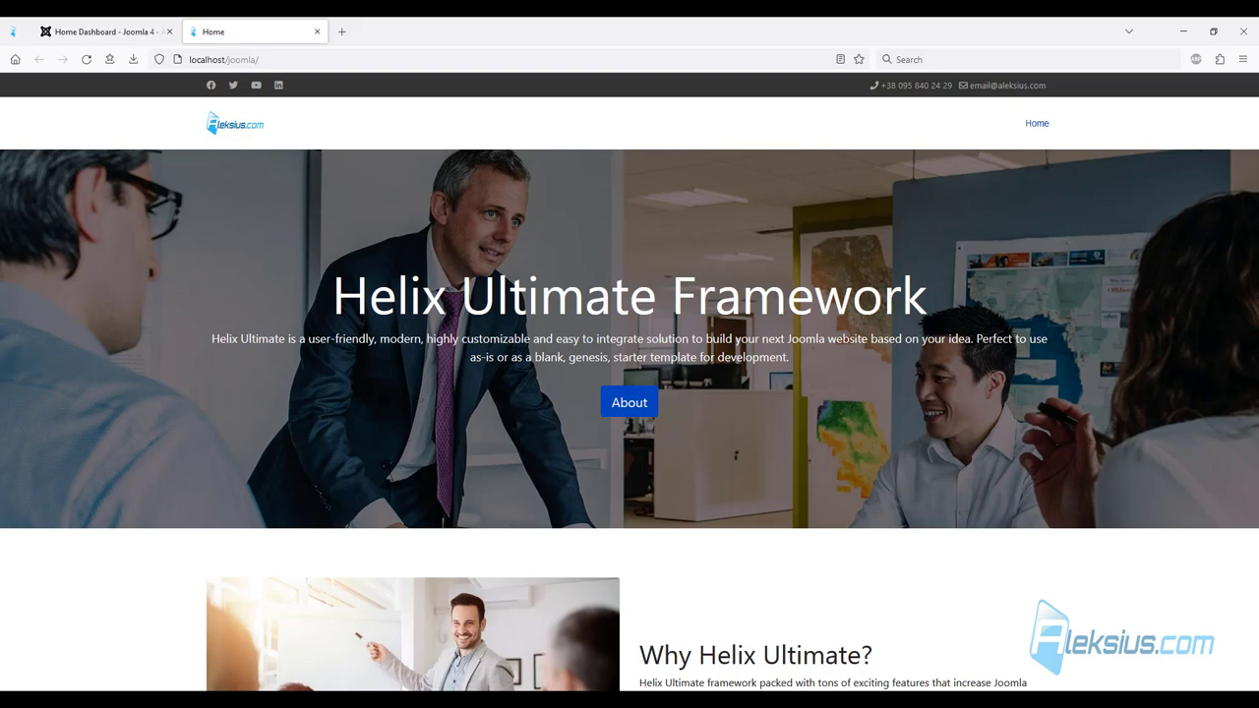
Go from the administration dashboard to SP Page Builder's Pages list.
{"action": "left_click", "coordinate": [106, 32]}
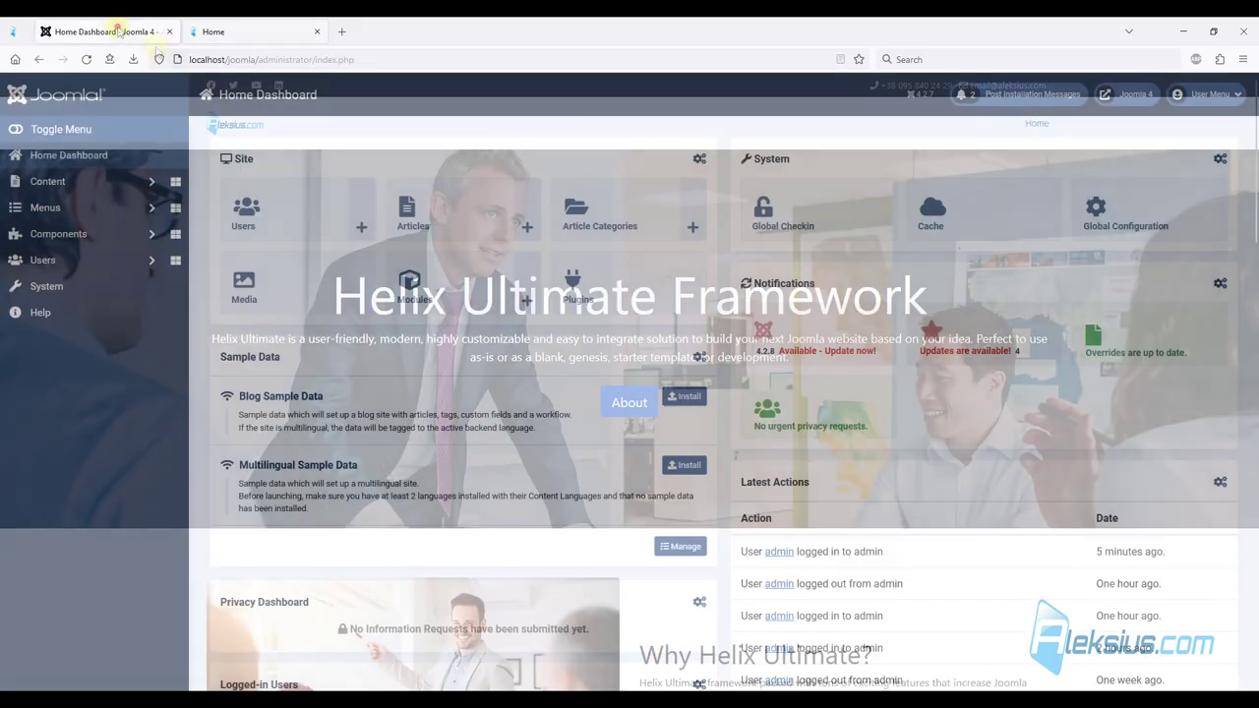
{"action": "left_click", "coordinate": [87, 237]}
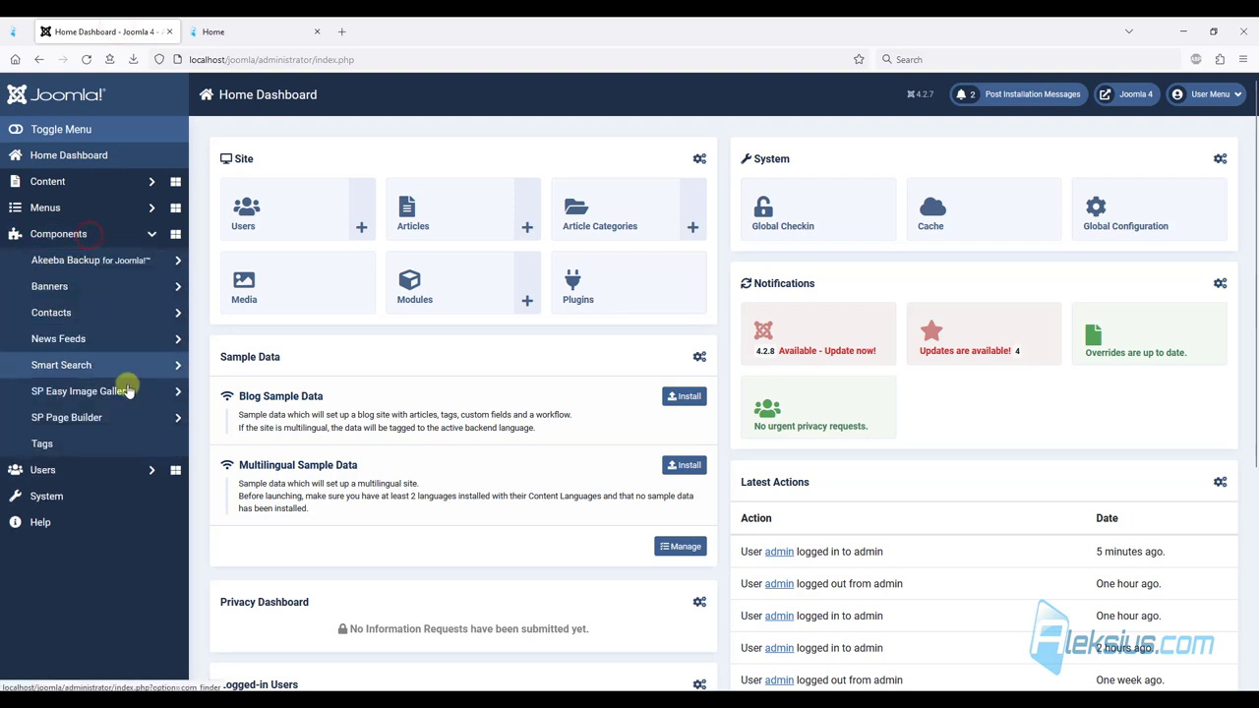
{"action": "left_click", "coordinate": [106, 421]}
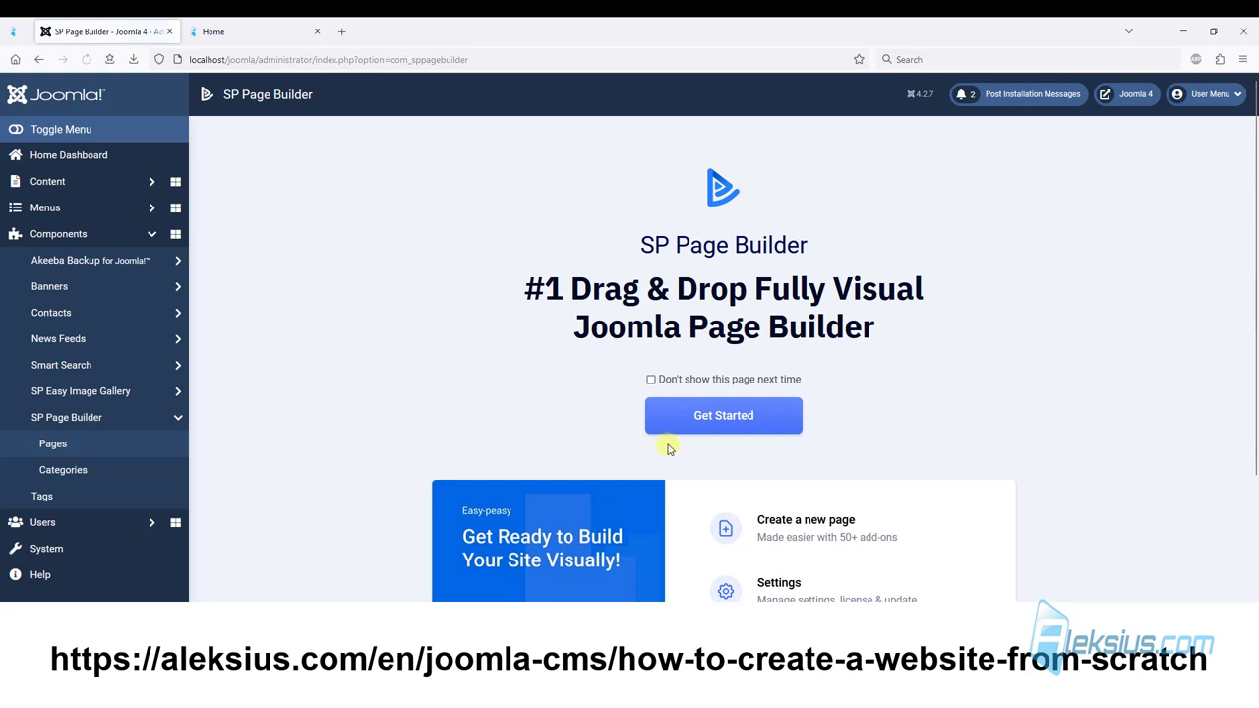
{"action": "left_click", "coordinate": [679, 417]}
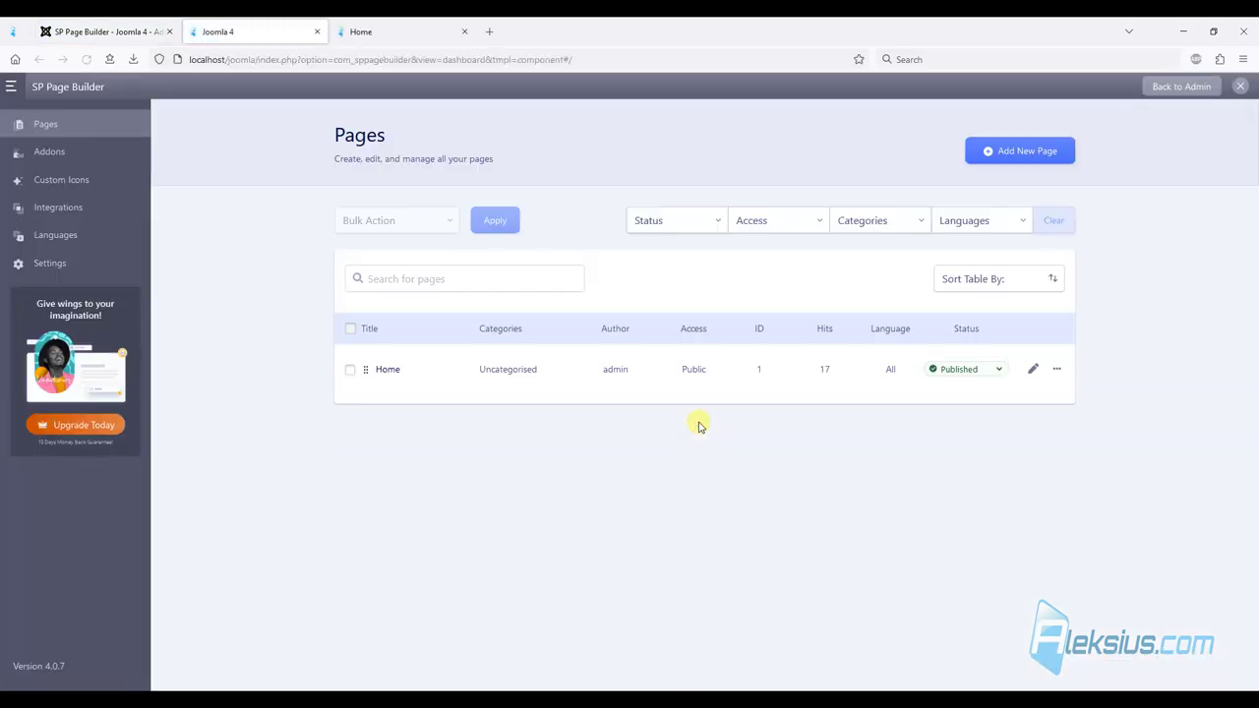
Create a new page titled 'About us' and save it empty.
{"action": "left_click", "coordinate": [1033, 148]}
{"action": "type", "text": "About us"}
{"action": "left_click", "coordinate": [669, 463]}
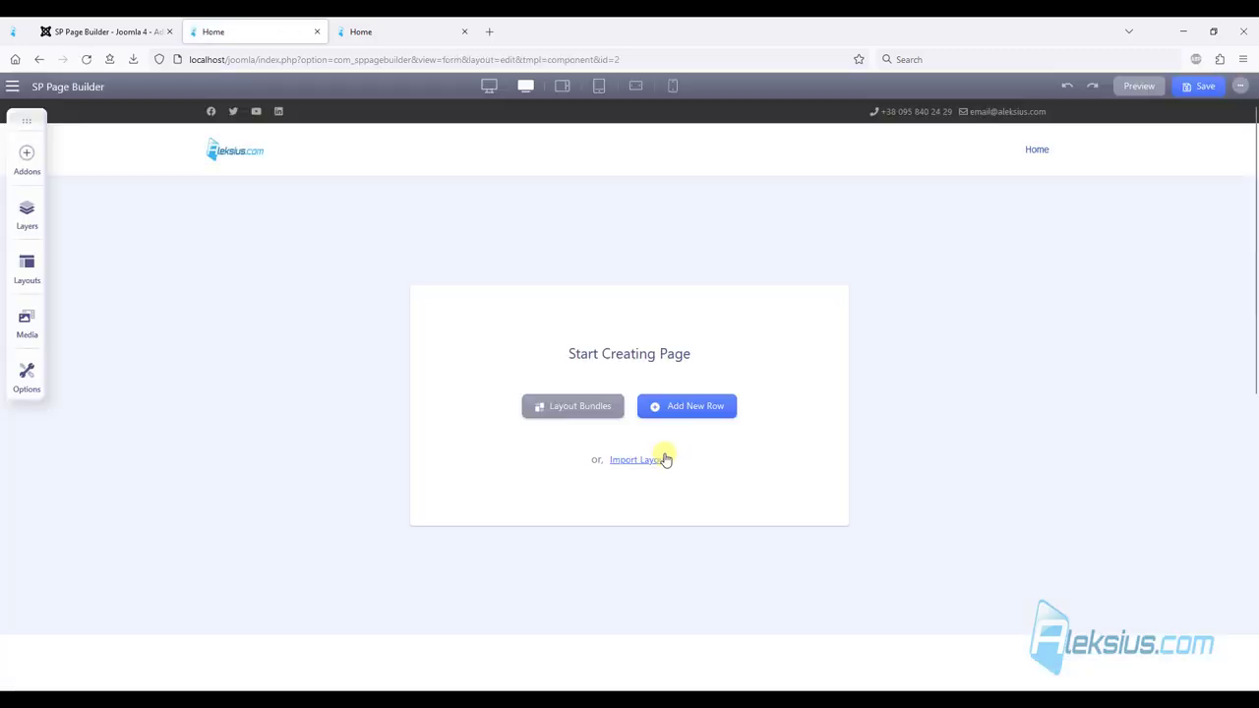
{"action": "left_click", "coordinate": [1213, 89]}
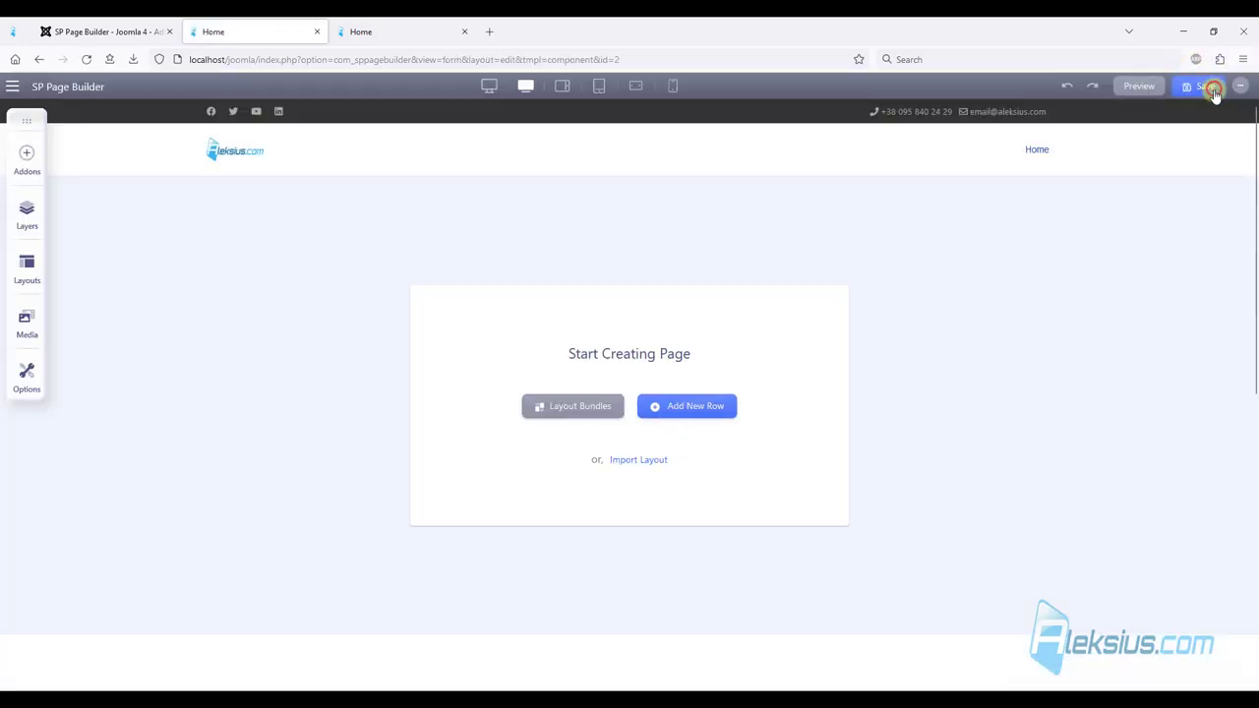
{"action": "left_click", "coordinate": [120, 30]}
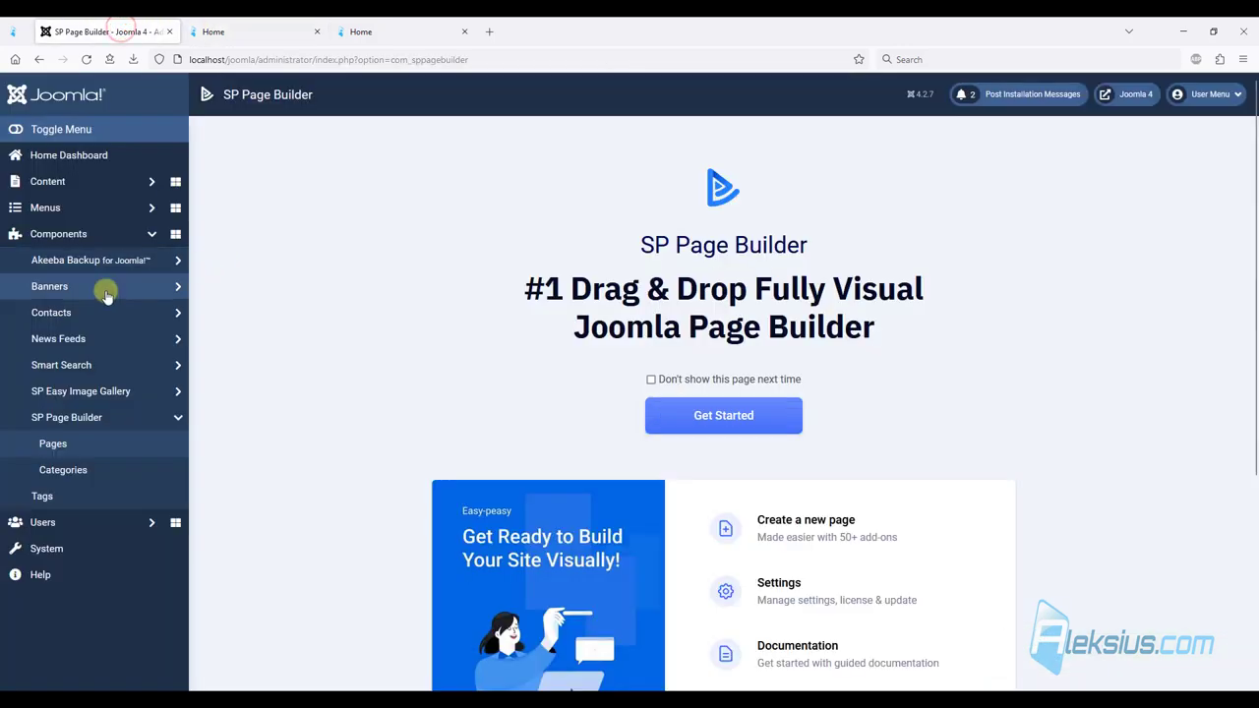
Start a new Top menu item titled 'About us'.
{"action": "left_click", "coordinate": [84, 207]}
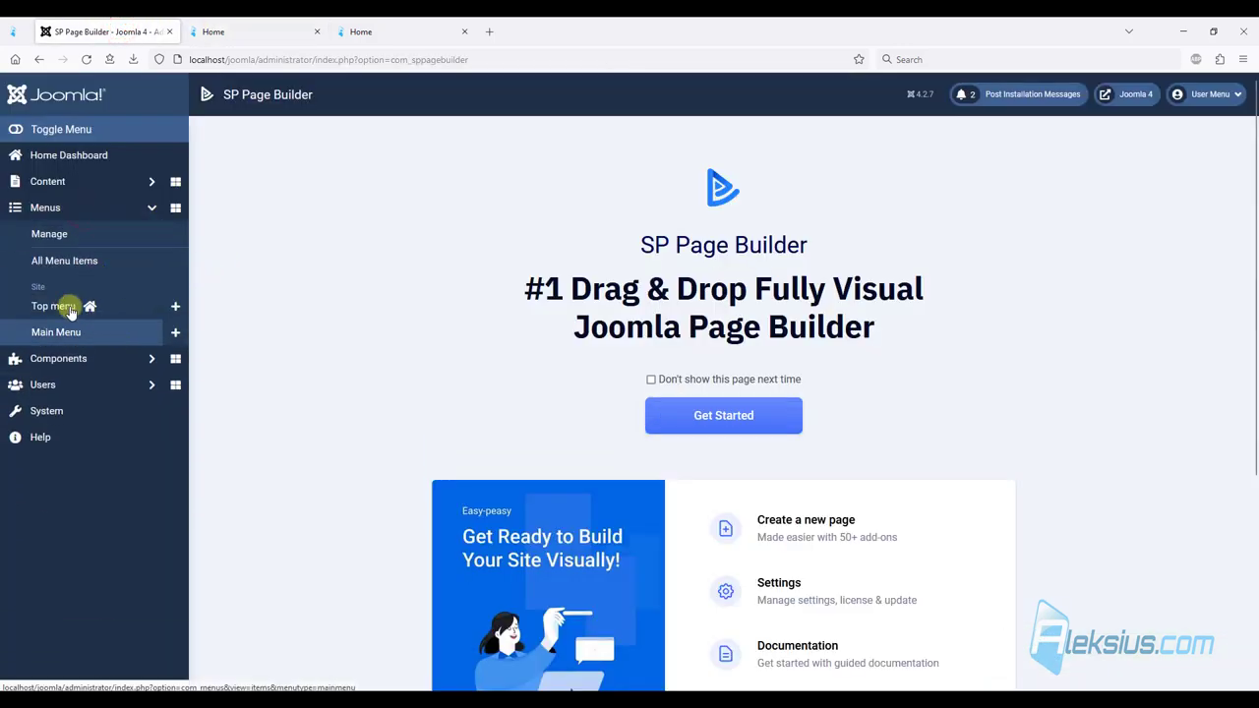
{"action": "left_click", "coordinate": [89, 308]}
{"action": "left_click", "coordinate": [238, 140]}
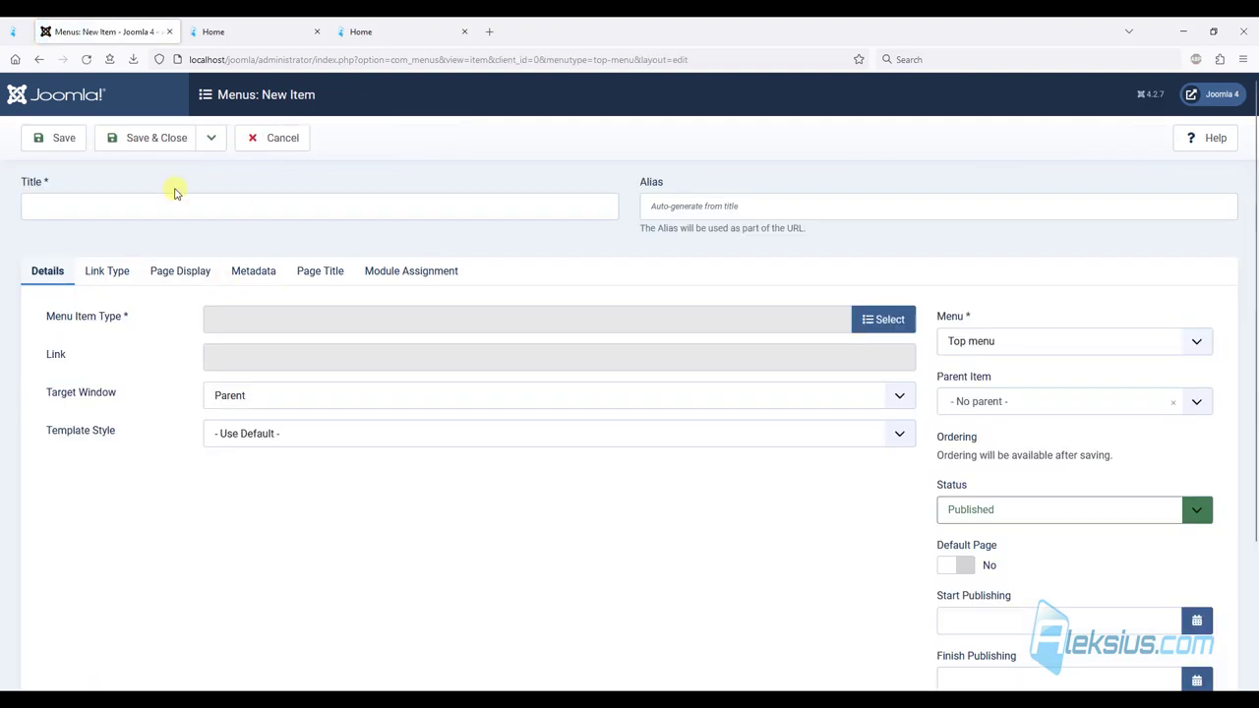
{"action": "left_click", "coordinate": [163, 209]}
{"action": "type", "text": "About us"}
Make it an SP Page Builder Page item linking the About us page, save, and reload the site.
{"action": "left_click", "coordinate": [891, 319]}
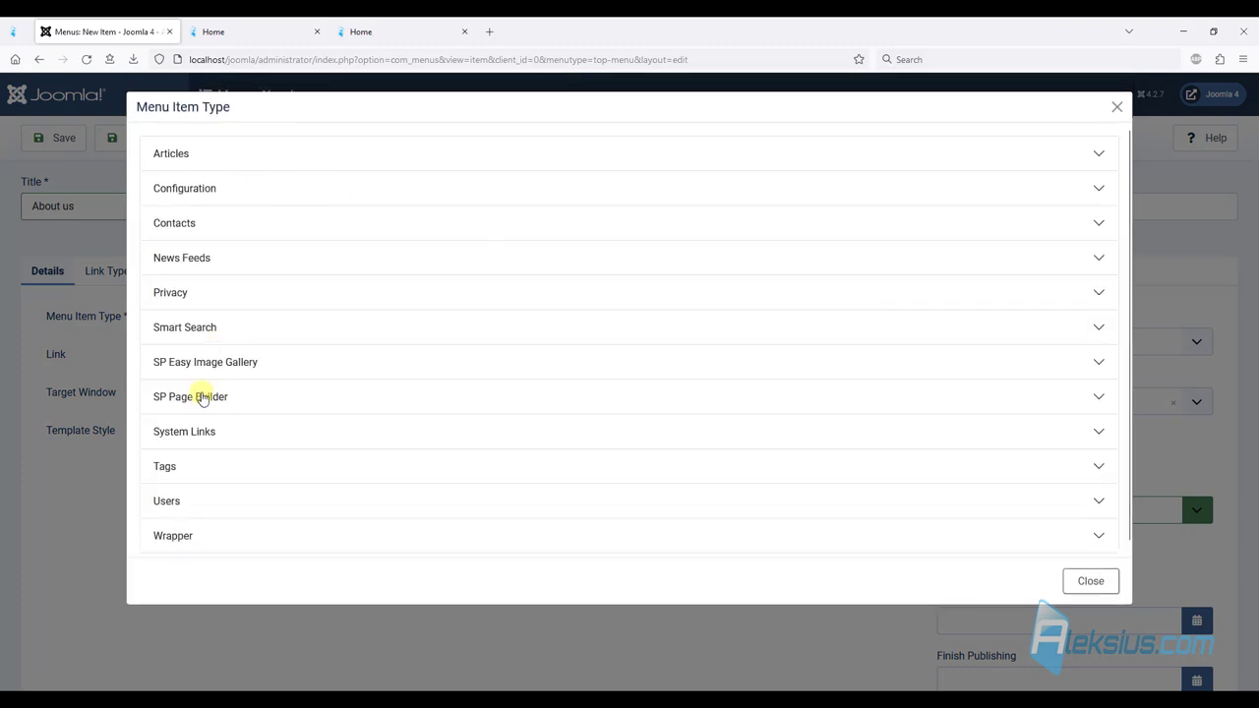
{"action": "left_click", "coordinate": [202, 397]}
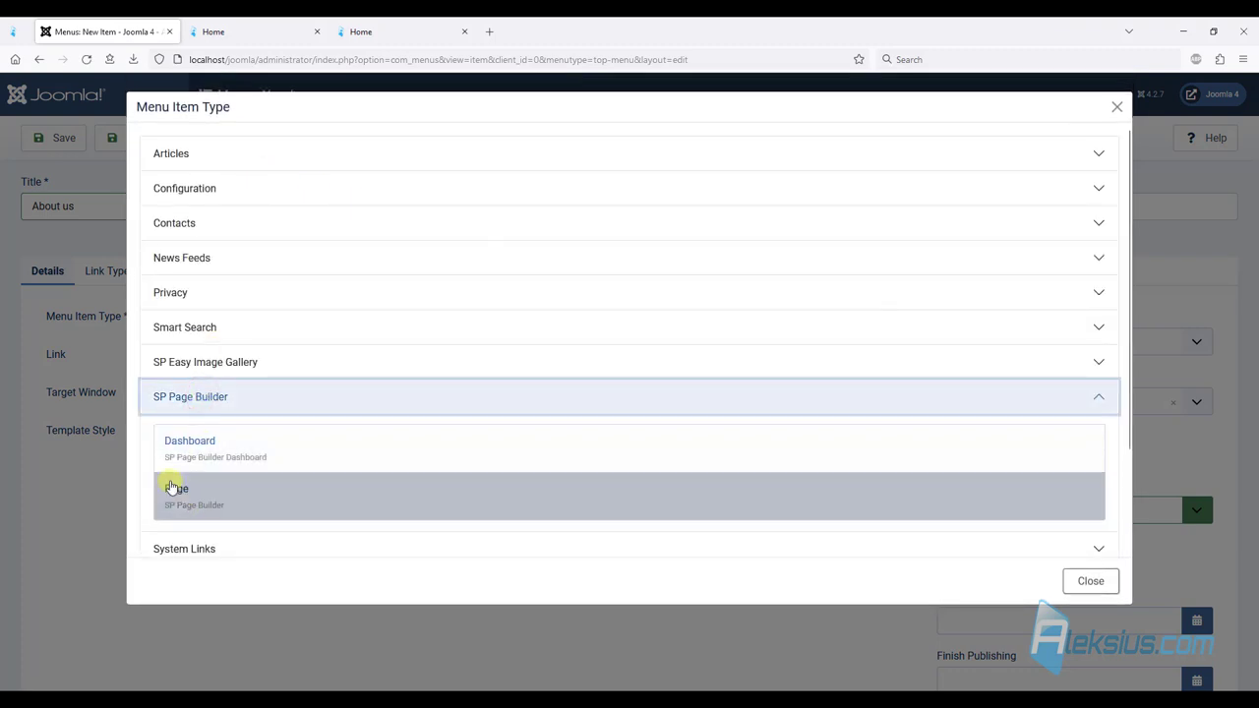
{"action": "left_click", "coordinate": [171, 488]}
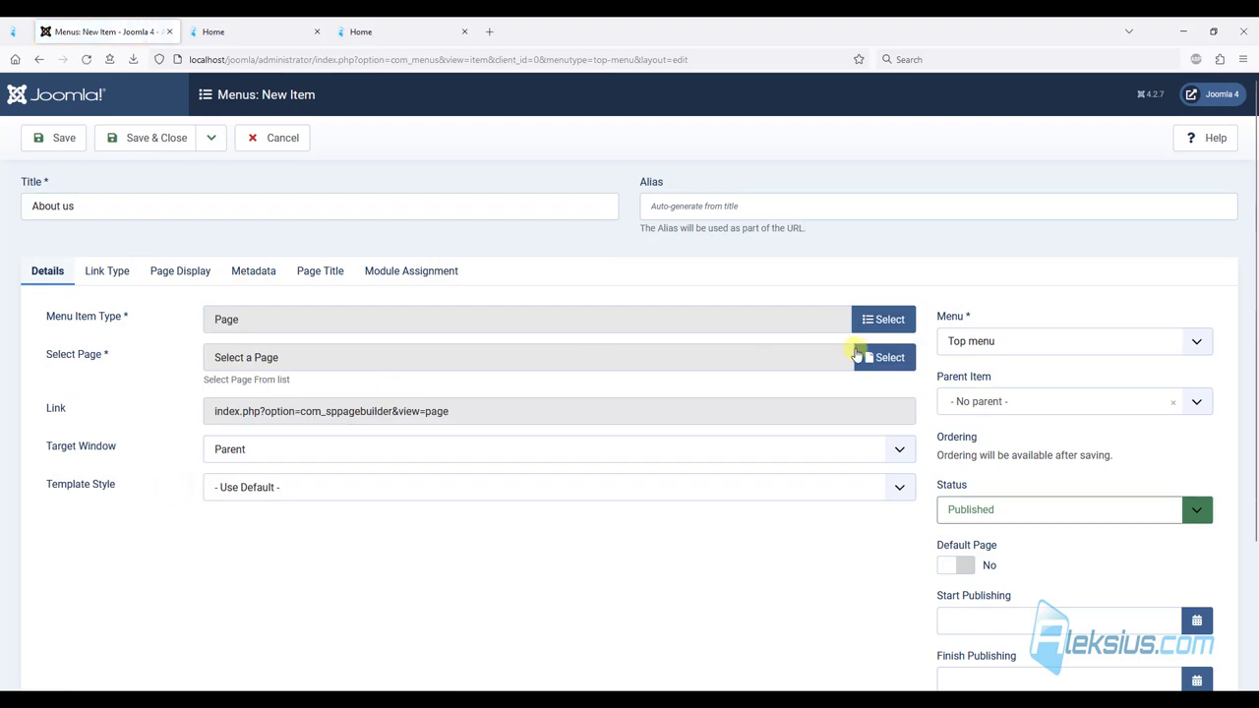
{"action": "left_click", "coordinate": [855, 350]}
{"action": "left_click", "coordinate": [177, 261]}
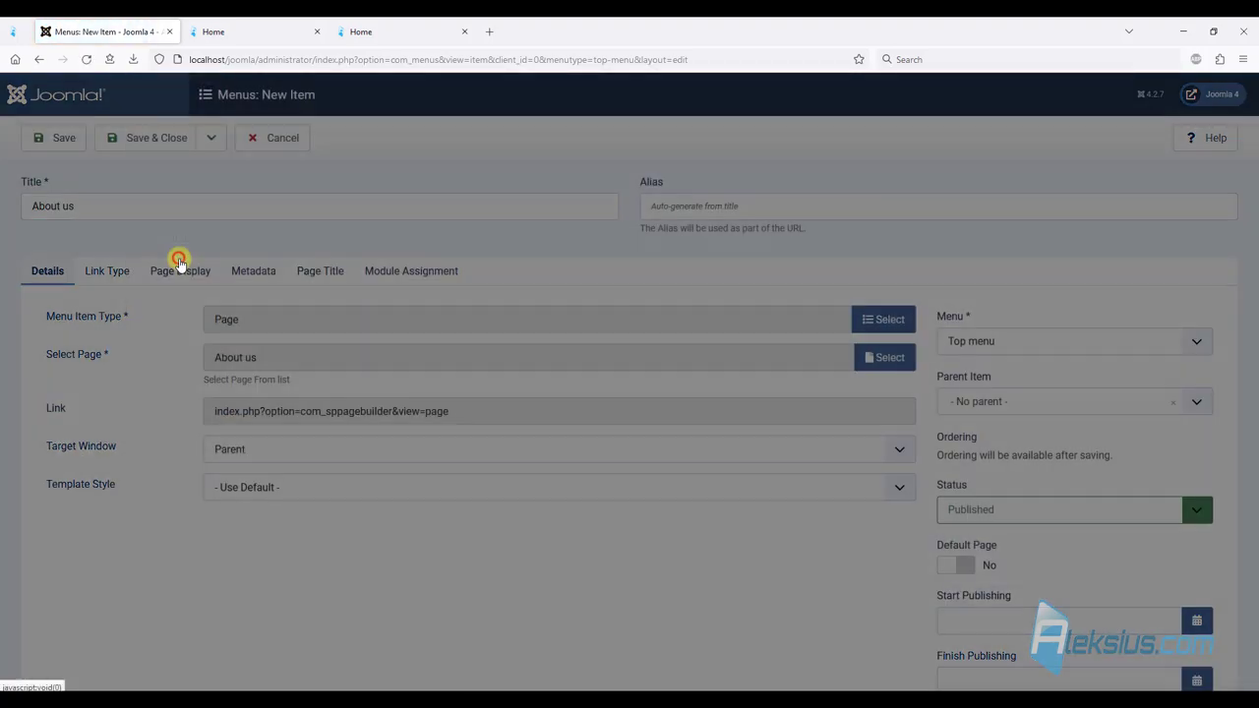
{"action": "left_click", "coordinate": [138, 141]}
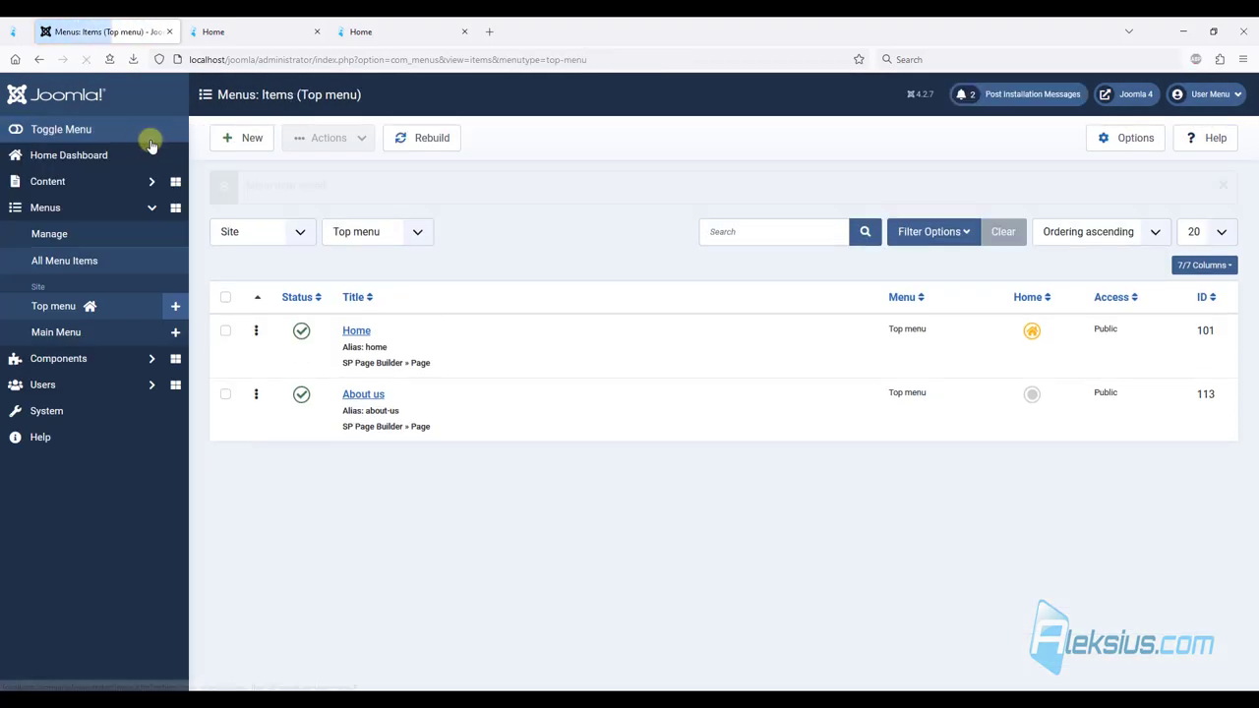
{"action": "left_click", "coordinate": [379, 31]}
{"action": "key", "text": "F5"}
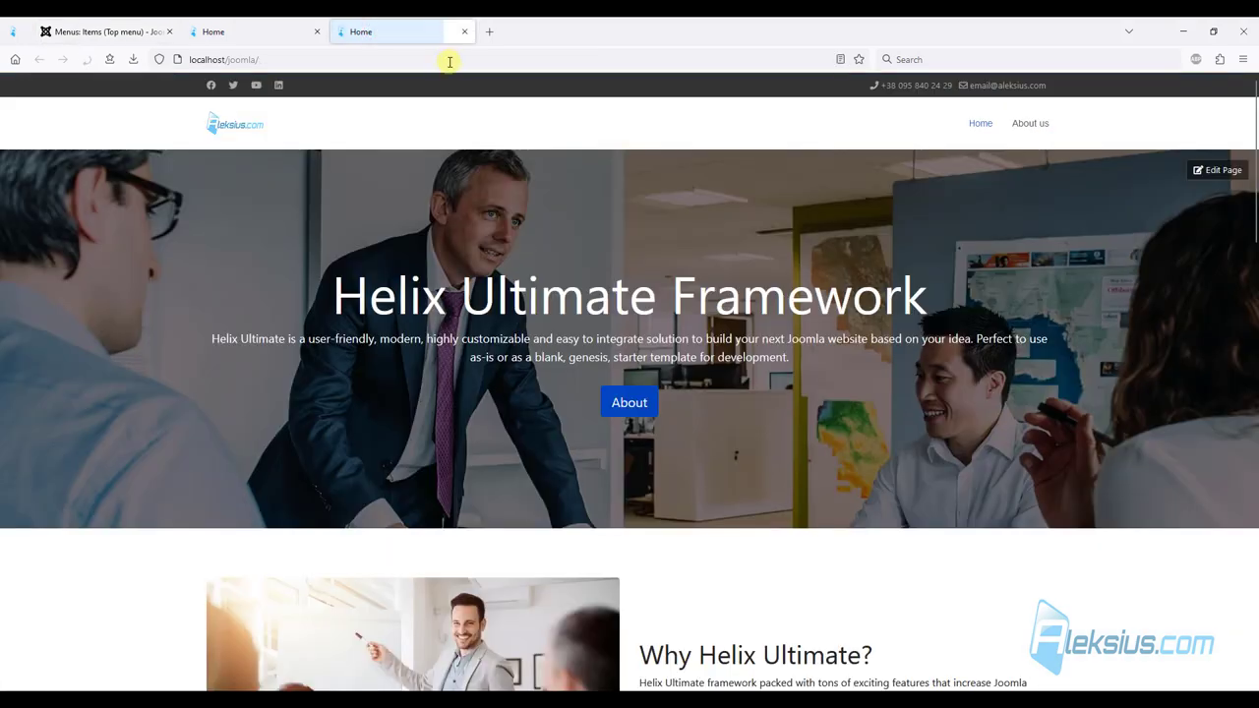
View the new About us page, then scroll through the Helix demo About Us page.
{"action": "left_click", "coordinate": [1037, 133]}
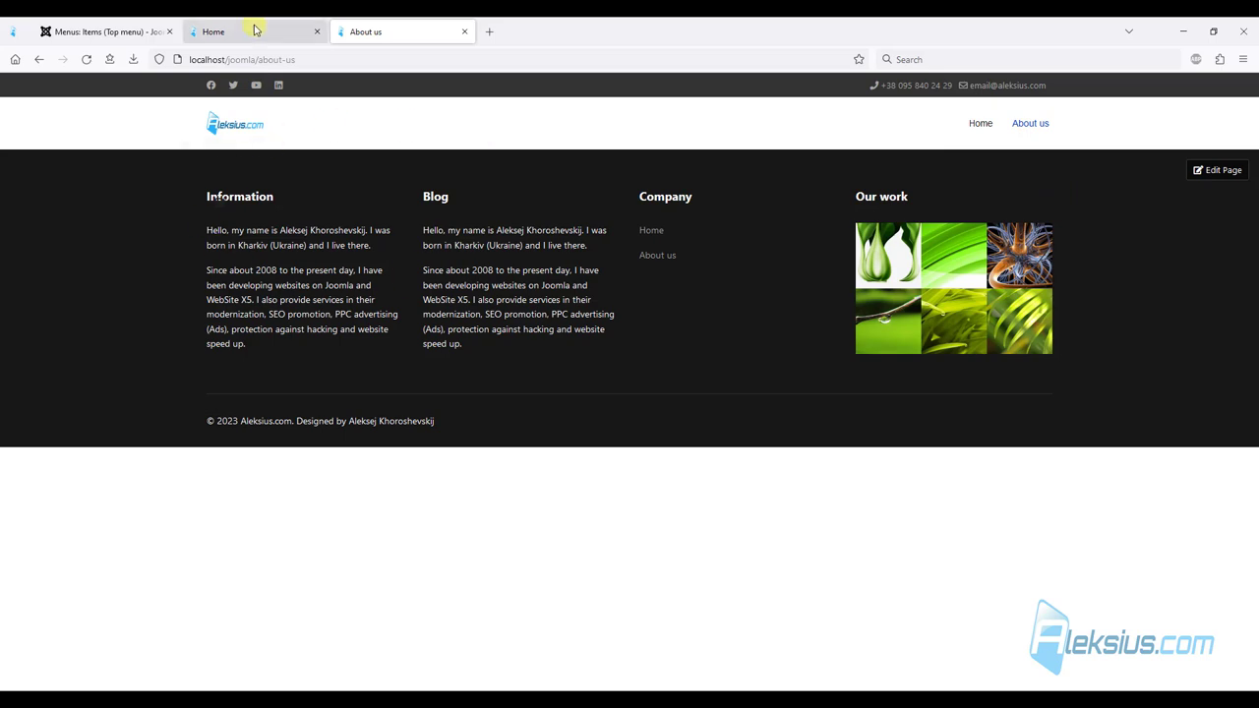
{"action": "left_click", "coordinate": [245, 34]}
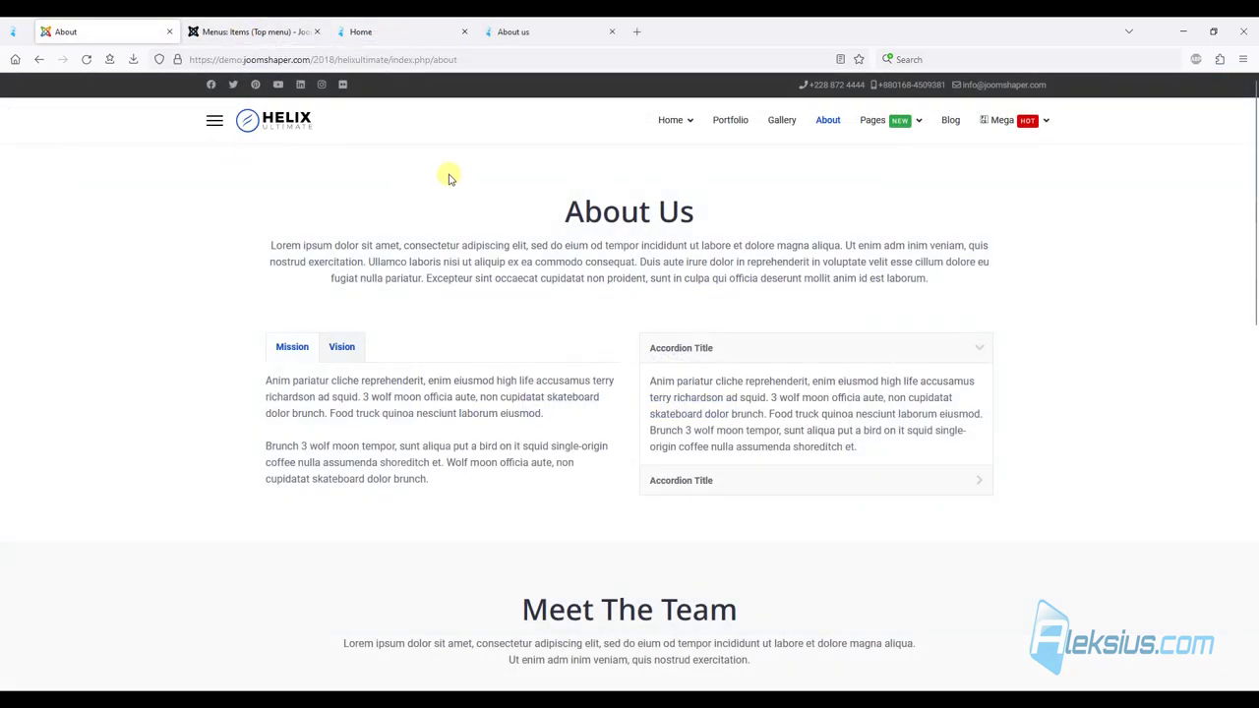
{"action": "scroll", "coordinate": [610, 187], "scroll_direction": "down", "scroll_amount": 1}
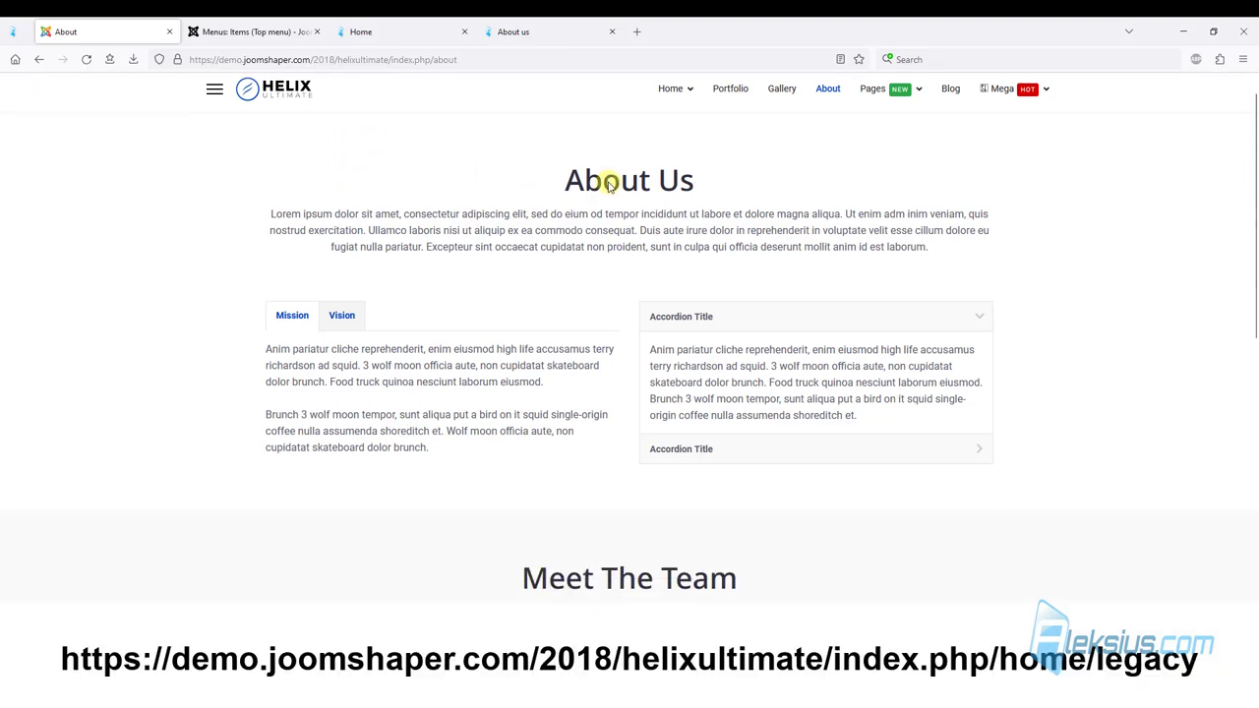
{"action": "scroll", "coordinate": [605, 182], "scroll_direction": "down", "scroll_amount": 5}
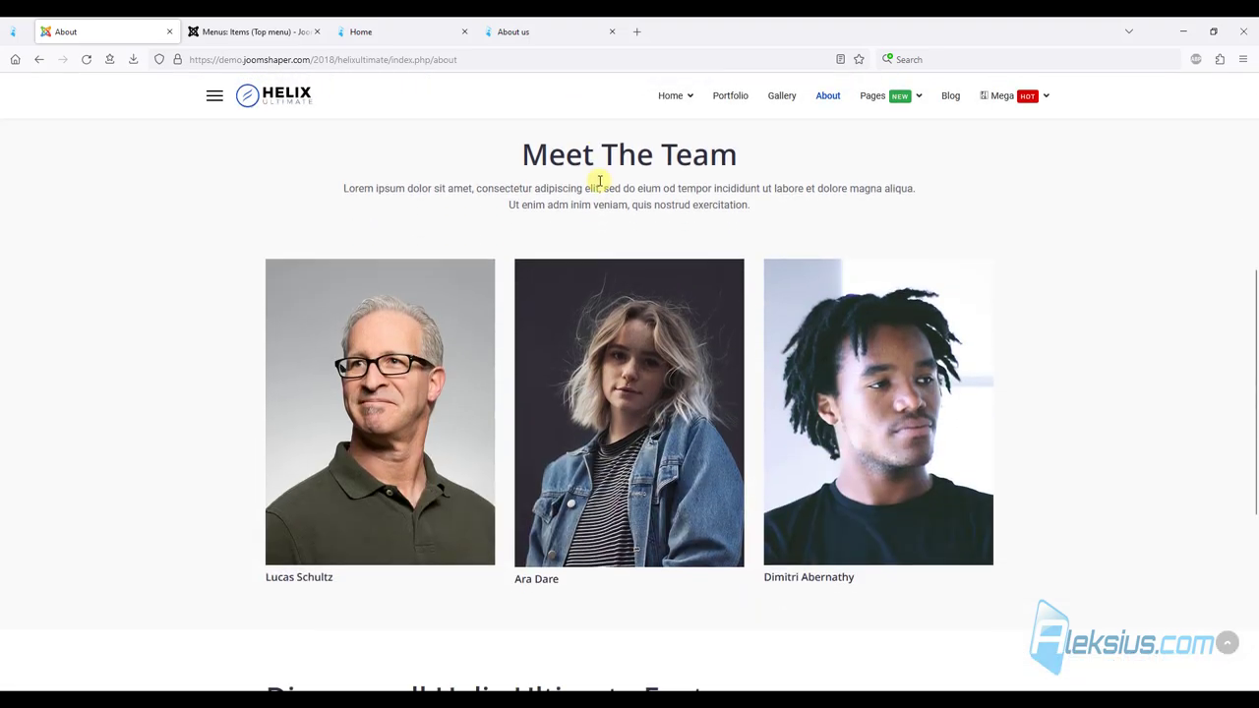
{"action": "scroll", "coordinate": [600, 182], "scroll_direction": "down", "scroll_amount": 5}
{"action": "scroll", "coordinate": [593, 186], "scroll_direction": "up", "scroll_amount": 10}
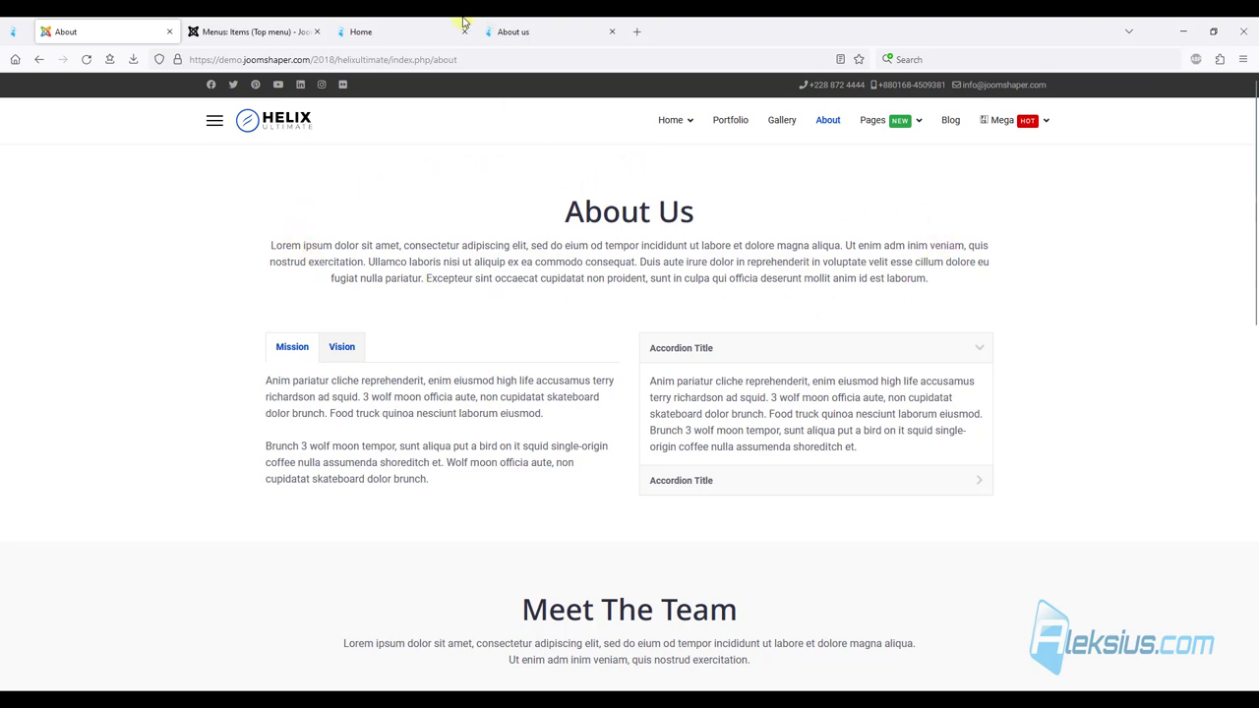
Add a single-column row and drop a Text Block addon, found by searching 'tex', into it.
{"action": "left_click", "coordinate": [385, 24]}
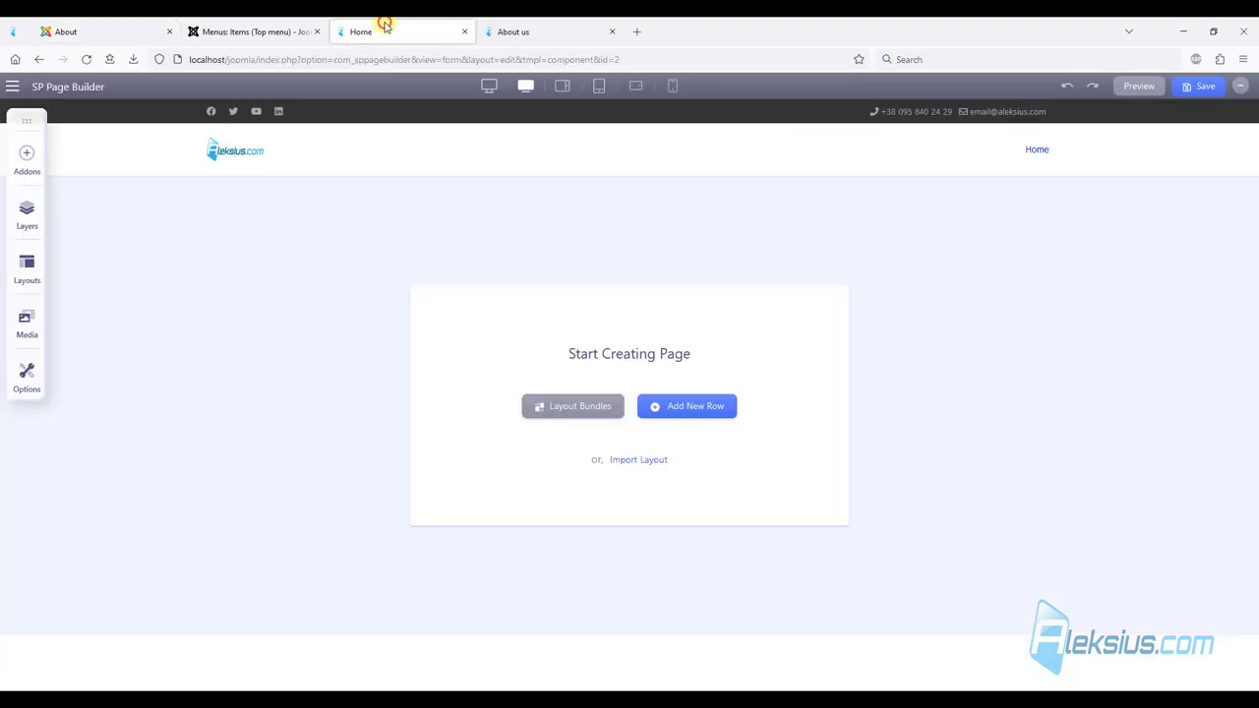
{"action": "left_click", "coordinate": [697, 411]}
{"action": "left_click", "coordinate": [602, 325]}
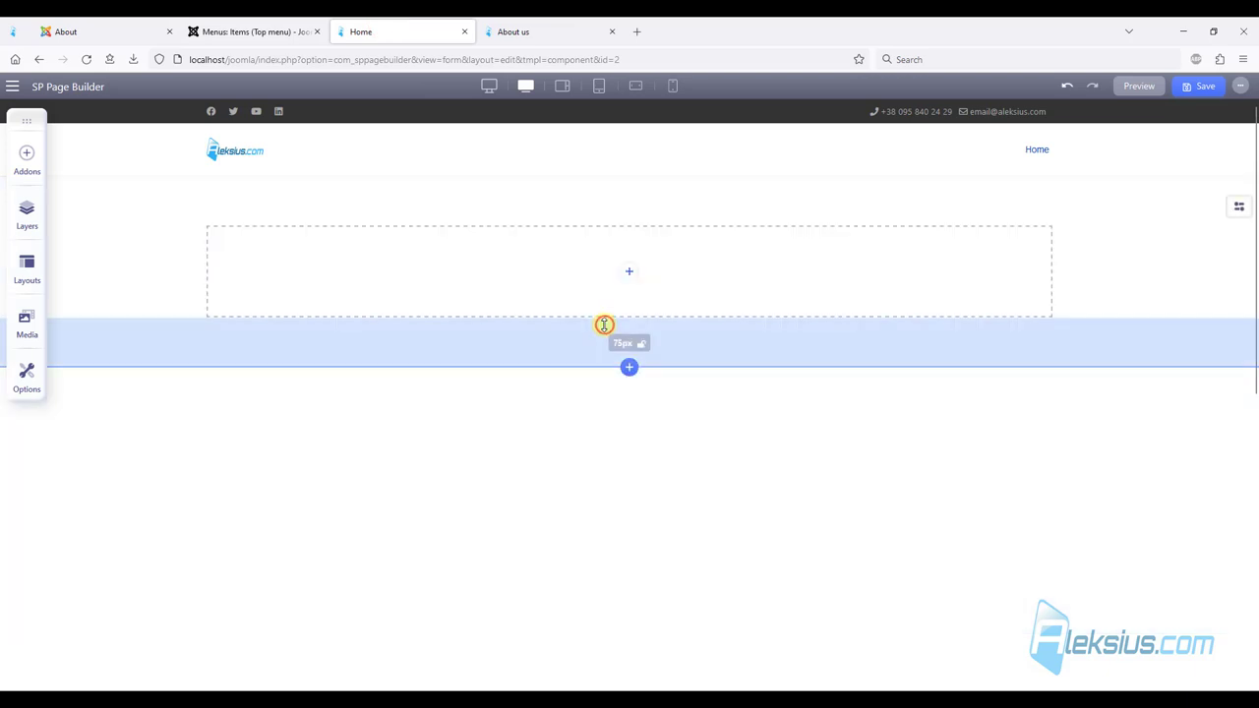
{"action": "left_click", "coordinate": [27, 160]}
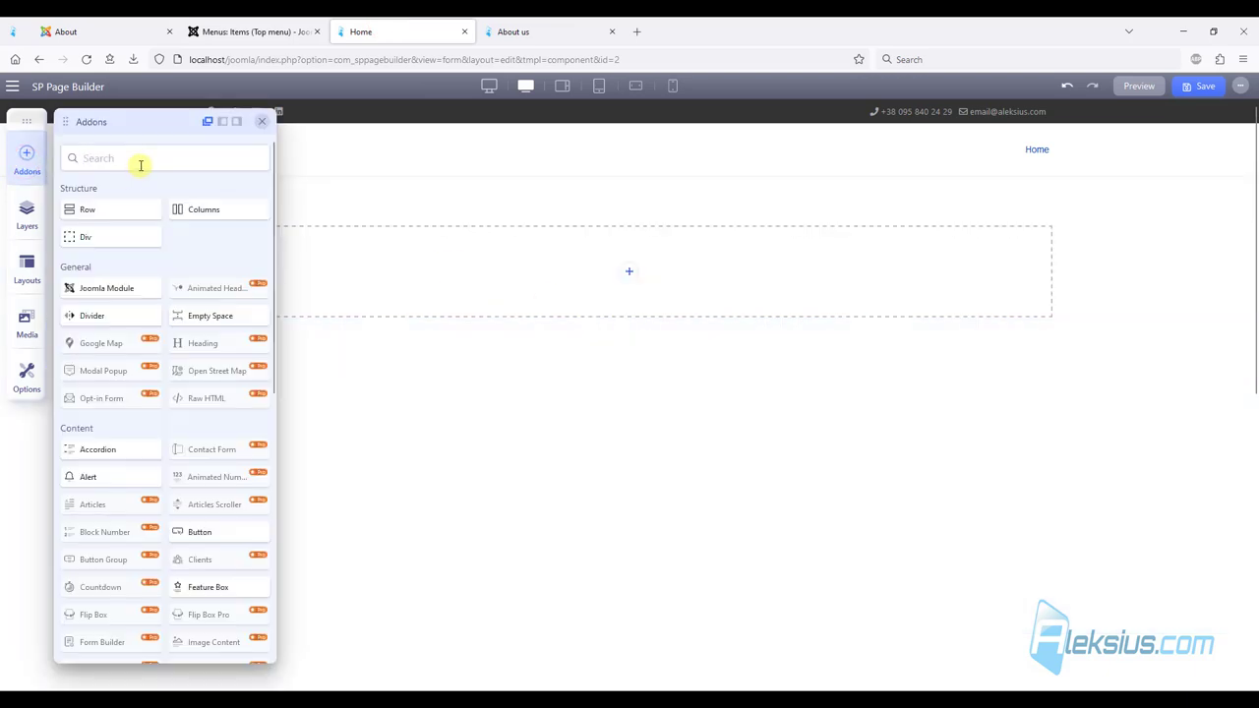
{"action": "left_click", "coordinate": [141, 159]}
{"action": "type", "text": "tex"}
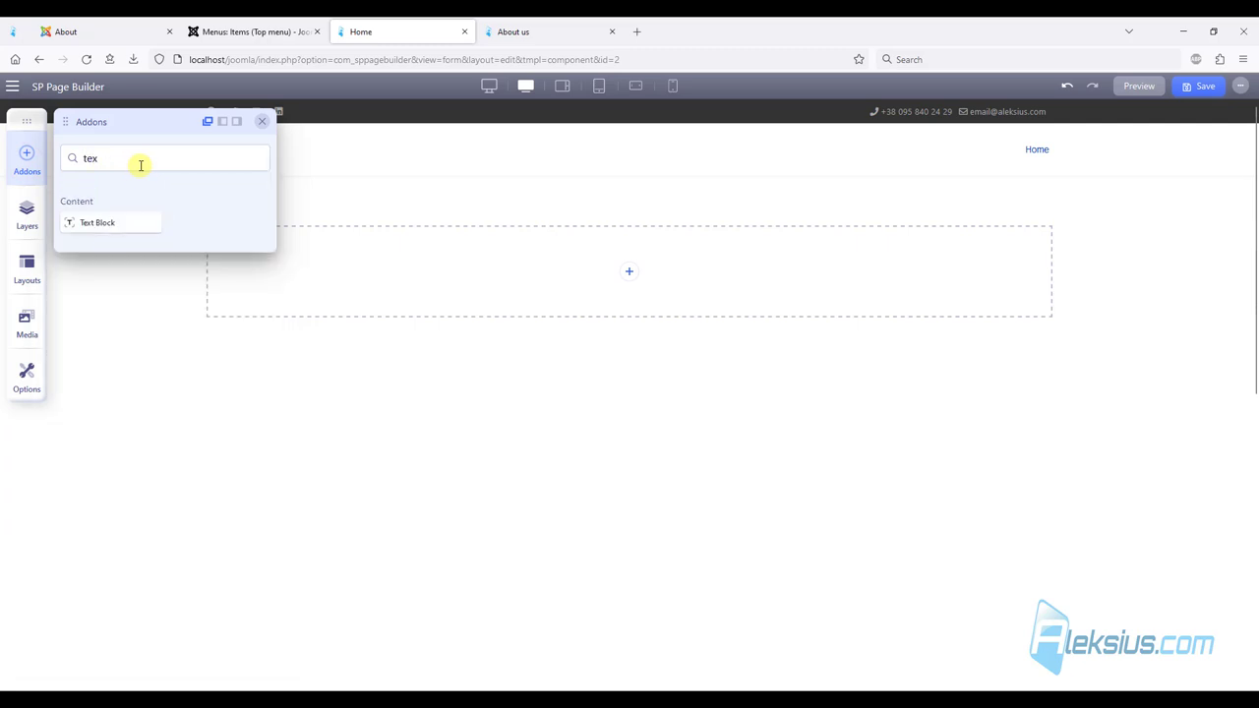
{"action": "left_click_drag", "start_coordinate": [101, 220], "coordinate": [590, 264]}
{"action": "left_click", "coordinate": [568, 237]}
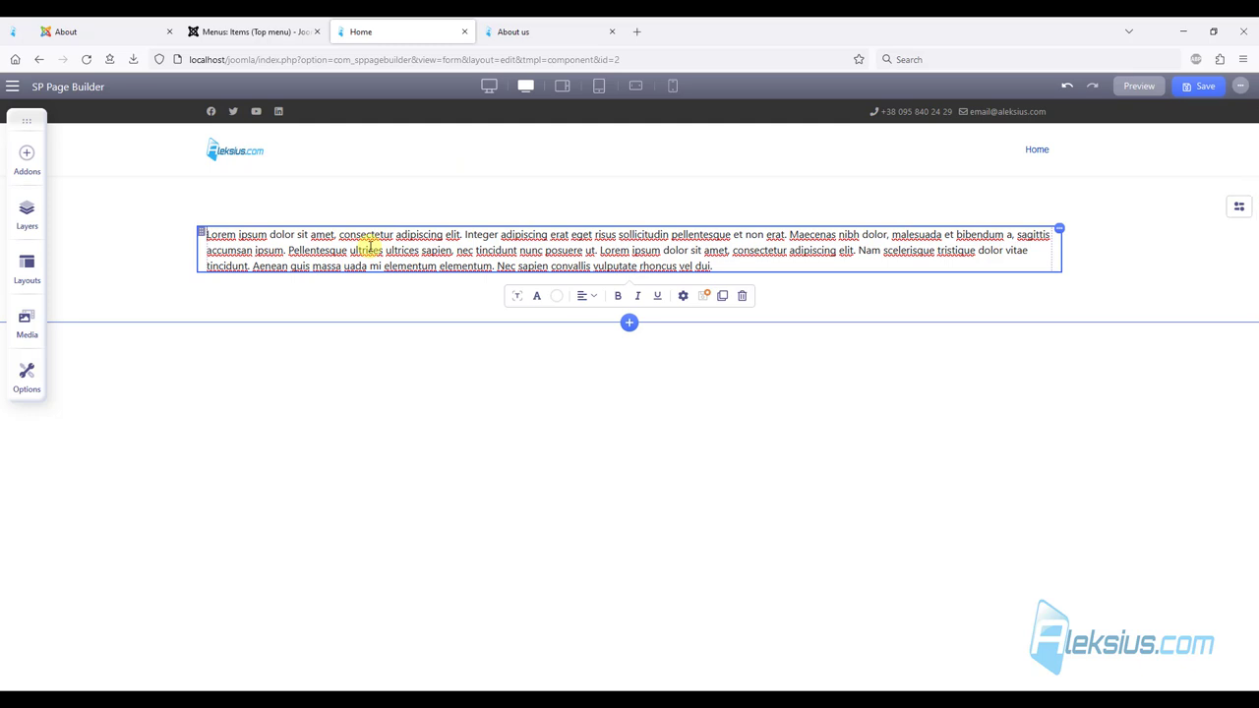
Center the paragraph text and give the text block the title 'About Us'.
{"action": "left_click", "coordinate": [584, 295]}
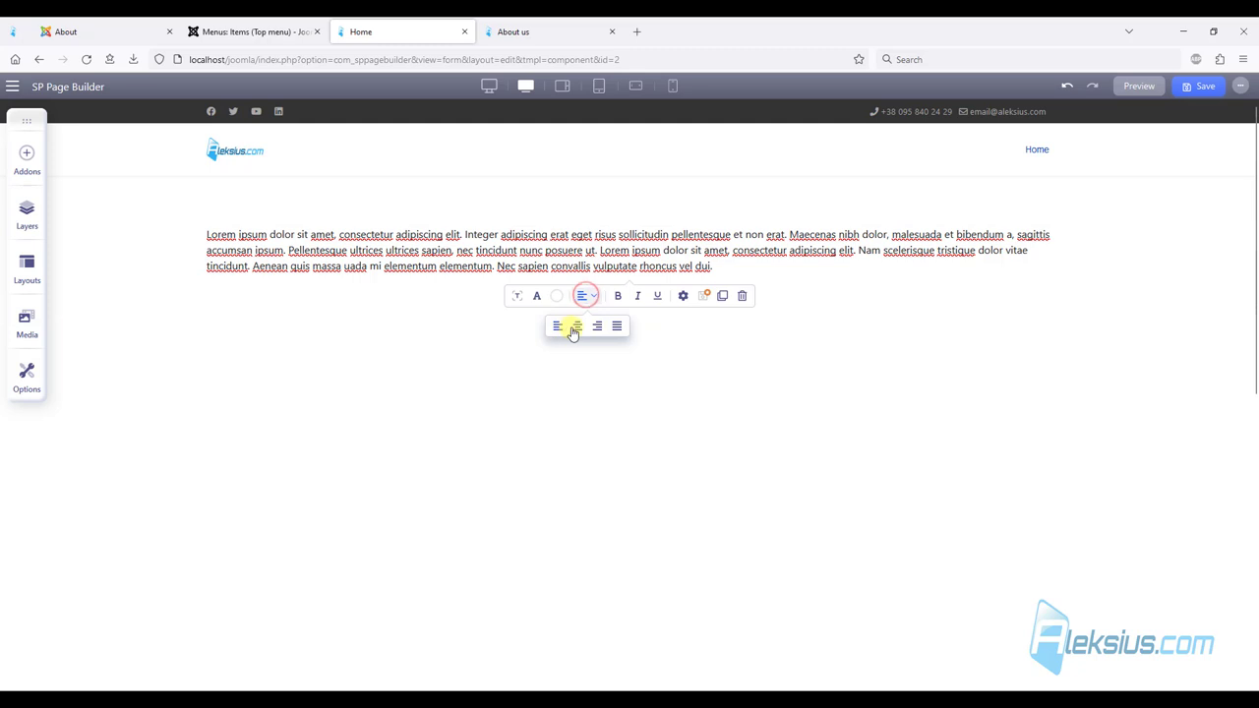
{"action": "left_click", "coordinate": [574, 327]}
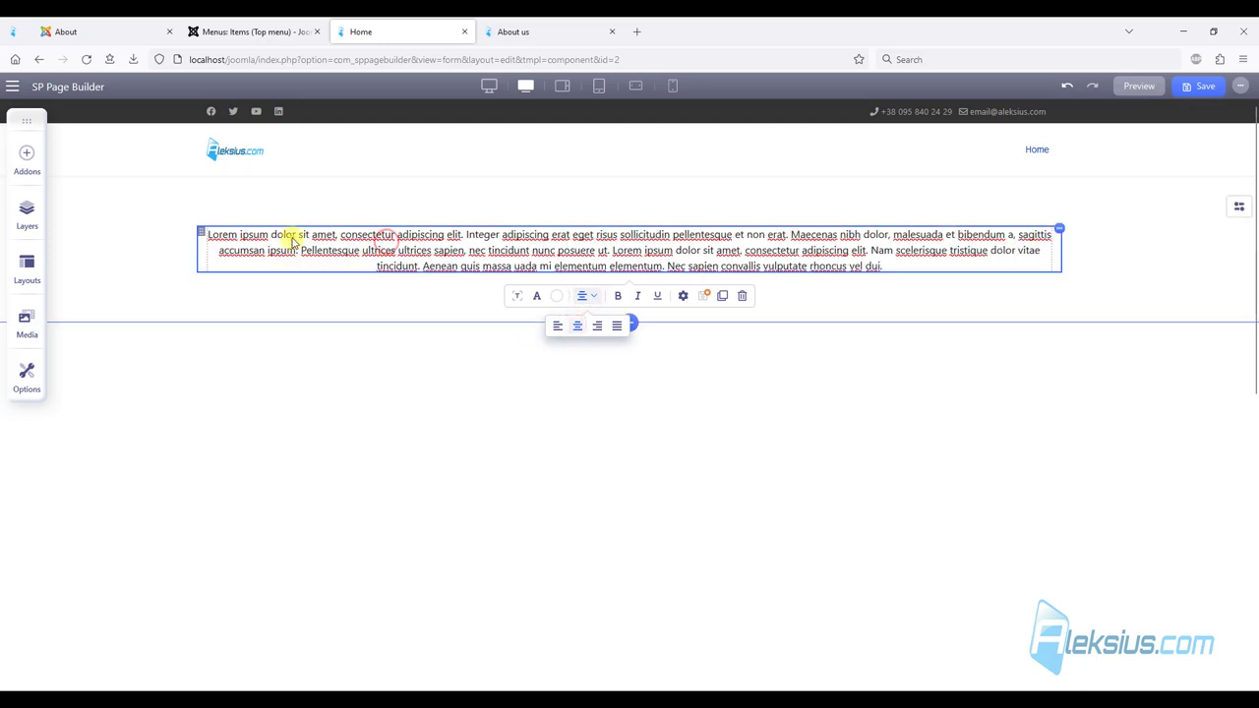
{"action": "right_click", "coordinate": [292, 237]}
{"action": "left_click", "coordinate": [522, 298]}
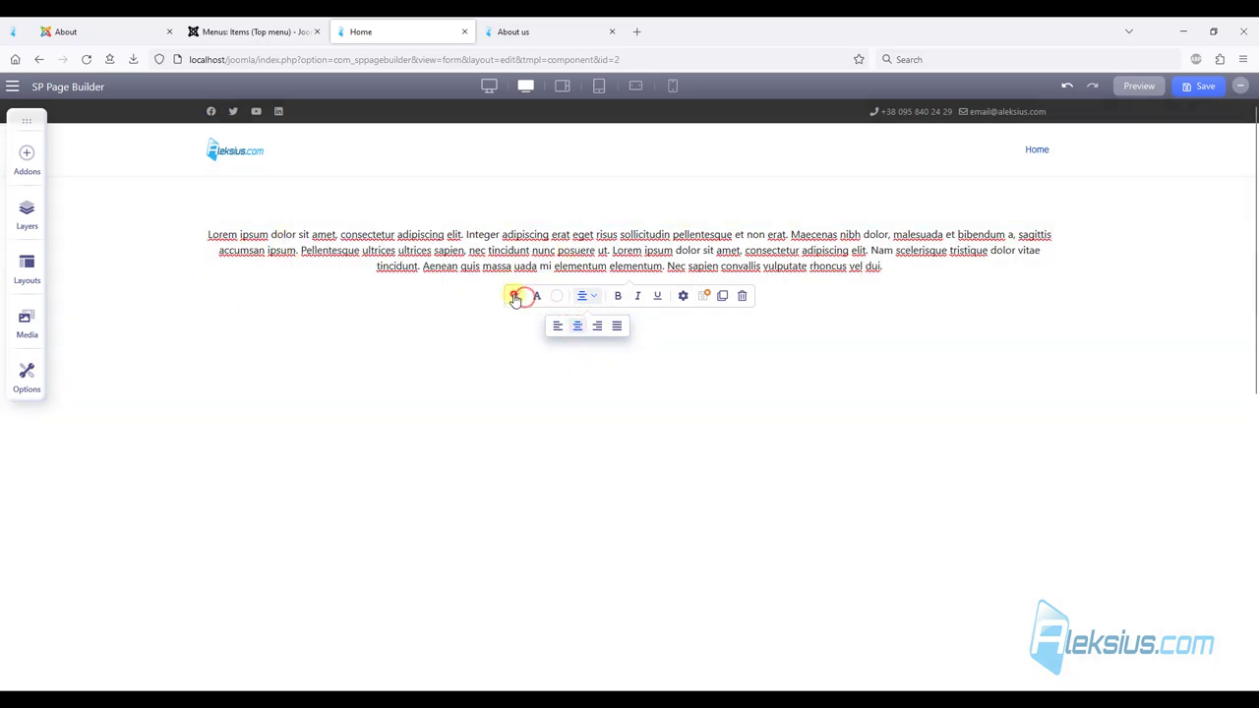
{"action": "left_click", "coordinate": [539, 358]}
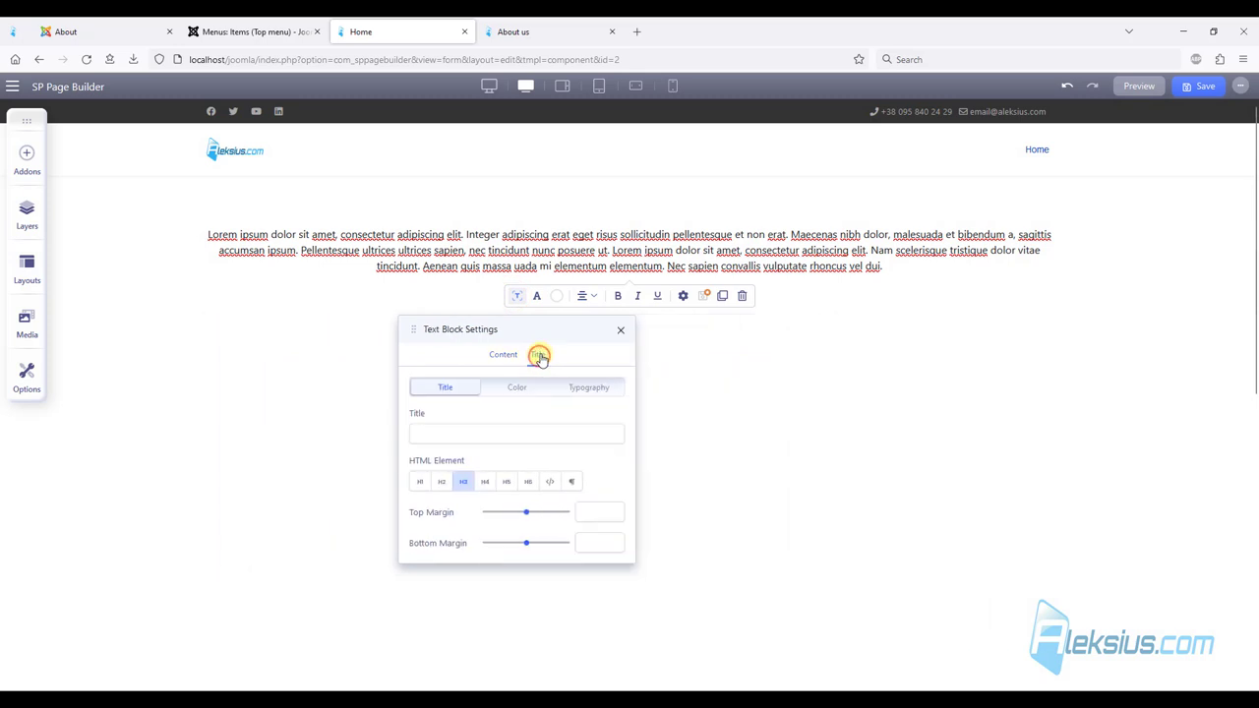
{"action": "left_click", "coordinate": [492, 441]}
{"action": "type", "text": "About Us"}
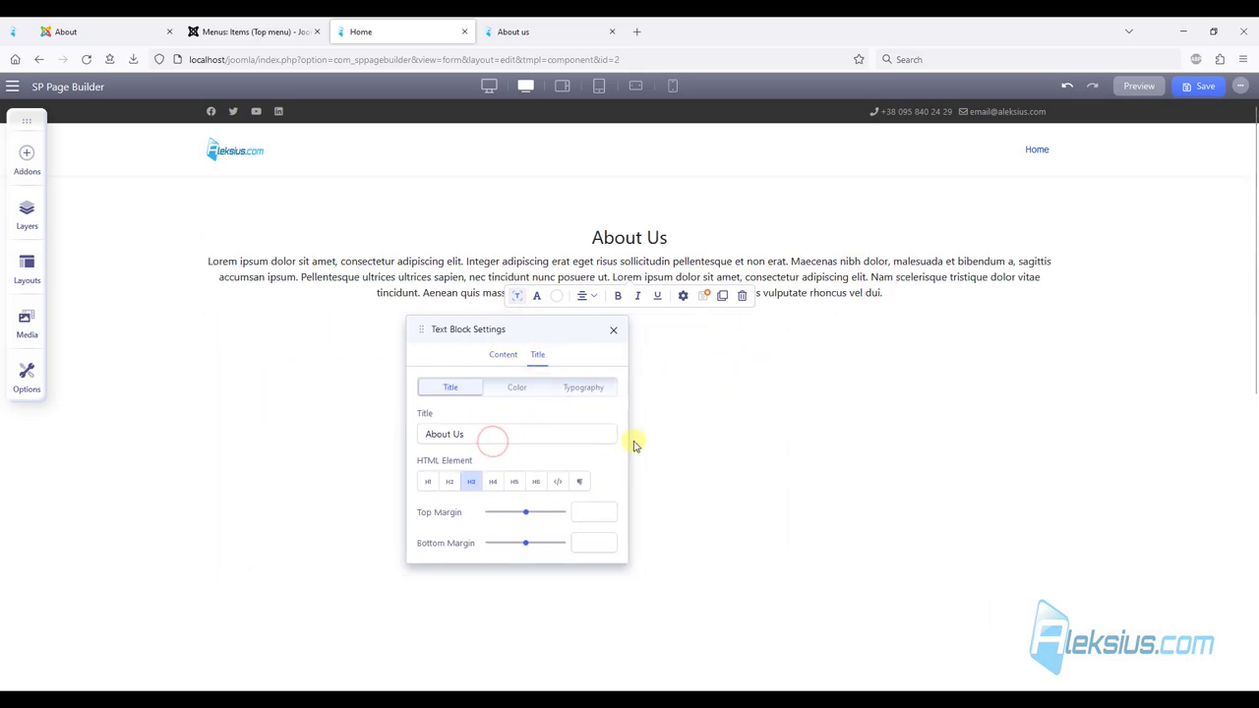
Set the title typography to size 40 with Semi Bold weight.
{"action": "left_click", "coordinate": [524, 391]}
{"action": "left_click", "coordinate": [586, 392]}
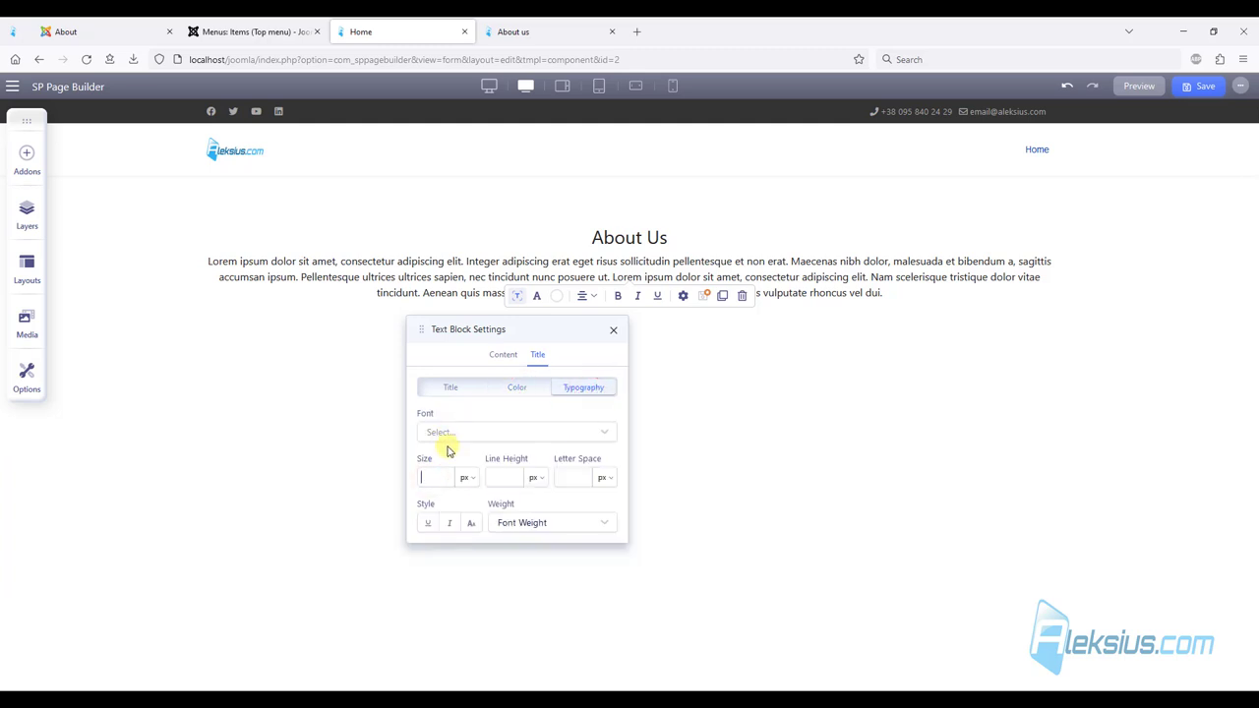
{"action": "type", "text": "0"}
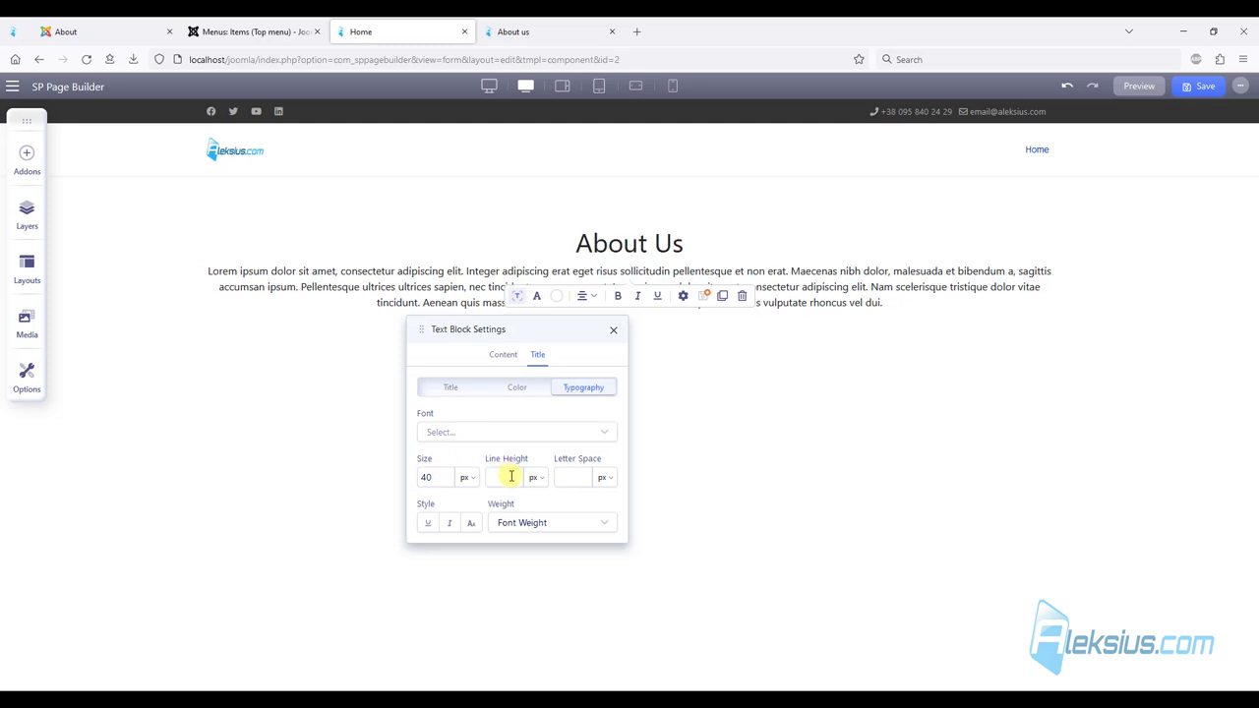
{"action": "left_click", "coordinate": [528, 521]}
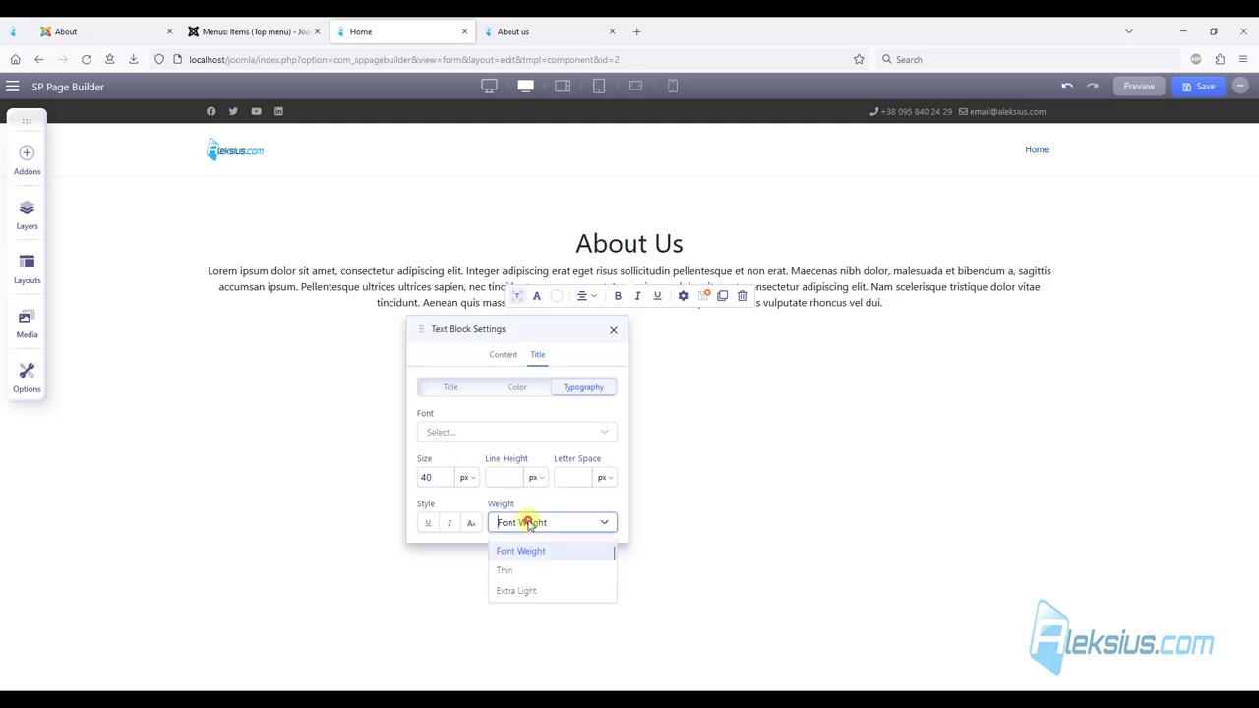
{"action": "scroll", "coordinate": [547, 561], "scroll_direction": "down", "scroll_amount": 3}
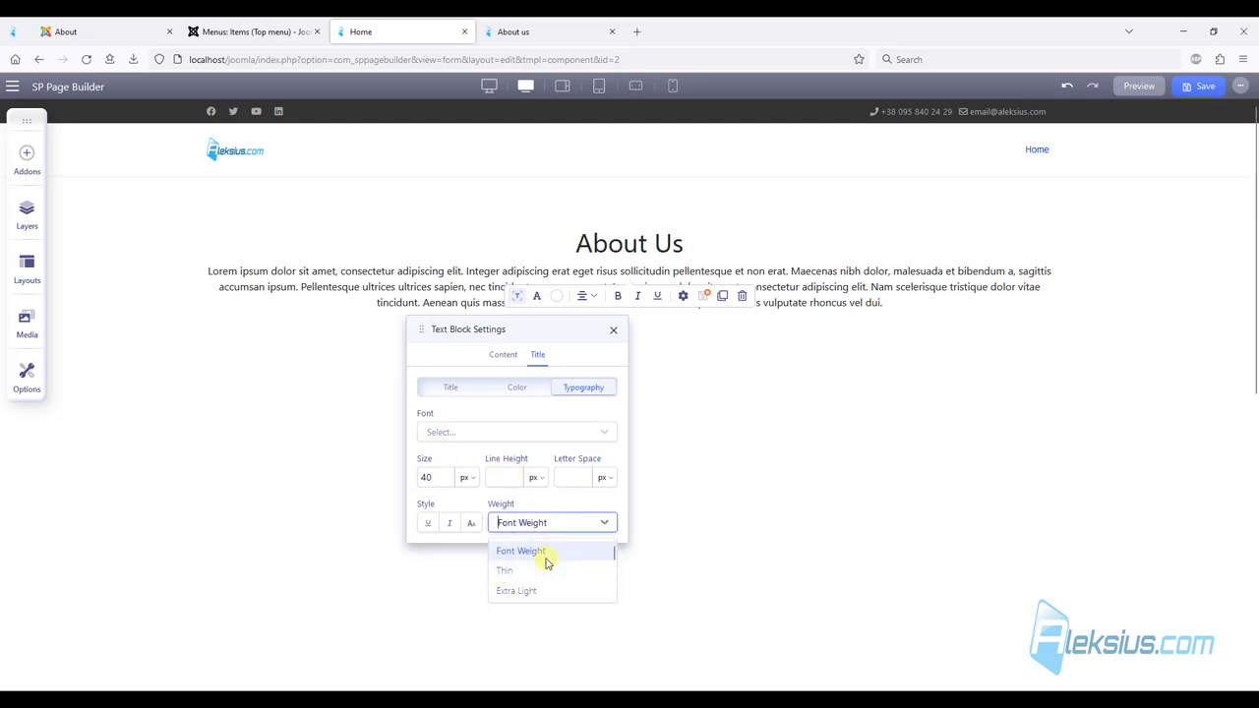
{"action": "scroll", "coordinate": [546, 561], "scroll_direction": "down", "scroll_amount": 3}
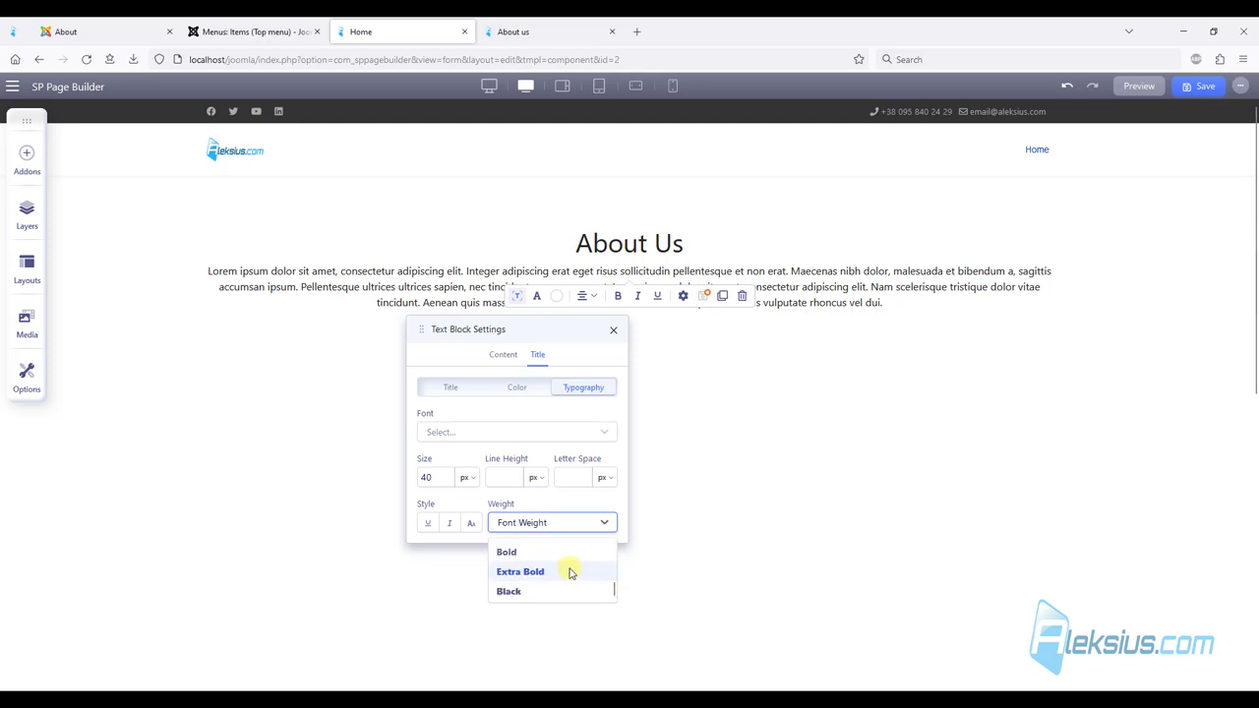
{"action": "left_click", "coordinate": [539, 553]}
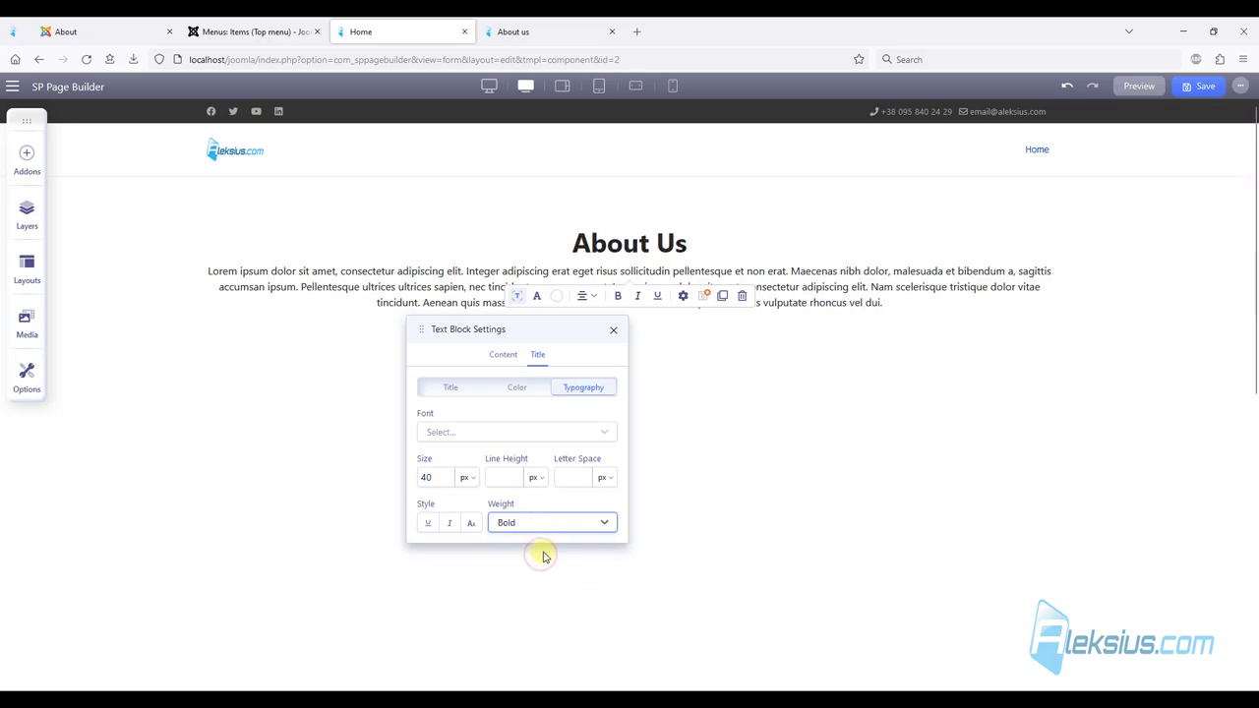
{"action": "left_click", "coordinate": [546, 529]}
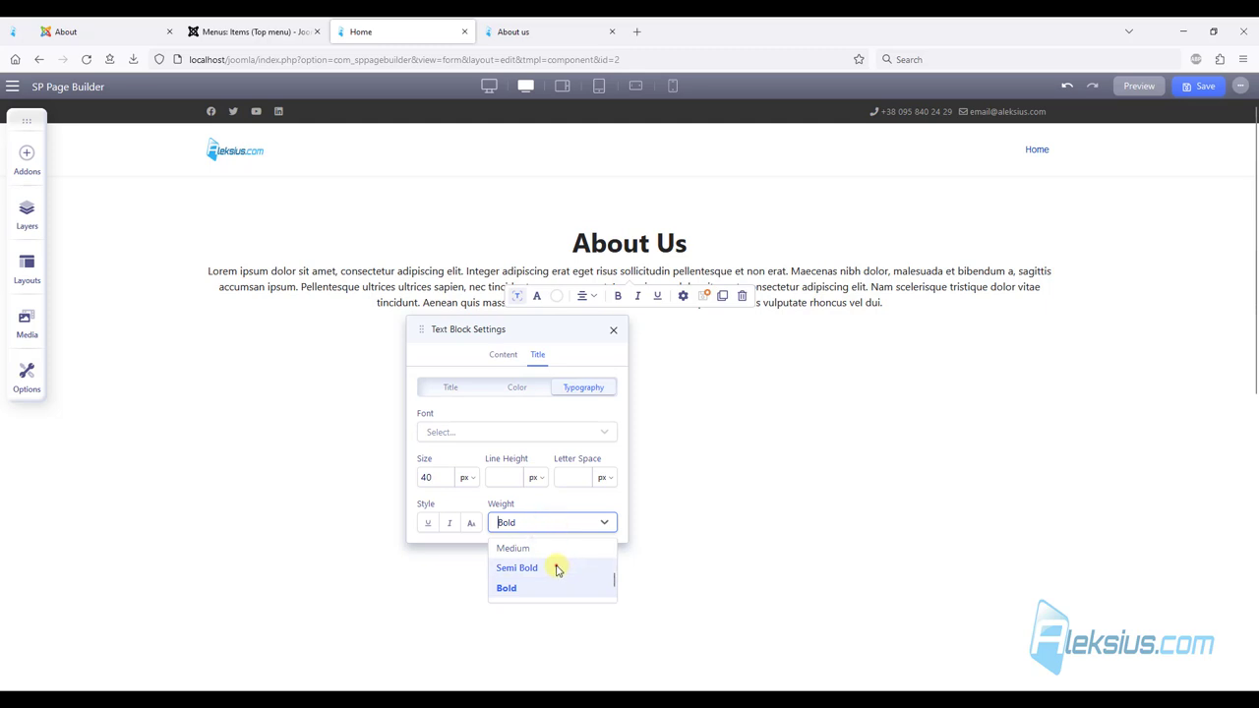
{"action": "left_click", "coordinate": [556, 570]}
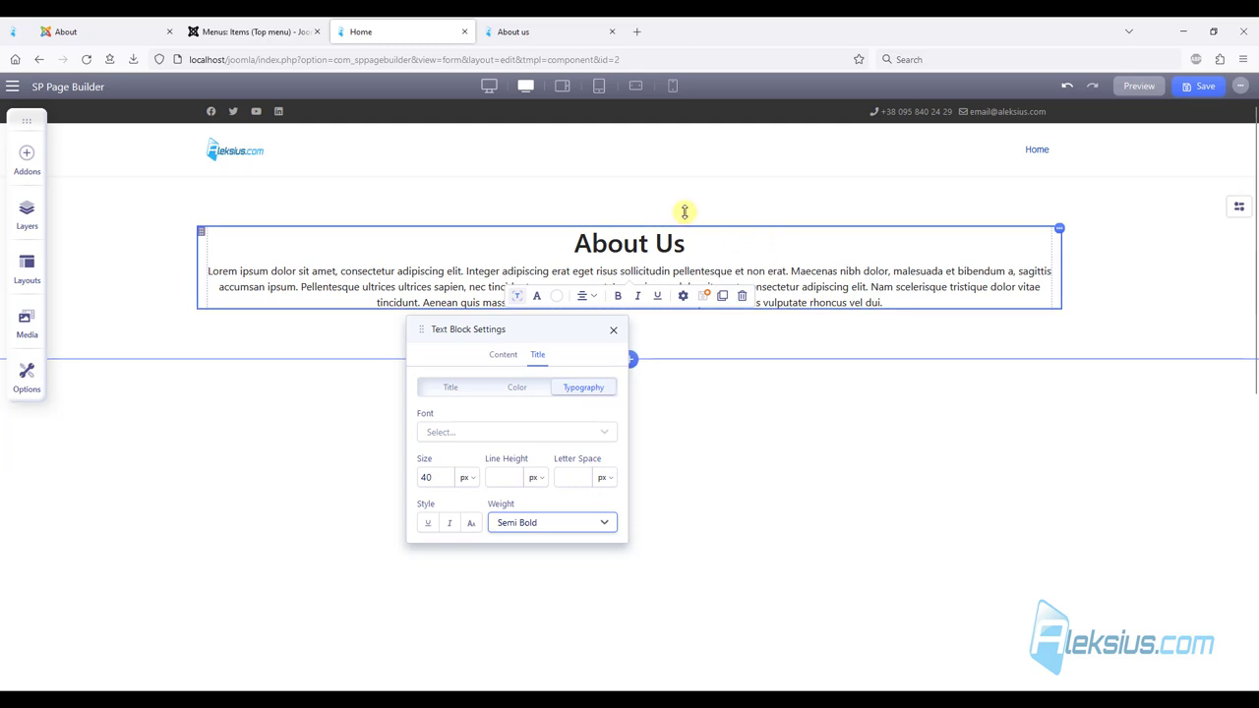
After checking the Helix demo, add a 6+6 two-column row below the intro.
{"action": "left_click", "coordinate": [97, 21]}
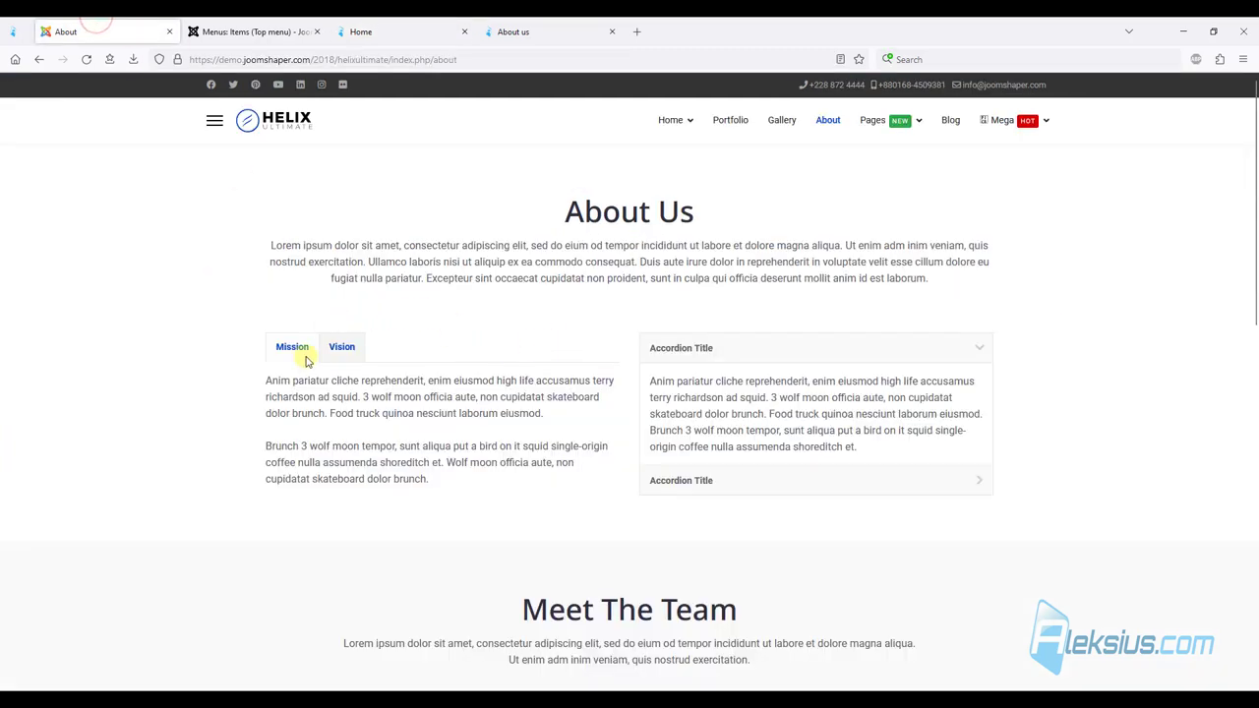
{"action": "left_click", "coordinate": [402, 24]}
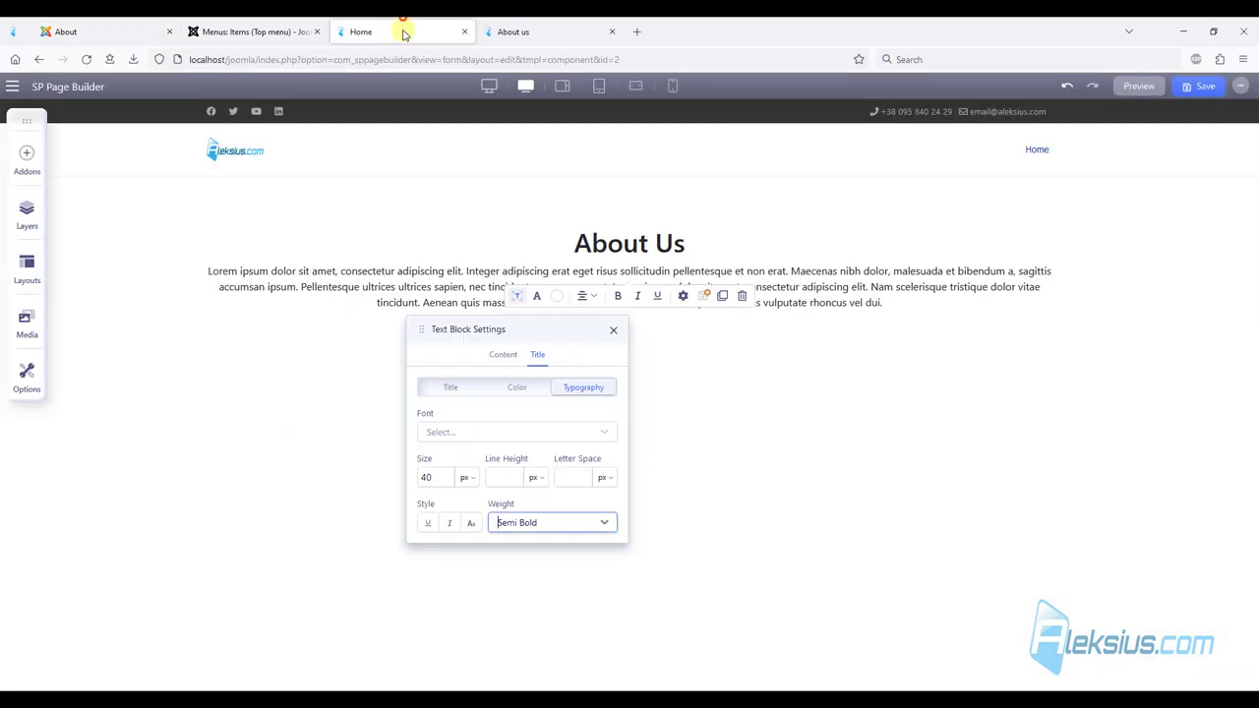
{"action": "left_click", "coordinate": [762, 362]}
{"action": "left_click", "coordinate": [629, 359]}
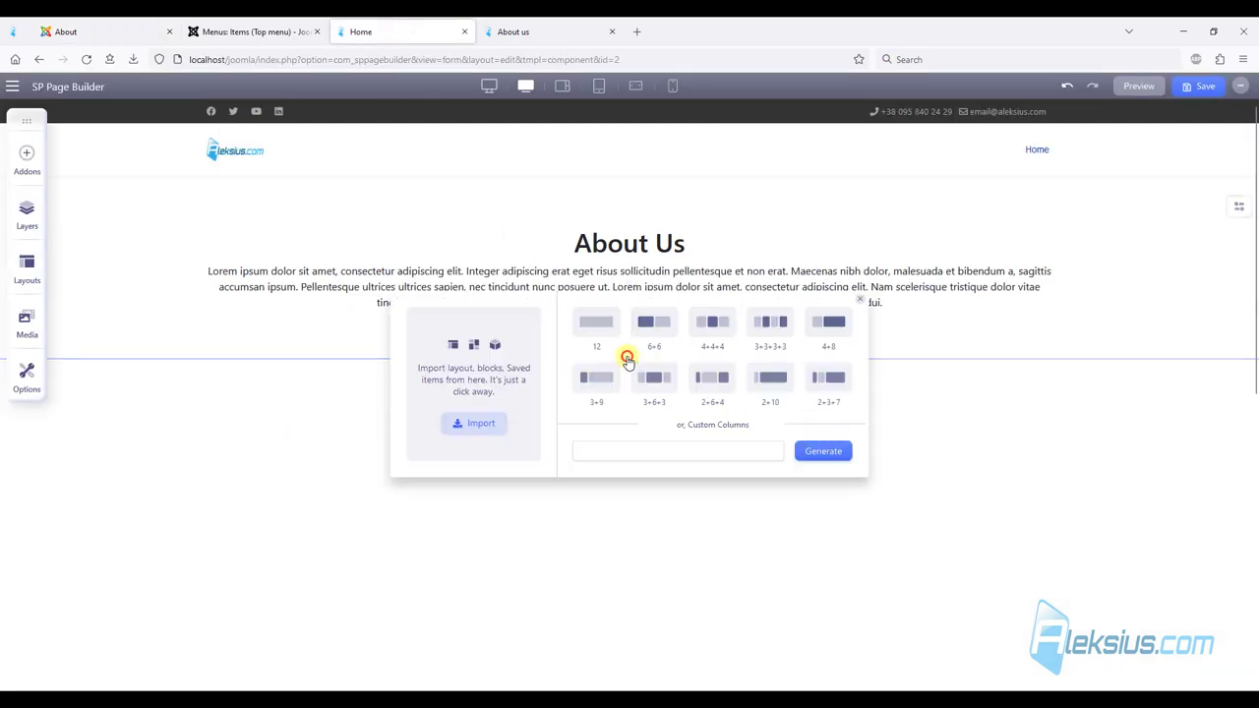
{"action": "left_click", "coordinate": [655, 315]}
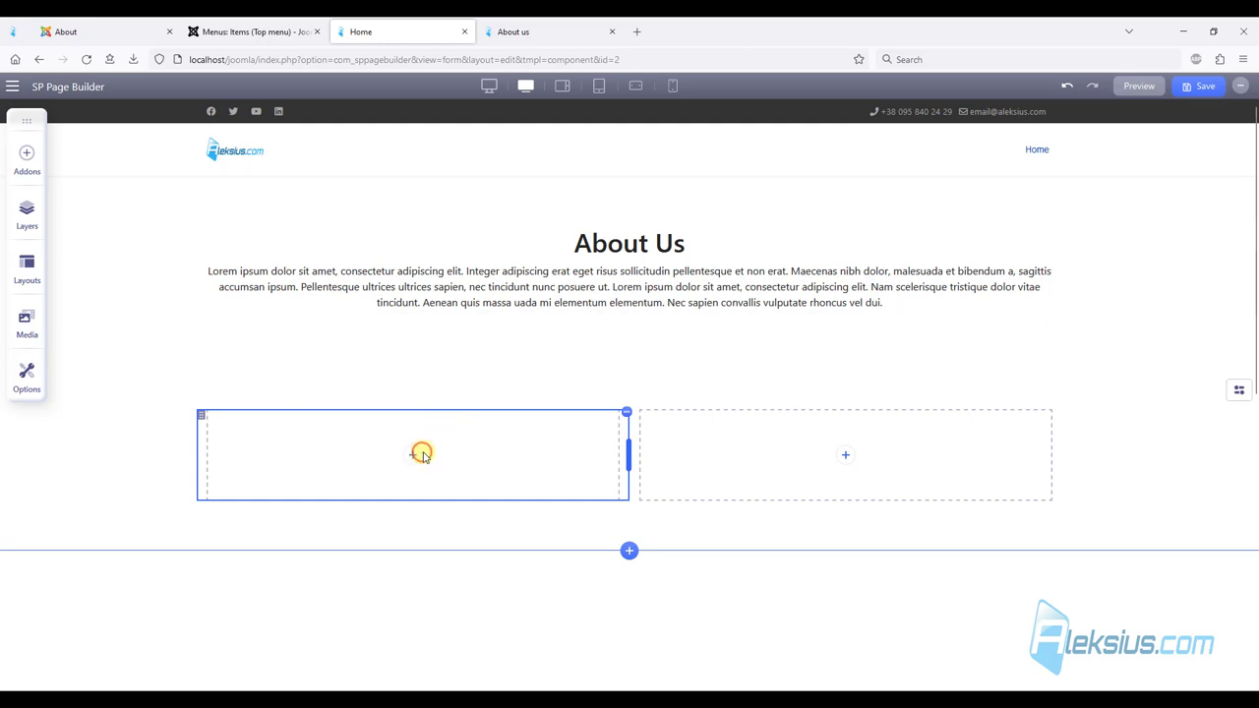
Search addons for 'tab' and place a Tabs addon in the left column.
{"action": "left_click", "coordinate": [416, 454]}
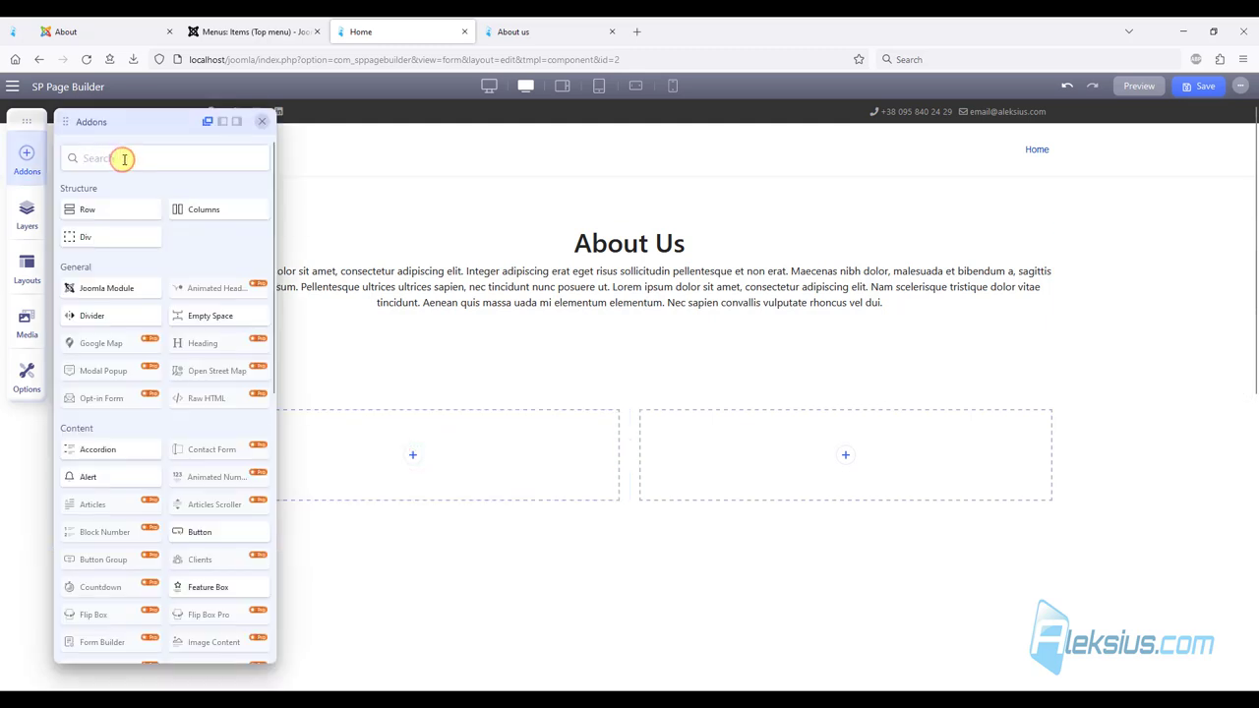
{"action": "type", "text": "tab"}
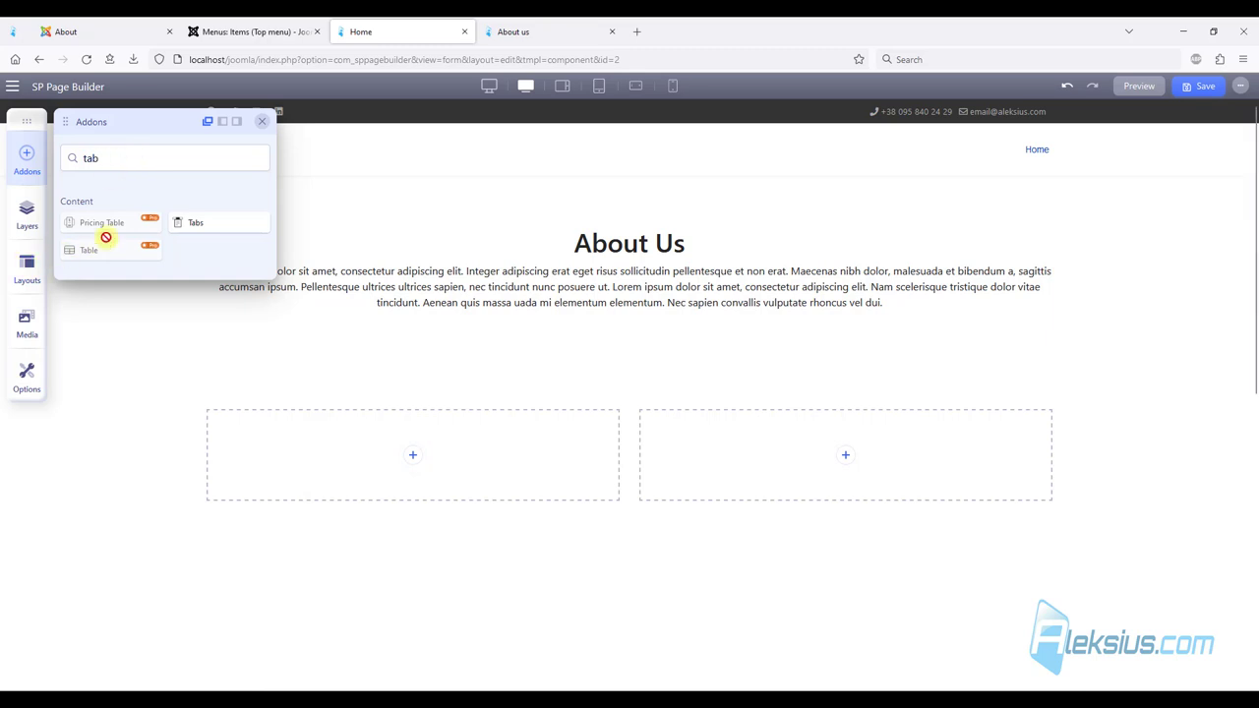
{"action": "left_click_drag", "start_coordinate": [204, 222], "coordinate": [417, 453]}
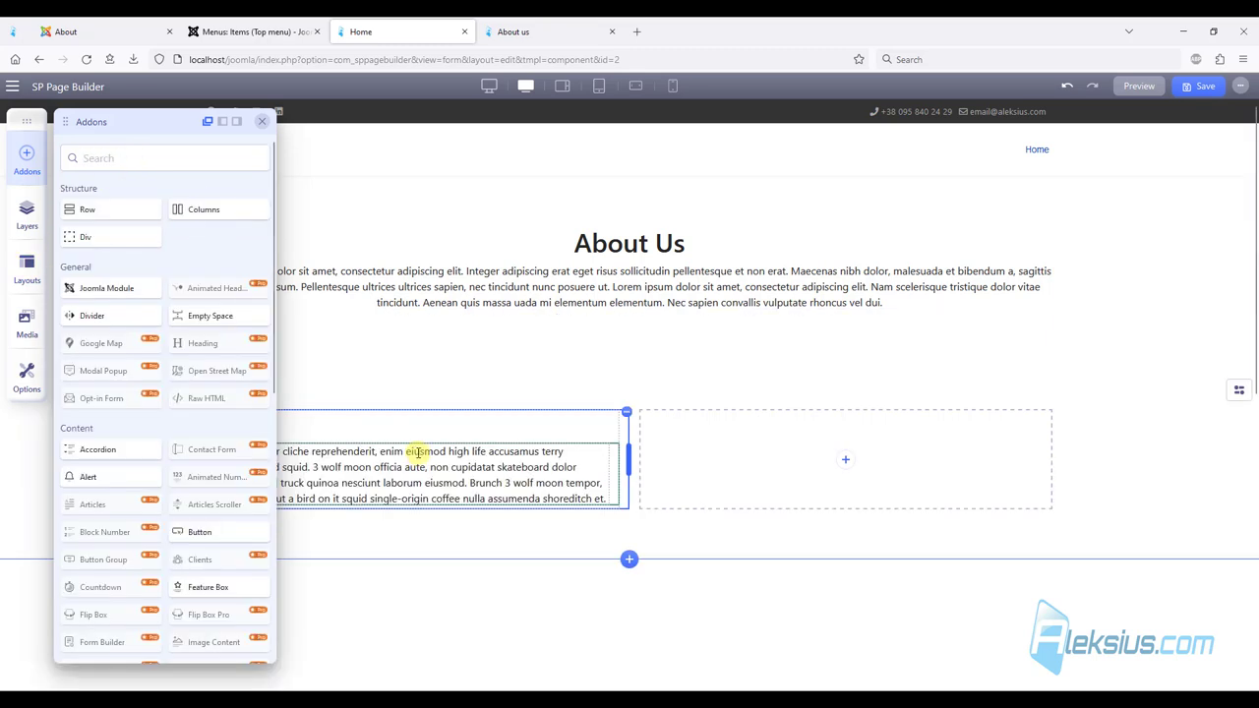
{"action": "left_click", "coordinate": [266, 123]}
{"action": "left_click", "coordinate": [259, 443]}
{"action": "left_click", "coordinate": [214, 417]}
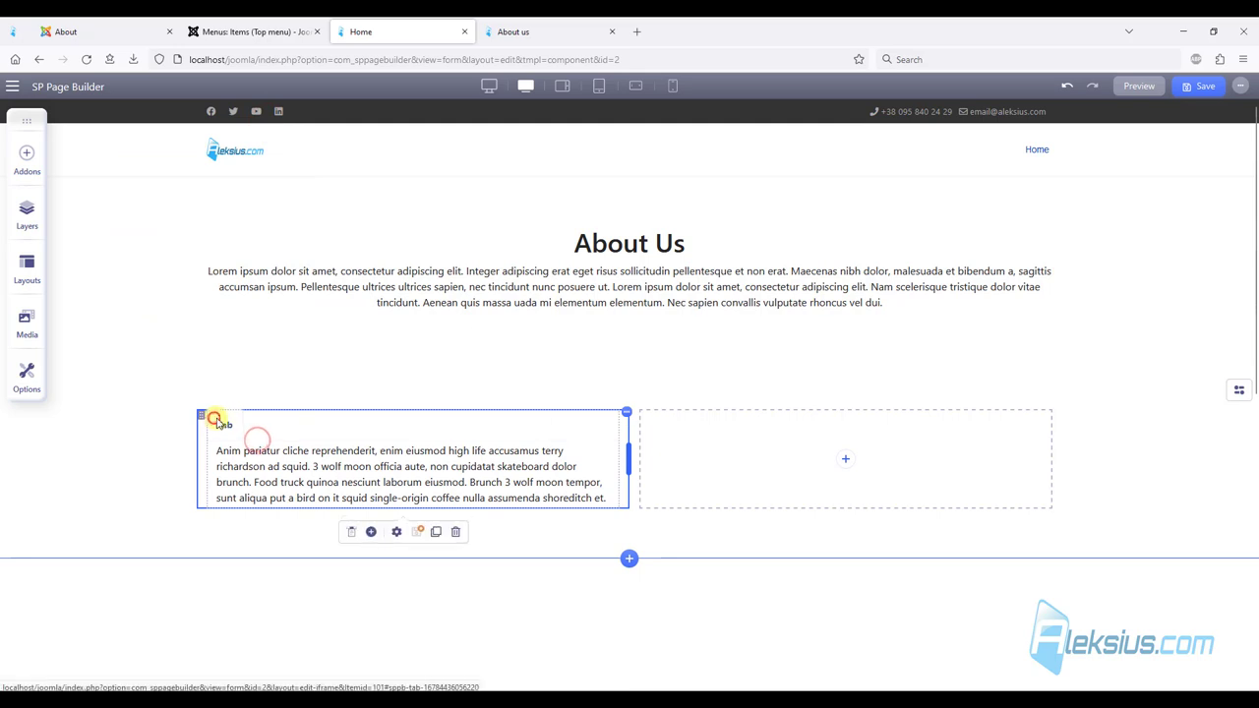
Try the Pills tab style, then leave the tabs on the Default style.
{"action": "left_click", "coordinate": [351, 533]}
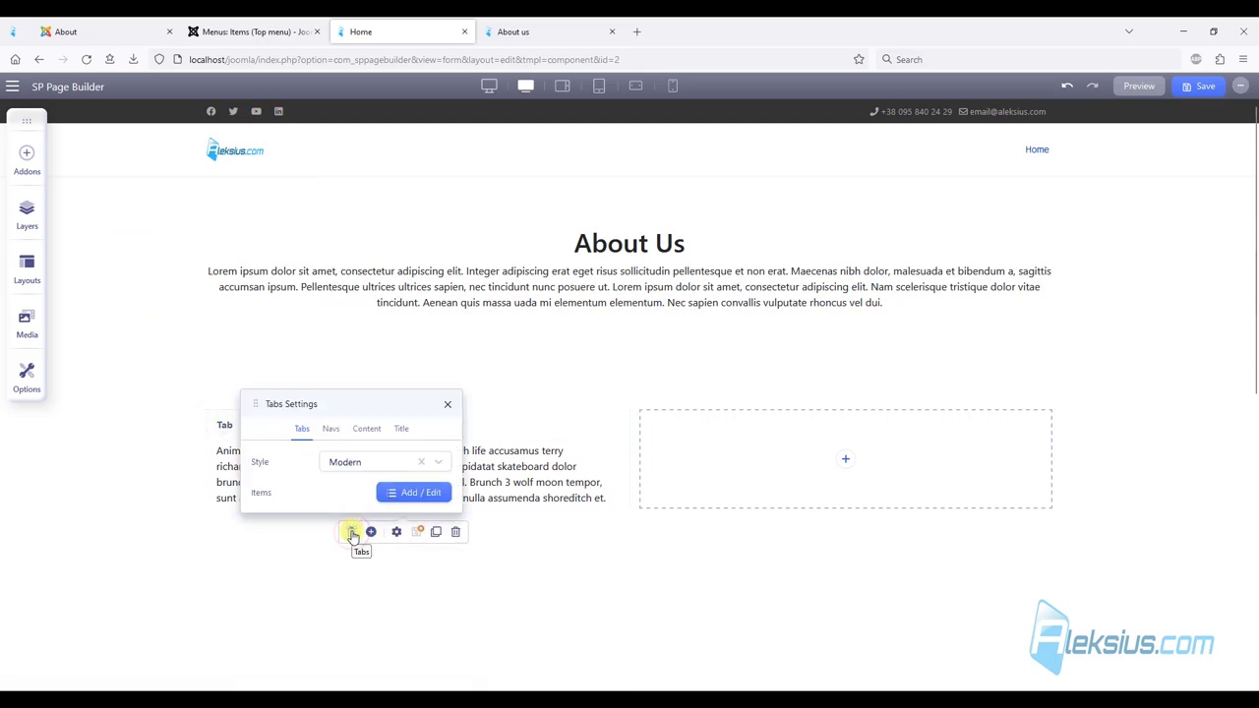
{"action": "left_click", "coordinate": [383, 465]}
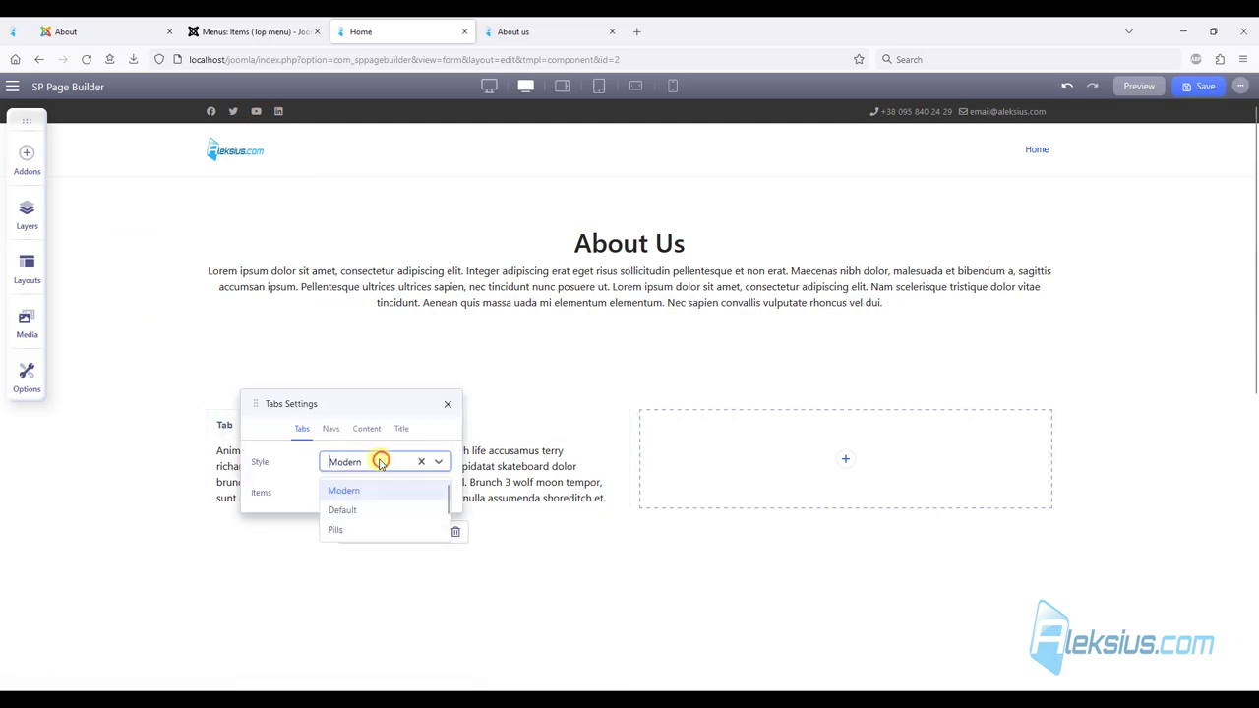
{"action": "left_click", "coordinate": [364, 510]}
{"action": "left_click_drag", "start_coordinate": [341, 401], "coordinate": [219, 250]}
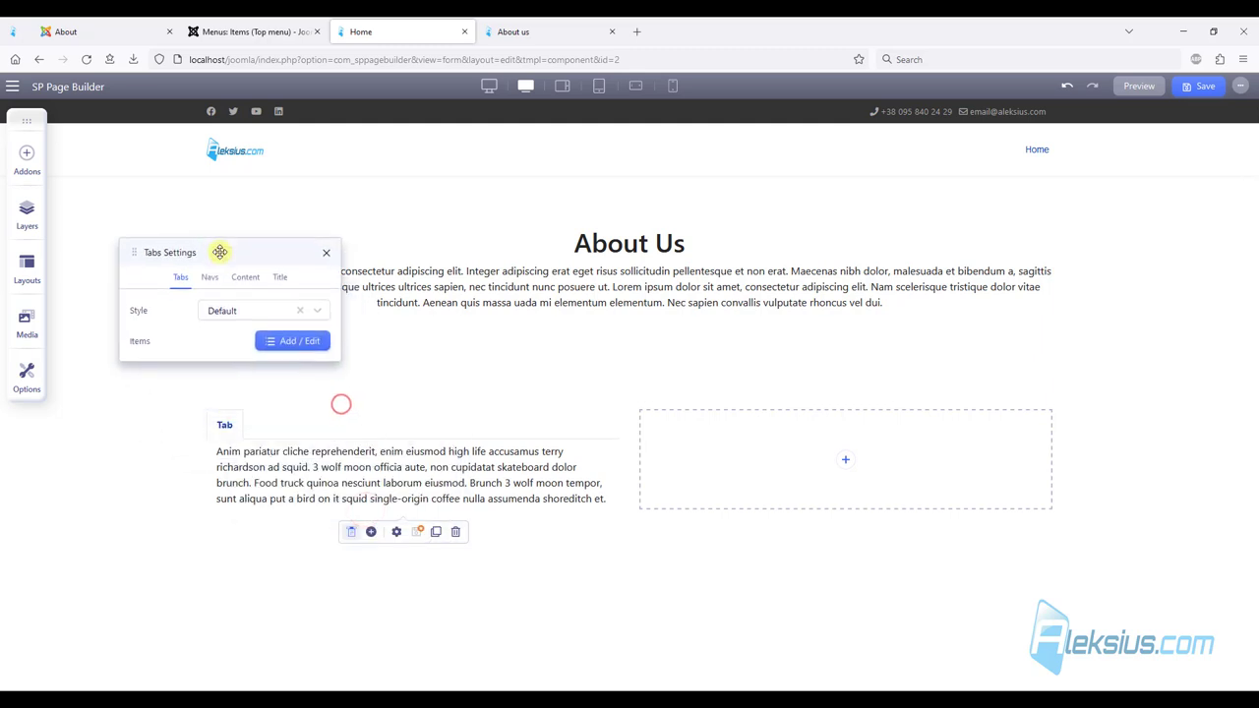
{"action": "left_click", "coordinate": [239, 311]}
{"action": "left_click", "coordinate": [241, 379]}
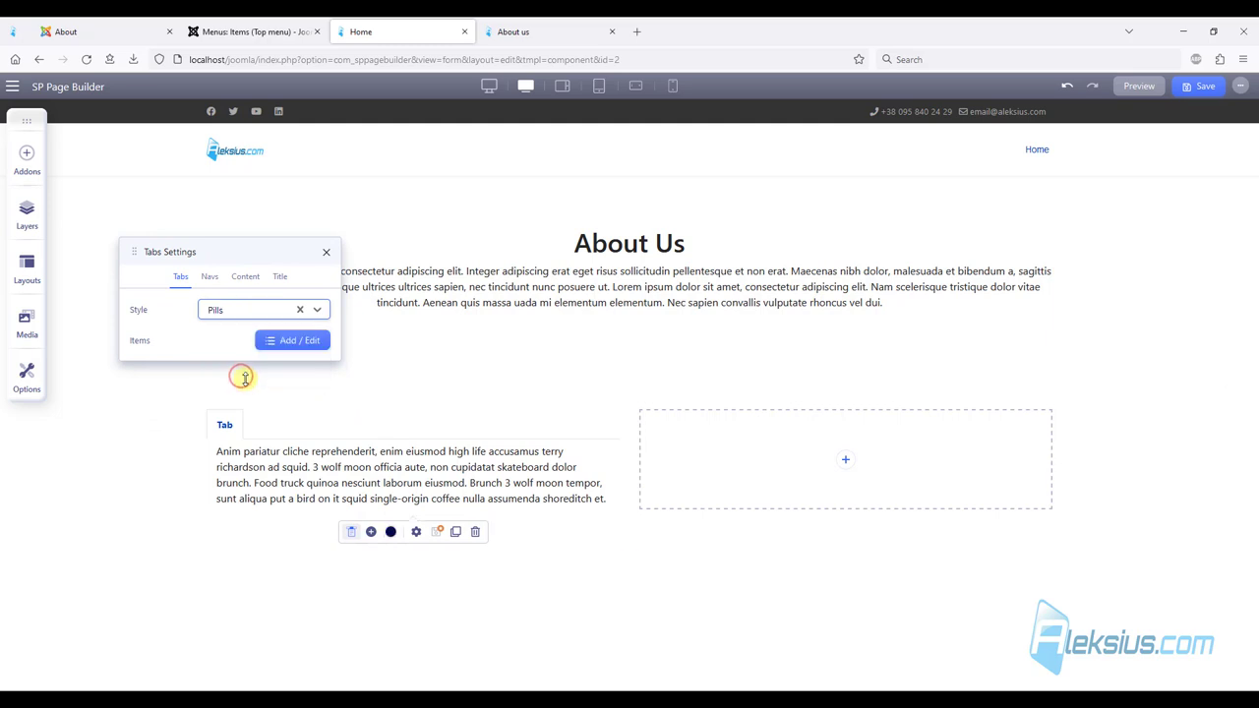
{"action": "left_click", "coordinate": [235, 313]}
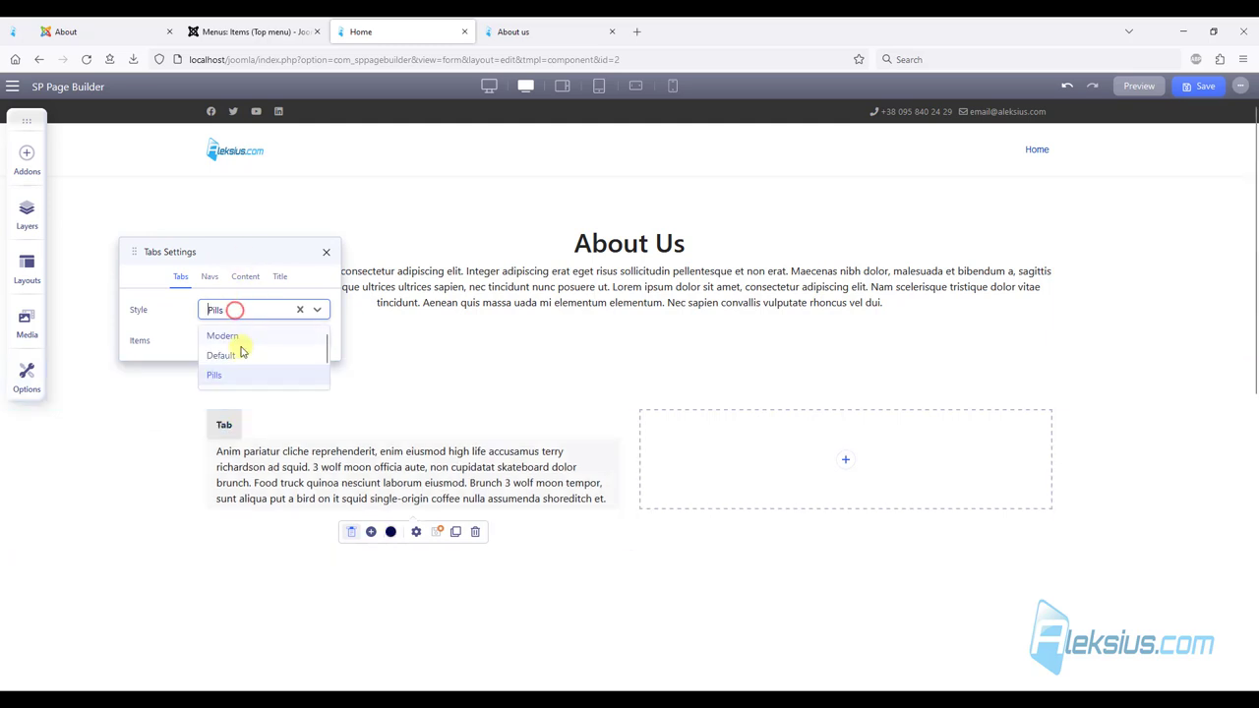
{"action": "left_click", "coordinate": [244, 356]}
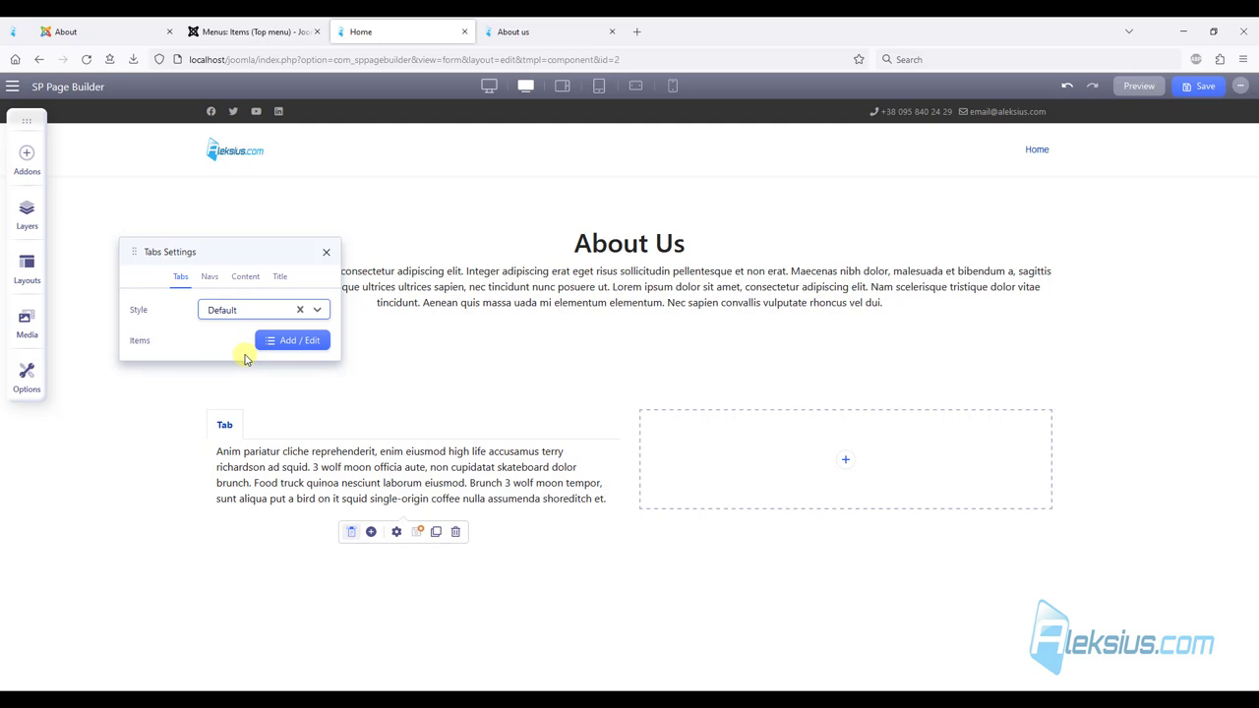
Look through the Navs, Content and Title settings, then bring up the tab items list.
{"action": "left_click", "coordinate": [210, 278]}
{"action": "left_click", "coordinate": [244, 280]}
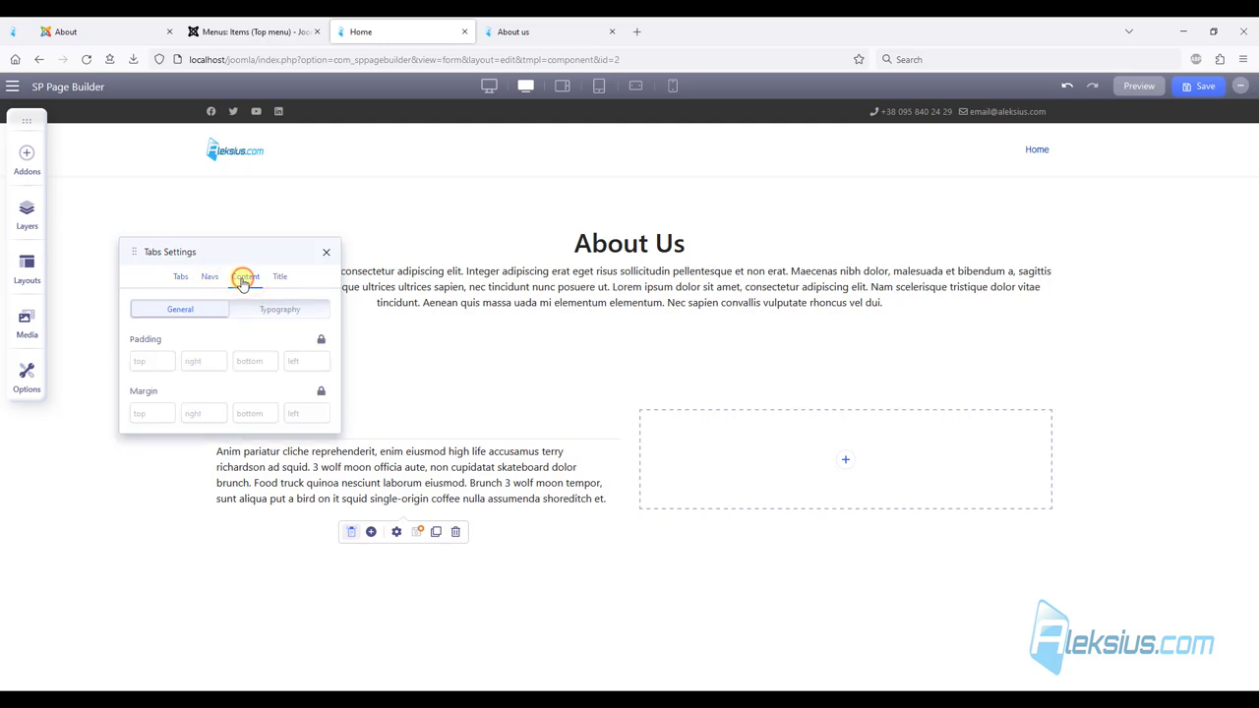
{"action": "left_click", "coordinate": [280, 279]}
{"action": "left_click", "coordinate": [181, 282]}
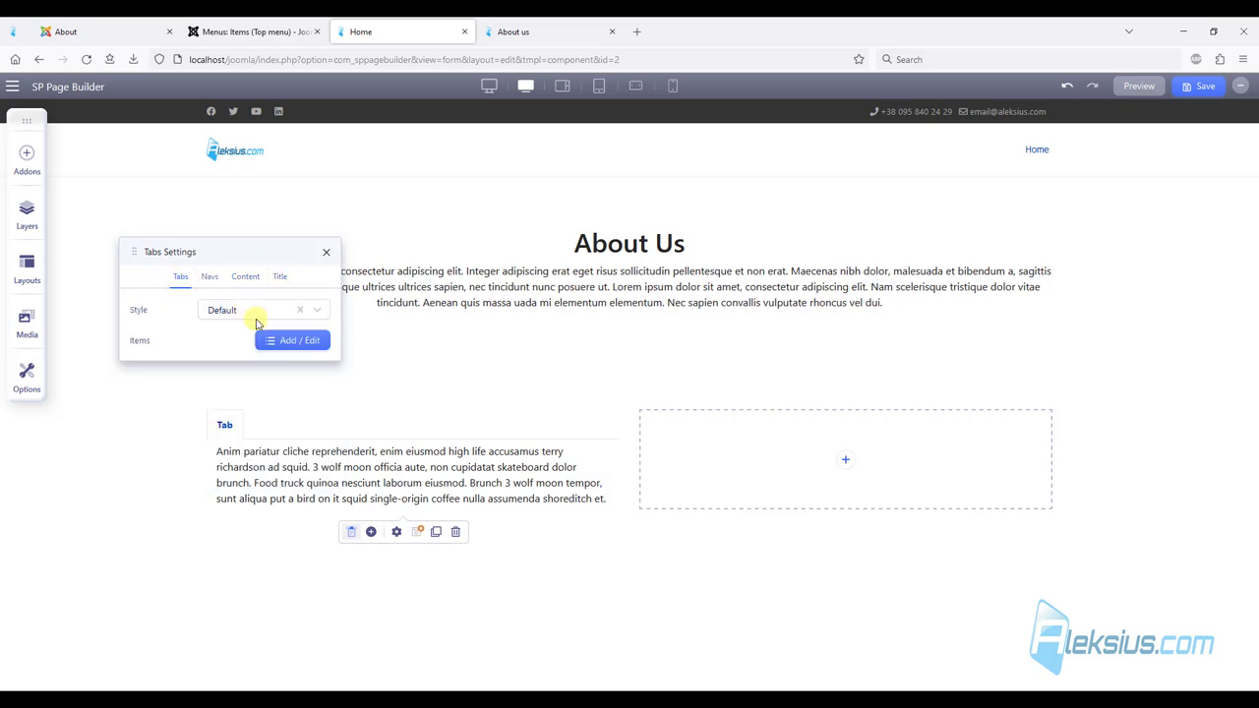
{"action": "left_click", "coordinate": [292, 341]}
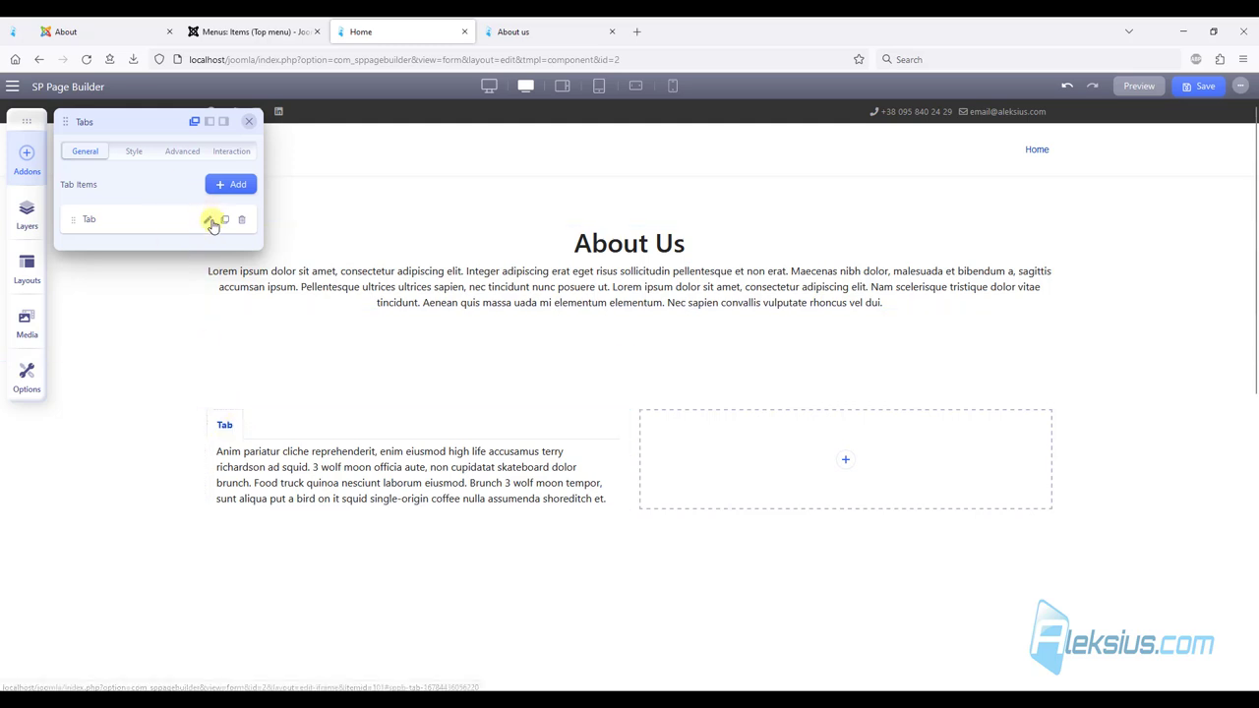
Rename the first tab item to 'Tab 1'.
{"action": "left_click", "coordinate": [208, 222]}
{"action": "left_click", "coordinate": [136, 246]}
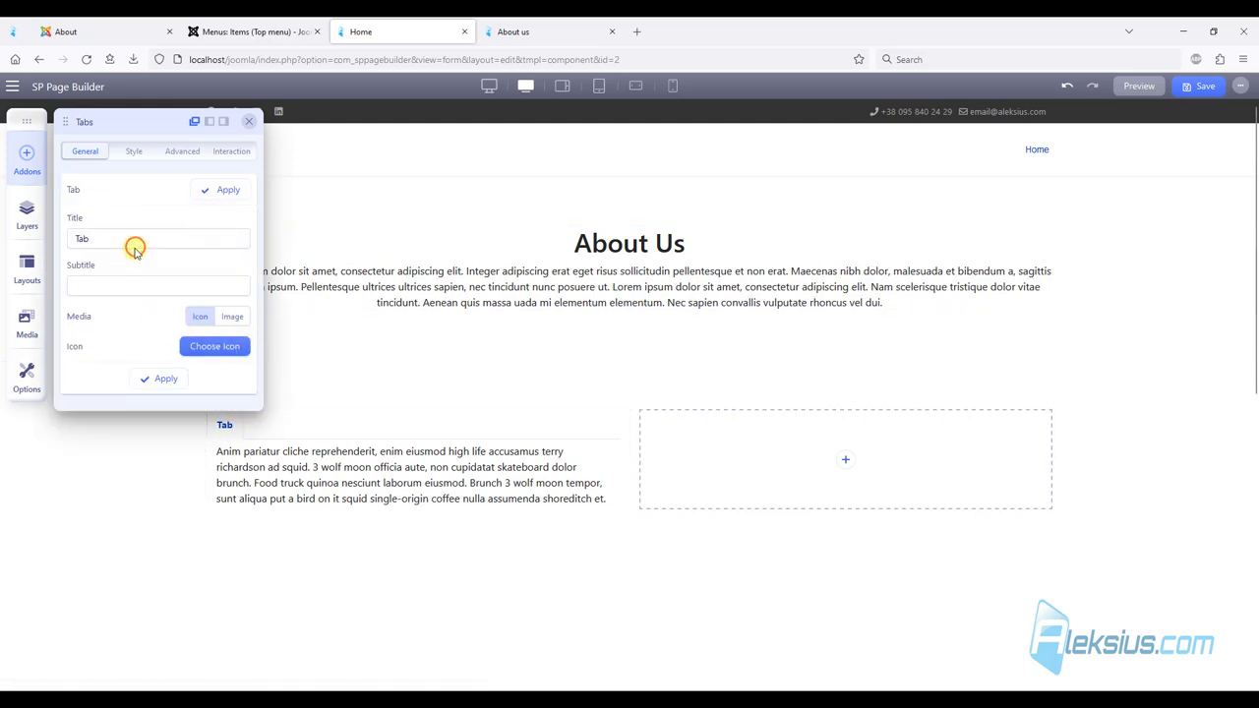
{"action": "left_click", "coordinate": [211, 189]}
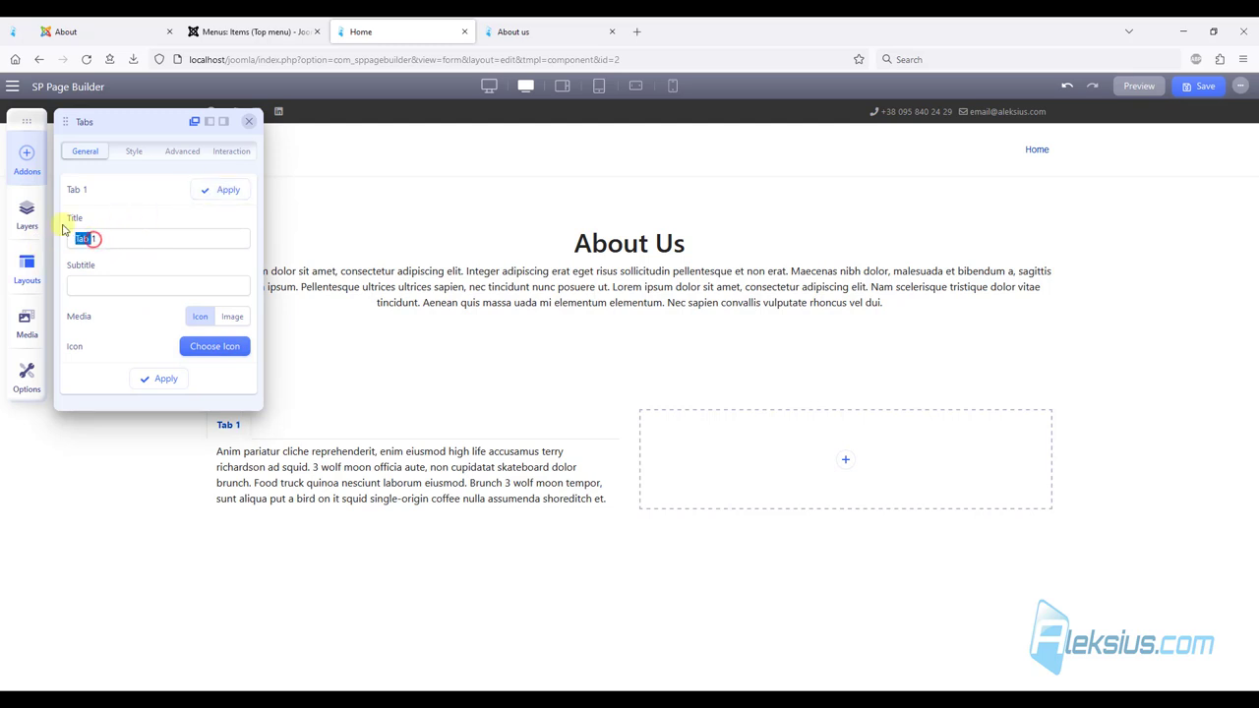
{"action": "left_click", "coordinate": [211, 188]}
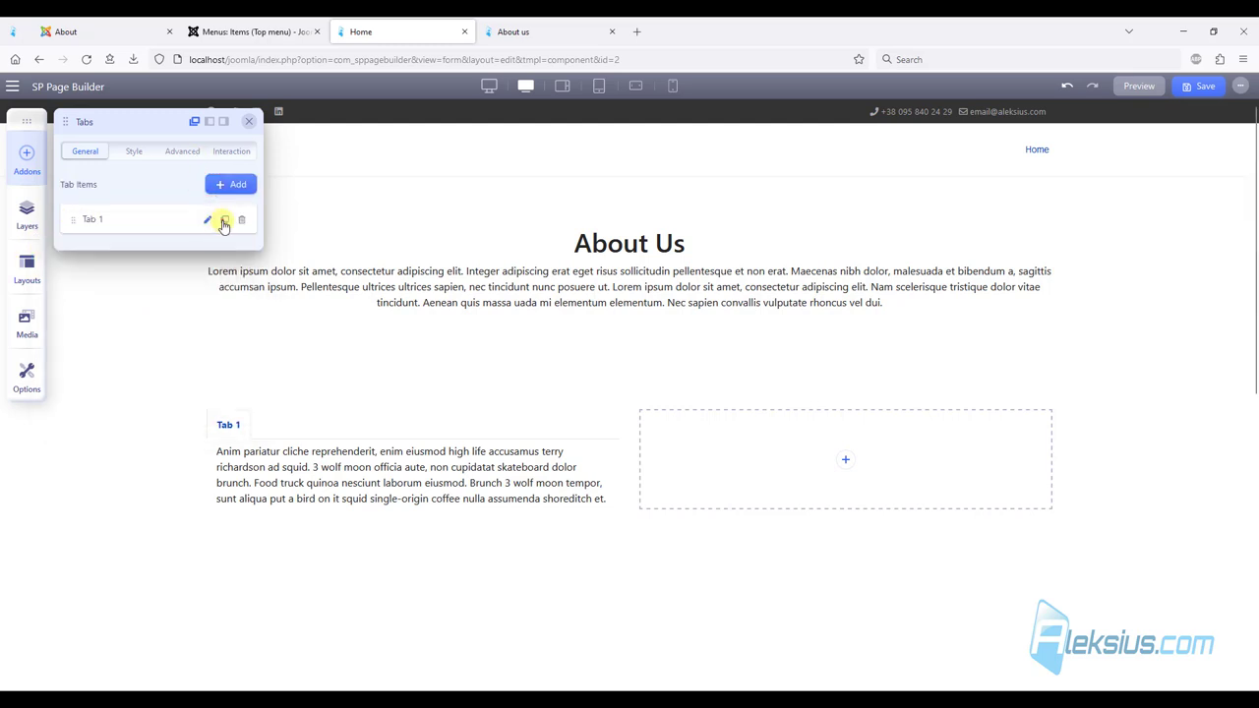
Add items titled 'Tab 2' and 'Tab 3', then close the tabs settings.
{"action": "left_click", "coordinate": [224, 221]}
{"action": "left_click", "coordinate": [207, 250]}
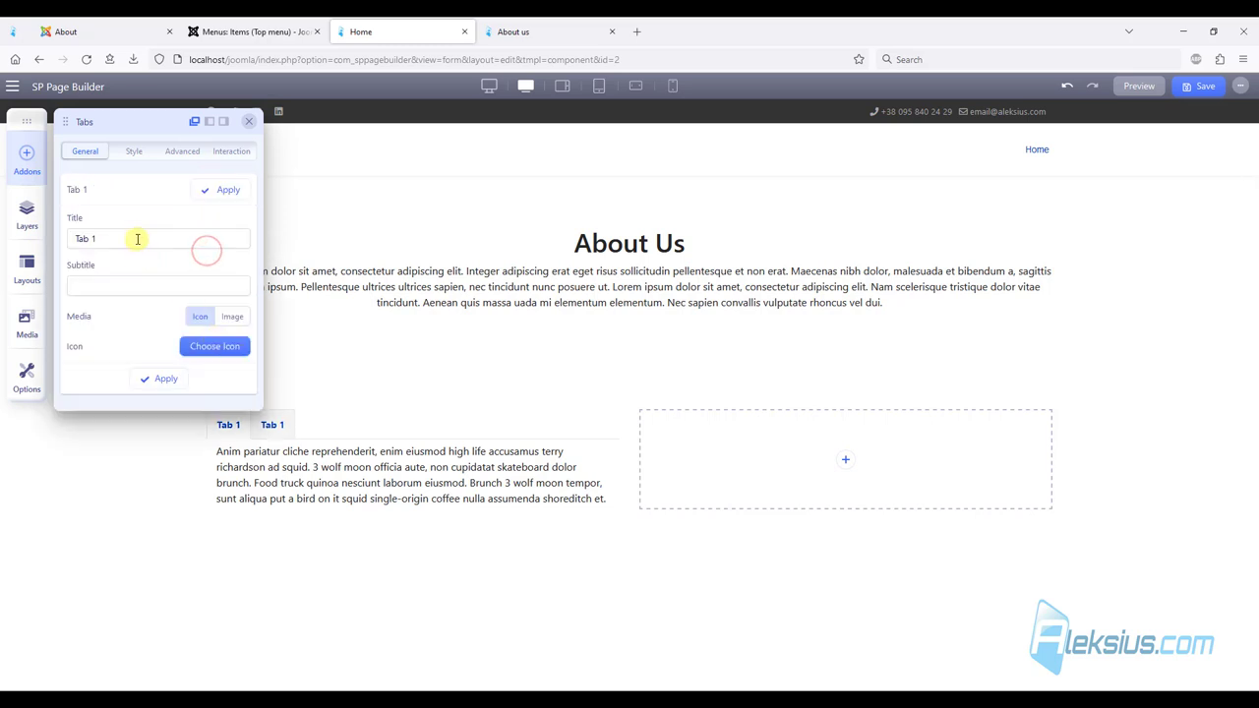
{"action": "type", "text": "Tab"}
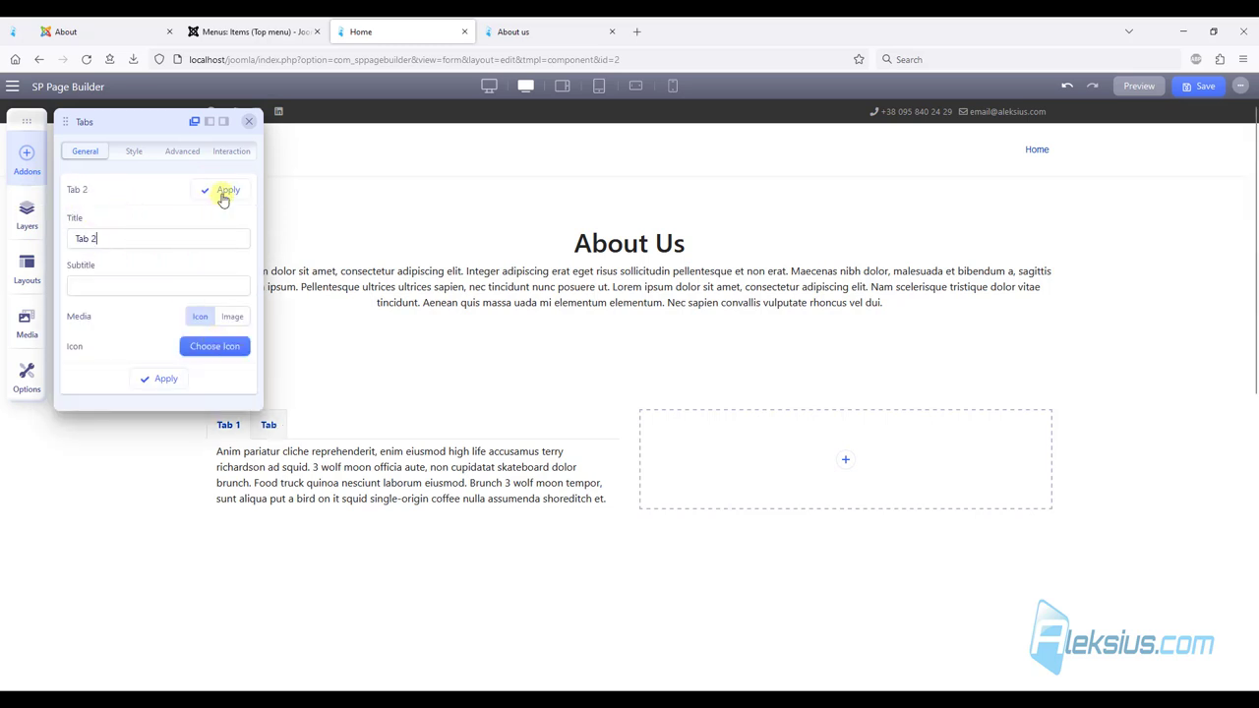
{"action": "left_click", "coordinate": [224, 195]}
{"action": "left_click", "coordinate": [227, 184]}
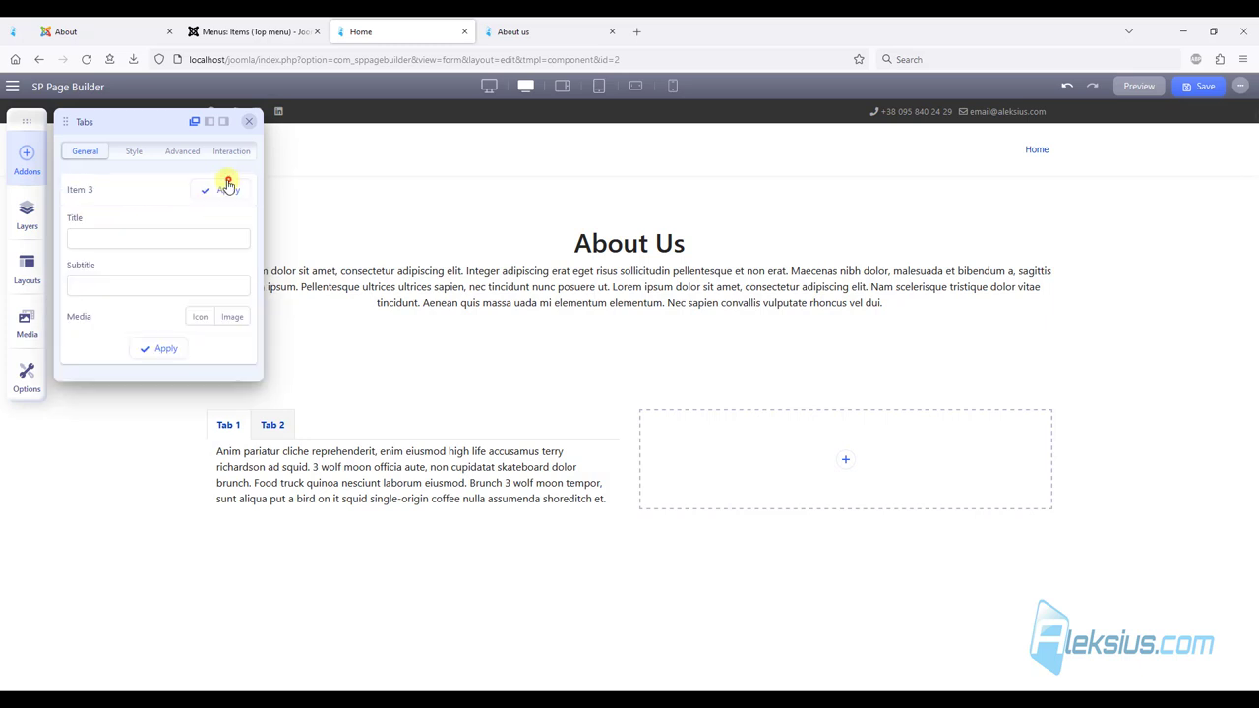
{"action": "left_click", "coordinate": [143, 234]}
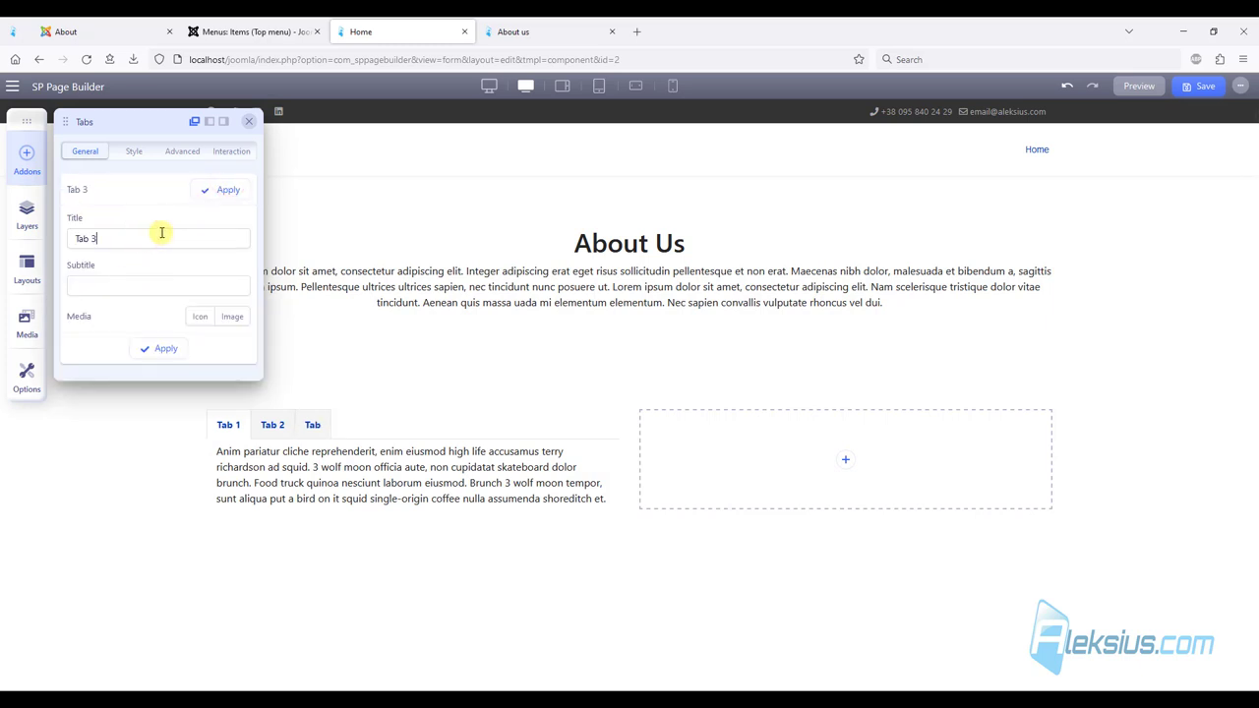
{"action": "left_click", "coordinate": [222, 191]}
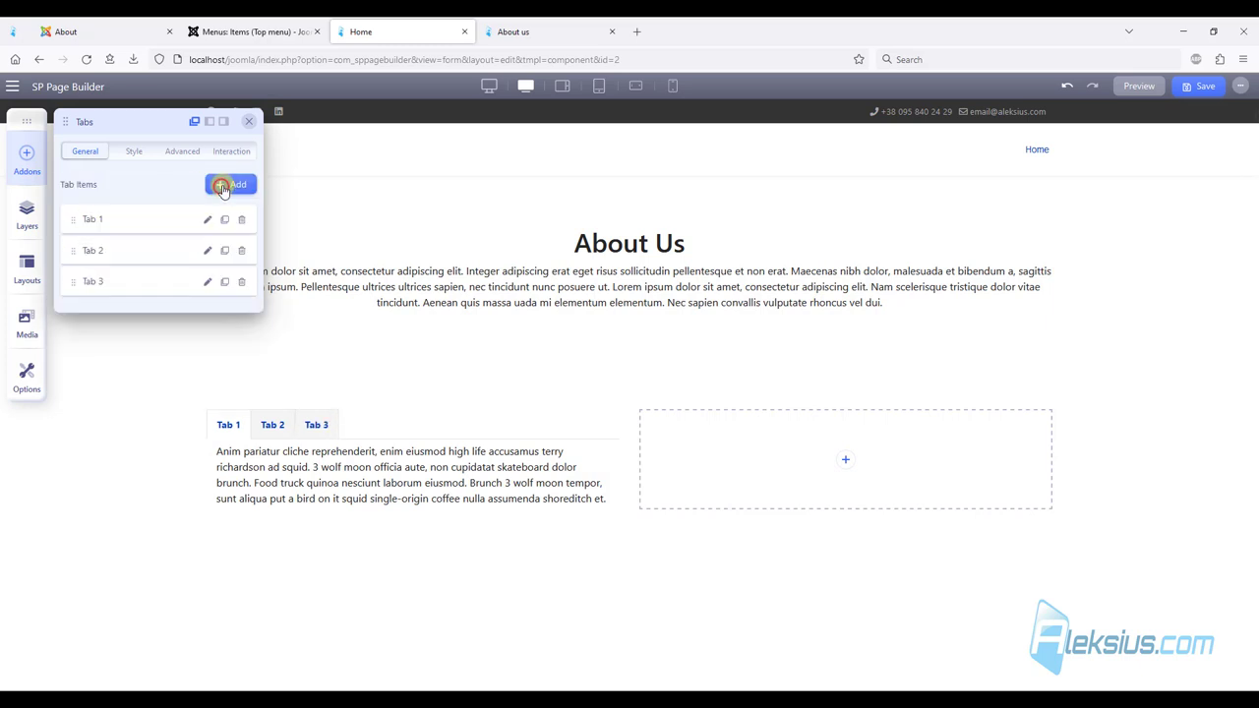
{"action": "left_click", "coordinate": [274, 425]}
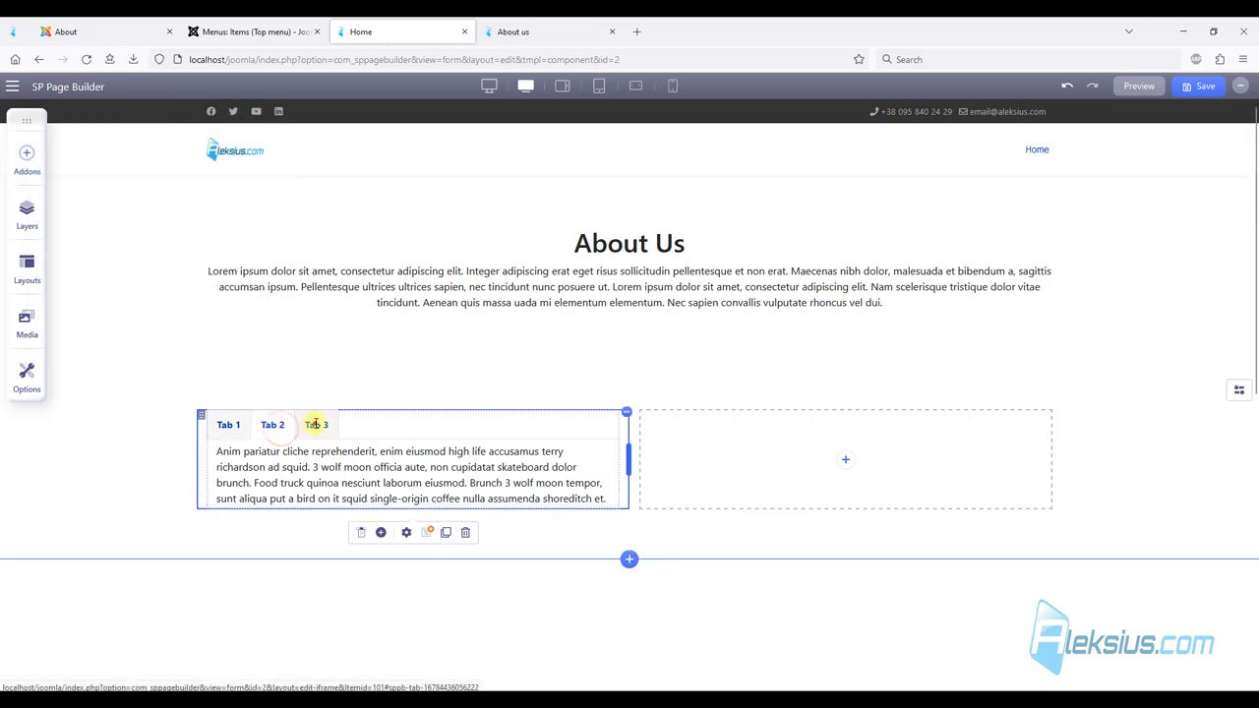
Switch among Tab 1, Tab 2 and Tab 3 to inspect their placeholder text.
{"action": "left_click", "coordinate": [316, 424]}
{"action": "left_click", "coordinate": [229, 424]}
{"action": "left_click", "coordinate": [273, 425]}
{"action": "left_click", "coordinate": [316, 424]}
{"action": "left_click", "coordinate": [238, 425]}
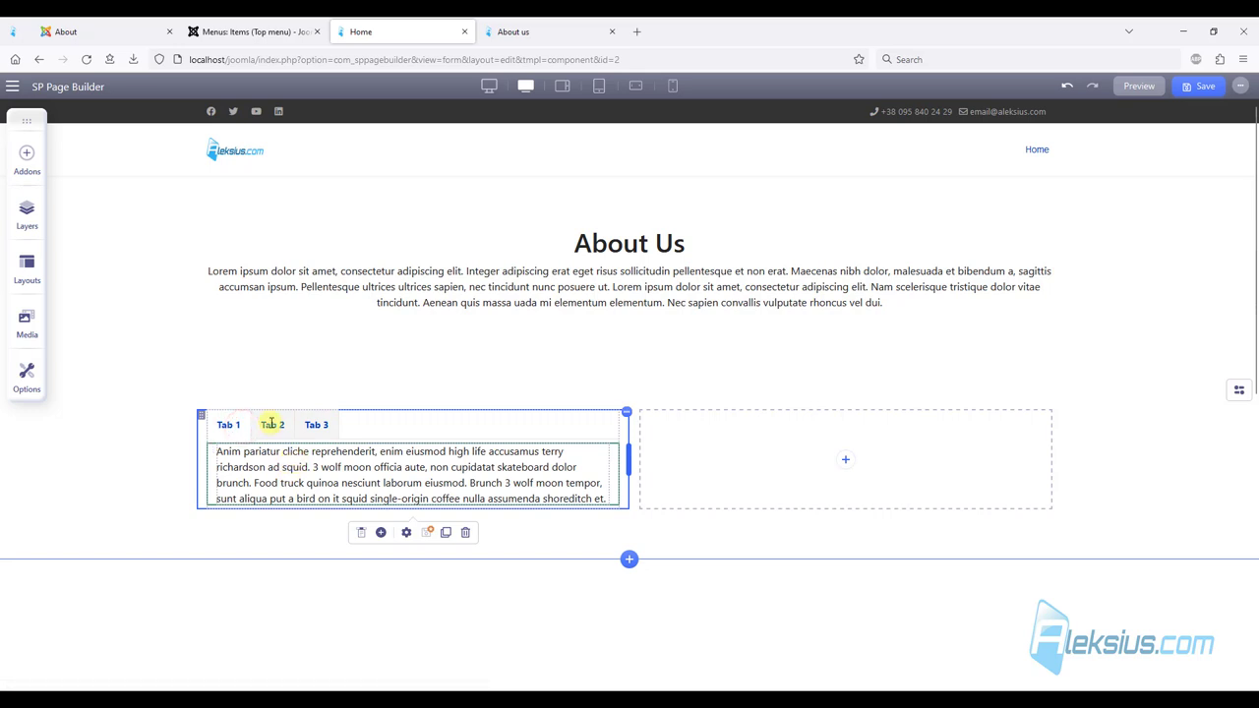
{"action": "left_click", "coordinate": [218, 459]}
{"action": "left_click", "coordinate": [228, 424]}
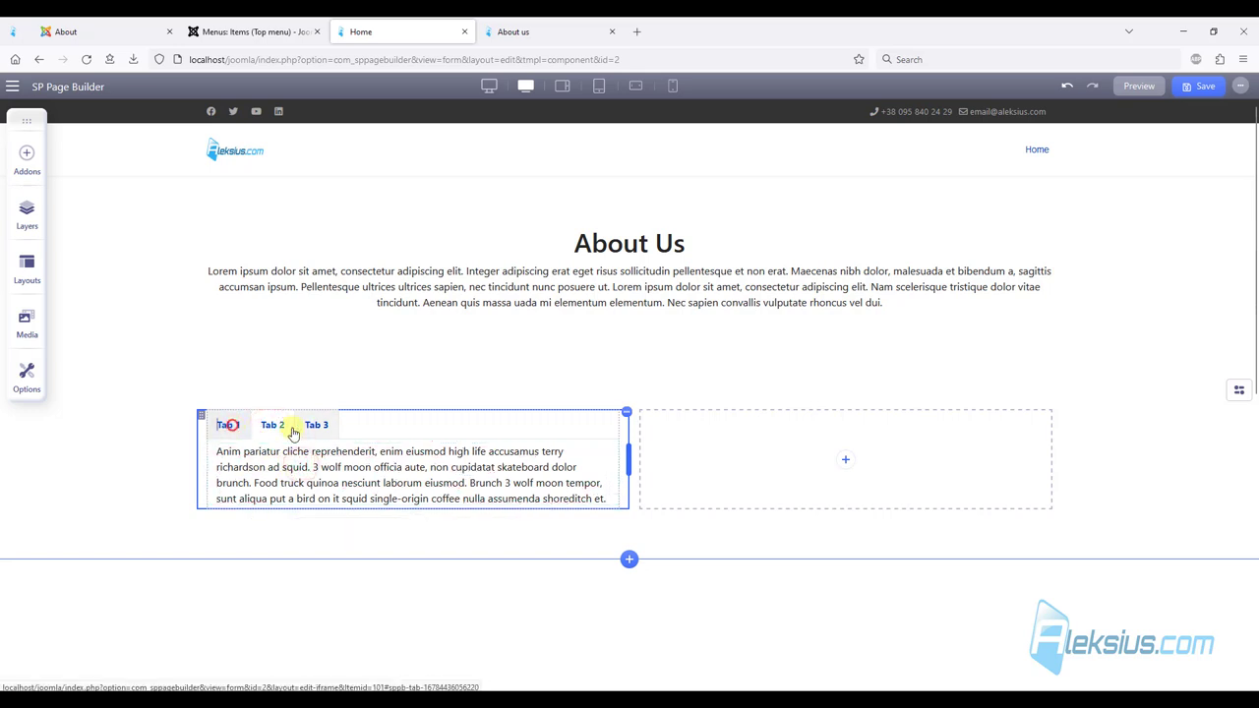
{"action": "left_click", "coordinate": [315, 424]}
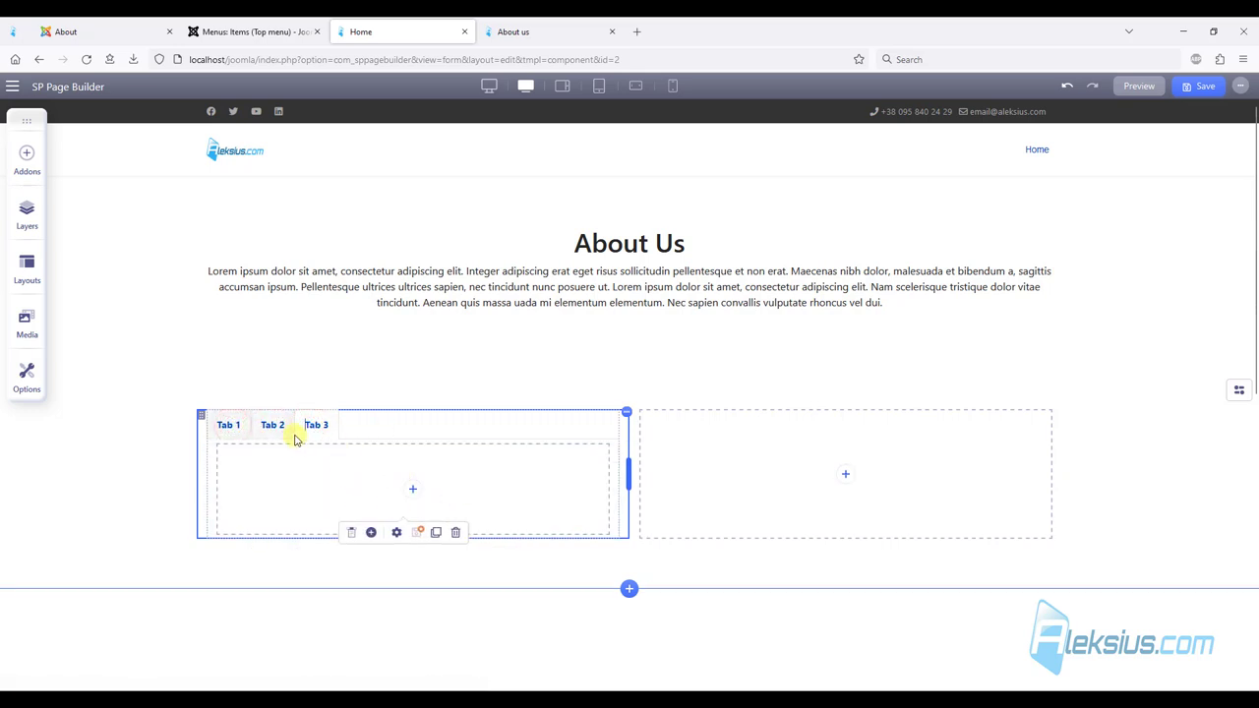
{"action": "left_click", "coordinate": [279, 424]}
Check the placeholder Text Block's settings, then delete the block with the trash icon.
{"action": "left_click", "coordinate": [362, 479]}
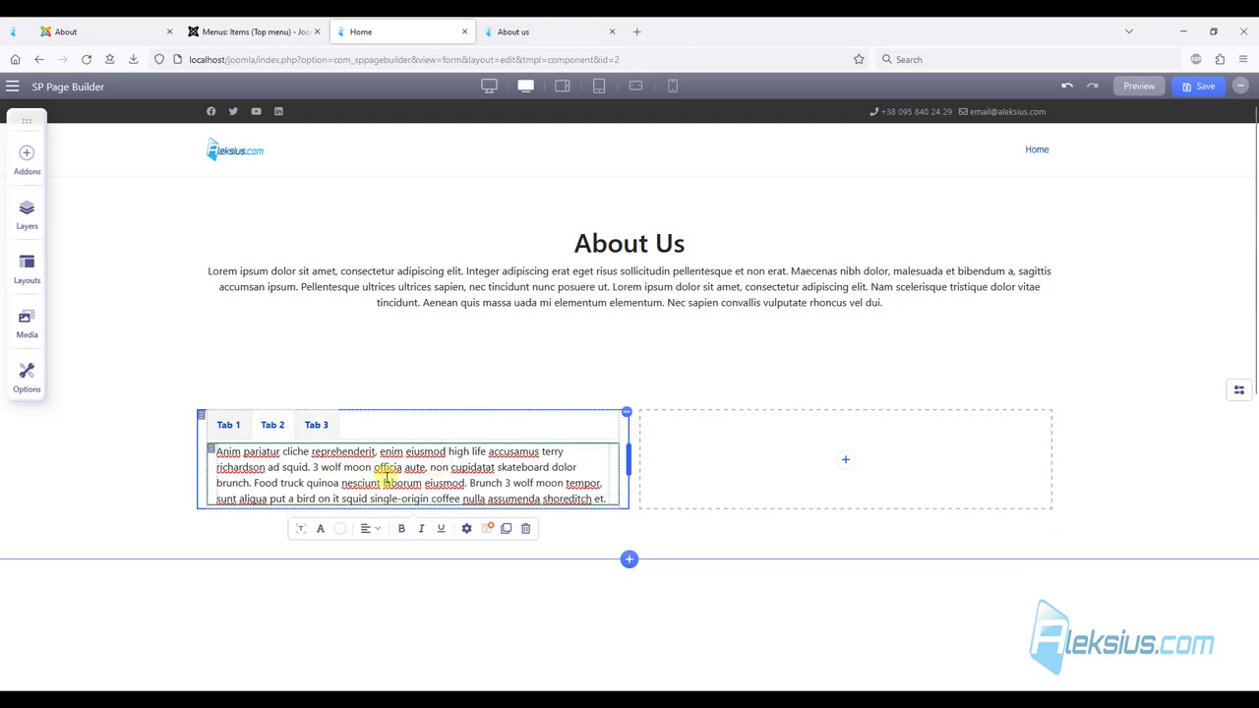
{"action": "left_click", "coordinate": [303, 529]}
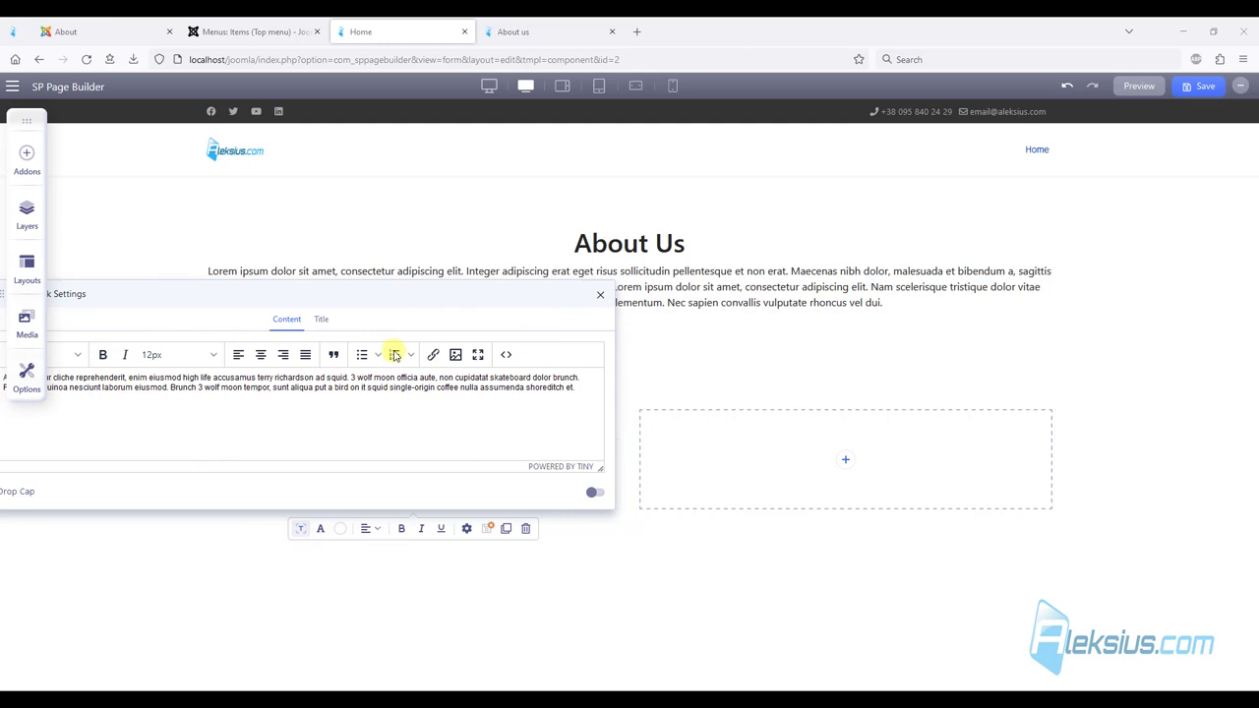
{"action": "left_click", "coordinate": [604, 297]}
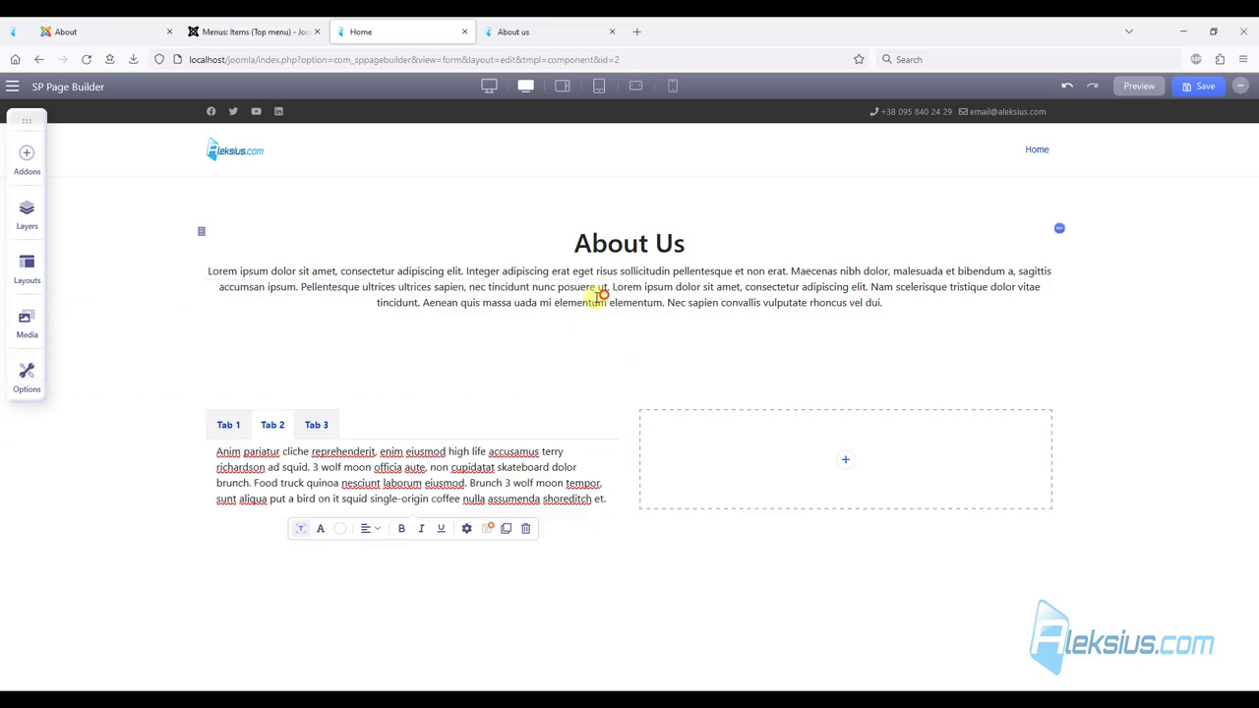
{"action": "left_click", "coordinate": [526, 528]}
{"action": "key", "text": "ctrl+z"}
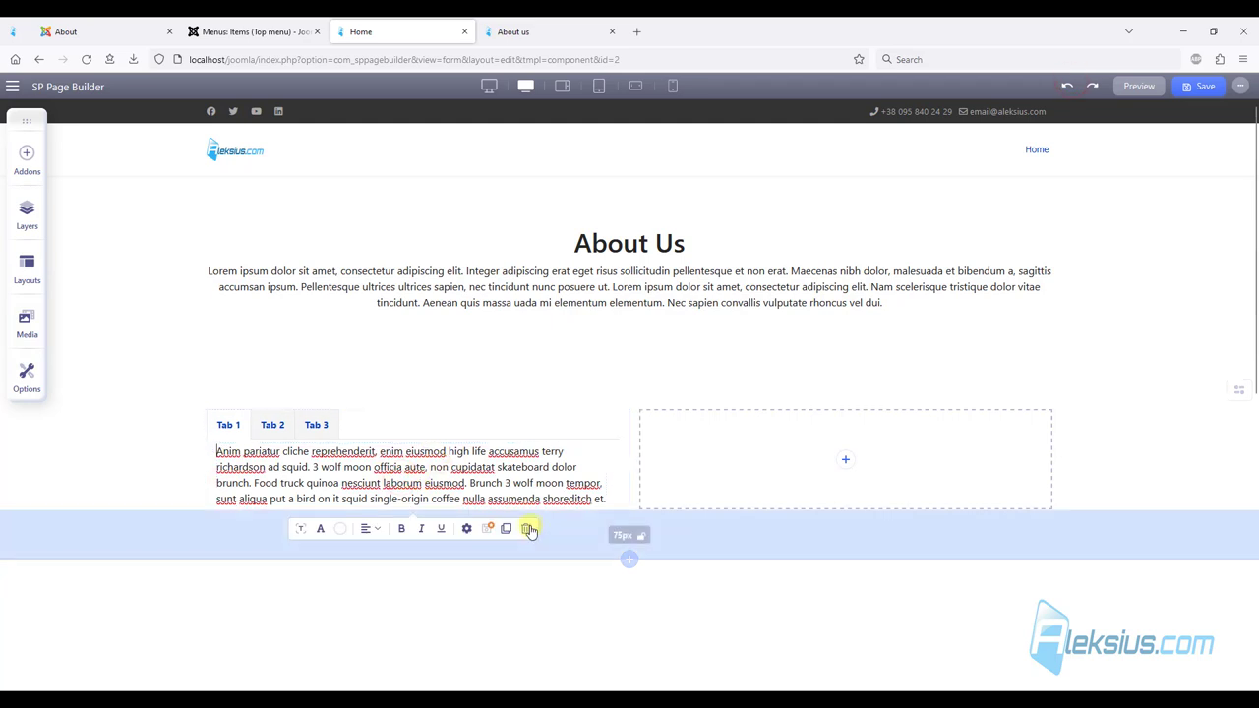
{"action": "left_click", "coordinate": [528, 529]}
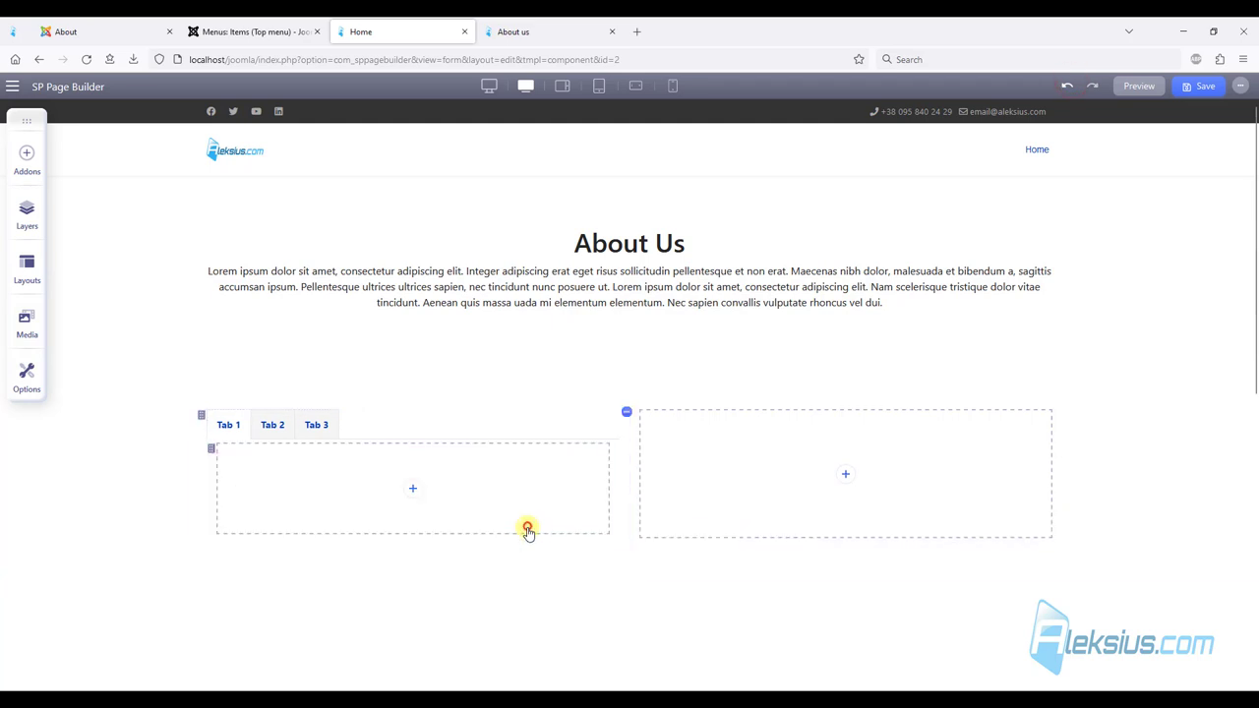
Add a new Text Block, found by searching 'tex', into Tab 1.
{"action": "left_click", "coordinate": [415, 490]}
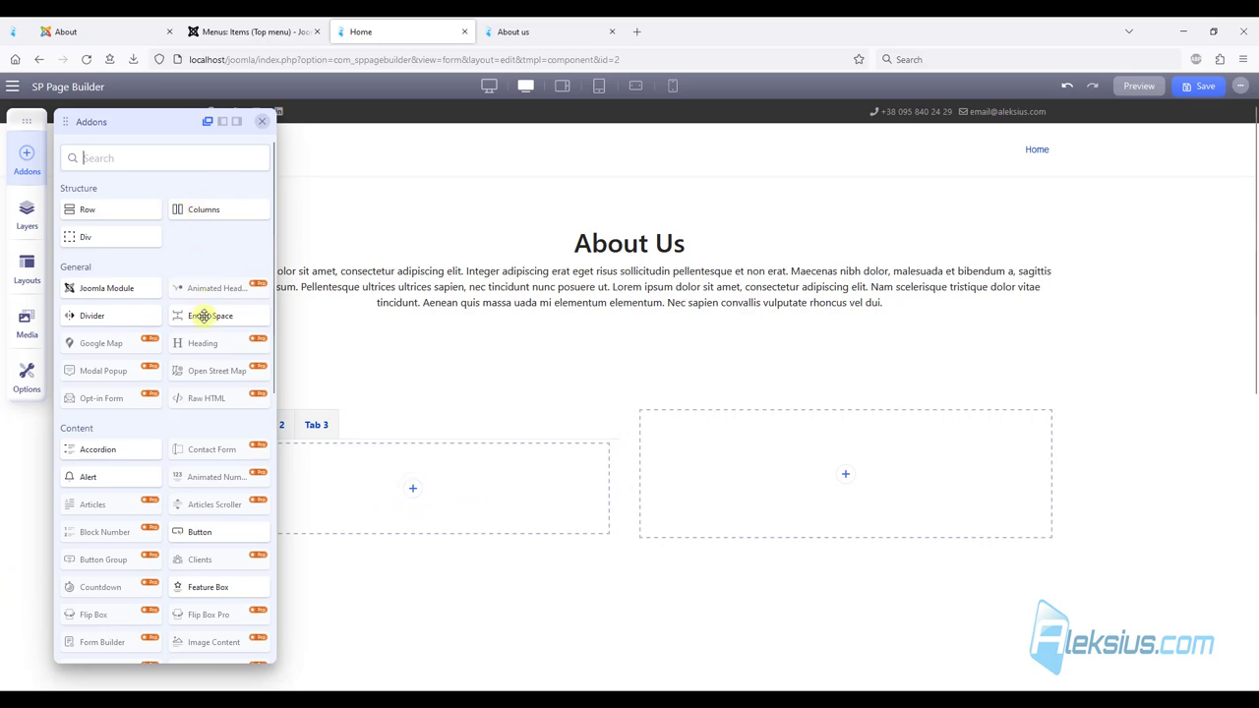
{"action": "left_click", "coordinate": [112, 146]}
{"action": "type", "text": "tex"}
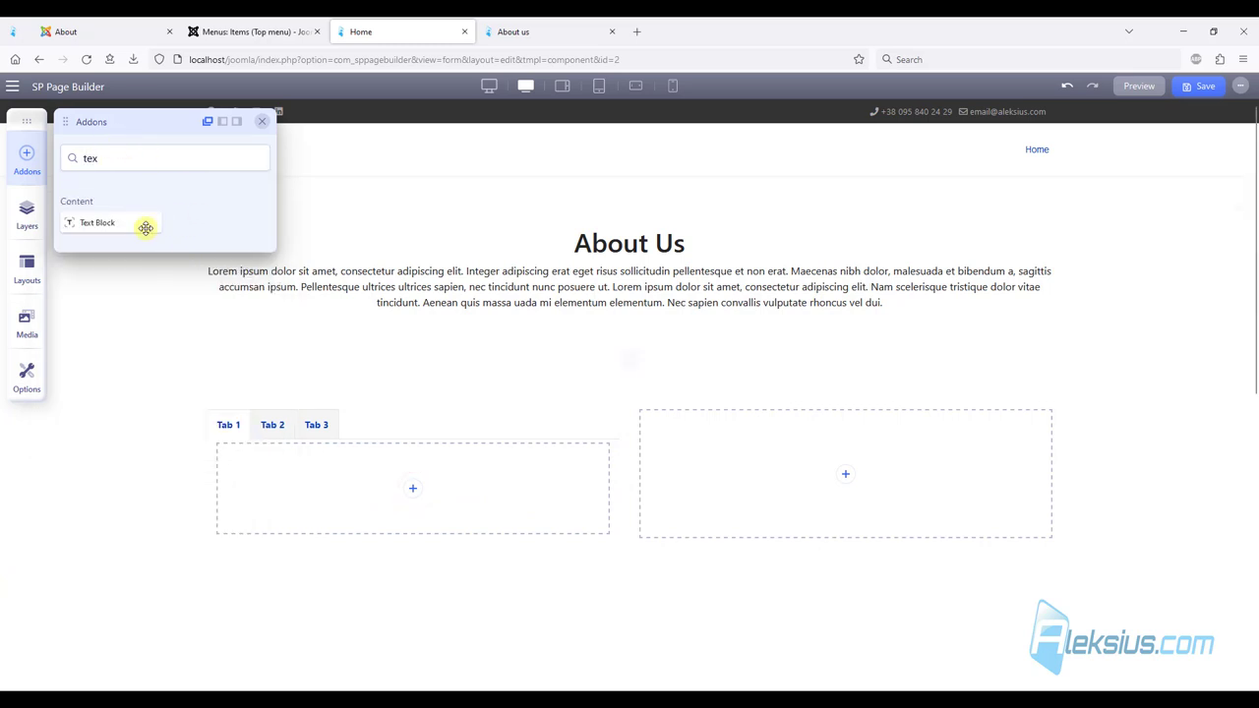
{"action": "left_click_drag", "start_coordinate": [107, 217], "coordinate": [359, 474]}
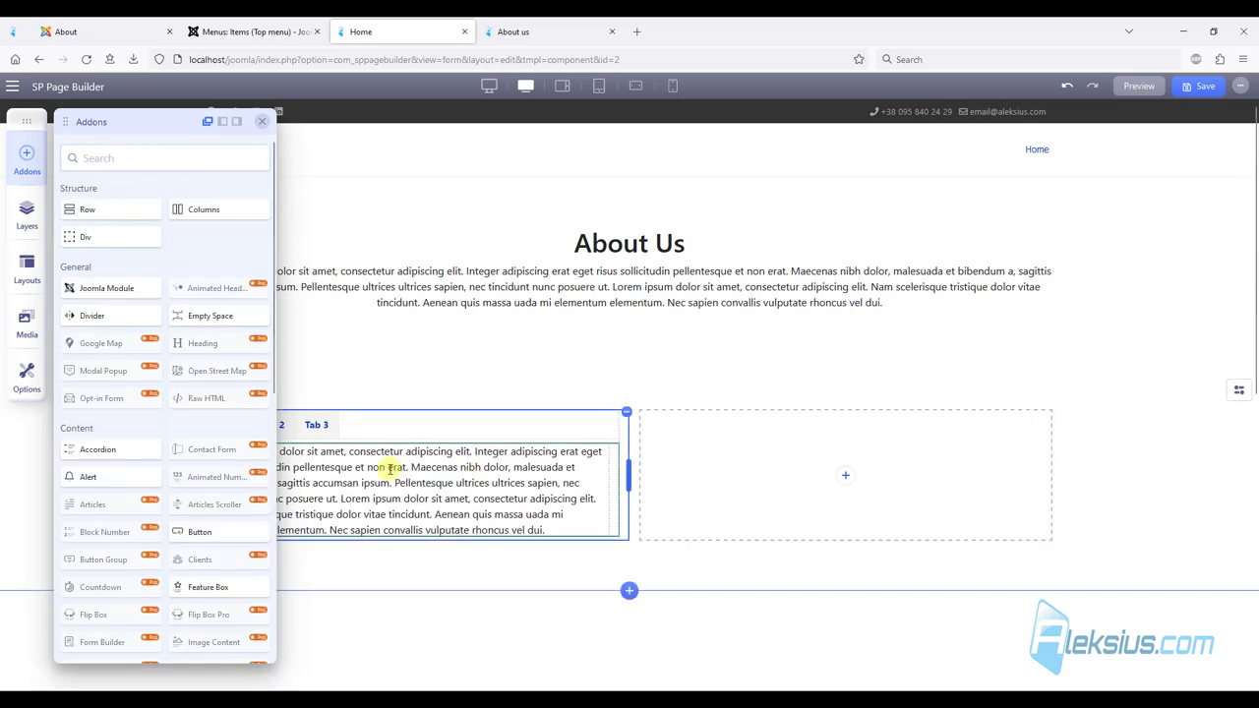
Put an Image addon with the scooter illustration into Tab 2.
{"action": "left_click", "coordinate": [285, 424]}
{"action": "left_click", "coordinate": [359, 481]}
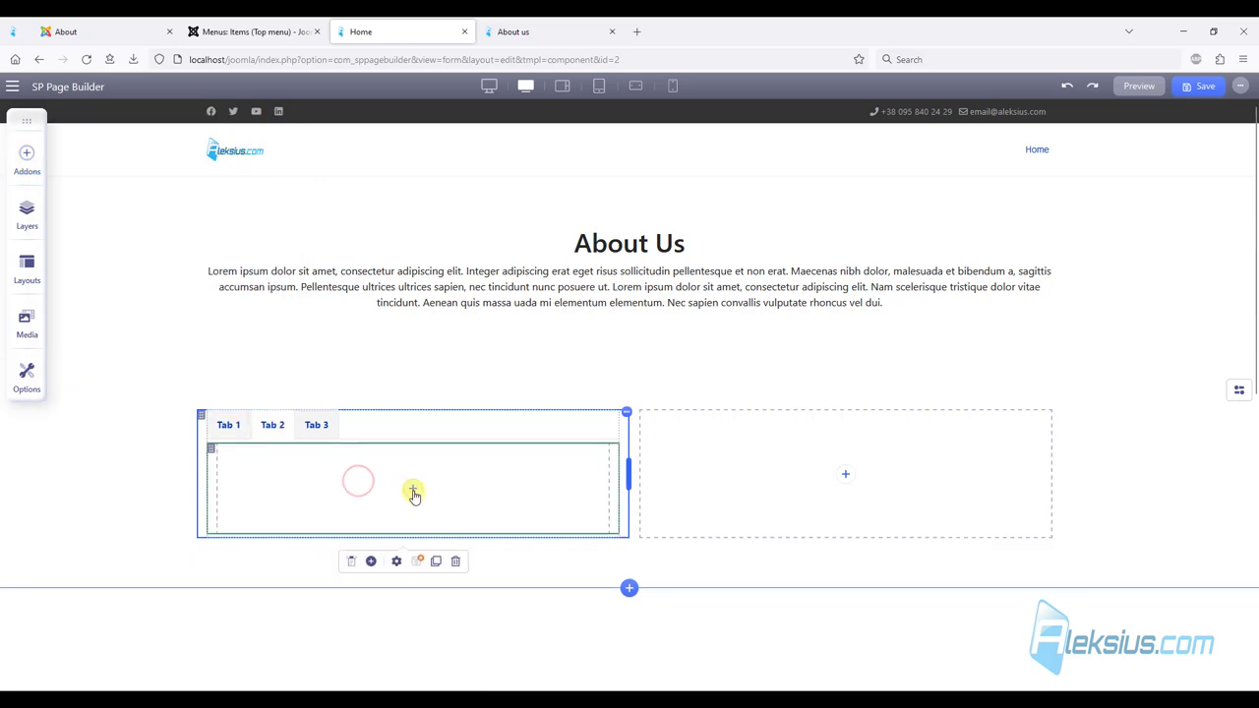
{"action": "left_click", "coordinate": [413, 488]}
{"action": "left_click", "coordinate": [190, 167]}
{"action": "type", "text": "im"}
{"action": "left_click_drag", "start_coordinate": [110, 350], "coordinate": [397, 467]}
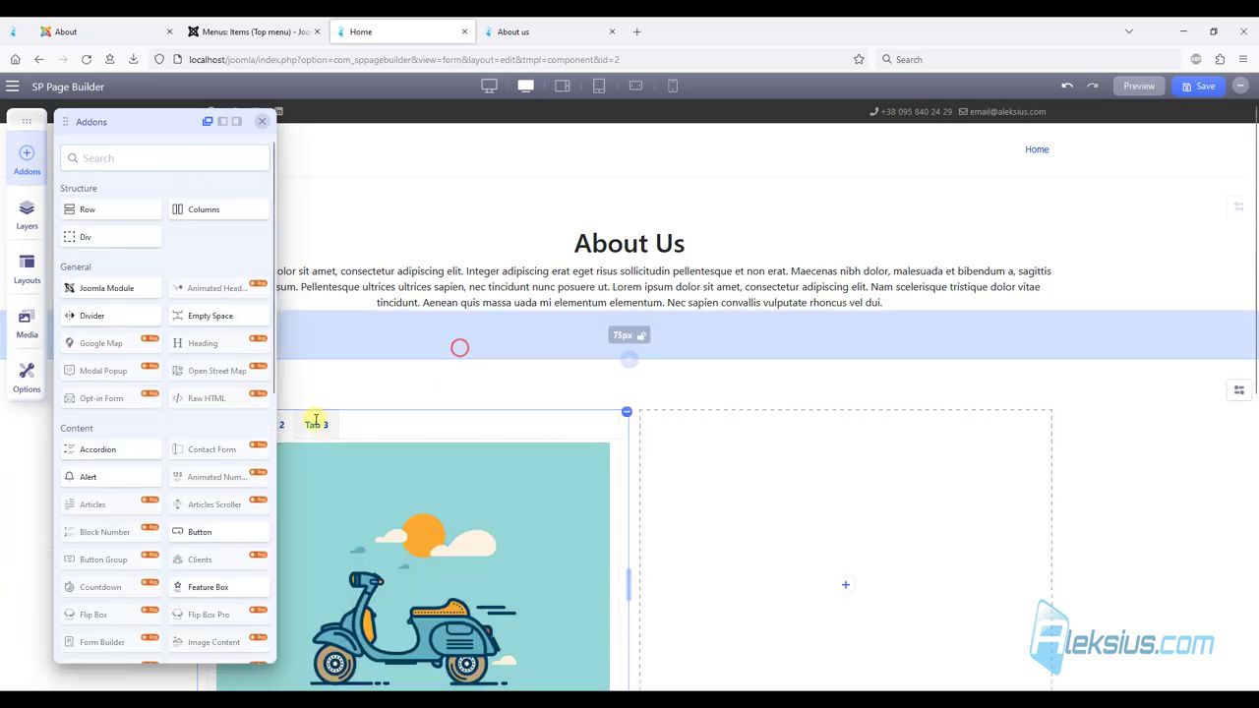
{"action": "left_click", "coordinate": [261, 121]}
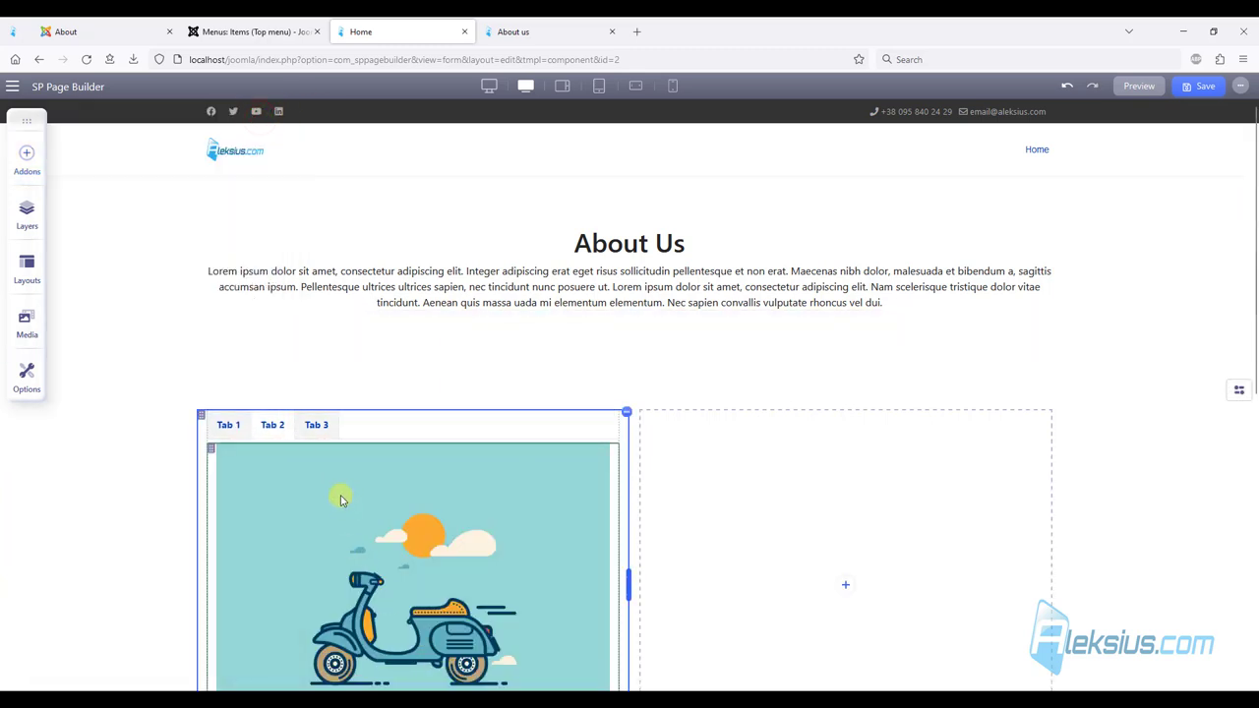
Review Tab 1, then Tab 2's image settings and its title options.
{"action": "scroll", "coordinate": [403, 482], "scroll_direction": "down", "scroll_amount": 2}
{"action": "left_click", "coordinate": [227, 291]}
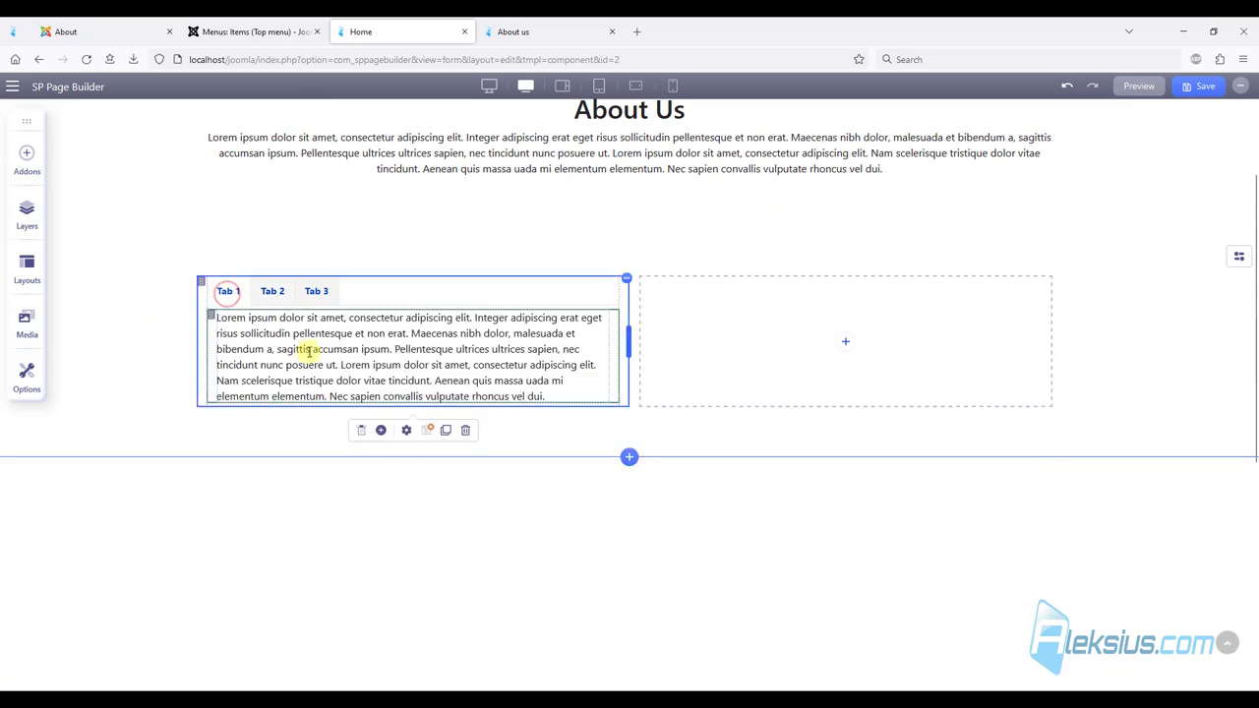
{"action": "left_click", "coordinate": [276, 291]}
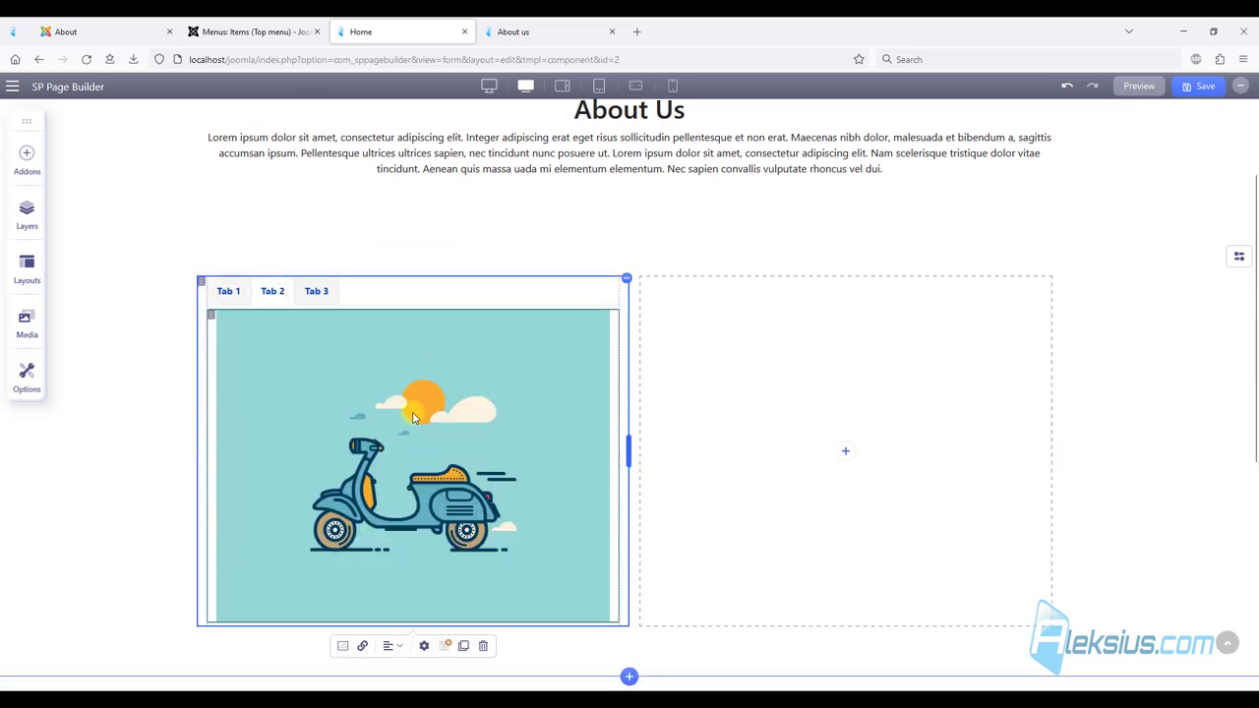
{"action": "left_click", "coordinate": [344, 646]}
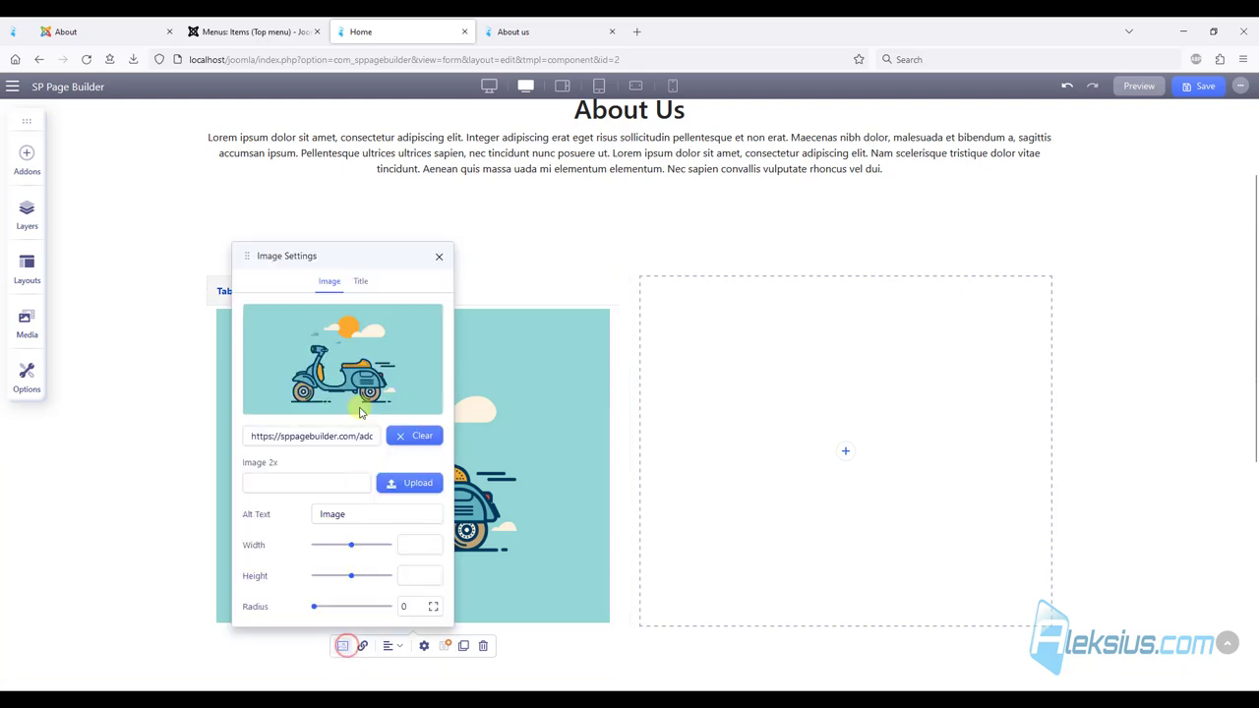
{"action": "left_click", "coordinate": [360, 279]}
{"action": "left_click", "coordinate": [440, 365]}
Place a Button addon into Tab 3 and review its settings.
{"action": "left_click", "coordinate": [316, 292]}
{"action": "left_click", "coordinate": [366, 356]}
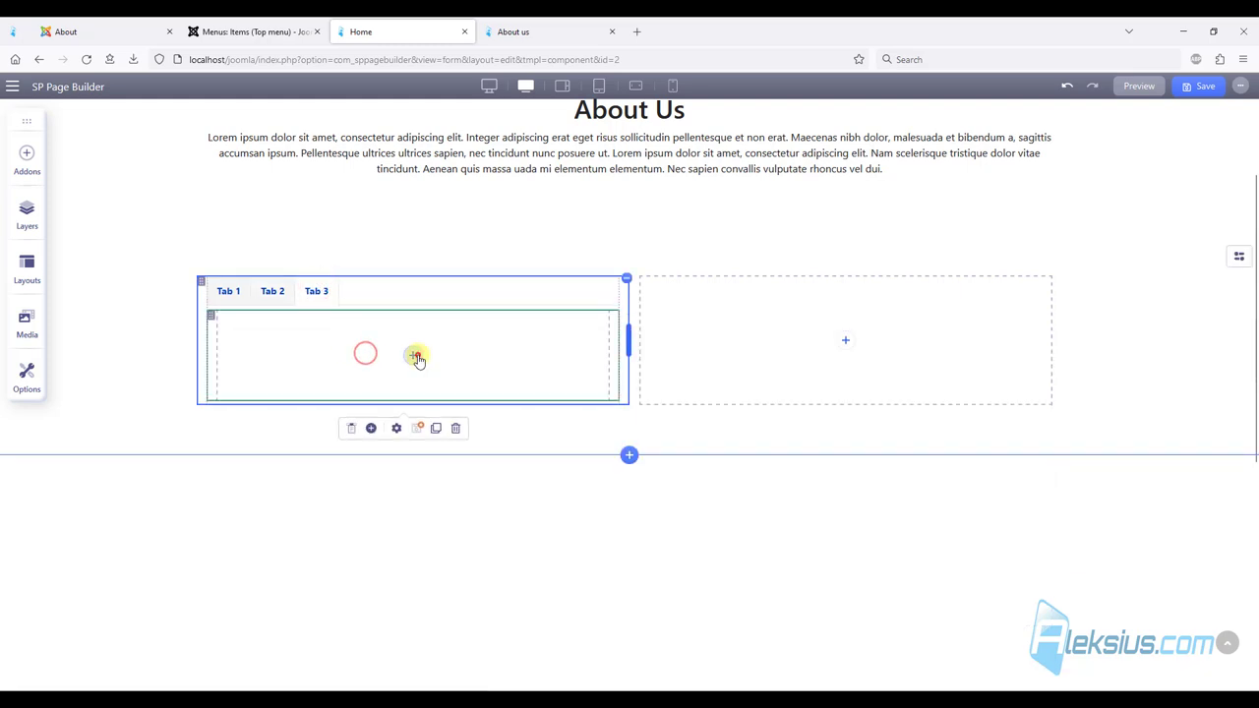
{"action": "left_click", "coordinate": [414, 355]}
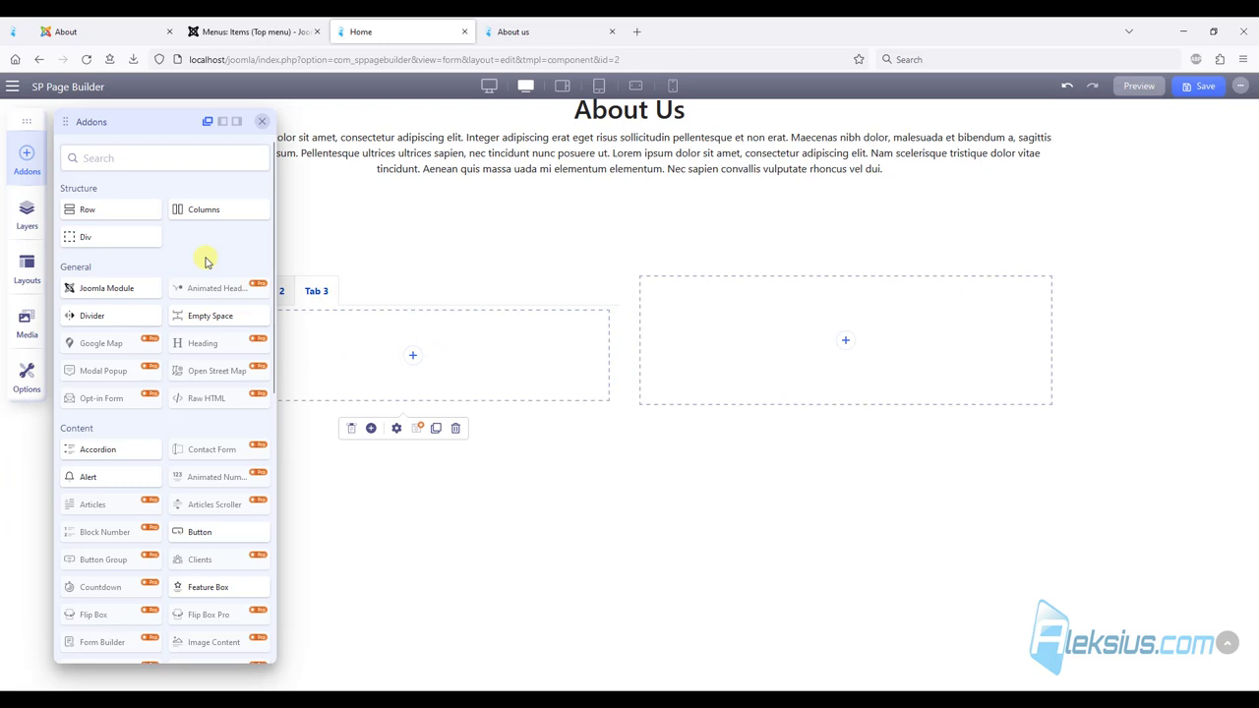
{"action": "left_click_drag", "start_coordinate": [202, 532], "coordinate": [423, 356]}
{"action": "left_click", "coordinate": [413, 322]}
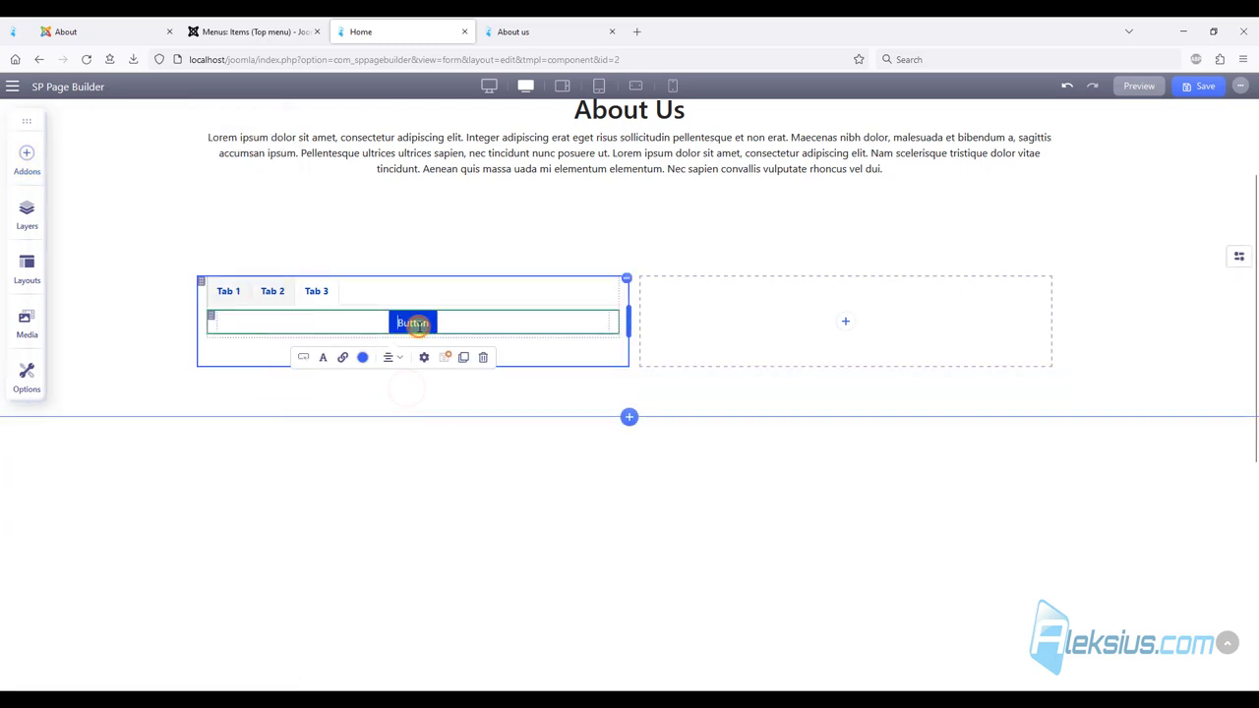
{"action": "left_click", "coordinate": [303, 358]}
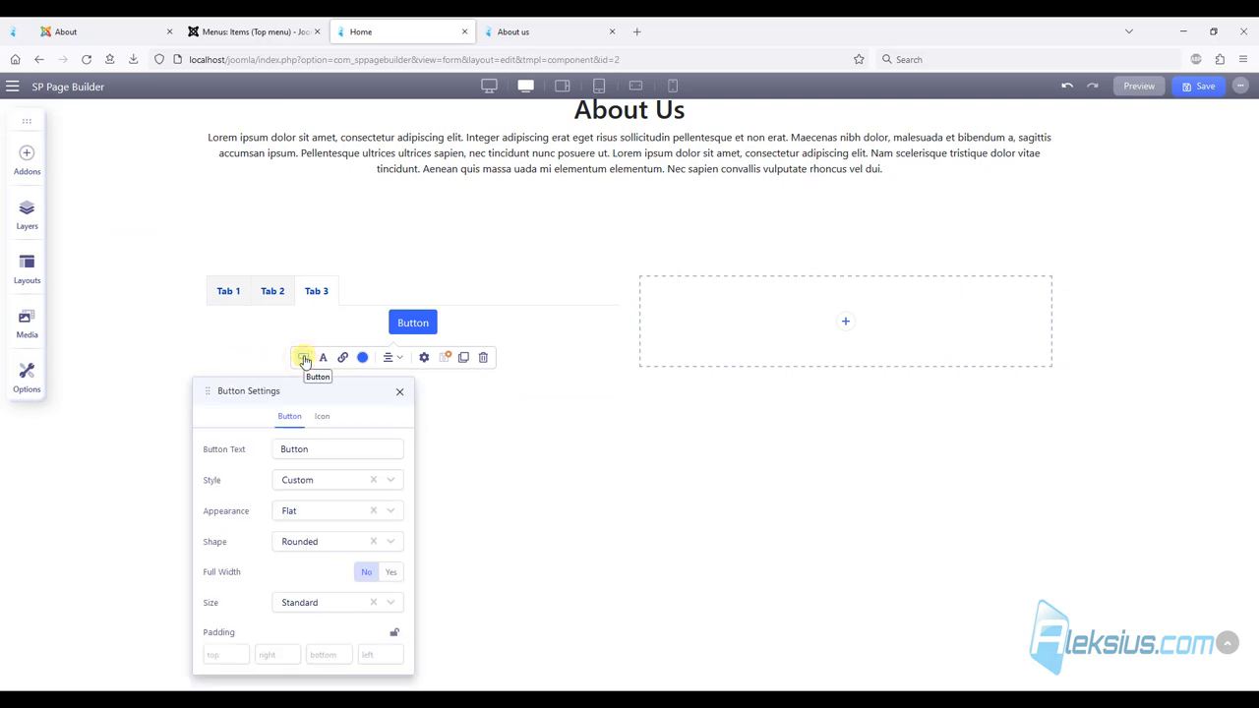
{"action": "left_click", "coordinate": [539, 238]}
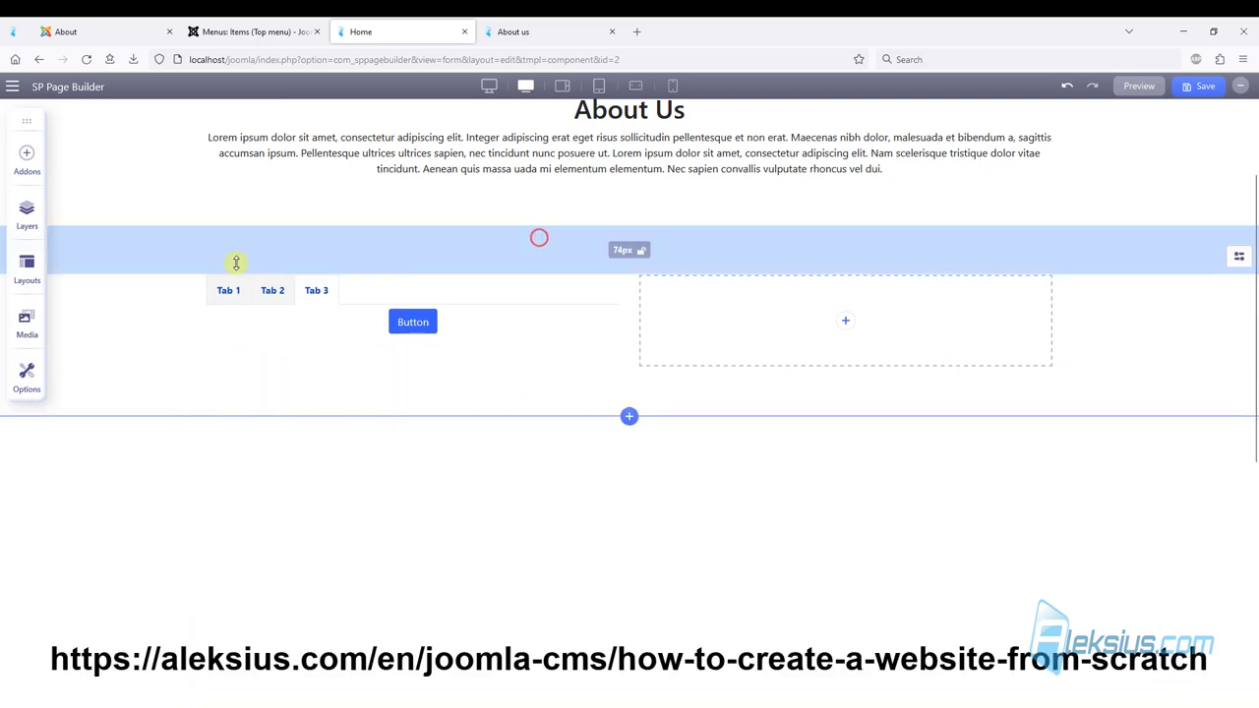
Save the page and check Tabs 1, 2 and 3 on the live About us page.
{"action": "left_click", "coordinate": [226, 290]}
{"action": "left_click", "coordinate": [1200, 86]}
{"action": "left_click", "coordinate": [547, 30]}
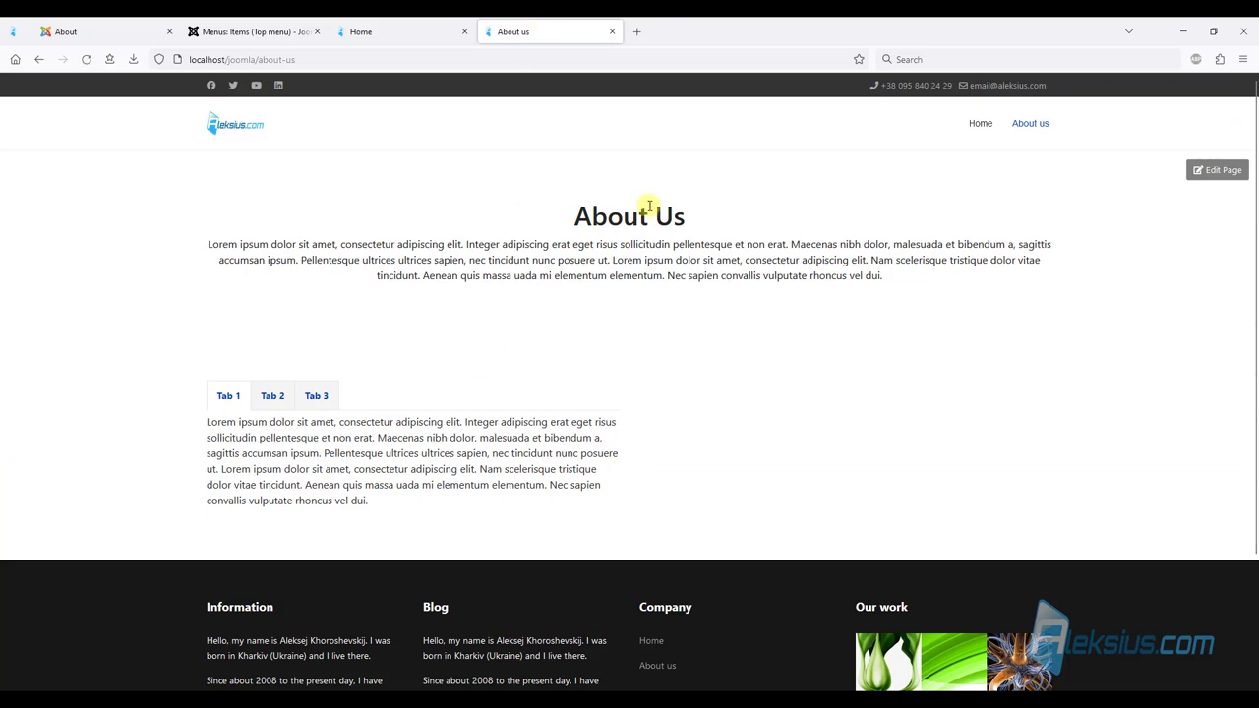
{"action": "left_click", "coordinate": [282, 398]}
{"action": "left_click", "coordinate": [316, 399]}
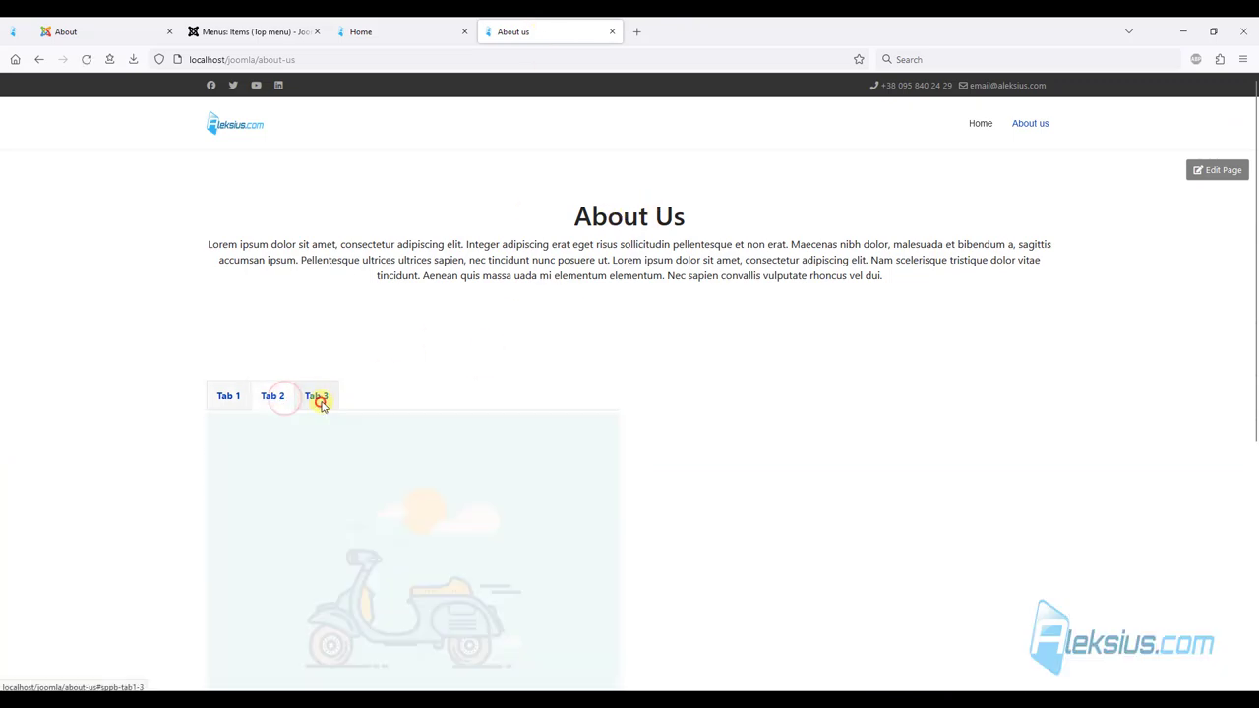
{"action": "left_click", "coordinate": [235, 395]}
Place an Accordion addon, found by searching 'acc', in the empty right column.
{"action": "left_click", "coordinate": [389, 29]}
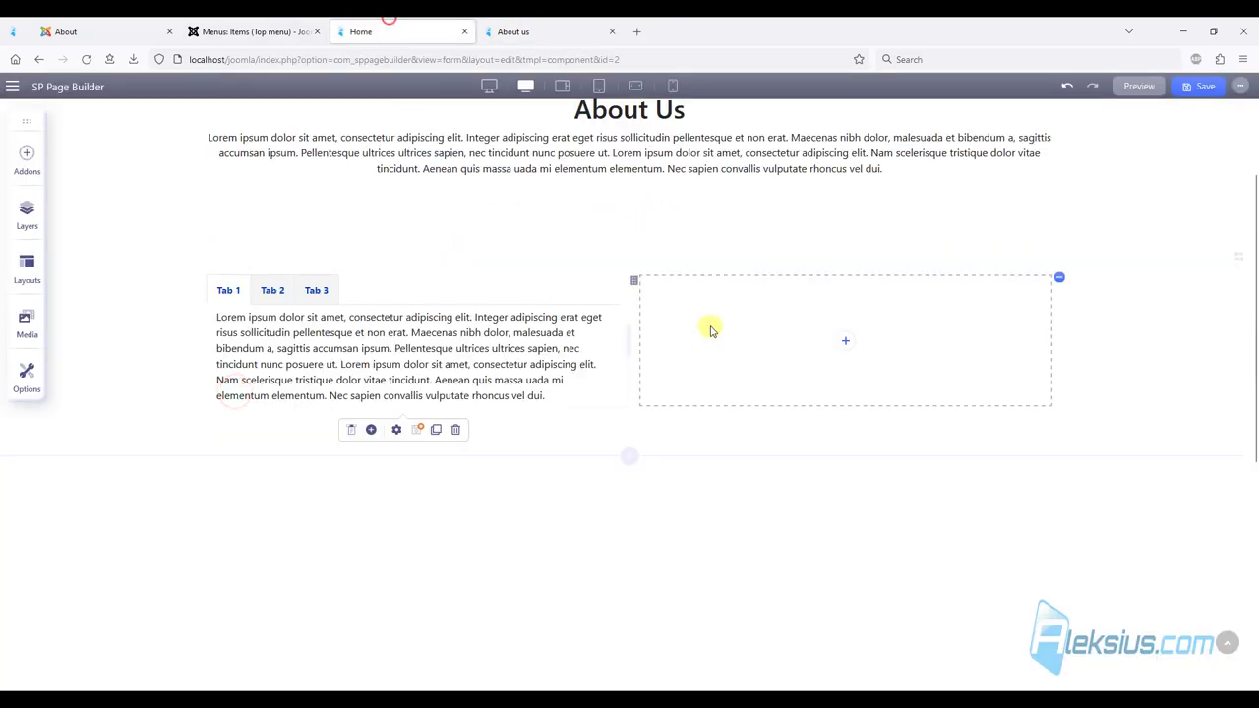
{"action": "left_click", "coordinate": [845, 344]}
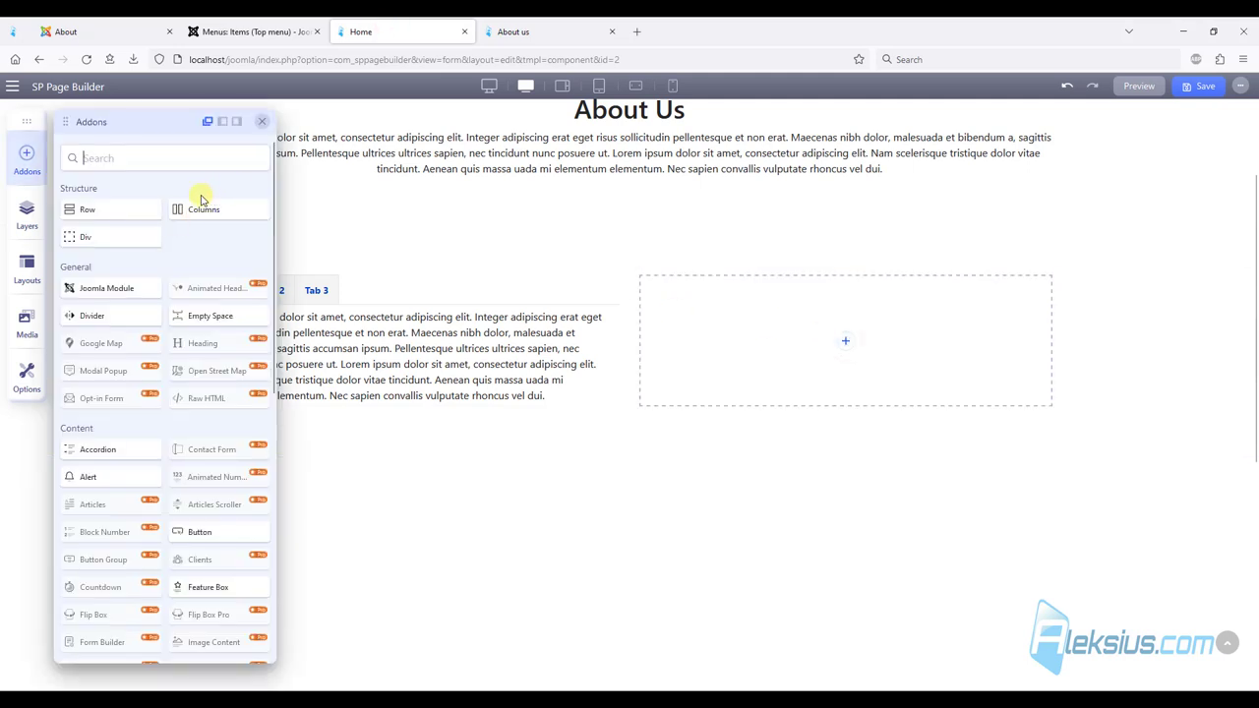
{"action": "type", "text": "acc"}
{"action": "left_click_drag", "start_coordinate": [113, 223], "coordinate": [867, 340]}
{"action": "left_click", "coordinate": [725, 342]}
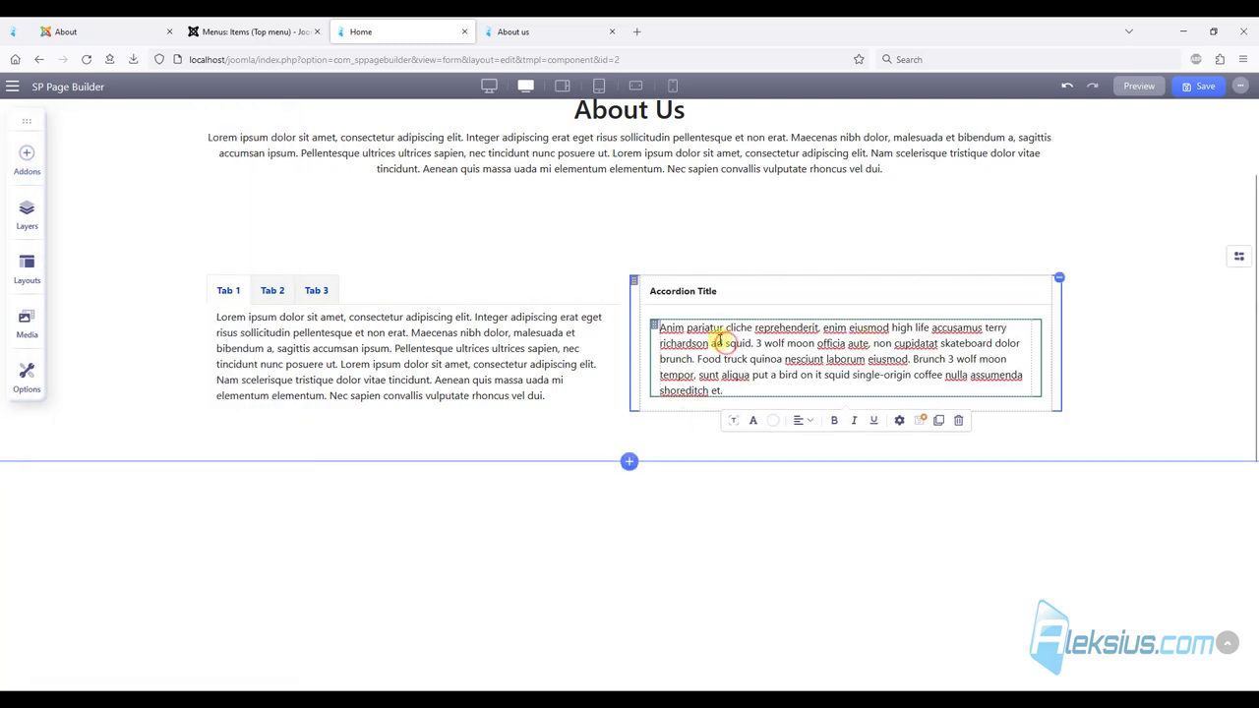
{"action": "left_click", "coordinate": [850, 305]}
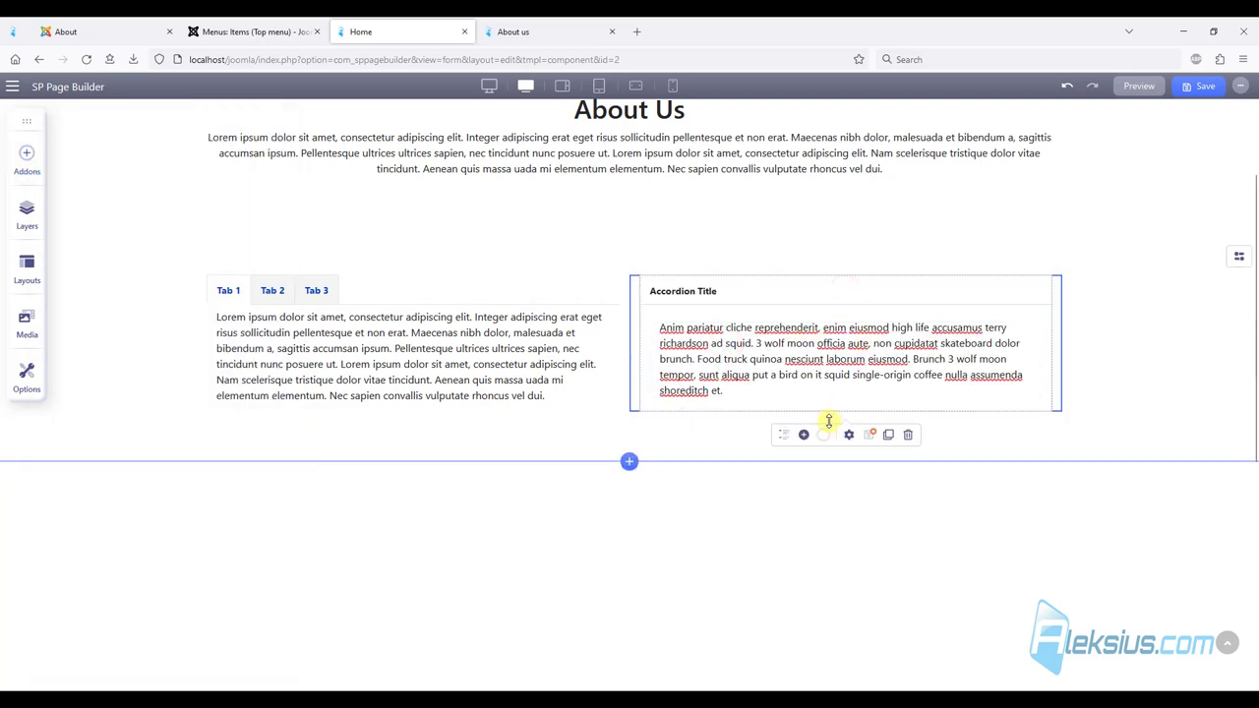
Grow the accordion to three items and, after trying Faq and Warning, keep Default style.
{"action": "left_click", "coordinate": [803, 434]}
{"action": "left_click", "coordinate": [803, 434]}
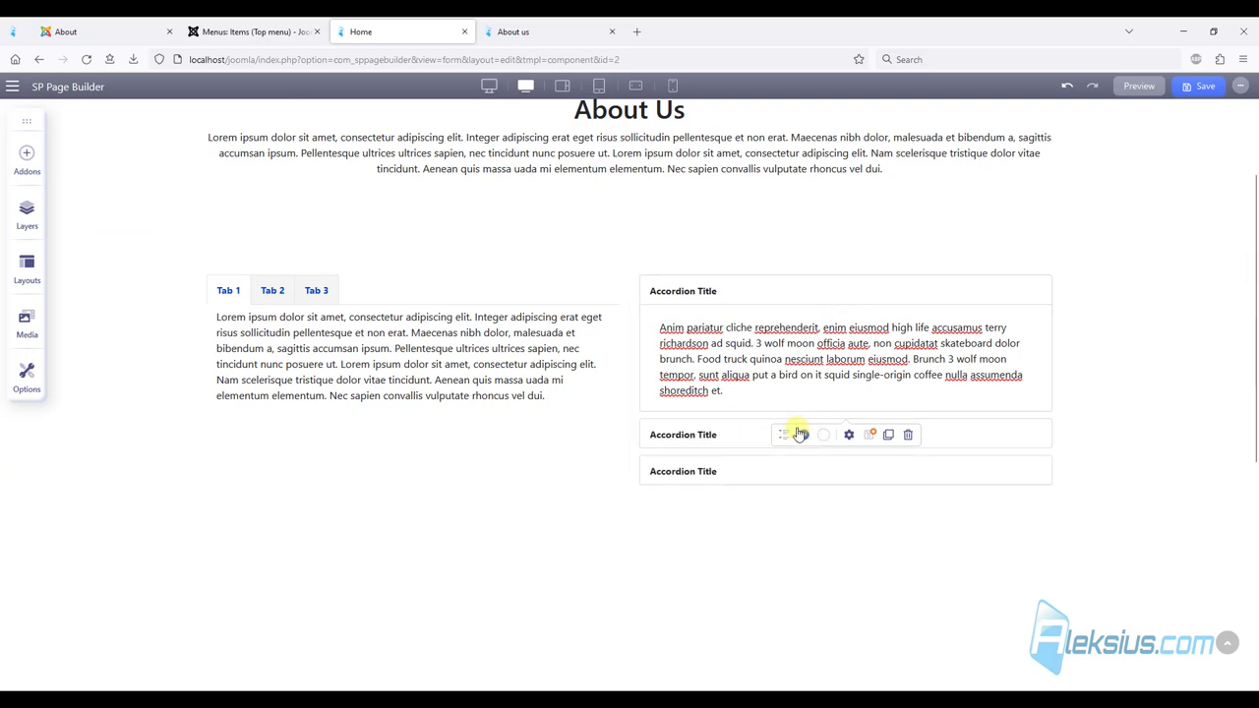
{"action": "left_click", "coordinate": [783, 436]}
{"action": "left_click", "coordinate": [806, 556]}
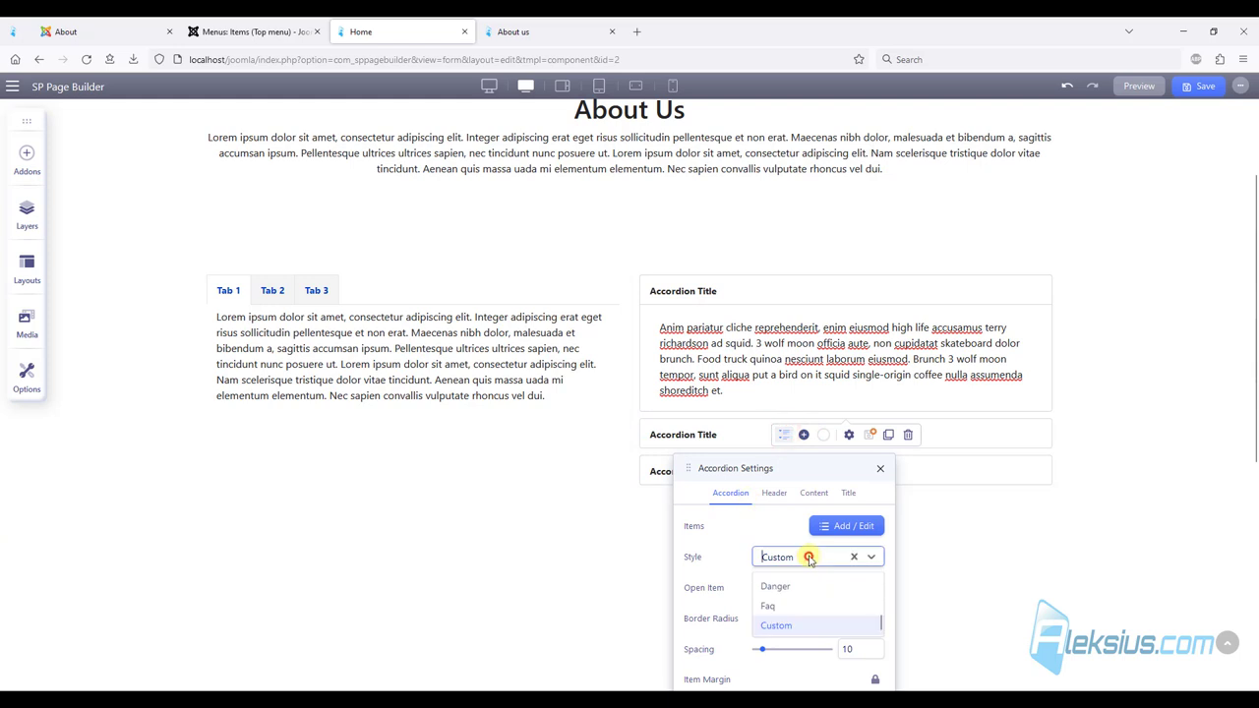
{"action": "left_click", "coordinate": [788, 605]}
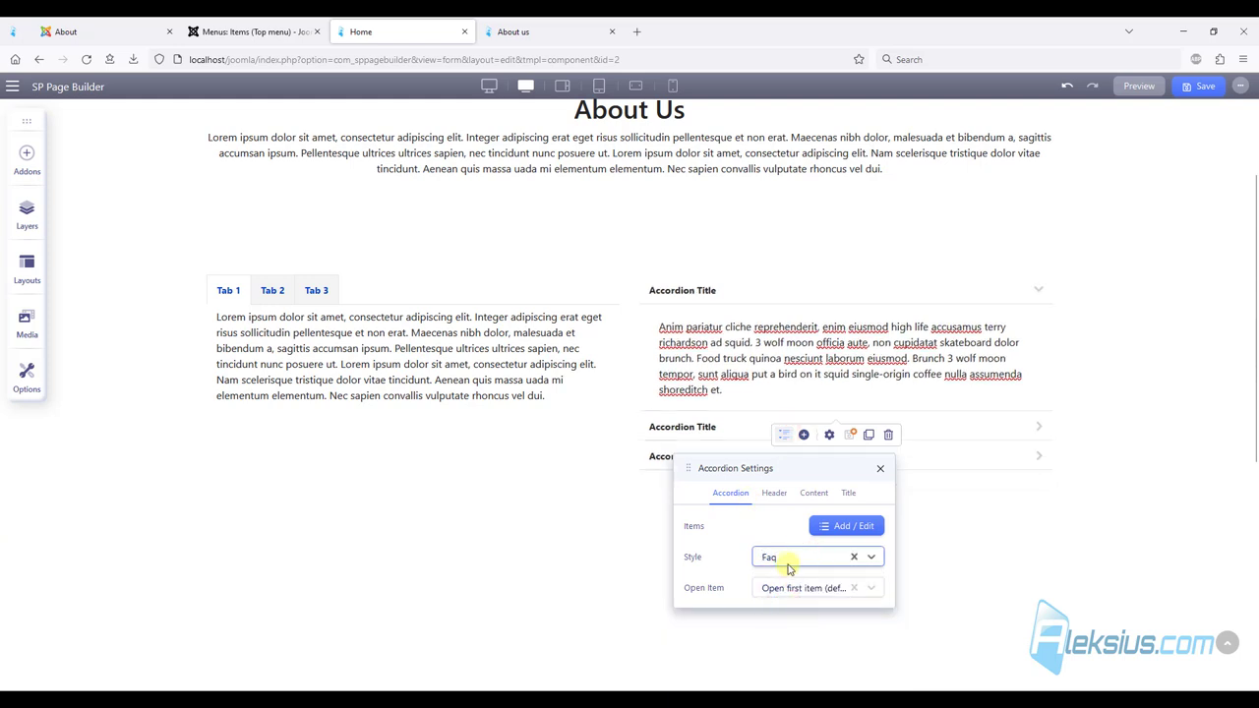
{"action": "left_click", "coordinate": [787, 559]}
{"action": "left_click", "coordinate": [782, 579]}
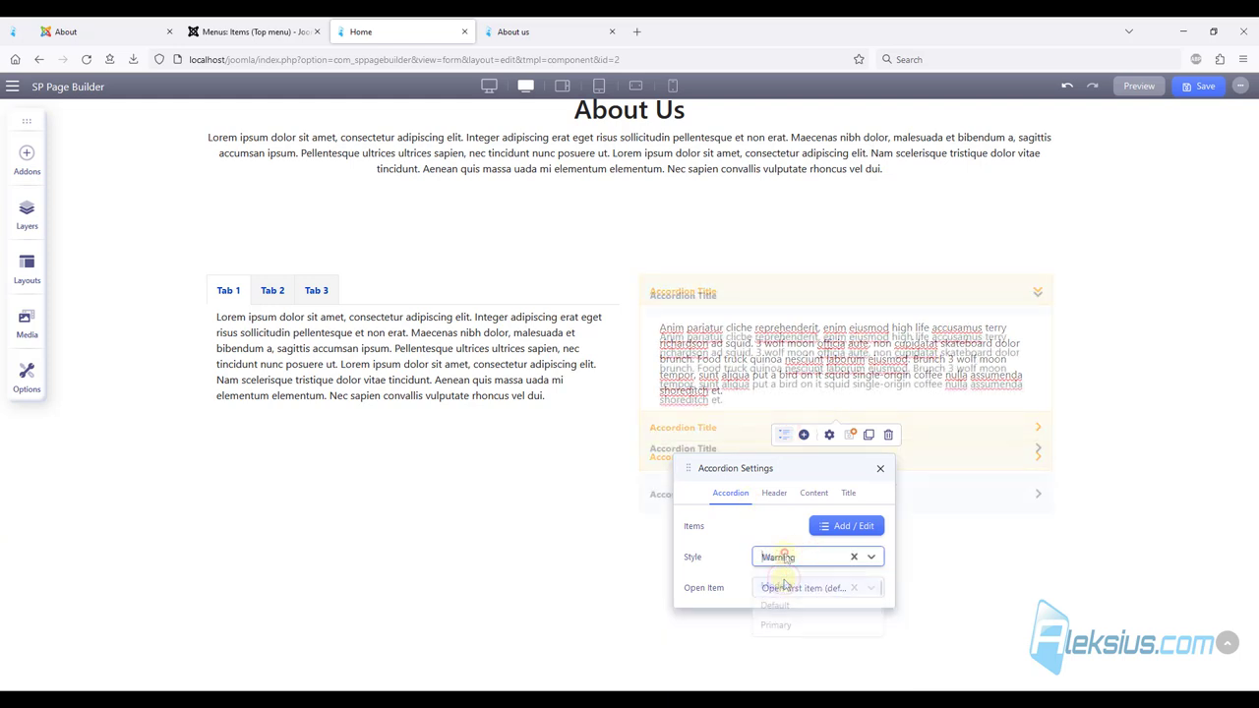
{"action": "left_click", "coordinate": [804, 603]}
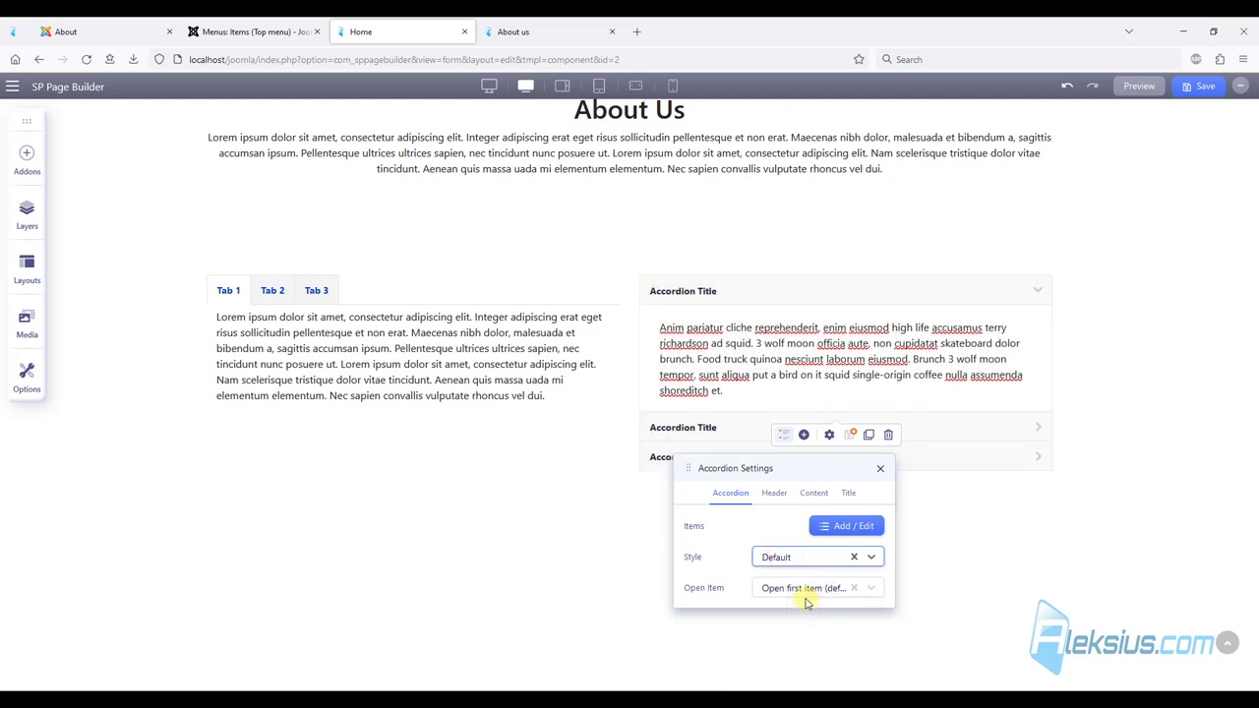
Retitle the items Accordion Title 1, 2 and 3, and add a fourth item titled Test 4.
{"action": "left_click", "coordinate": [851, 528]}
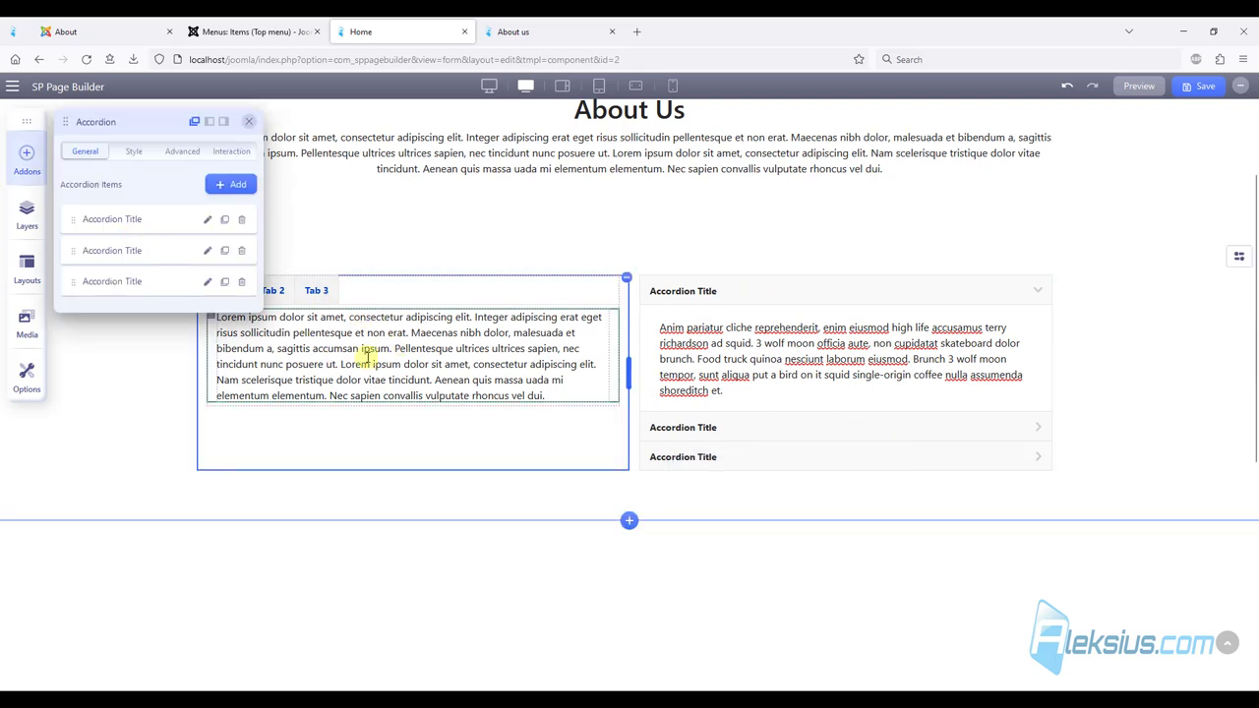
{"action": "left_click", "coordinate": [206, 222]}
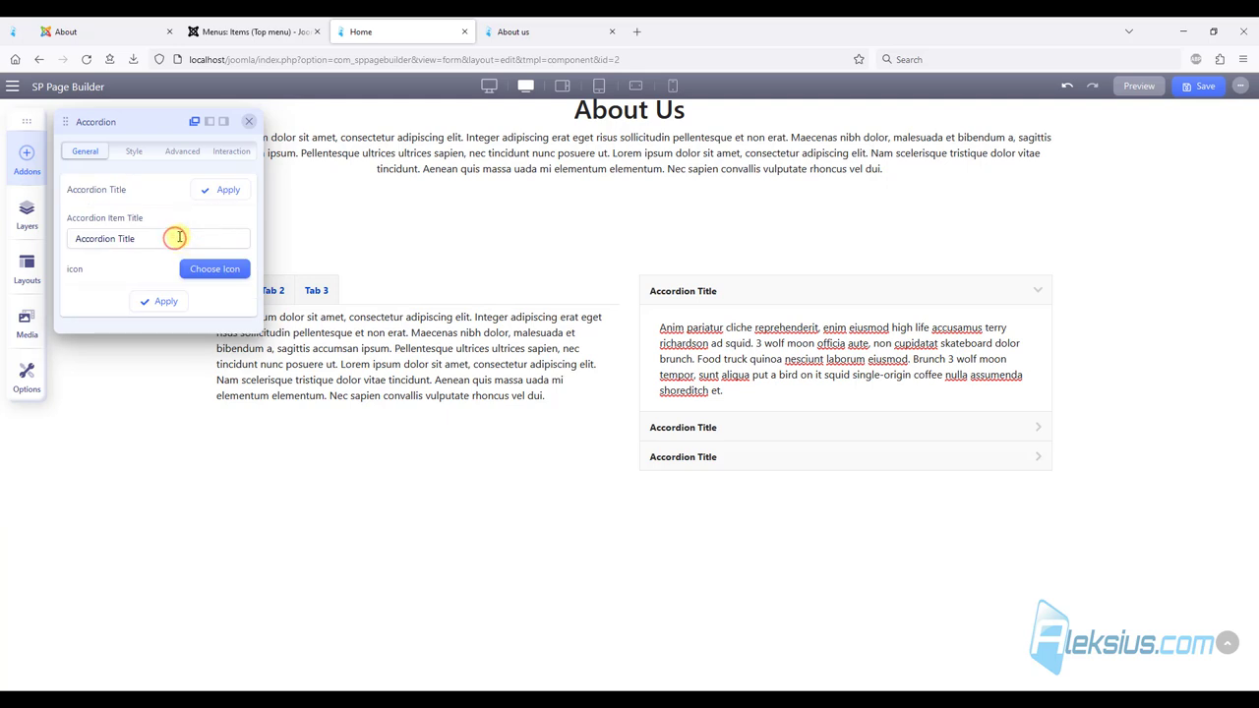
{"action": "type", "text": "1"}
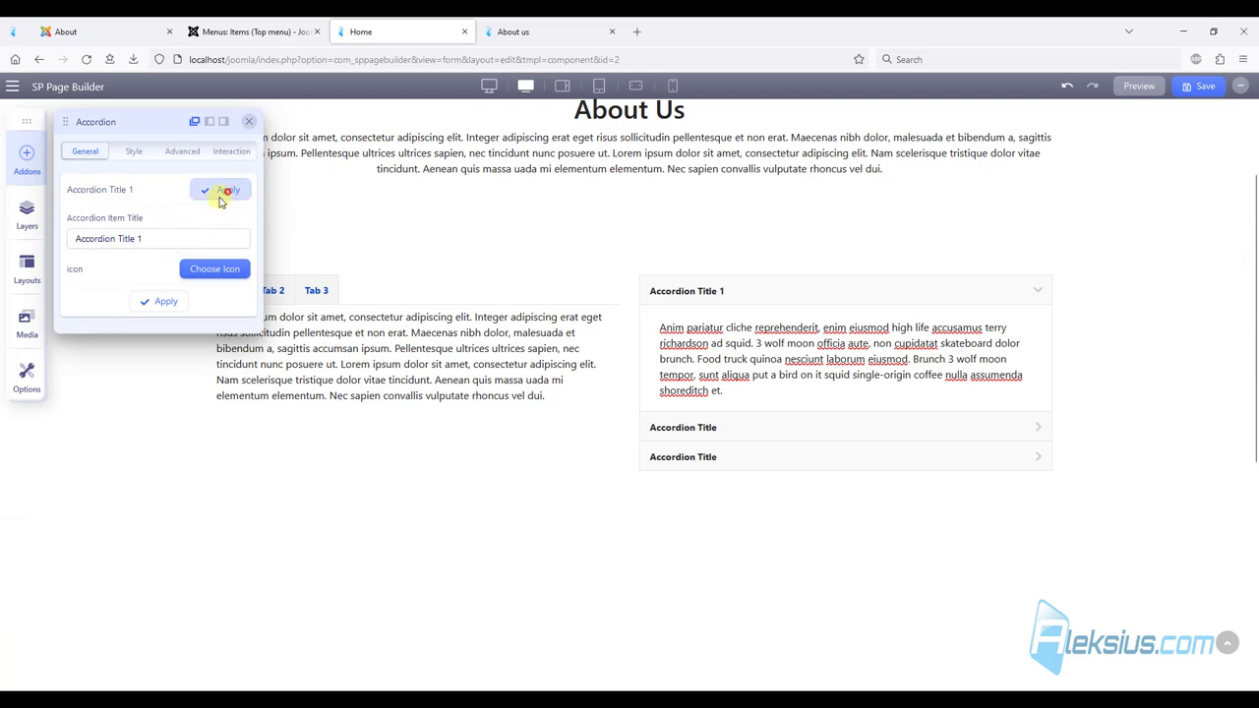
{"action": "left_click", "coordinate": [226, 191]}
{"action": "left_click", "coordinate": [210, 252]}
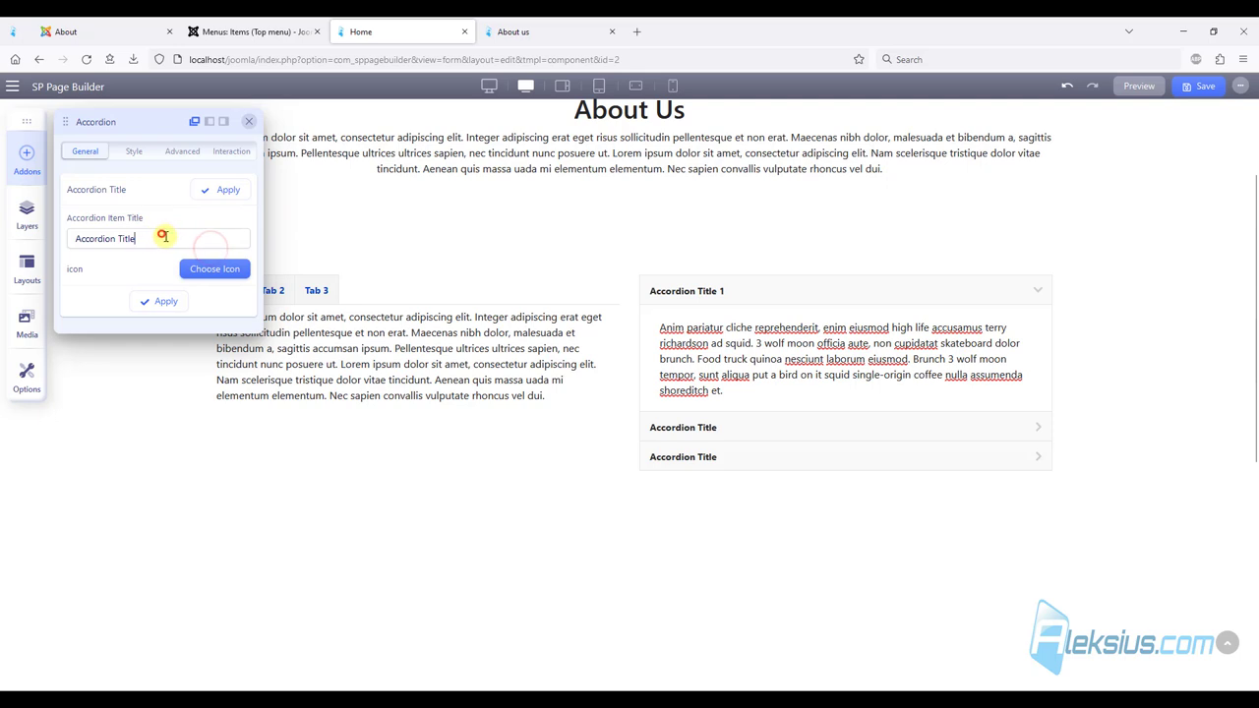
{"action": "left_click", "coordinate": [226, 191]}
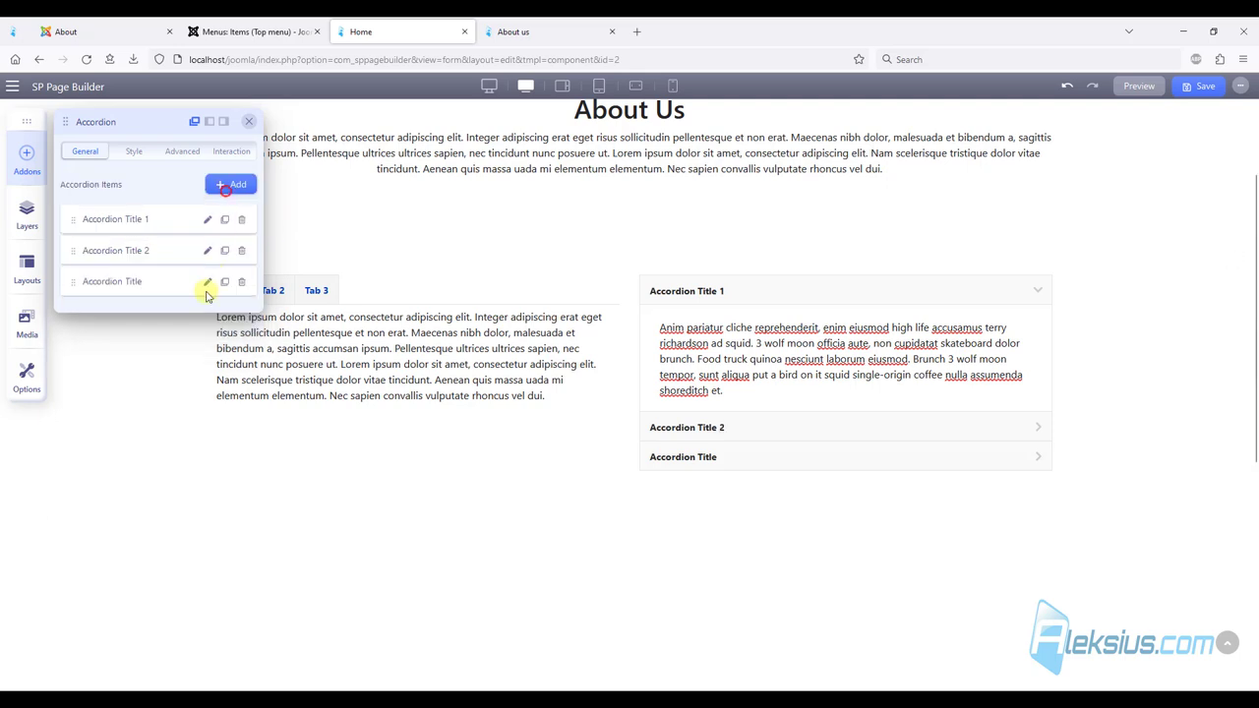
{"action": "left_click", "coordinate": [208, 283]}
{"action": "left_click", "coordinate": [182, 235]}
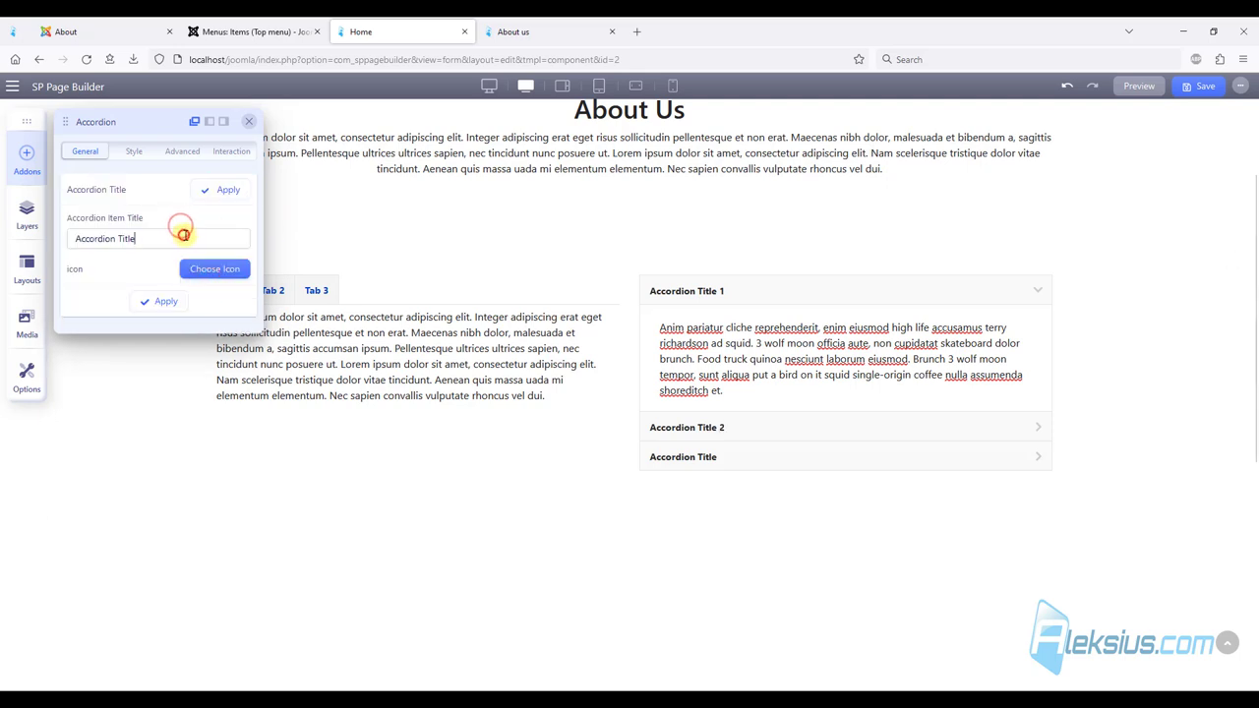
{"action": "left_click", "coordinate": [227, 190]}
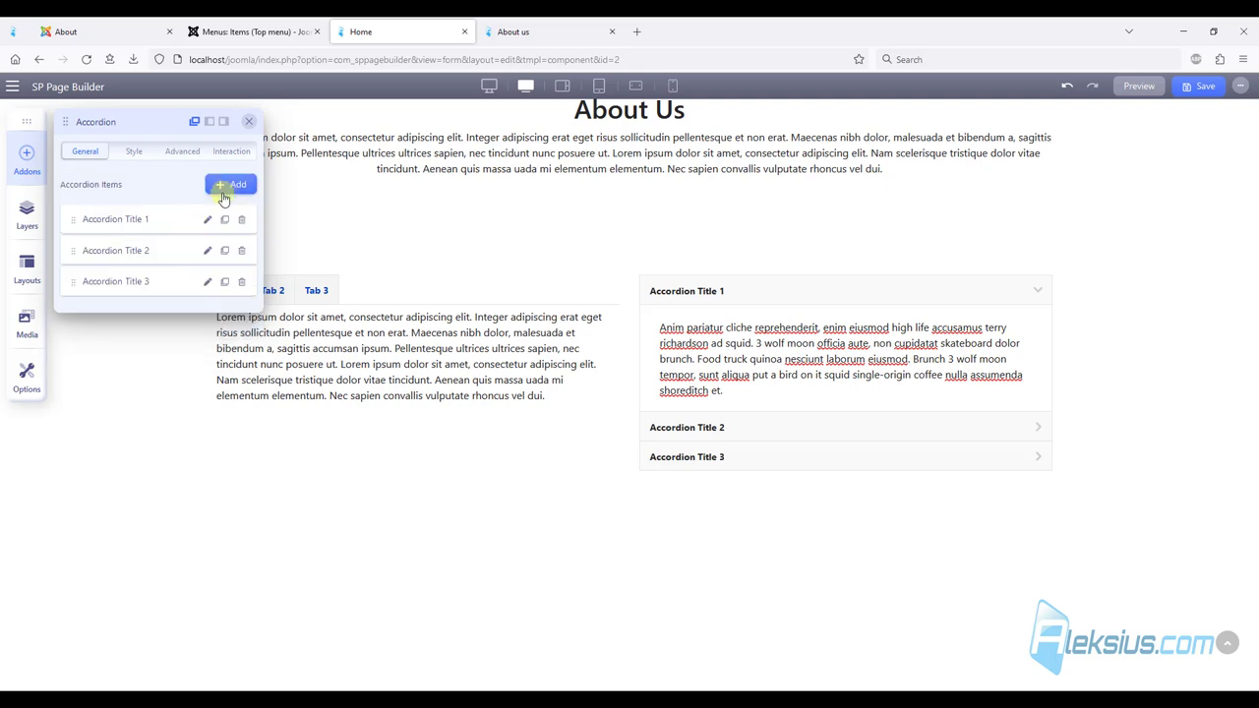
{"action": "left_click", "coordinate": [237, 186]}
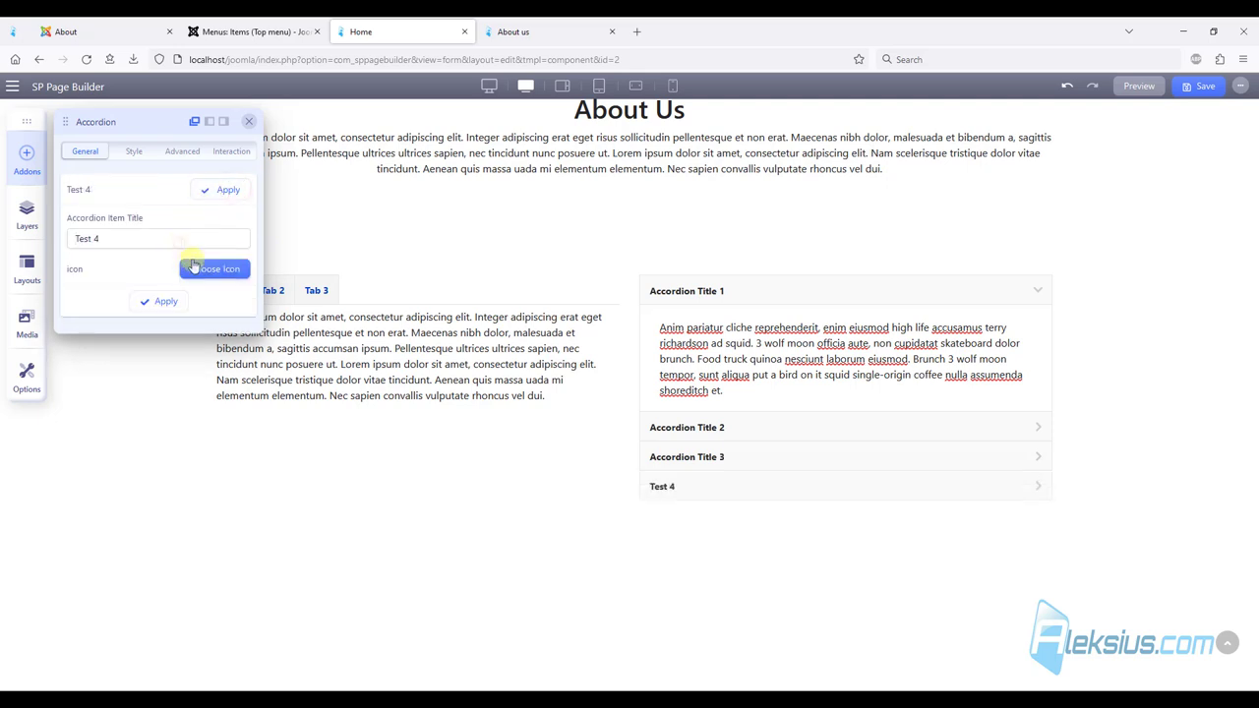
{"action": "left_click", "coordinate": [207, 268]}
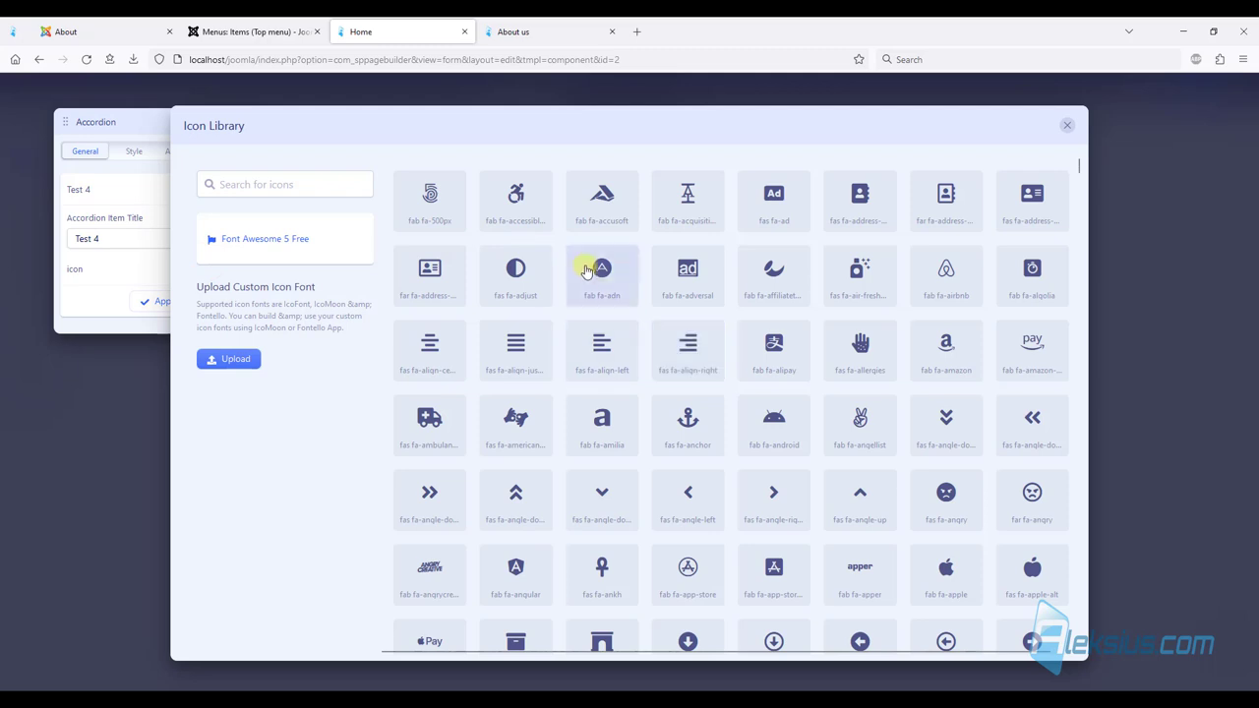
Give Test 4 the fab fa-joomla icon and browse the Style, Advanced and Interaction options.
{"action": "left_click", "coordinate": [288, 173]}
{"action": "type", "text": "jooml"}
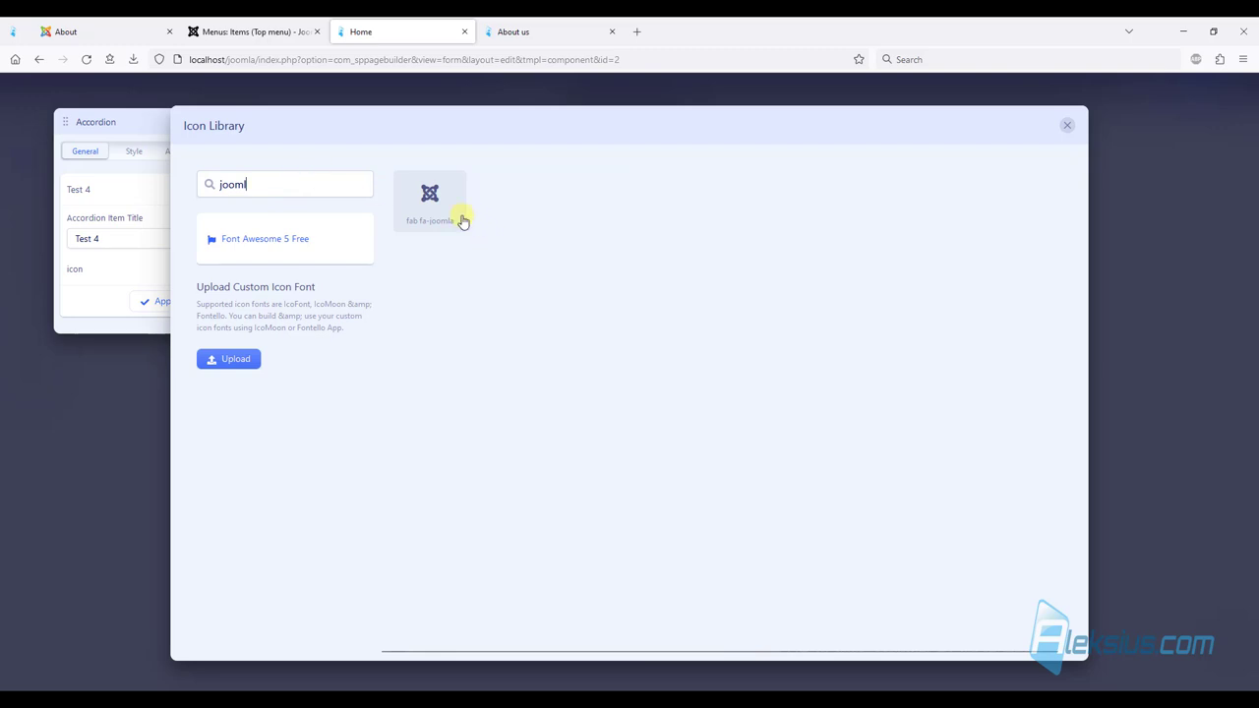
{"action": "left_click", "coordinate": [462, 222]}
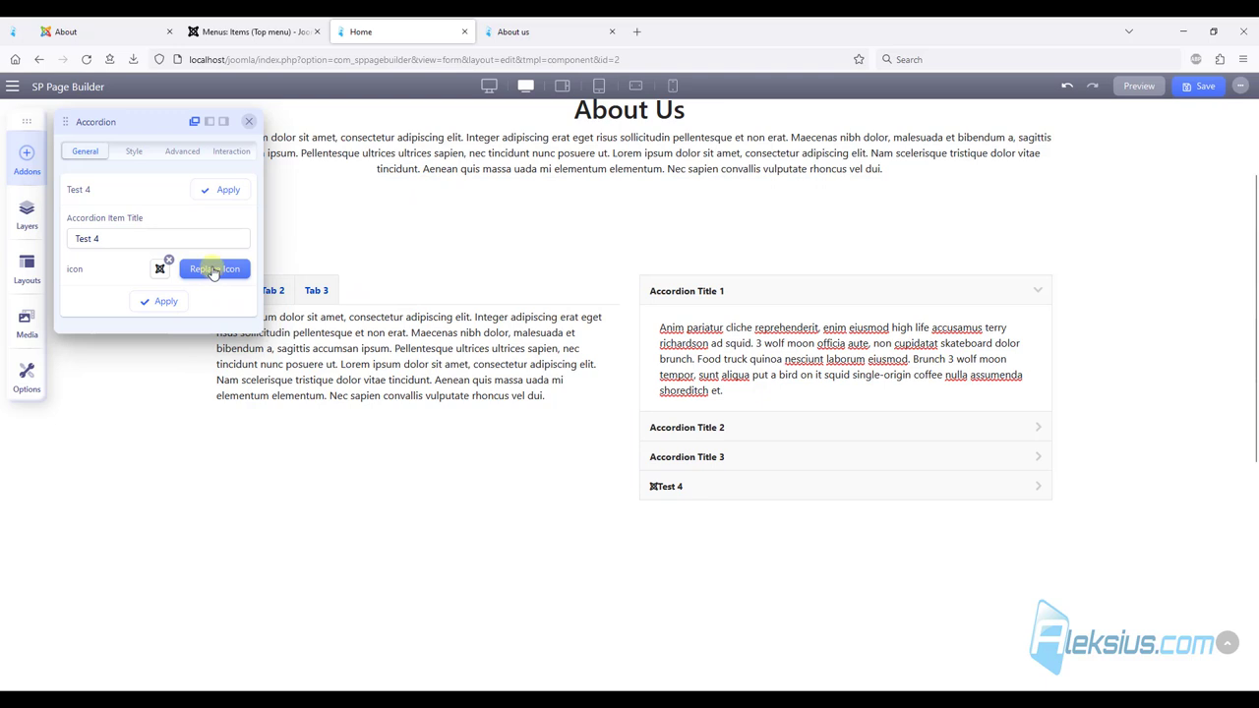
{"action": "left_click", "coordinate": [138, 153]}
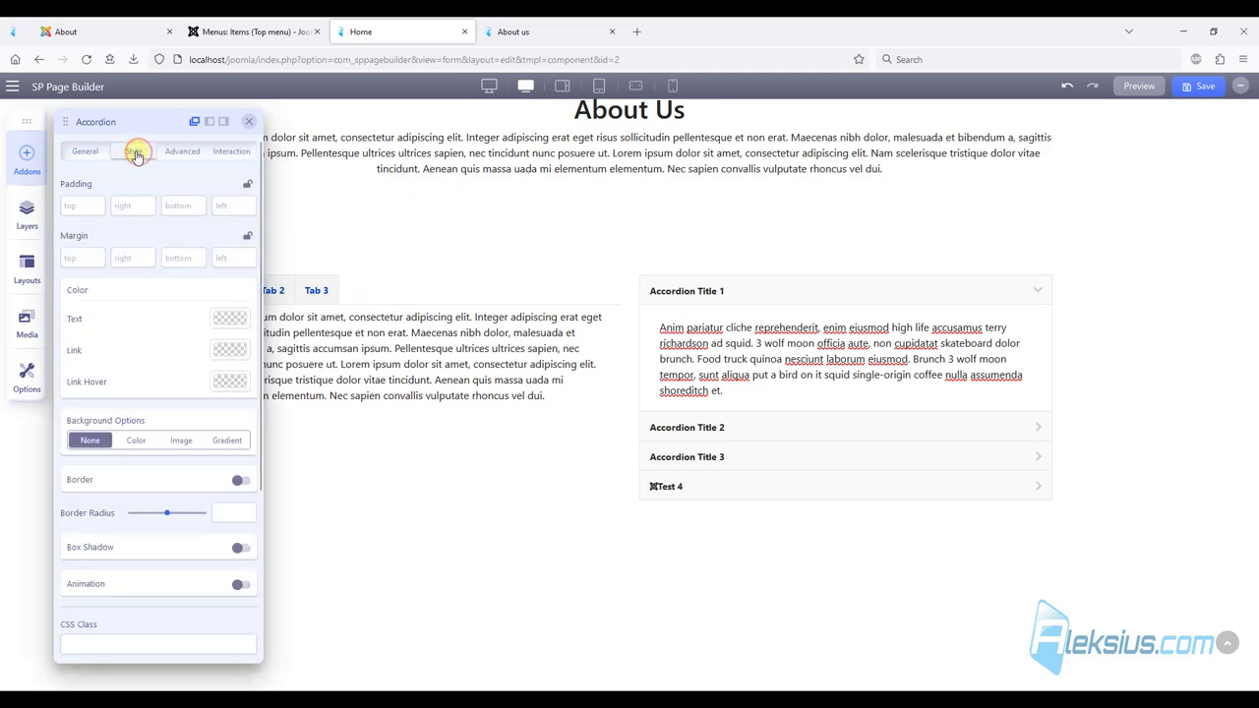
{"action": "left_click", "coordinate": [182, 151]}
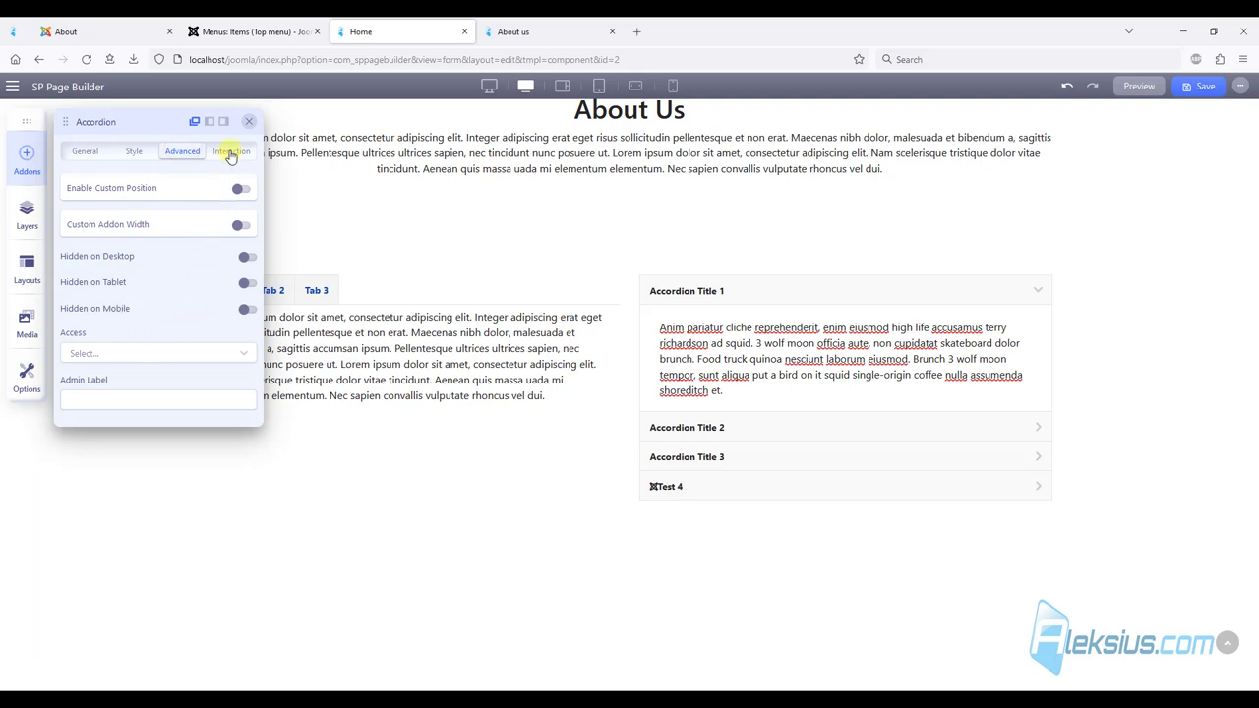
{"action": "left_click", "coordinate": [229, 155]}
{"action": "left_click", "coordinate": [88, 152]}
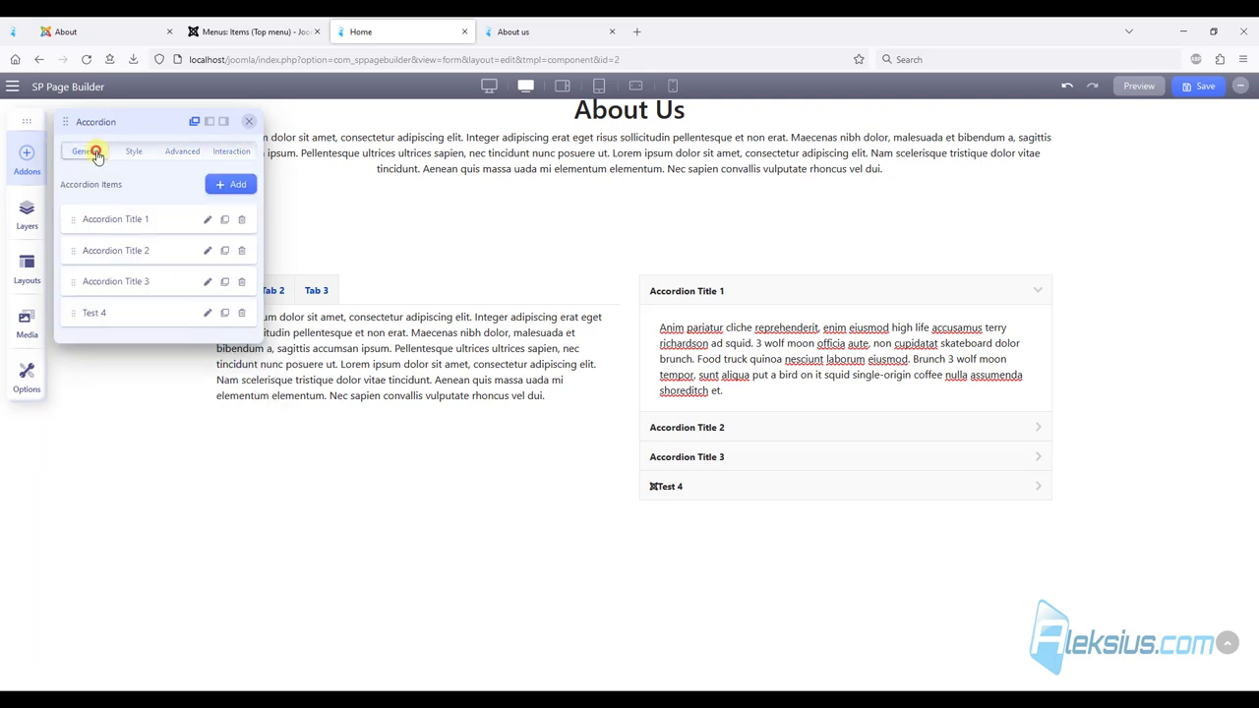
Remove the Joomla icon from Test 4 and apply the change.
{"action": "left_click", "coordinate": [206, 312]}
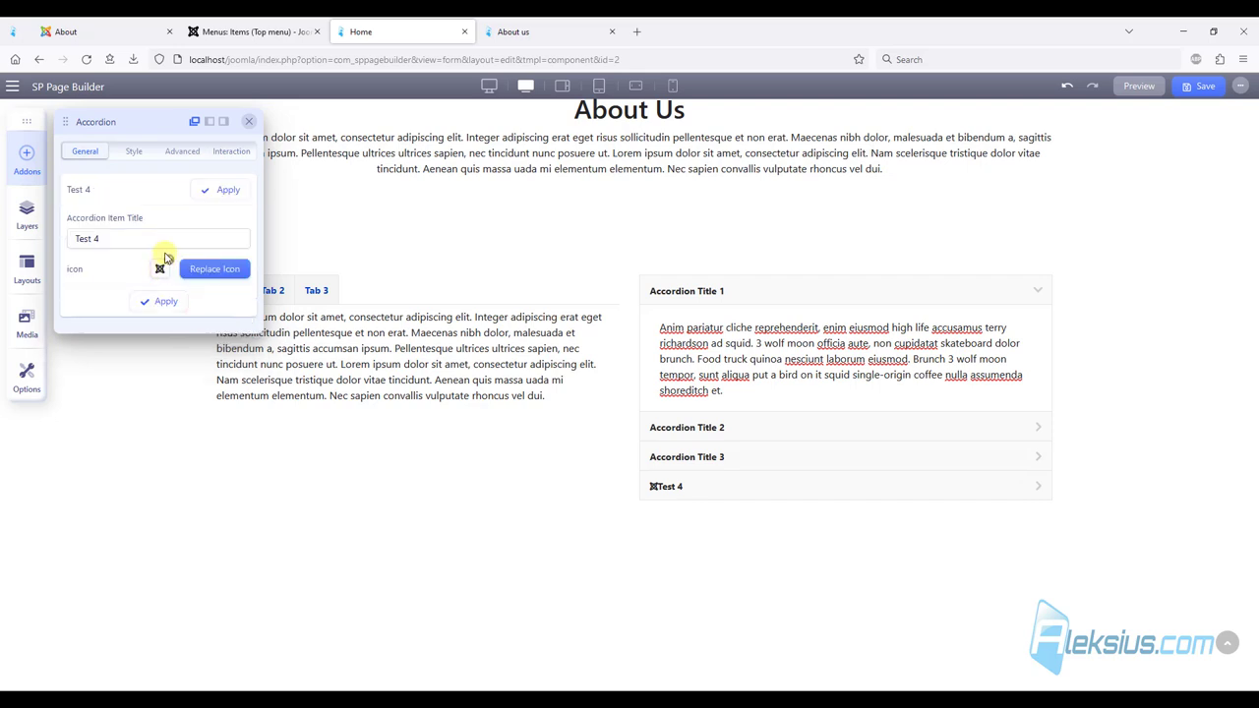
{"action": "left_click", "coordinate": [172, 307]}
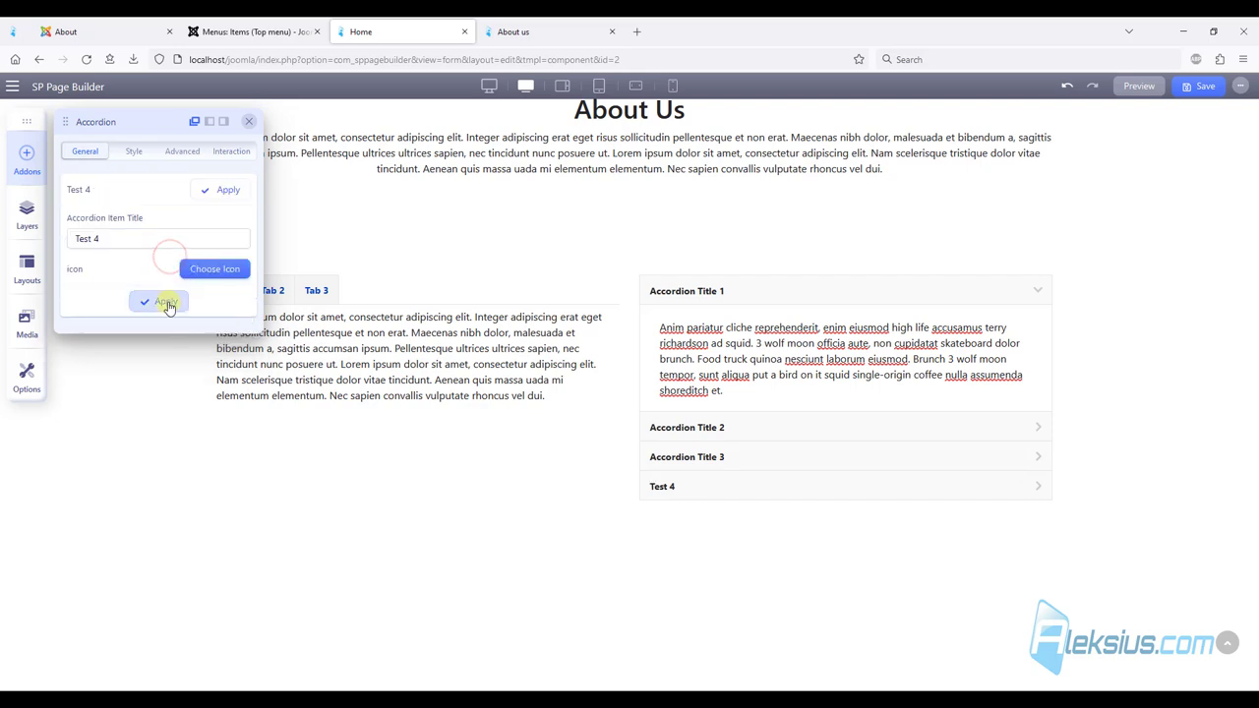
{"action": "left_click", "coordinate": [164, 305]}
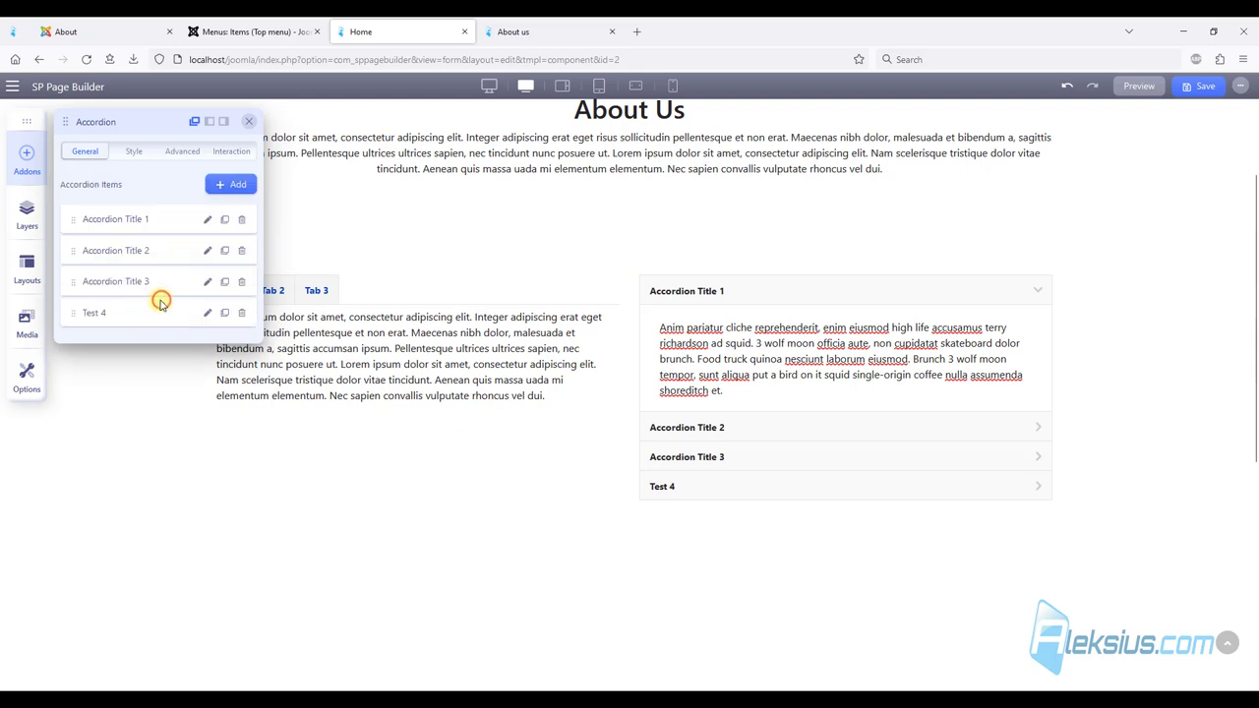
Place a Button addon inside Accordion Title 2.
{"action": "left_click", "coordinate": [249, 121]}
{"action": "left_click", "coordinate": [716, 418]}
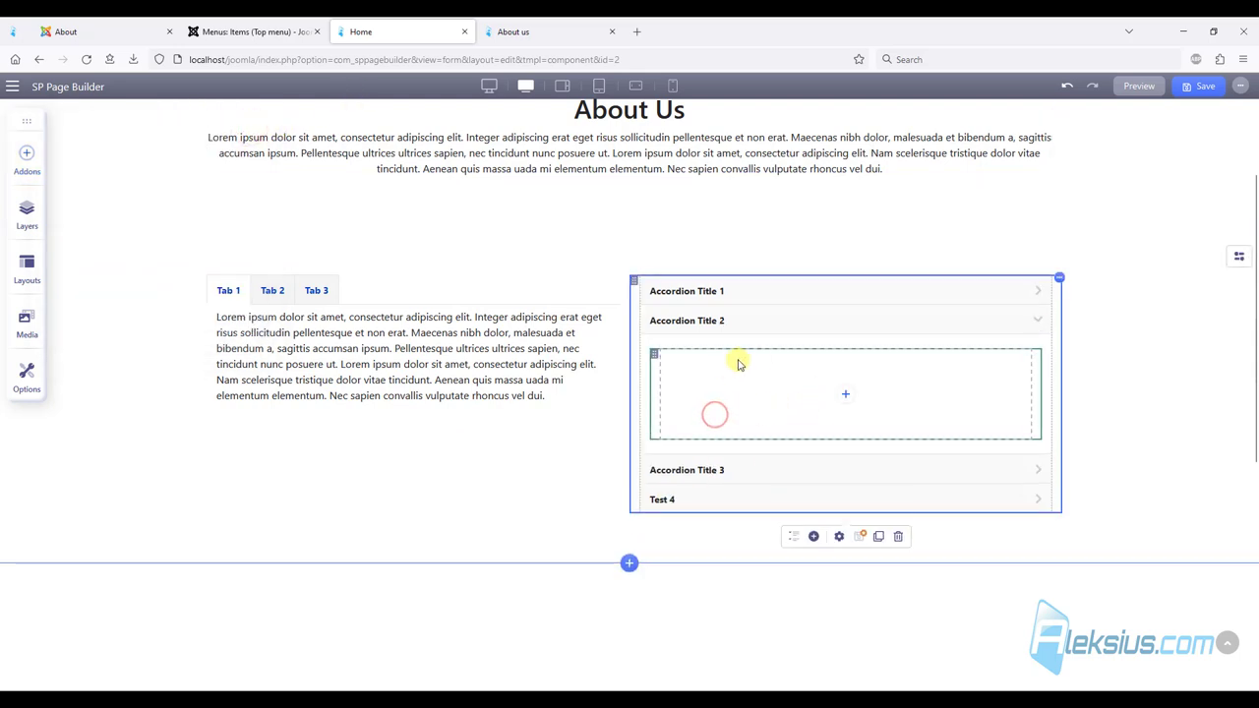
{"action": "left_click", "coordinate": [848, 396]}
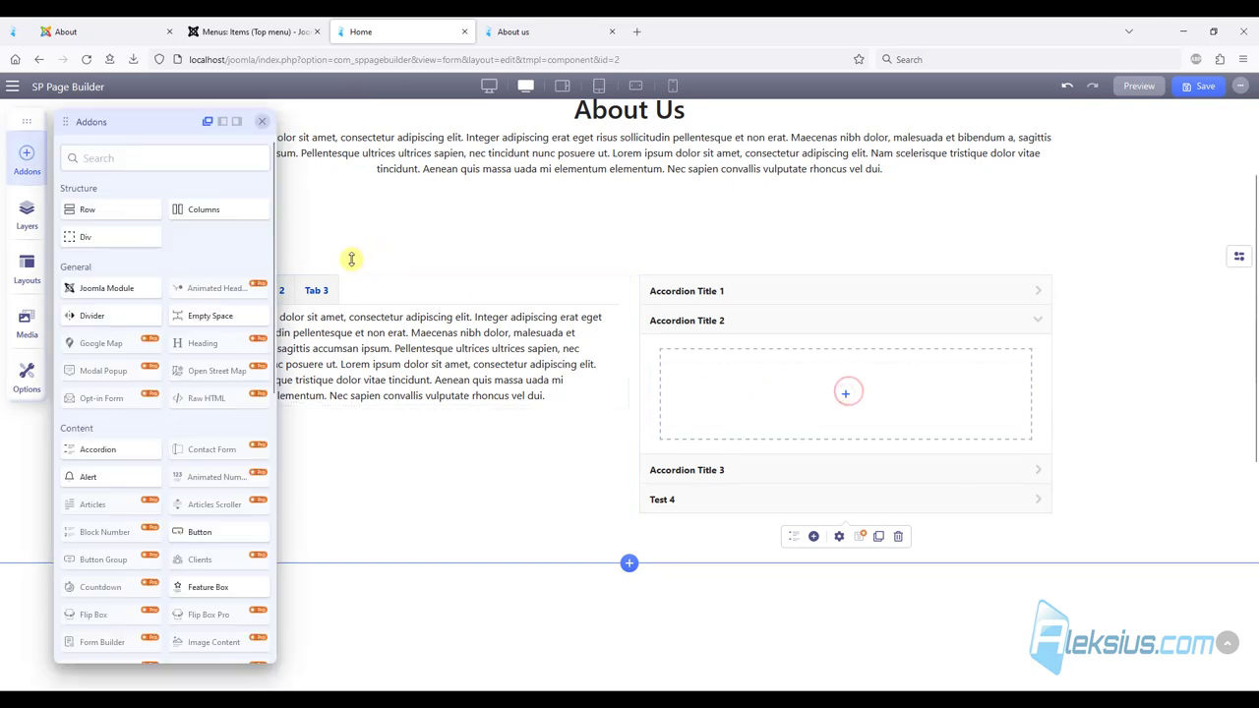
{"action": "left_click_drag", "start_coordinate": [219, 539], "coordinate": [826, 398]}
Place a Feature Box addon inside Accordion Title 3.
{"action": "left_click", "coordinate": [753, 405]}
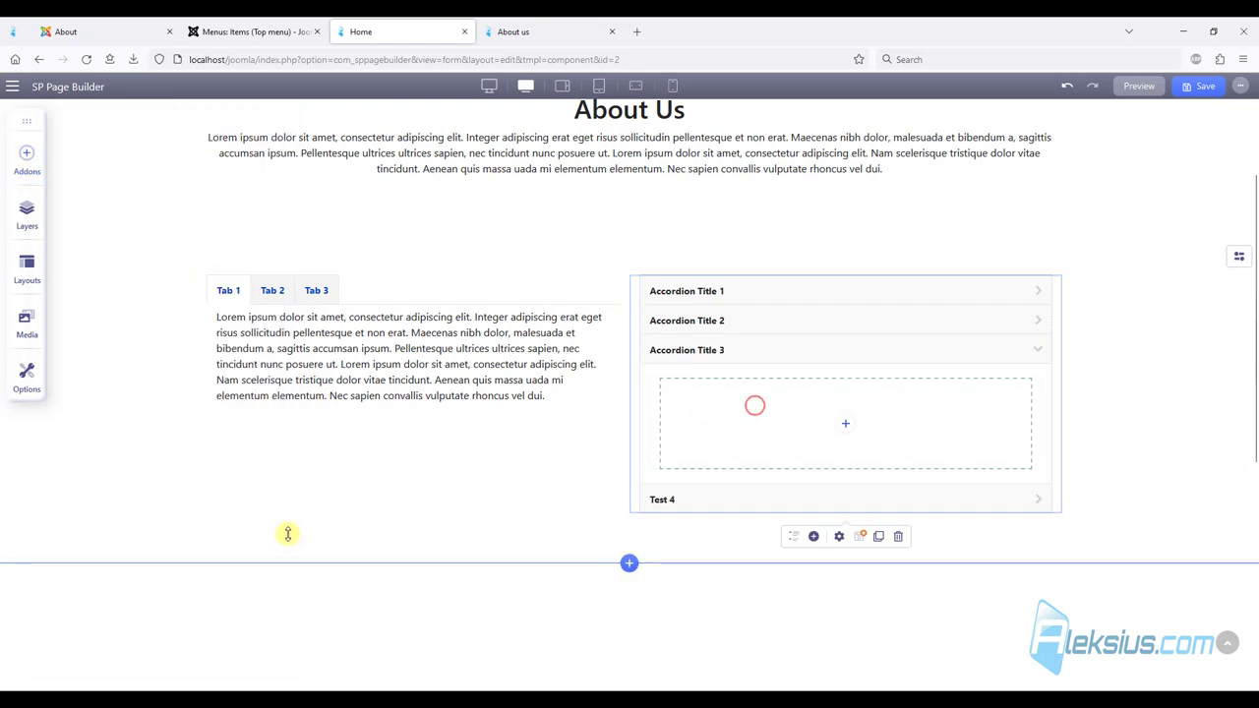
{"action": "left_click", "coordinate": [848, 428]}
{"action": "scroll", "coordinate": [236, 471], "scroll_direction": "down", "scroll_amount": 3}
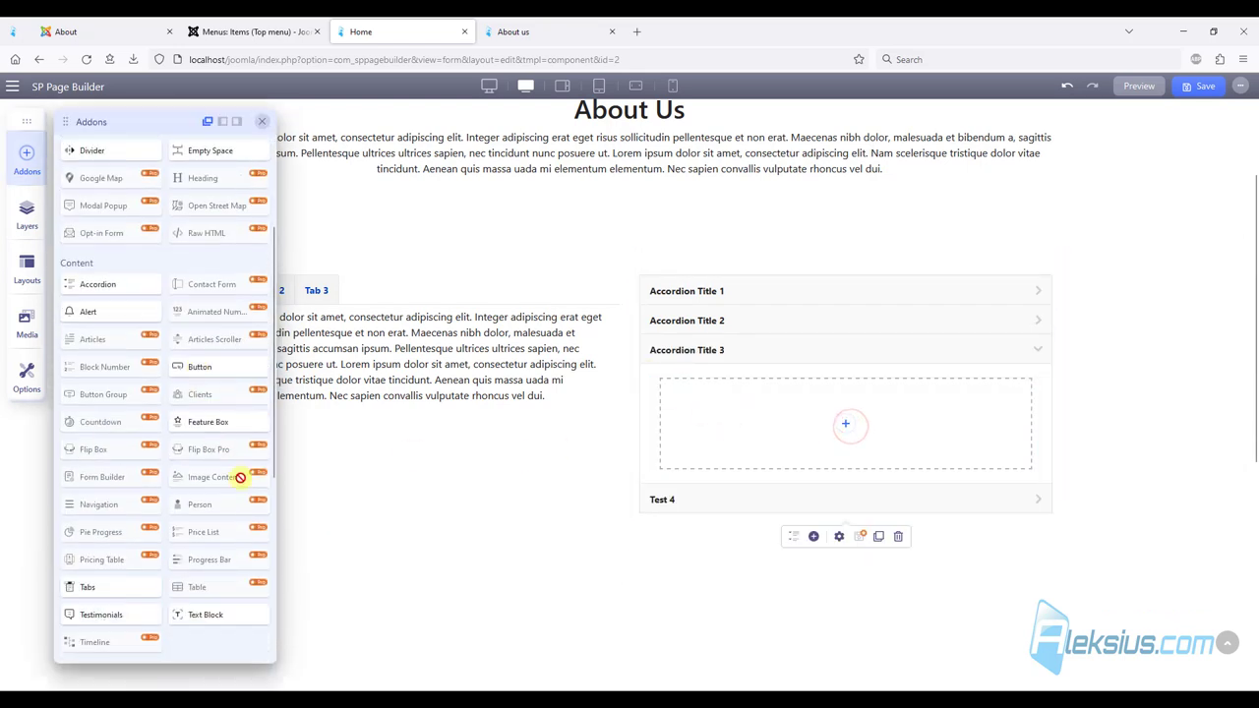
{"action": "left_click_drag", "start_coordinate": [204, 422], "coordinate": [838, 442]}
Add an Icon addon to the Test 4 item and save the page.
{"action": "left_click", "coordinate": [669, 506]}
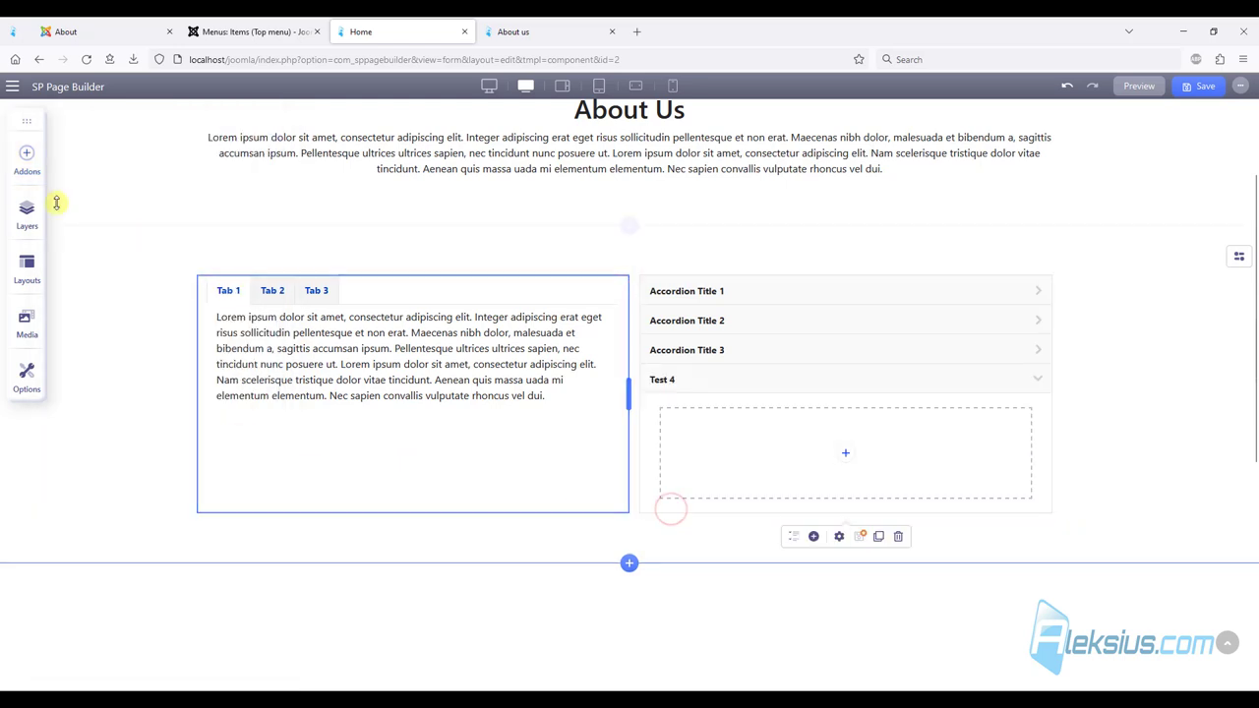
{"action": "left_click", "coordinate": [31, 171]}
{"action": "scroll", "coordinate": [155, 365], "scroll_direction": "down", "scroll_amount": 10}
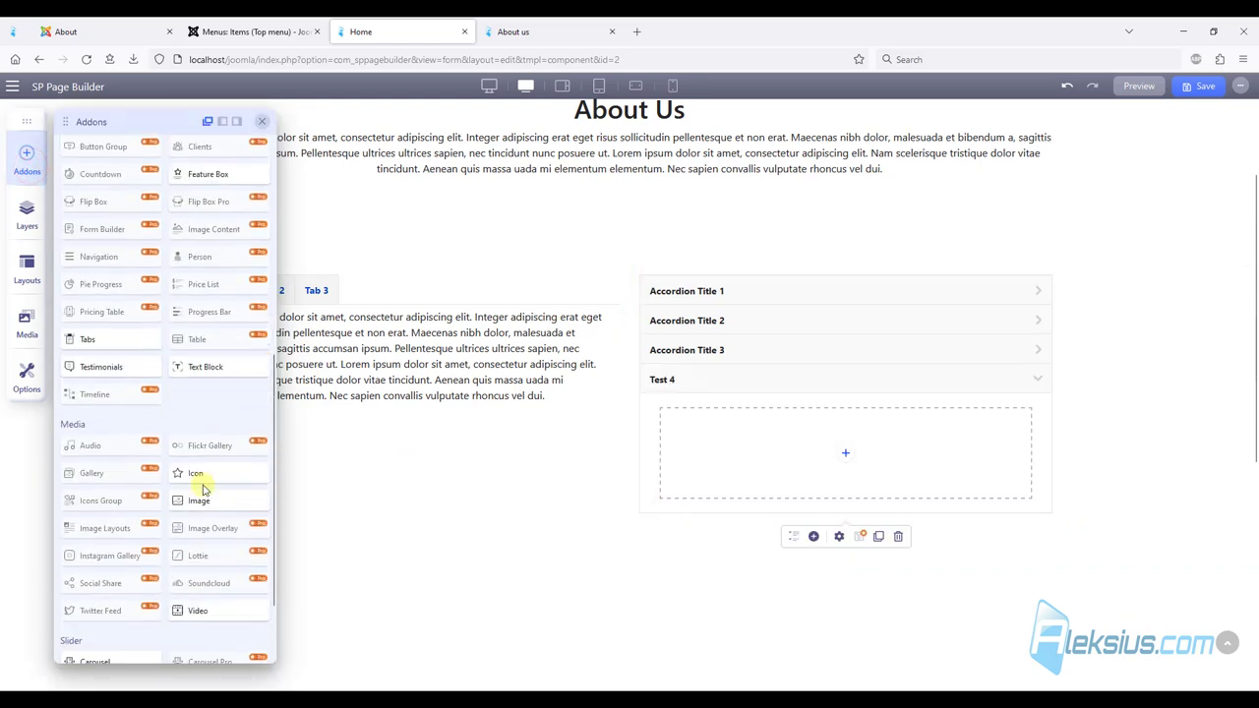
{"action": "left_click_drag", "start_coordinate": [202, 473], "coordinate": [843, 475]}
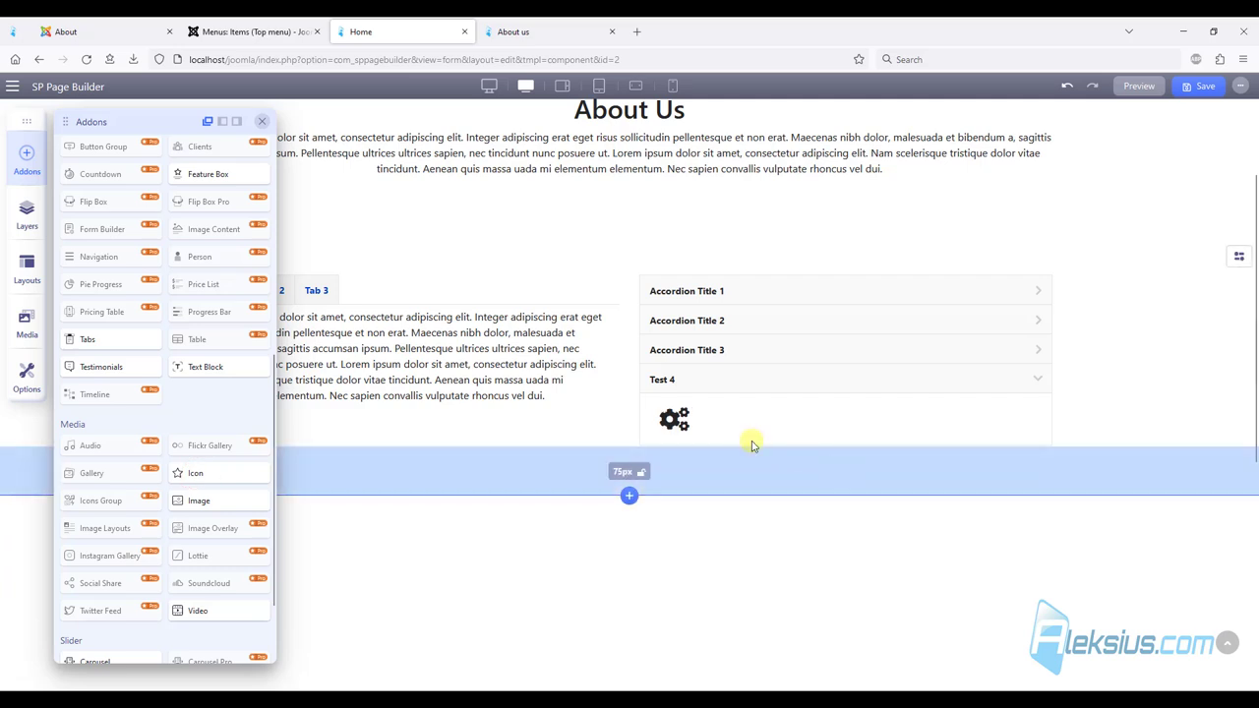
{"action": "left_click", "coordinate": [262, 121]}
{"action": "left_click", "coordinate": [1190, 89]}
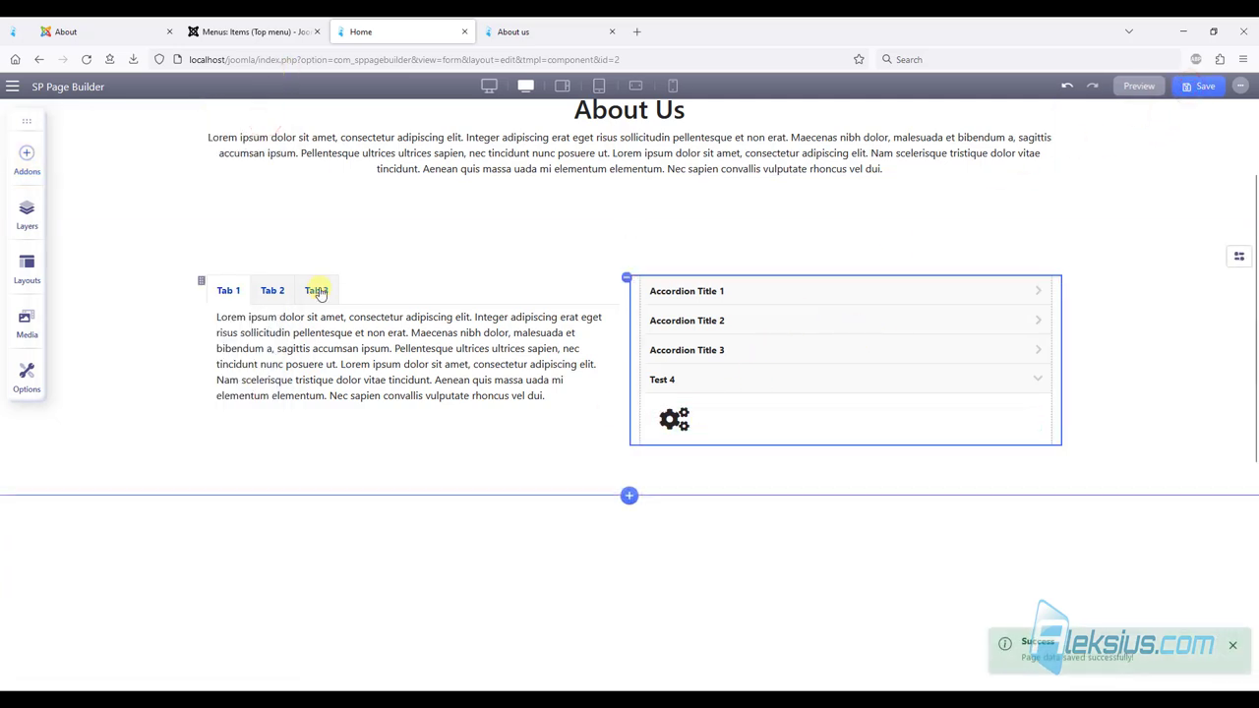
{"action": "left_click", "coordinate": [262, 288]}
Check Tabs 3 and 1, then expand Accordion Titles 1–3 and Test 4 to verify their content.
{"action": "left_click", "coordinate": [306, 290]}
{"action": "left_click", "coordinate": [238, 293]}
{"action": "left_click", "coordinate": [711, 287]}
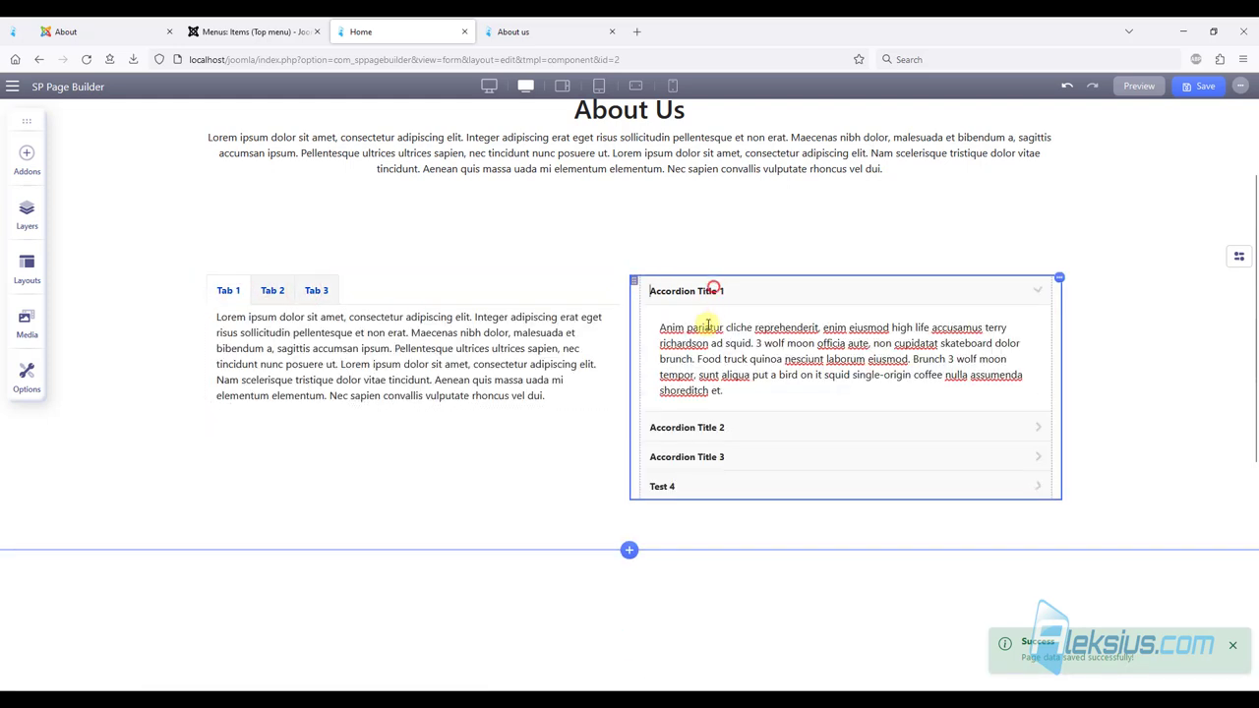
{"action": "left_click", "coordinate": [684, 421]}
{"action": "left_click", "coordinate": [698, 398]}
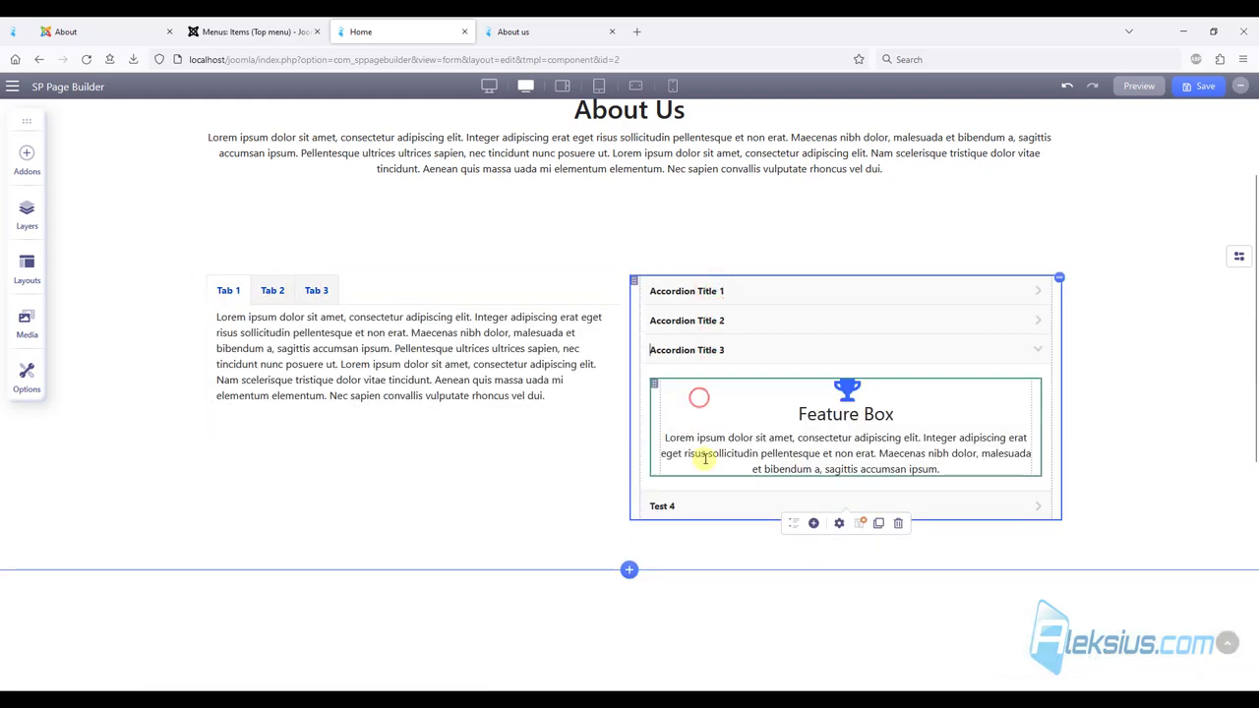
{"action": "left_click", "coordinate": [680, 507]}
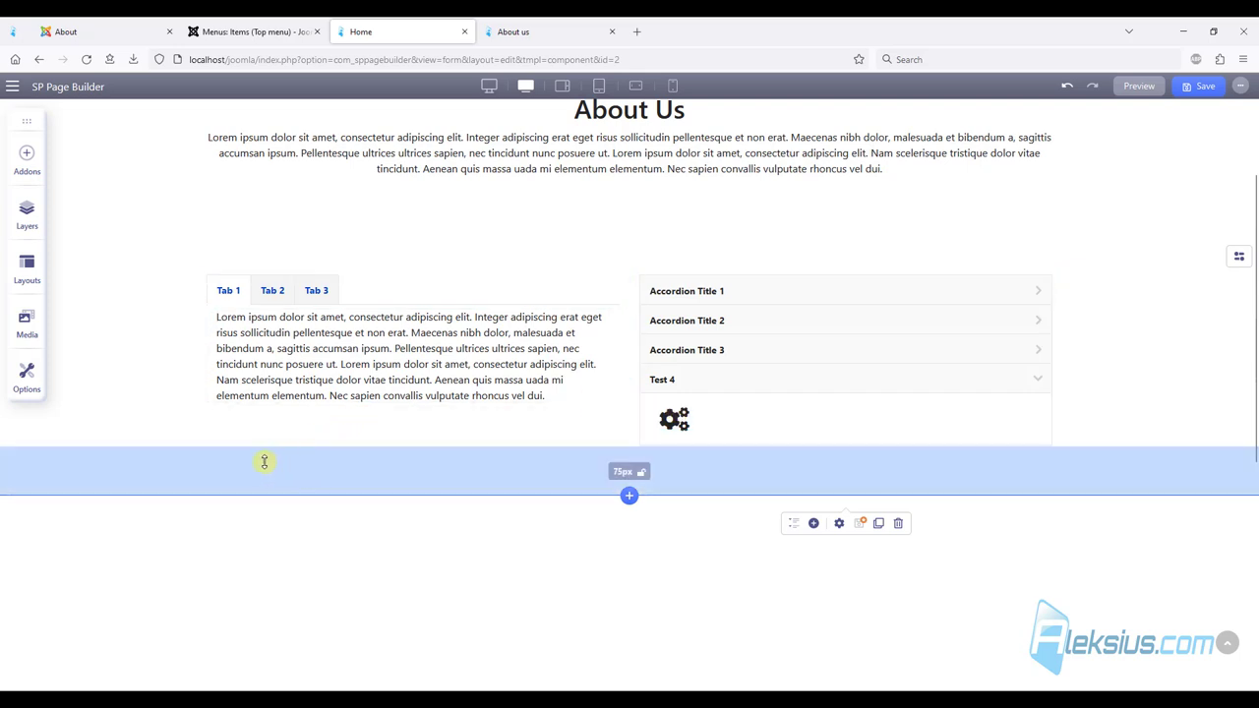
Save, then open Accordion Title 2, Title 3 and Test 4 on the live About us page.
{"action": "left_click", "coordinate": [1187, 87]}
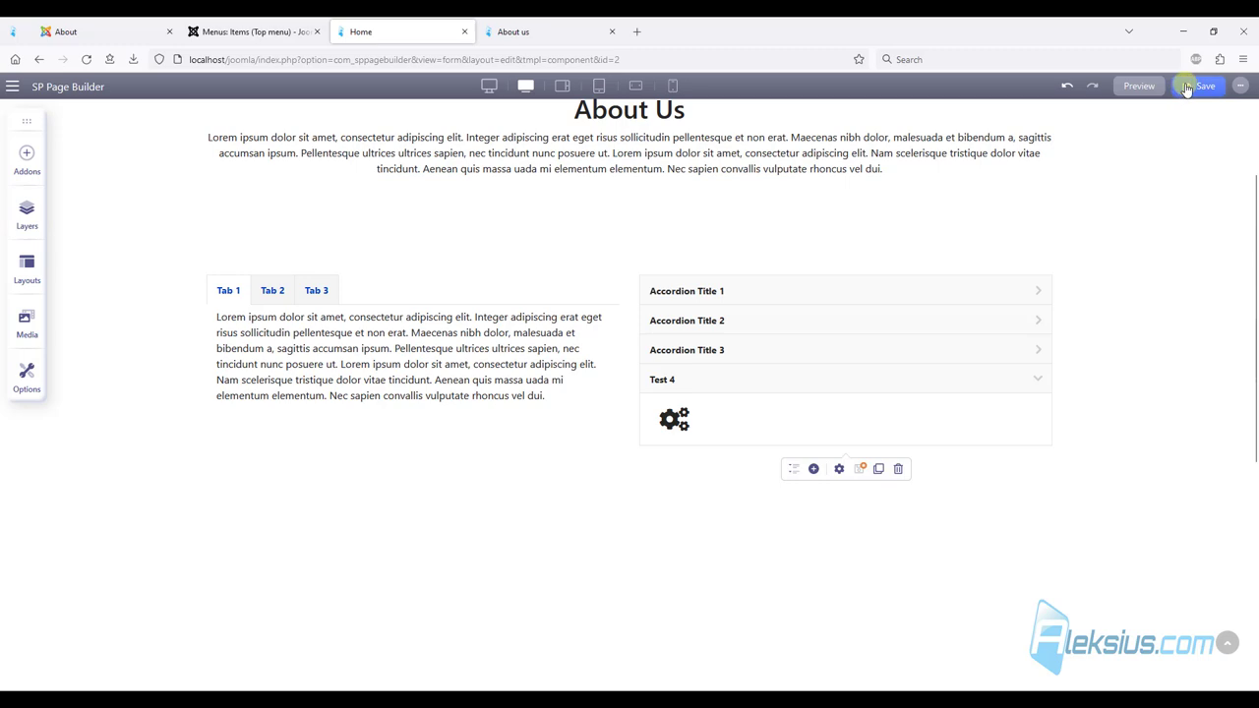
{"action": "left_click", "coordinate": [515, 32]}
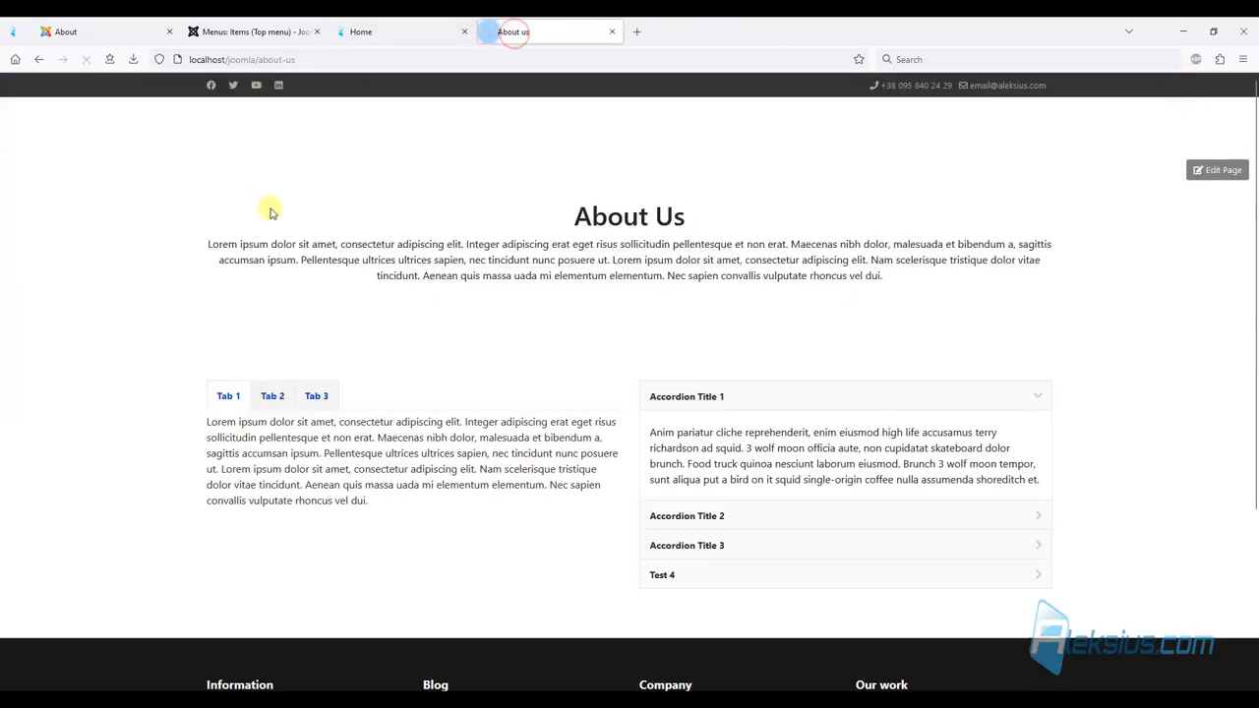
{"action": "scroll", "coordinate": [723, 462], "scroll_direction": "down", "scroll_amount": 3}
{"action": "left_click", "coordinate": [711, 384]}
{"action": "left_click", "coordinate": [711, 371]}
{"action": "left_click", "coordinate": [693, 478]}
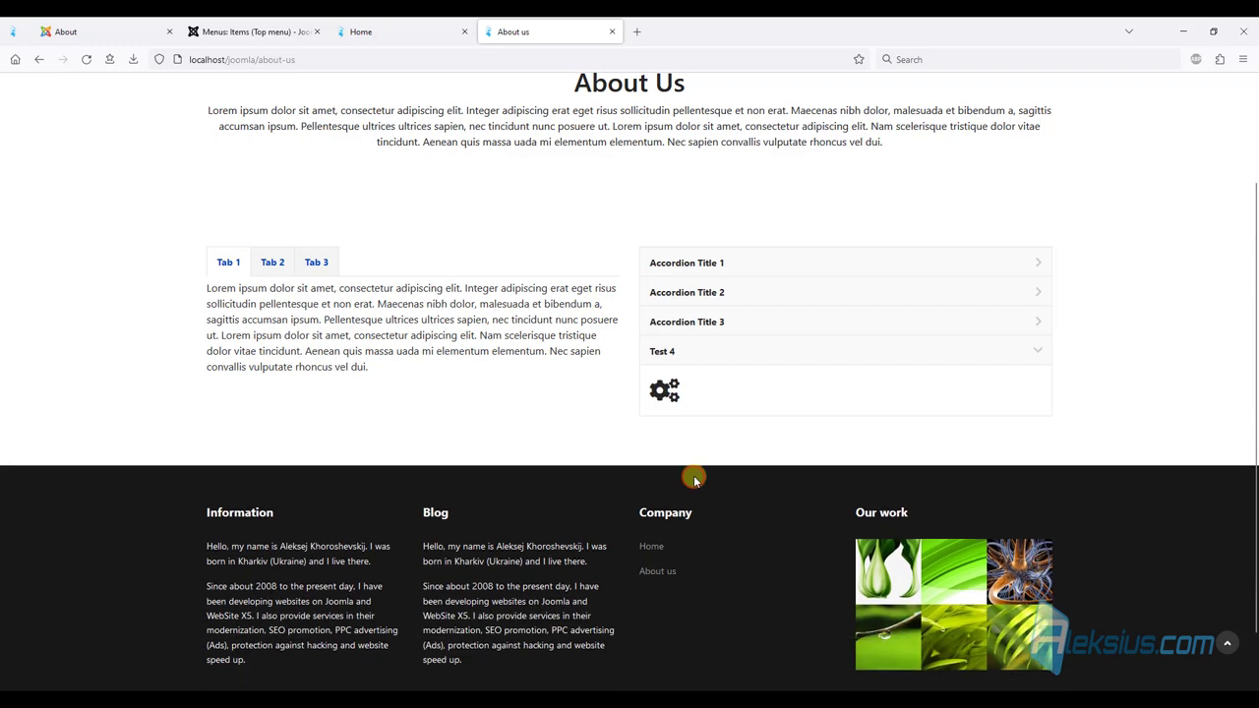
Scroll the Helix demo About page to its Meet The Team section.
{"action": "left_click", "coordinate": [111, 33]}
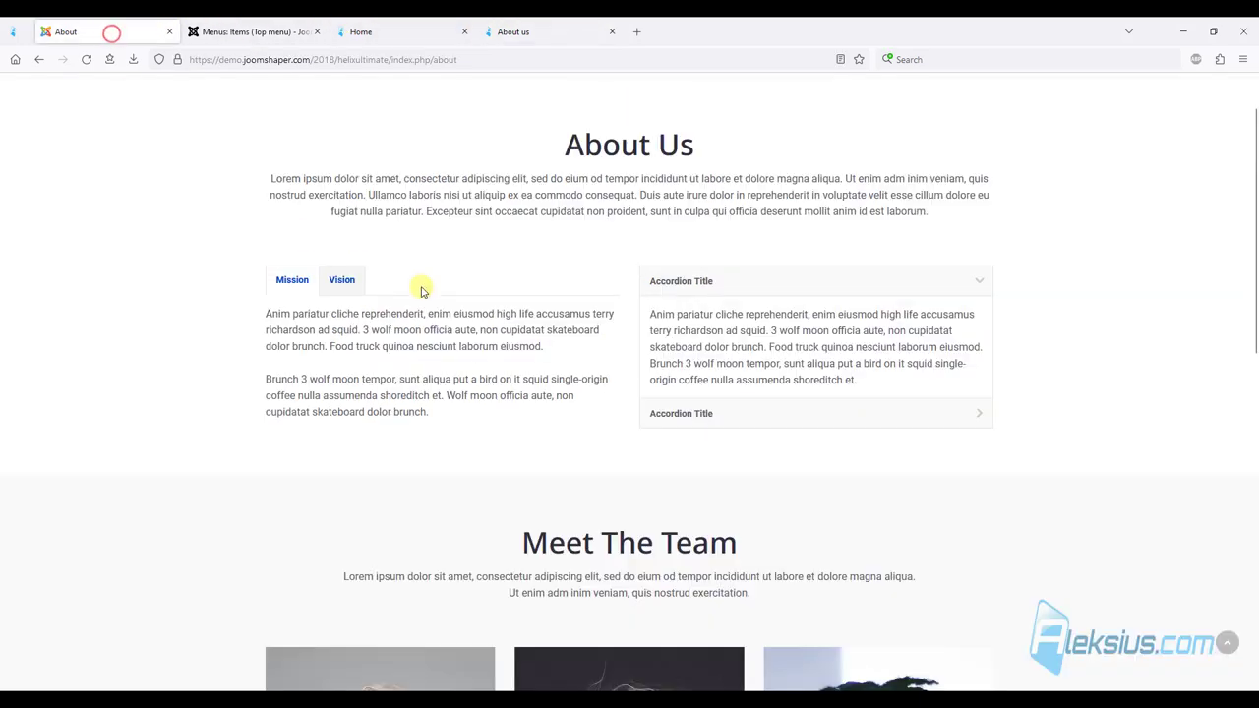
{"action": "scroll", "coordinate": [421, 290], "scroll_direction": "down", "scroll_amount": 3}
{"action": "scroll", "coordinate": [388, 238], "scroll_direction": "down", "scroll_amount": 2}
{"action": "scroll", "coordinate": [318, 209], "scroll_direction": "up", "scroll_amount": 1}
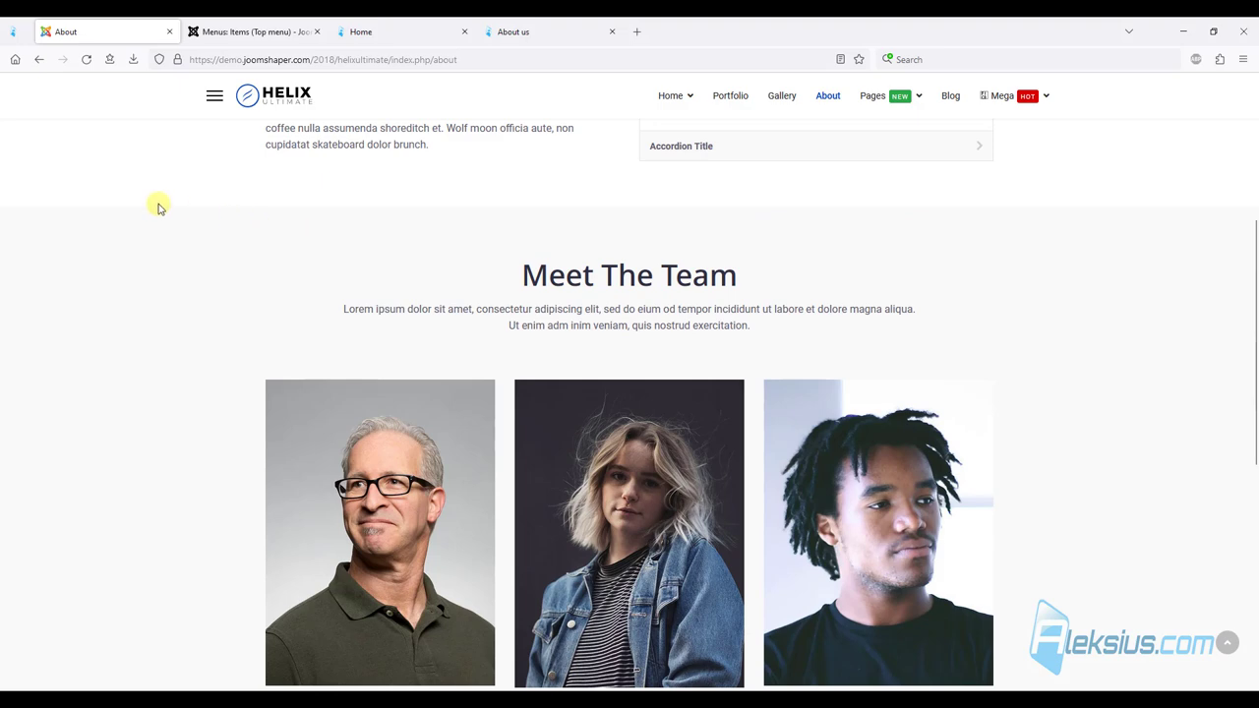
{"action": "scroll", "coordinate": [375, 476], "scroll_direction": "down", "scroll_amount": 2}
{"action": "scroll", "coordinate": [1072, 352], "scroll_direction": "up", "scroll_amount": 1}
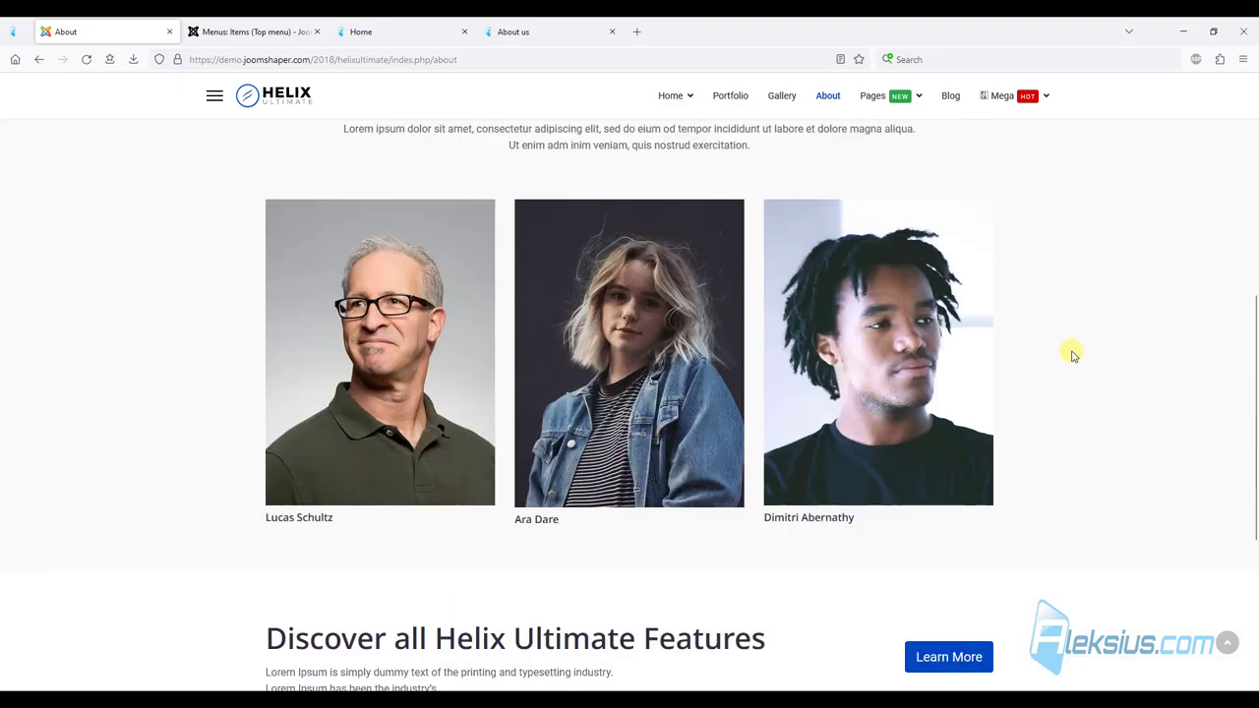
{"action": "scroll", "coordinate": [472, 300], "scroll_direction": "up", "scroll_amount": 1}
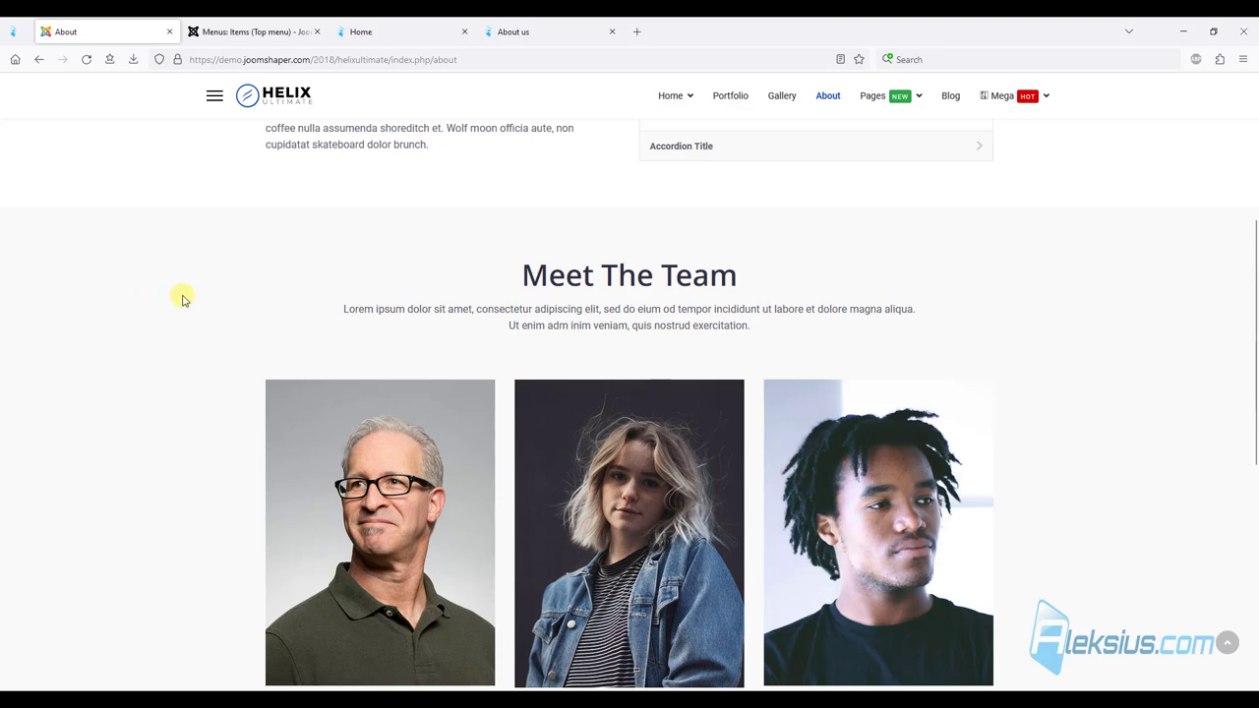
Add a new single-column (12) row below the tabs and accordion.
{"action": "left_click", "coordinate": [387, 28]}
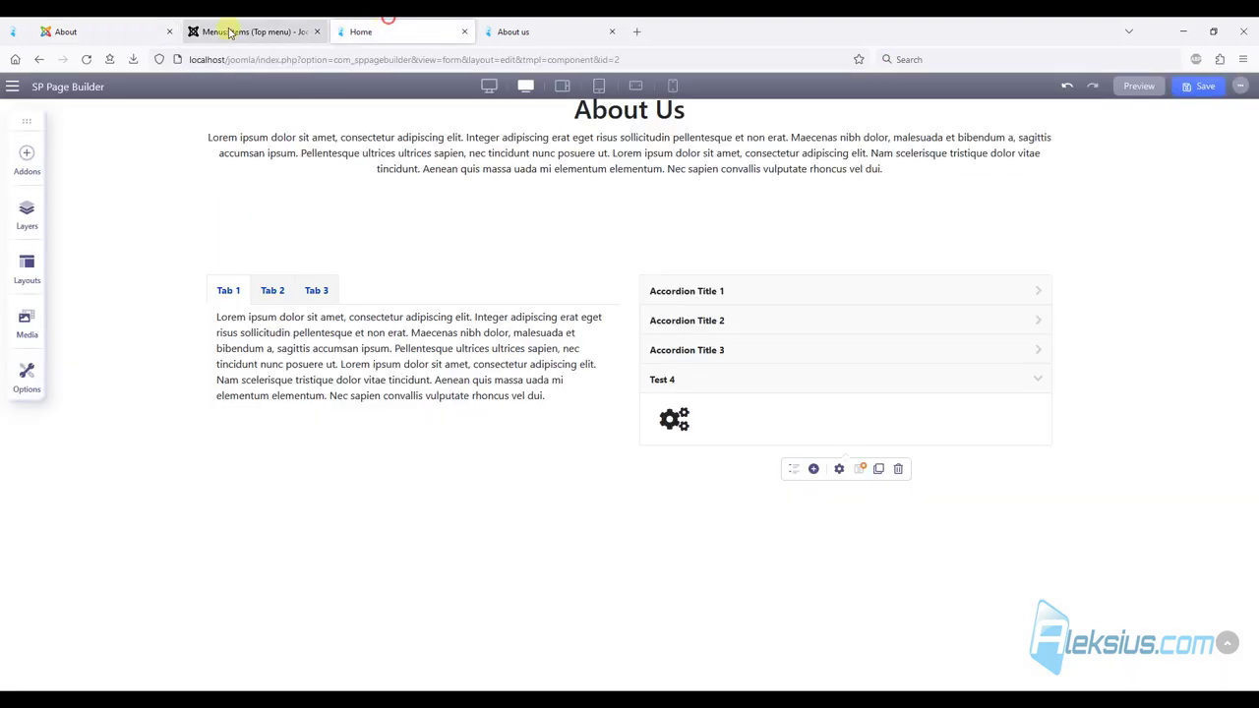
{"action": "left_click", "coordinate": [630, 493]}
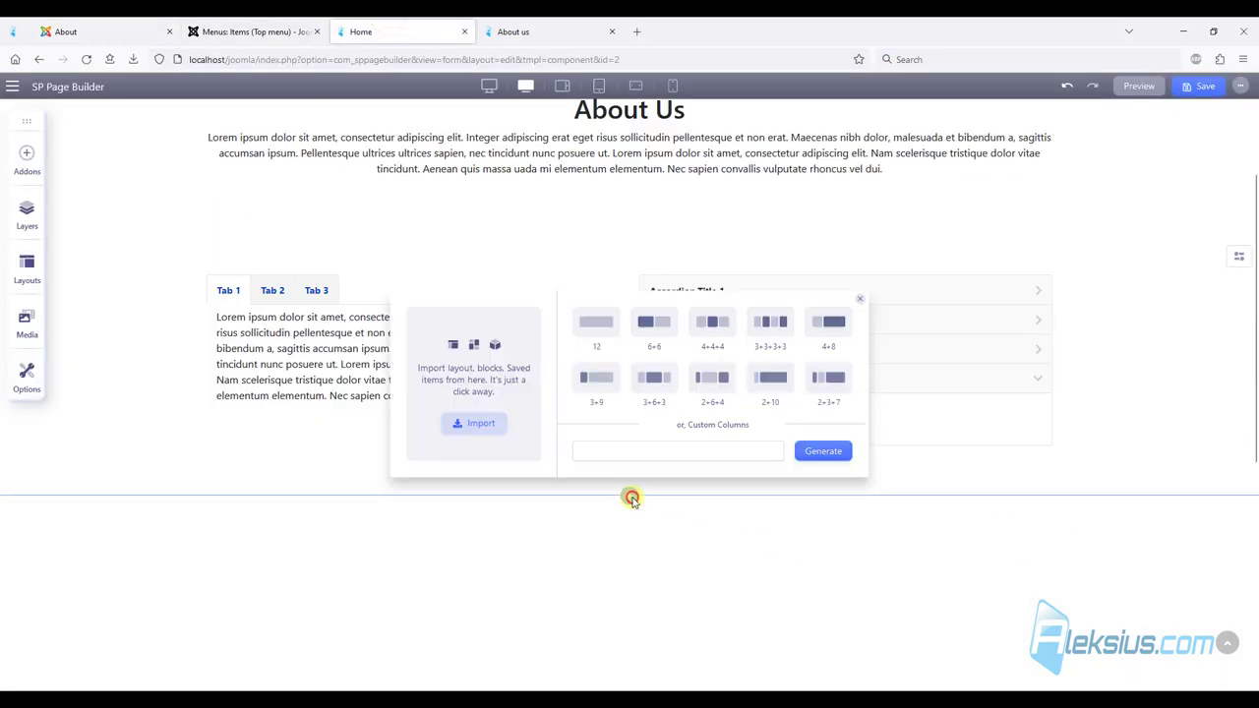
{"action": "left_click", "coordinate": [594, 324]}
{"action": "scroll", "coordinate": [1161, 397], "scroll_direction": "down", "scroll_amount": 1}
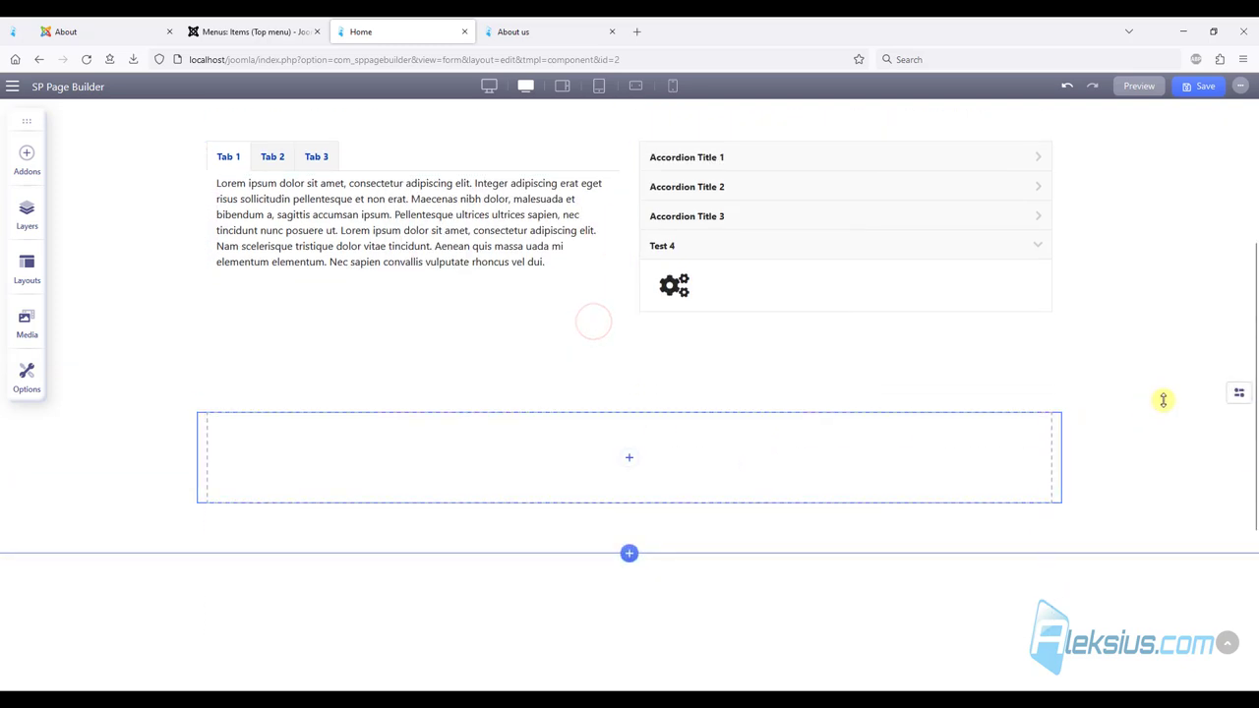
Give the new row a solid #F9F9F9 light grey background colour.
{"action": "left_click", "coordinate": [1235, 397]}
{"action": "left_click", "coordinate": [1084, 393]}
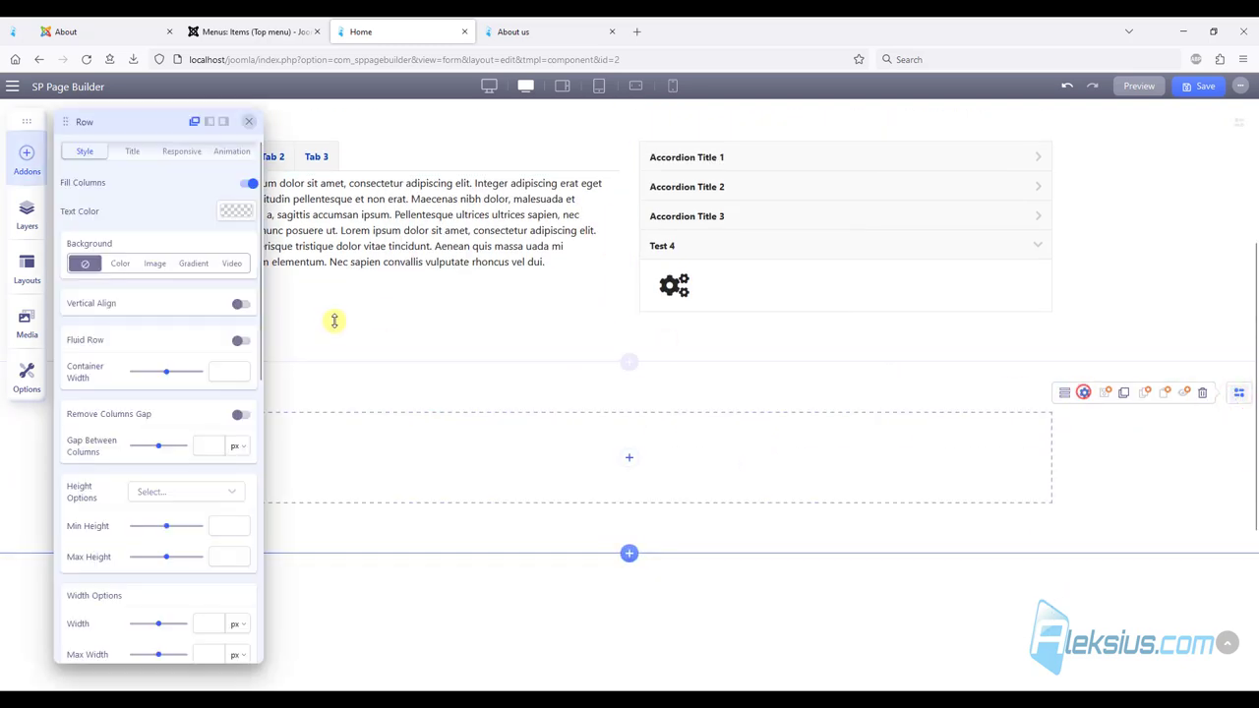
{"action": "left_click", "coordinate": [122, 265]}
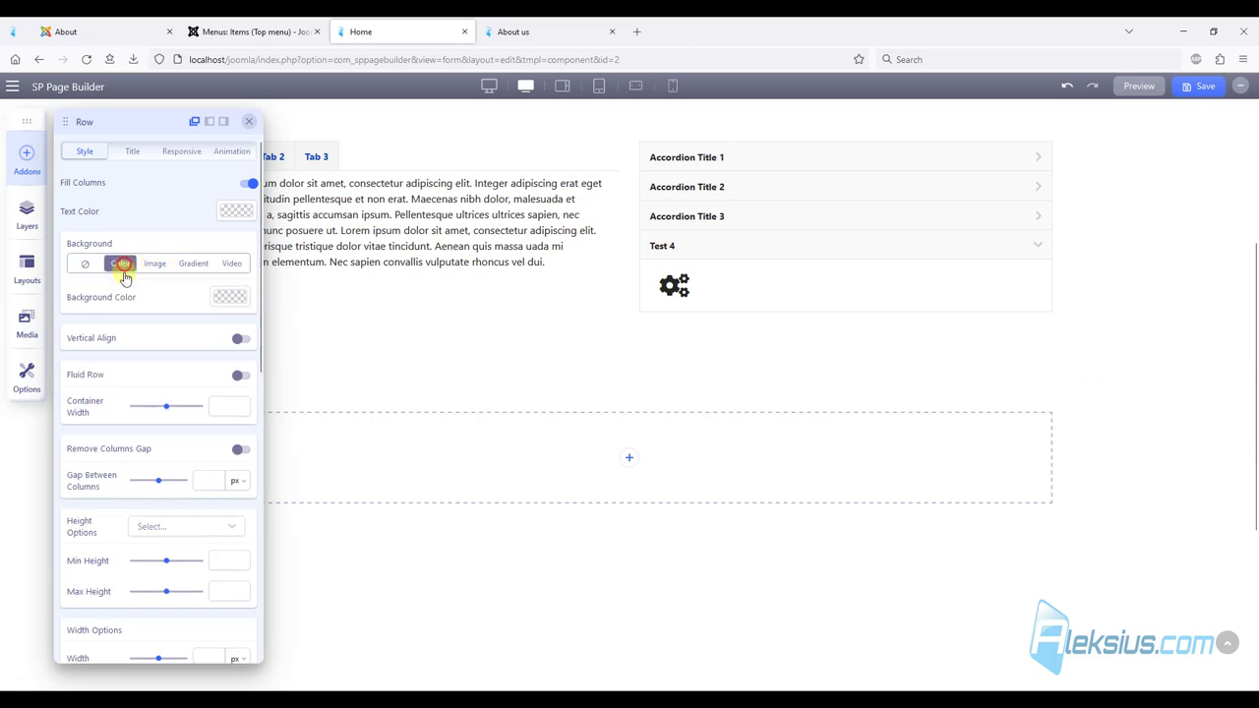
{"action": "left_click", "coordinate": [228, 297]}
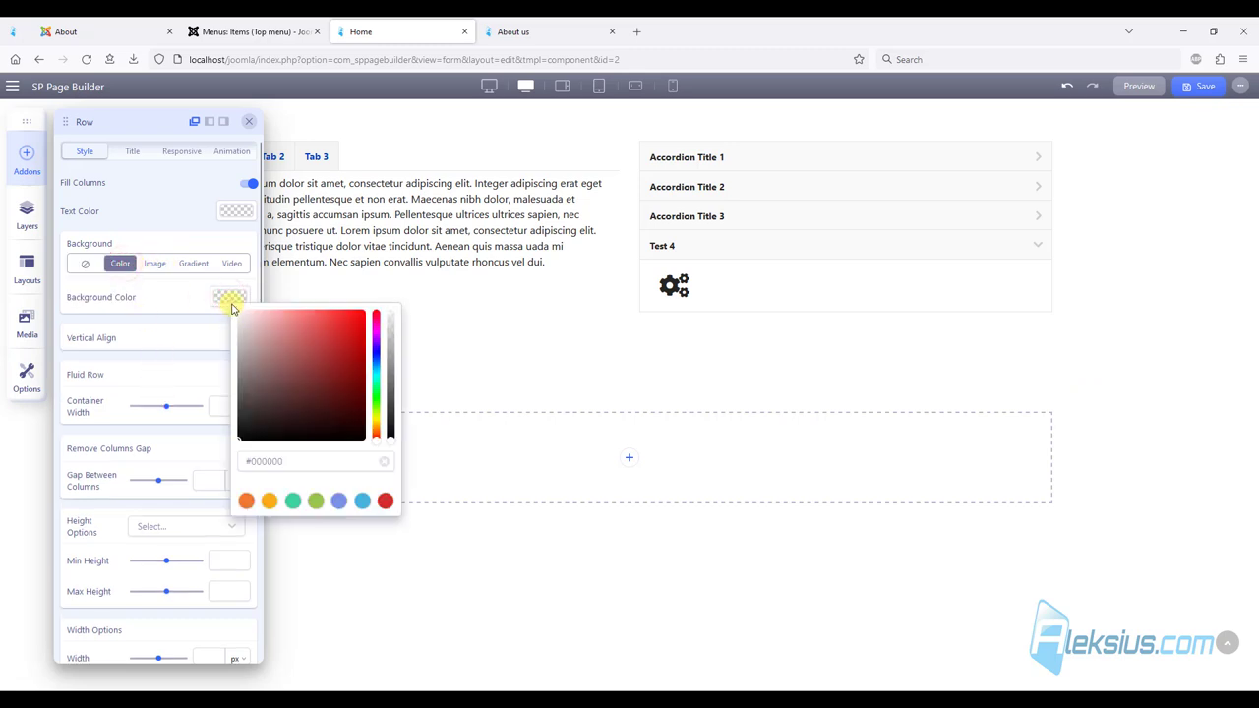
{"action": "left_click", "coordinate": [284, 462]}
{"action": "type", "text": "#F9F9F9"}
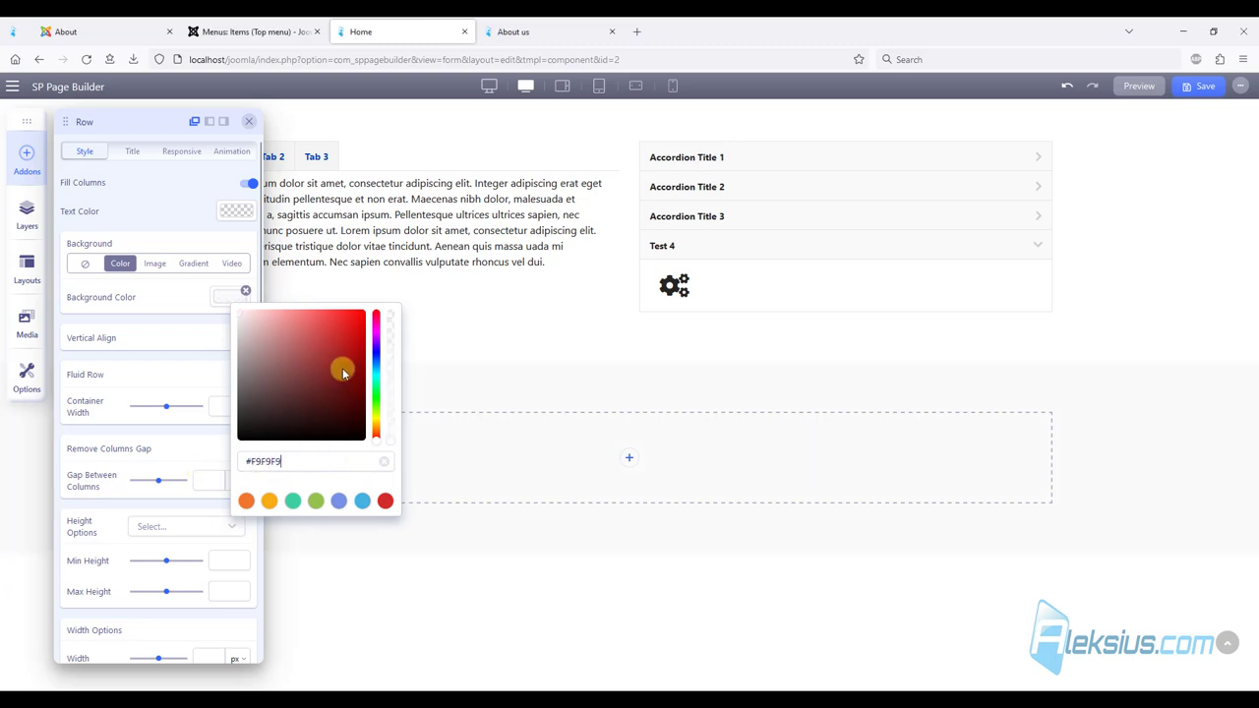
{"action": "left_click", "coordinate": [485, 338]}
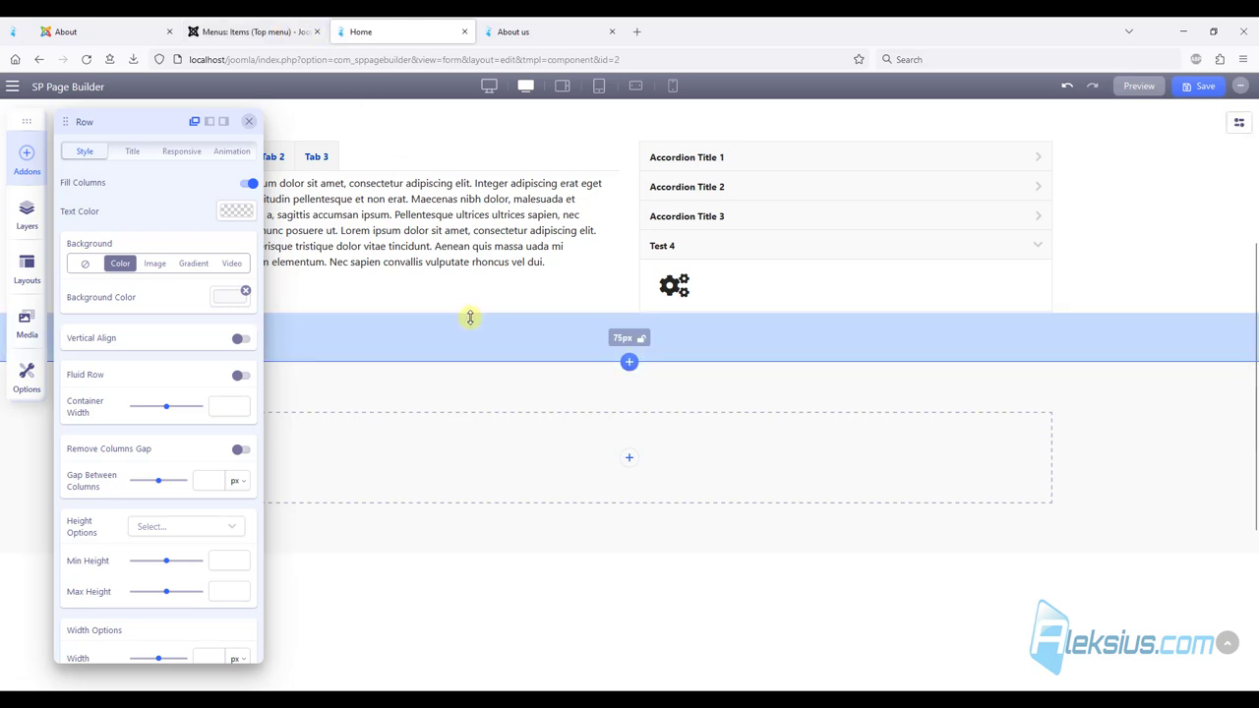
{"action": "scroll", "coordinate": [470, 318], "scroll_direction": "down", "scroll_amount": 2}
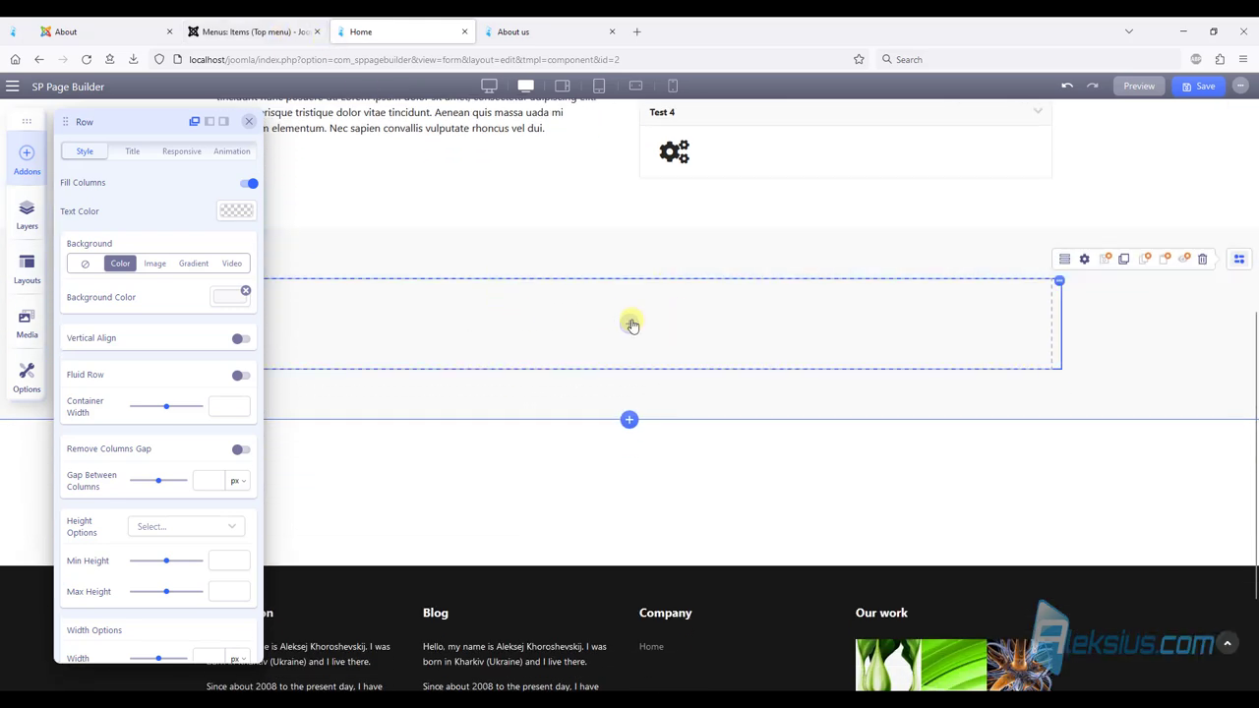
{"action": "left_click", "coordinate": [632, 324]}
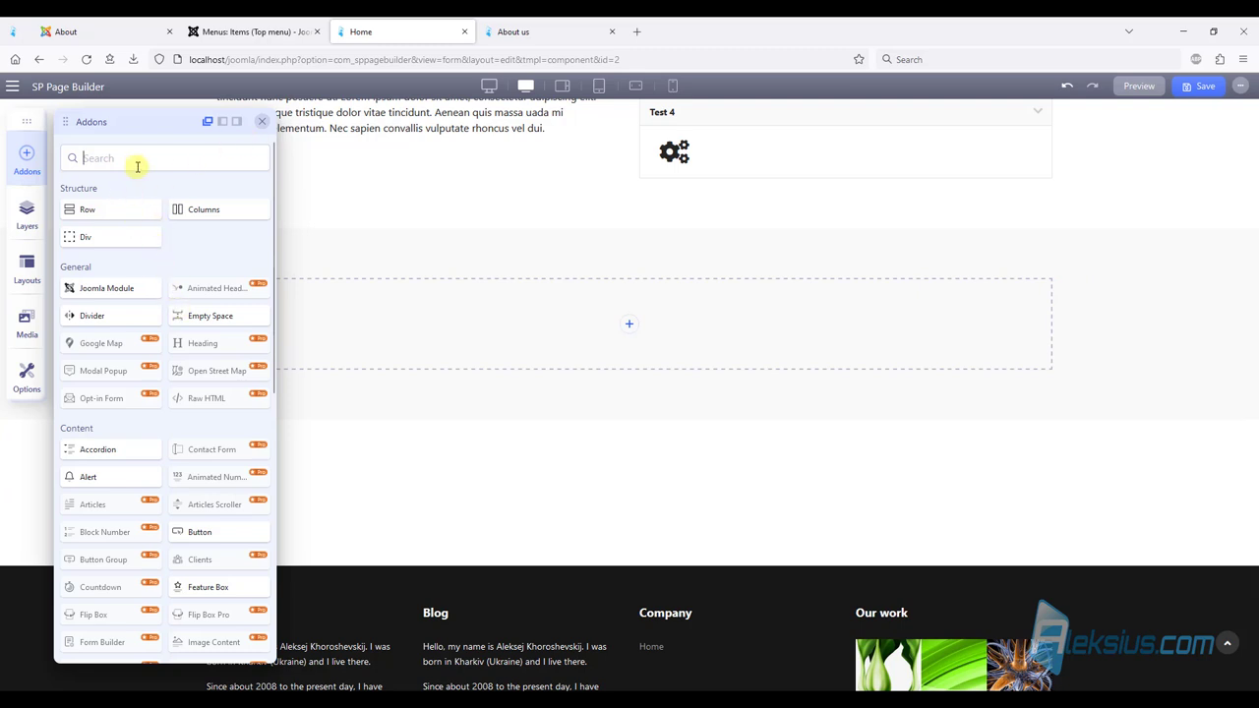
Place a Text Block in the column and delete its text from 'Maecenas' onward.
{"action": "type", "text": "te"}
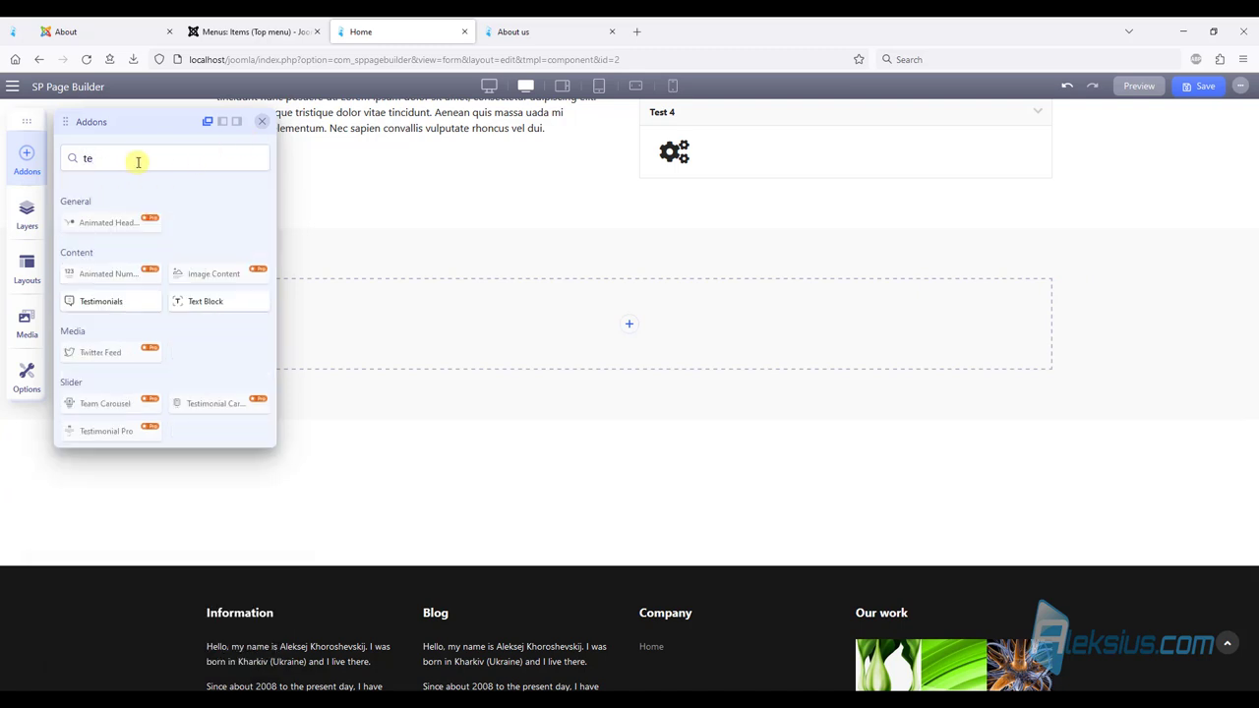
{"action": "left_click_drag", "start_coordinate": [202, 298], "coordinate": [531, 318]}
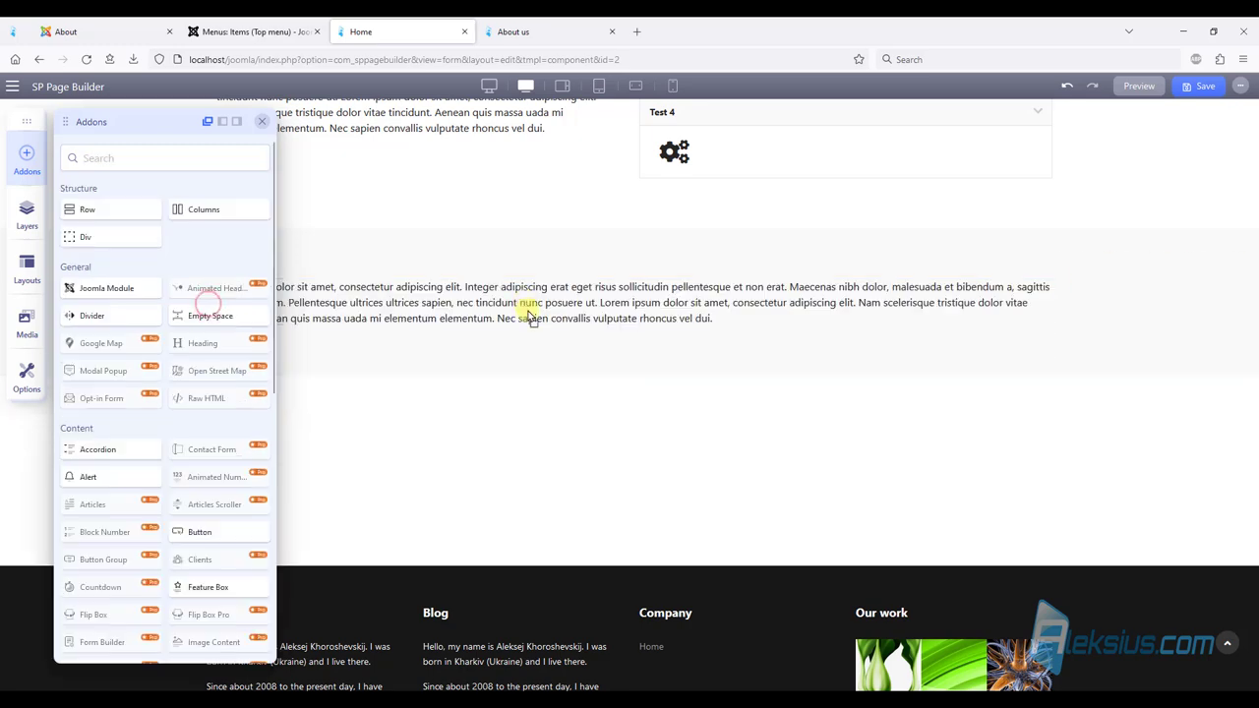
{"action": "left_click", "coordinate": [513, 351]}
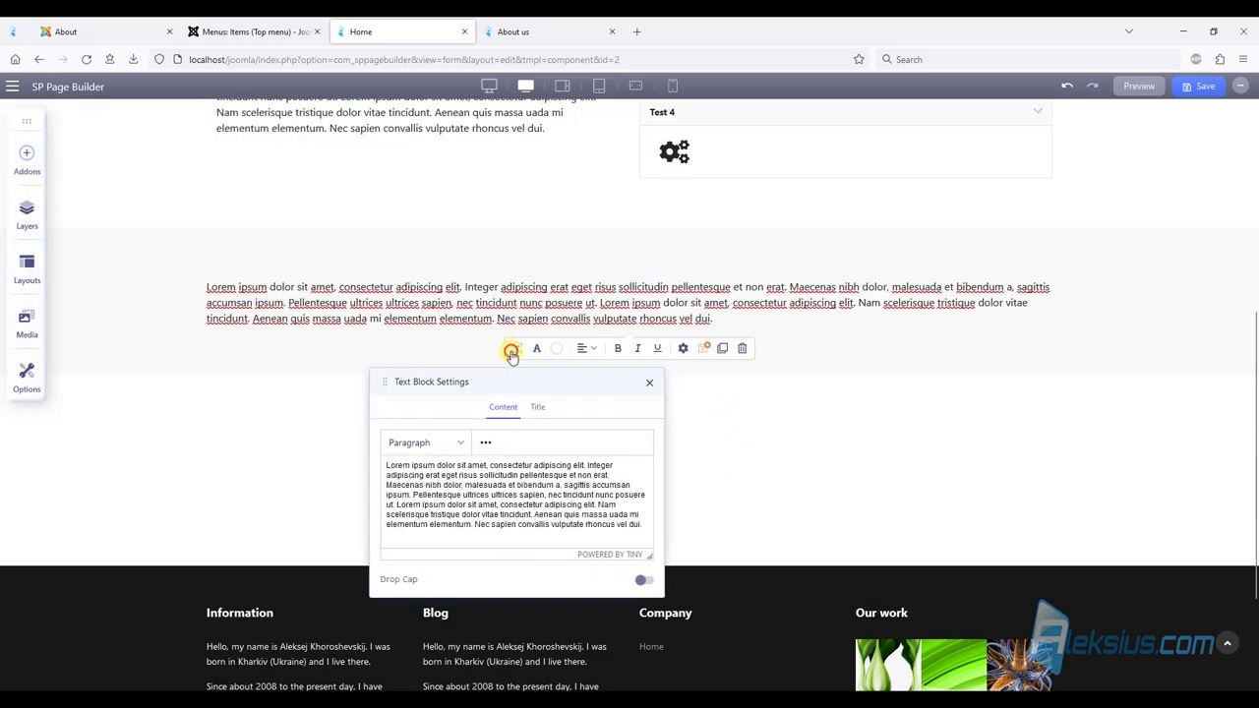
{"action": "left_click", "coordinate": [473, 501]}
{"action": "left_click_drag", "start_coordinate": [776, 486], "coordinate": [676, 468]}
{"action": "key", "text": "Delete"}
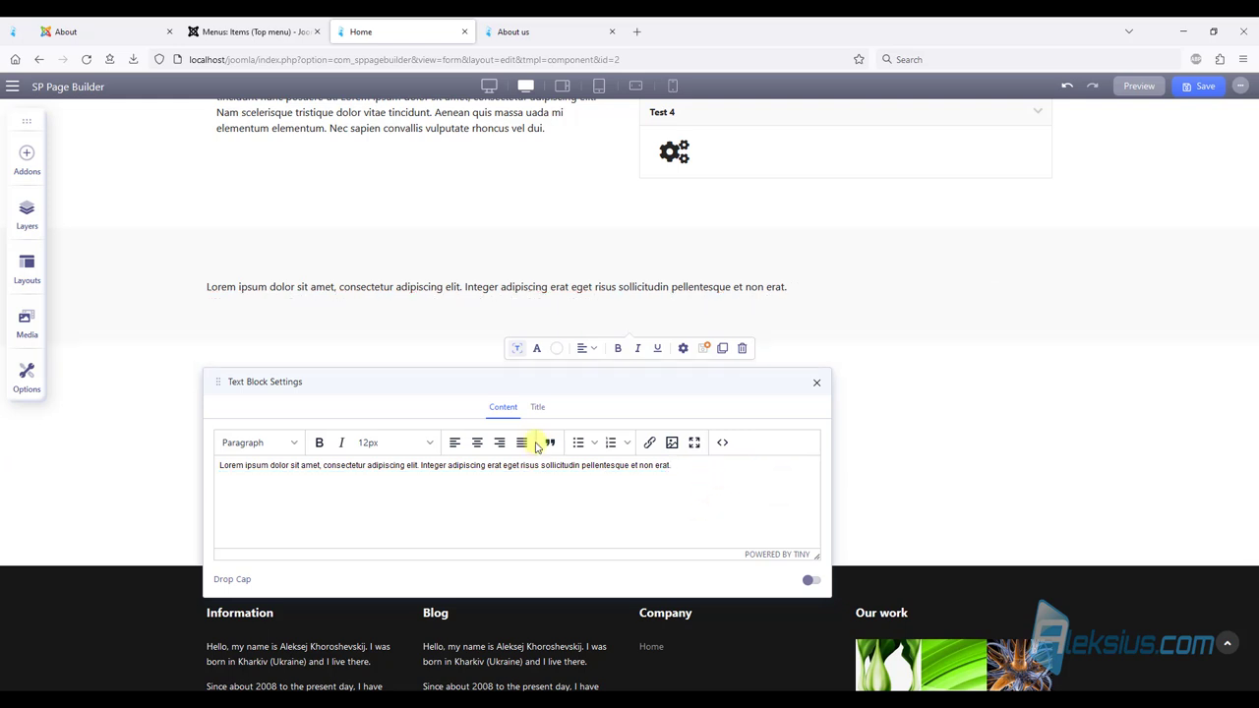
Title the block 'Meet The Team' at font size 40 and centre-align it.
{"action": "left_click", "coordinate": [541, 406]}
{"action": "left_click", "coordinate": [500, 483]}
{"action": "type", "text": "Meet The Team"}
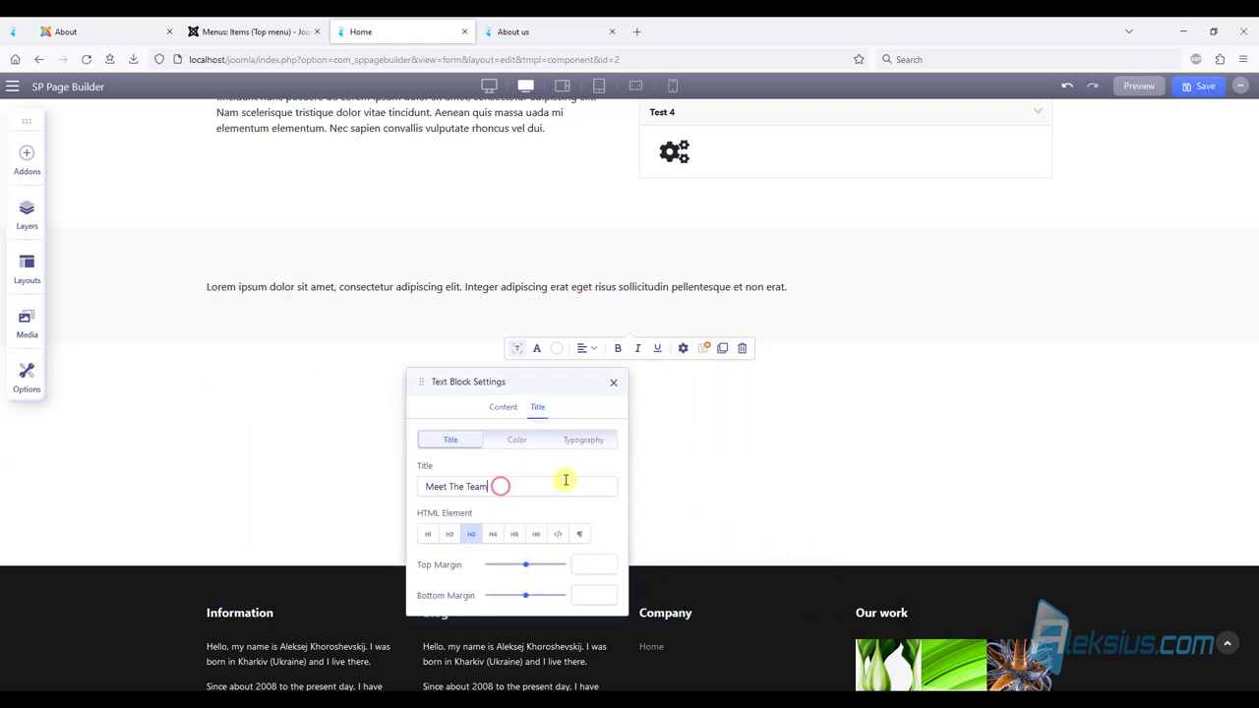
{"action": "left_click", "coordinate": [582, 440]}
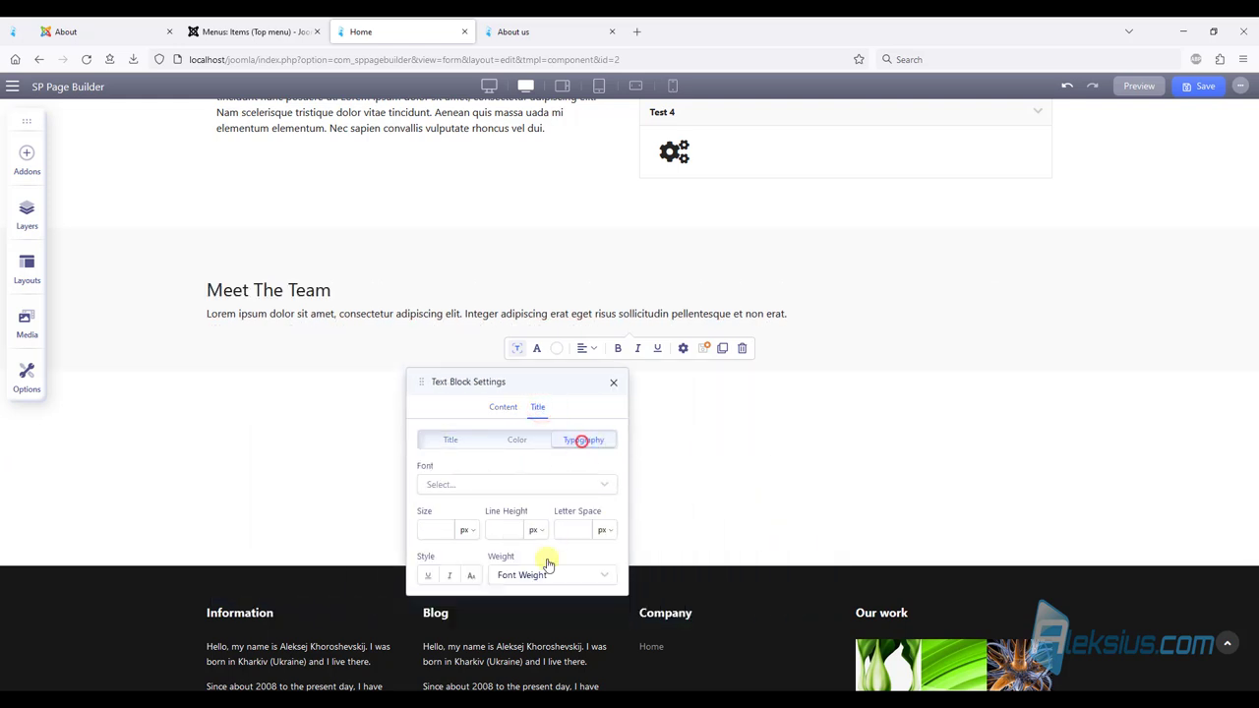
{"action": "left_click", "coordinate": [438, 530]}
{"action": "type", "text": "40"}
{"action": "left_click", "coordinate": [553, 574]}
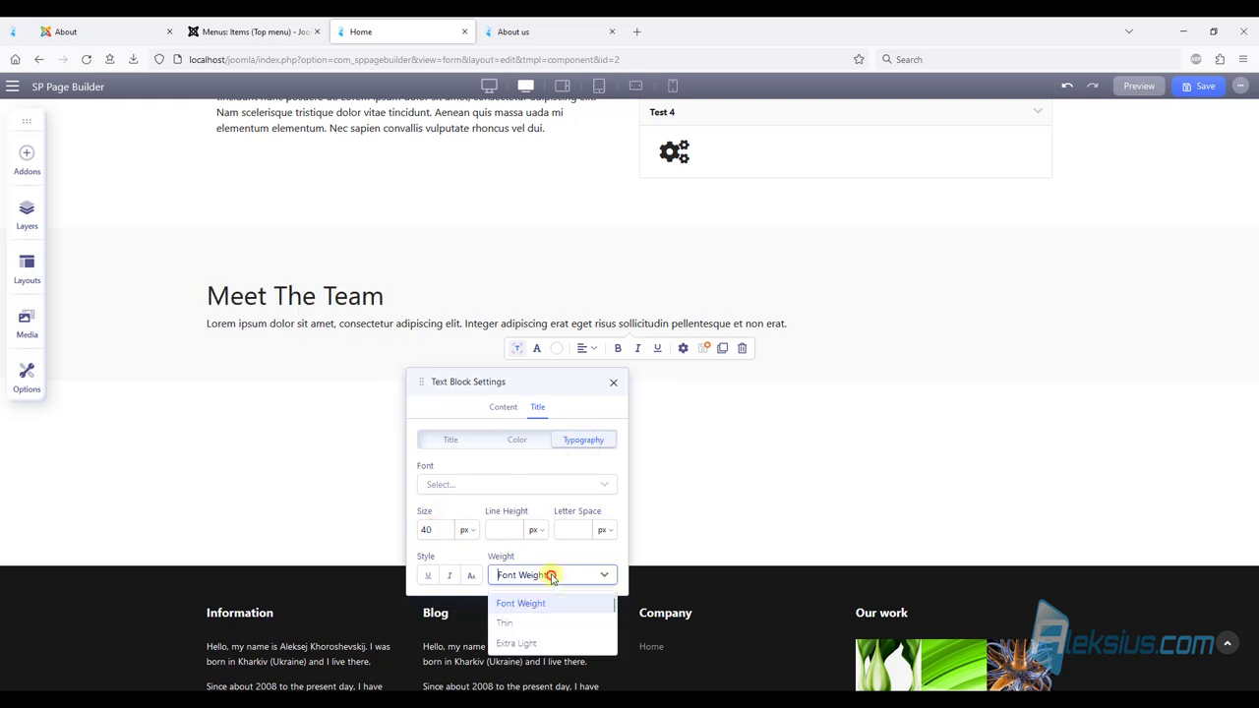
{"action": "left_click", "coordinate": [587, 353]}
{"action": "left_click", "coordinate": [577, 385]}
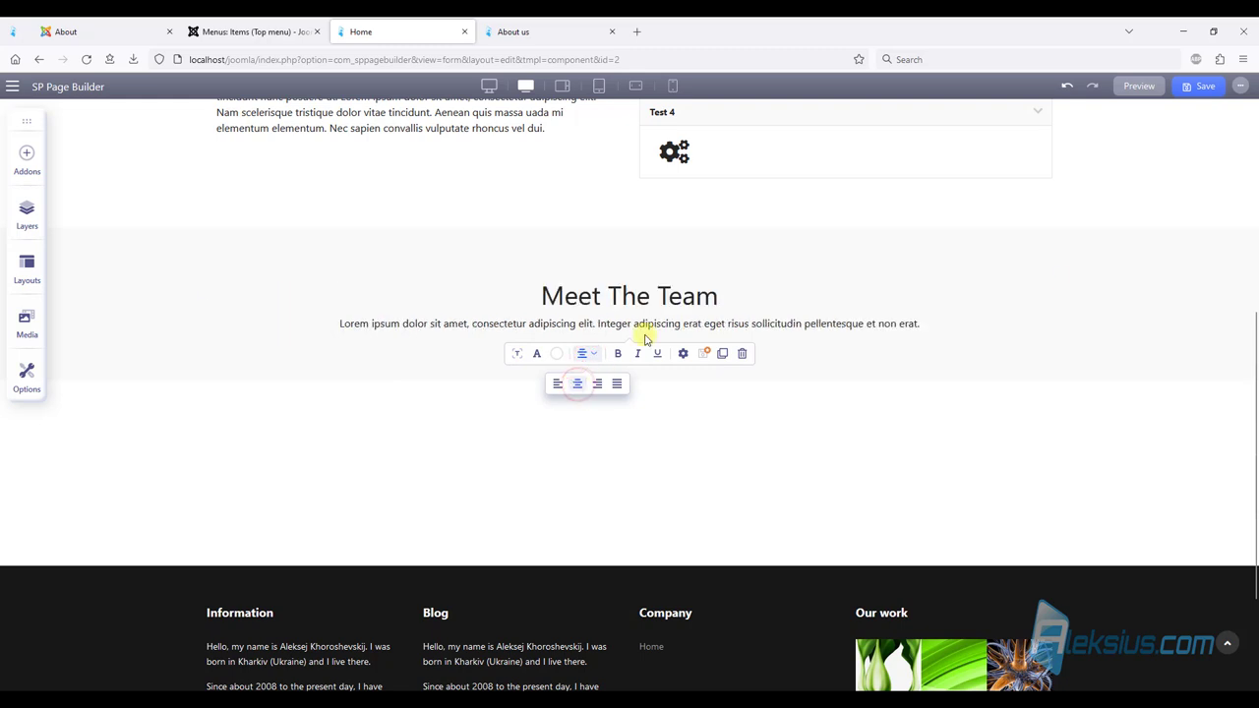
{"action": "left_click", "coordinate": [812, 249]}
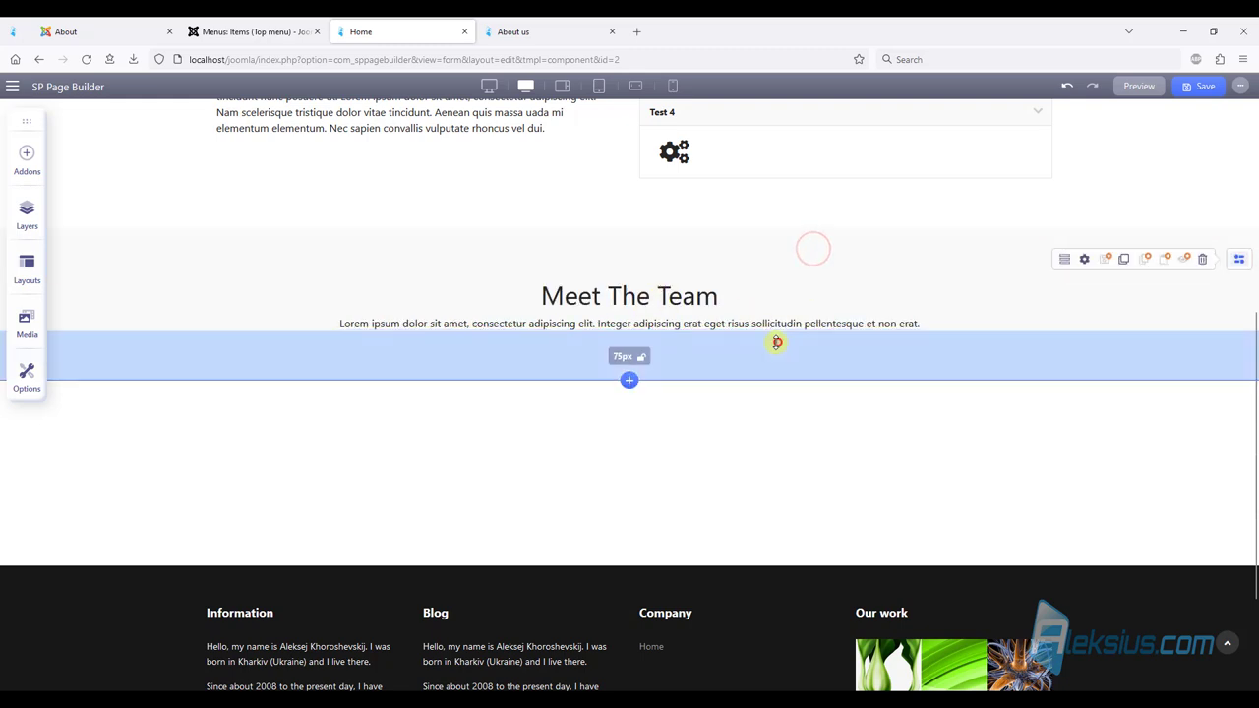
{"action": "left_click", "coordinate": [727, 323]}
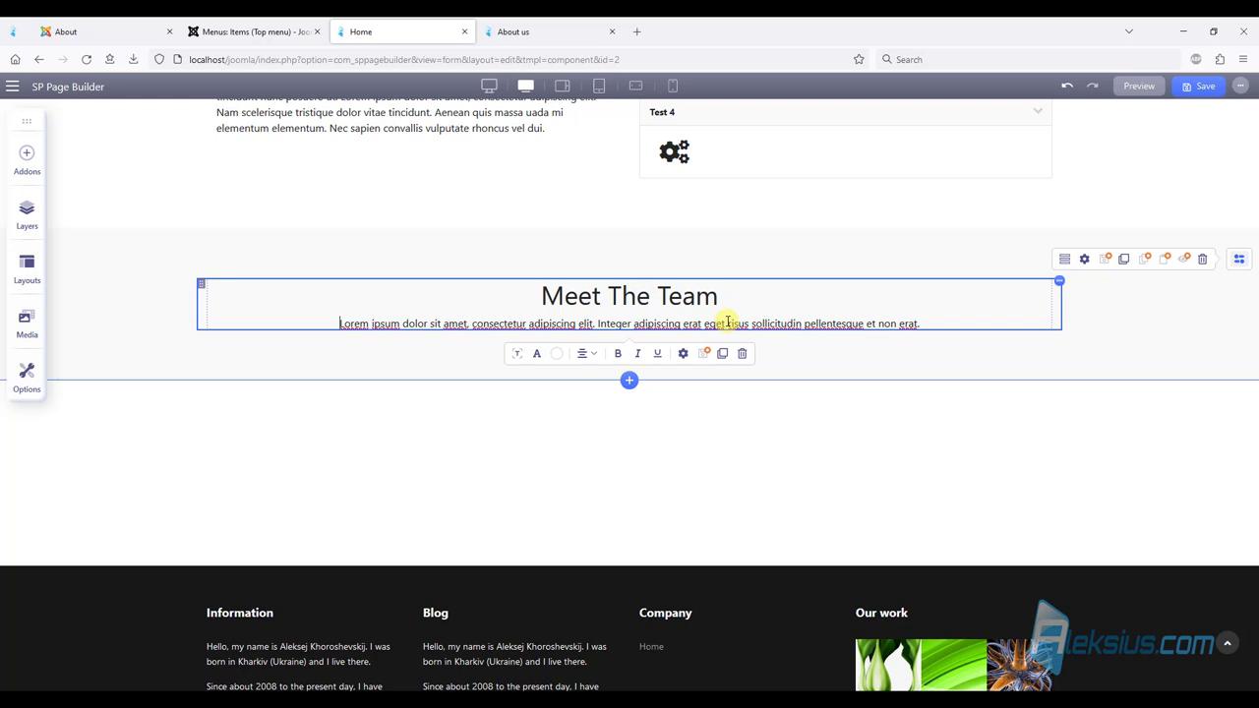
Look at the Helix demo's Meet The Team section for reference.
{"action": "left_click", "coordinate": [138, 32]}
{"action": "scroll", "coordinate": [879, 351], "scroll_direction": "down", "scroll_amount": 3}
{"action": "scroll", "coordinate": [793, 403], "scroll_direction": "up", "scroll_amount": 3}
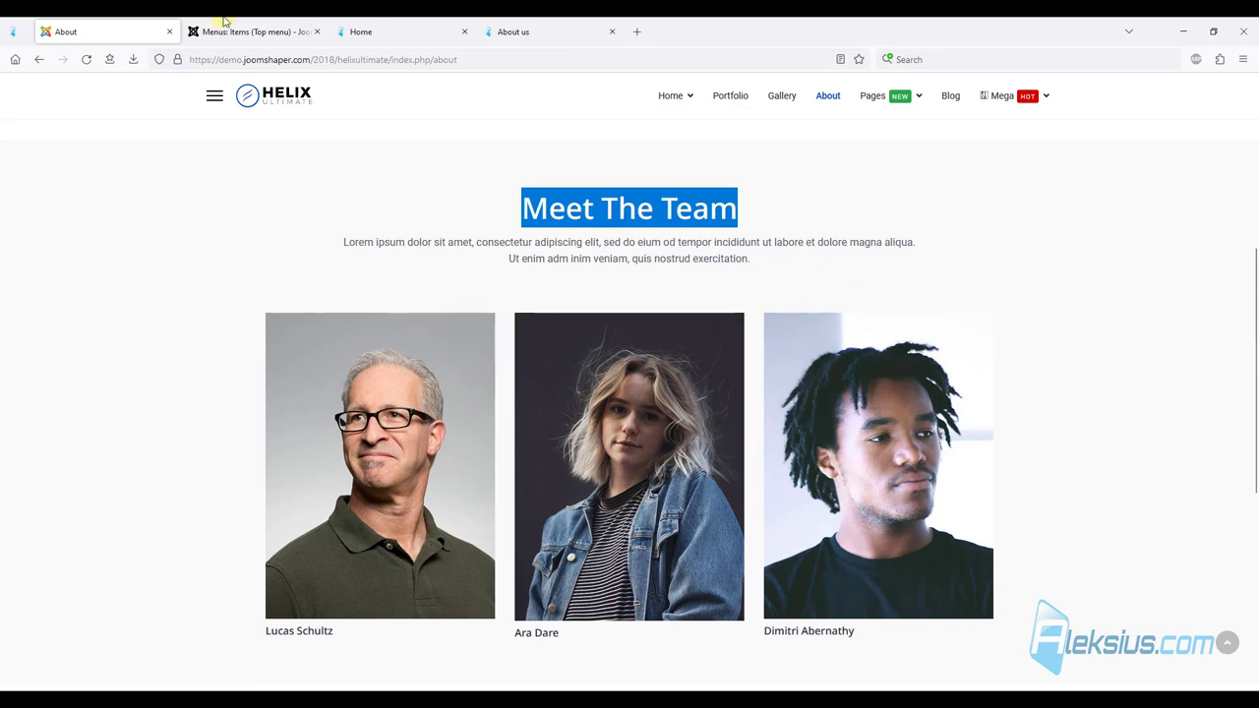
{"action": "left_click", "coordinate": [305, 25]}
{"action": "left_click", "coordinate": [380, 26]}
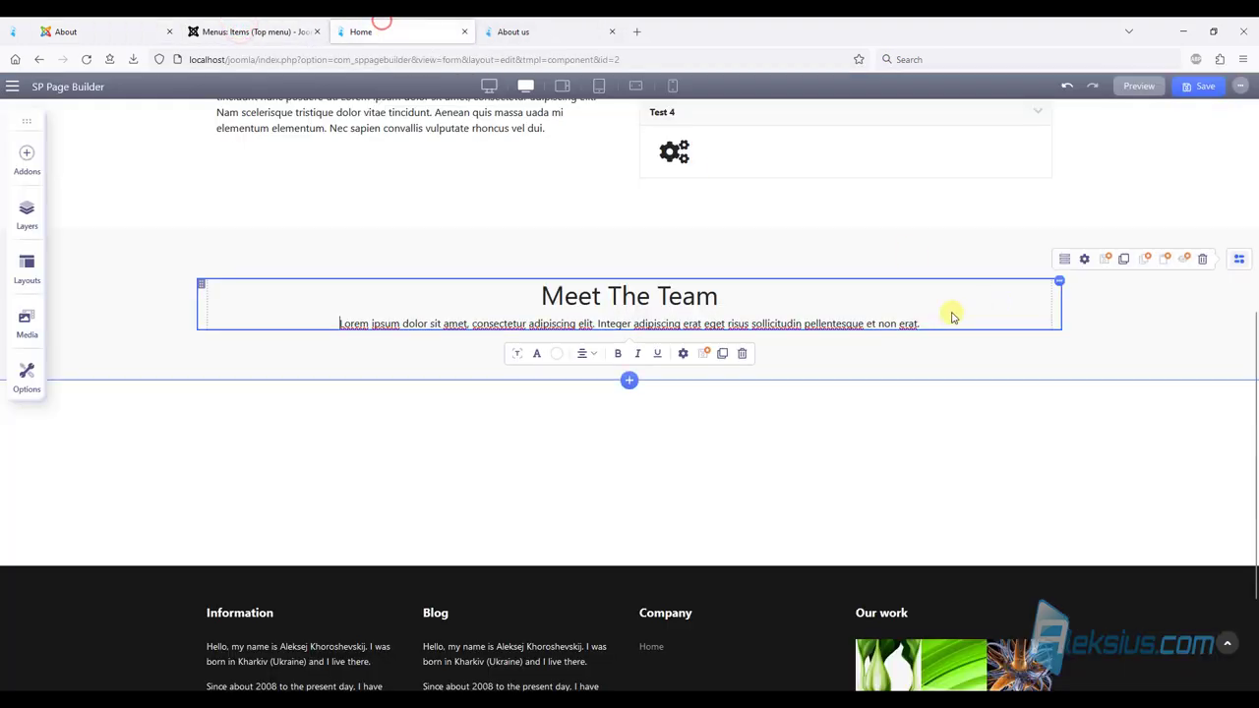
Apply a custom 12+4+4 column layout to the Meet The Team row.
{"action": "left_click", "coordinate": [1063, 261]}
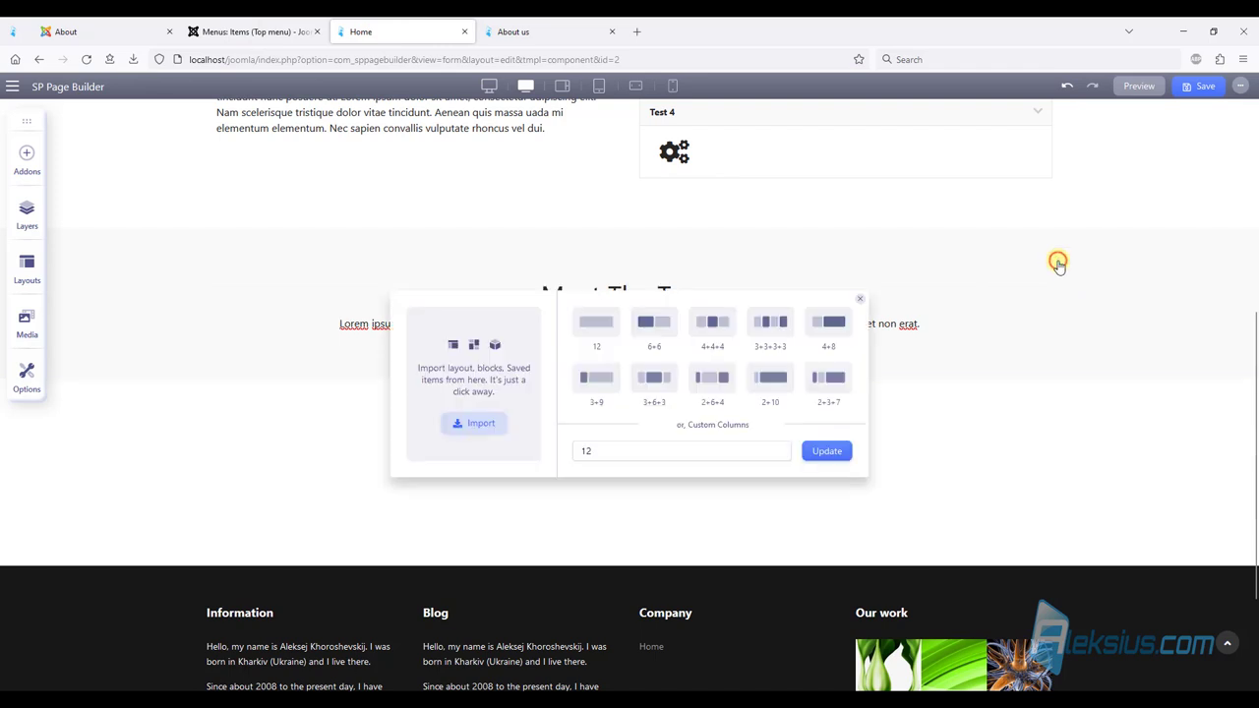
{"action": "type", "text": "+4+4+4"}
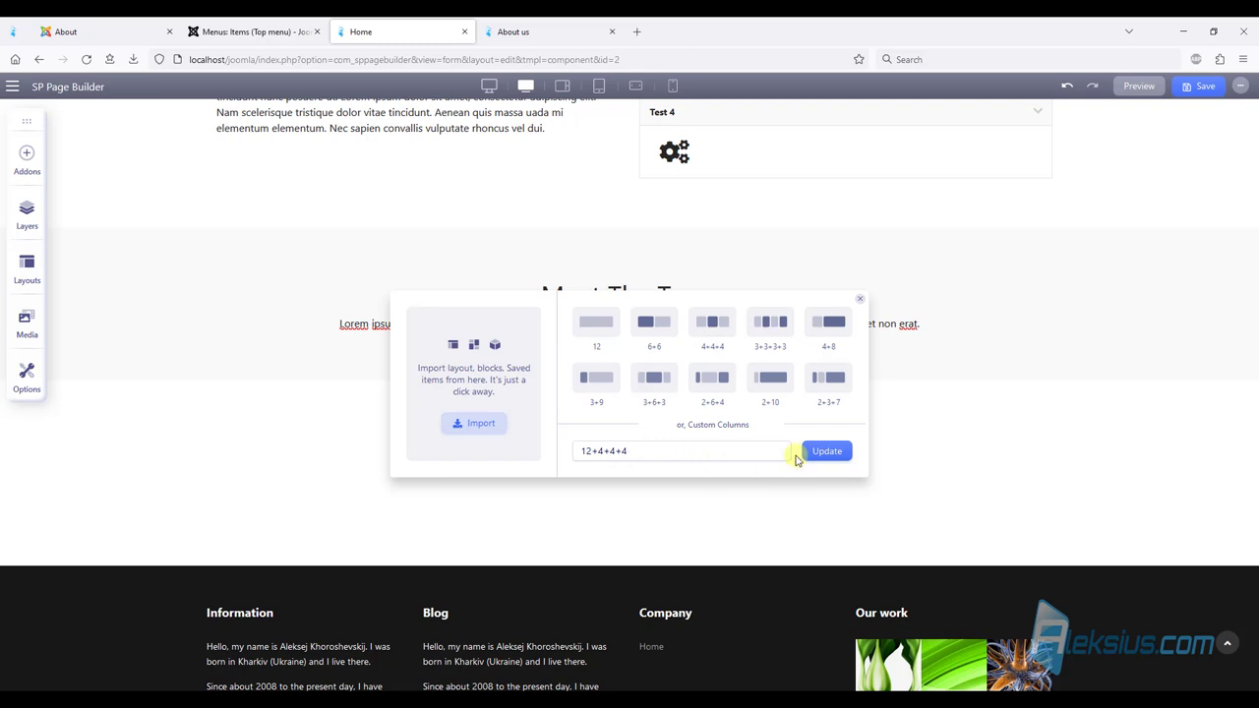
{"action": "left_click", "coordinate": [809, 450]}
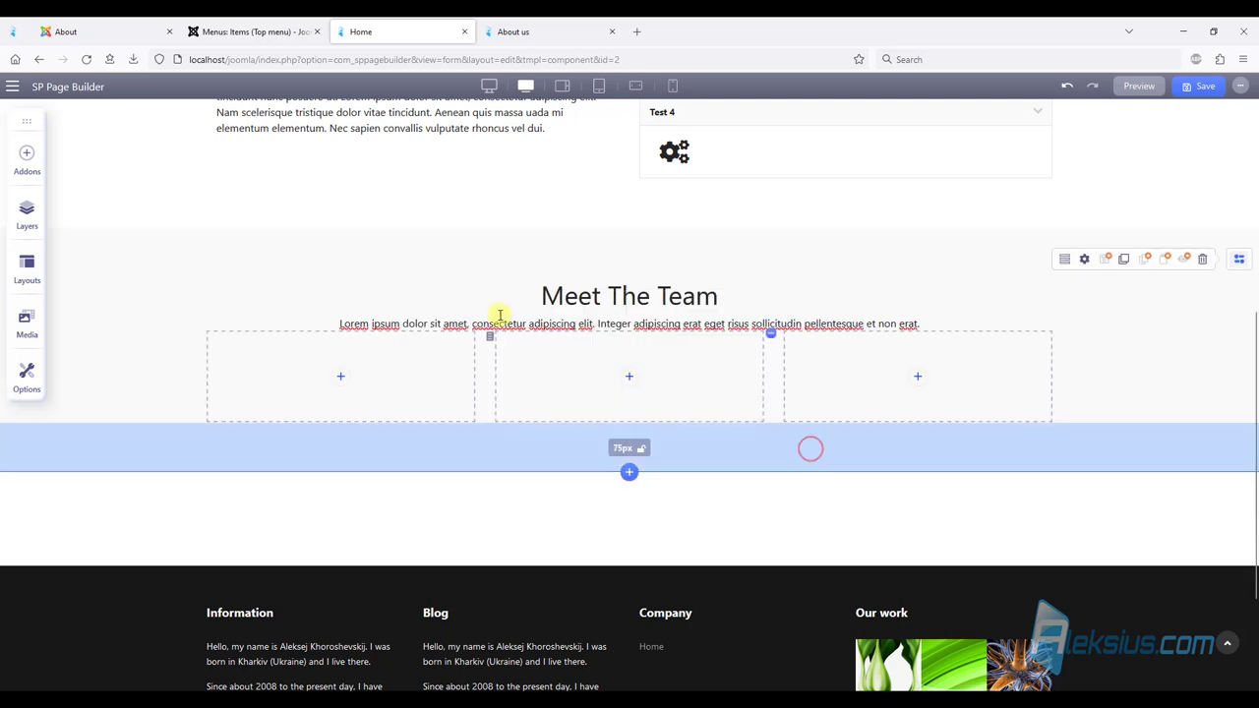
{"action": "left_click", "coordinate": [990, 301]}
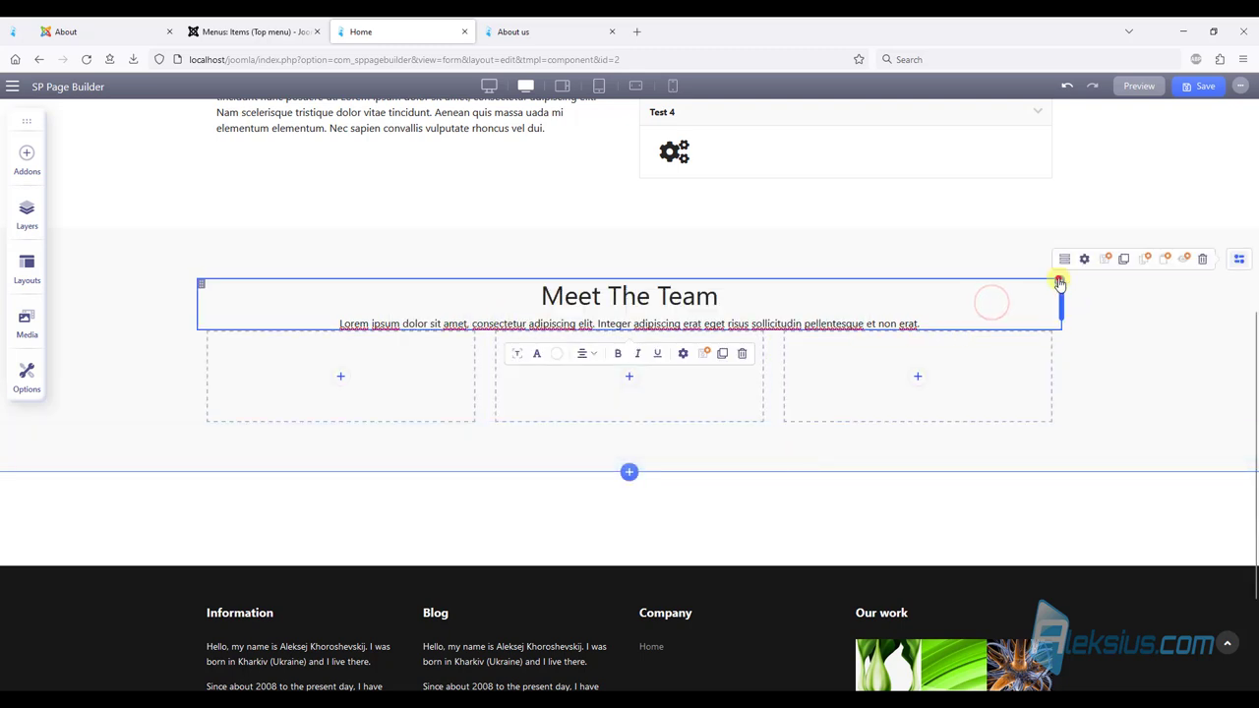
{"action": "left_click", "coordinate": [1060, 282]}
Give the Meet The Team heading column 40px bottom padding, then compare with the Helix demo's team section.
{"action": "left_click", "coordinate": [1028, 372]}
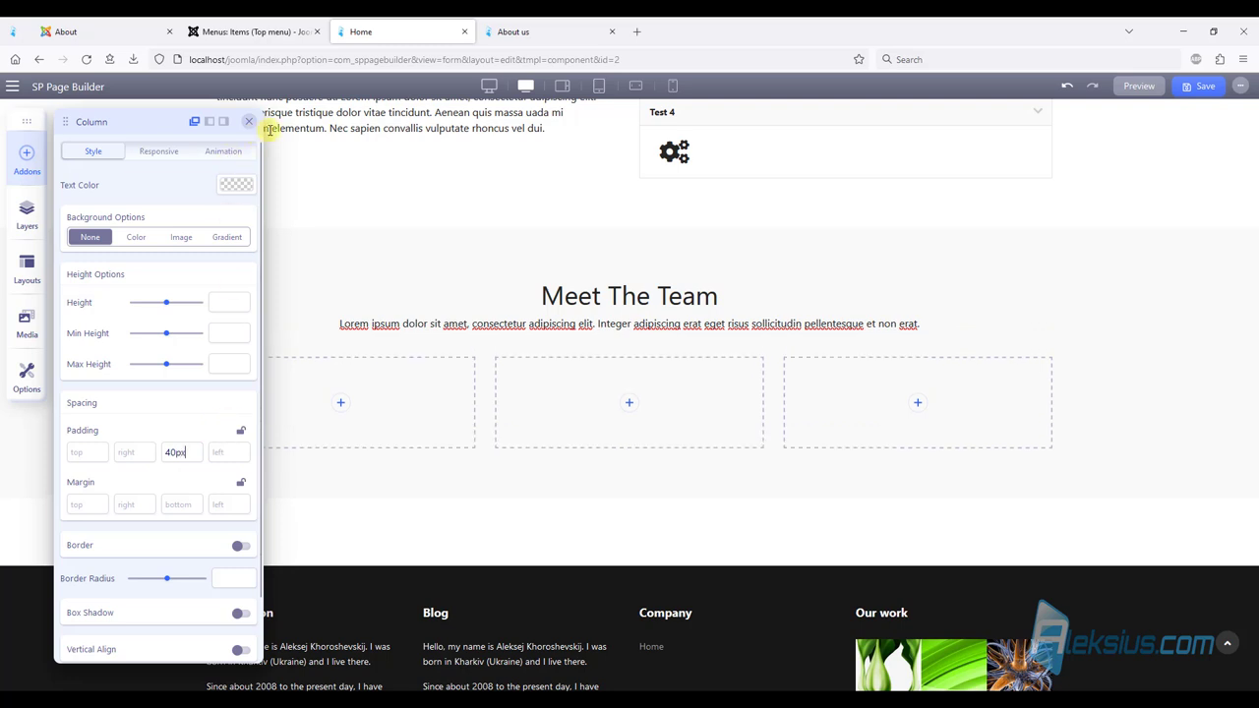
{"action": "mouse_move", "coordinate": [447, 337]}
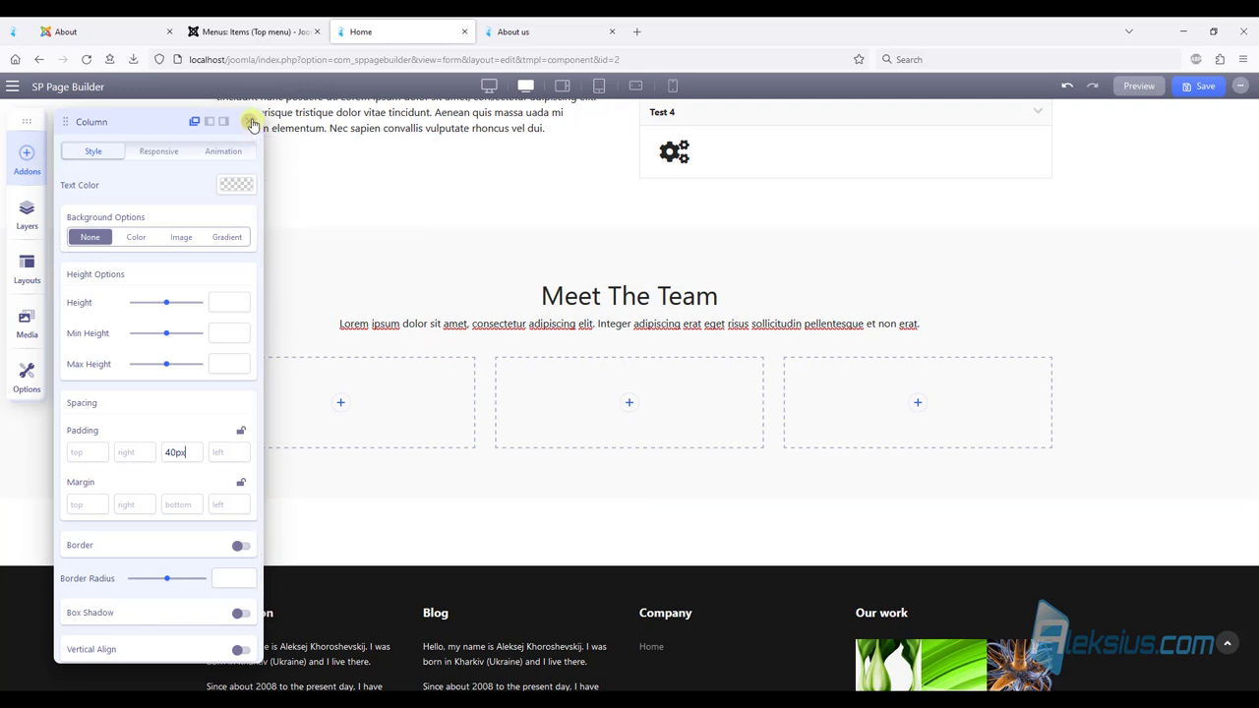
{"action": "left_click", "coordinate": [252, 121]}
{"action": "left_click", "coordinate": [98, 30]}
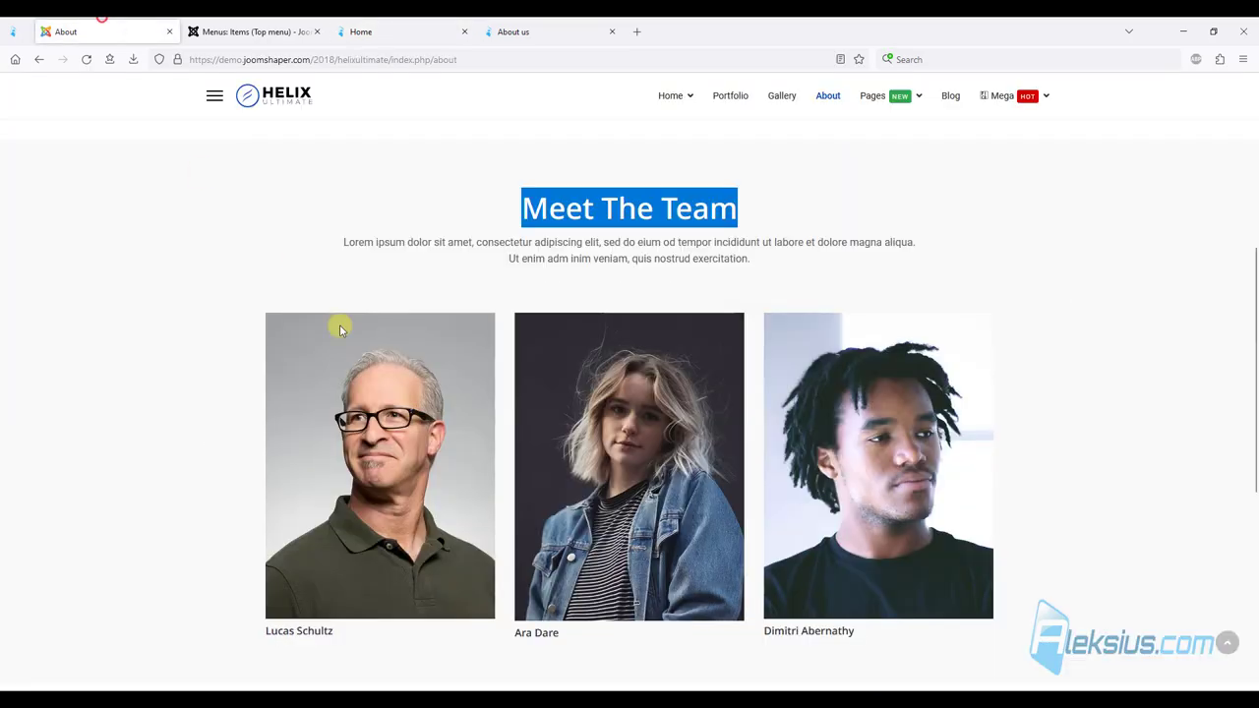
{"action": "scroll", "coordinate": [386, 318], "scroll_direction": "down", "scroll_amount": 1}
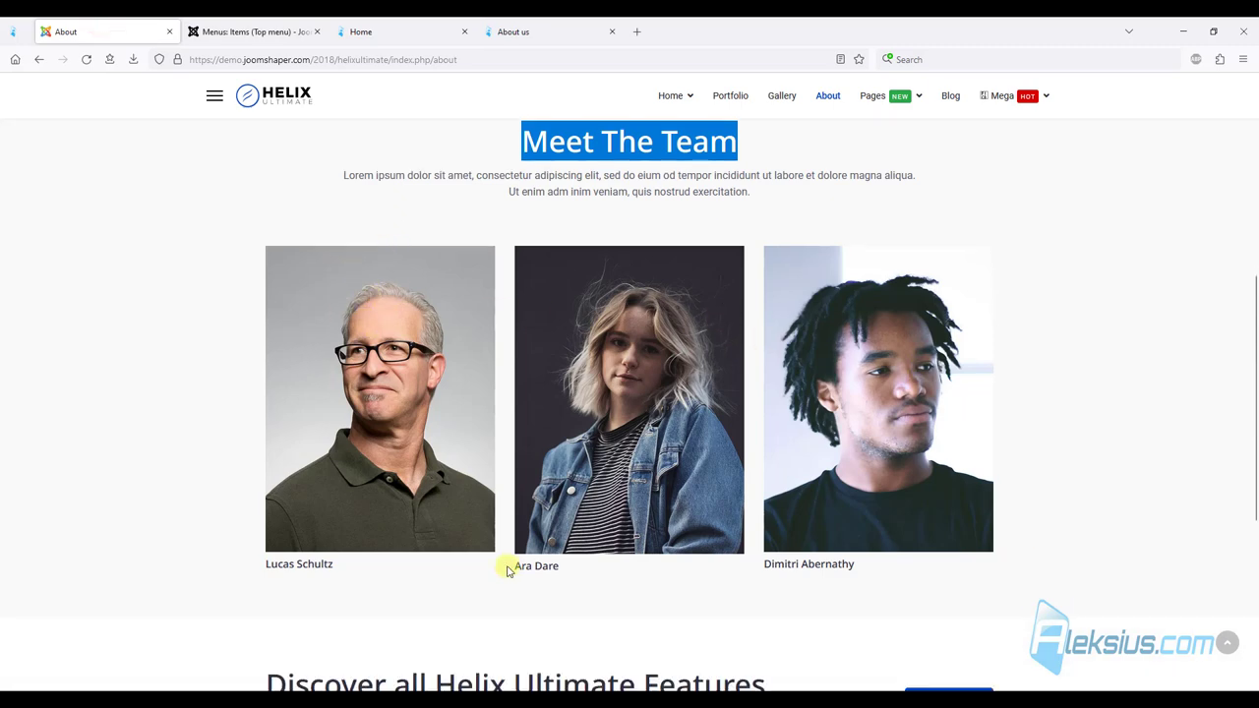
Place an Image addon in the first team column and clear its placeholder image.
{"action": "left_click", "coordinate": [403, 31]}
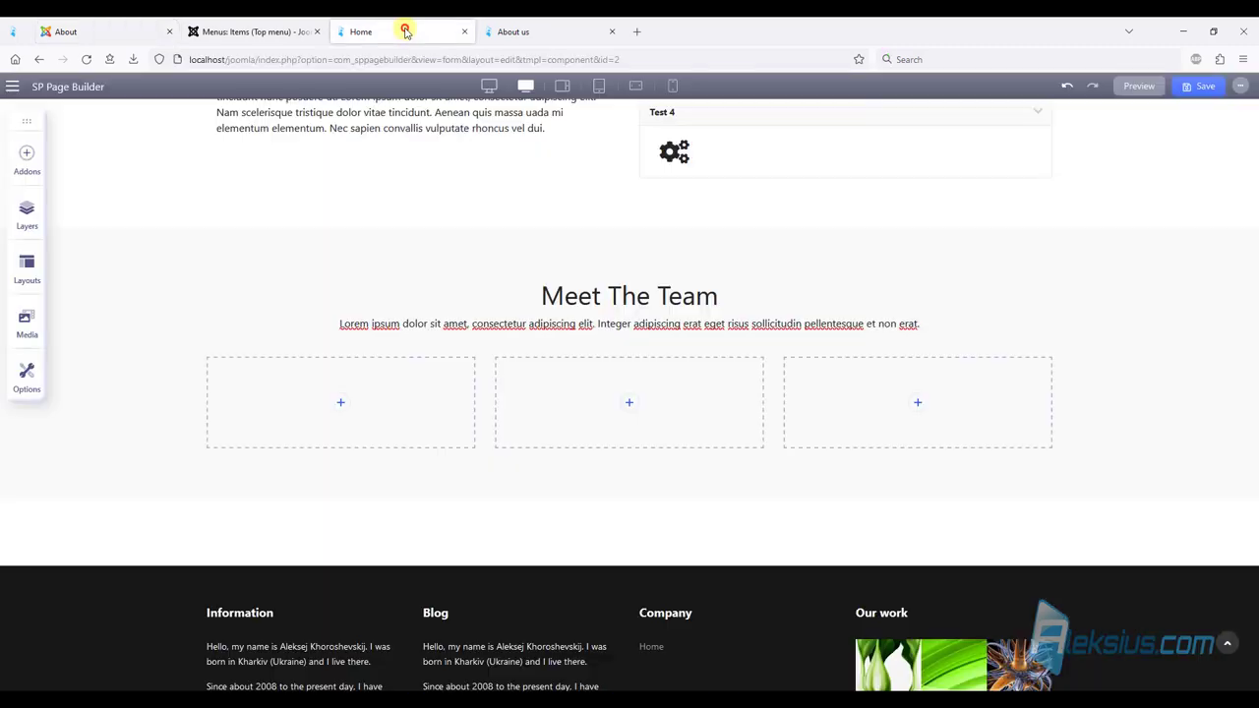
{"action": "left_click", "coordinate": [341, 406]}
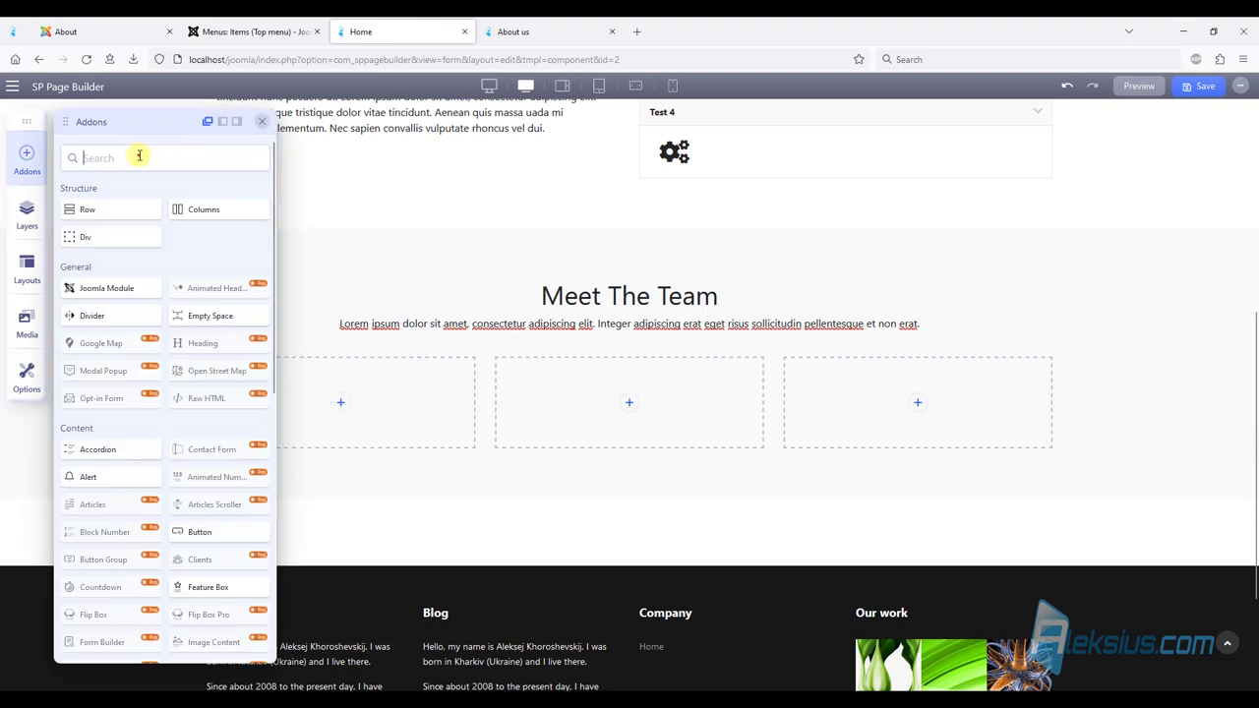
{"action": "type", "text": "ima"}
{"action": "left_click_drag", "start_coordinate": [106, 325], "coordinate": [338, 404]}
{"action": "left_click", "coordinate": [272, 595]}
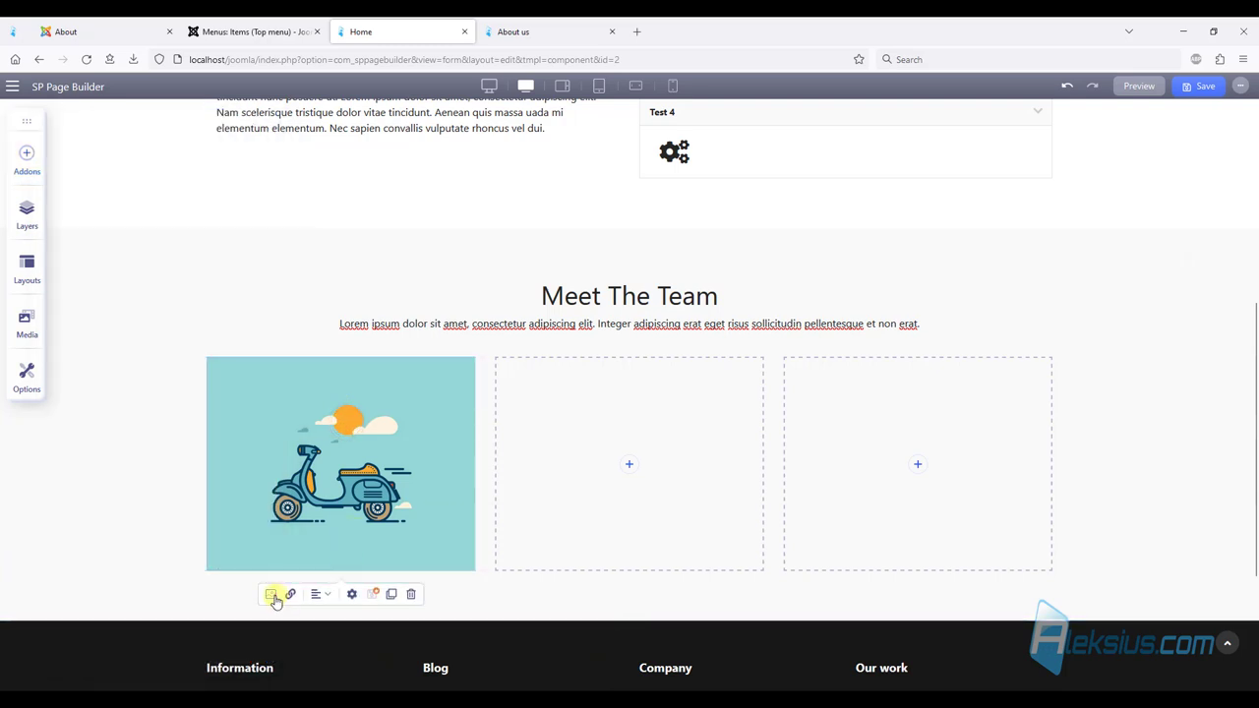
{"action": "left_click", "coordinate": [342, 384]}
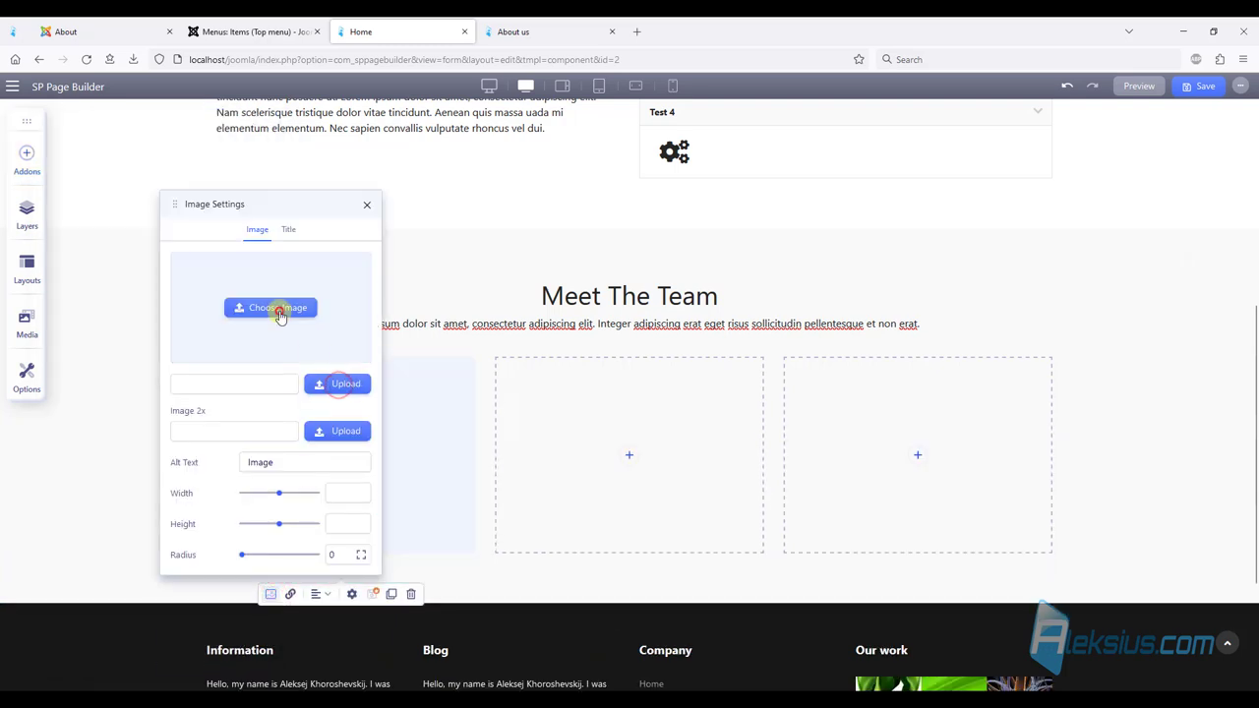
Upload the three person photos to the Media Manager and insert person1.jpg.
{"action": "left_click", "coordinate": [279, 309]}
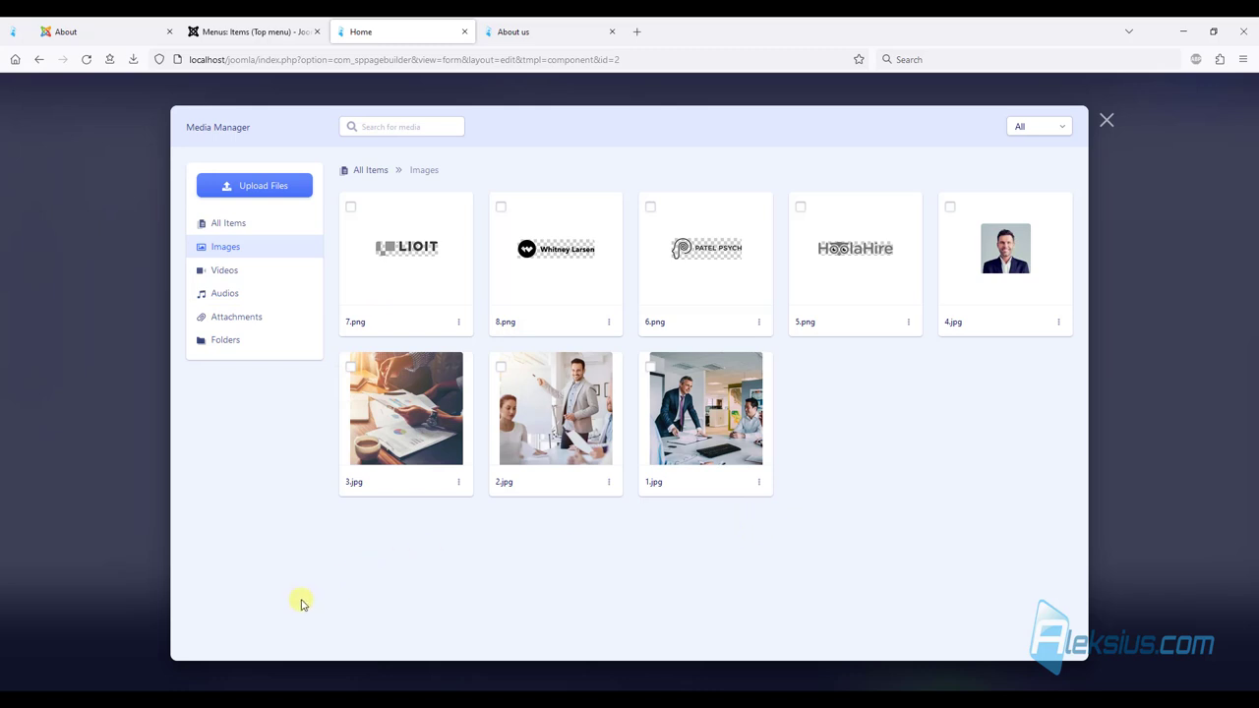
{"action": "key", "text": "alt+Tab"}
{"action": "left_click", "coordinate": [1153, 235]}
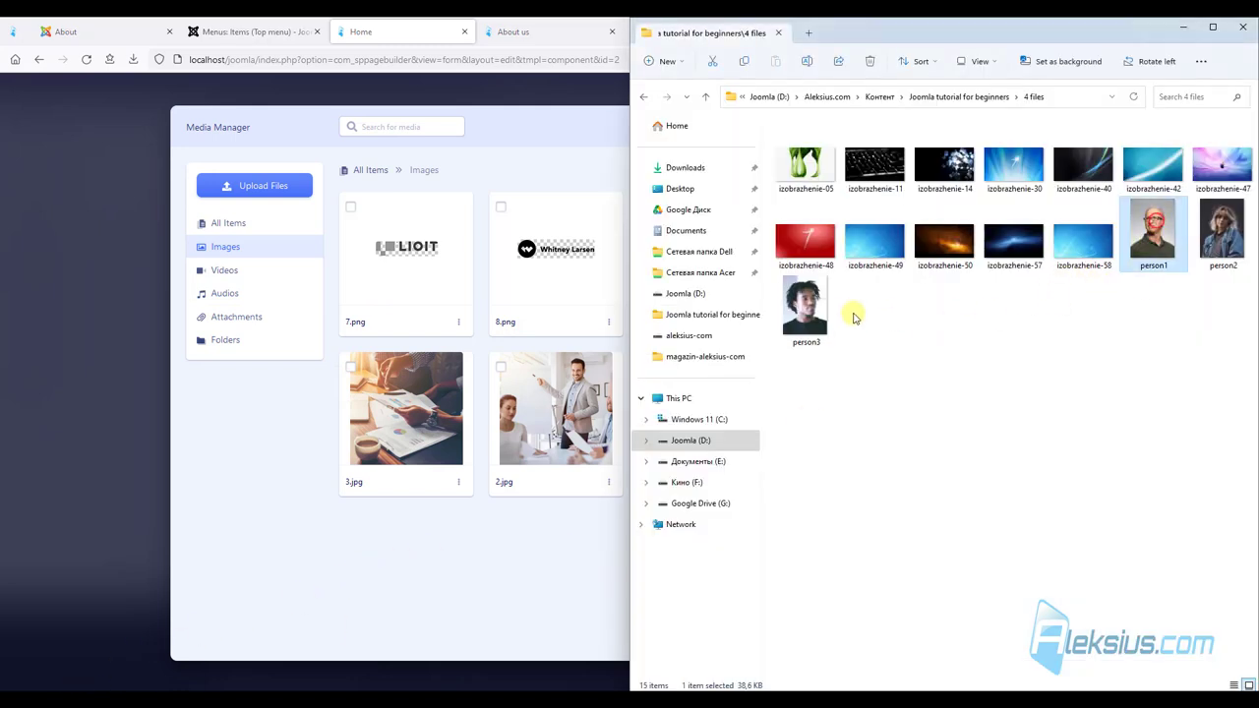
{"action": "left_click", "coordinate": [816, 311], "text": "shift"}
{"action": "left_click_drag", "start_coordinate": [816, 309], "coordinate": [510, 531]}
{"action": "left_click", "coordinate": [535, 126]}
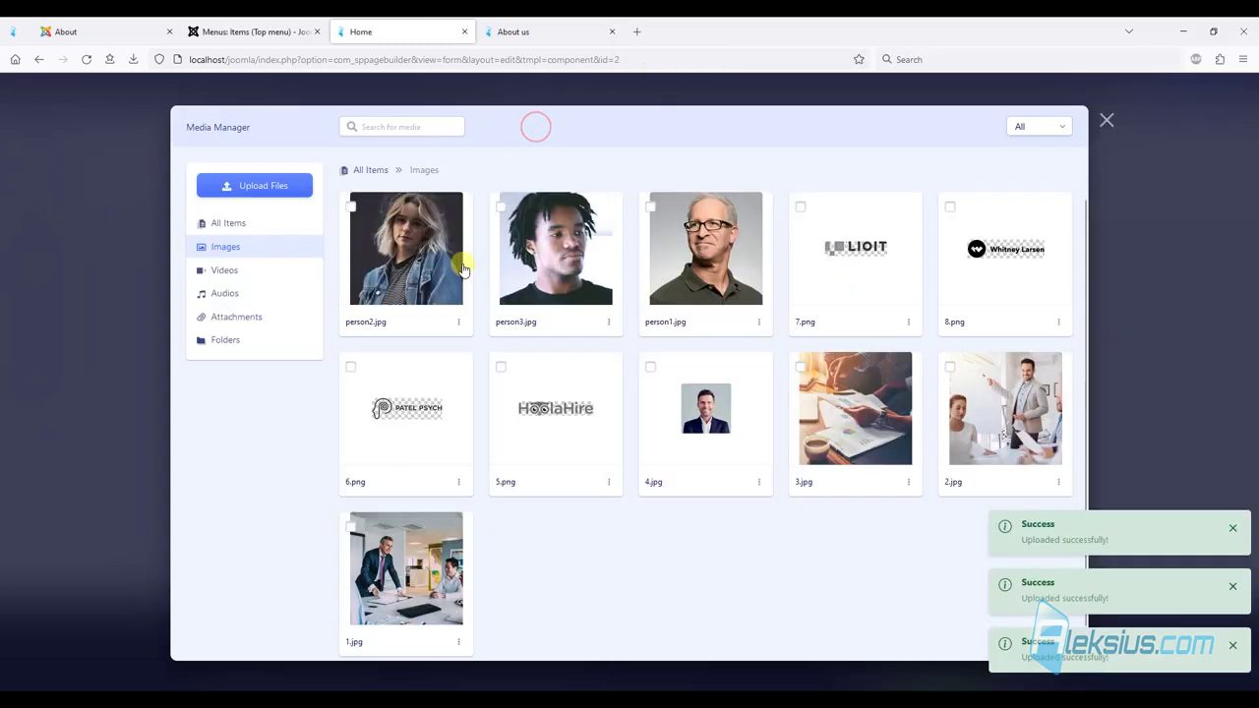
{"action": "left_click", "coordinate": [686, 232]}
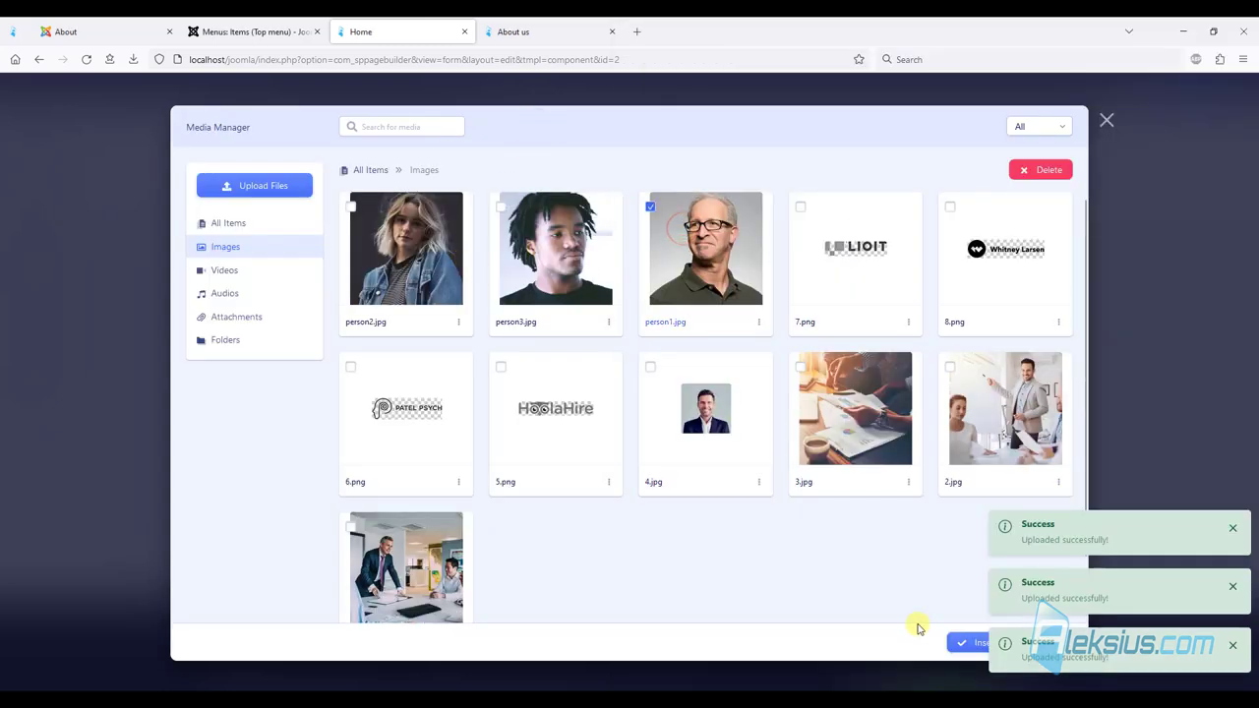
{"action": "left_click", "coordinate": [959, 646]}
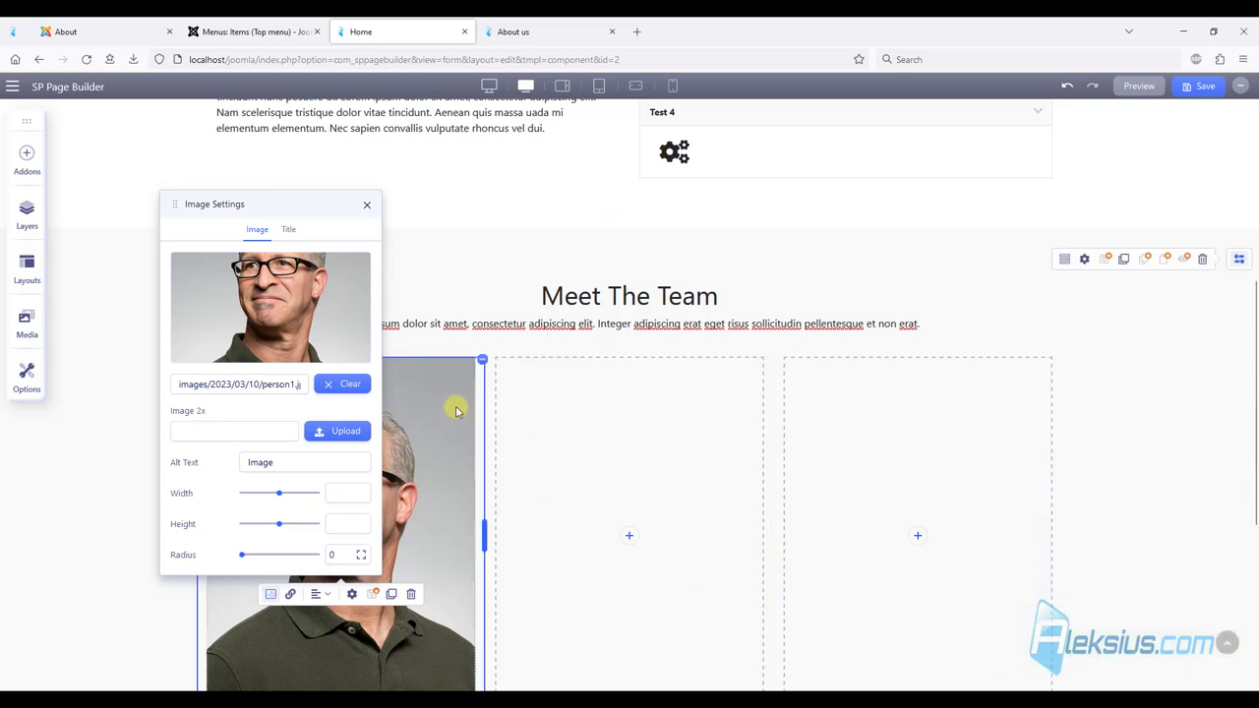
Title the first team photo with the member's name in 16px type.
{"action": "left_click", "coordinate": [288, 229]}
{"action": "left_click", "coordinate": [235, 413]}
{"action": "left_click", "coordinate": [331, 368]}
{"action": "left_click", "coordinate": [191, 507]}
{"action": "type", "text": "16"}
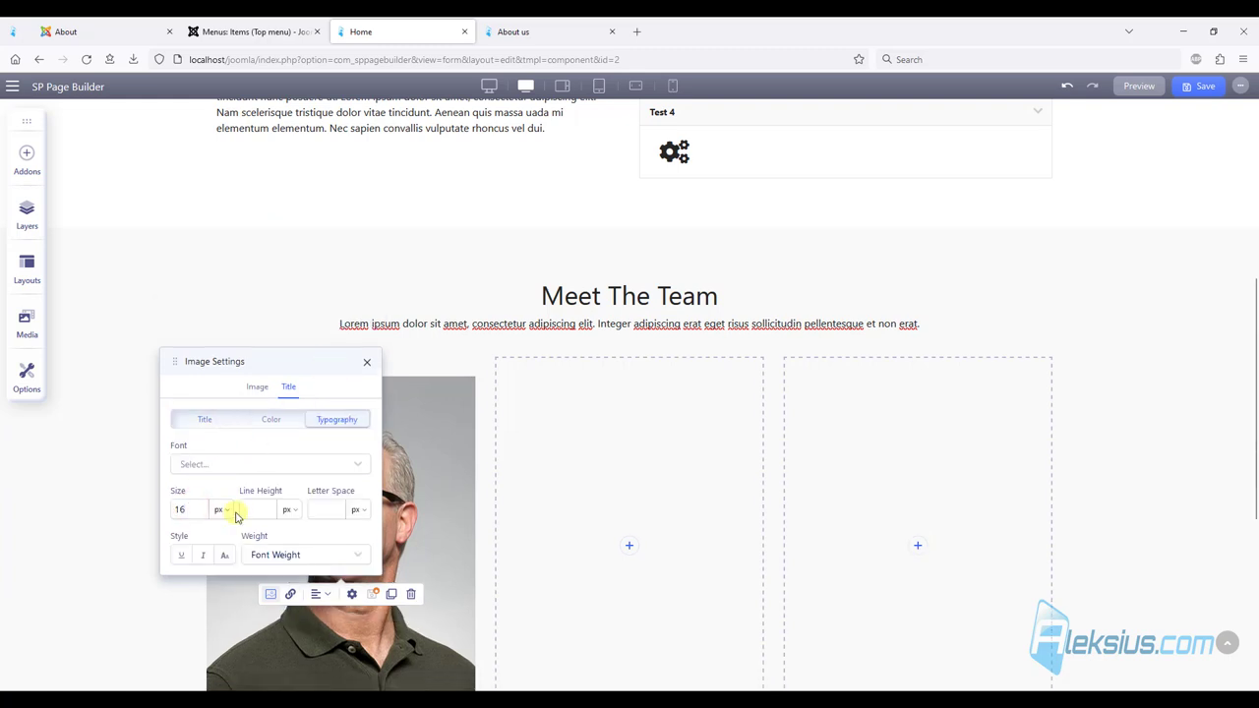
{"action": "left_click", "coordinate": [253, 462]}
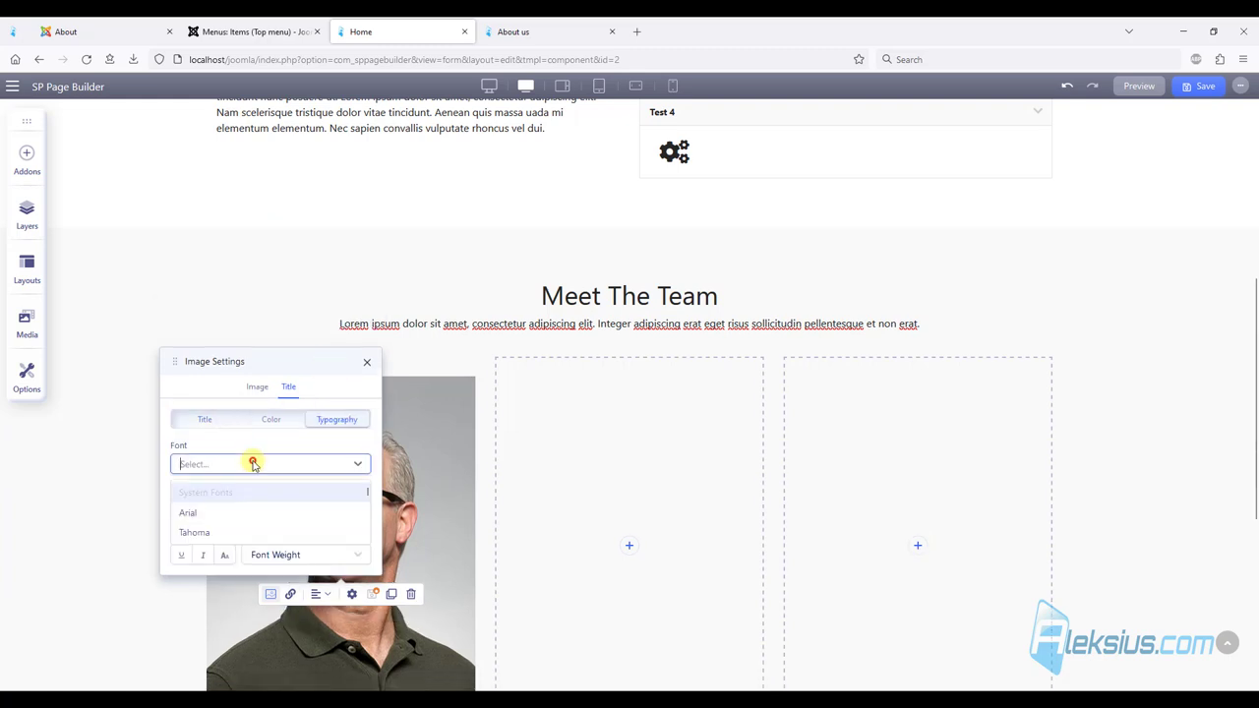
{"action": "left_click", "coordinate": [334, 375]}
{"action": "scroll", "coordinate": [505, 334], "scroll_direction": "down", "scroll_amount": 2}
{"action": "left_click_drag", "start_coordinate": [277, 316], "coordinate": [267, 239]}
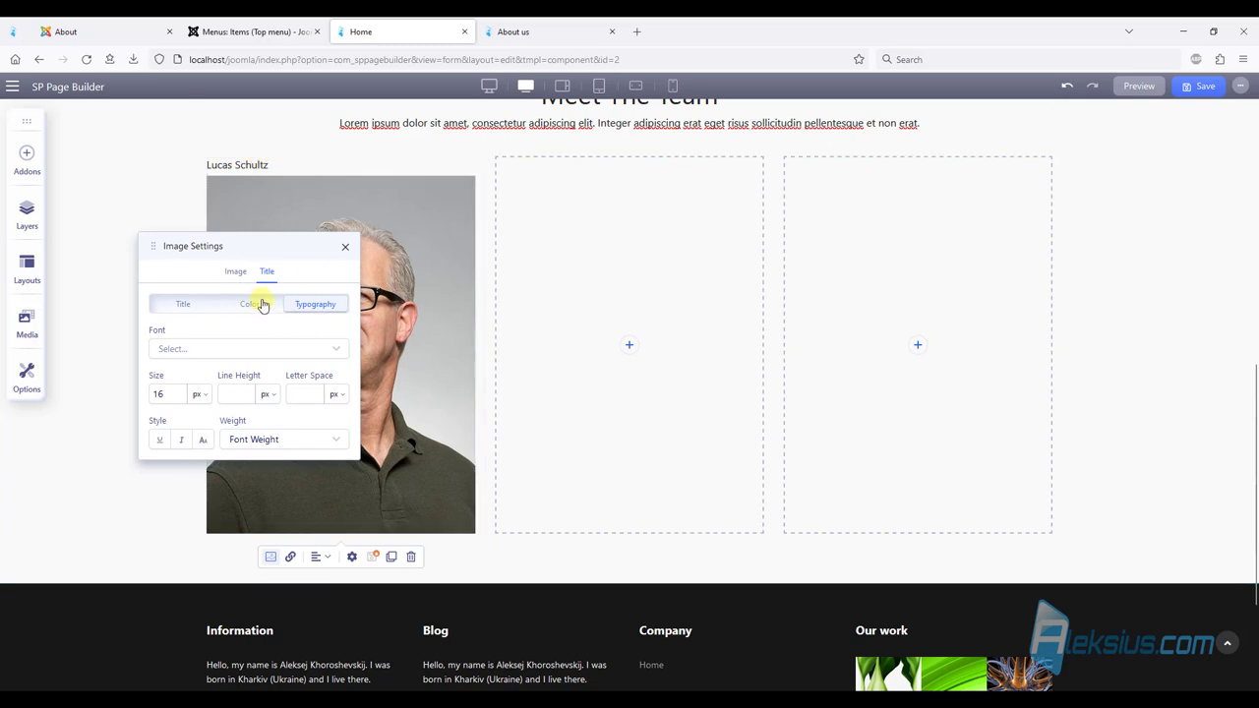
Position the name caption below the image and centre-align it.
{"action": "left_click", "coordinate": [172, 305]}
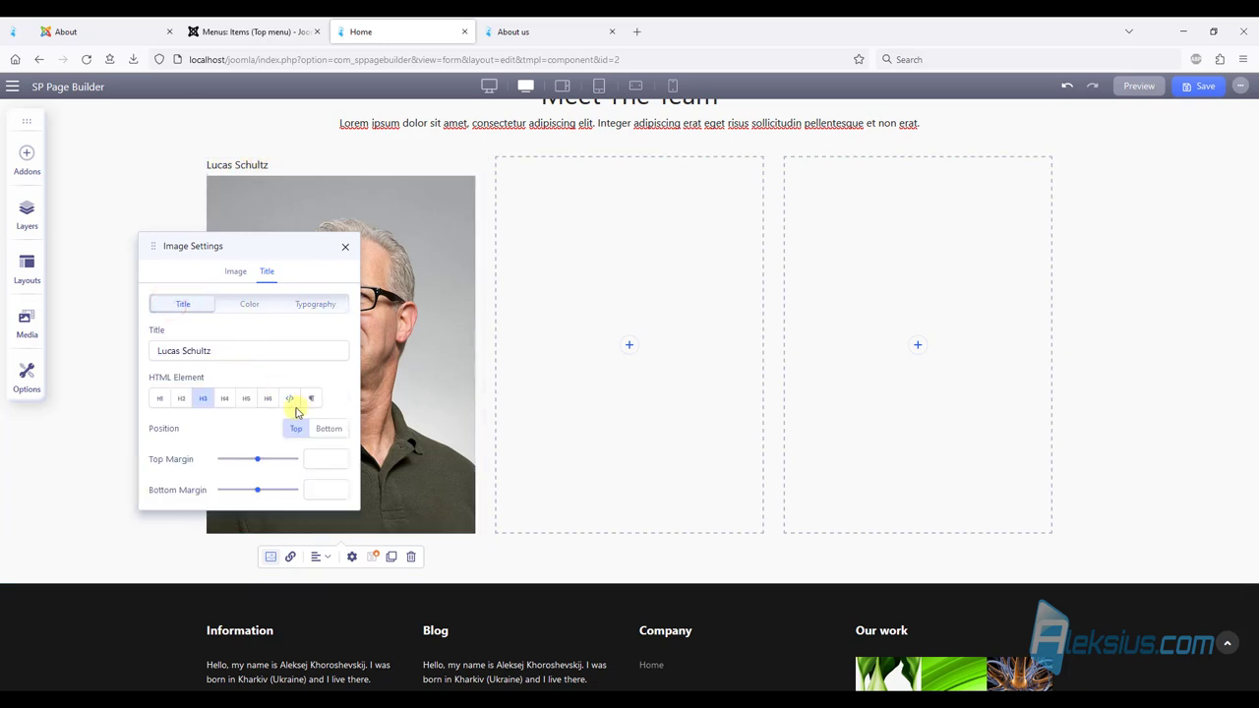
{"action": "left_click", "coordinate": [325, 428]}
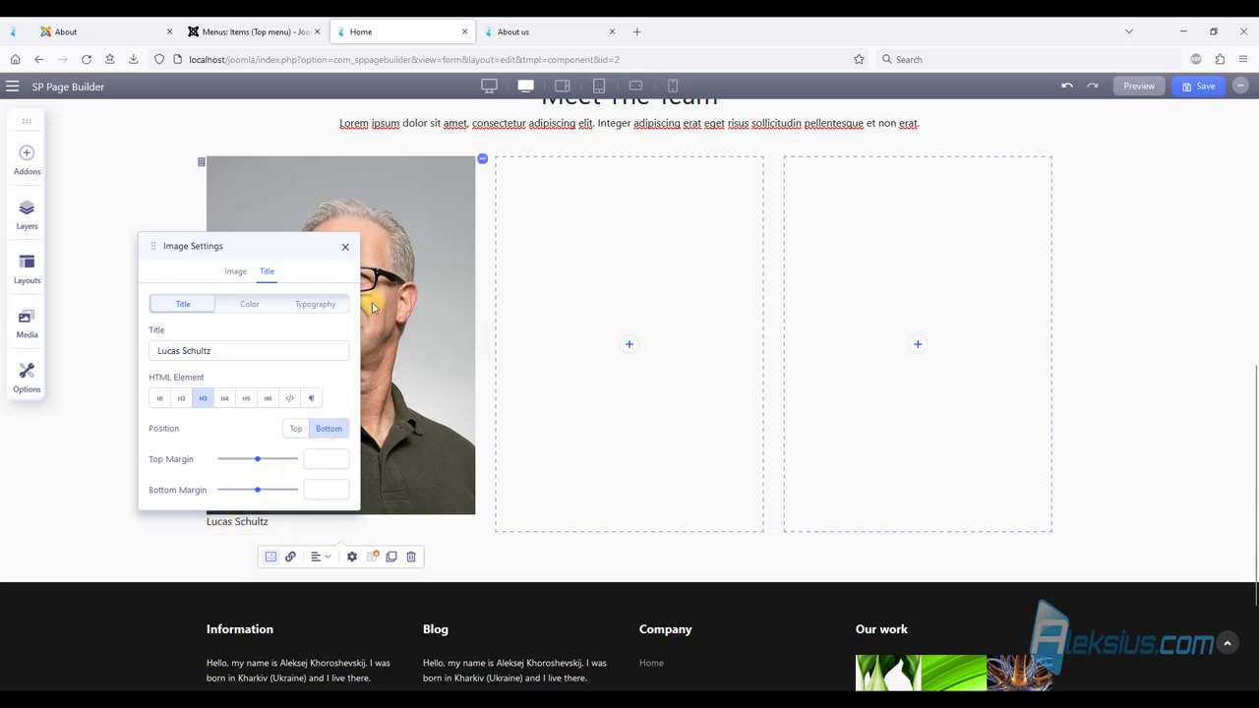
{"action": "left_click", "coordinate": [345, 246]}
{"action": "left_click", "coordinate": [325, 557]}
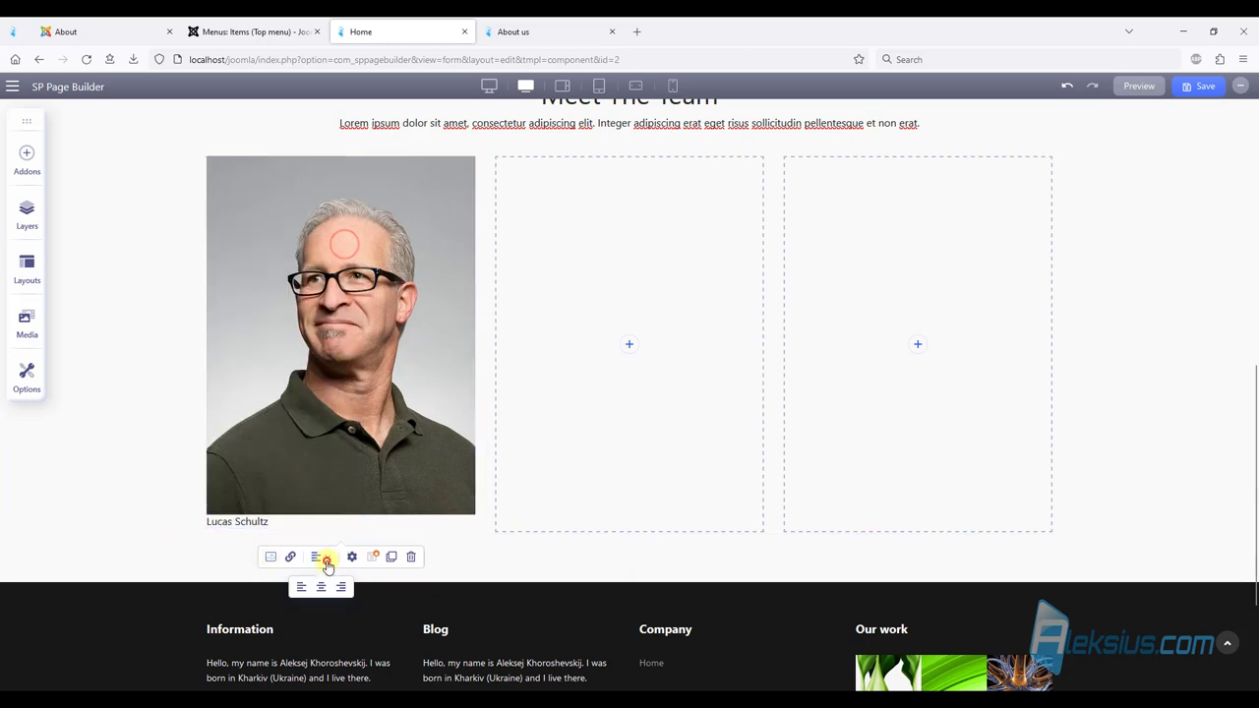
{"action": "left_click", "coordinate": [325, 587]}
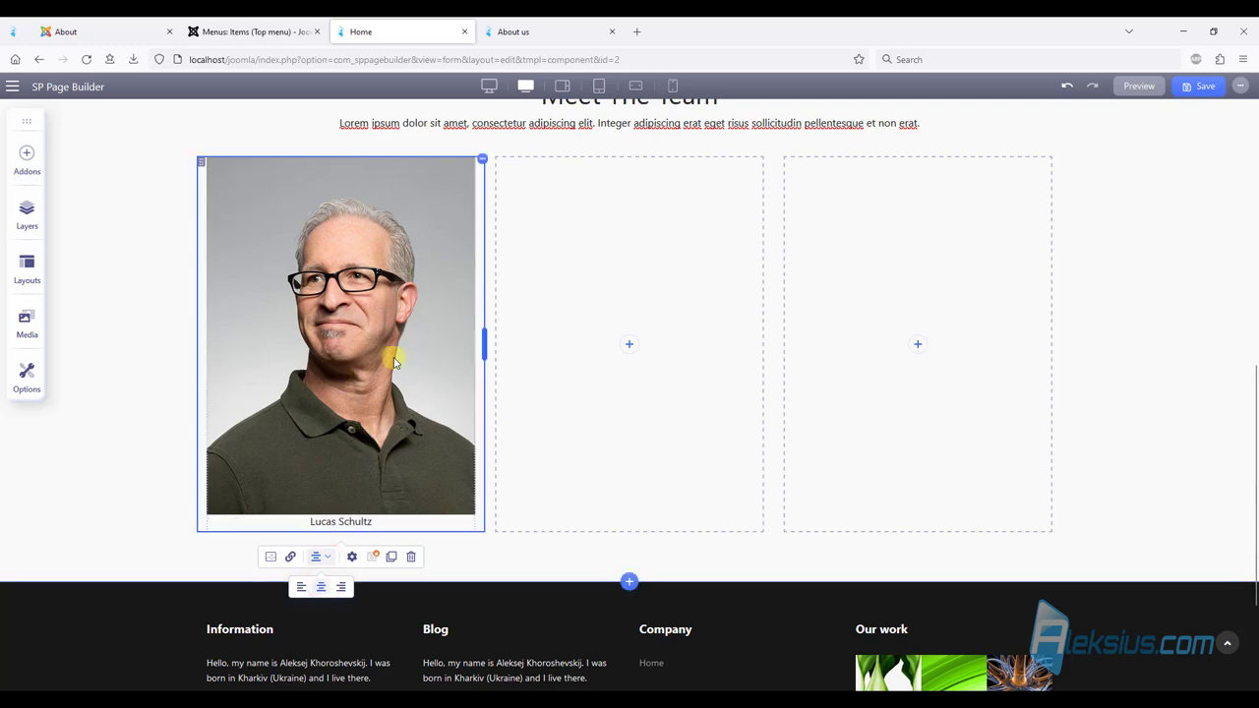
Duplicate the first team photo into the middle and third columns.
{"action": "right_click", "coordinate": [437, 189]}
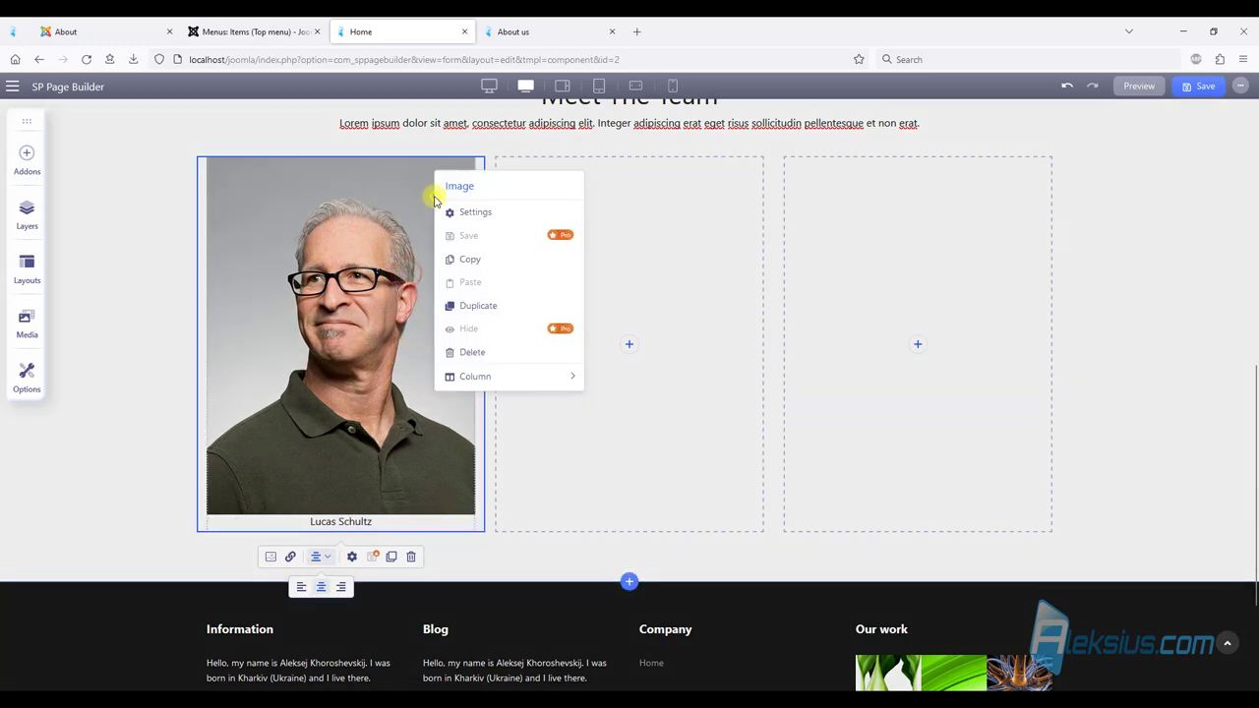
{"action": "left_click", "coordinate": [485, 307]}
{"action": "left_click_drag", "start_coordinate": [227, 550], "coordinate": [715, 306]}
{"action": "right_click", "coordinate": [715, 306]}
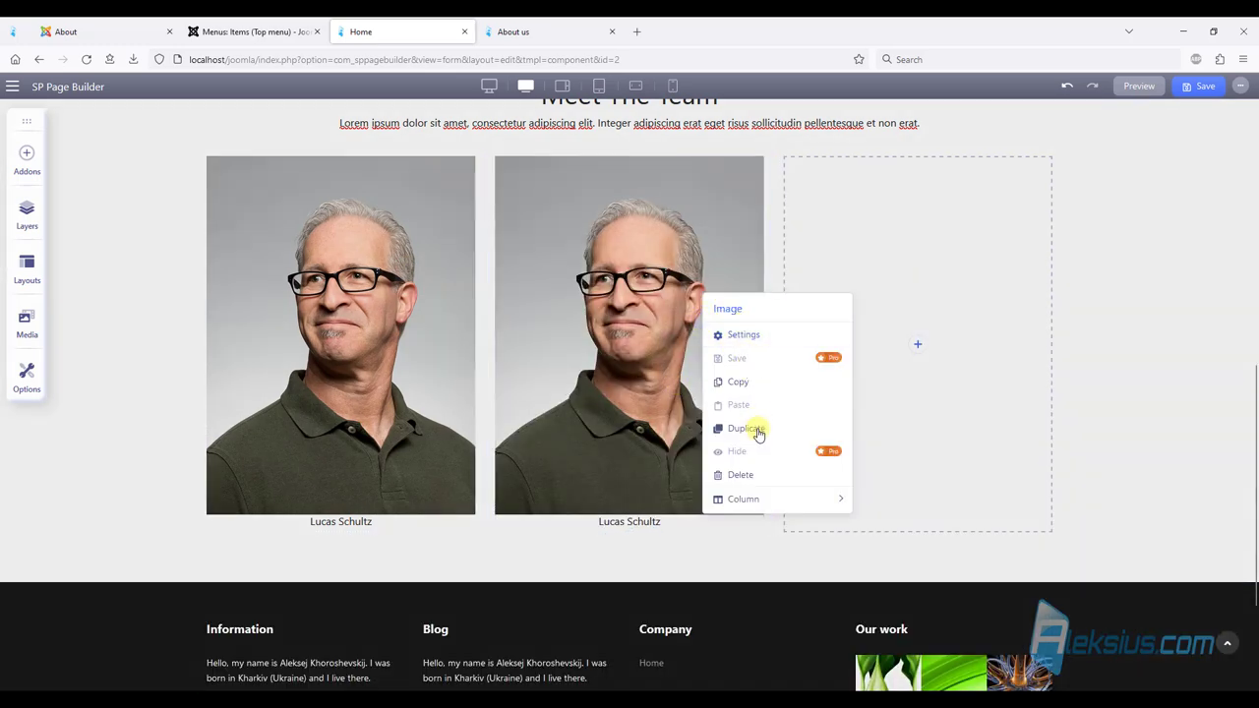
{"action": "left_click", "coordinate": [757, 433]}
{"action": "left_click_drag", "start_coordinate": [541, 590], "coordinate": [914, 251]}
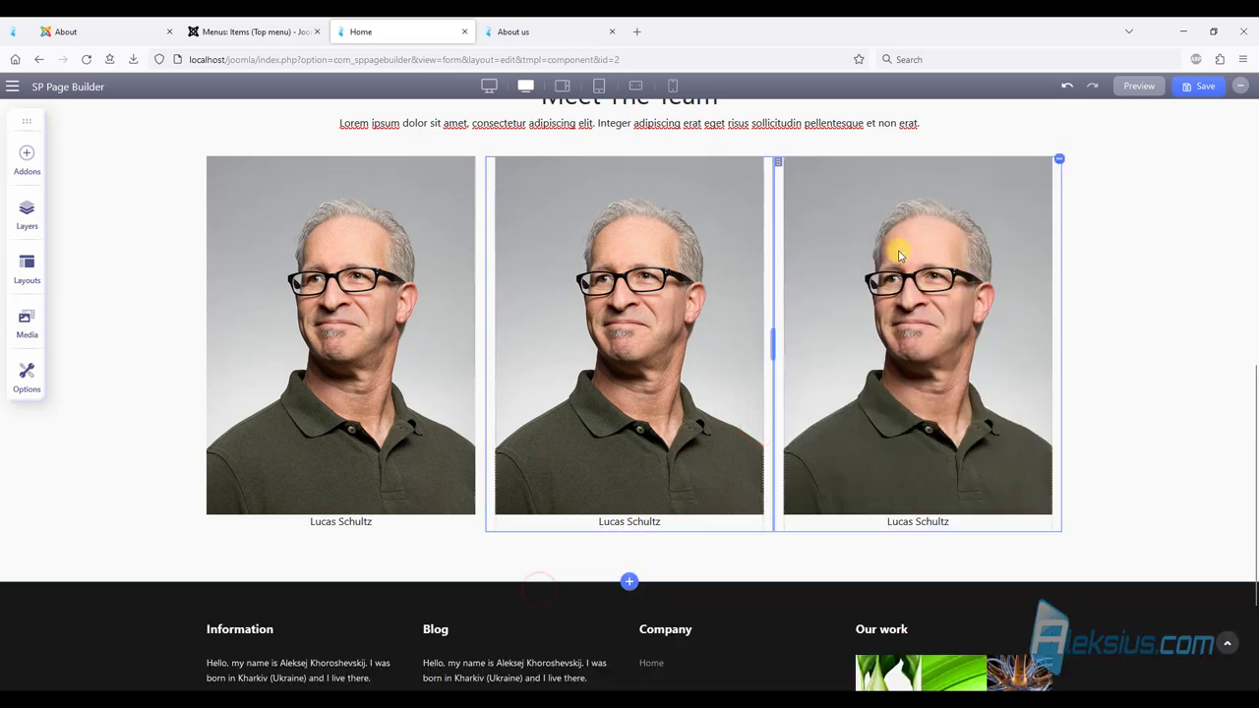
Replace the middle column's photo with person2.jpg.
{"action": "left_click", "coordinate": [686, 254]}
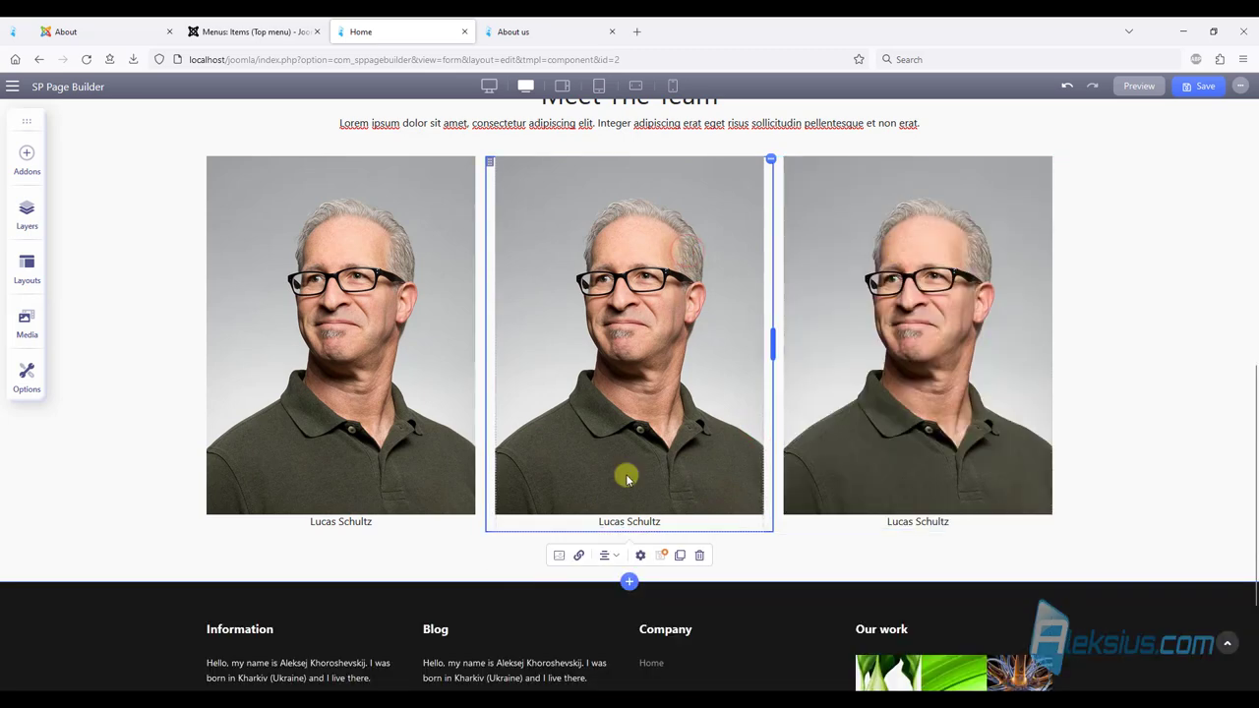
{"action": "left_click", "coordinate": [558, 555]}
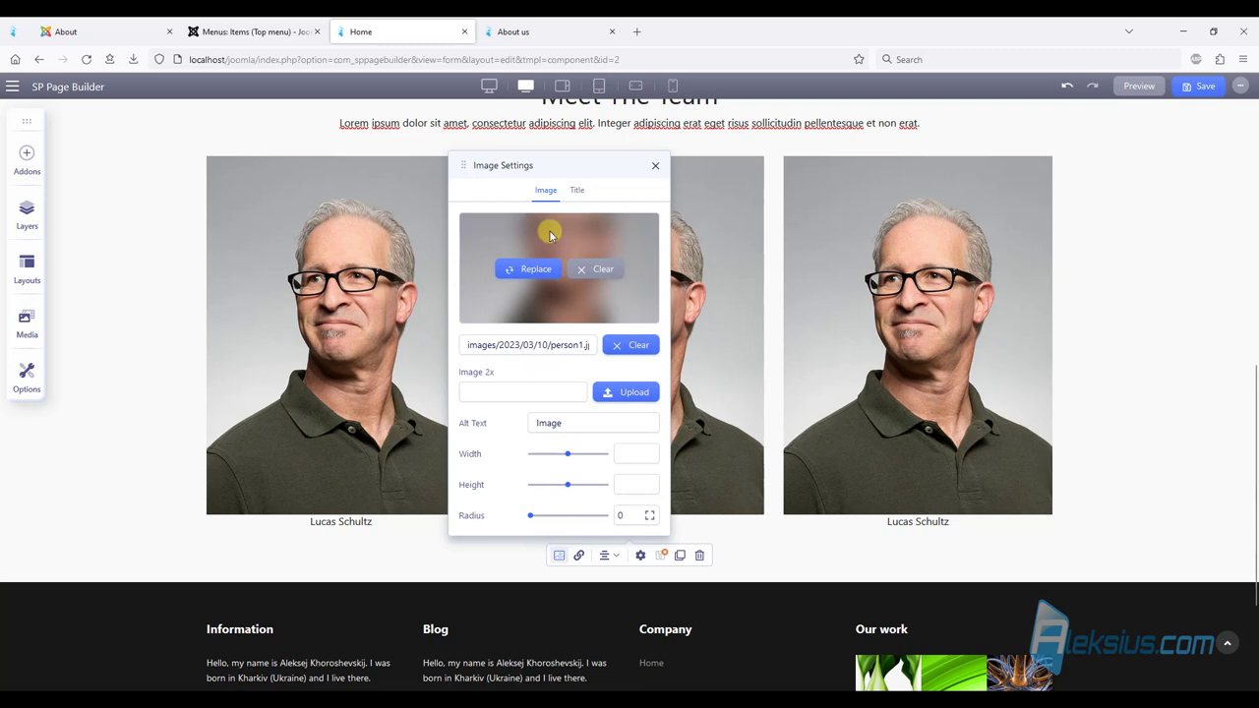
{"action": "left_click", "coordinate": [603, 269]}
{"action": "left_click", "coordinate": [562, 274]}
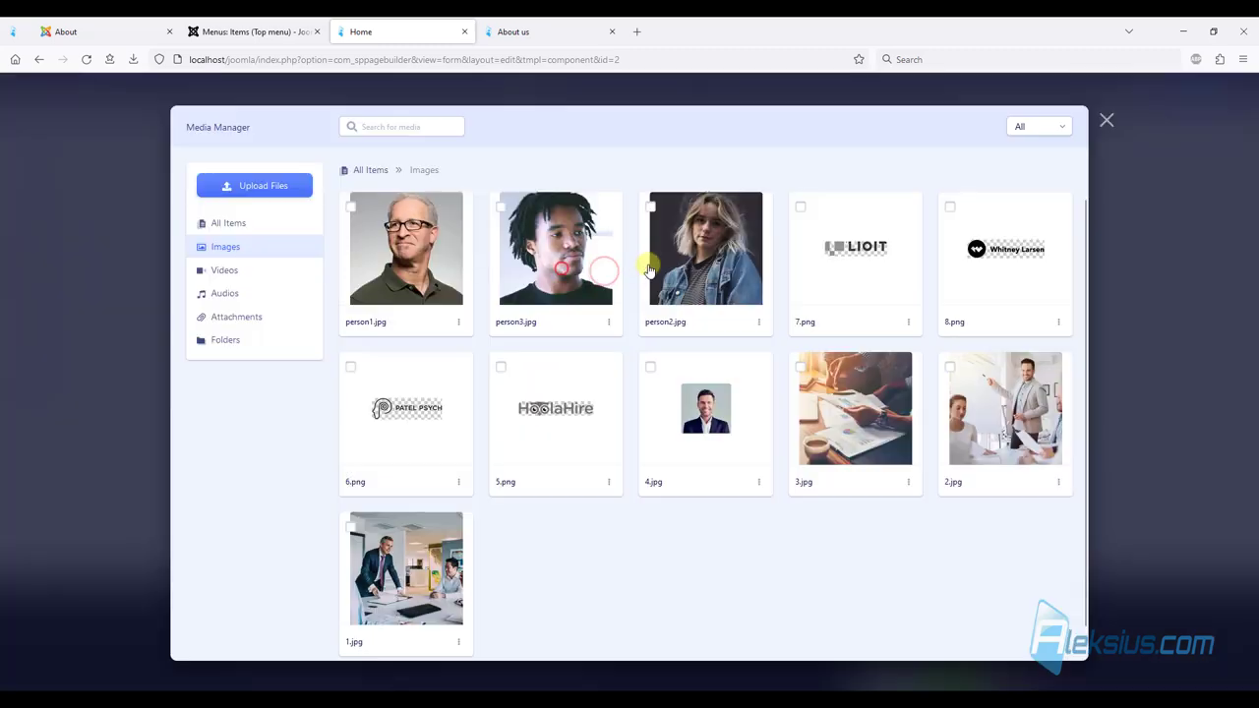
{"action": "left_click", "coordinate": [440, 294]}
{"action": "left_click", "coordinate": [679, 268]}
{"action": "left_click", "coordinate": [750, 285]}
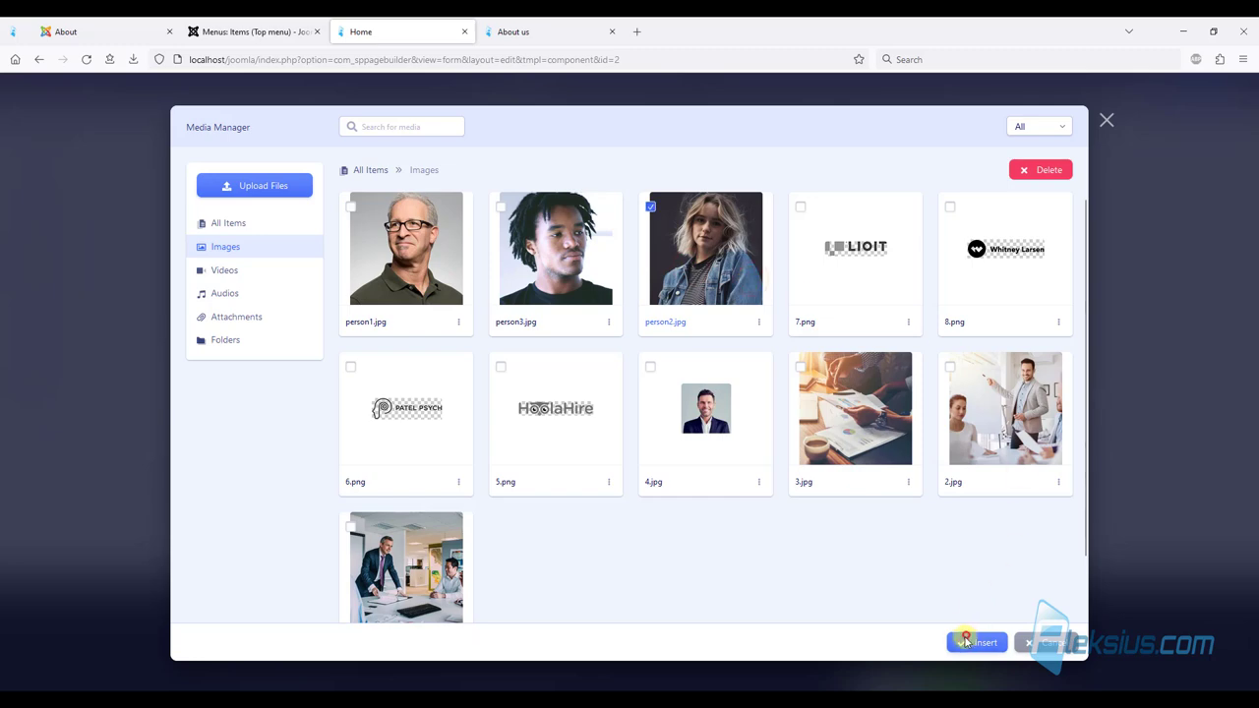
{"action": "left_click", "coordinate": [967, 641]}
{"action": "left_click", "coordinate": [581, 189]}
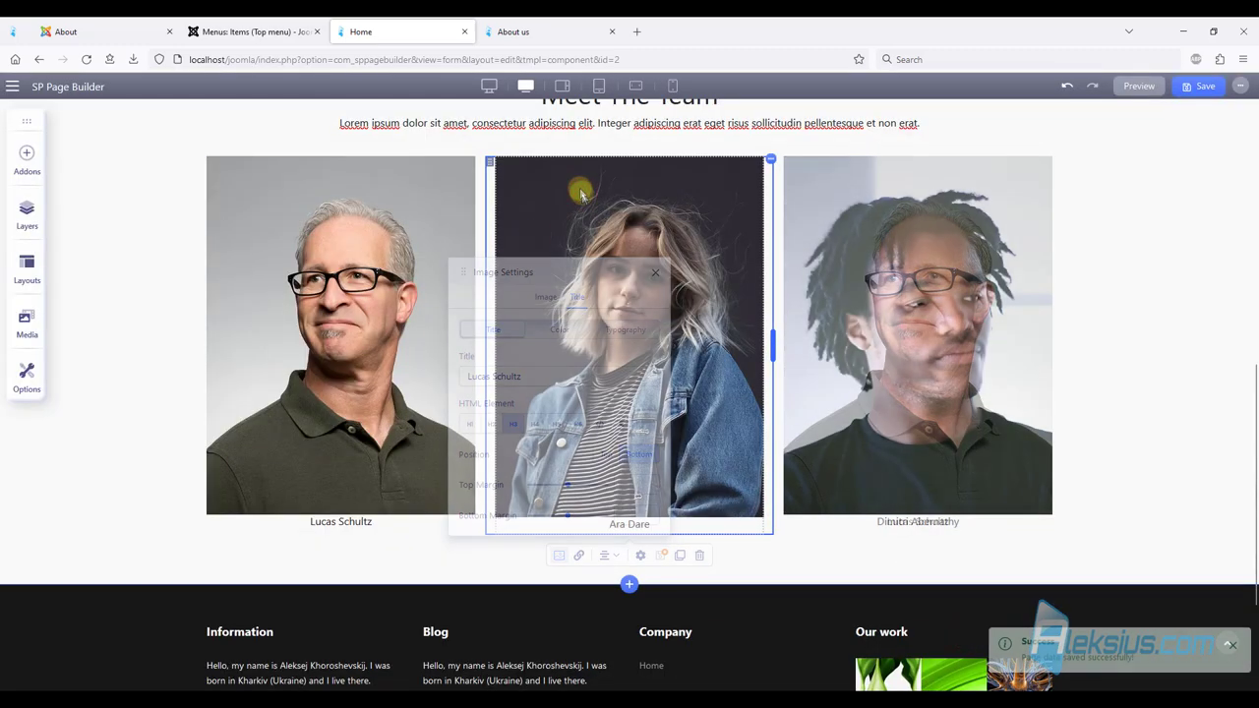
{"action": "left_click", "coordinate": [551, 29]}
{"action": "key", "text": "F5"}
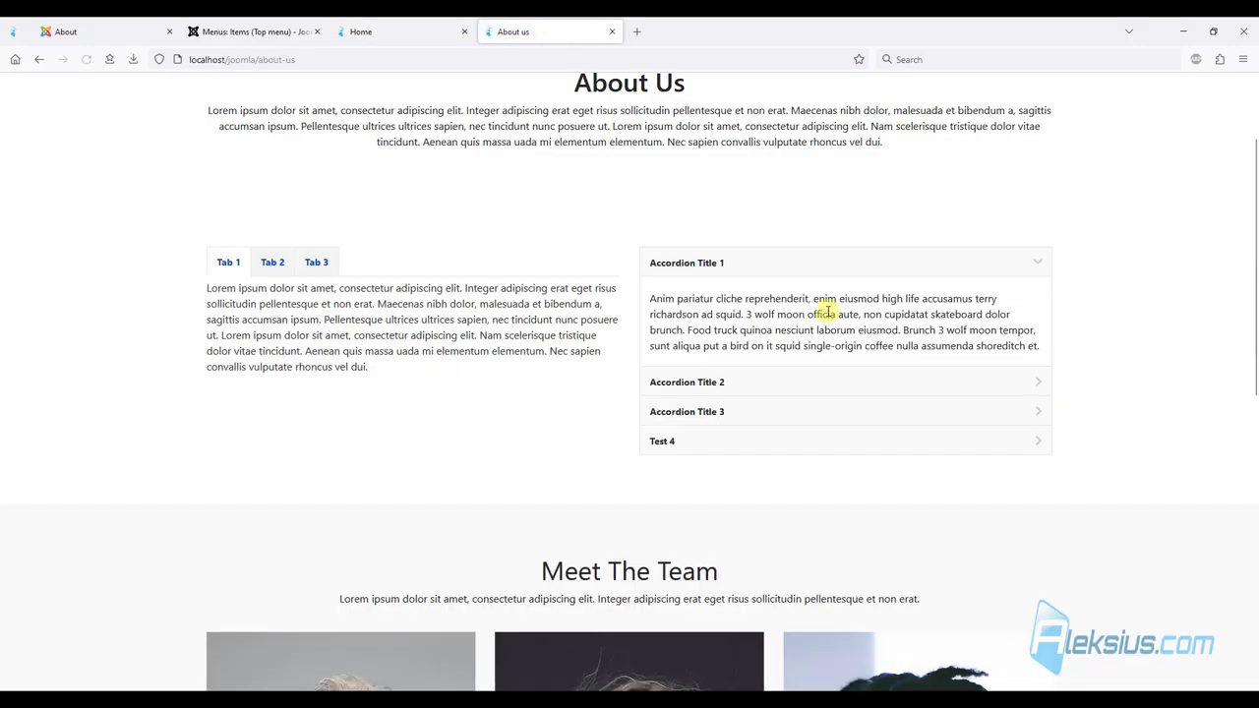
{"action": "scroll", "coordinate": [828, 312], "scroll_direction": "down", "scroll_amount": 5}
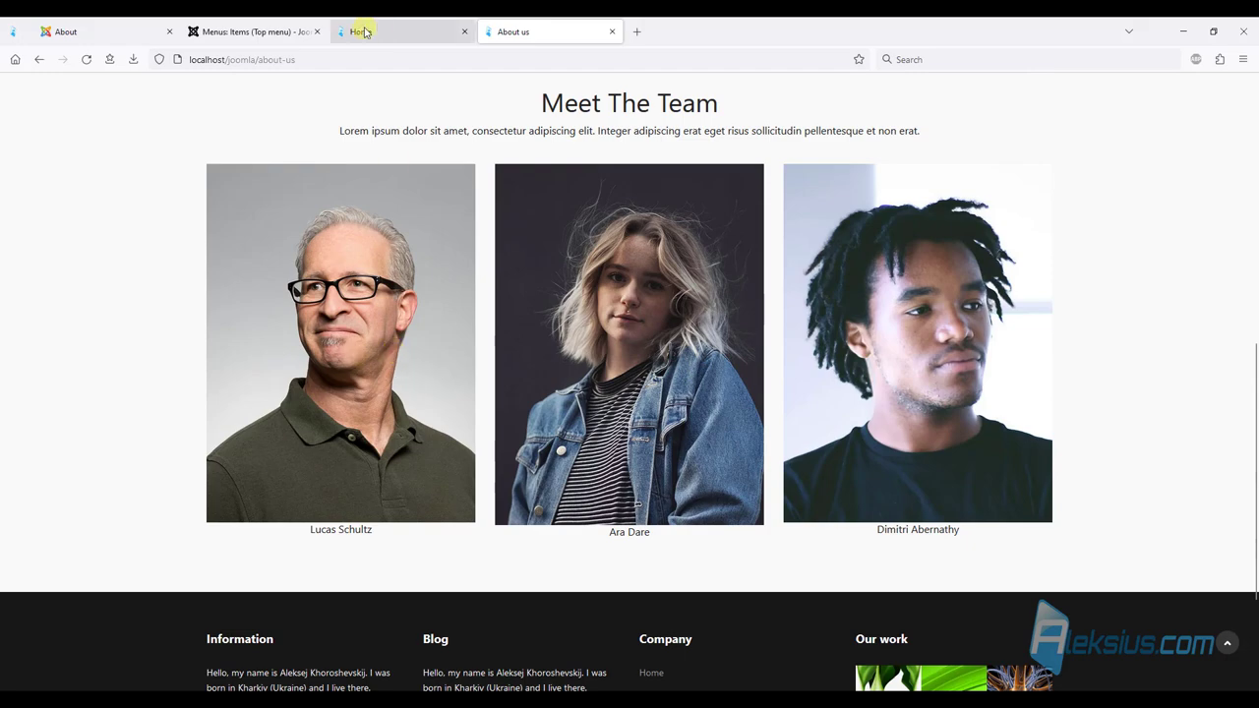
{"action": "left_click", "coordinate": [108, 32]}
{"action": "scroll", "coordinate": [200, 254], "scroll_direction": "down", "scroll_amount": 3}
{"action": "scroll", "coordinate": [202, 261], "scroll_direction": "down", "scroll_amount": 2}
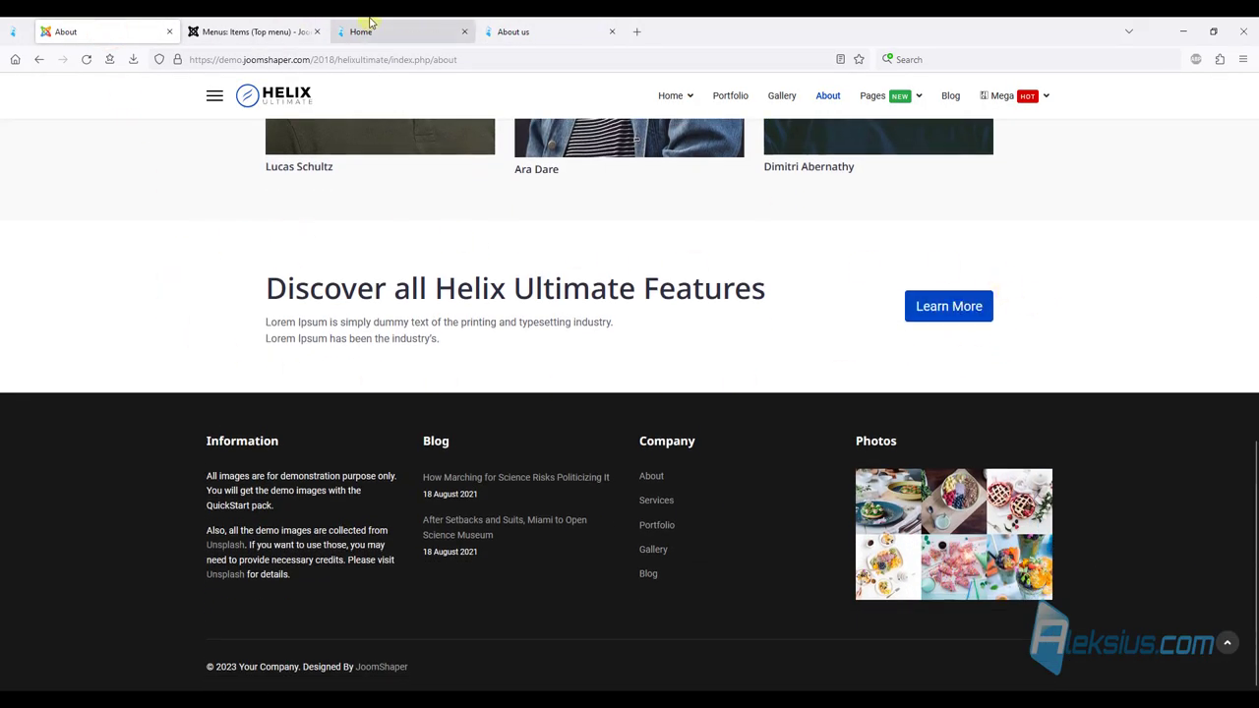
{"action": "left_click", "coordinate": [283, 27]}
{"action": "left_click", "coordinate": [400, 28]}
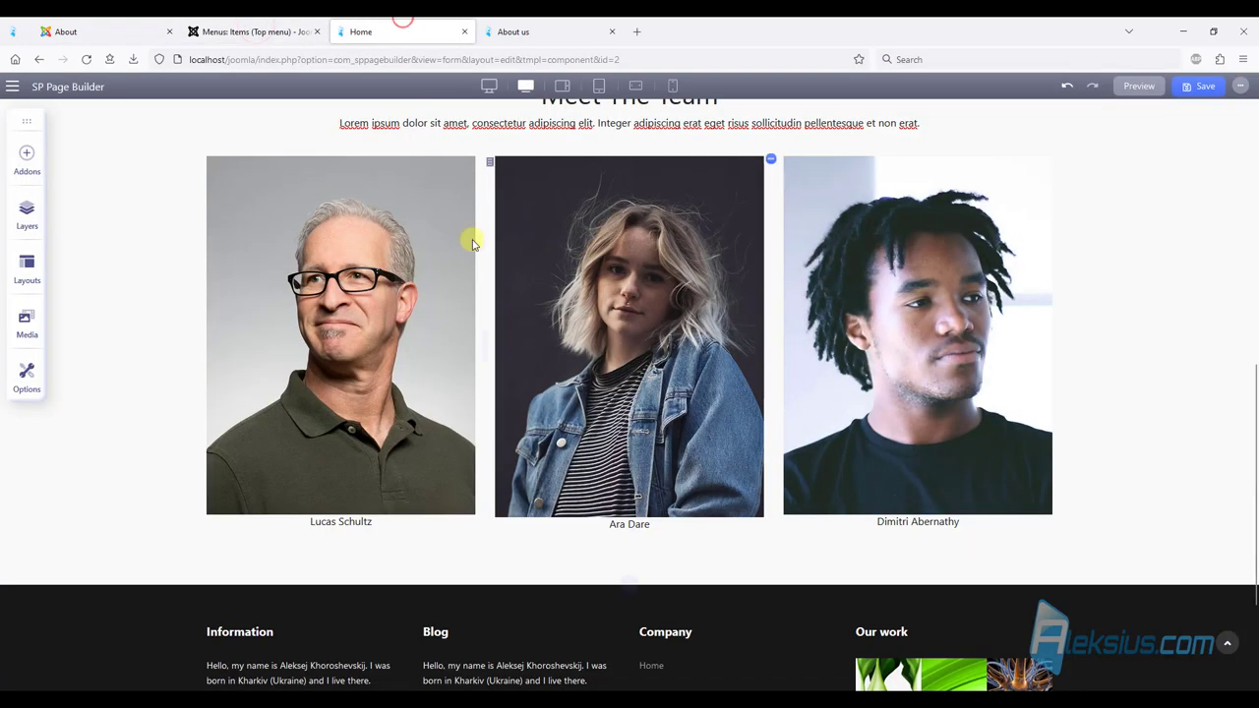
Add a new row below the team section with a custom 9+3 column split.
{"action": "scroll", "coordinate": [494, 340], "scroll_direction": "down", "scroll_amount": 3}
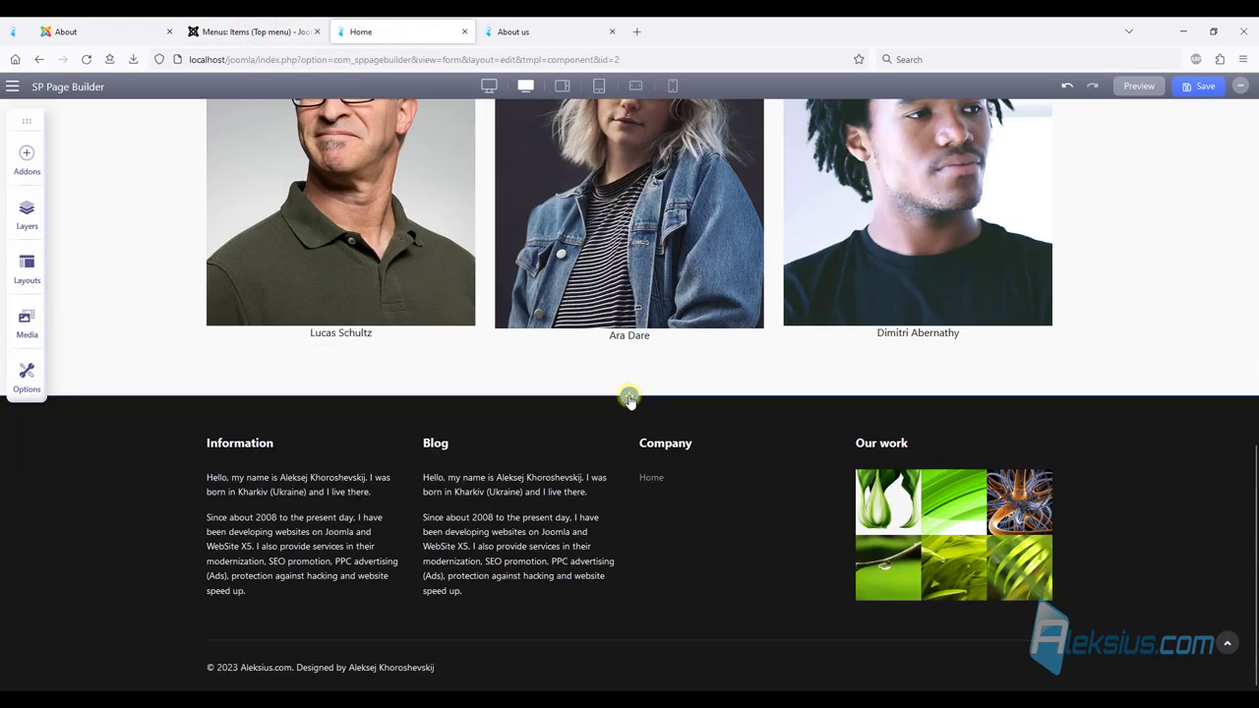
{"action": "left_click", "coordinate": [629, 396]}
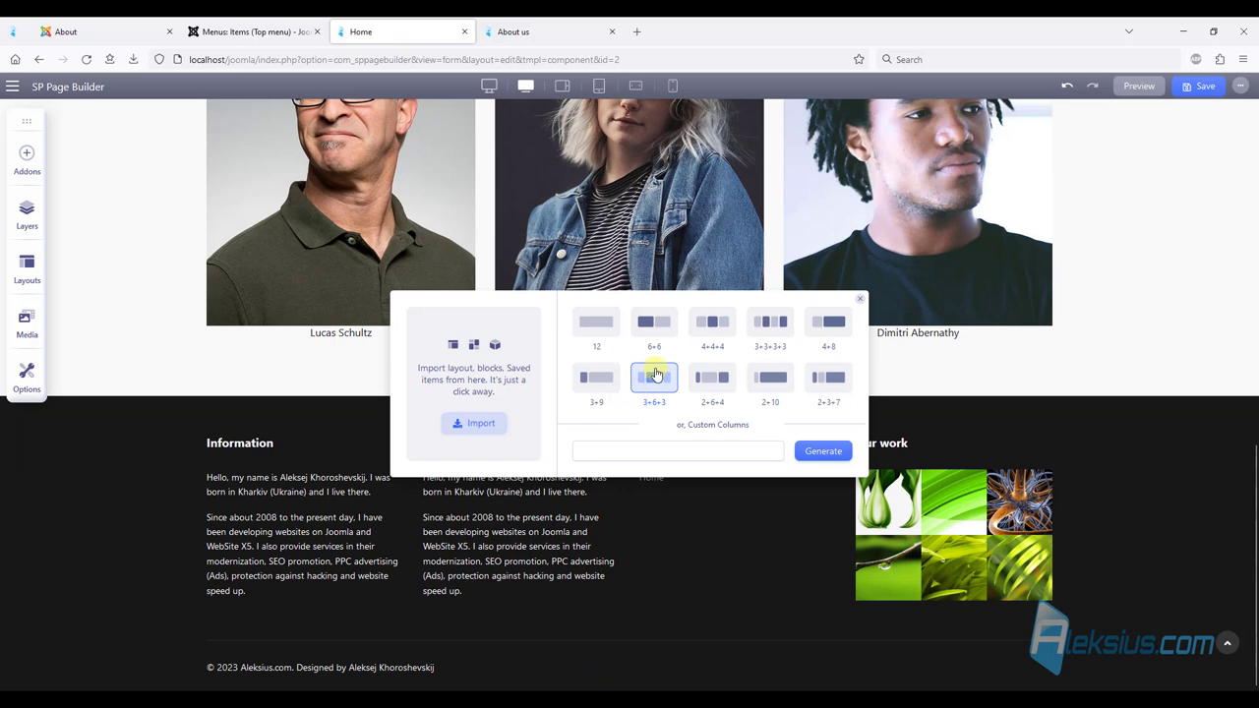
{"action": "left_click", "coordinate": [642, 453]}
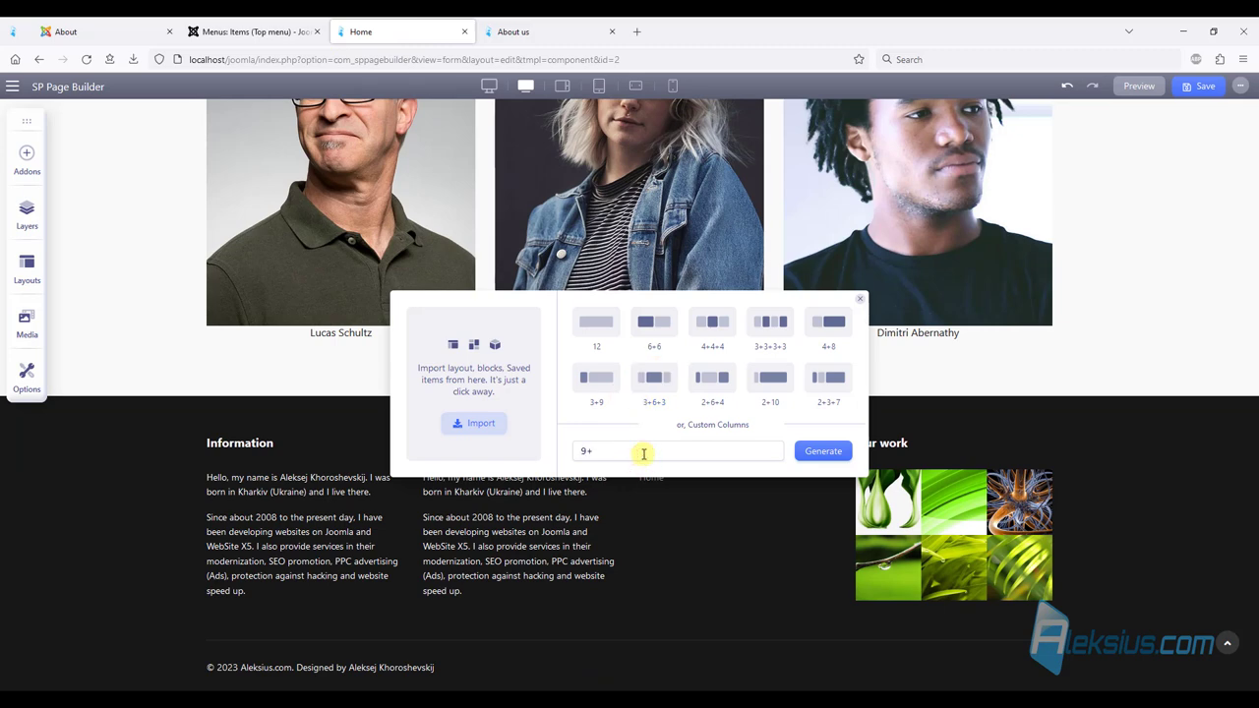
{"action": "left_click", "coordinate": [824, 452]}
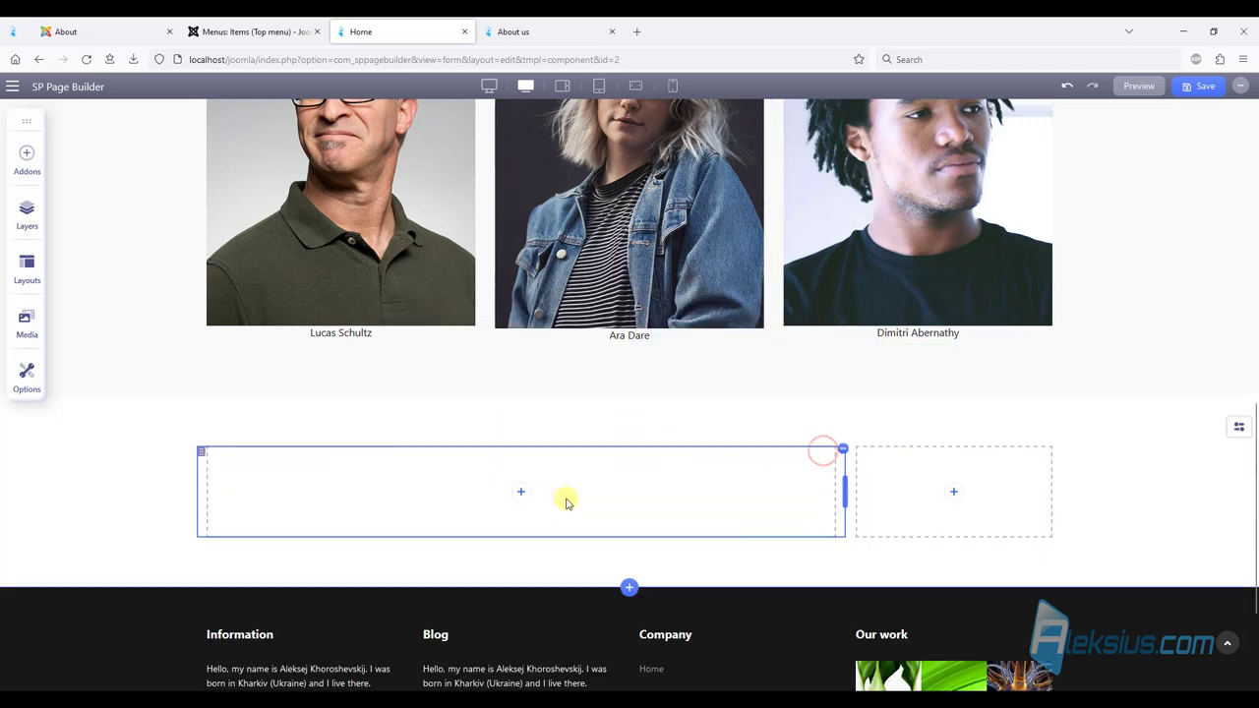
Place a Text Block in the wide column titled 'Discover all Helix Ultimate Features' and adjust its font size.
{"action": "left_click", "coordinate": [520, 491]}
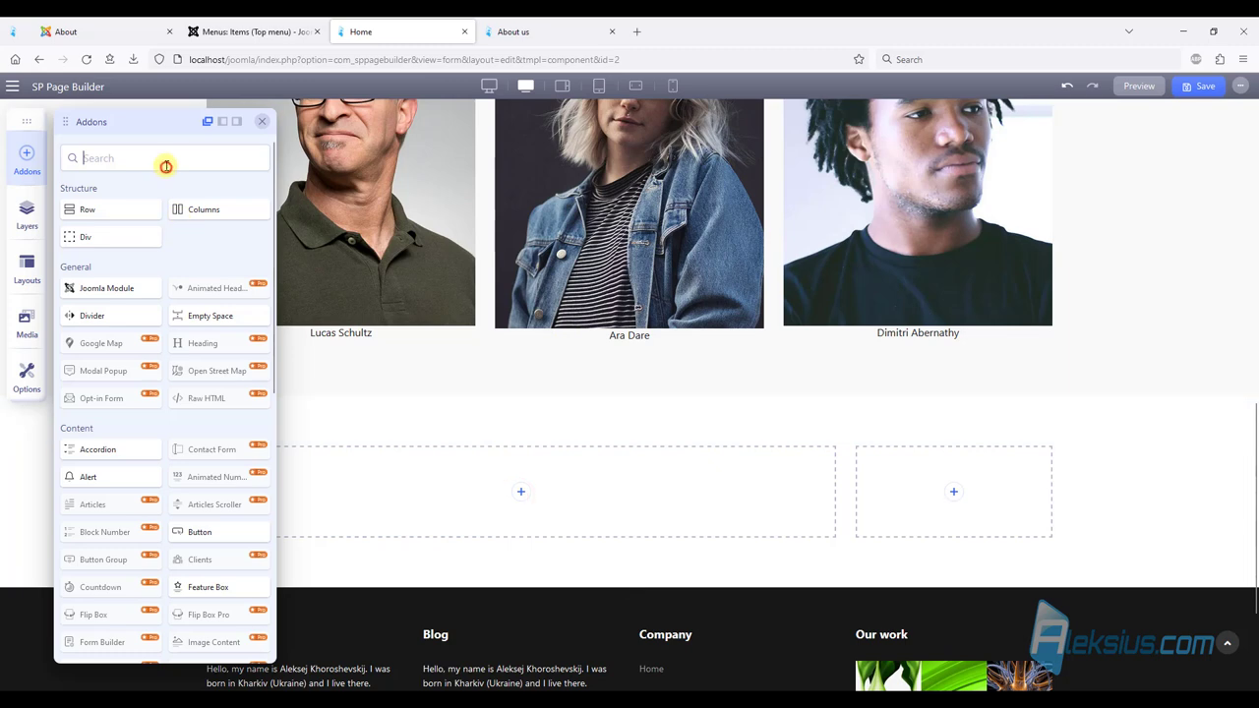
{"action": "type", "text": "te"}
{"action": "left_click_drag", "start_coordinate": [108, 224], "coordinate": [436, 491]}
{"action": "left_click", "coordinate": [411, 531]}
{"action": "left_click", "coordinate": [425, 322]}
{"action": "left_click", "coordinate": [388, 383]}
{"action": "type", "text": "Discover all Helix Ultimate Features"}
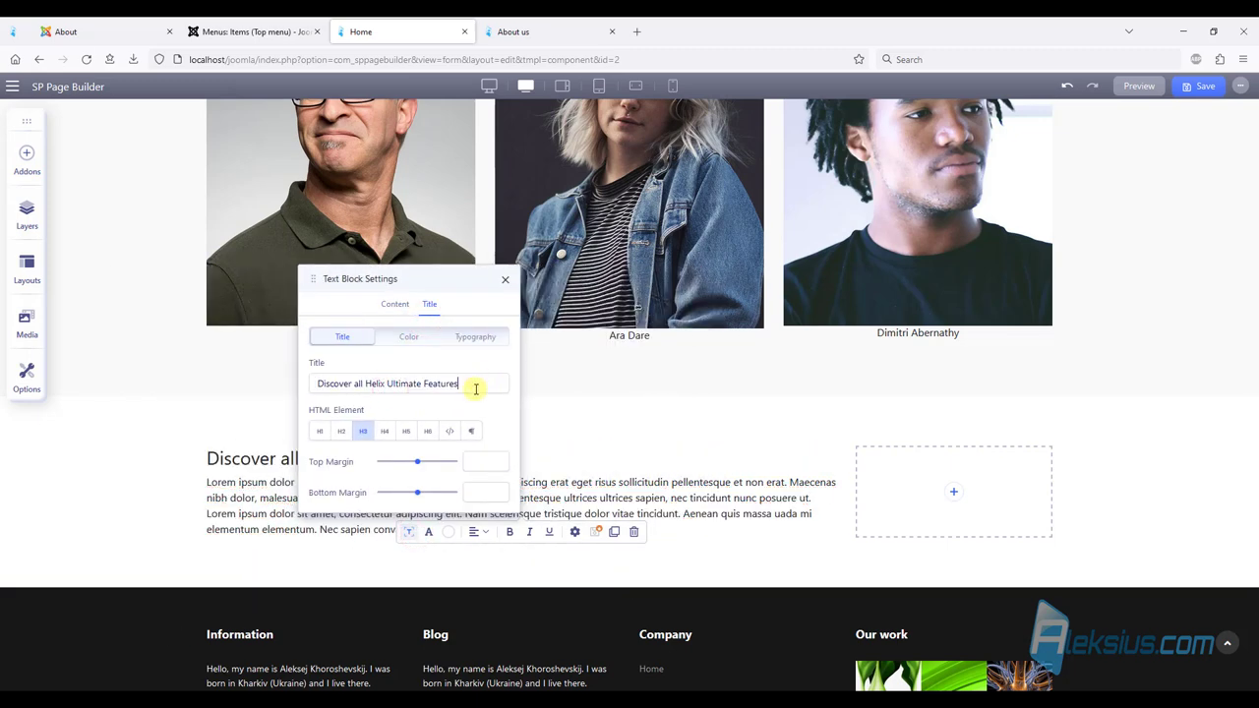
{"action": "left_click", "coordinate": [476, 338]}
{"action": "left_click", "coordinate": [334, 454]}
{"action": "type", "text": "4"}
{"action": "left_click", "coordinate": [380, 403]}
Replace the text block's body with two lines of Lorem Ipsum.
{"action": "left_click", "coordinate": [389, 325]}
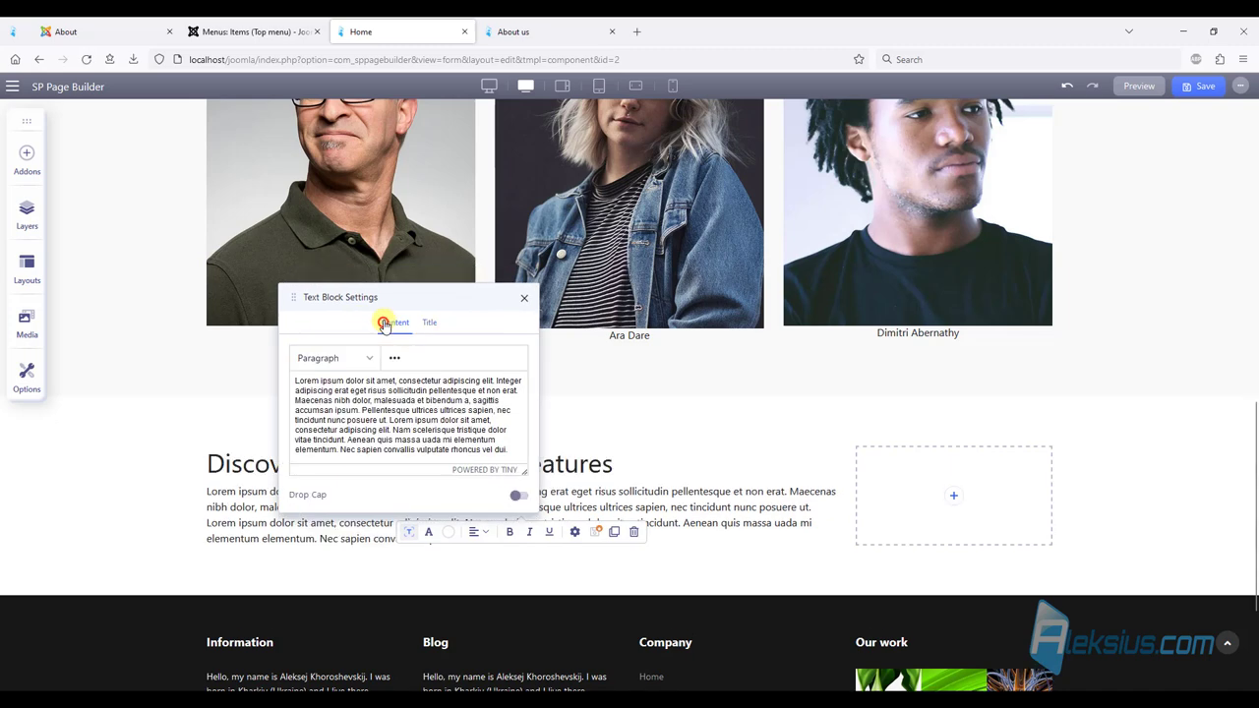
{"action": "key", "text": "ctrl+a"}
{"action": "type", "text": "Lorem Ipsum is simply dummy text of the printing and typesetting industry. Lorem Ipsum has been the industry's."}
{"action": "left_click", "coordinate": [708, 298]}
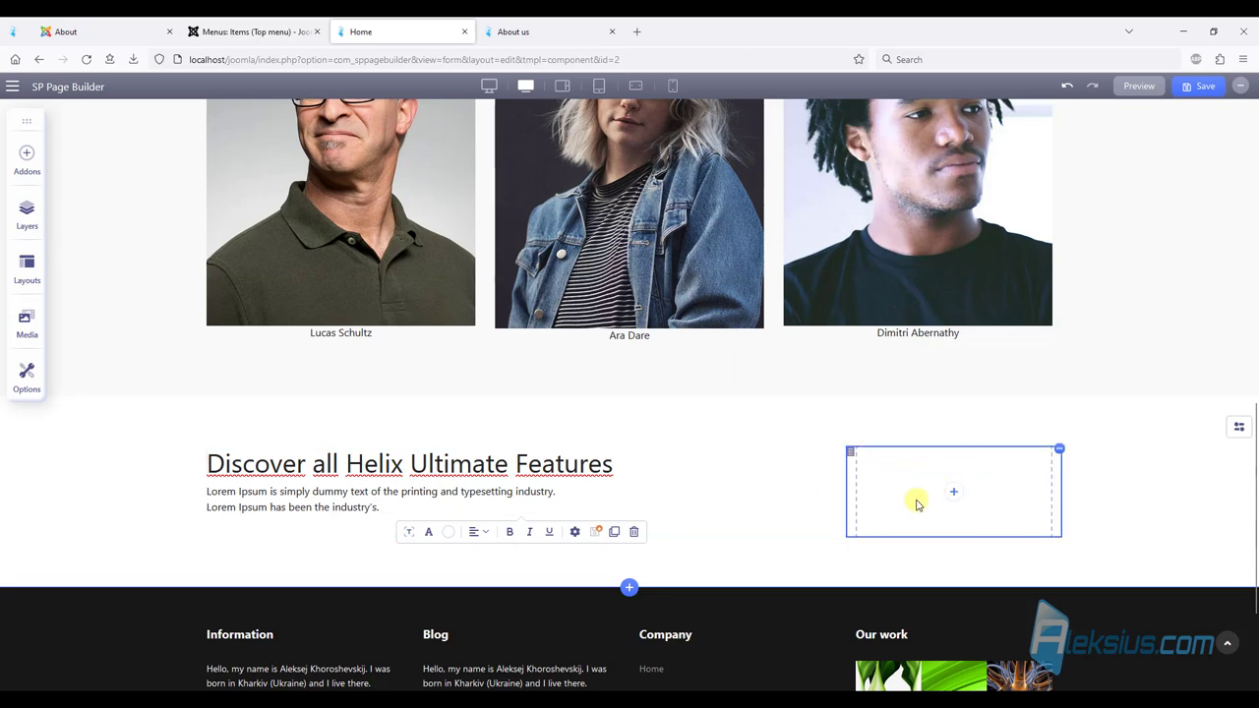
Place a Button in the narrow column and set the column's vertical alignment to middle.
{"action": "left_click", "coordinate": [955, 495]}
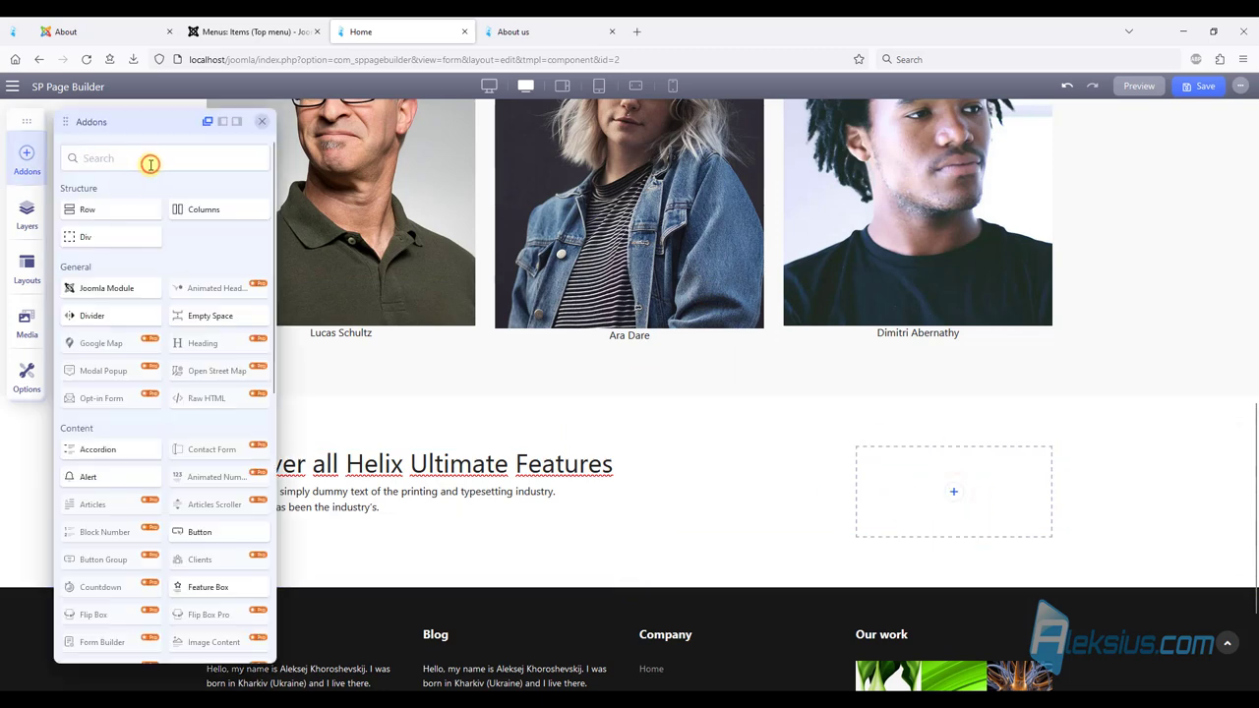
{"action": "type", "text": "but"}
{"action": "left_click_drag", "start_coordinate": [121, 223], "coordinate": [982, 498]}
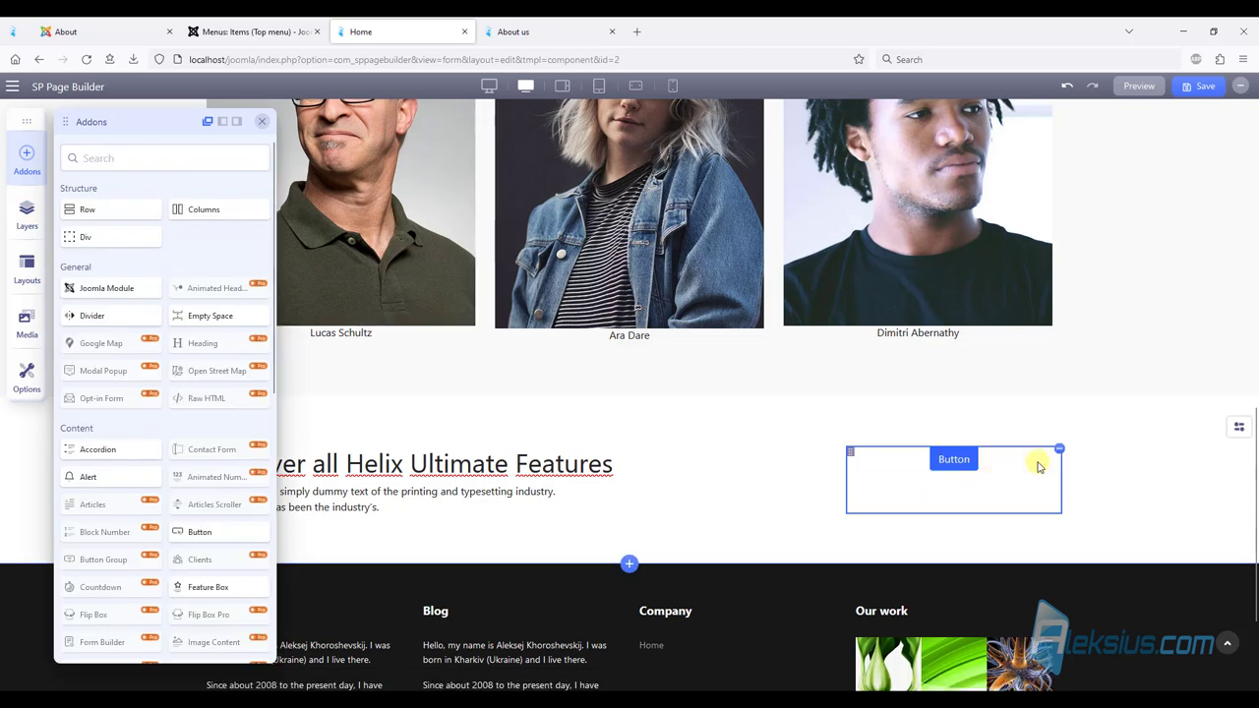
{"action": "left_click", "coordinate": [1062, 448]}
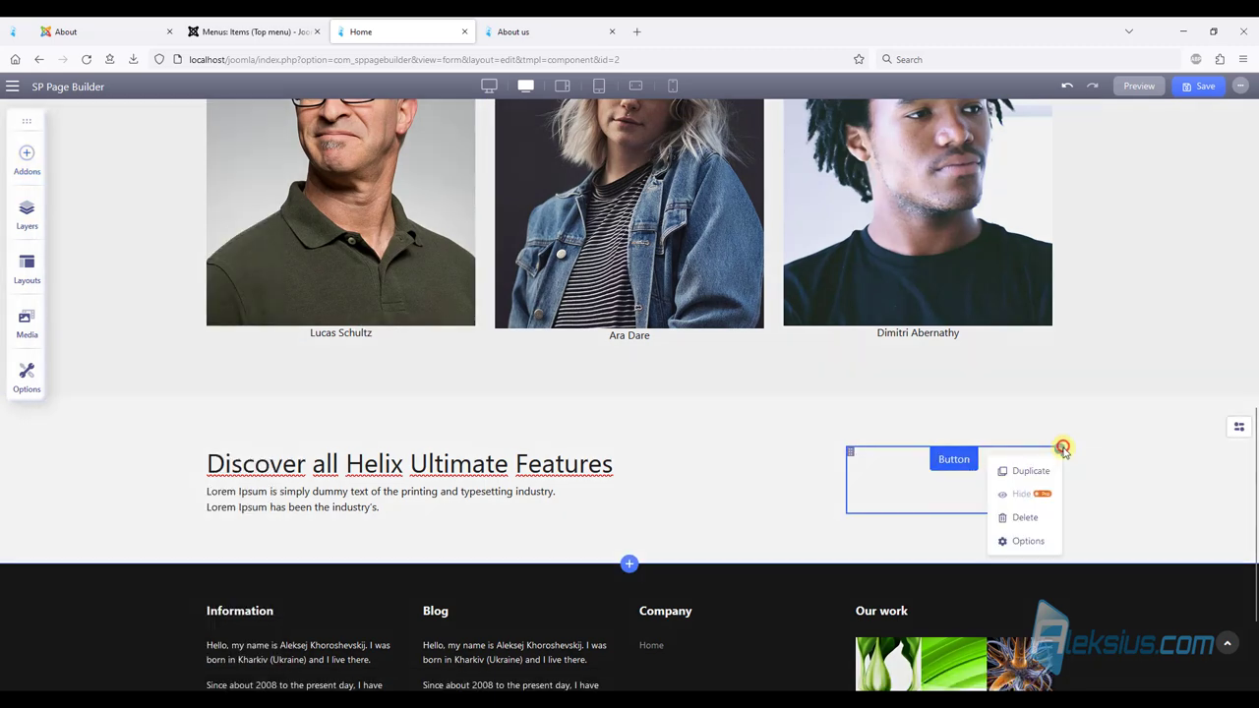
{"action": "left_click", "coordinate": [1028, 541]}
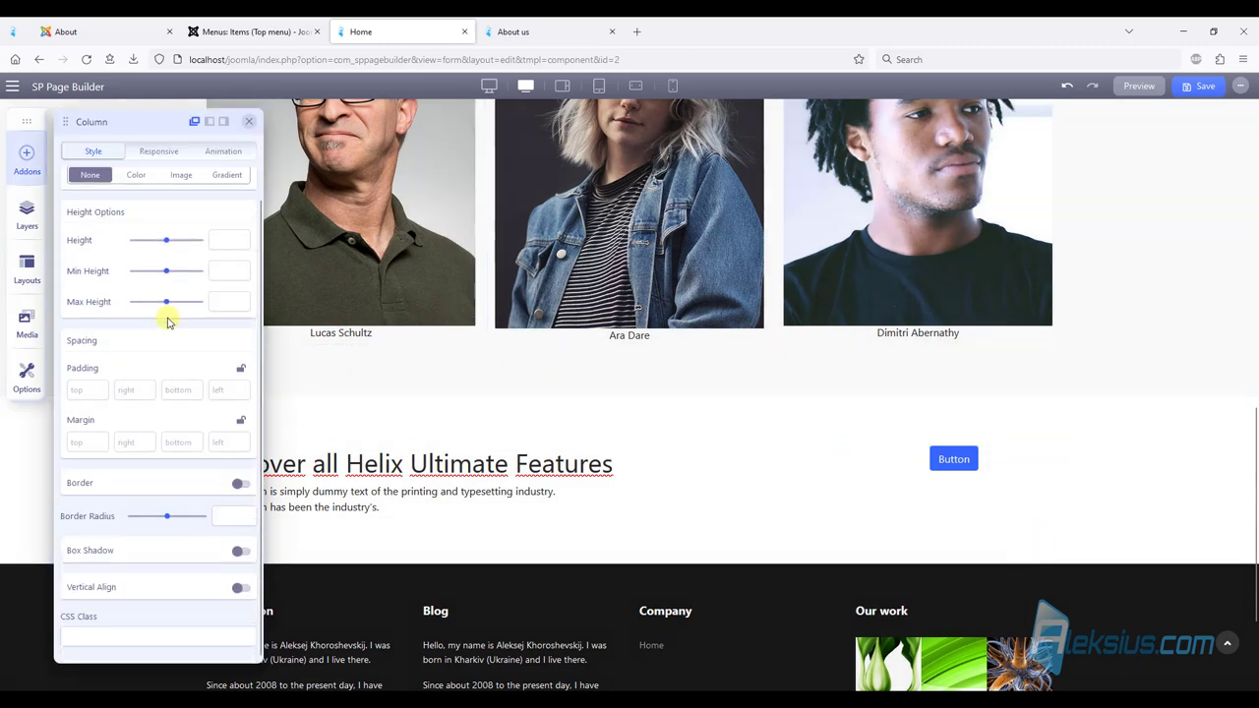
{"action": "left_click", "coordinate": [241, 589]}
{"action": "left_click", "coordinate": [165, 584]}
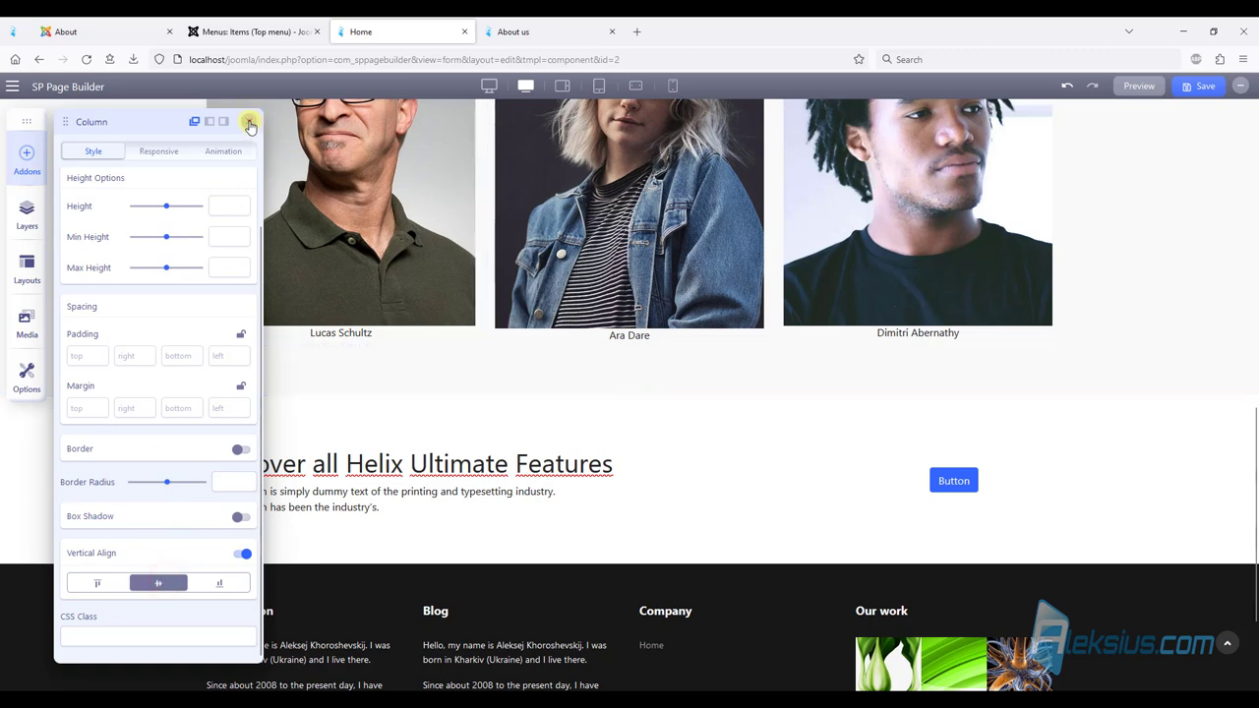
{"action": "left_click", "coordinate": [249, 121]}
Label the button 'Blog' and give it the Custom style.
{"action": "left_click", "coordinate": [967, 480]}
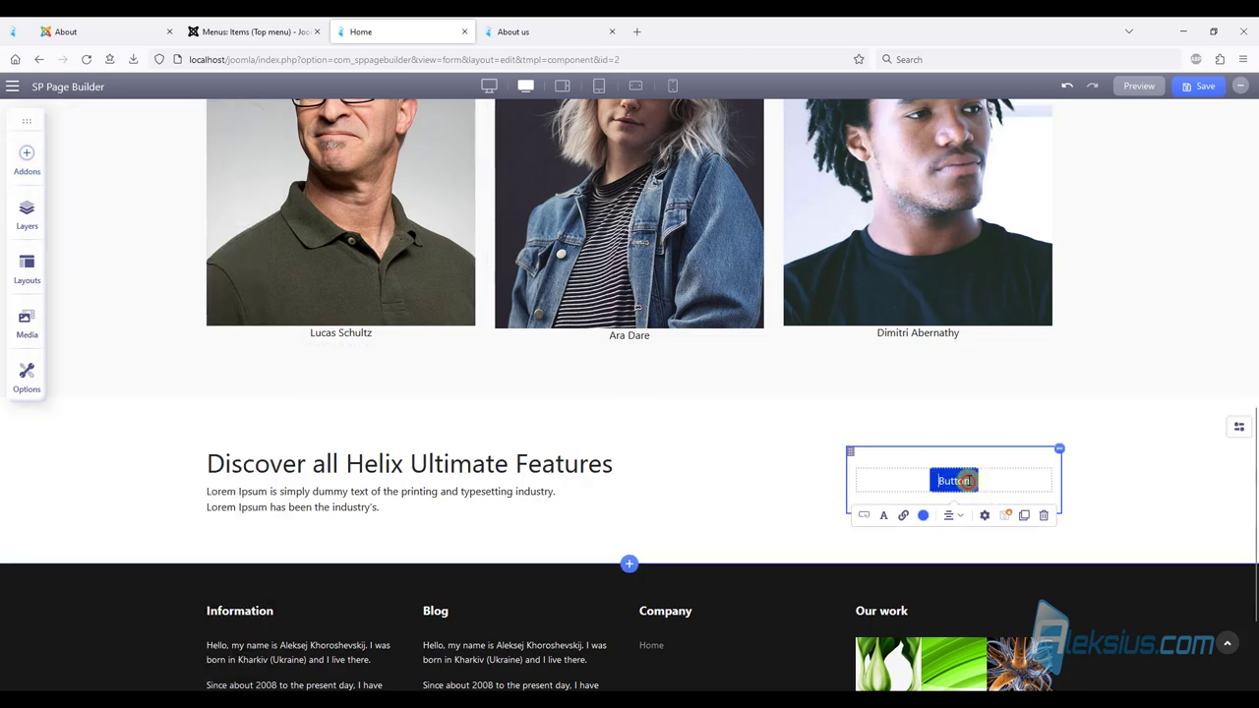
{"action": "left_click", "coordinate": [865, 516]}
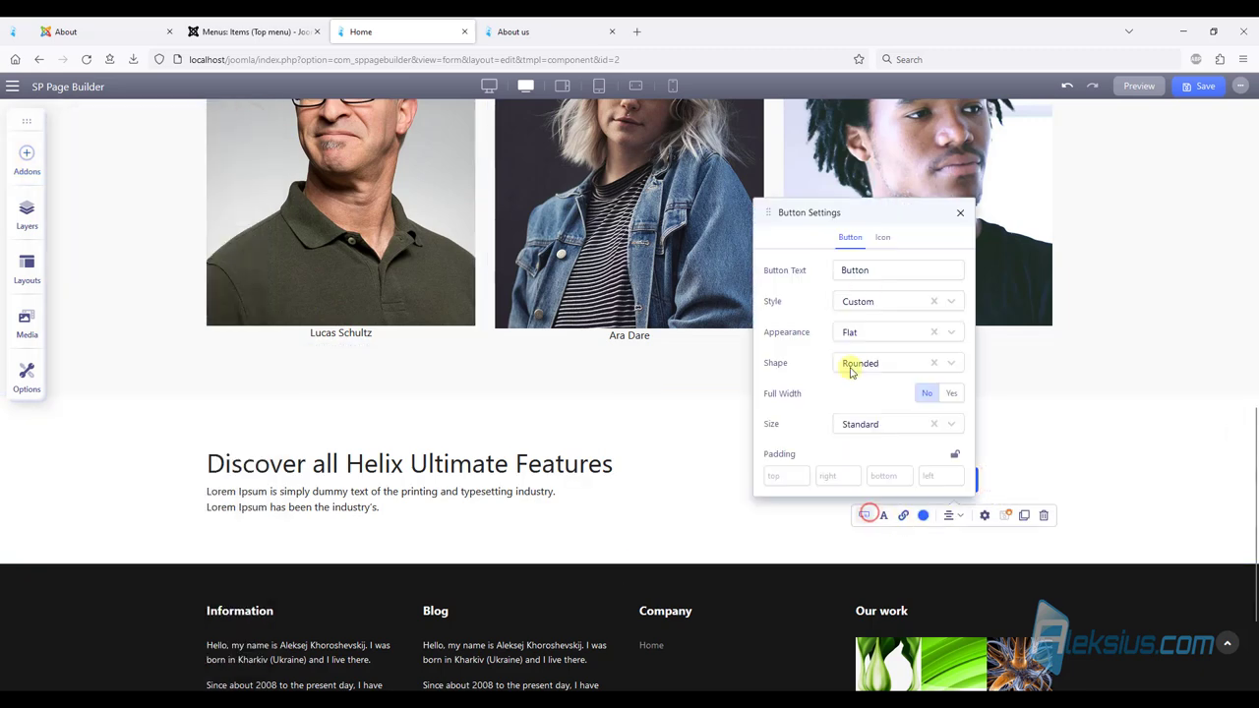
{"action": "double_click", "coordinate": [868, 269]}
{"action": "type", "text": "Blog"}
{"action": "left_click", "coordinate": [919, 305]}
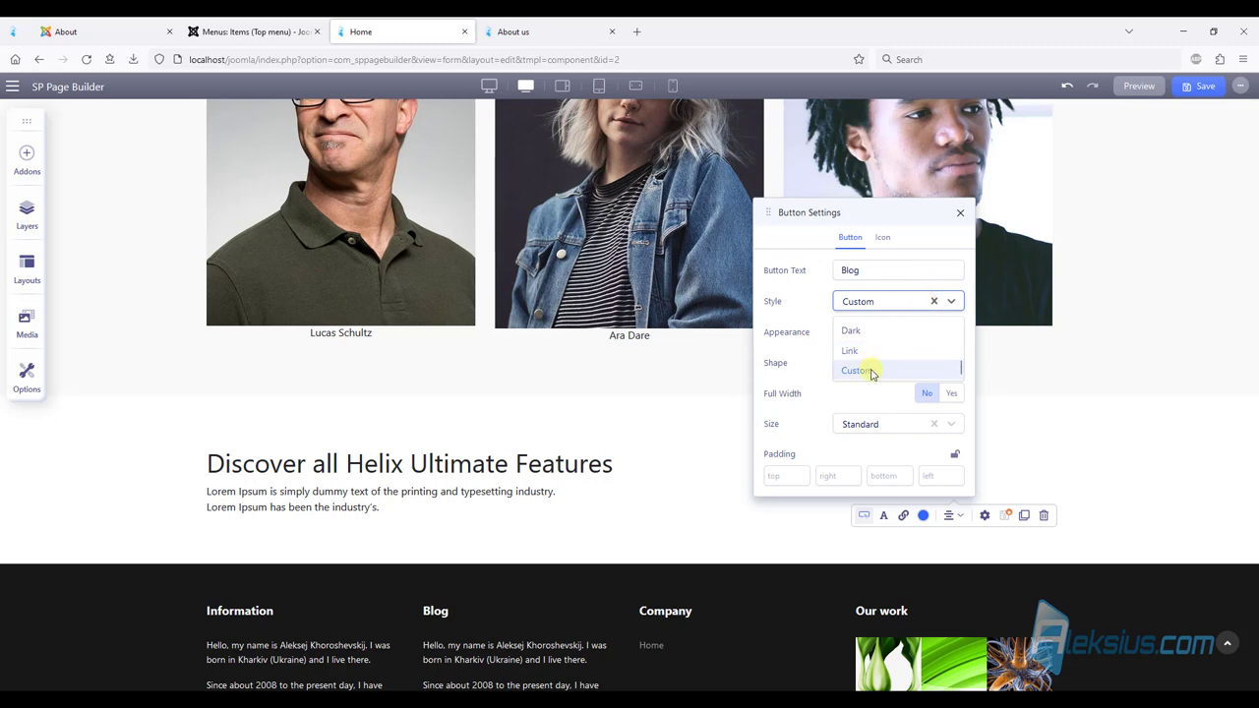
{"action": "scroll", "coordinate": [870, 368], "scroll_direction": "up", "scroll_amount": 2}
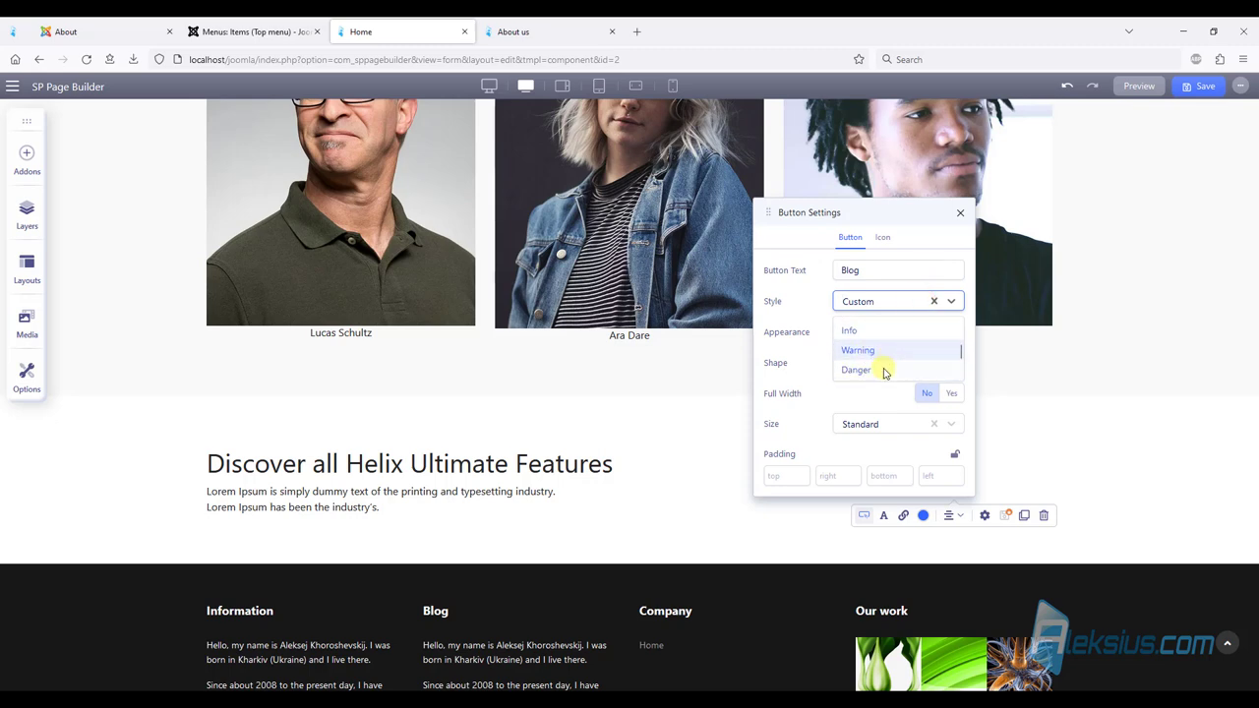
{"action": "left_click", "coordinate": [877, 330]}
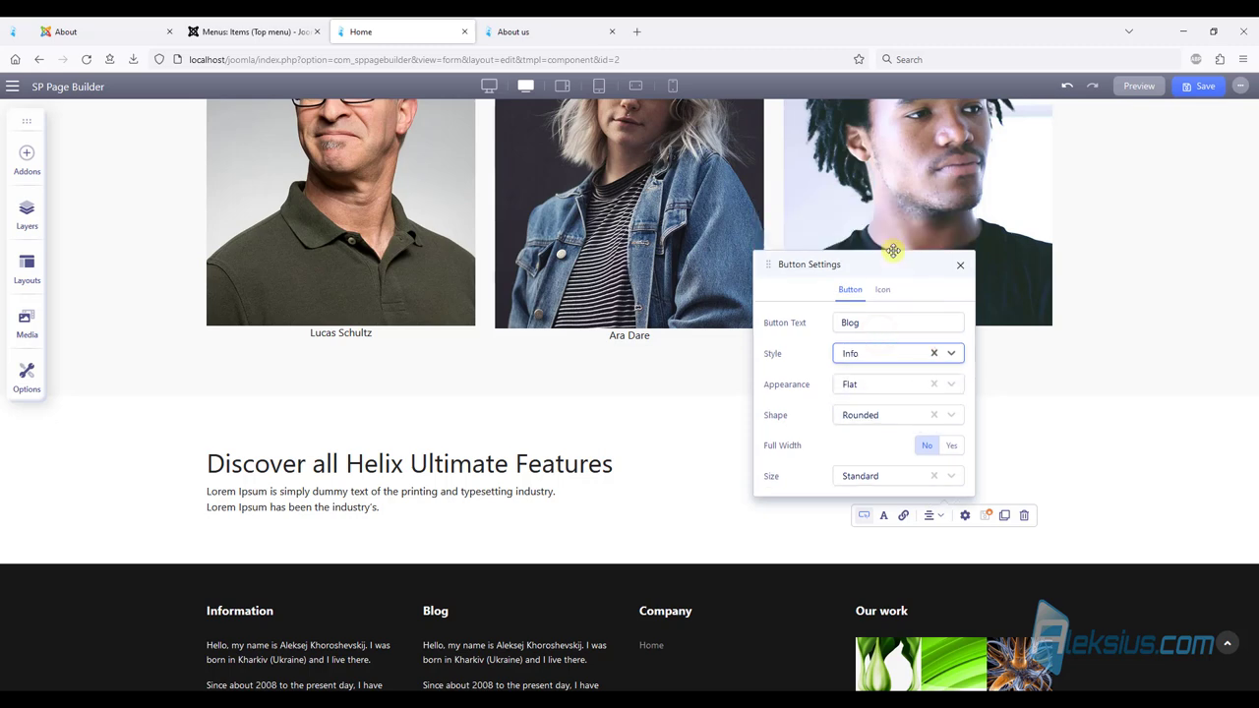
{"action": "left_click_drag", "start_coordinate": [873, 266], "coordinate": [663, 274]}
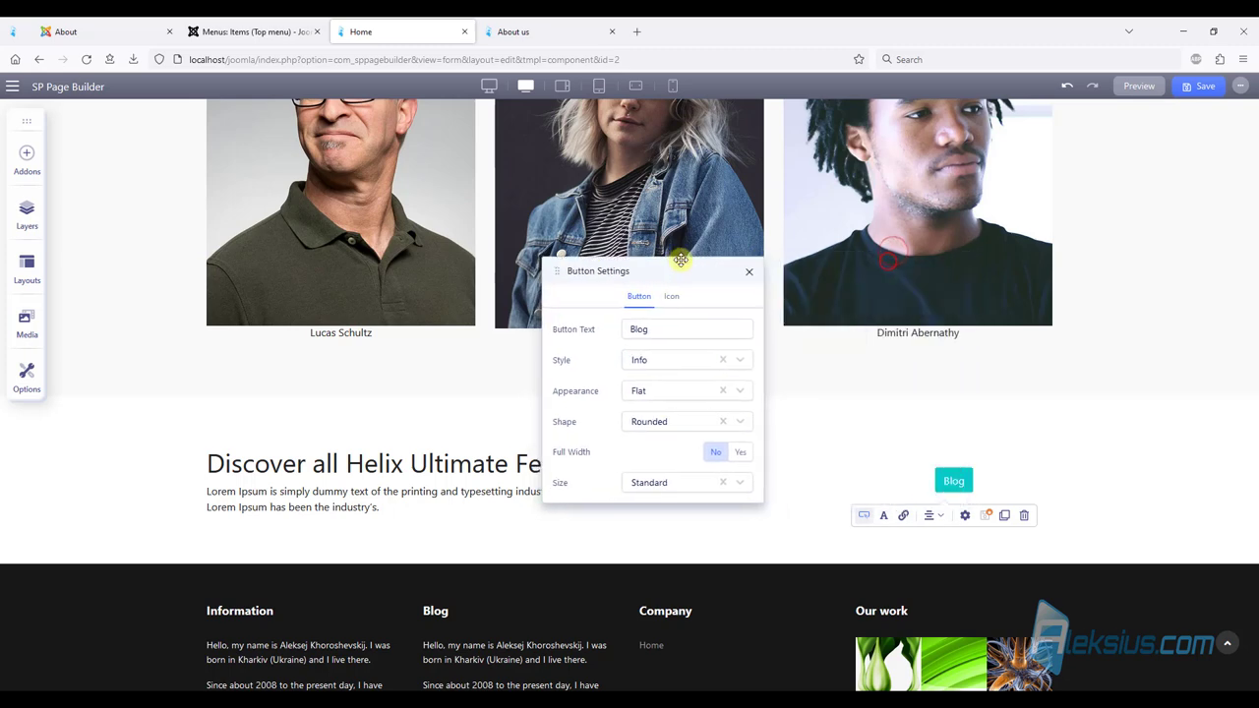
{"action": "left_click", "coordinate": [672, 361]}
{"action": "scroll", "coordinate": [672, 425], "scroll_direction": "down", "scroll_amount": 3}
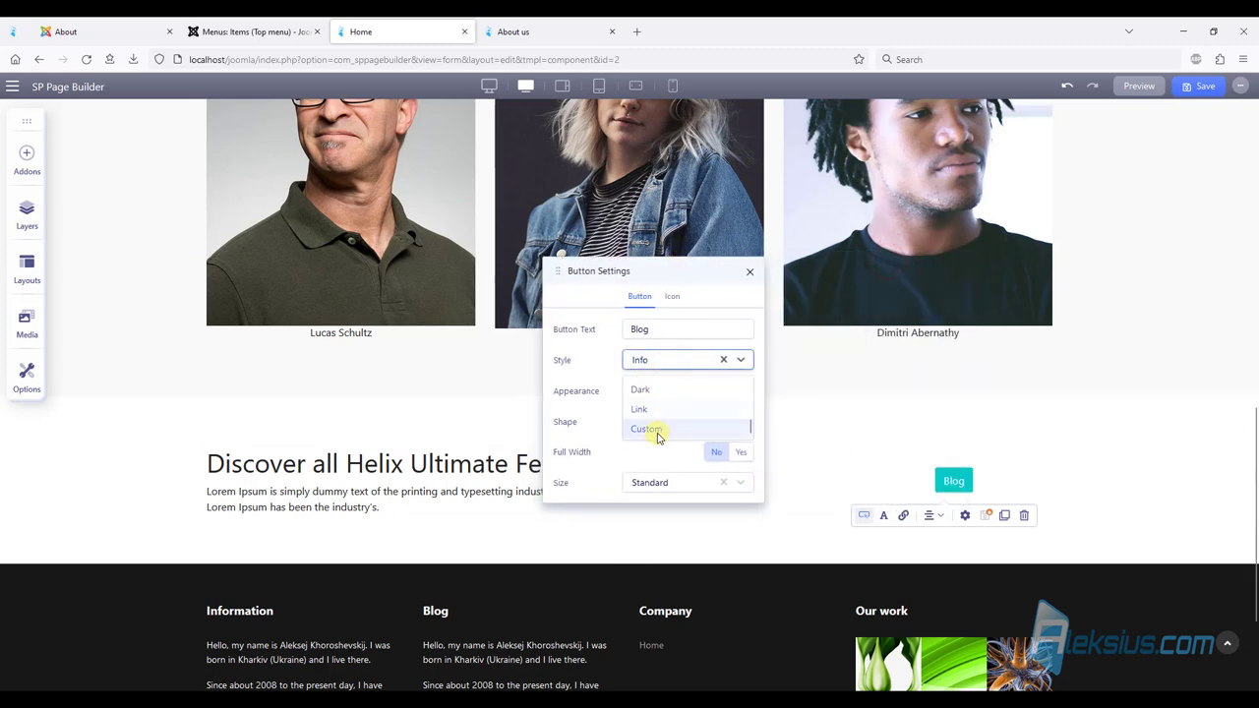
{"action": "left_click", "coordinate": [674, 430]}
Set the Blog button size to Large and save the page.
{"action": "left_click", "coordinate": [679, 482]}
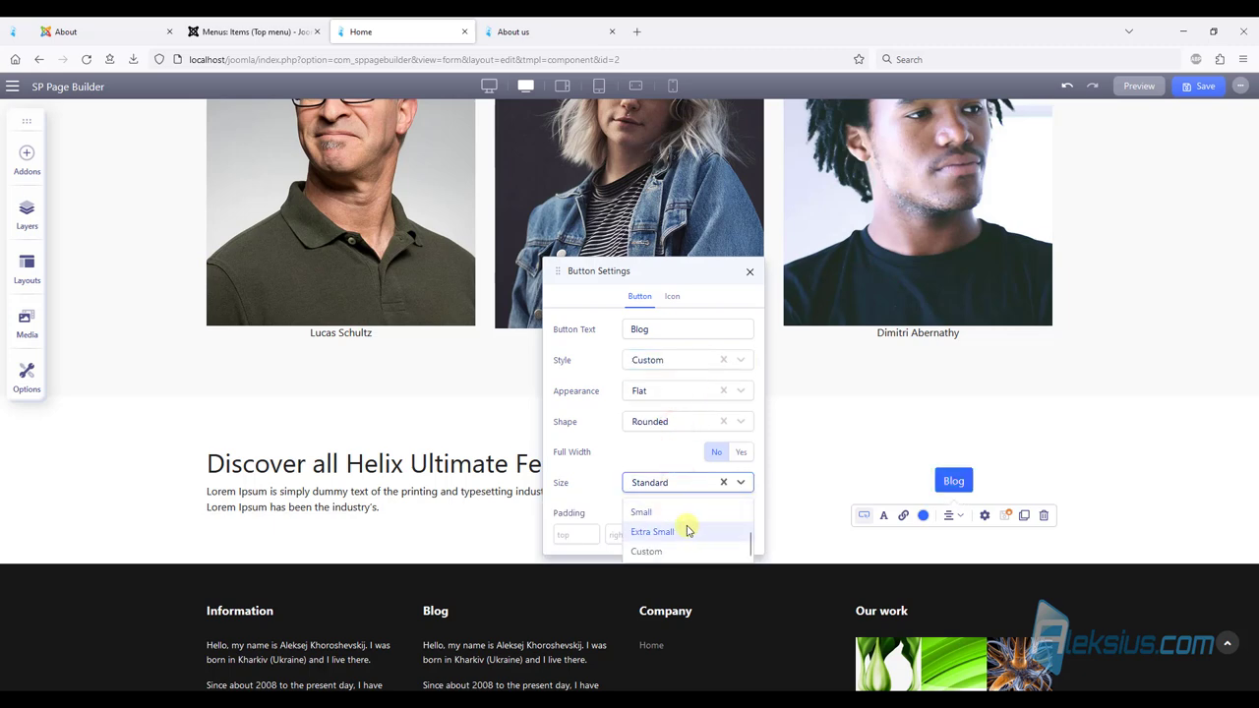
{"action": "scroll", "coordinate": [690, 521], "scroll_direction": "up", "scroll_amount": 3}
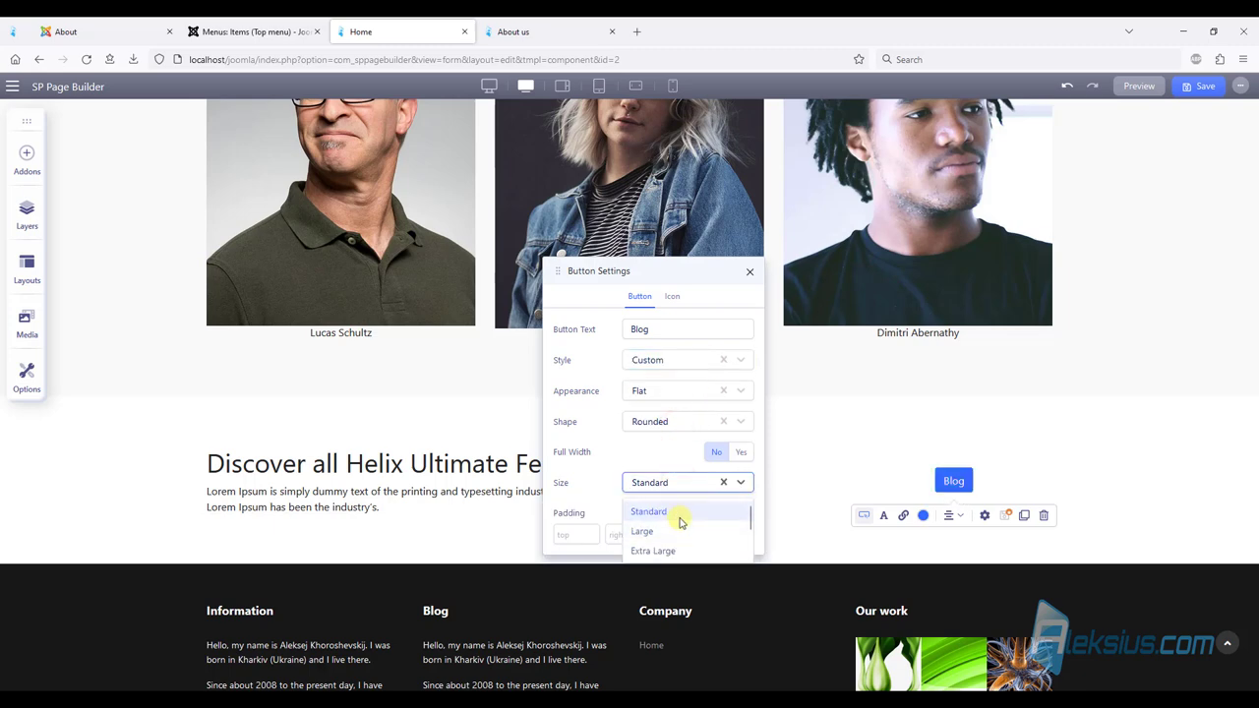
{"action": "left_click", "coordinate": [679, 529]}
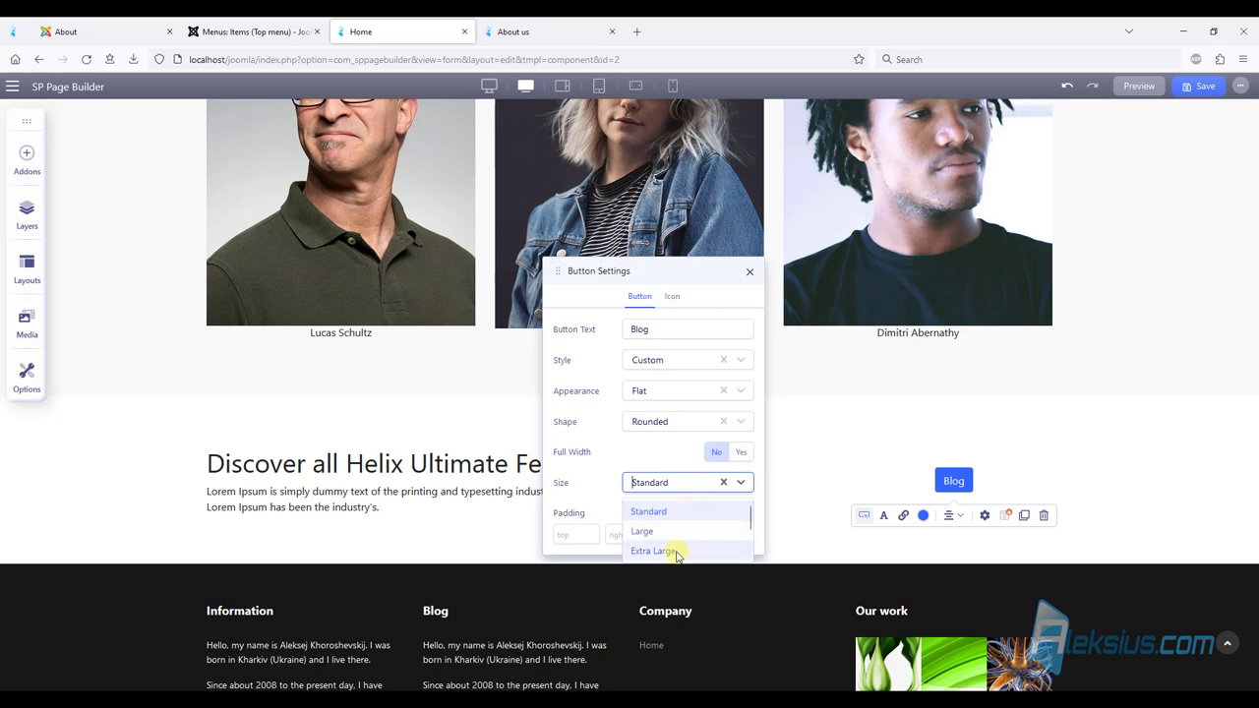
{"action": "left_click", "coordinate": [675, 551]}
{"action": "left_click", "coordinate": [676, 484]}
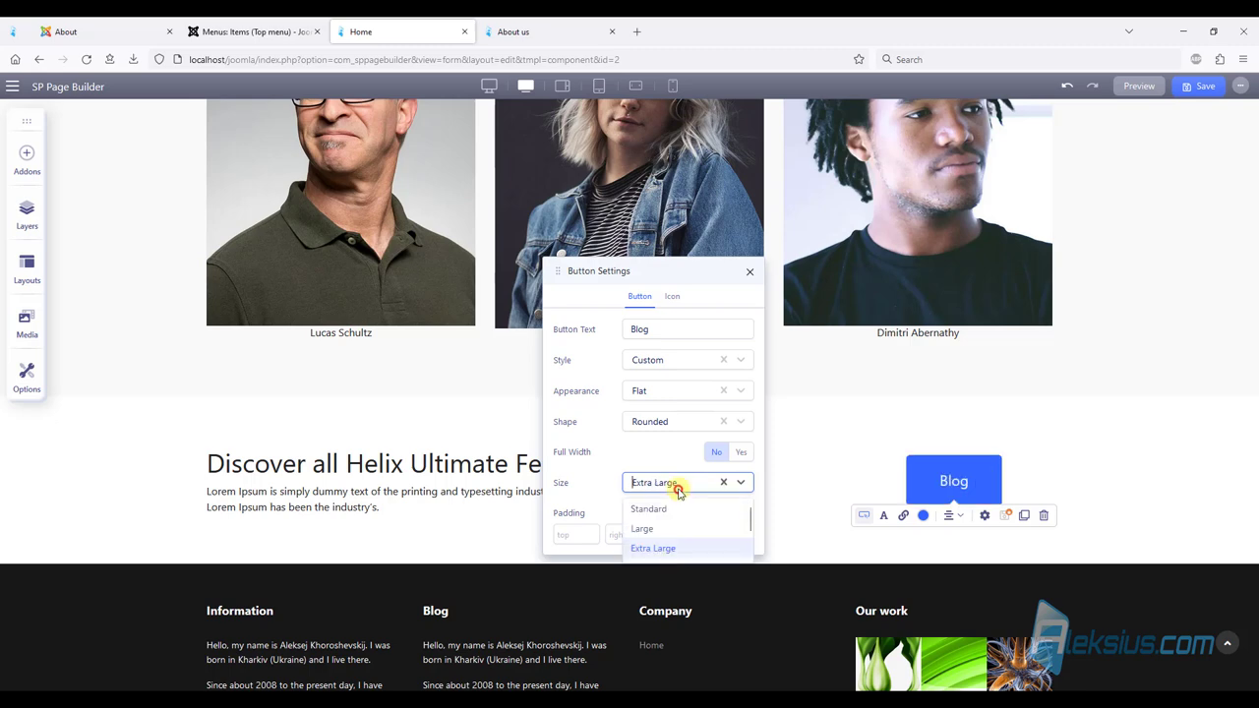
{"action": "left_click", "coordinate": [673, 532]}
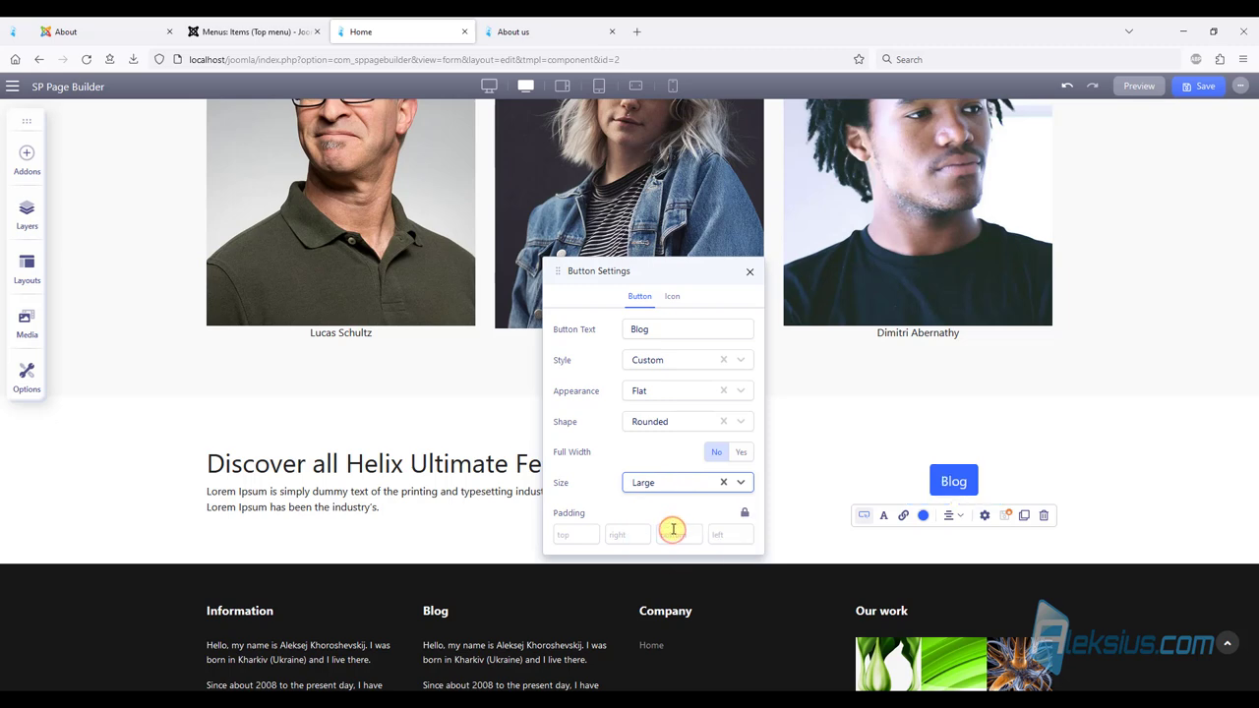
{"action": "left_click", "coordinate": [749, 271]}
{"action": "left_click", "coordinate": [1179, 470]}
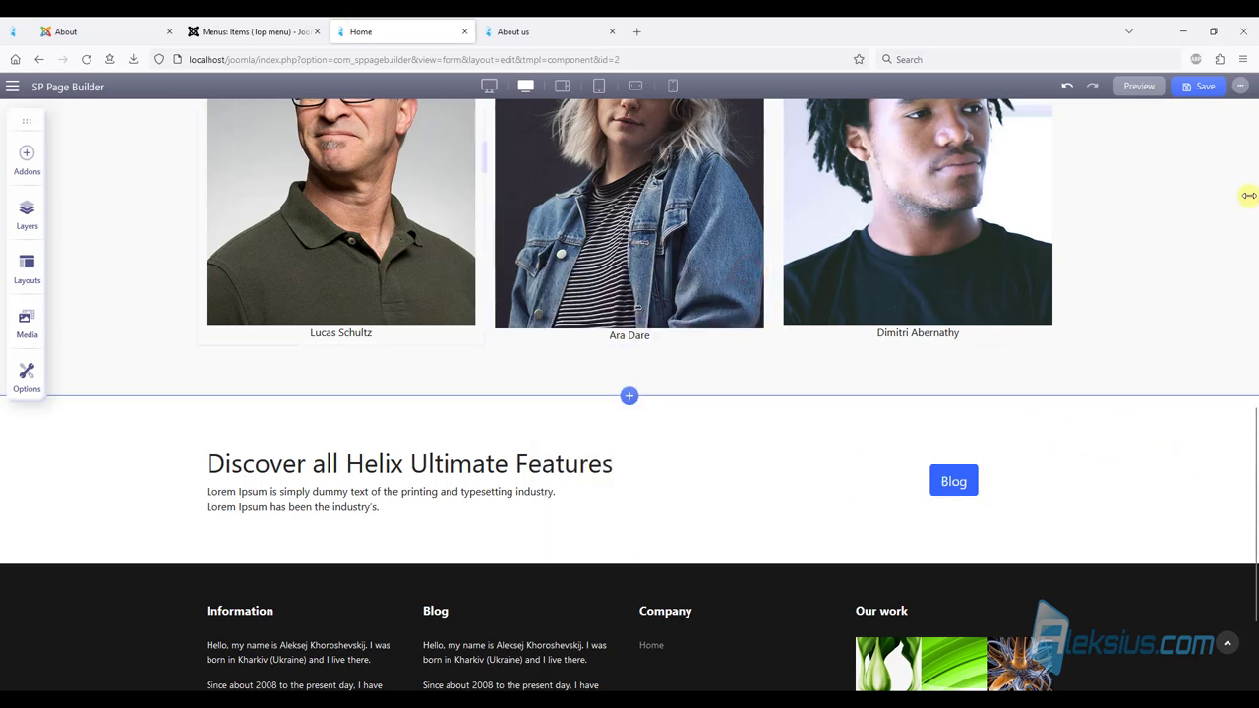
{"action": "left_click", "coordinate": [1207, 89]}
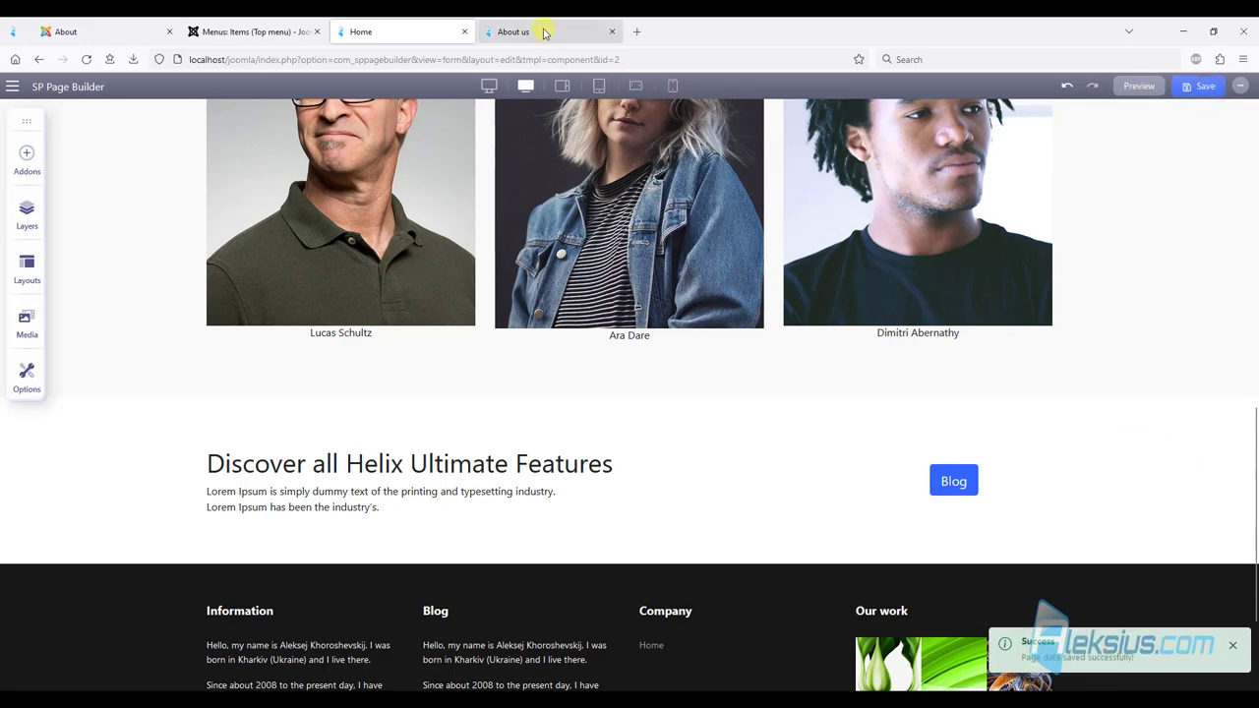
Reload the live About us page to review the new Helix features section, then go back to the menu items.
{"action": "left_click", "coordinate": [542, 31]}
{"action": "key", "text": "F5"}
{"action": "scroll", "coordinate": [831, 253], "scroll_direction": "down", "scroll_amount": 3}
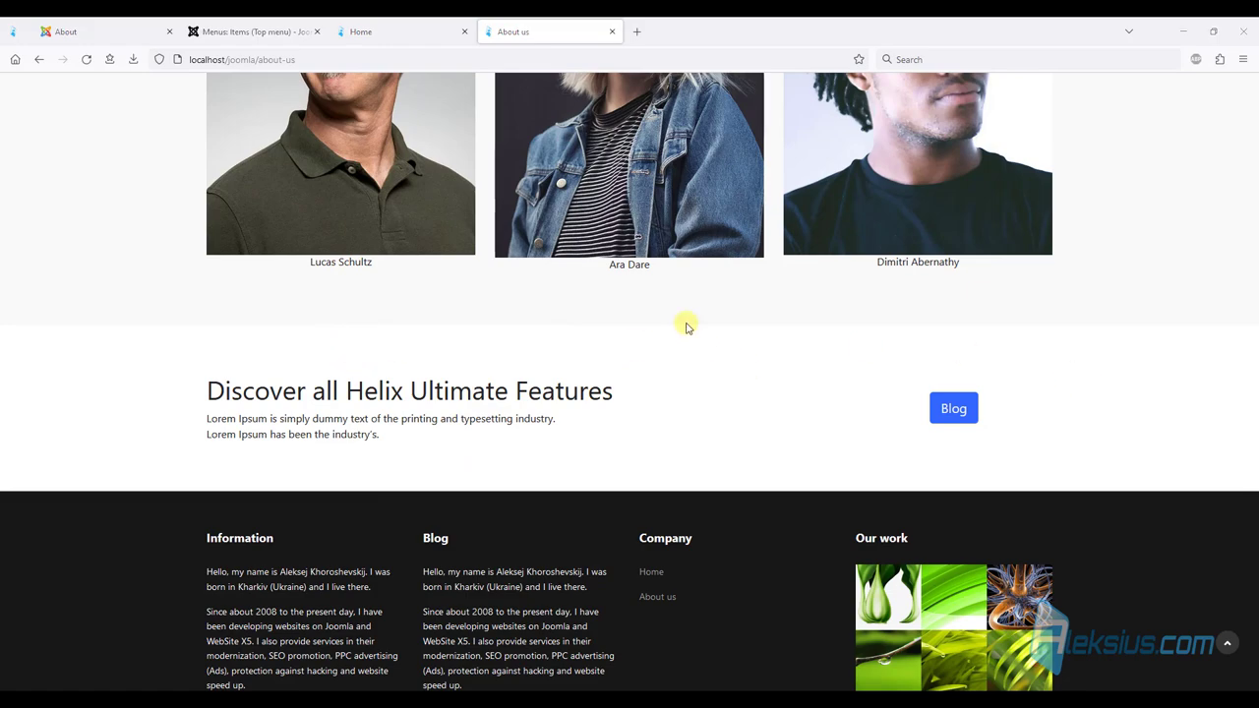
{"action": "left_click_drag", "start_coordinate": [1254, 585], "coordinate": [1251, 239]}
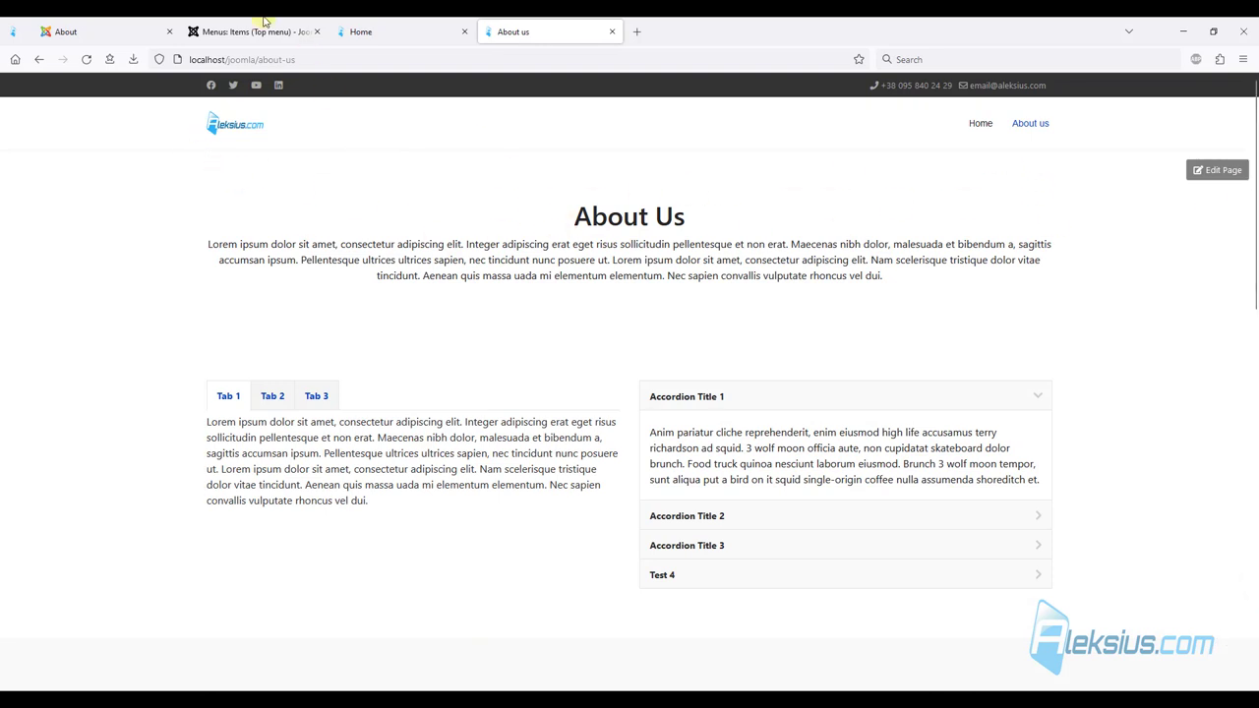
{"action": "left_click", "coordinate": [259, 29]}
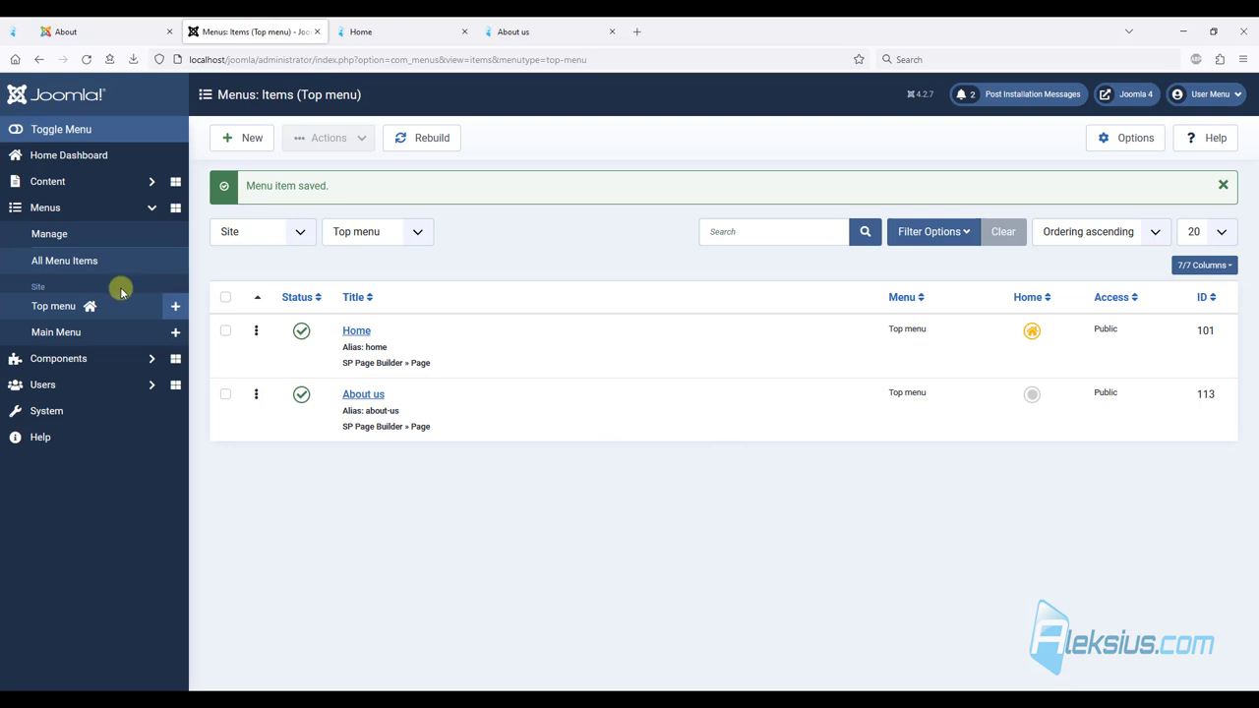
Log back in, set Enable Page Title to Yes with alternative title 'About Us', and save.
{"action": "left_click", "coordinate": [33, 306]}
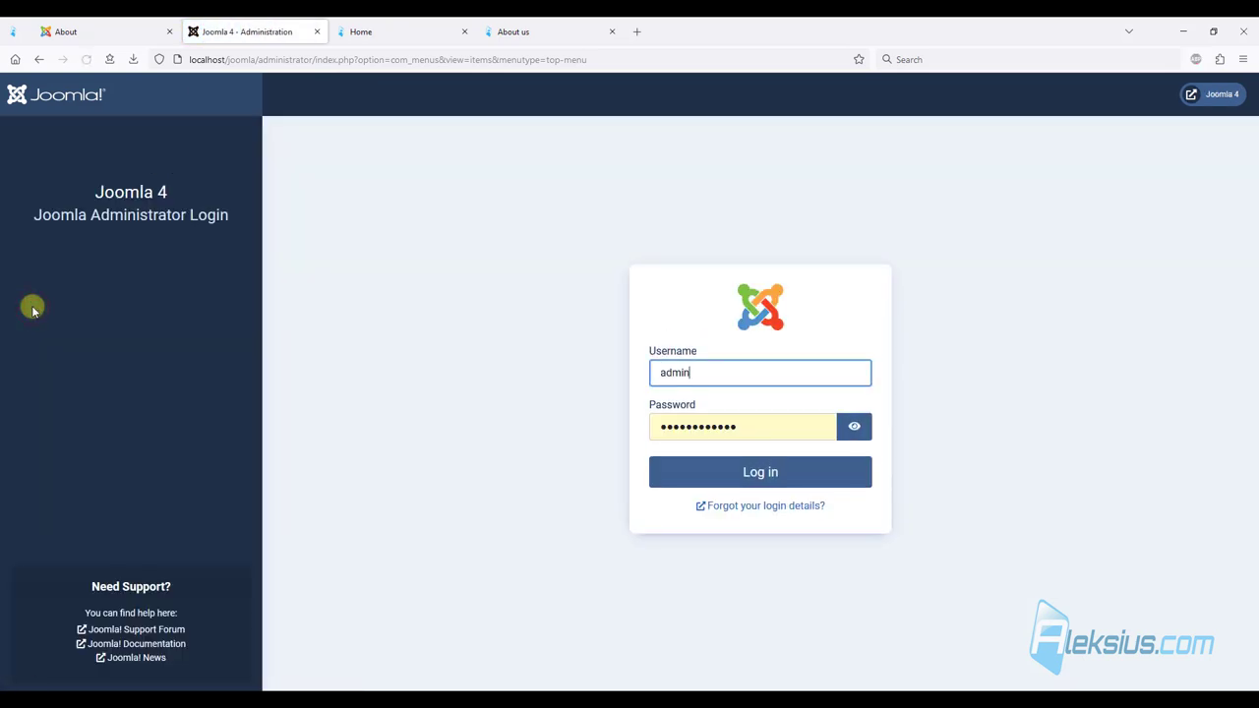
{"action": "left_click", "coordinate": [776, 472]}
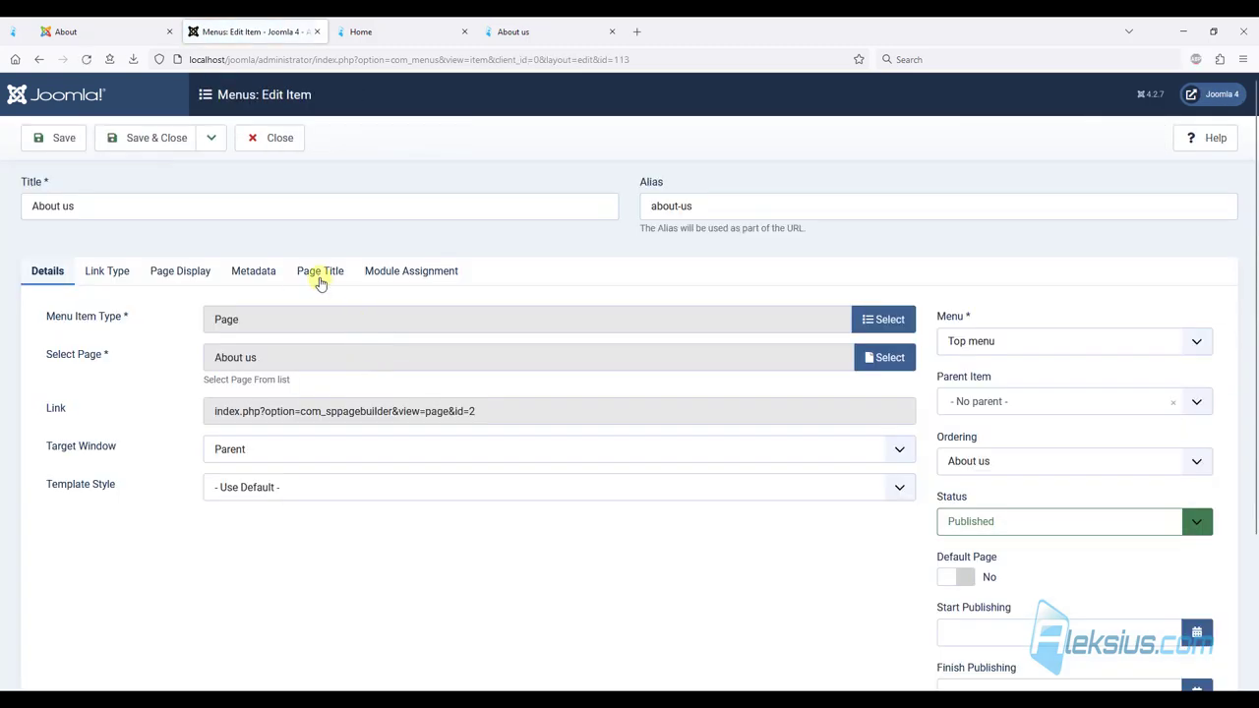
{"action": "left_click", "coordinate": [320, 272]}
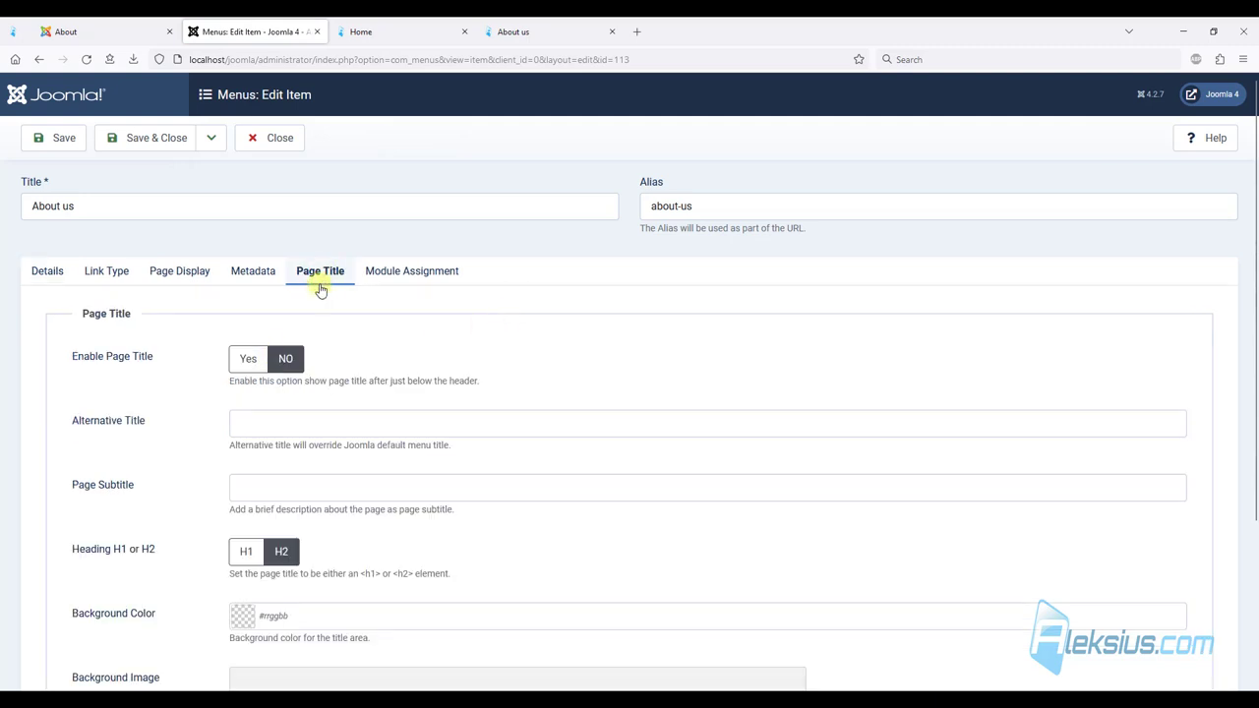
{"action": "left_click", "coordinate": [248, 358]}
{"action": "left_click", "coordinate": [266, 420]}
{"action": "type", "text": "About Us"}
{"action": "left_click", "coordinate": [623, 365]}
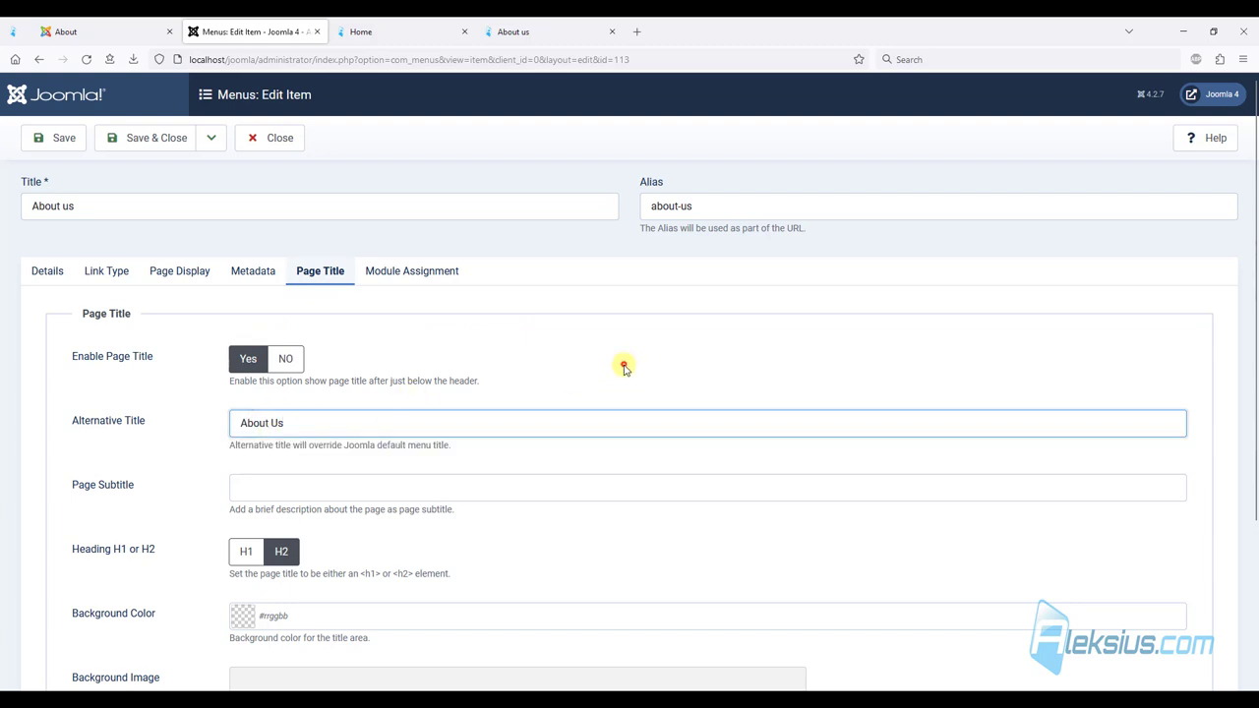
{"action": "scroll", "coordinate": [344, 413], "scroll_direction": "down", "scroll_amount": 2}
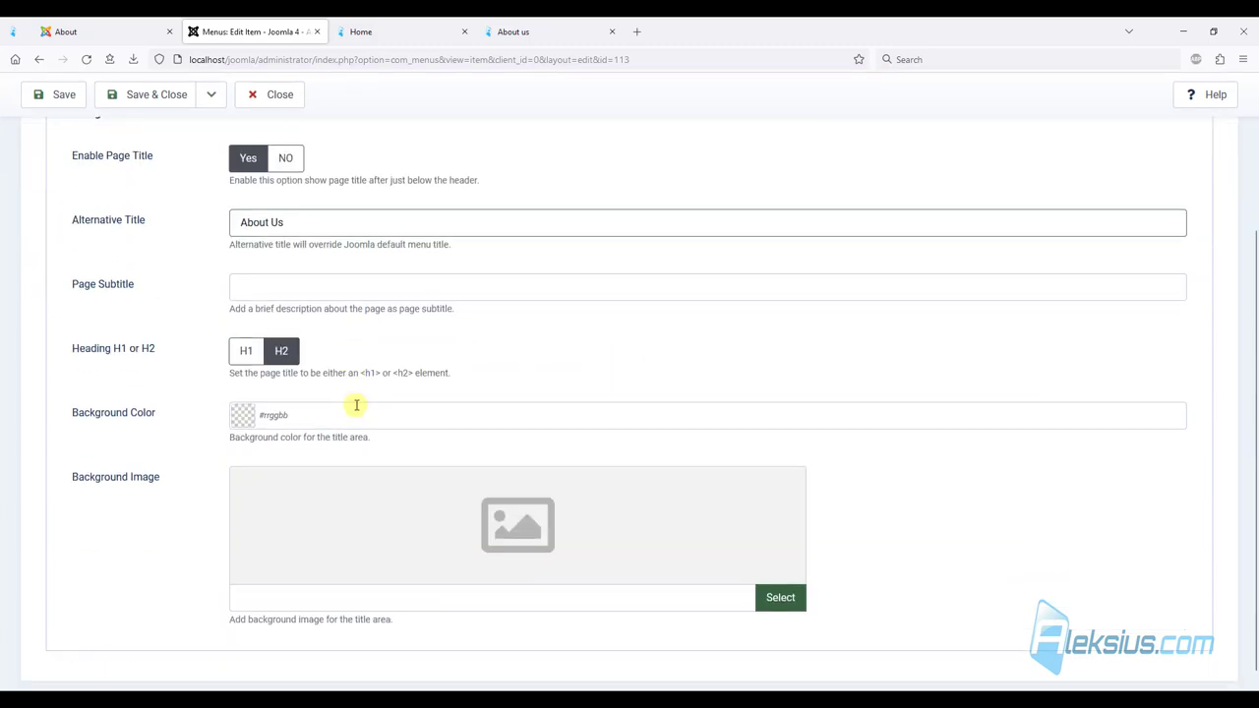
{"action": "left_click", "coordinate": [49, 94]}
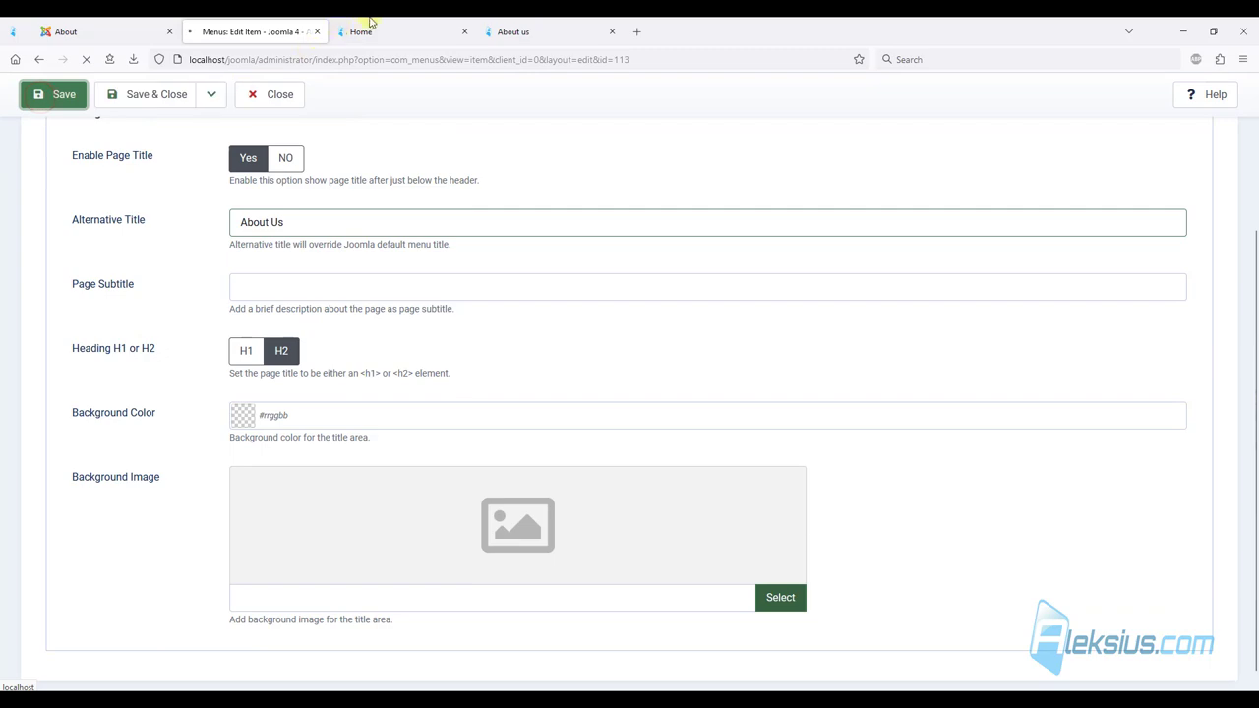
{"action": "left_click", "coordinate": [427, 22]}
Check the blue About Us banner on the live page, then Save & Close the About us item.
{"action": "left_click", "coordinate": [512, 31]}
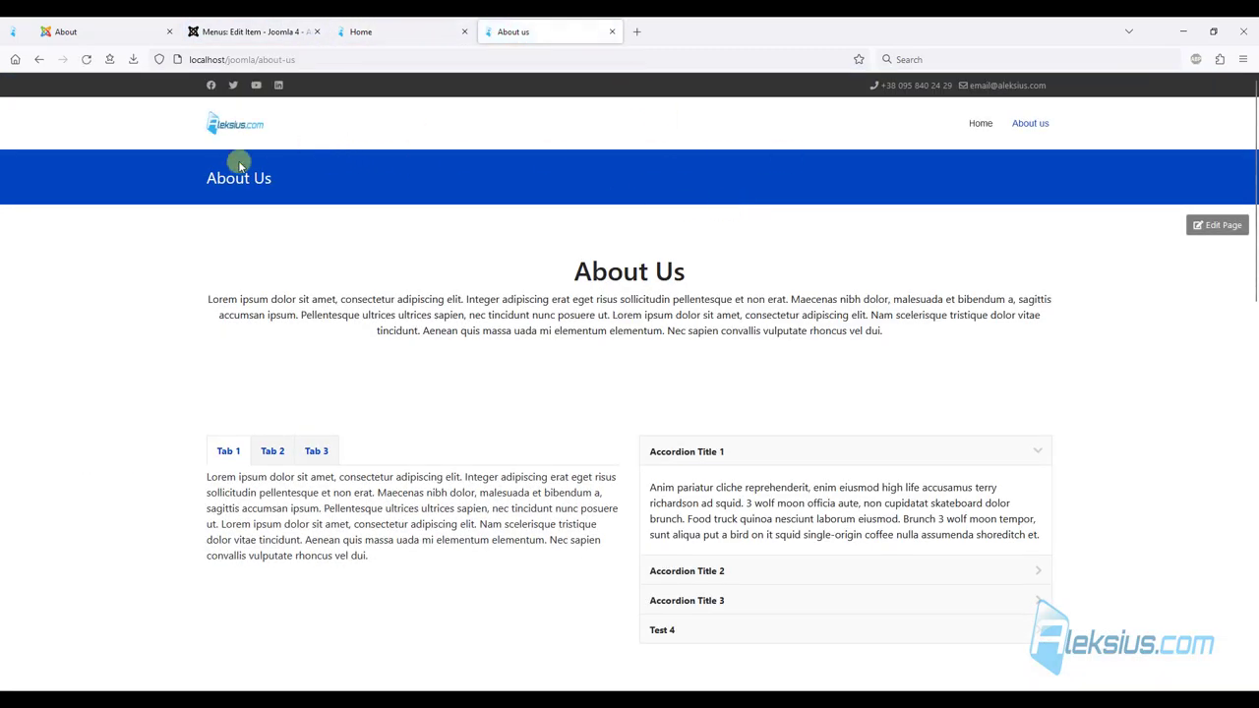
{"action": "double_click", "coordinate": [225, 178]}
{"action": "left_click", "coordinate": [304, 168]}
{"action": "left_click", "coordinate": [289, 32]}
{"action": "left_click", "coordinate": [162, 137]}
Create a new Breadcrumbs site module titled 'Breadcrumbs' with its title hidden.
{"action": "left_click", "coordinate": [76, 408]}
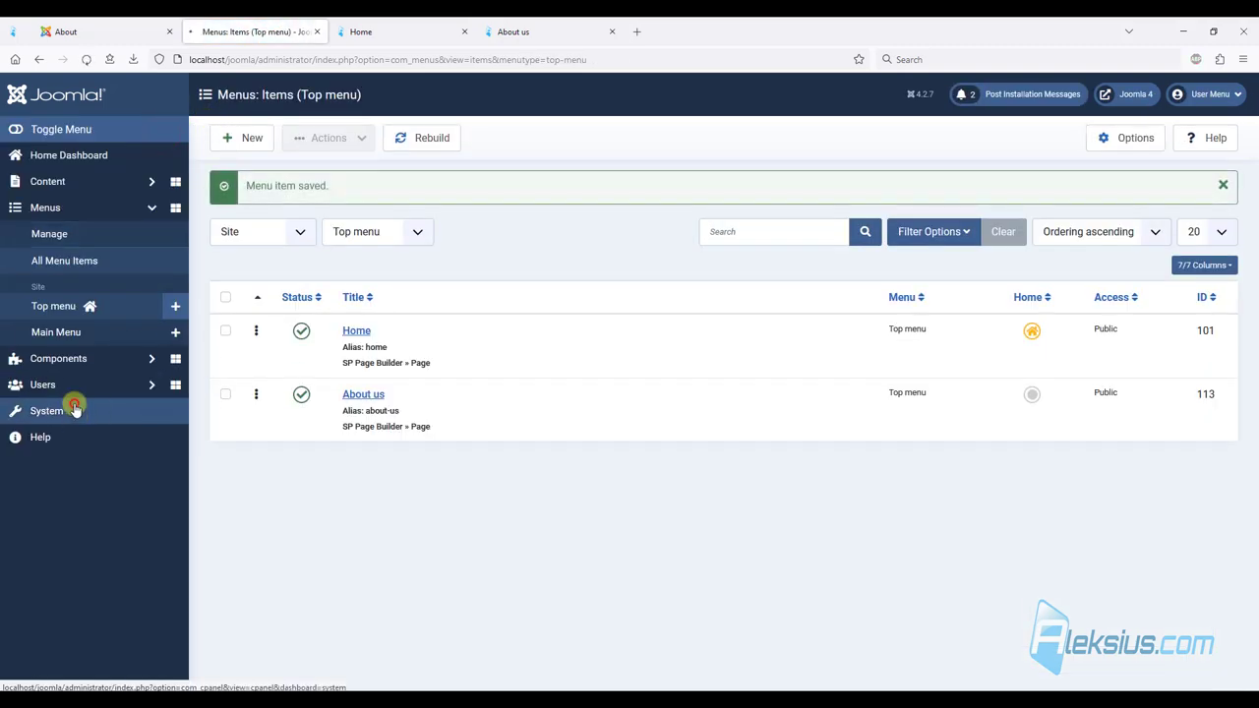
{"action": "left_click", "coordinate": [590, 544]}
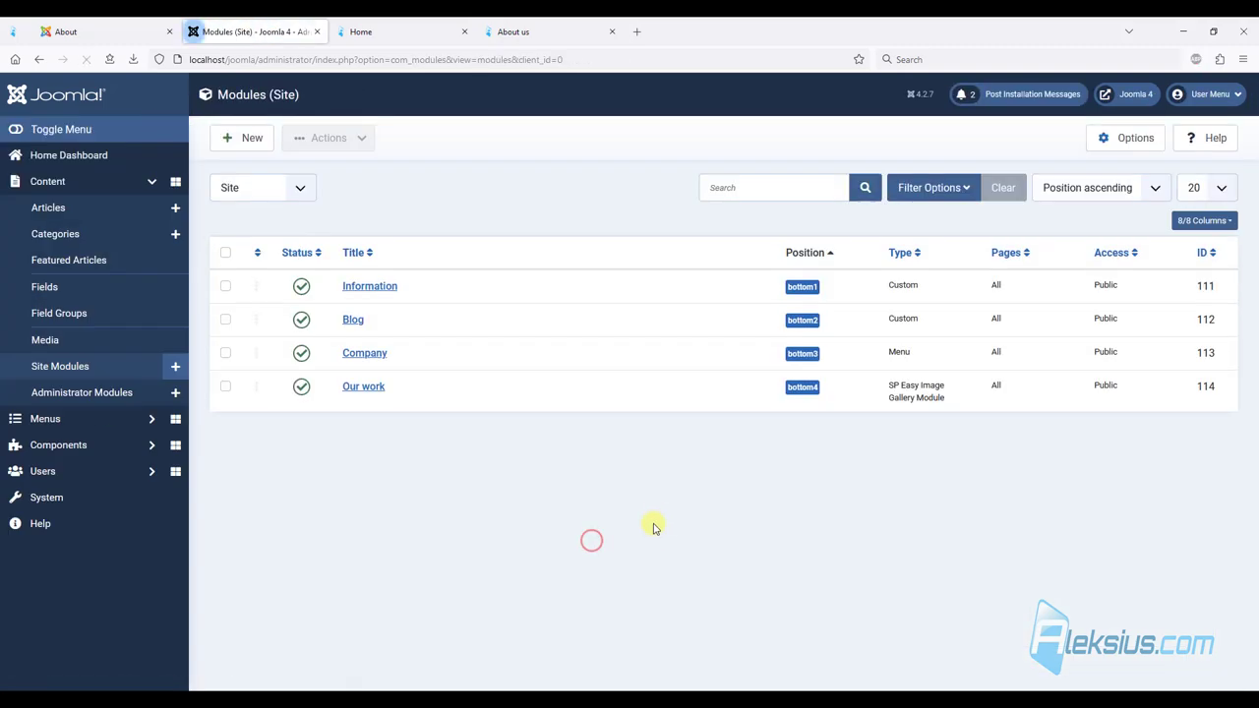
{"action": "left_click", "coordinate": [237, 139]}
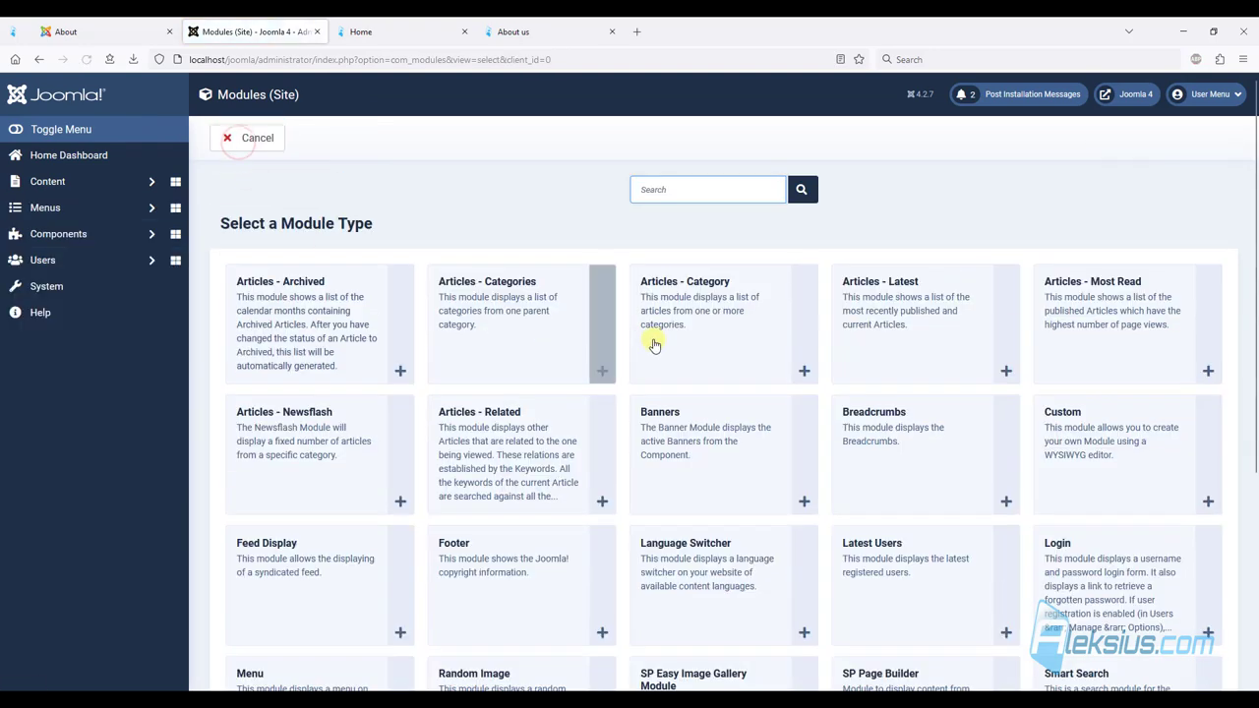
{"action": "left_click", "coordinate": [858, 418]}
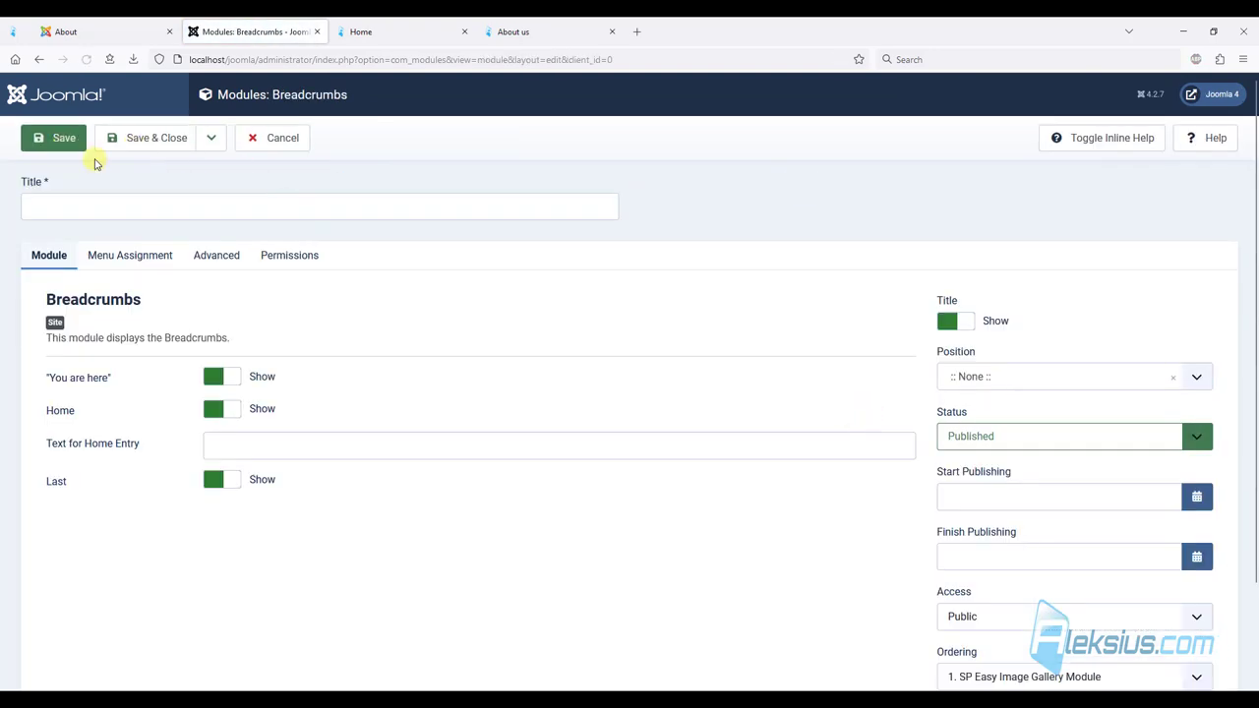
{"action": "left_click", "coordinate": [161, 210]}
{"action": "type", "text": "Breadcrumbs"}
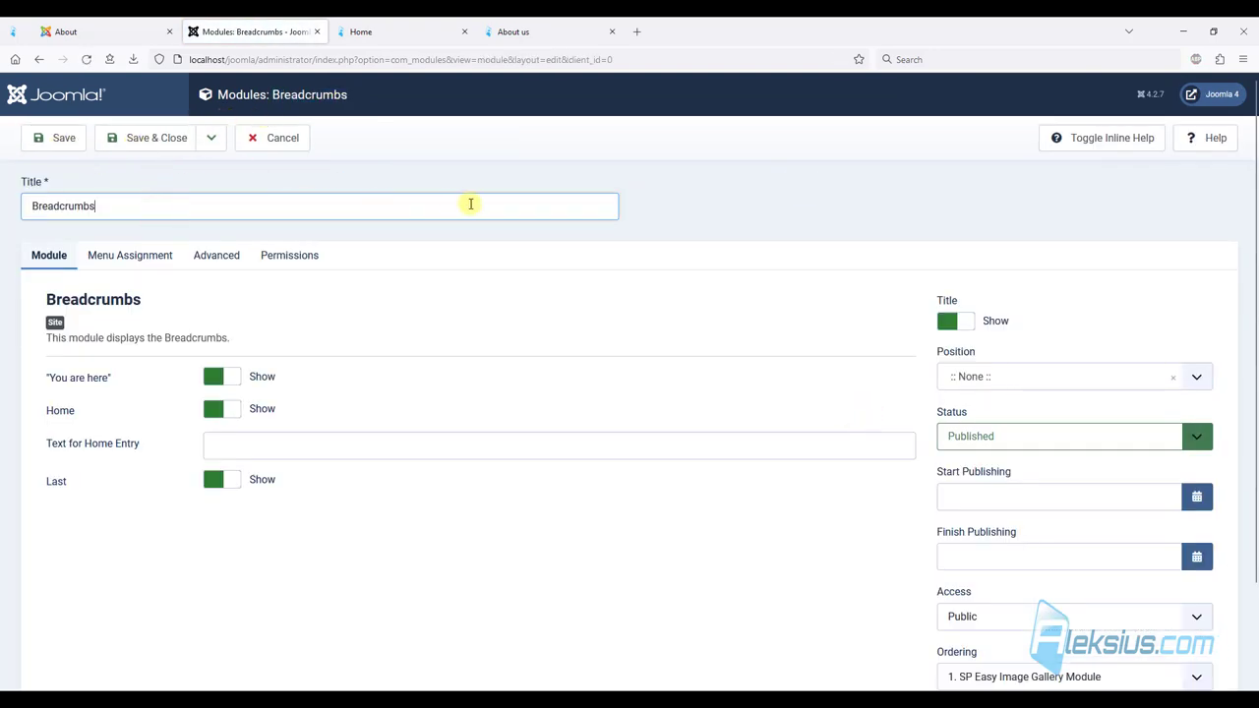
{"action": "left_click", "coordinate": [963, 324]}
Place the module in the Breadcrumb [breadcrumb] position.
{"action": "left_click", "coordinate": [989, 378]}
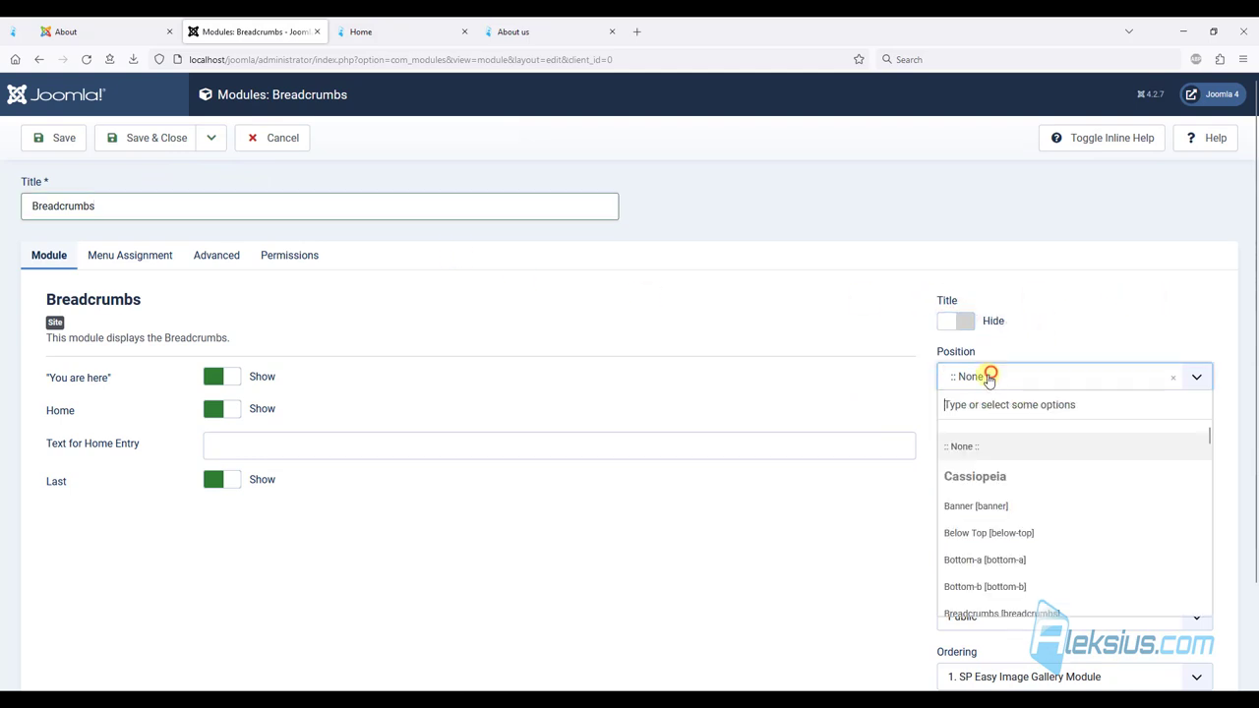
{"action": "type", "text": "bread"}
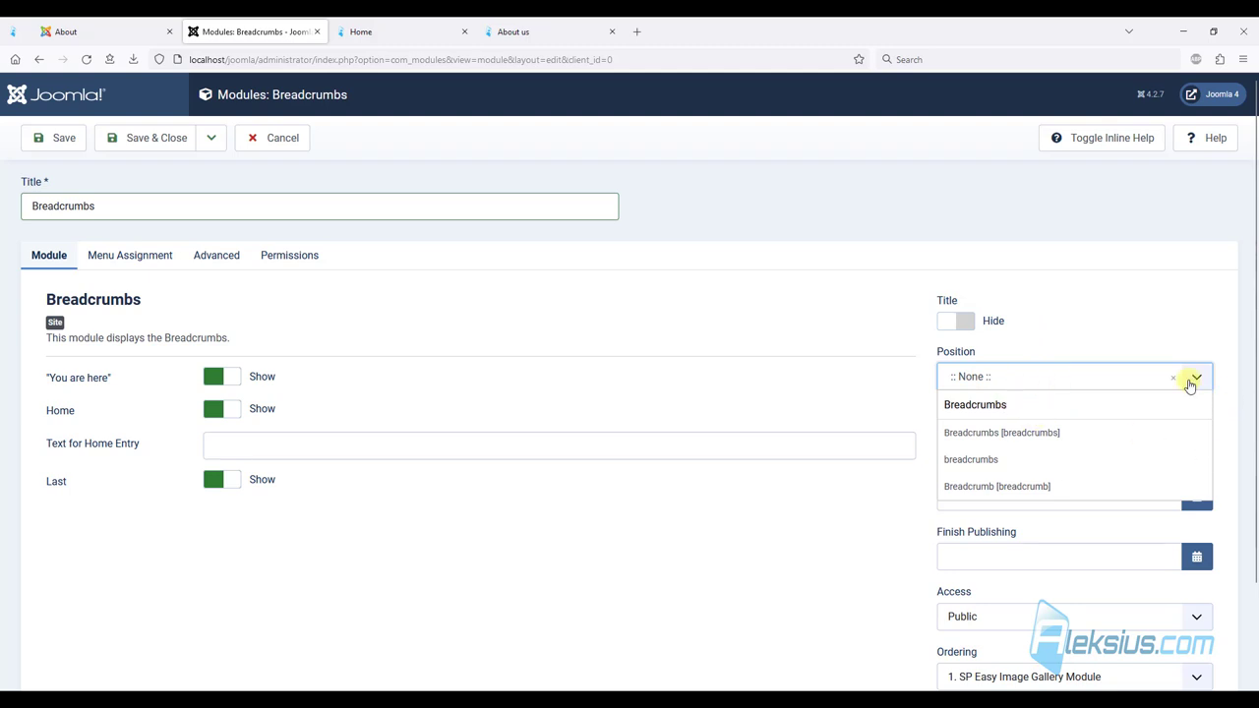
{"action": "left_click", "coordinate": [1105, 331]}
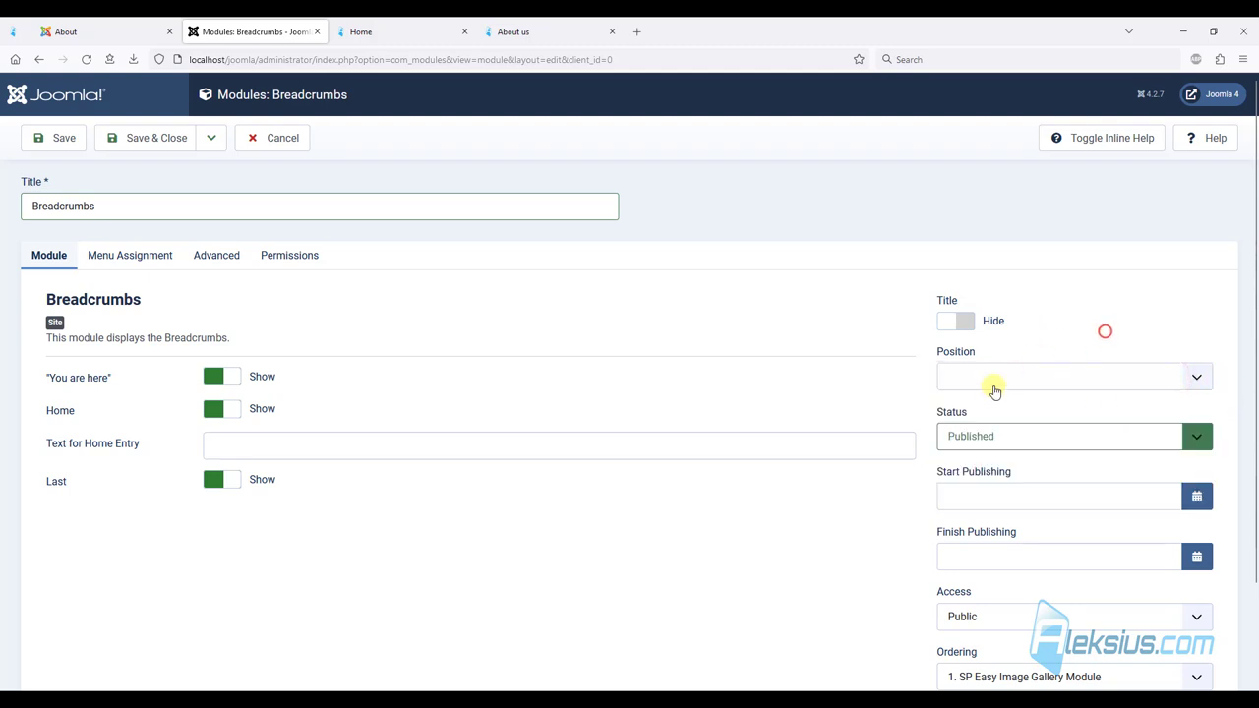
{"action": "left_click", "coordinate": [1018, 374]}
{"action": "scroll", "coordinate": [995, 427], "scroll_direction": "down", "scroll_amount": 2}
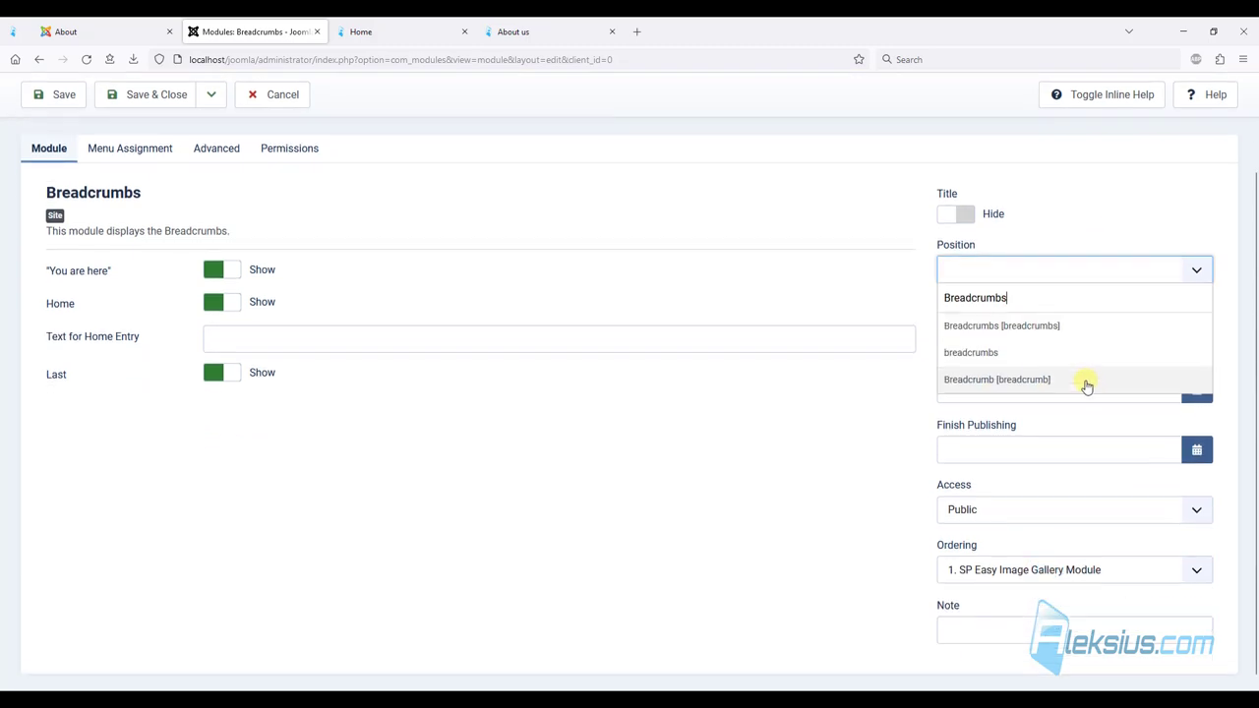
{"action": "double_click", "coordinate": [1031, 284]}
{"action": "key", "text": "BackSpace"}
{"action": "scroll", "coordinate": [1034, 380], "scroll_direction": "down", "scroll_amount": 3}
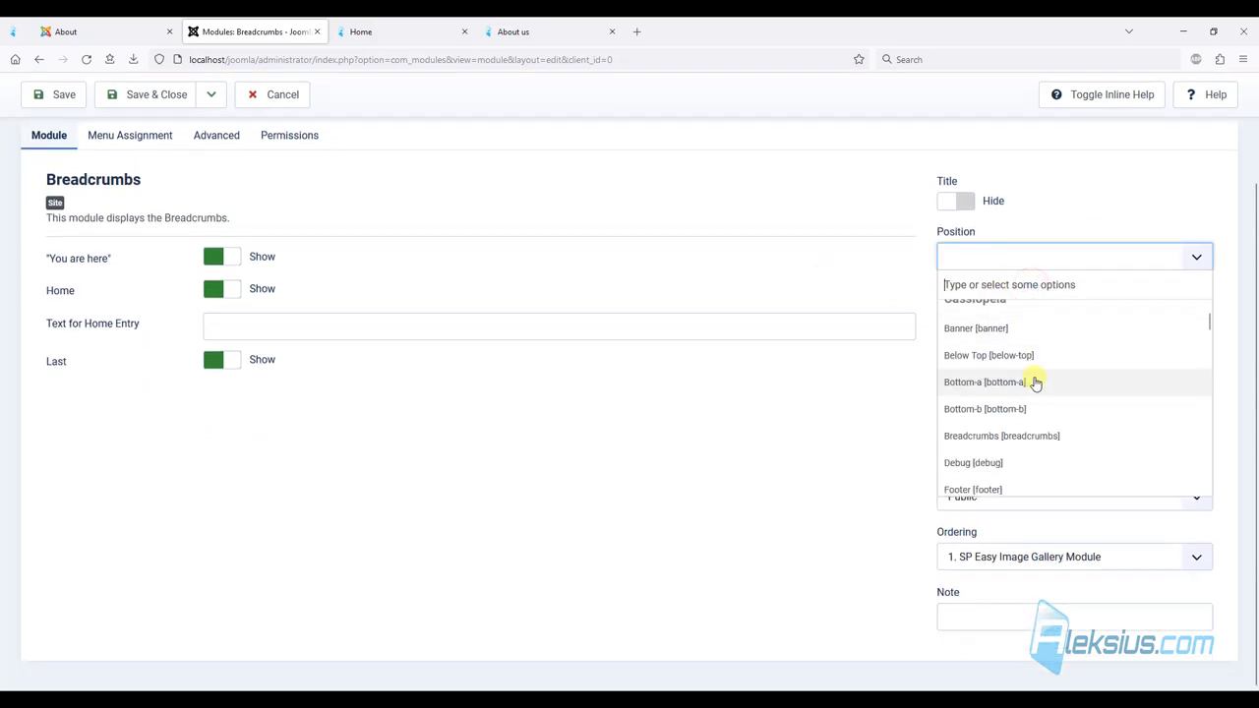
{"action": "scroll", "coordinate": [1031, 376], "scroll_direction": "down", "scroll_amount": 8}
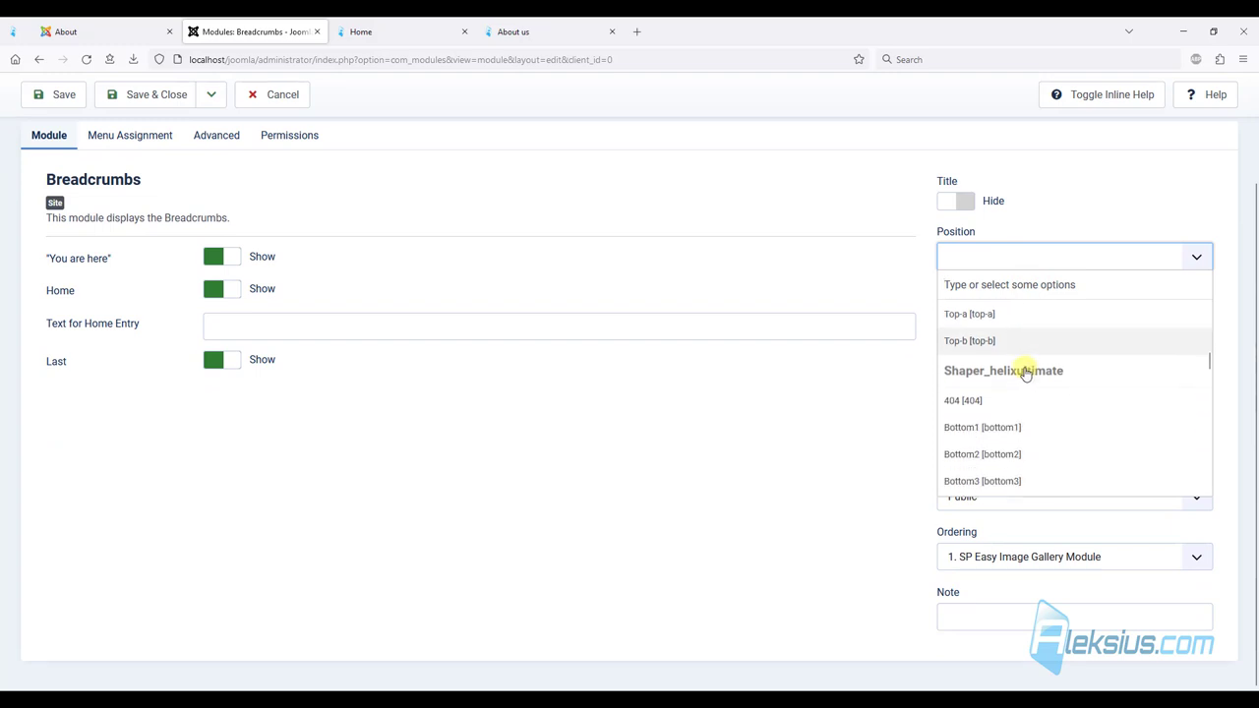
{"action": "scroll", "coordinate": [1021, 366], "scroll_direction": "up", "scroll_amount": 2}
{"action": "scroll", "coordinate": [1033, 365], "scroll_direction": "down", "scroll_amount": 2}
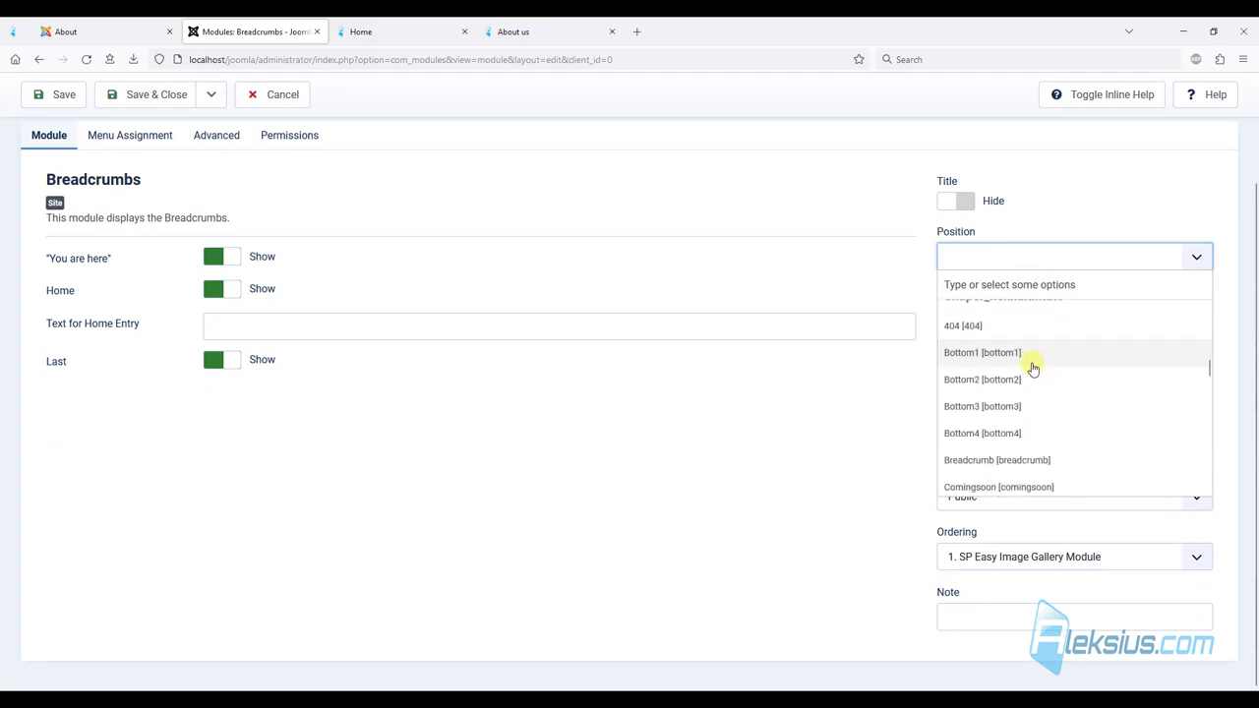
{"action": "scroll", "coordinate": [1033, 366], "scroll_direction": "down", "scroll_amount": 2}
{"action": "left_click", "coordinate": [986, 385]}
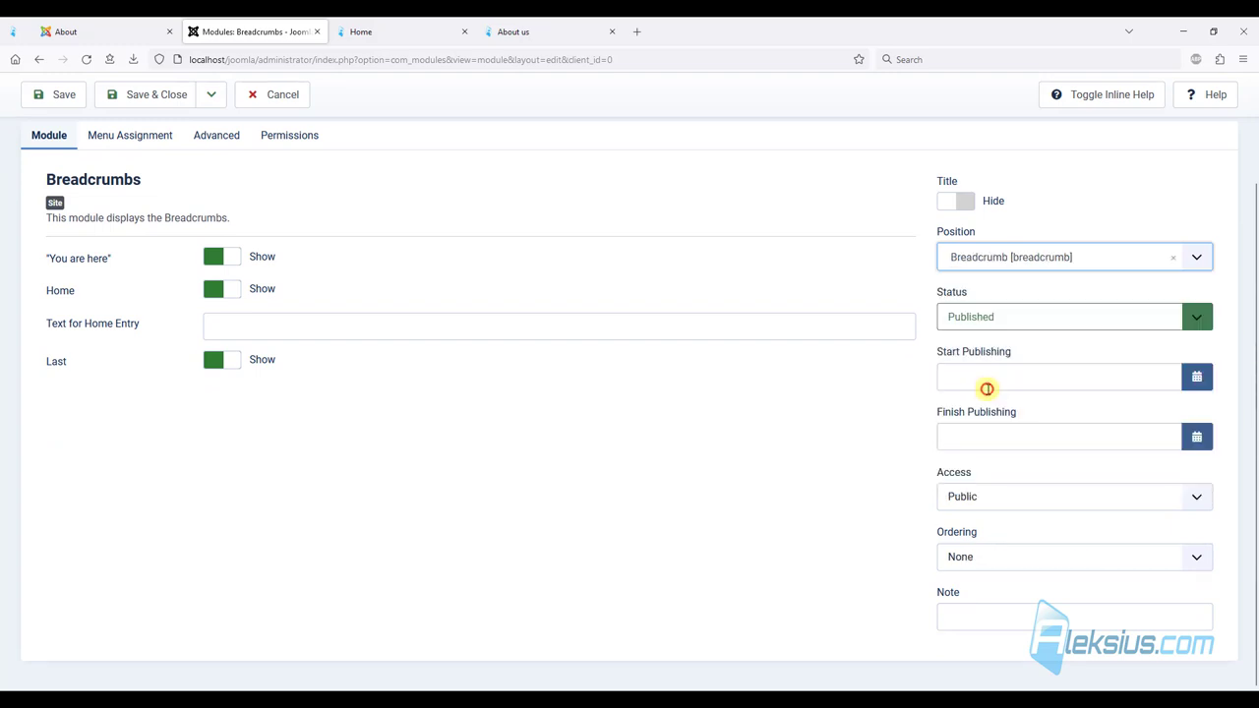
{"action": "scroll", "coordinate": [441, 202], "scroll_direction": "up", "scroll_amount": 3}
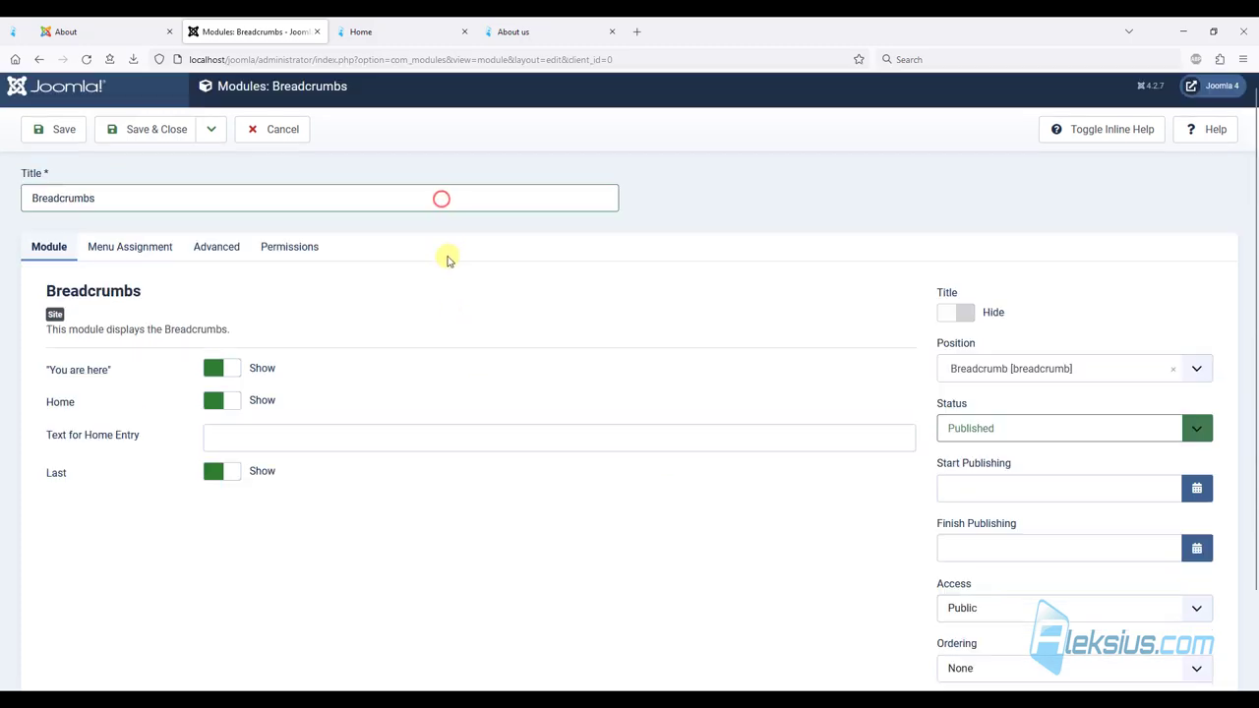
Assign the module to all pages except Home and save it.
{"action": "left_click", "coordinate": [128, 252]}
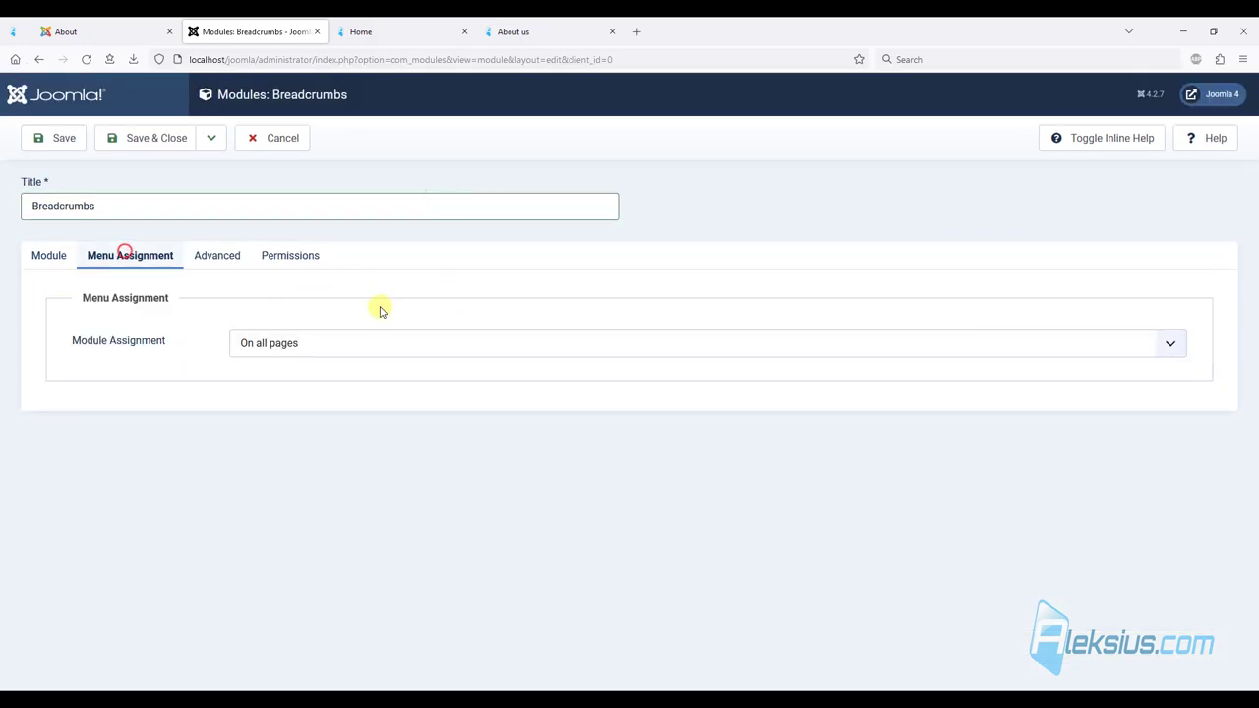
{"action": "left_click", "coordinate": [271, 346]}
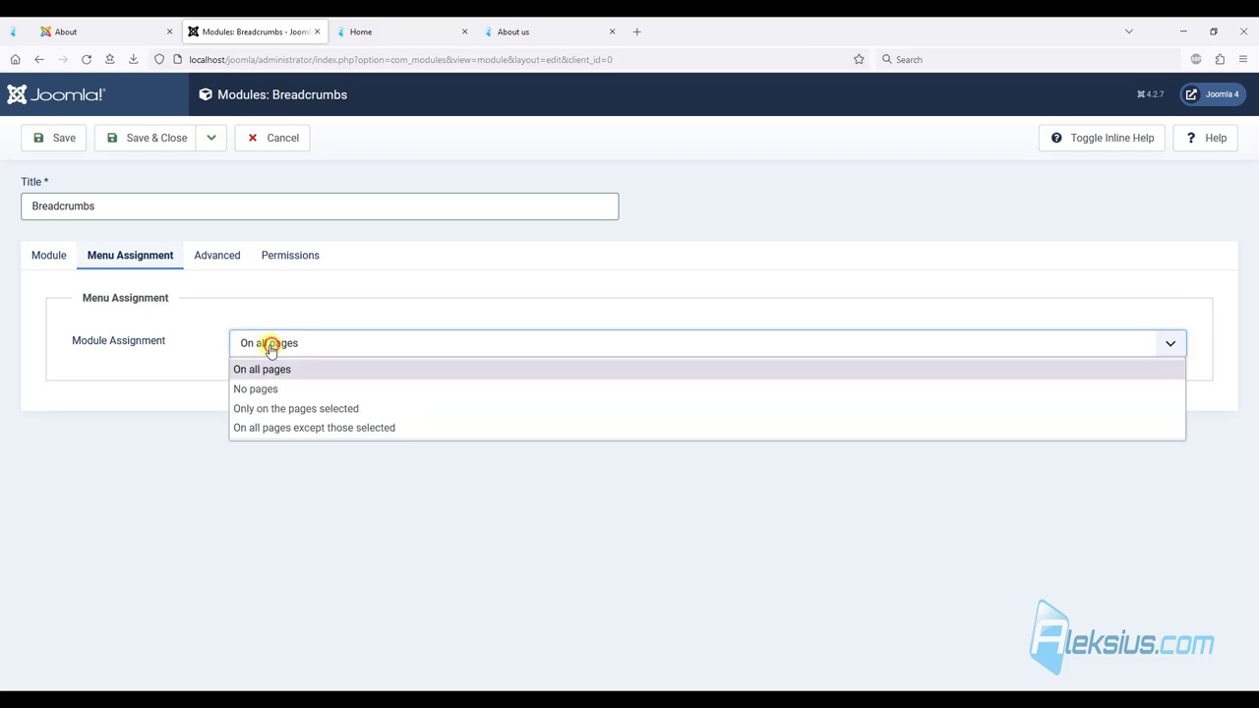
{"action": "left_click", "coordinate": [337, 428]}
{"action": "left_click", "coordinate": [272, 481]}
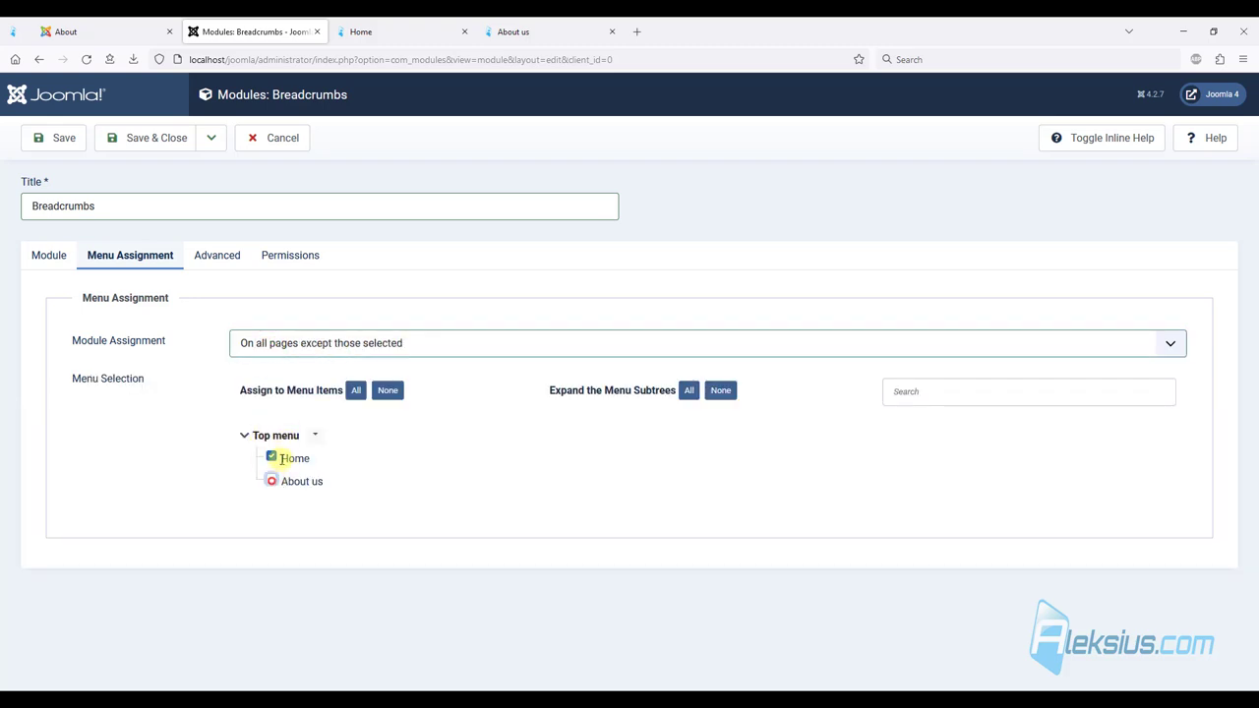
{"action": "left_click", "coordinate": [65, 143]}
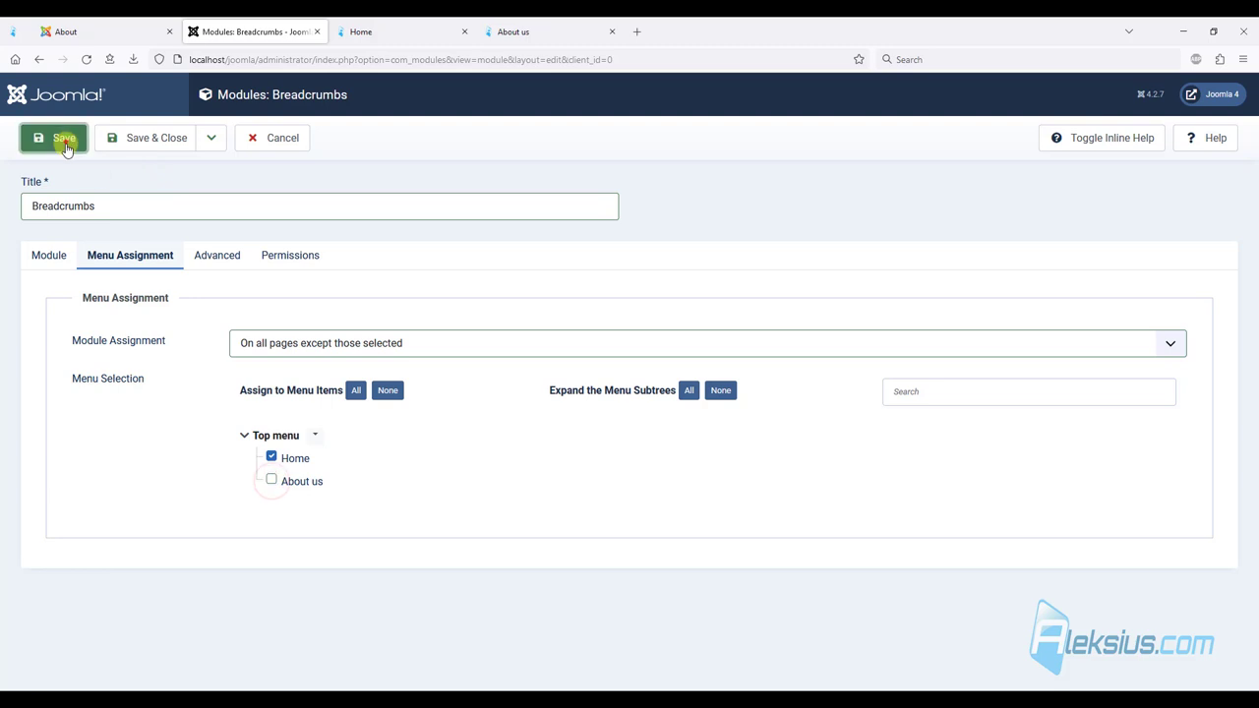
Confirm About us shows 'You are here: Home / About us' while Home shows no breadcrumbs.
{"action": "left_click", "coordinate": [544, 25]}
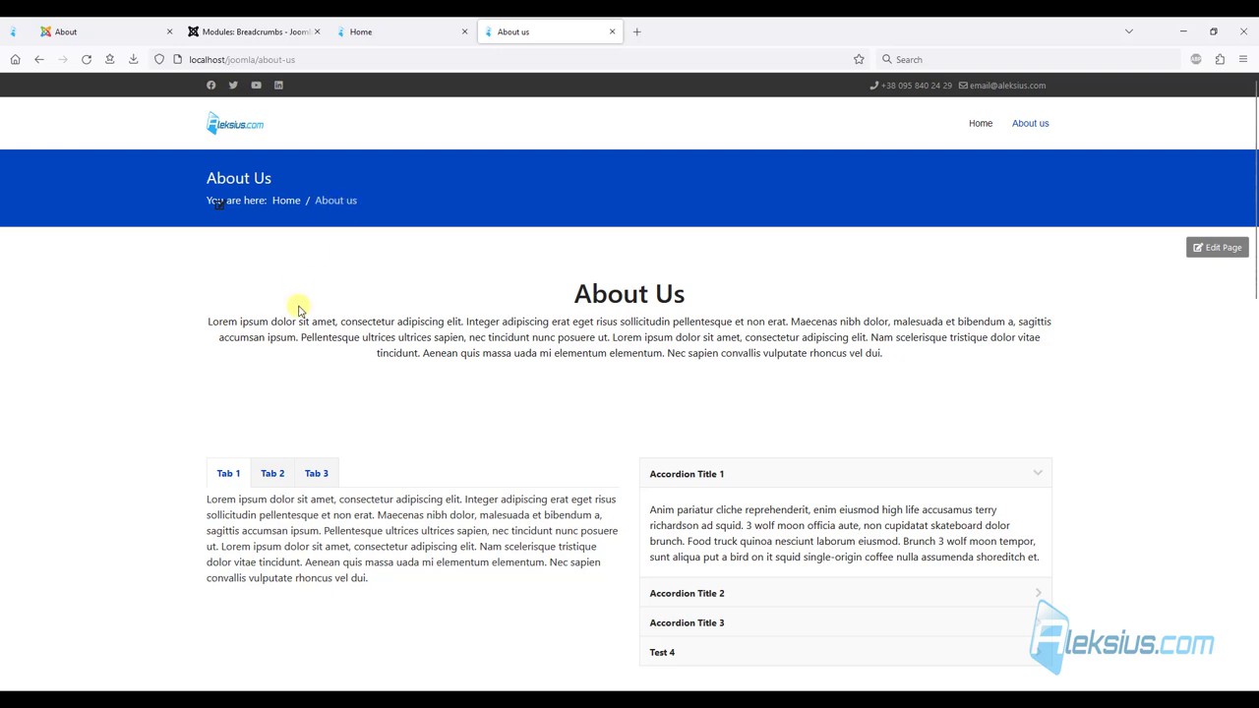
{"action": "left_click", "coordinate": [976, 124]}
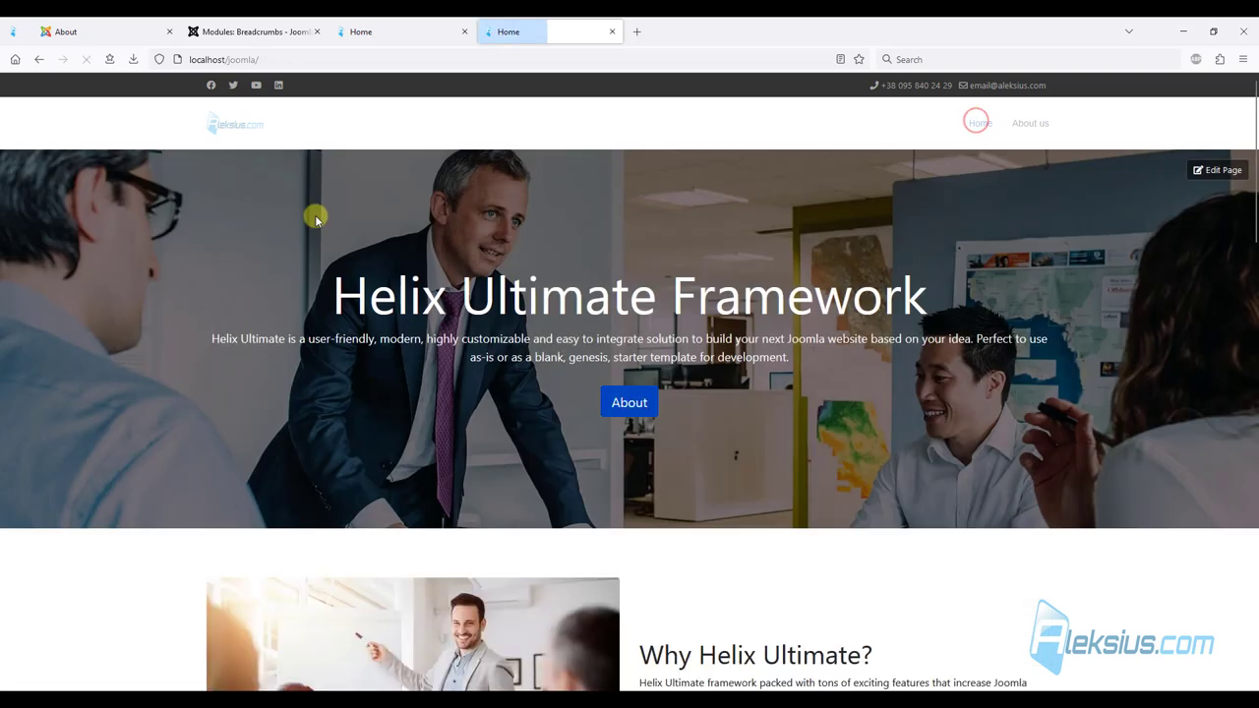
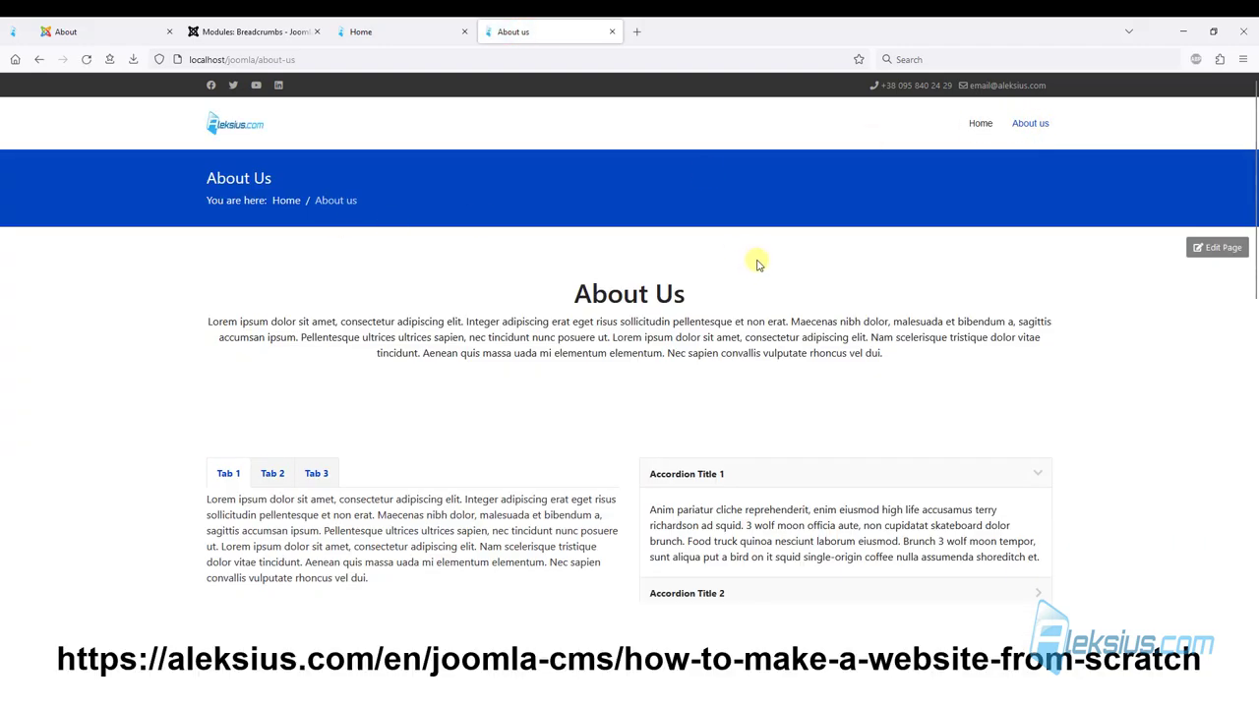
Save the Home page layout in SP Page Builder, then Save & Close it.
{"action": "scroll", "coordinate": [757, 264], "scroll_direction": "down", "scroll_amount": 10}
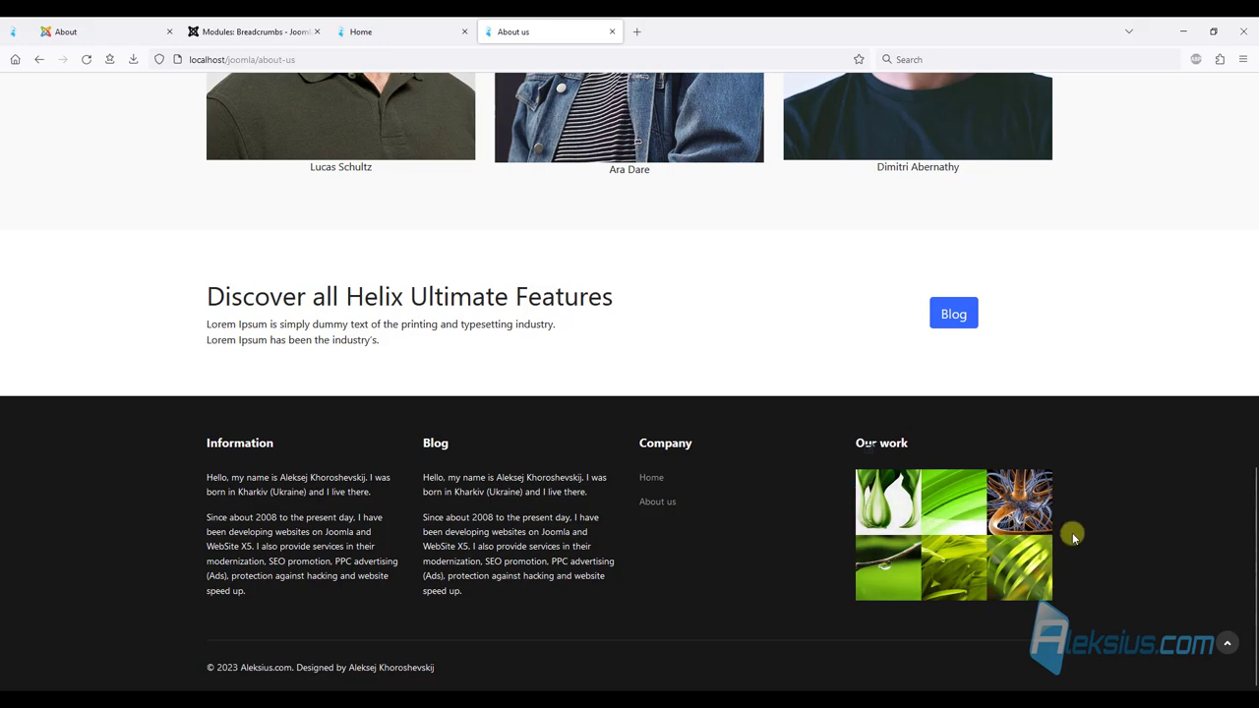
{"action": "scroll", "coordinate": [984, 555], "scroll_direction": "up", "scroll_amount": 10}
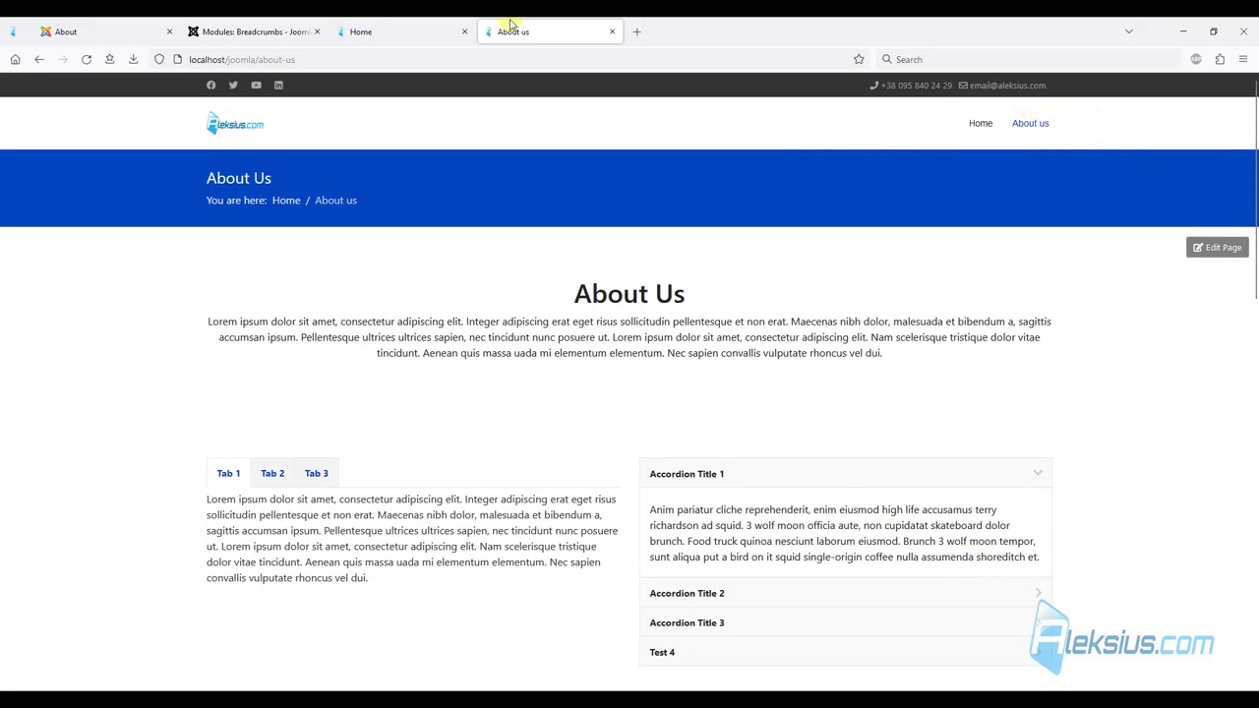
{"action": "left_click", "coordinate": [388, 28]}
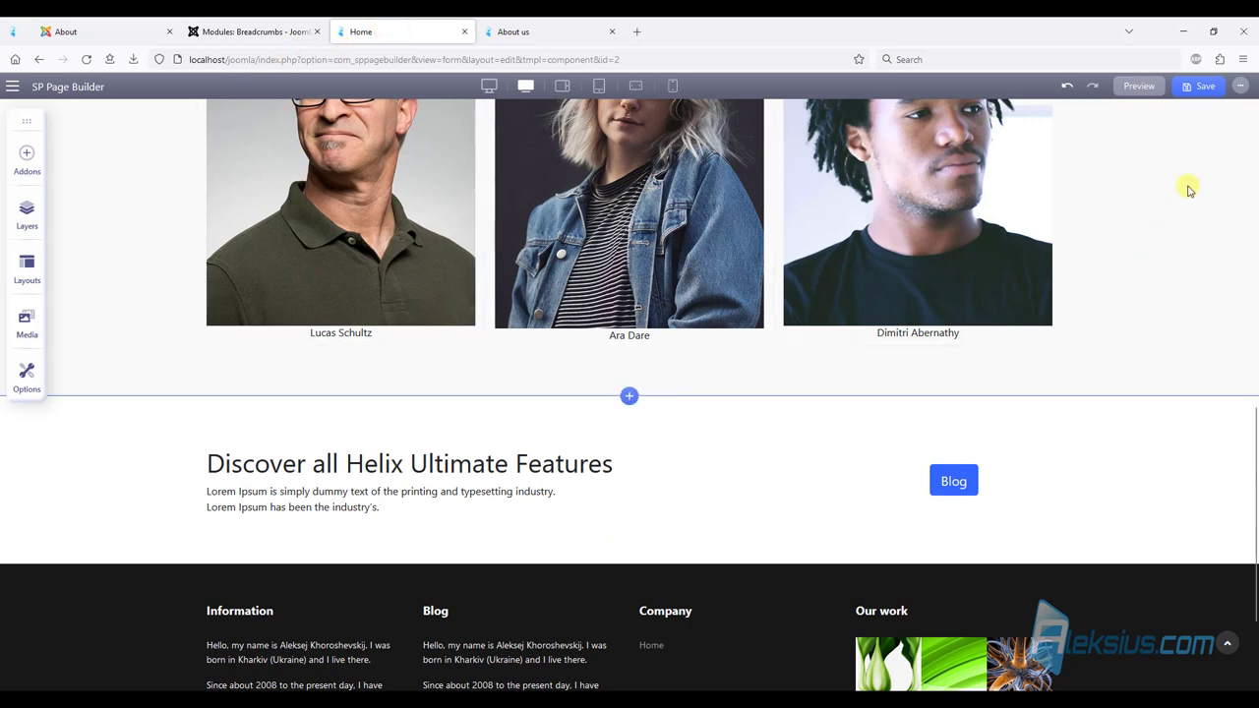
{"action": "left_click", "coordinate": [1206, 87]}
{"action": "left_click", "coordinate": [1239, 86]}
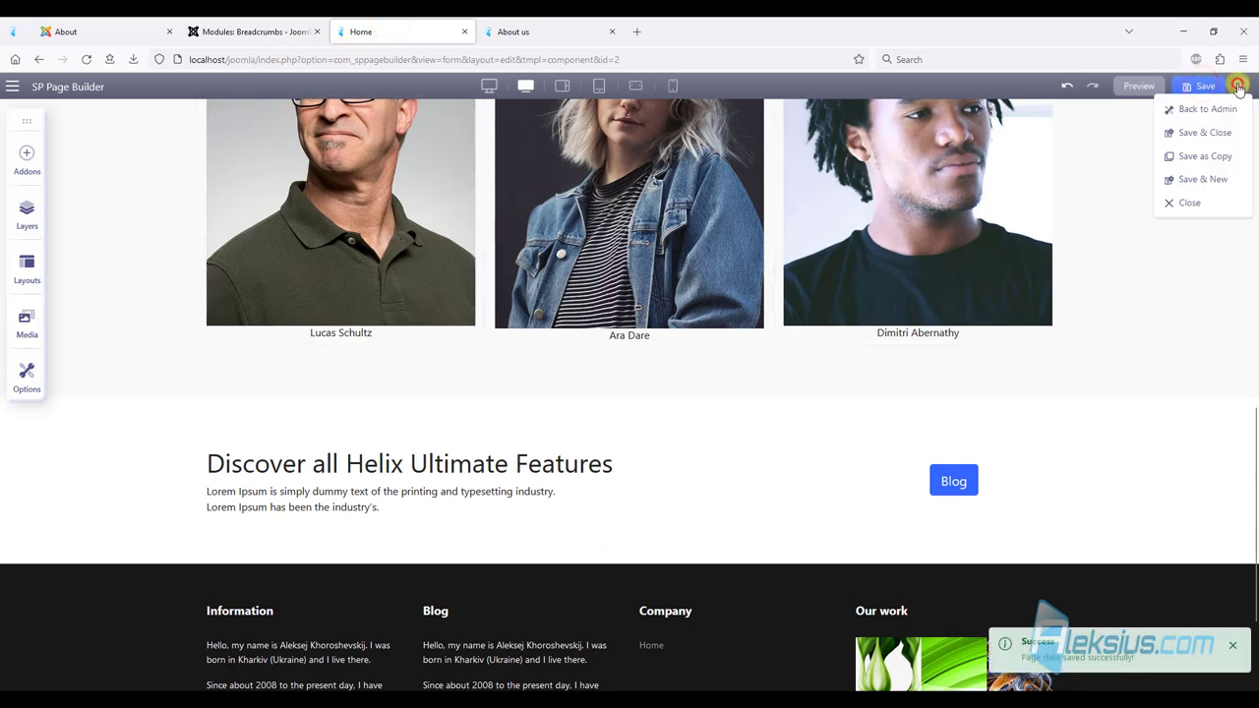
{"action": "left_click", "coordinate": [1200, 133]}
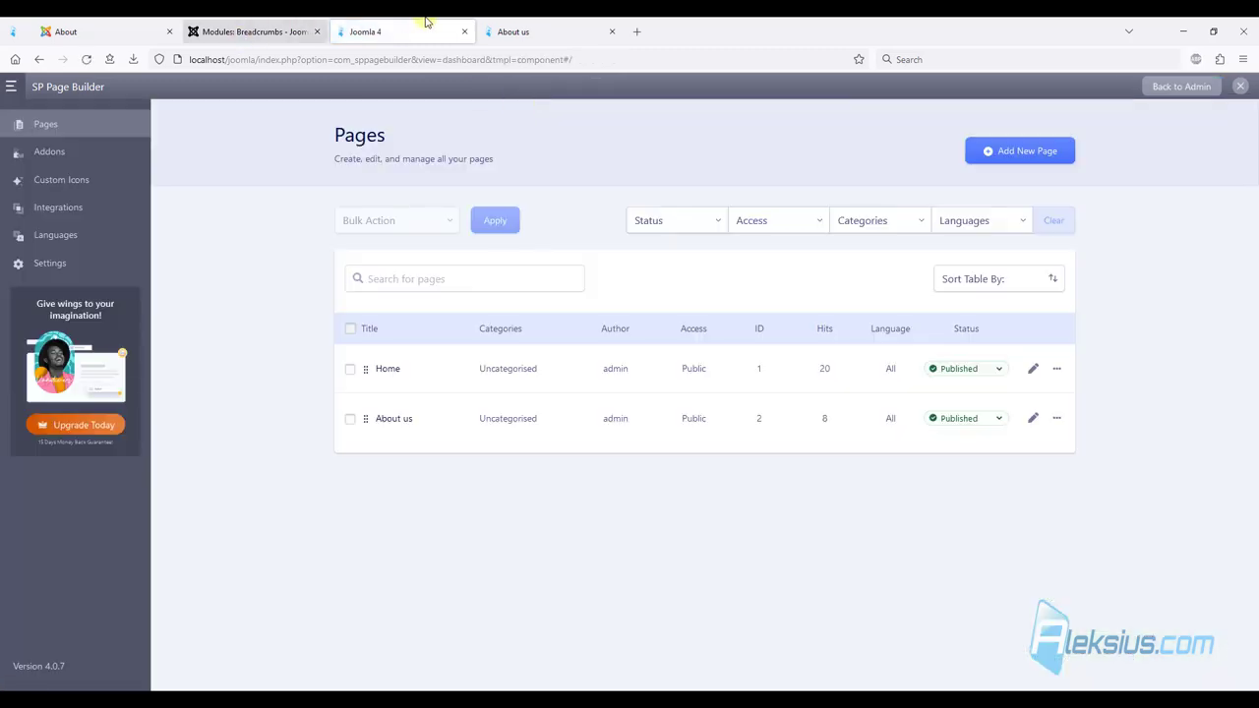
Close the page builder tab and Save & Close the Breadcrumbs module.
{"action": "left_click", "coordinate": [465, 32]}
{"action": "left_click", "coordinate": [249, 32]}
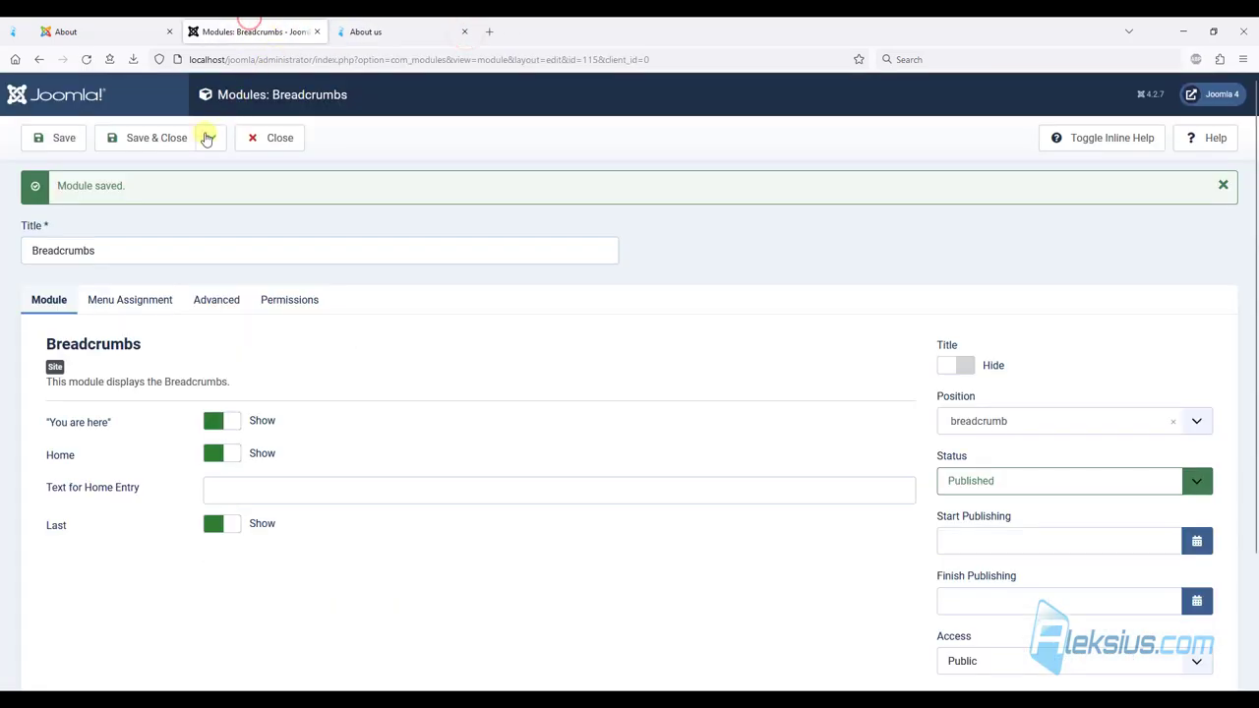
{"action": "left_click", "coordinate": [145, 137]}
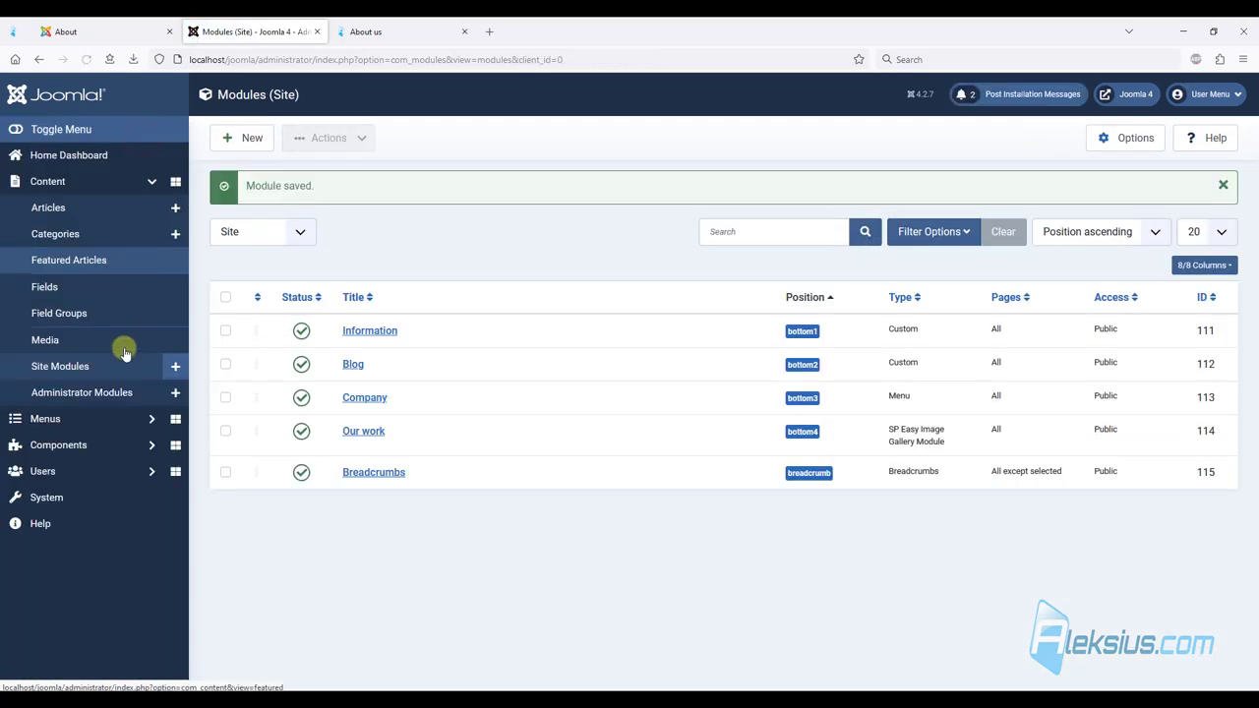
Create a new SP Easy Image Gallery album titled 'Gallery' and save it.
{"action": "left_click", "coordinate": [112, 445]}
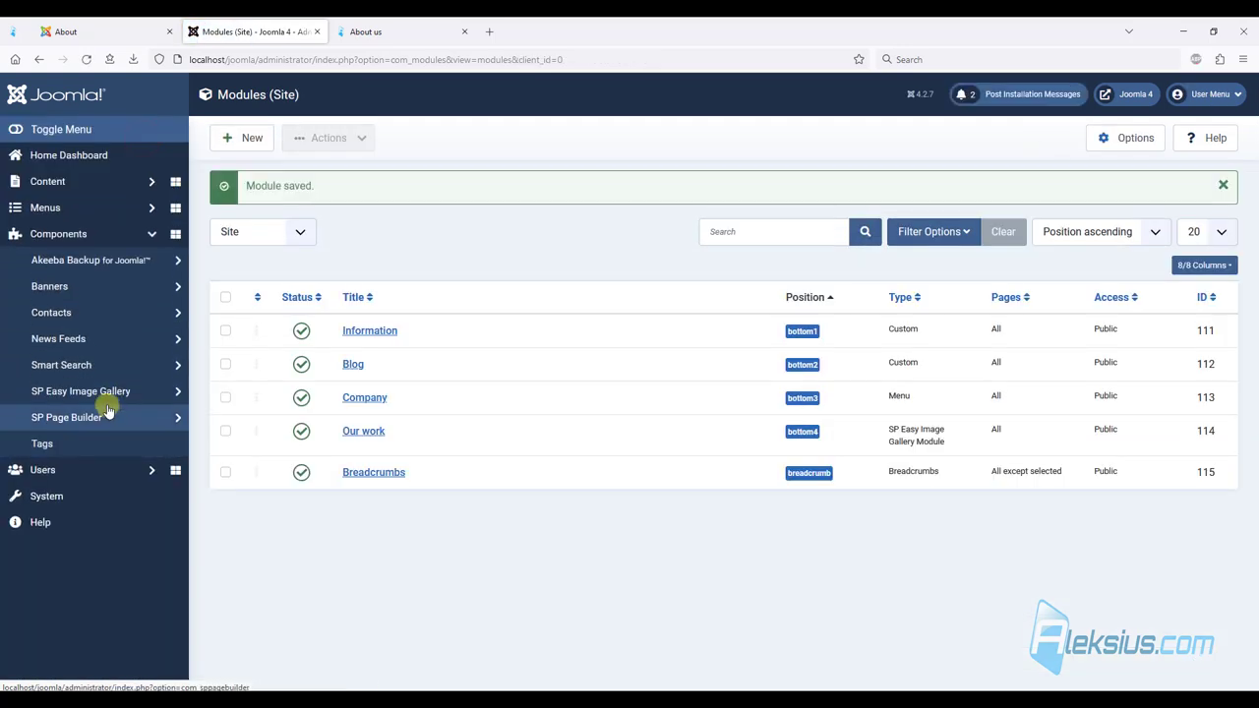
{"action": "left_click", "coordinate": [100, 398]}
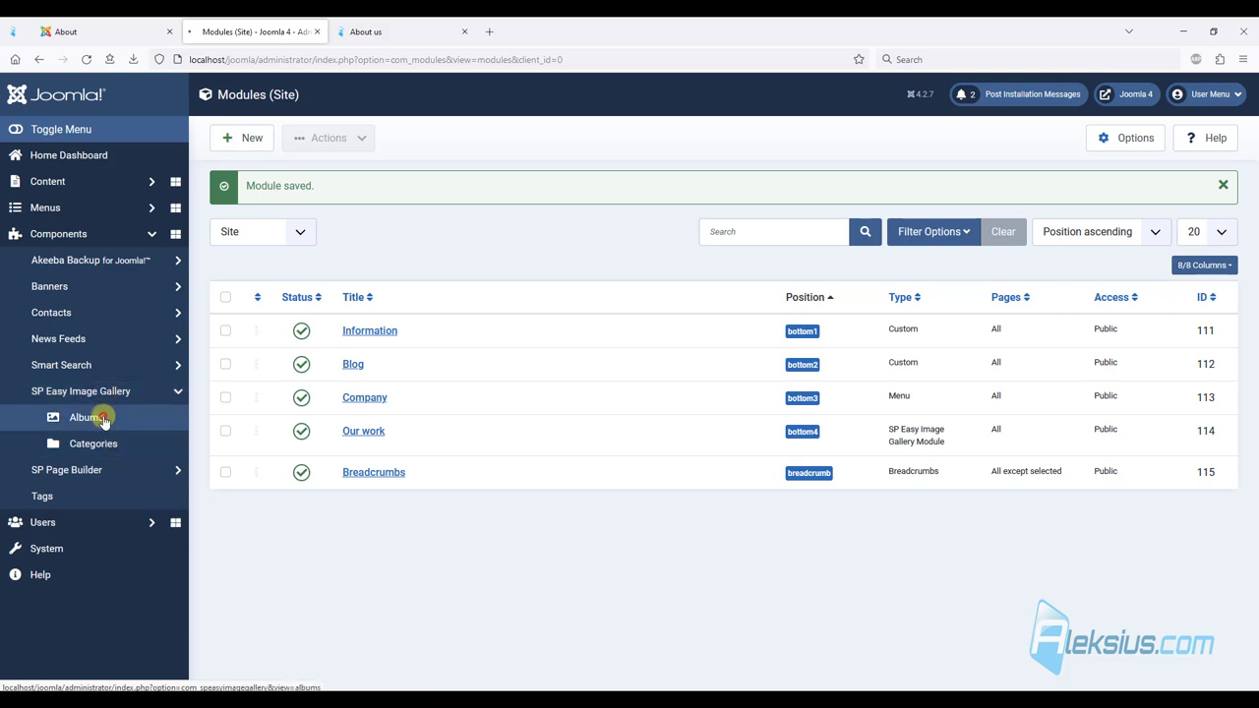
{"action": "left_click", "coordinate": [104, 417]}
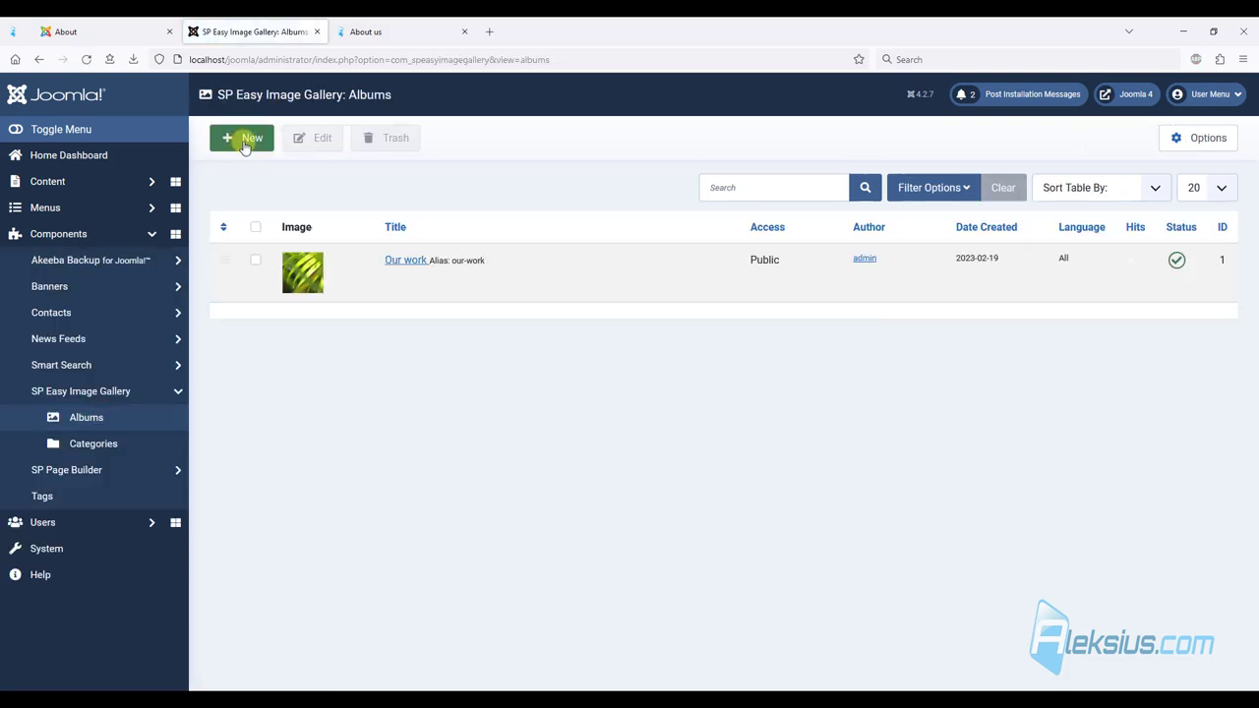
{"action": "left_click", "coordinate": [245, 143]}
{"action": "left_click", "coordinate": [206, 204]}
{"action": "type", "text": "Gallery"}
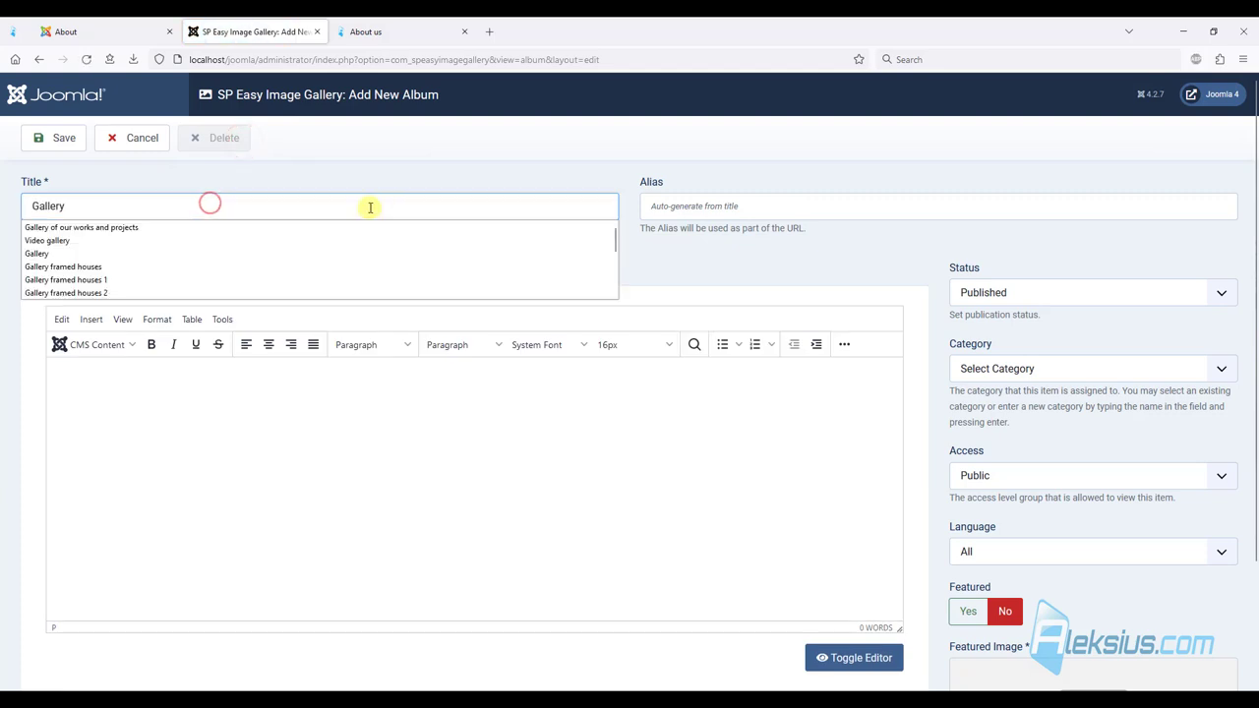
{"action": "left_click", "coordinate": [508, 154]}
{"action": "left_click", "coordinate": [61, 142]}
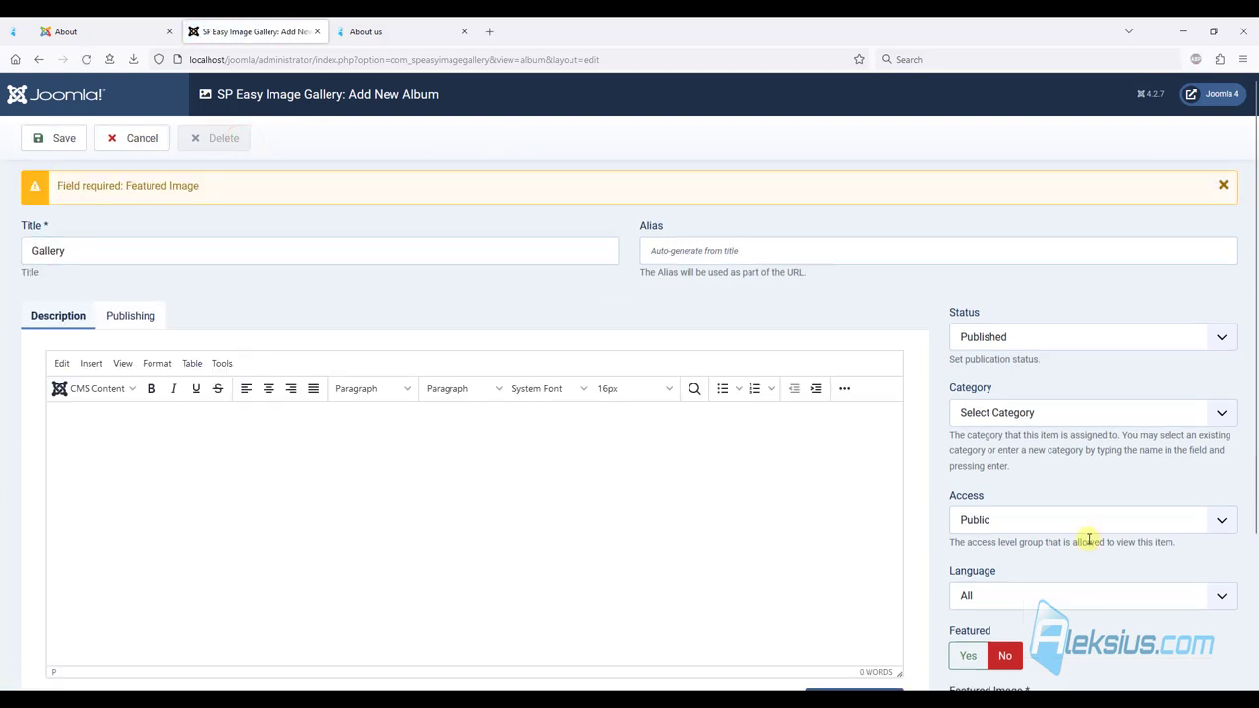
Set the album's featured image to powered_by.png and save.
{"action": "scroll", "coordinate": [896, 385], "scroll_direction": "down", "scroll_amount": 3}
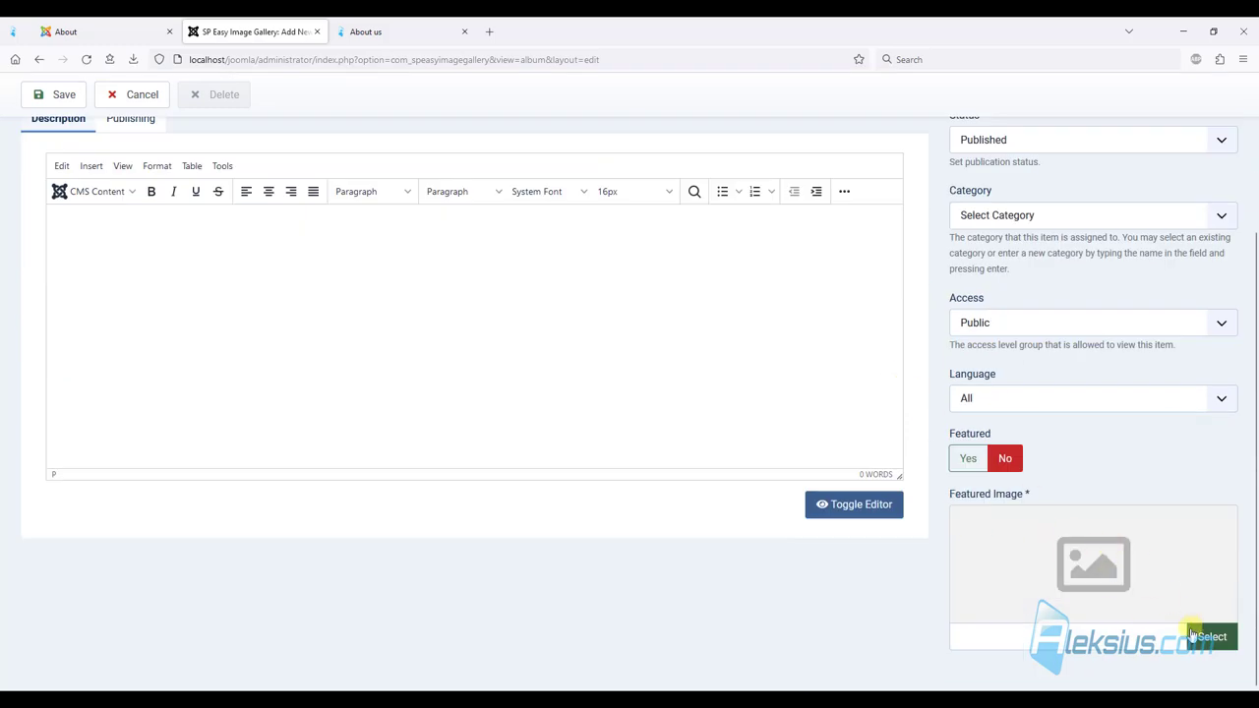
{"action": "left_click", "coordinate": [1208, 637]}
{"action": "scroll", "coordinate": [713, 374], "scroll_direction": "down", "scroll_amount": 1}
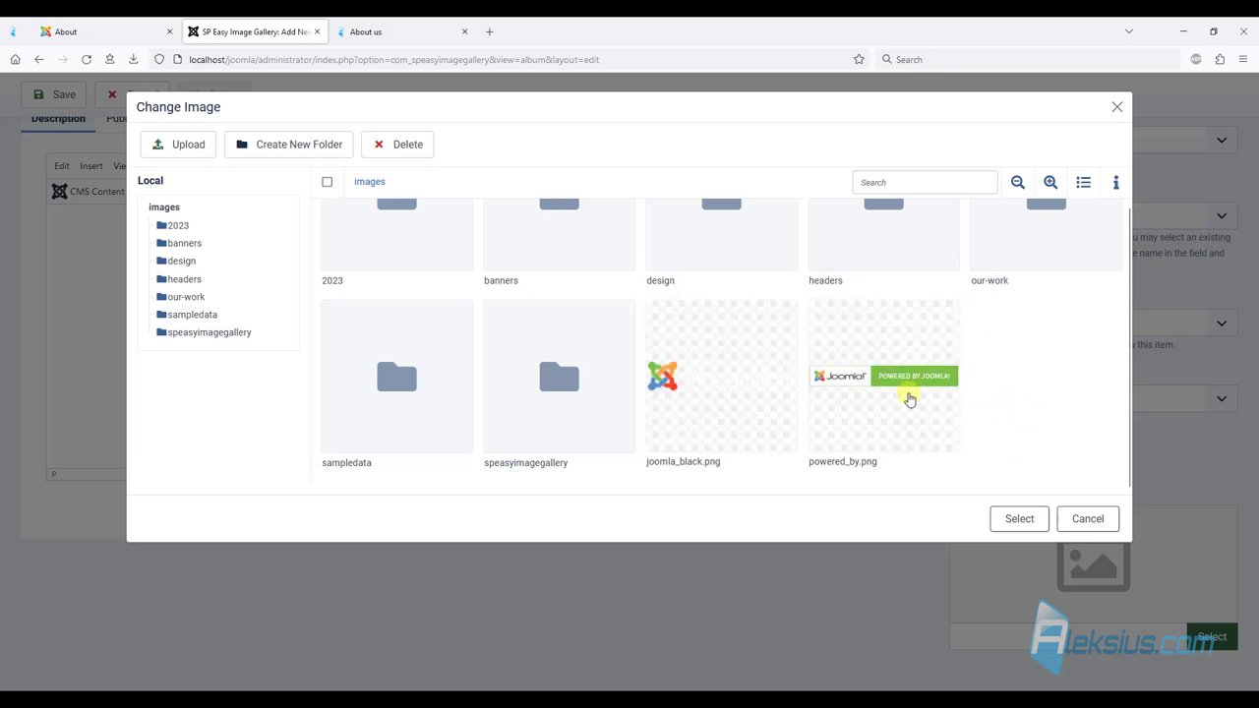
{"action": "left_click", "coordinate": [865, 380]}
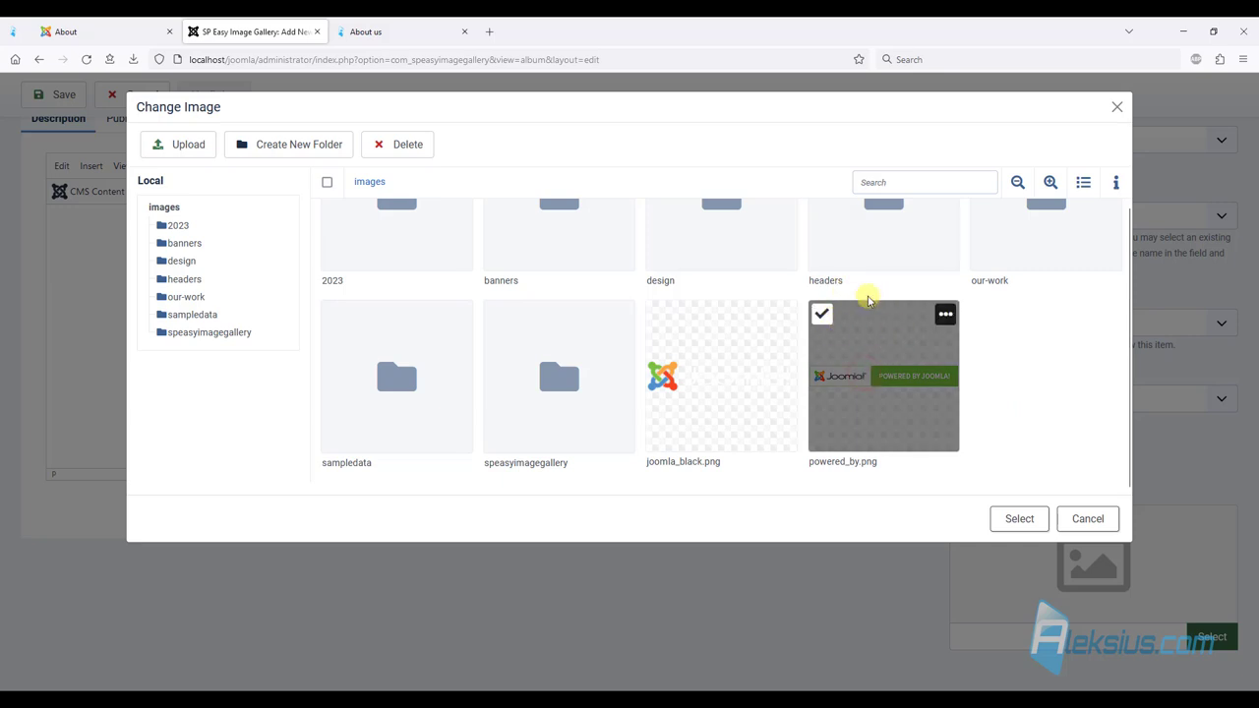
{"action": "left_click", "coordinate": [1023, 518]}
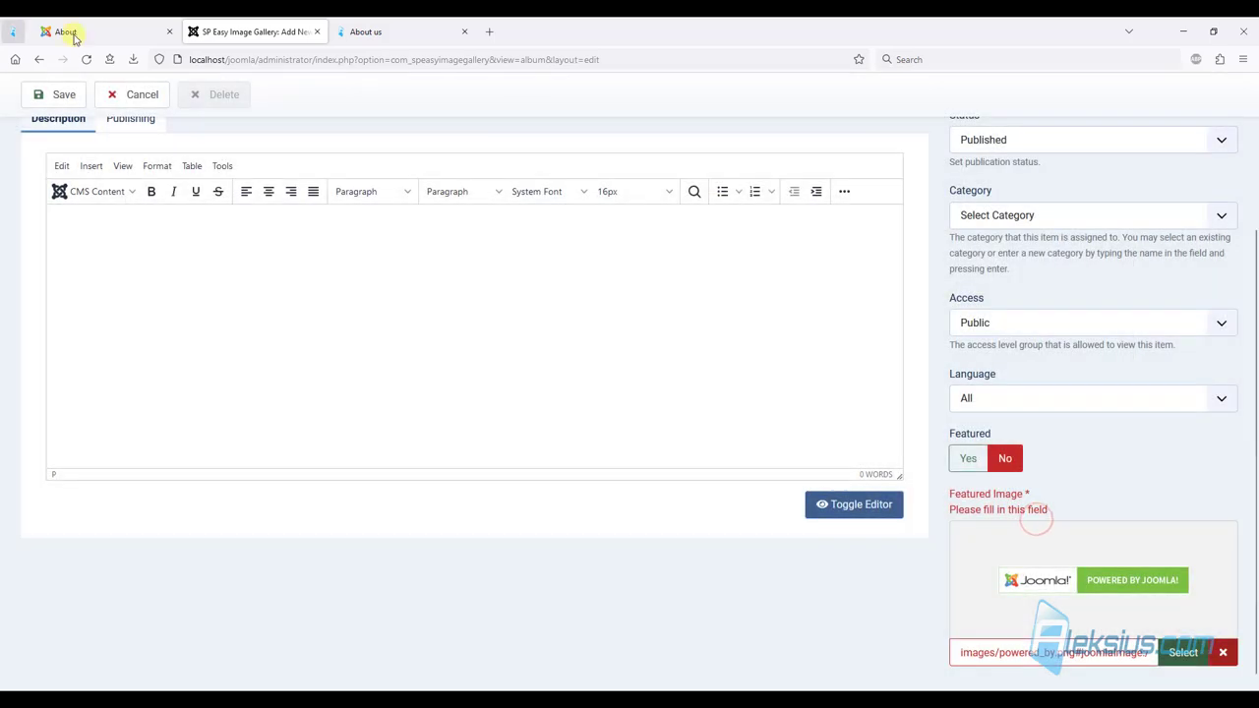
{"action": "left_click", "coordinate": [65, 97]}
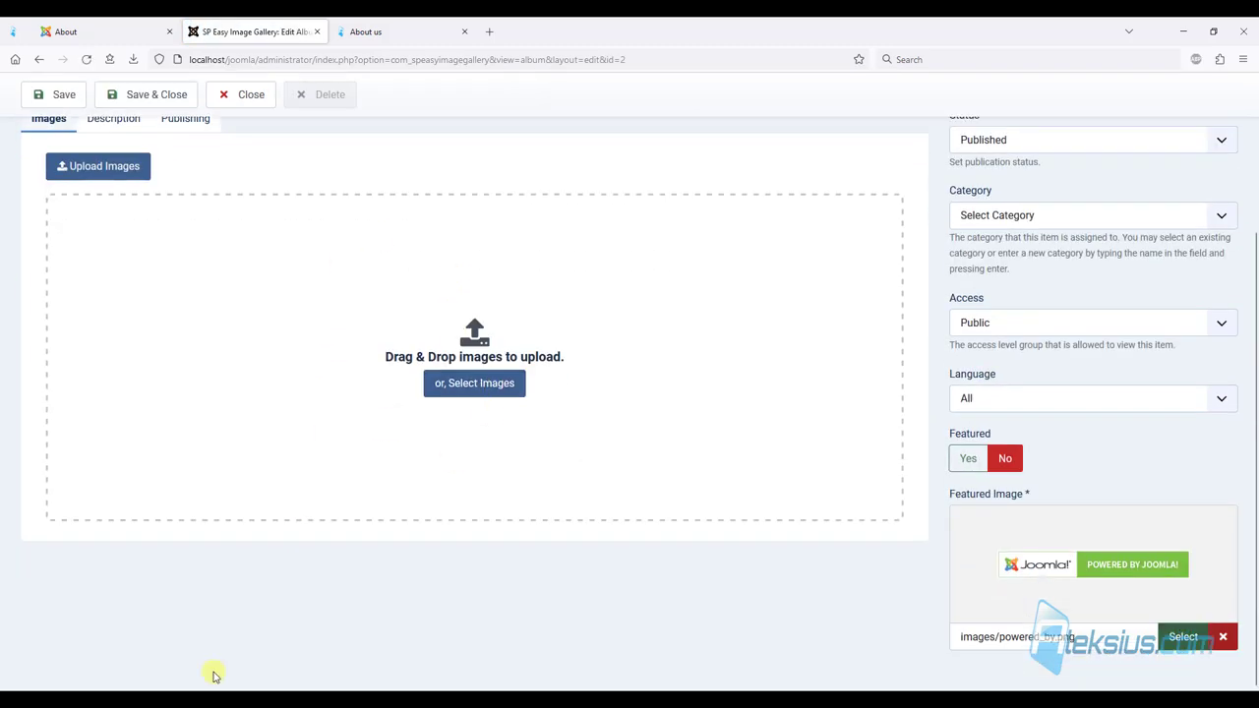
Upload the twelve images from File Explorer into the Gallery album, then Save & Close.
{"action": "mouse_move", "coordinate": [61, 691]}
{"action": "left_click", "coordinate": [53, 639]}
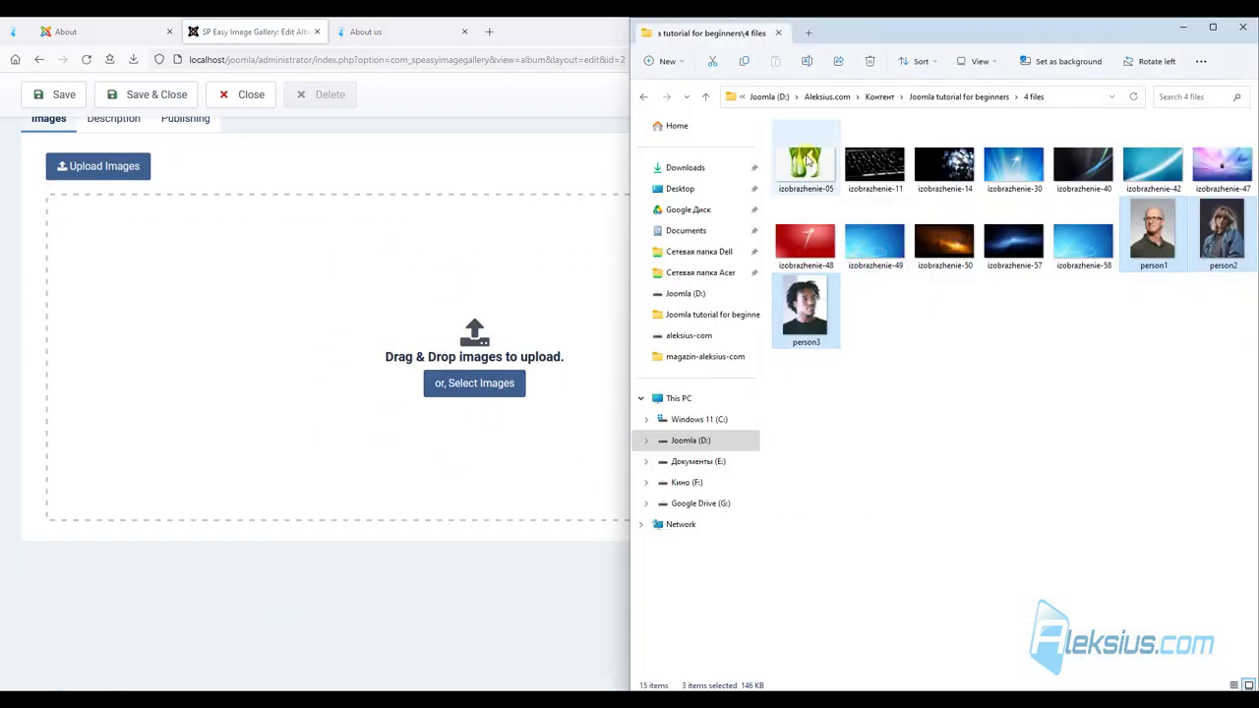
{"action": "left_click", "coordinate": [1078, 246], "text": "shift"}
{"action": "left_click_drag", "start_coordinate": [806, 169], "coordinate": [232, 300]}
{"action": "left_click", "coordinate": [229, 24]}
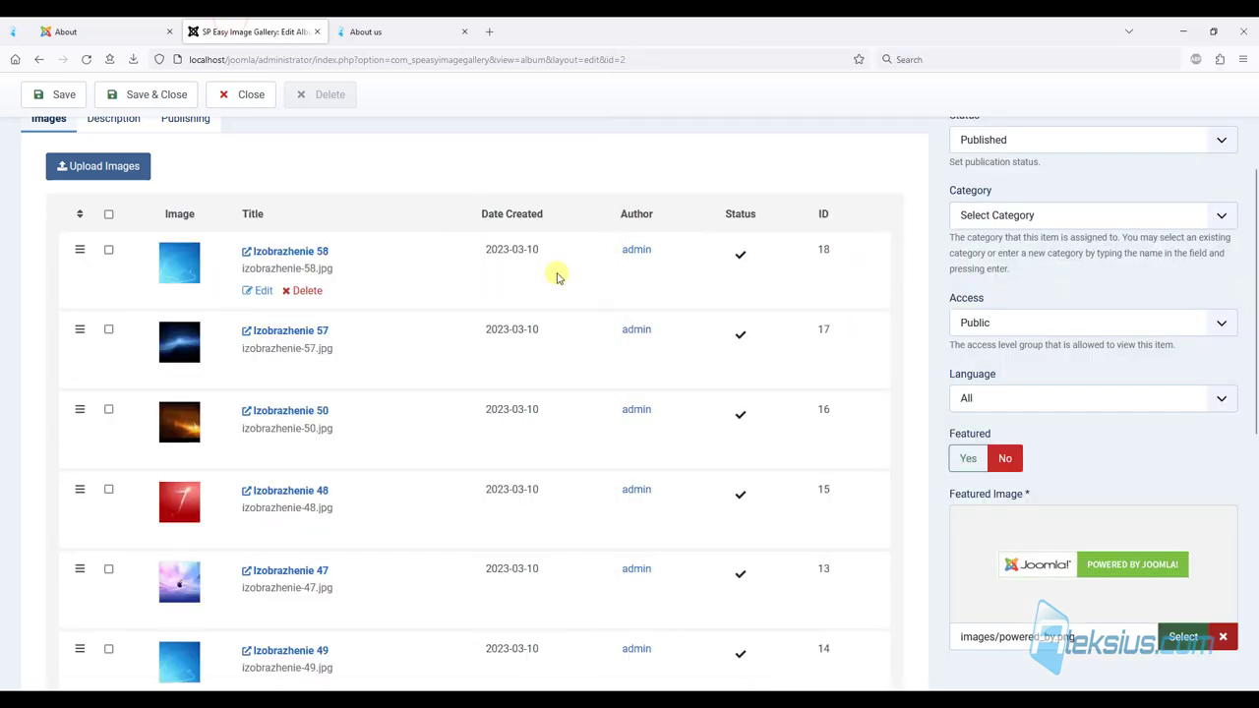
{"action": "scroll", "coordinate": [539, 318], "scroll_direction": "down", "scroll_amount": 6}
{"action": "scroll", "coordinate": [521, 341], "scroll_direction": "up", "scroll_amount": 10}
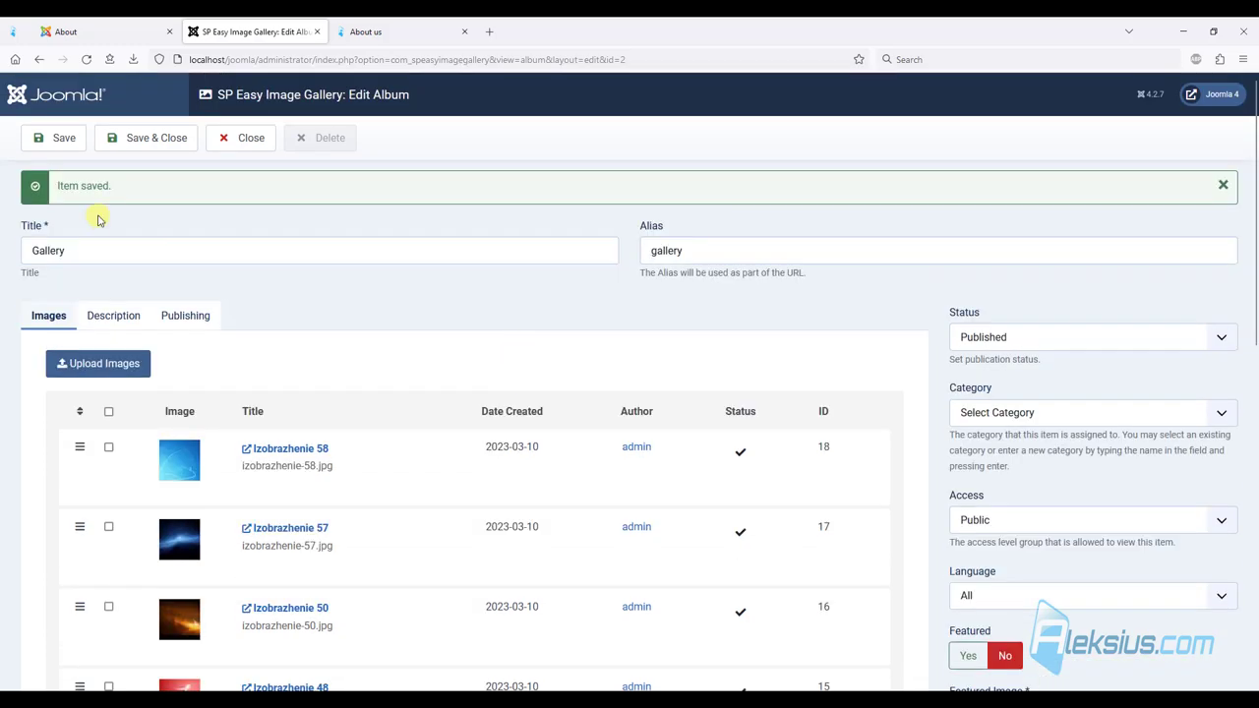
{"action": "left_click", "coordinate": [138, 144]}
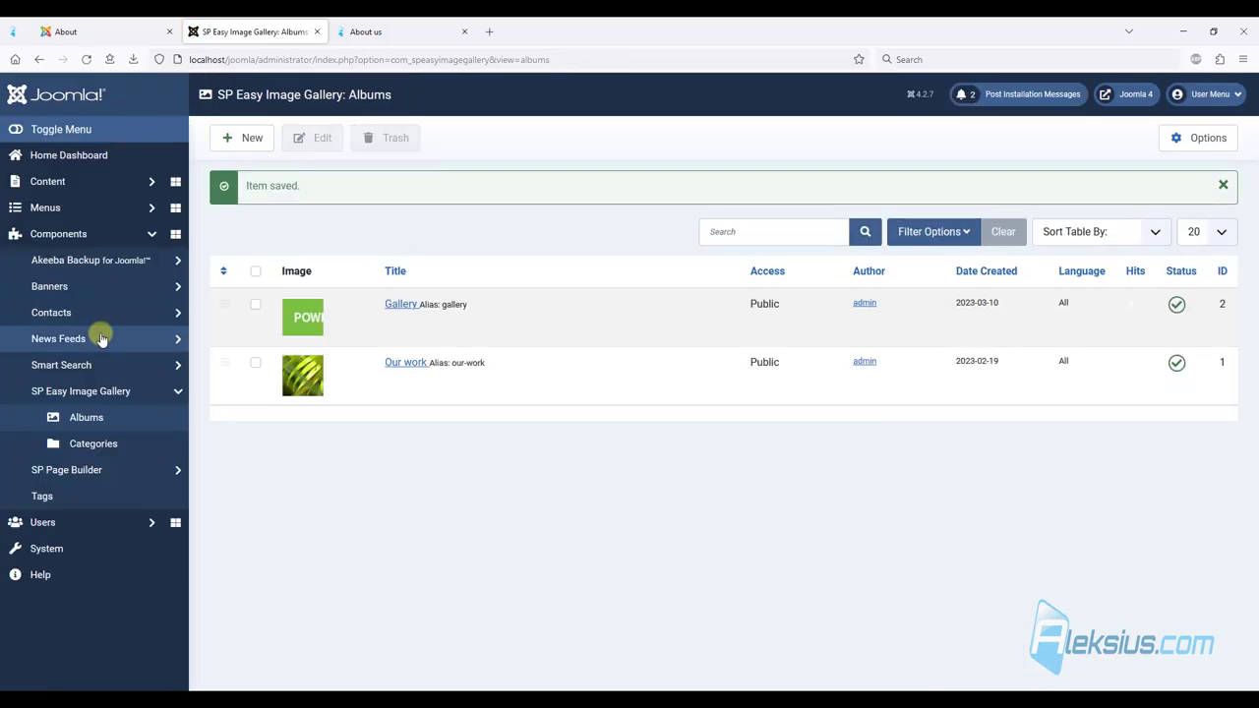
Start a new Top menu item titled 'Gallery'.
{"action": "left_click", "coordinate": [69, 212]}
{"action": "left_click", "coordinate": [67, 306]}
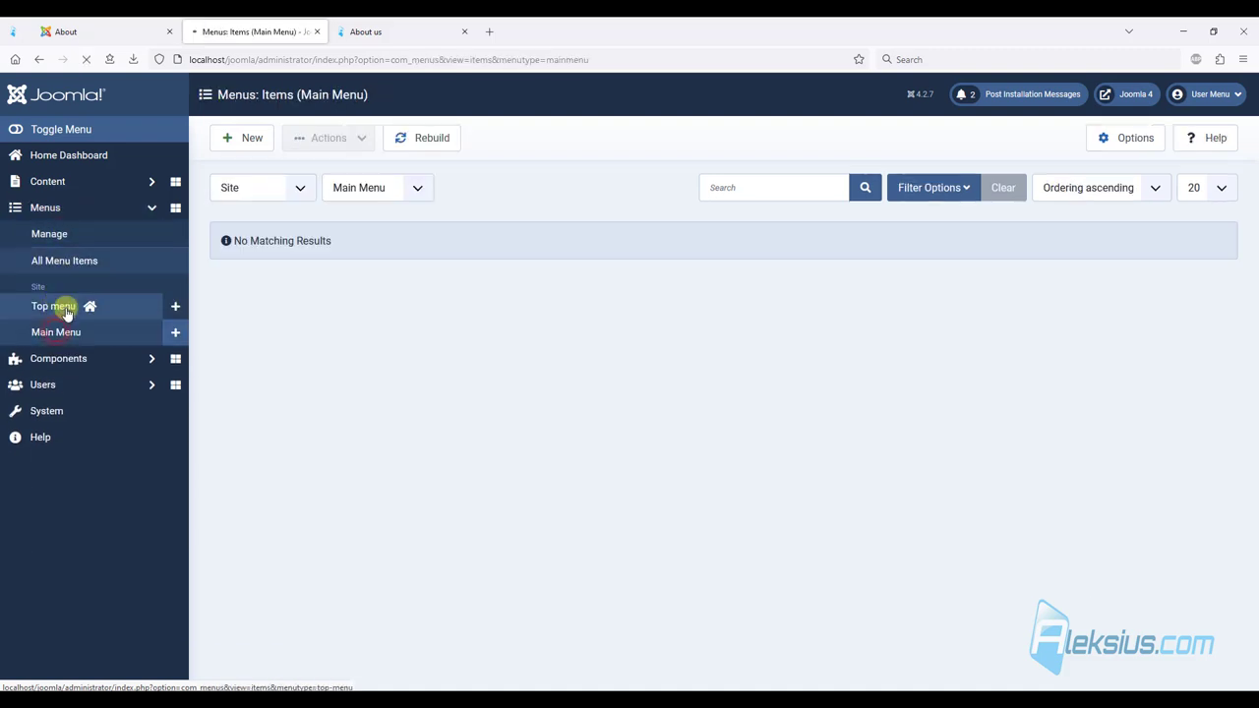
{"action": "left_click", "coordinate": [254, 137]}
{"action": "left_click", "coordinate": [301, 216]}
{"action": "type", "text": "Gallery"}
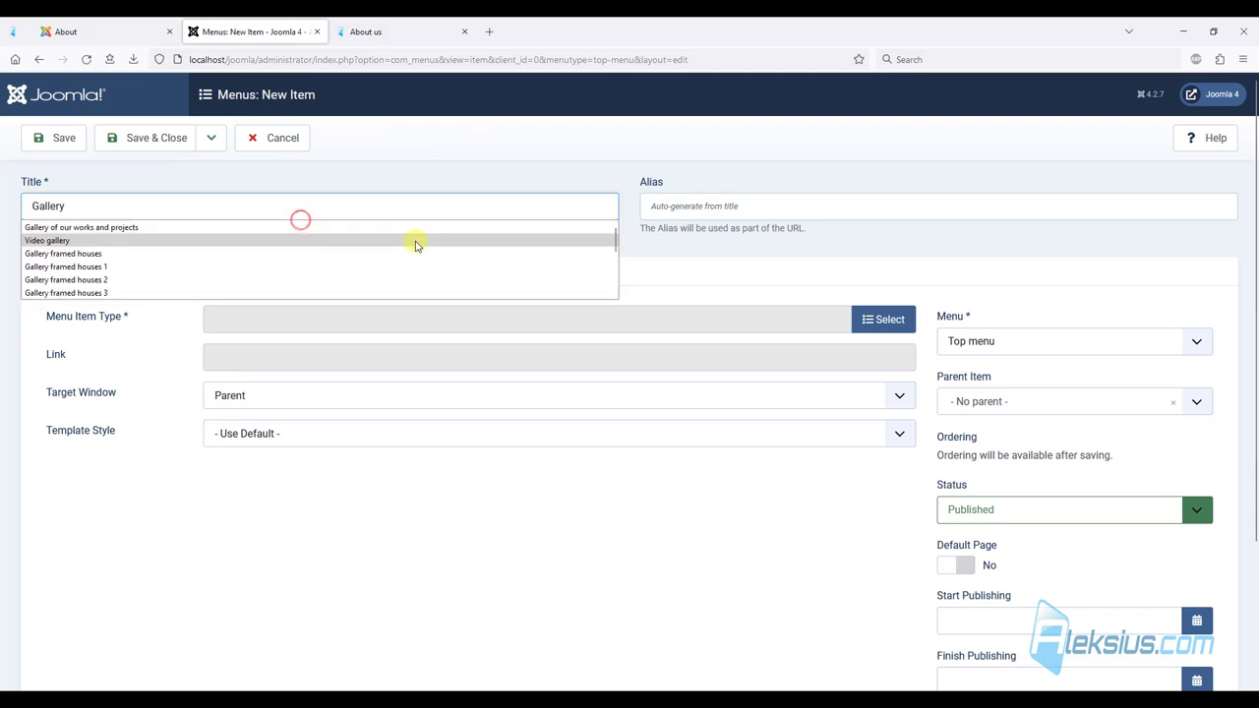
{"action": "left_click", "coordinate": [458, 173]}
Make it an SP Easy Image Gallery Album item showing the Gallery album, save, and reload the site.
{"action": "left_click", "coordinate": [879, 319]}
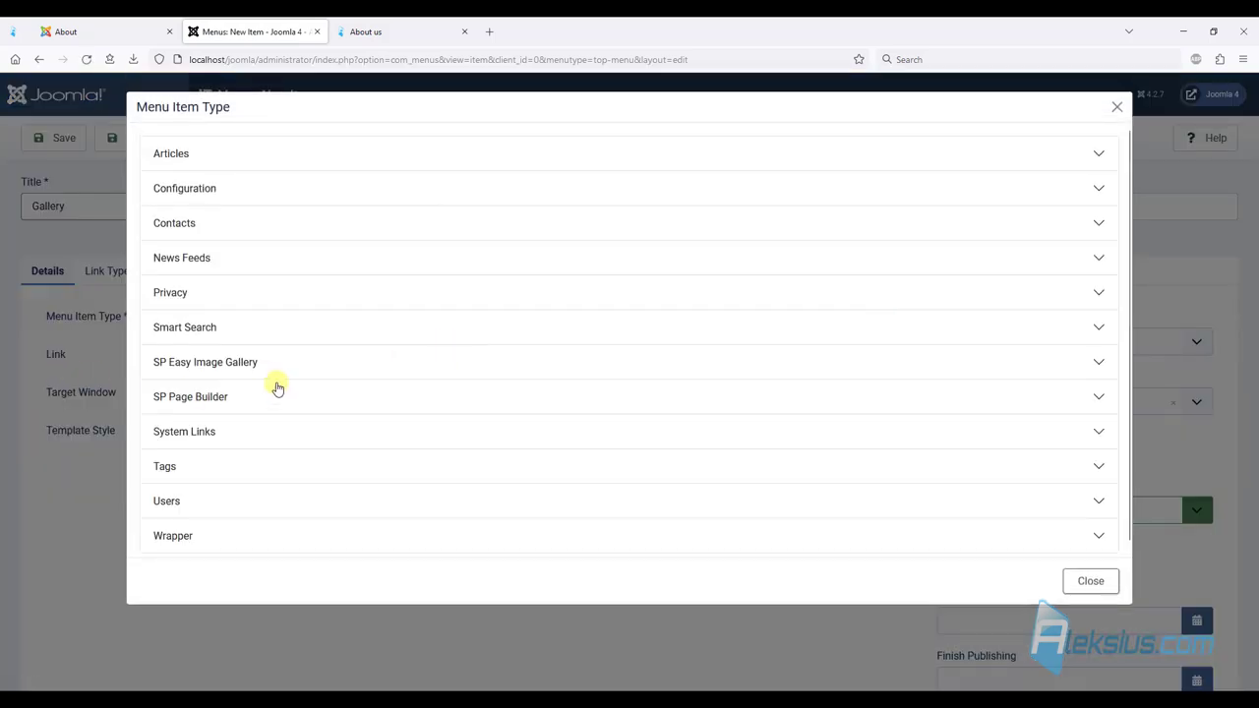
{"action": "left_click", "coordinate": [234, 362]}
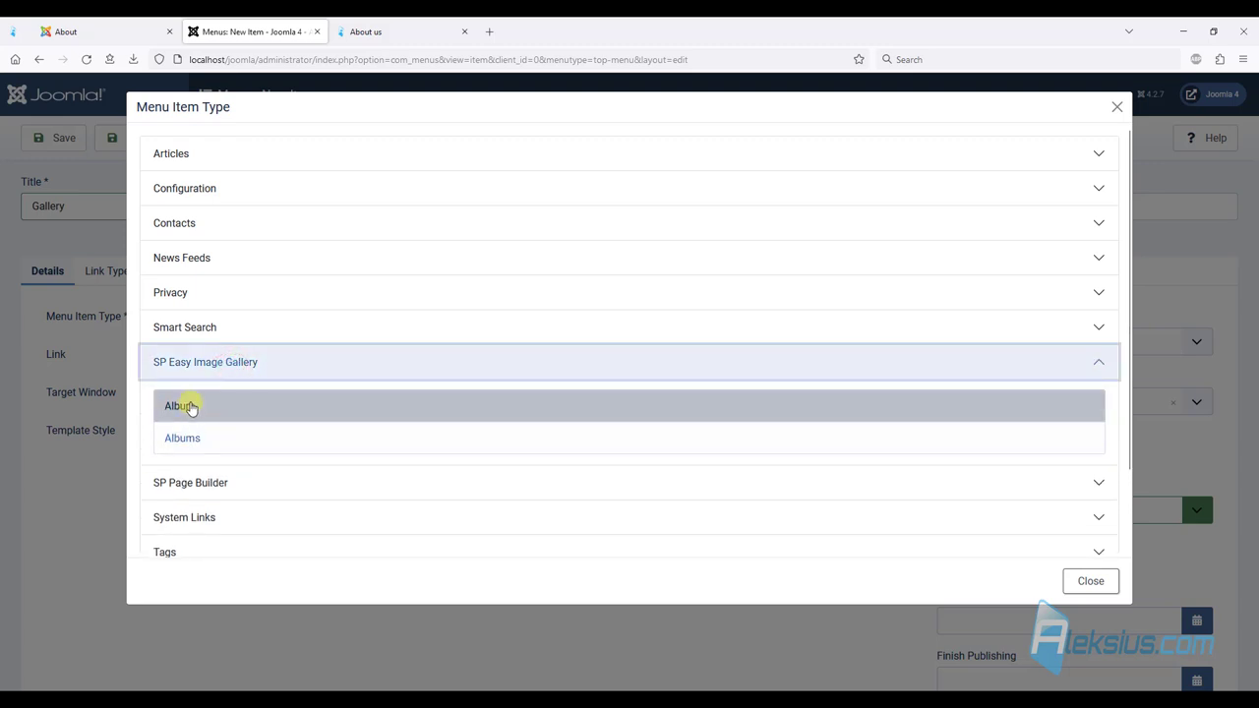
{"action": "left_click", "coordinate": [181, 406]}
{"action": "left_click", "coordinate": [896, 364]}
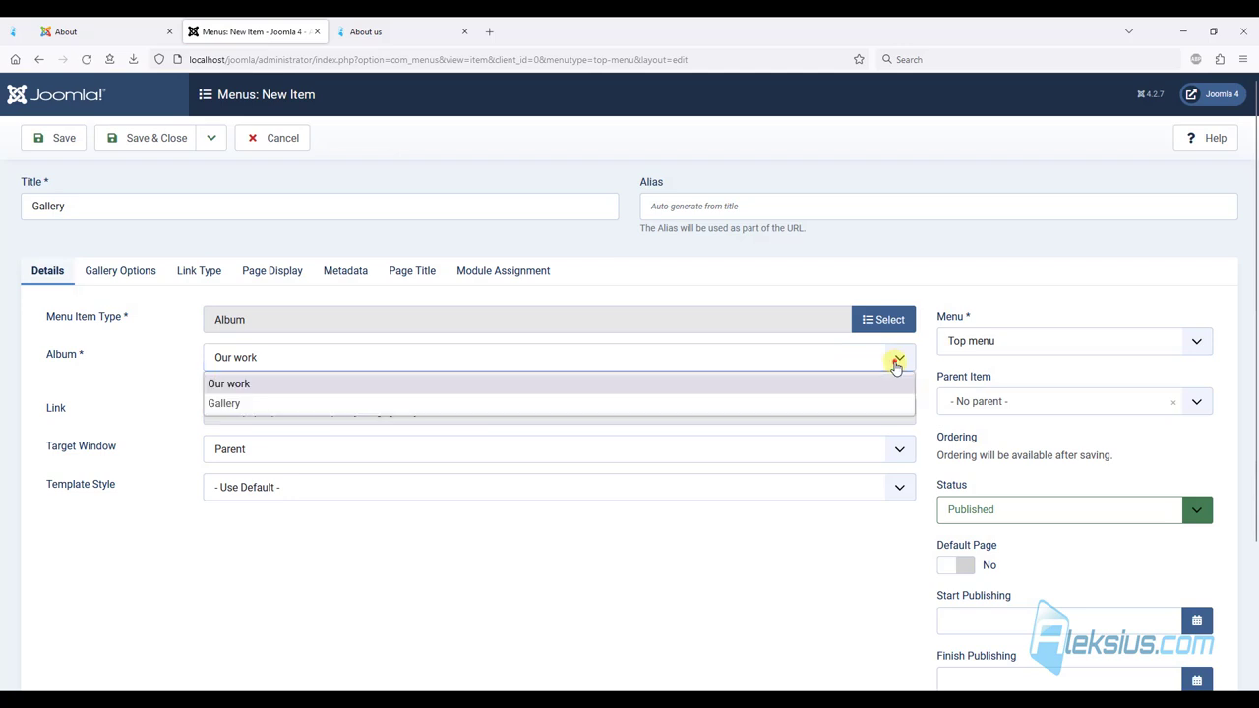
{"action": "left_click", "coordinate": [233, 406]}
{"action": "left_click", "coordinate": [61, 137]}
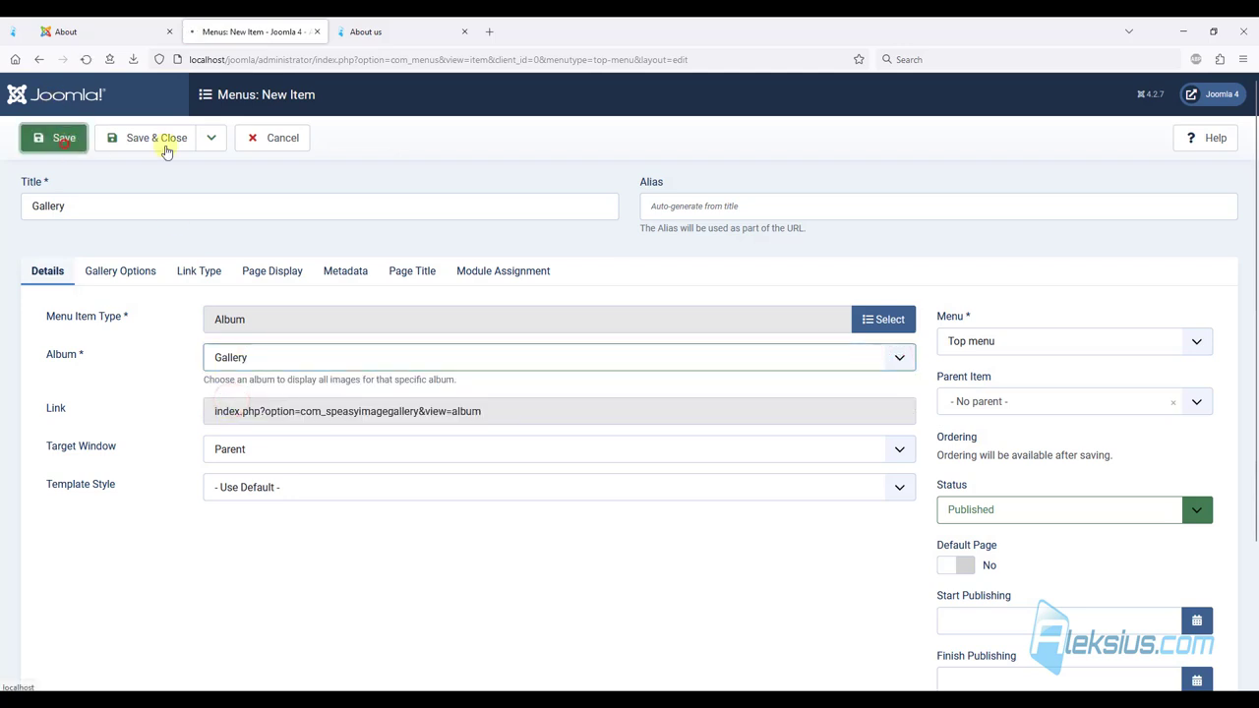
{"action": "left_click", "coordinate": [388, 32]}
{"action": "key", "text": "F5"}
Browse the site's Gallery page images in the lightbox, then Save & Close the Gallery menu item.
{"action": "left_click", "coordinate": [1026, 124]}
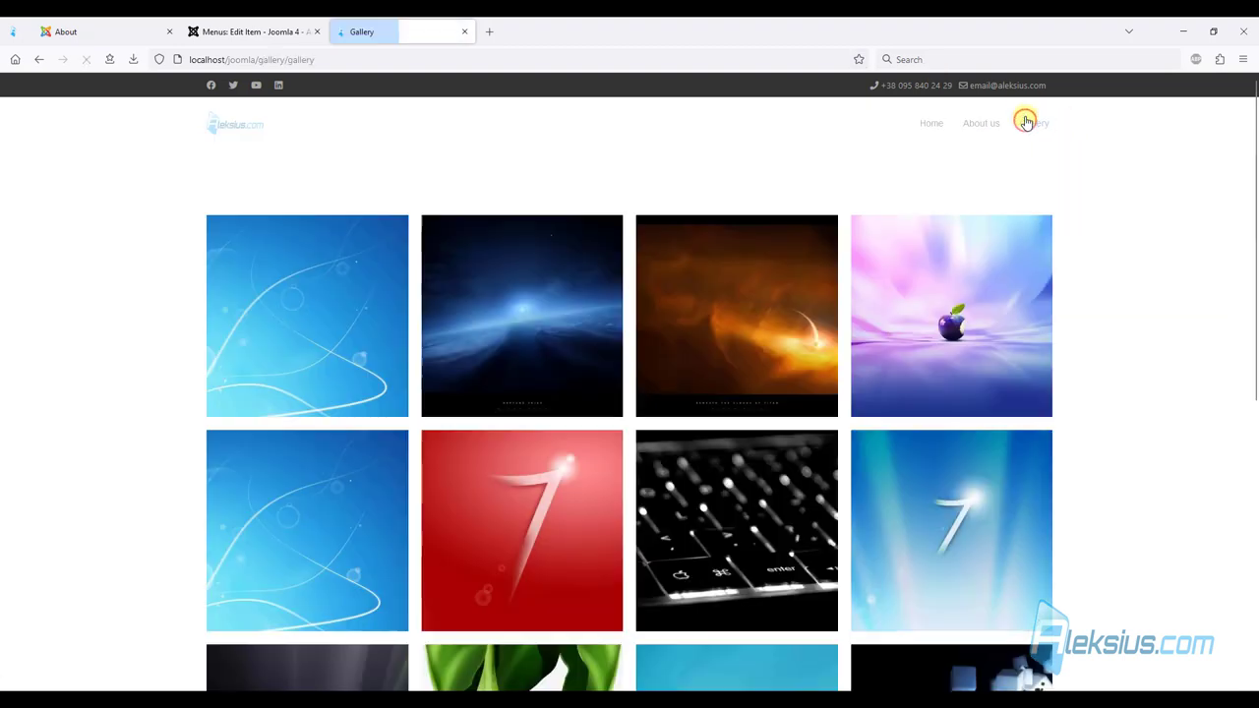
{"action": "left_click", "coordinate": [292, 295]}
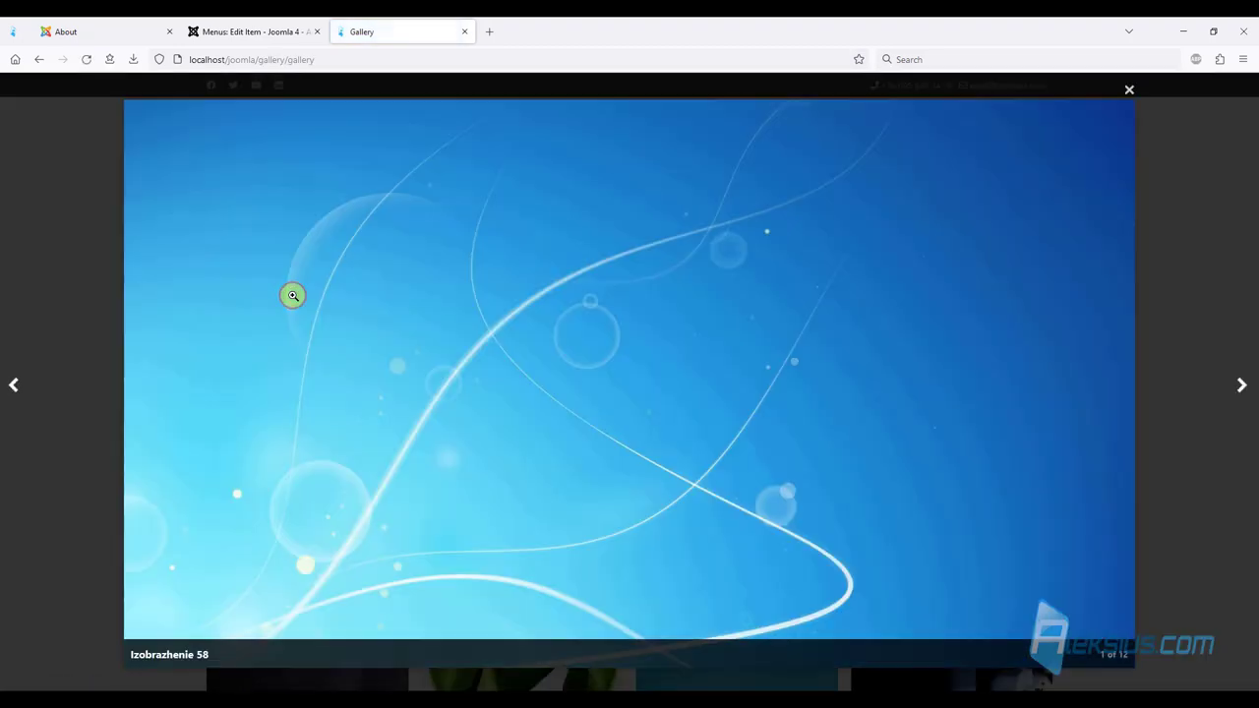
{"action": "left_click", "coordinate": [304, 300]}
{"action": "left_click", "coordinate": [304, 300]}
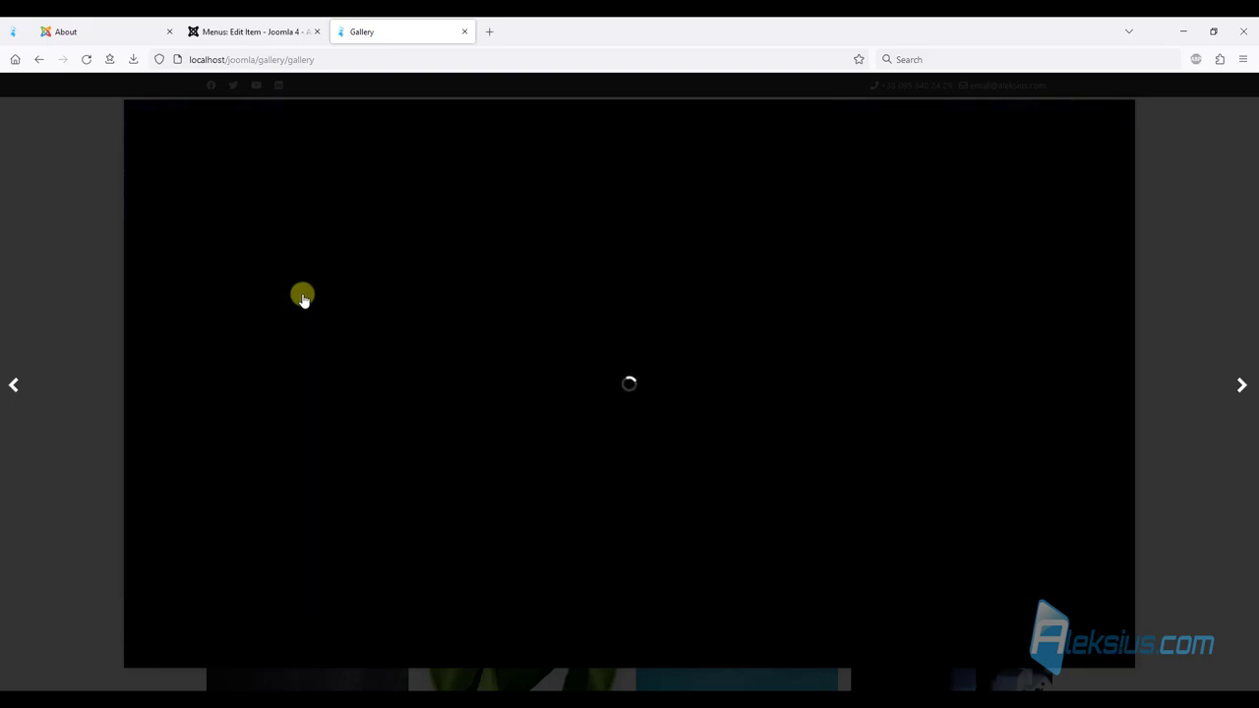
{"action": "left_click", "coordinate": [304, 300]}
{"action": "left_click", "coordinate": [304, 300]}
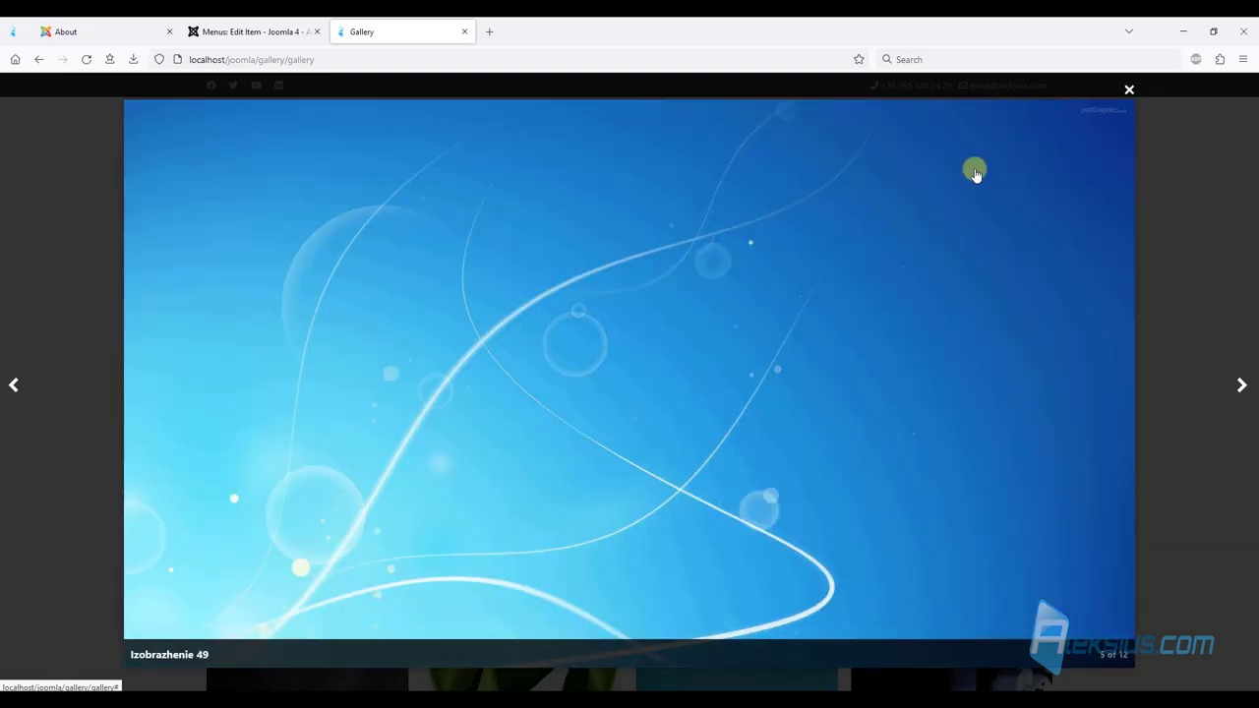
{"action": "left_click", "coordinate": [1130, 87]}
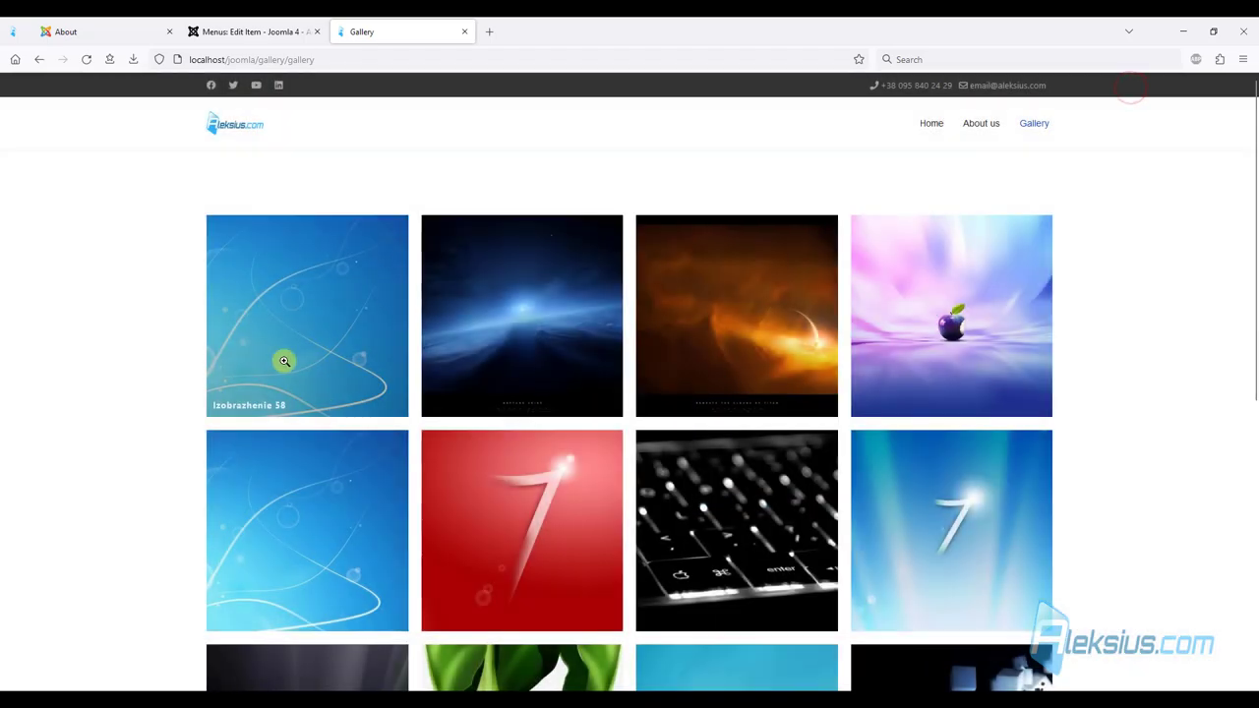
{"action": "left_click", "coordinate": [282, 360]}
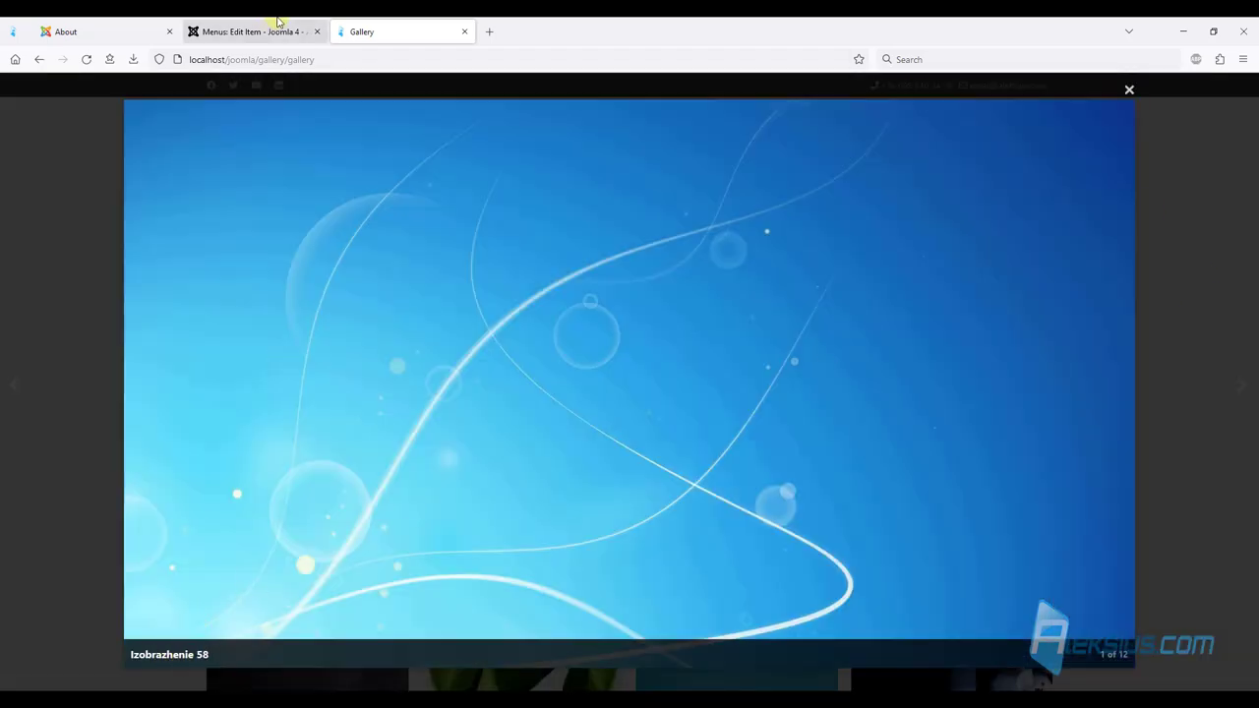
{"action": "left_click", "coordinate": [257, 30]}
{"action": "left_click", "coordinate": [157, 138]}
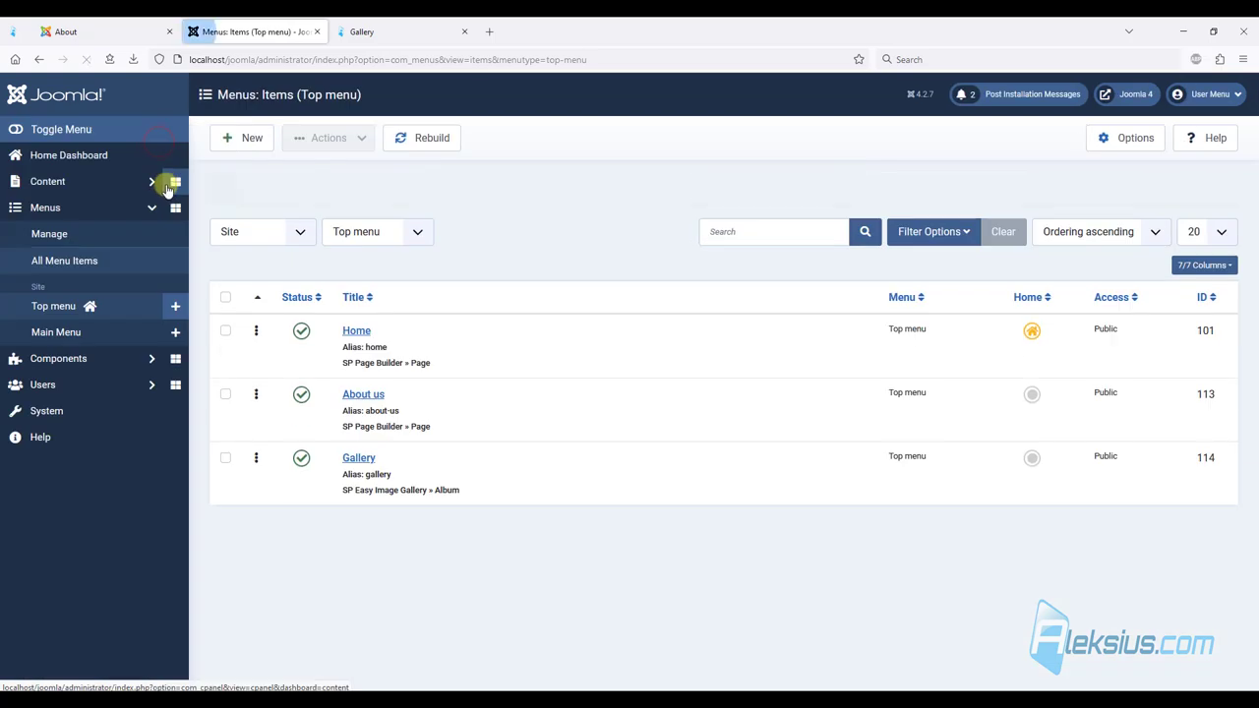
Open the Gallery album for editing in SP Easy Image Gallery's Albums list.
{"action": "left_click", "coordinate": [76, 362]}
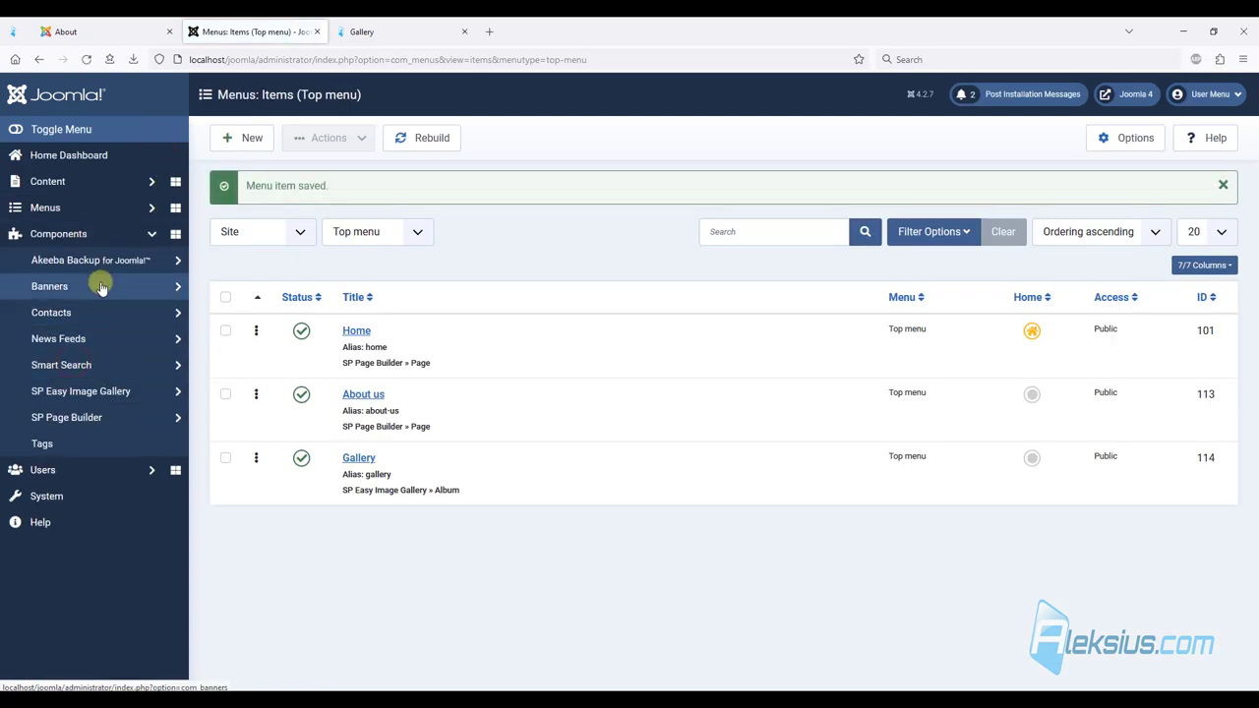
{"action": "left_click", "coordinate": [79, 391]}
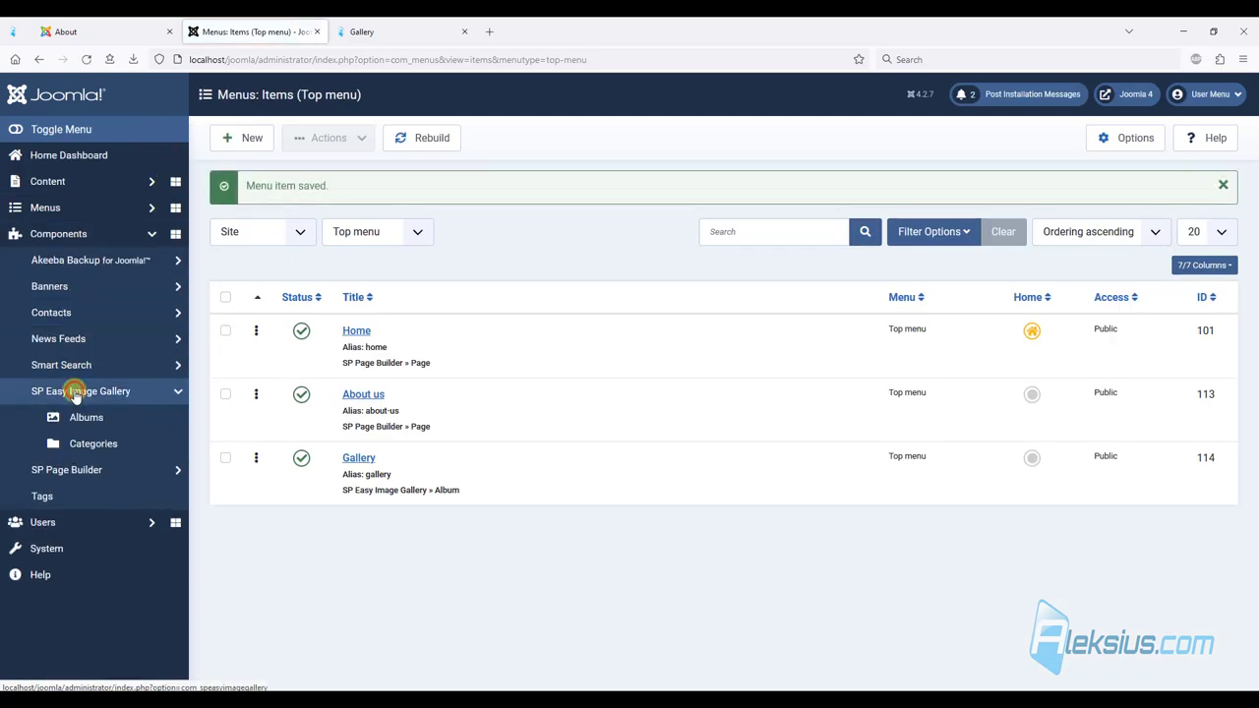
{"action": "left_click", "coordinate": [86, 418]}
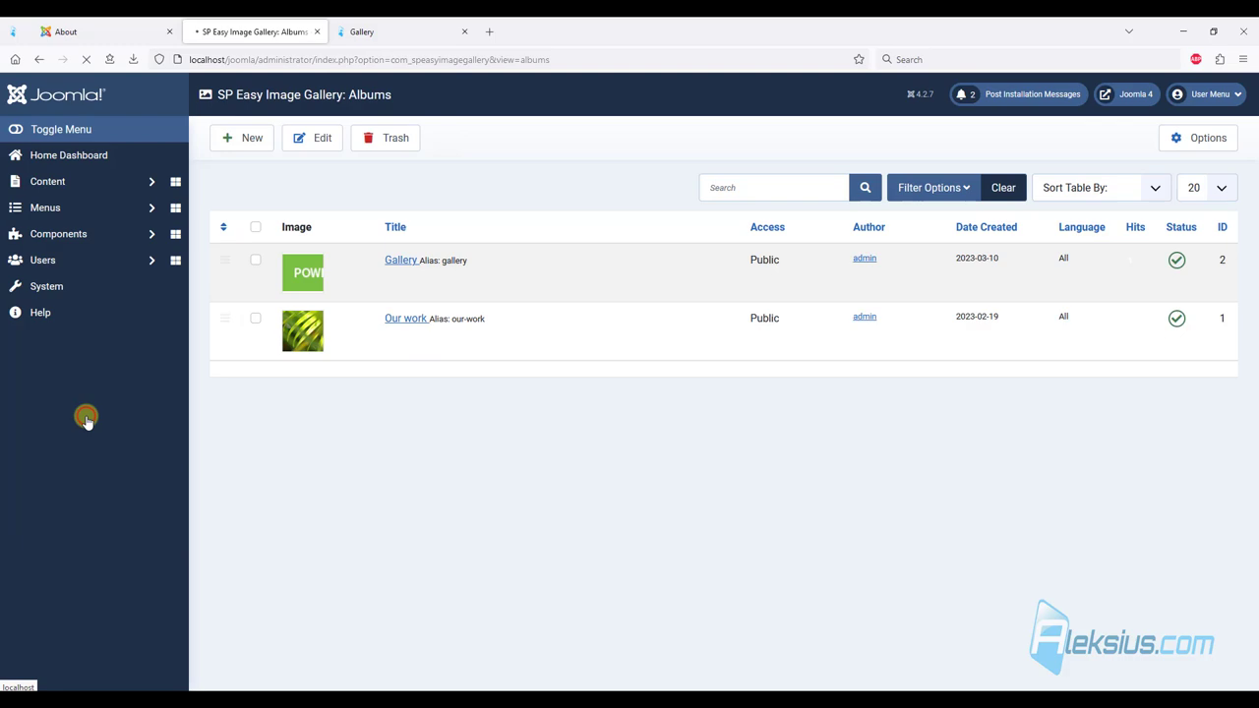
{"action": "left_click", "coordinate": [409, 269]}
{"action": "scroll", "coordinate": [407, 266], "scroll_direction": "down", "scroll_amount": 3}
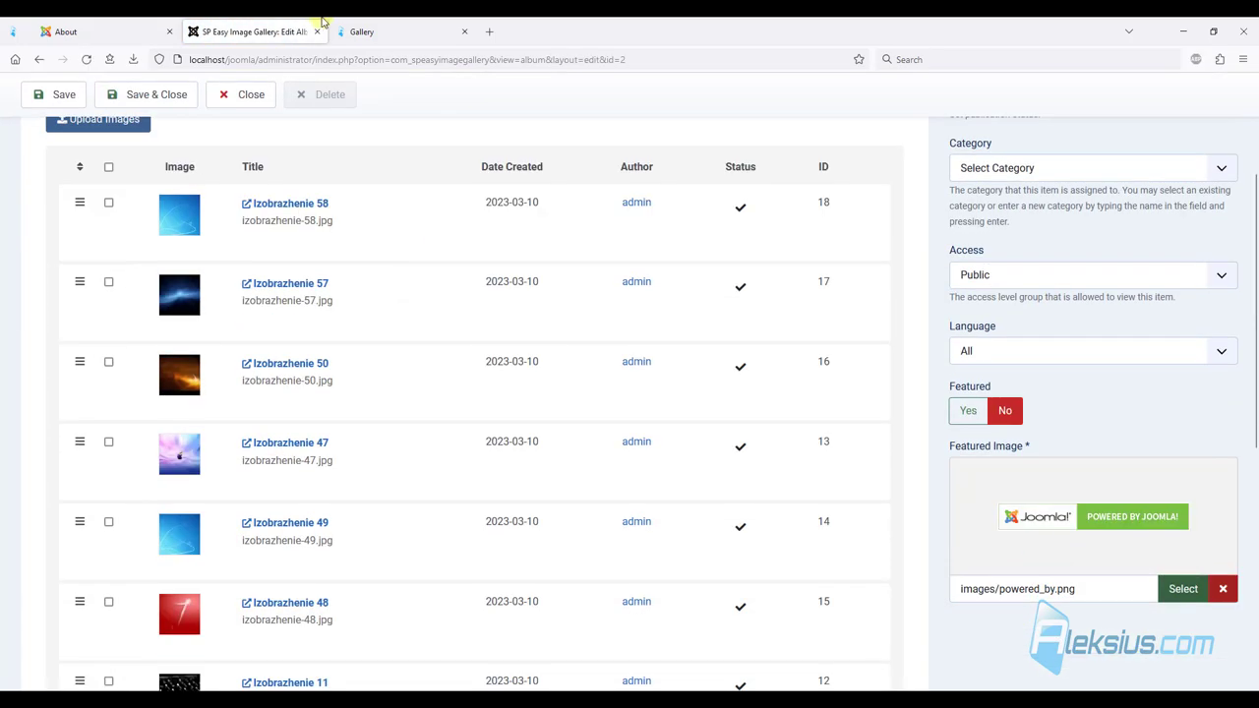
{"action": "left_click", "coordinate": [360, 32]}
{"action": "left_click", "coordinate": [1216, 221]}
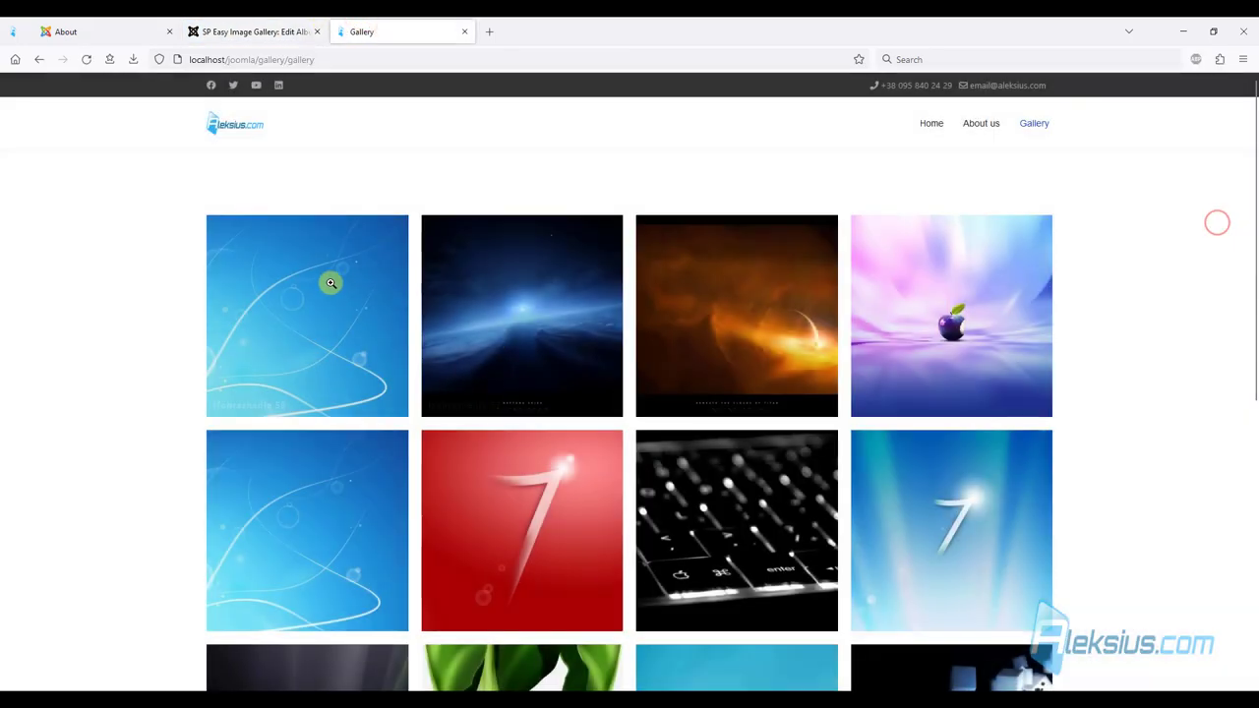
{"action": "left_click", "coordinate": [295, 29]}
Retitle image Izobrazhenie 58 to 'Test 1' with description 'Test 1', save the album, and view the site.
{"action": "left_click", "coordinate": [259, 245]}
{"action": "left_click_drag", "start_coordinate": [753, 180], "coordinate": [452, 189]}
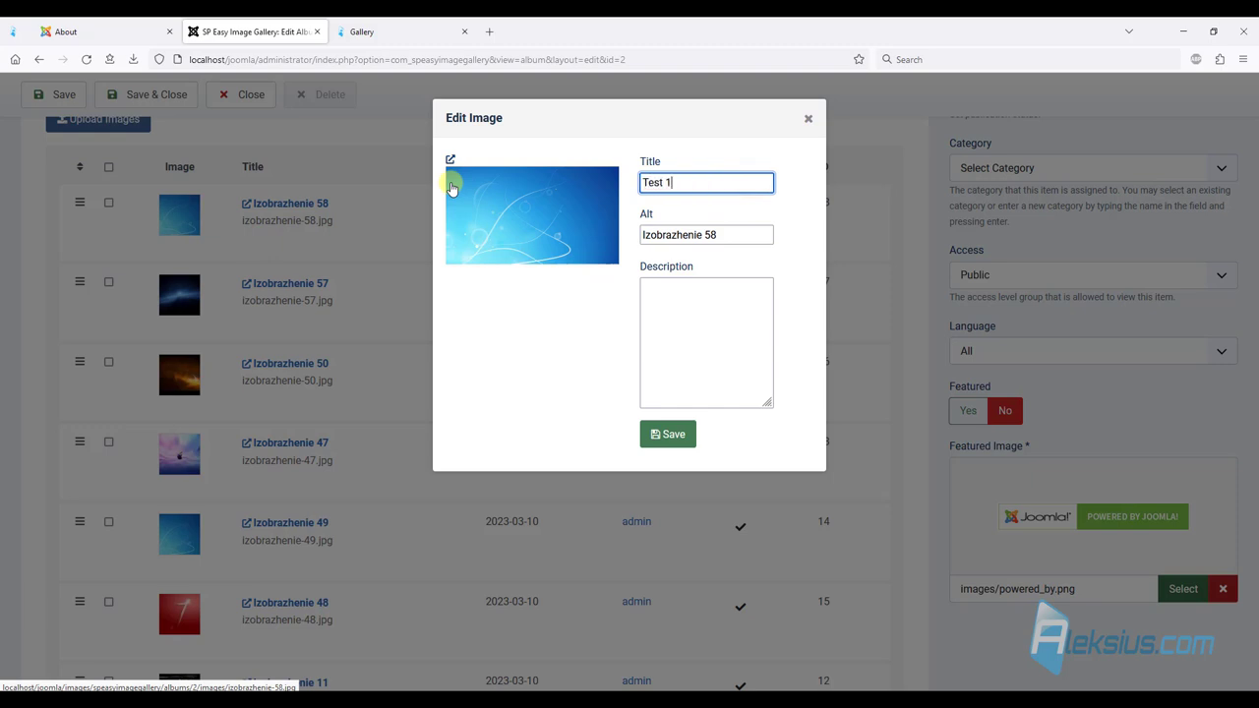
{"action": "type", "text": "Test 1"}
{"action": "triple_click", "coordinate": [683, 183]}
{"action": "key", "text": "ctrl+c"}
{"action": "left_click", "coordinate": [759, 343]}
{"action": "key", "text": "ctrl+v"}
{"action": "key", "text": "ctrl+v"}
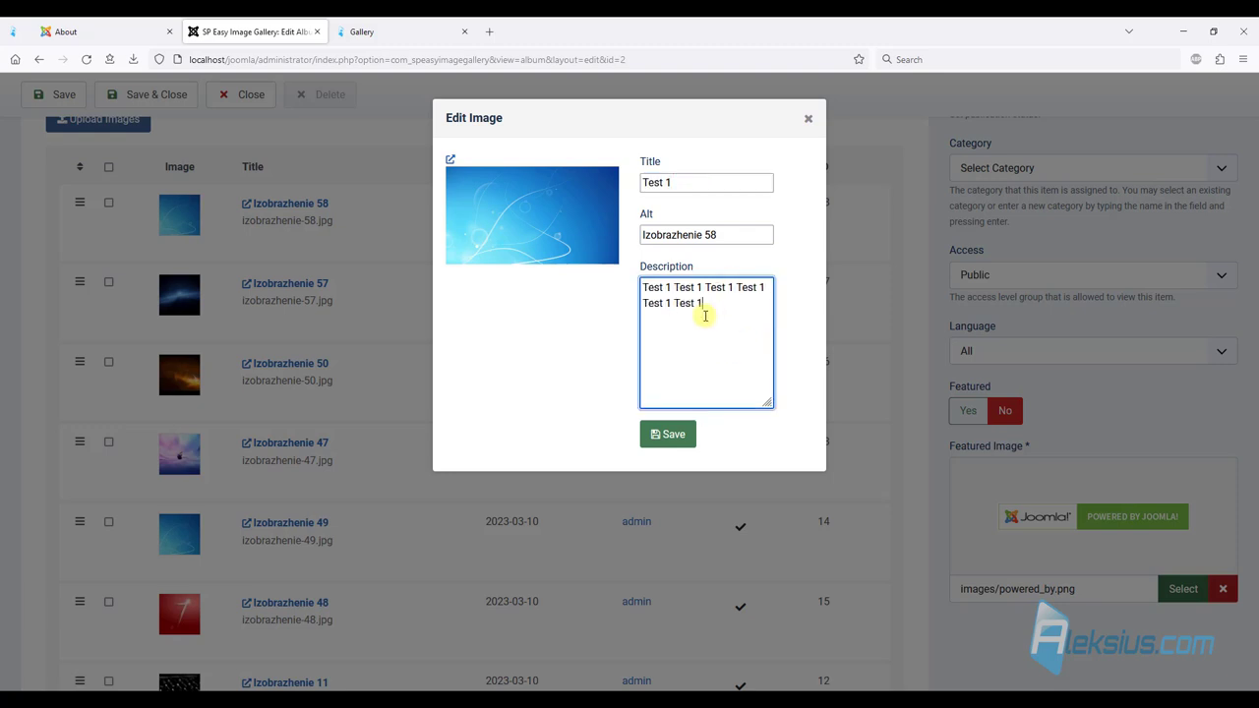
{"action": "left_click", "coordinate": [668, 434]}
{"action": "left_click", "coordinate": [61, 94]}
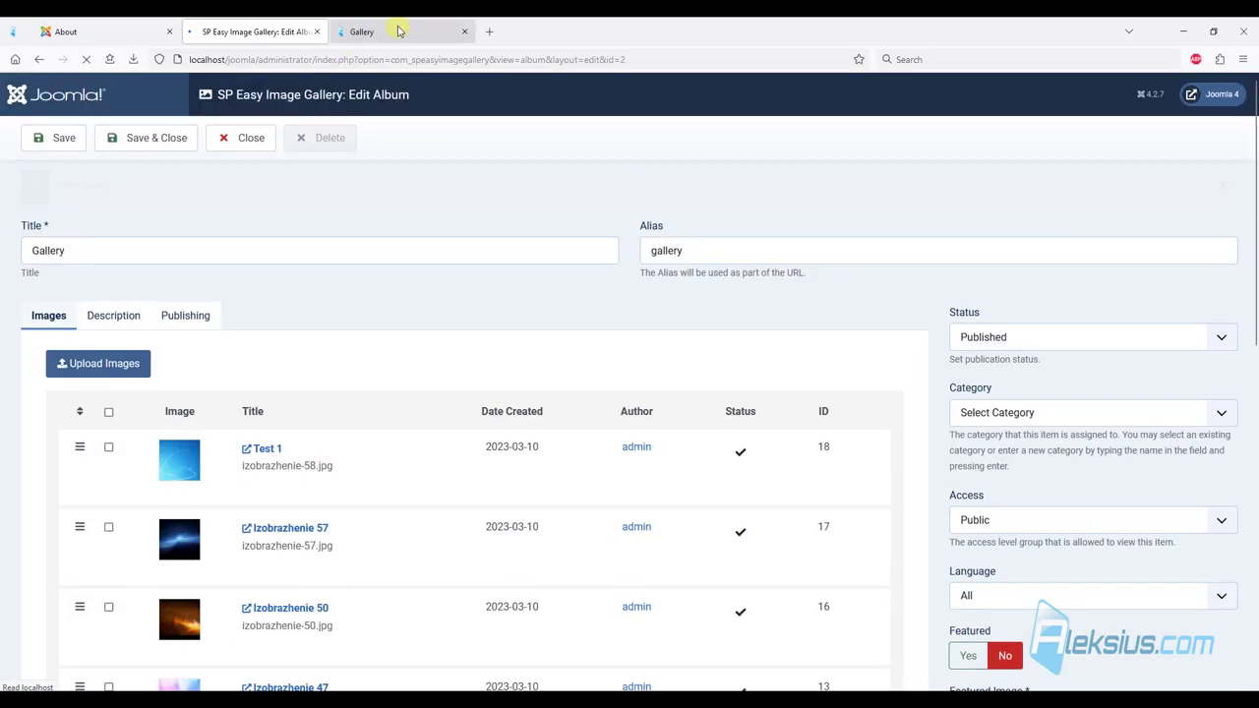
{"action": "left_click", "coordinate": [398, 29]}
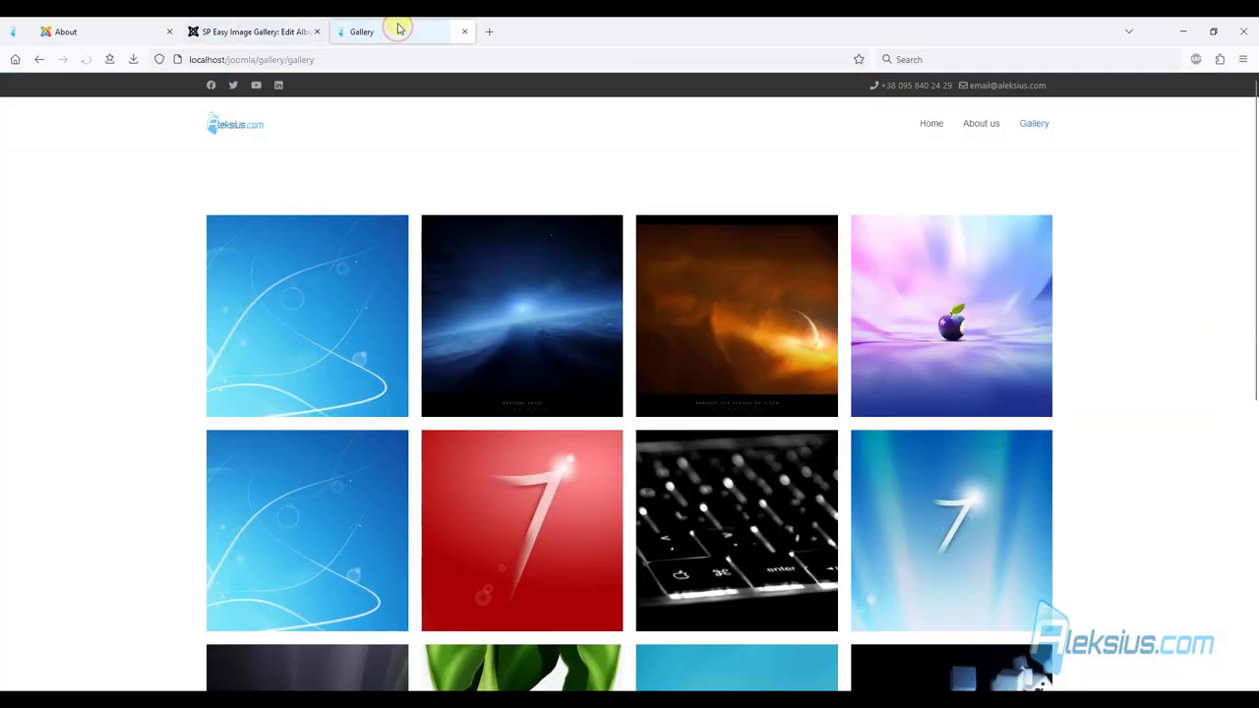
Check the image caption on the site, then paste the intro paragraph as the album description and save.
{"action": "left_click", "coordinate": [305, 314]}
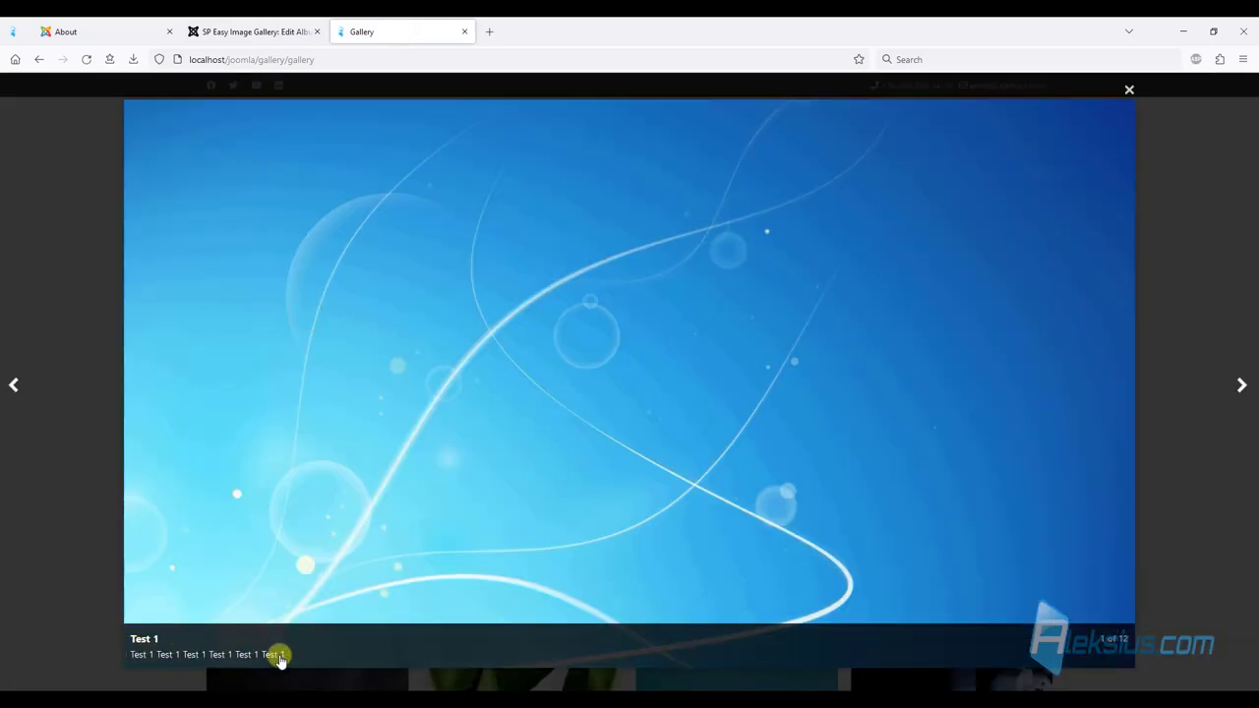
{"action": "left_click", "coordinate": [1224, 282]}
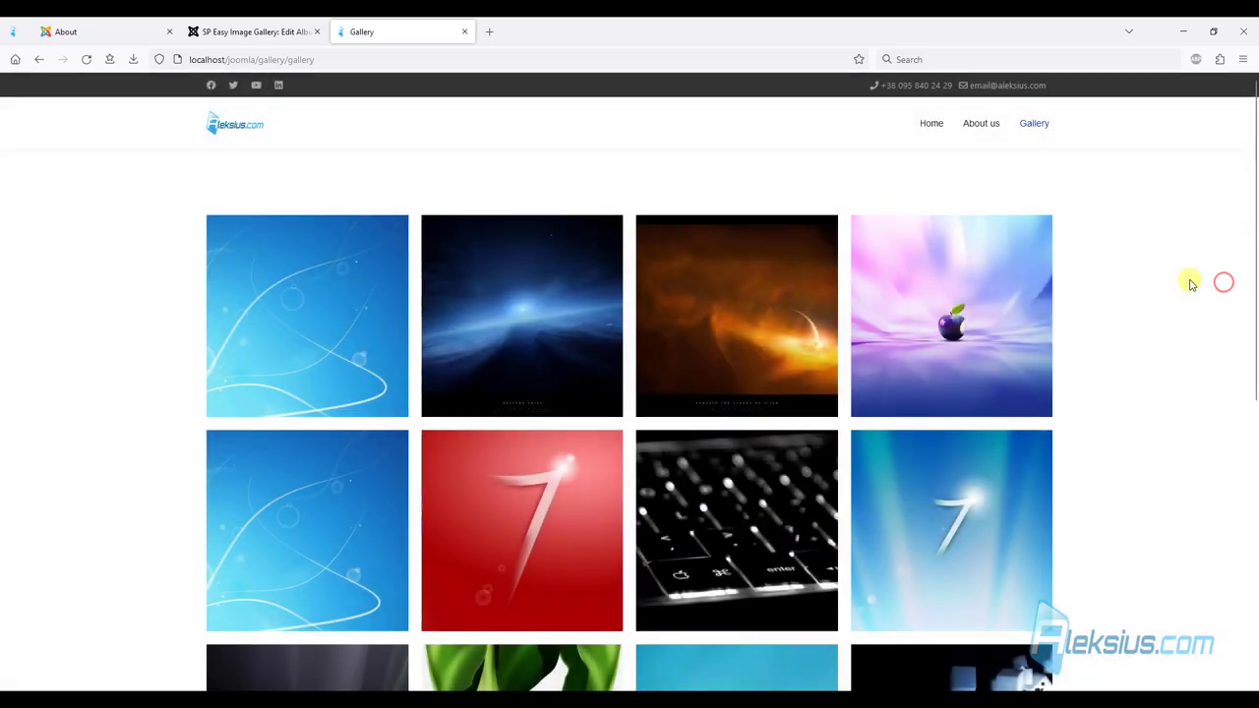
{"action": "left_click", "coordinate": [287, 25]}
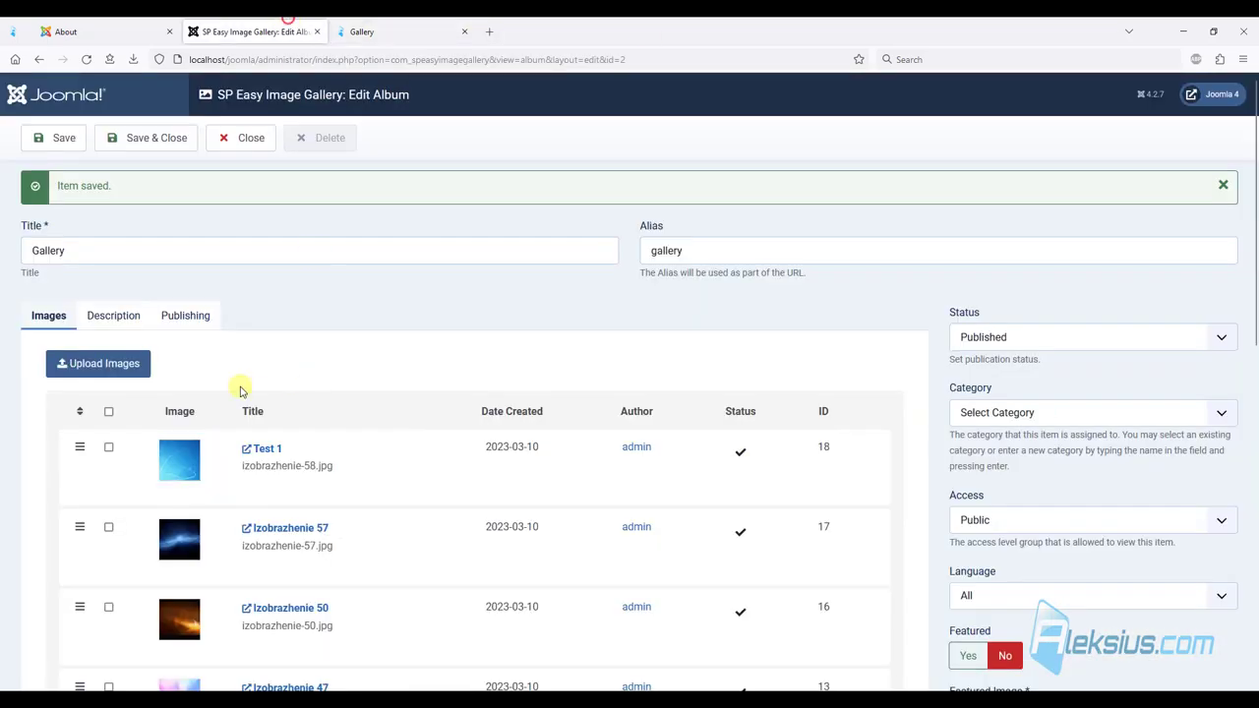
{"action": "left_click", "coordinate": [94, 316]}
{"action": "left_click", "coordinate": [232, 448]}
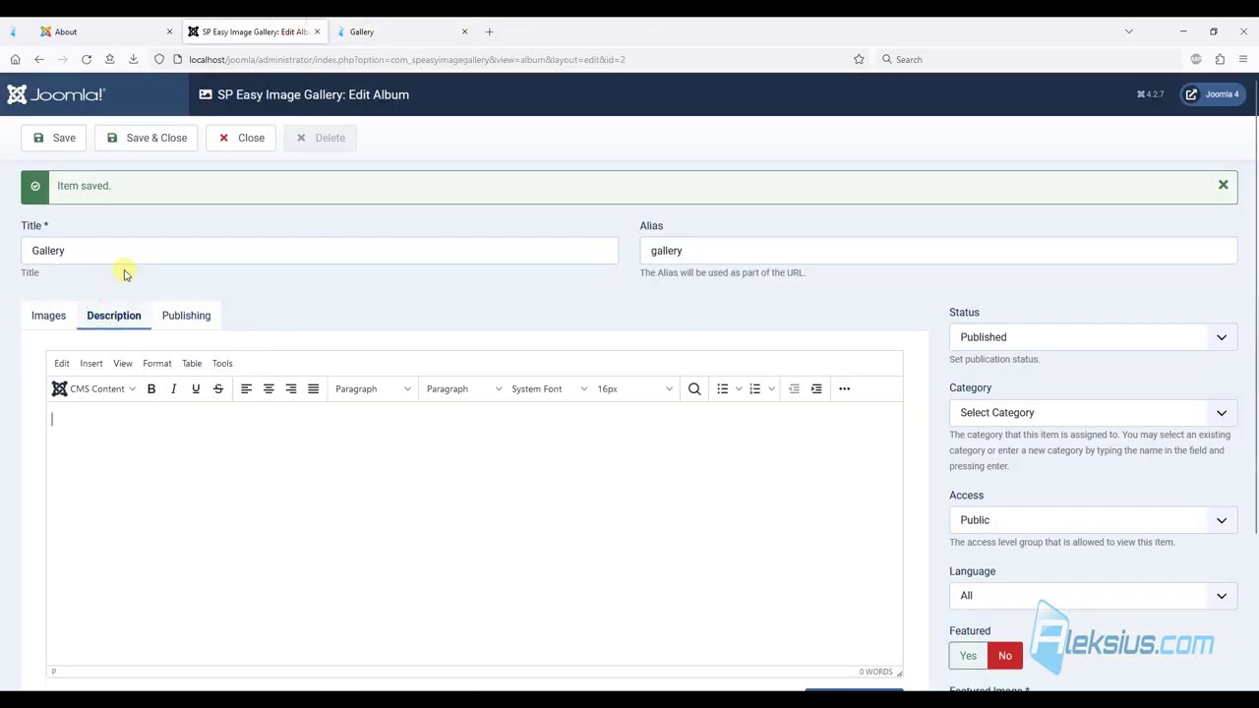
{"action": "key", "text": "ctrl+v"}
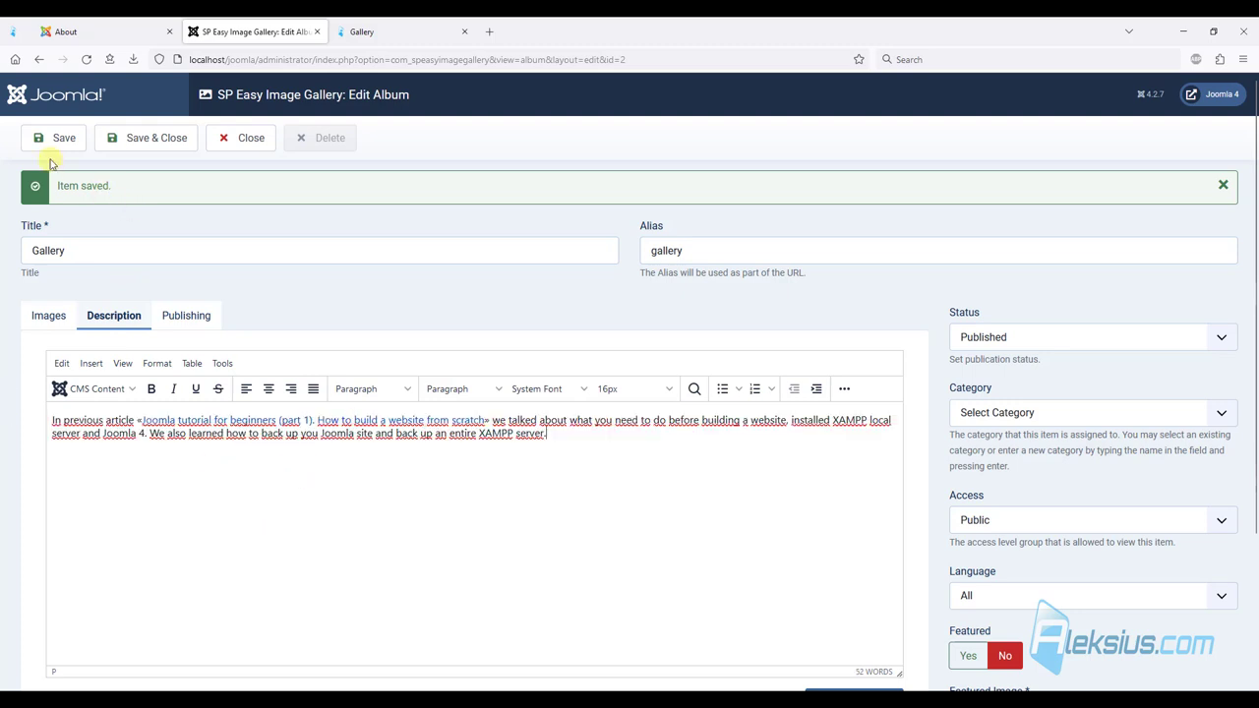
{"action": "left_click", "coordinate": [54, 138]}
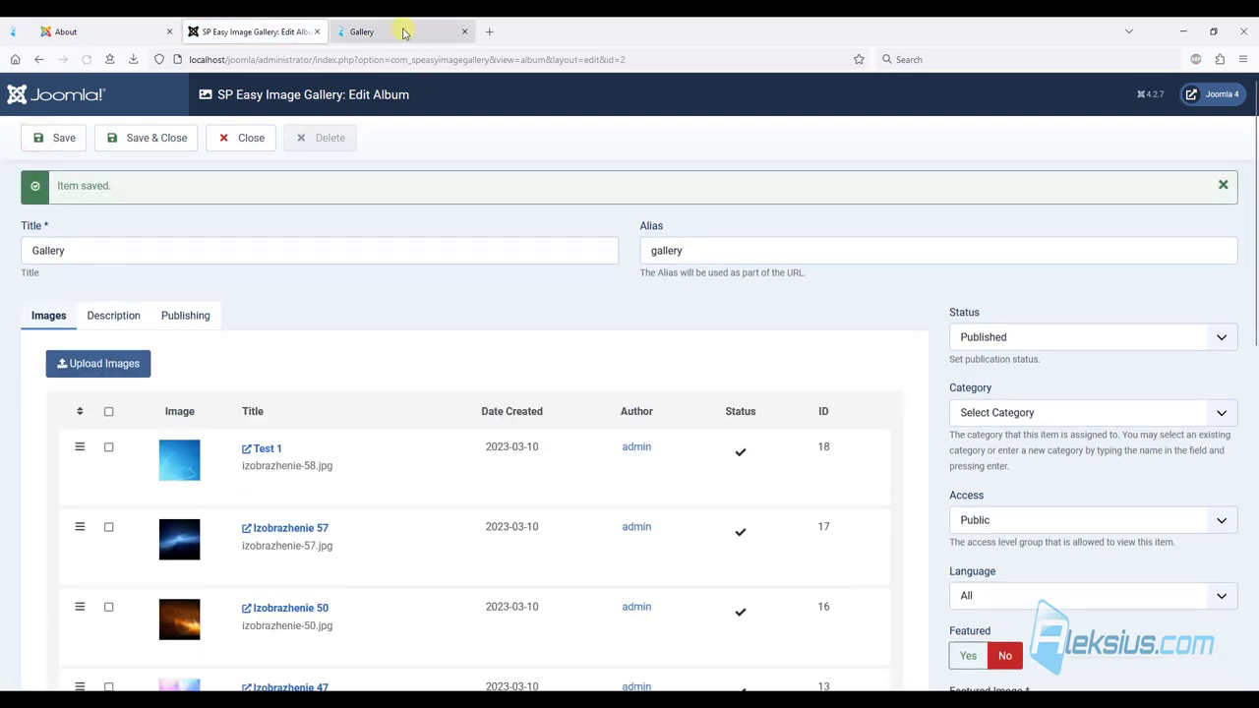
Reload the site gallery to check the description, then open the Top menu's items list.
{"action": "left_click", "coordinate": [403, 32]}
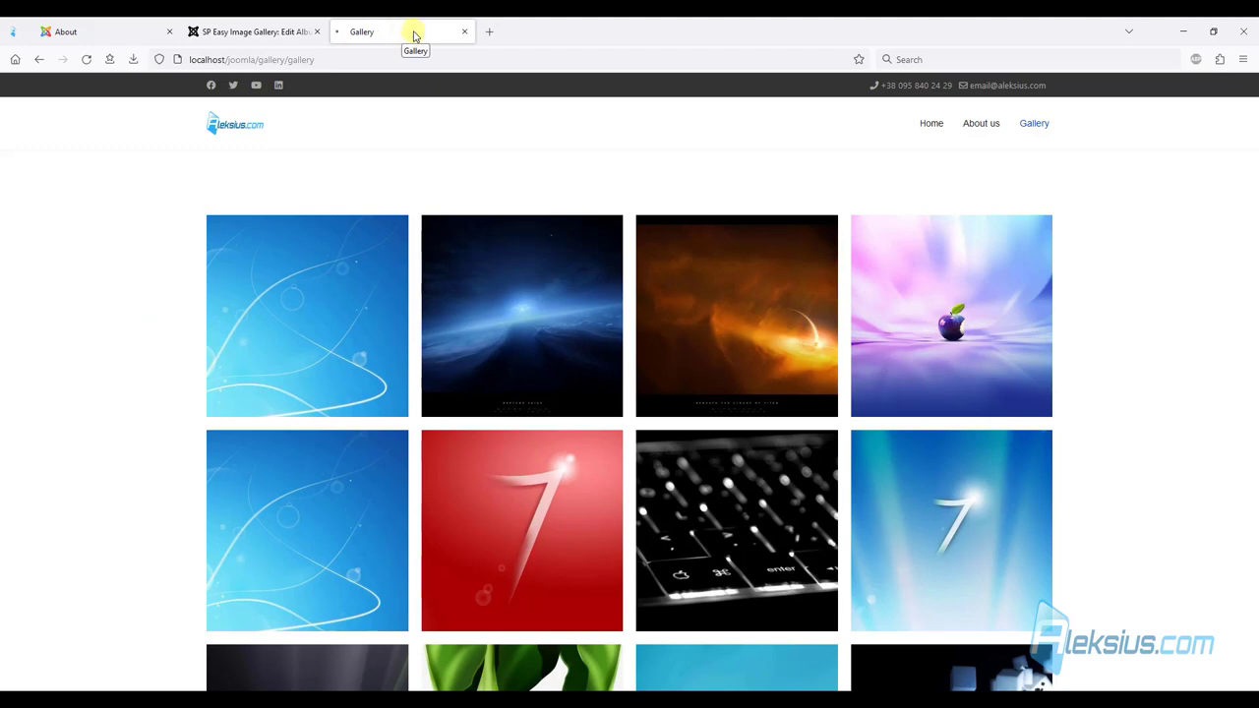
{"action": "key", "text": "F5"}
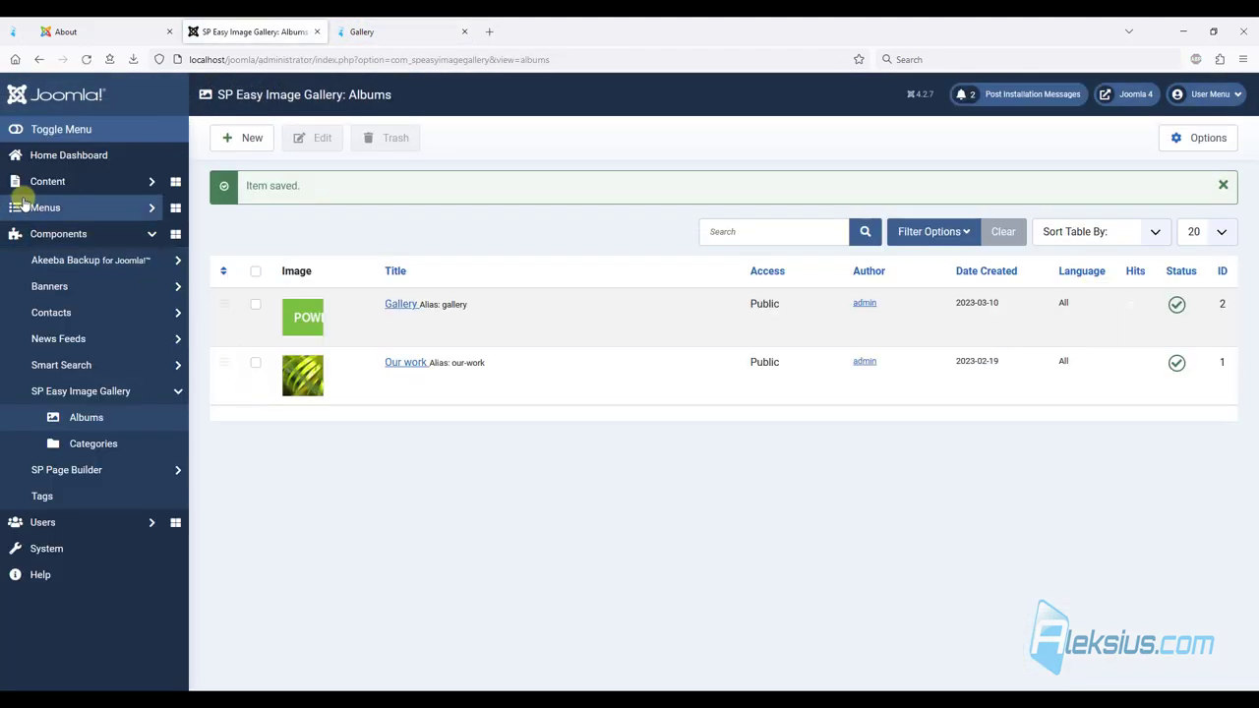
{"action": "left_click", "coordinate": [23, 206]}
{"action": "left_click", "coordinate": [59, 306]}
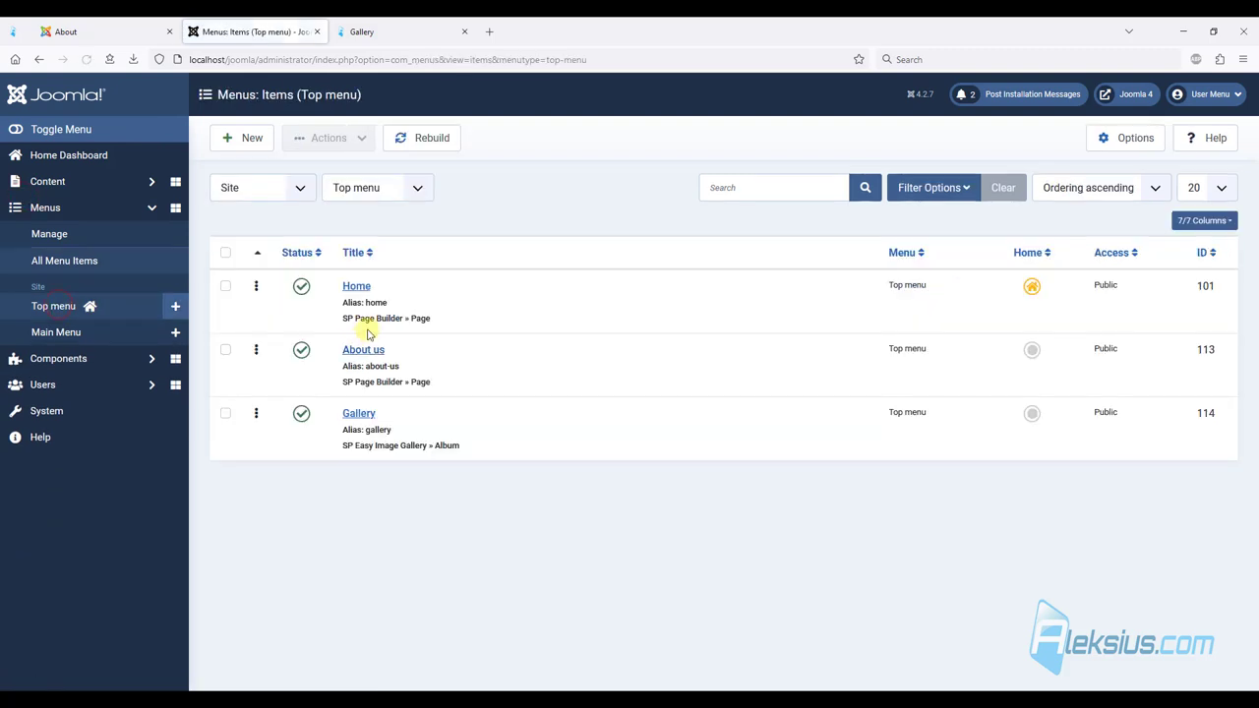
Set the Gallery menu item's Album Layout to Rectangle and save.
{"action": "left_click", "coordinate": [360, 415]}
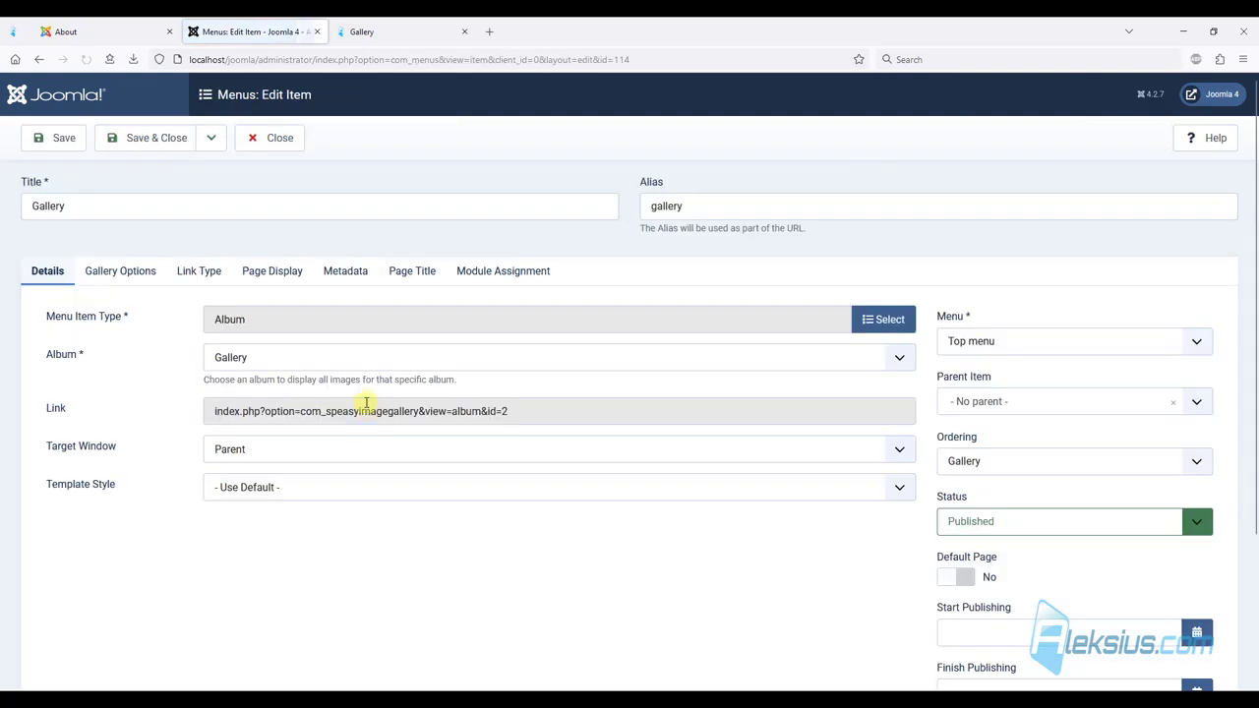
{"action": "left_click", "coordinate": [119, 275]}
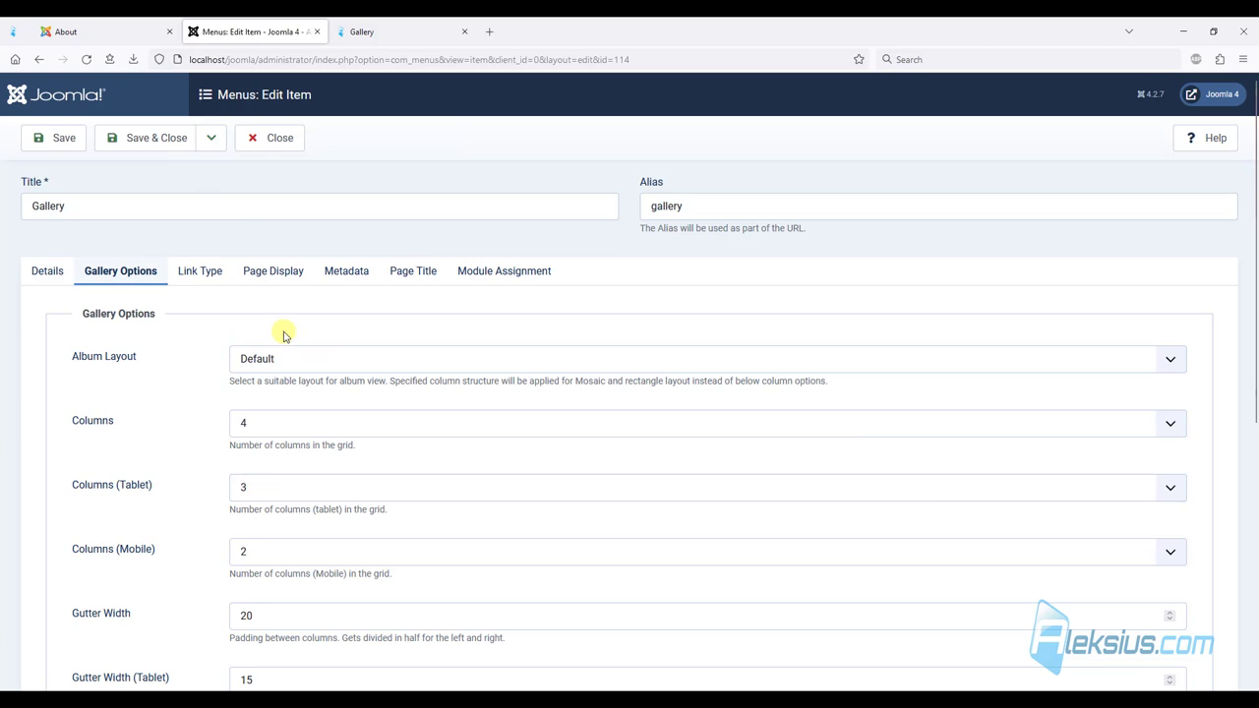
{"action": "left_click", "coordinate": [265, 359]}
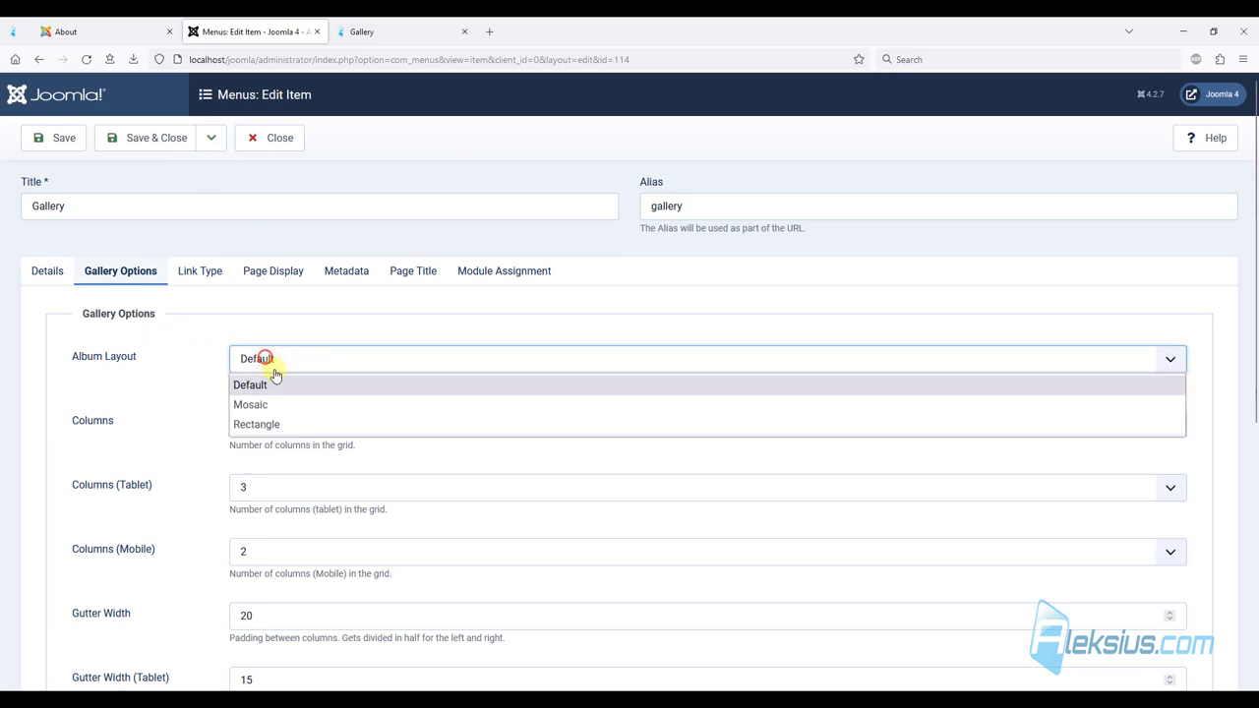
{"action": "left_click", "coordinate": [278, 422]}
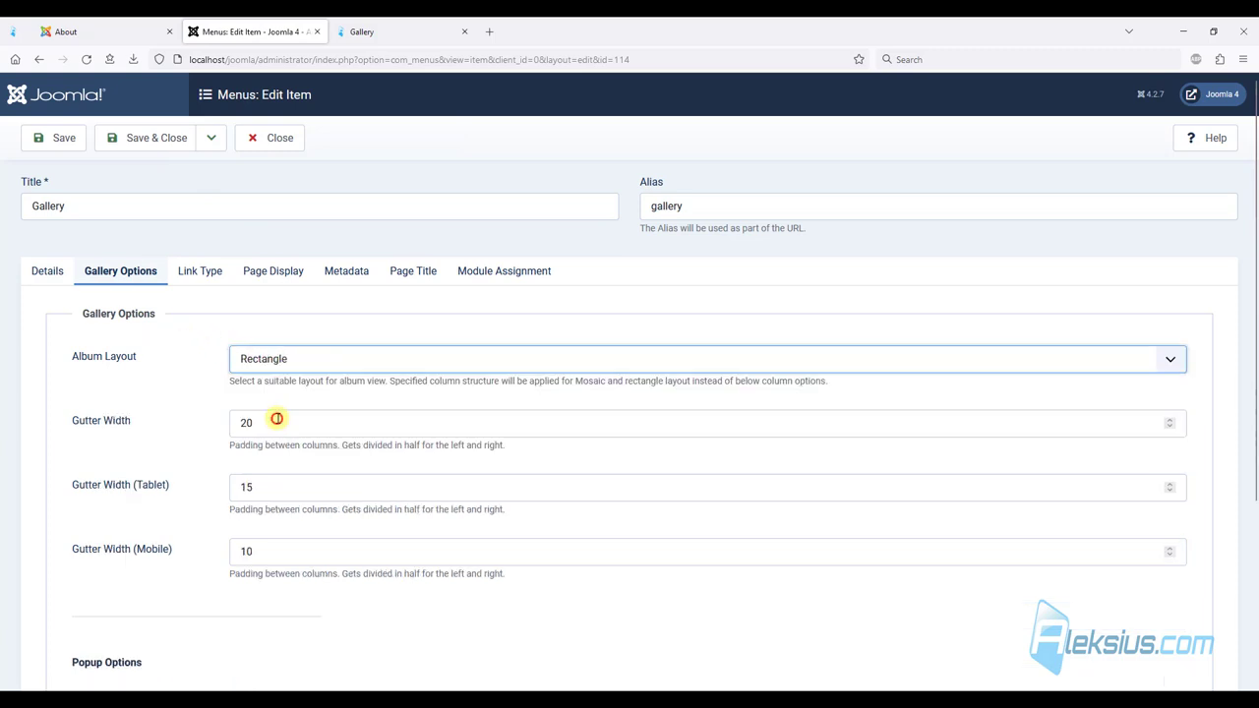
{"action": "left_click", "coordinate": [62, 139]}
Preview the Rectangle layout on the site gallery, enlarging one image.
{"action": "left_click", "coordinate": [347, 32]}
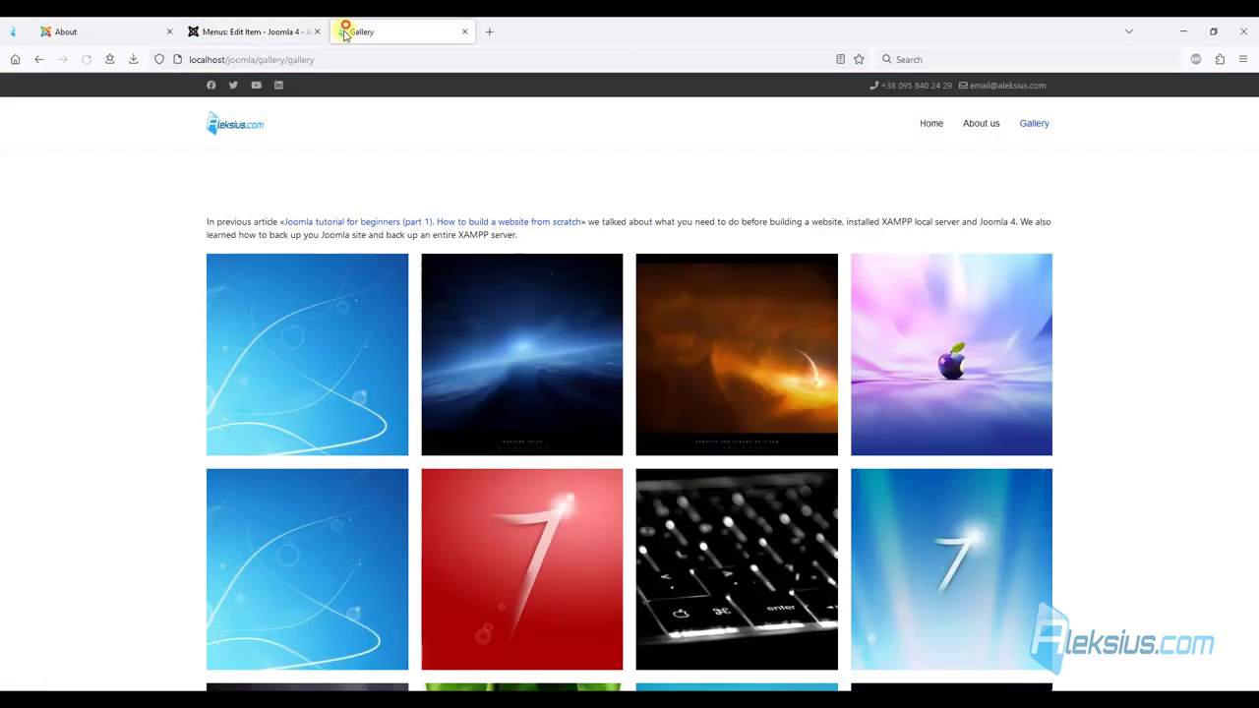
{"action": "scroll", "coordinate": [127, 255], "scroll_direction": "down", "scroll_amount": 10}
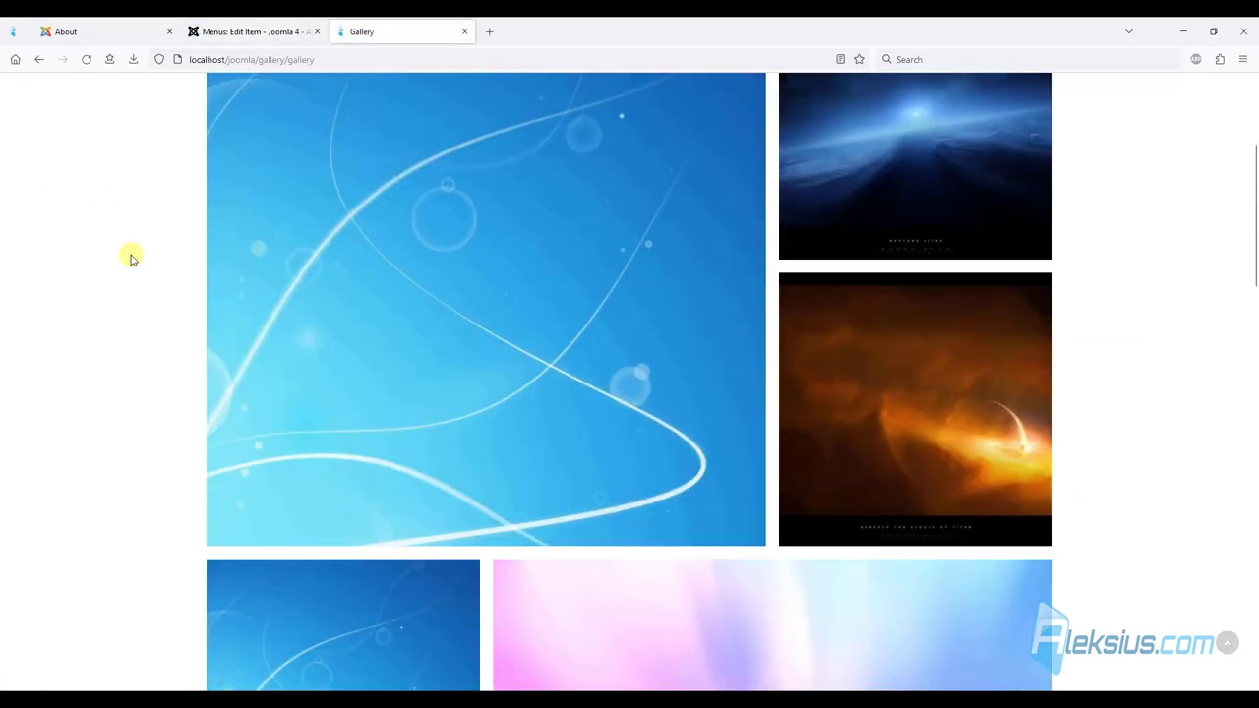
{"action": "scroll", "coordinate": [129, 252], "scroll_direction": "down", "scroll_amount": 8}
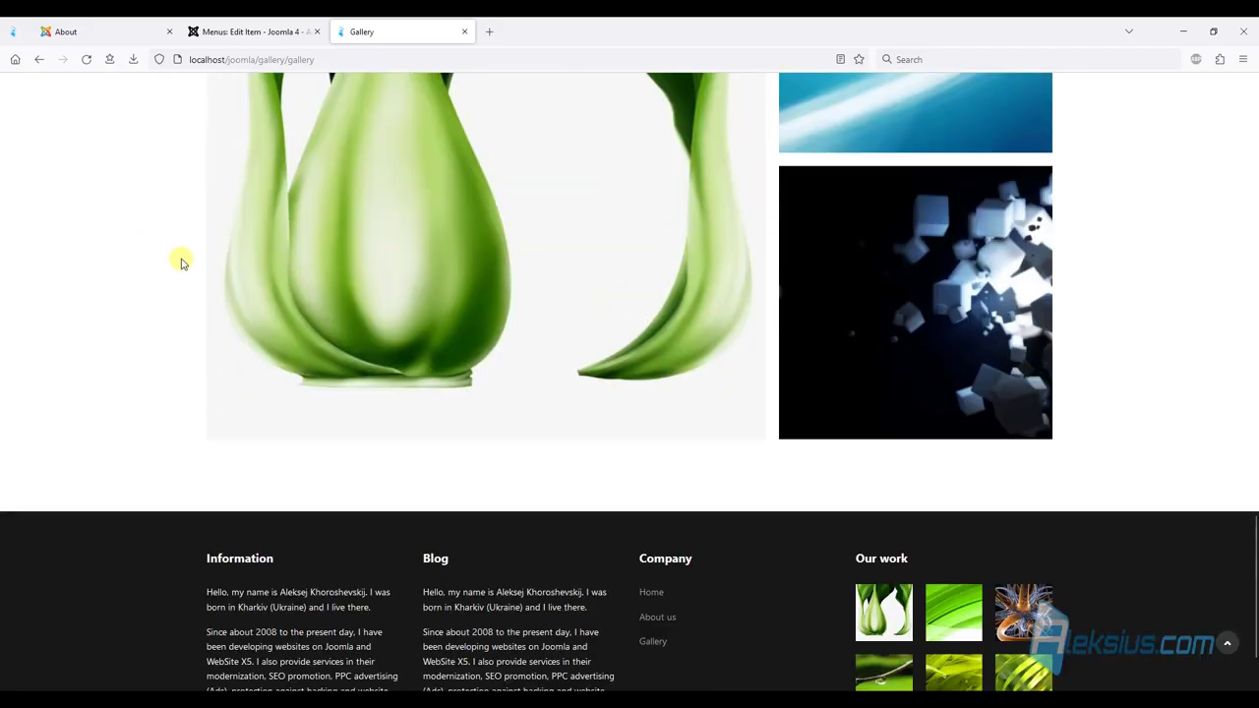
{"action": "left_click", "coordinate": [884, 335]}
{"action": "left_click", "coordinate": [72, 191]}
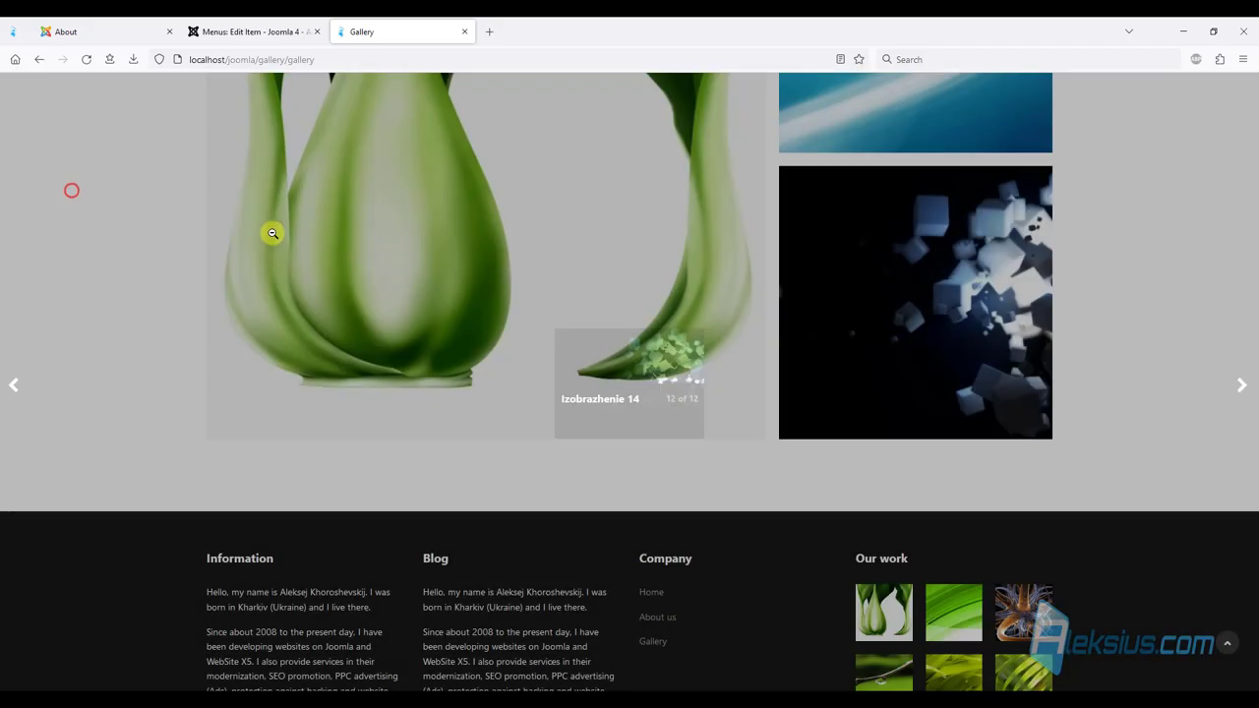
{"action": "scroll", "coordinate": [261, 251], "scroll_direction": "up", "scroll_amount": 15}
{"action": "scroll", "coordinate": [255, 267], "scroll_direction": "up", "scroll_amount": 3}
Restore the Default album layout, save, and reload the site gallery.
{"action": "left_click", "coordinate": [251, 31]}
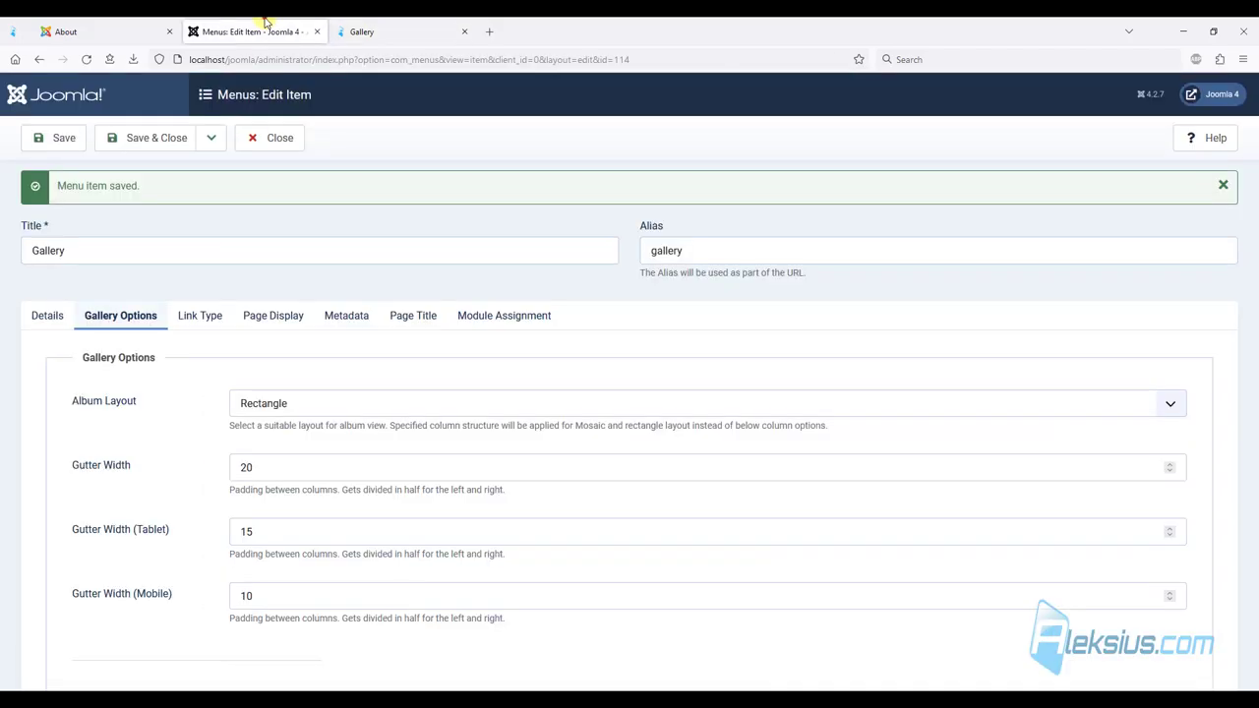
{"action": "left_click", "coordinate": [261, 403]}
{"action": "left_click", "coordinate": [254, 429]}
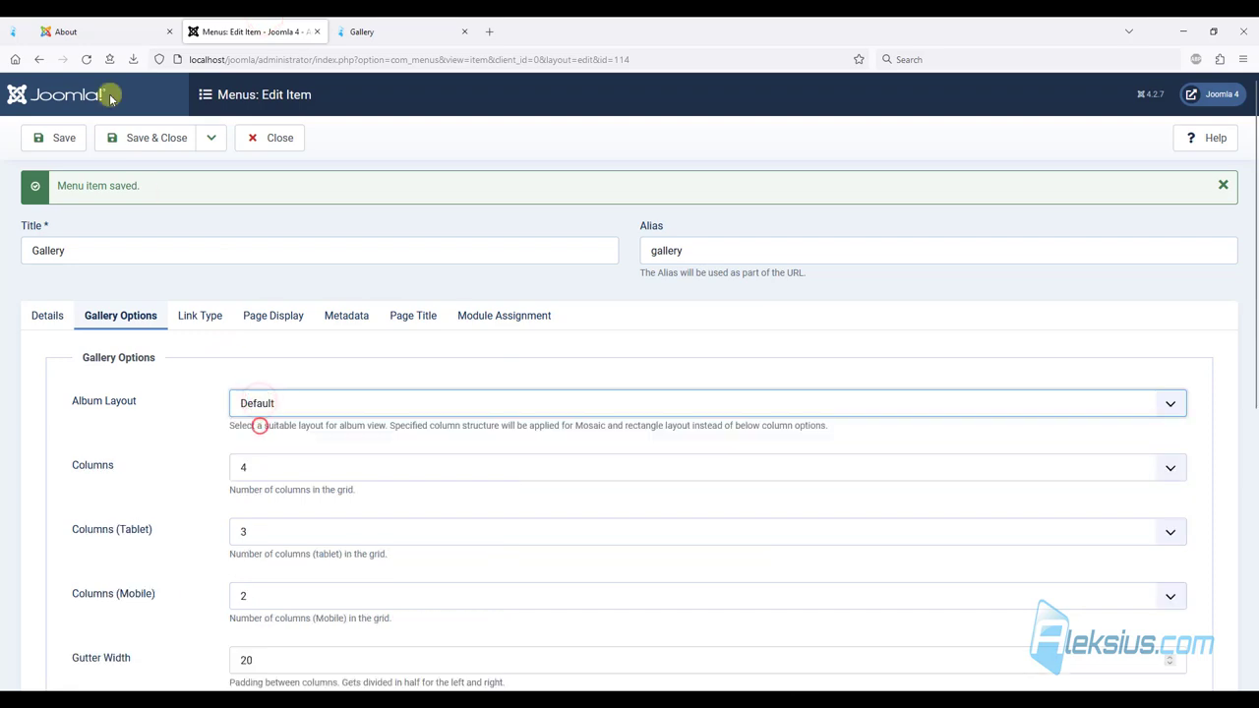
{"action": "left_click", "coordinate": [61, 137]}
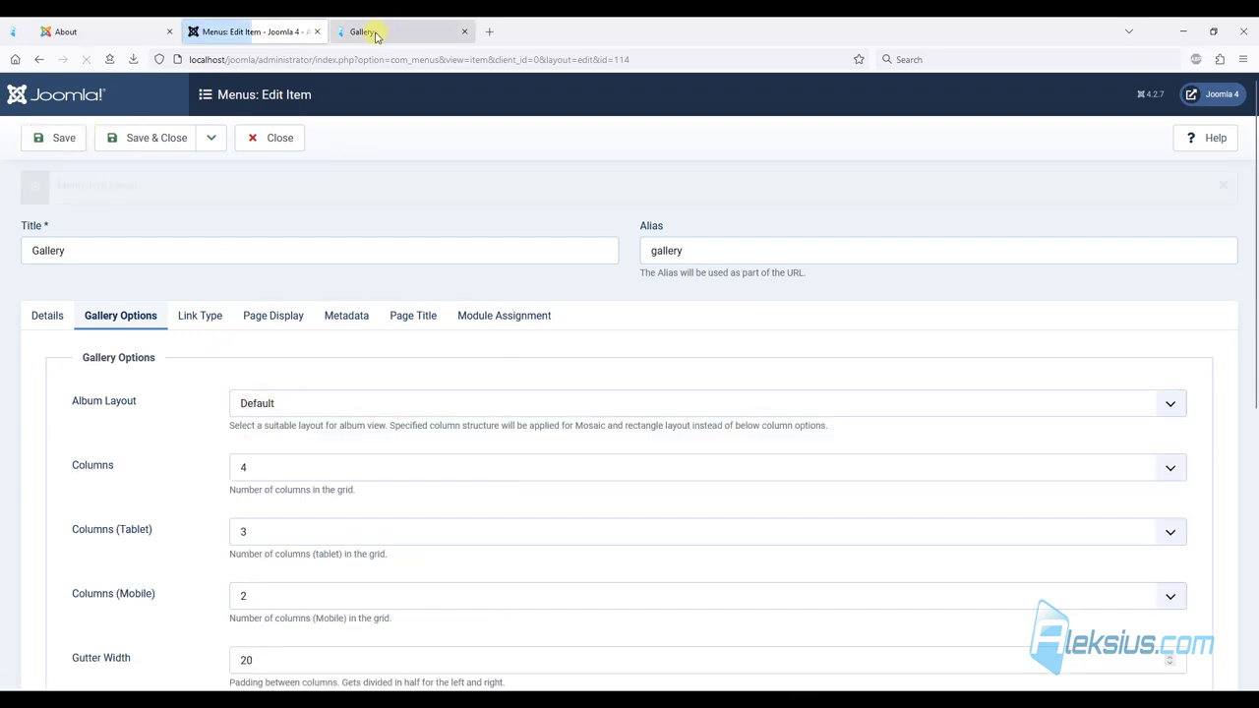
{"action": "left_click", "coordinate": [374, 33]}
{"action": "key", "text": "F5"}
Download the SP Simple Portfolio 2.0.7 package from JoomShaper, then Save & Close the open menu item.
{"action": "scroll", "coordinate": [462, 295], "scroll_direction": "up", "scroll_amount": 3}
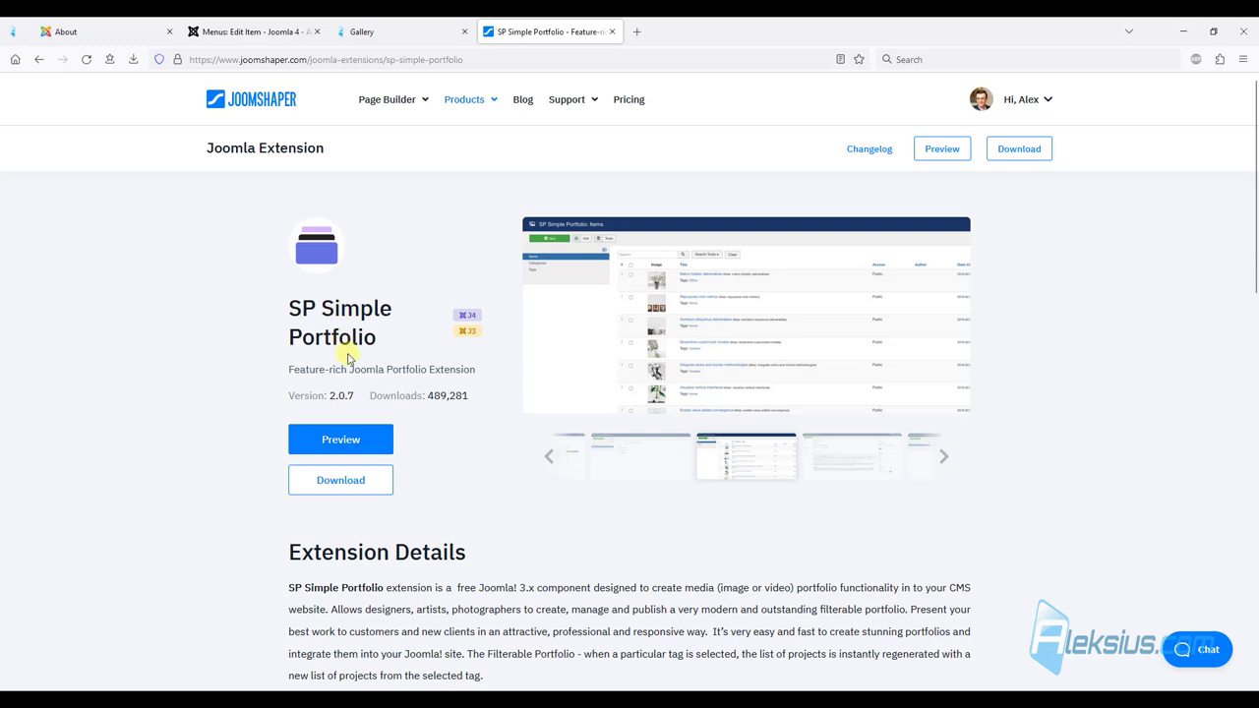
{"action": "left_click", "coordinate": [374, 481]}
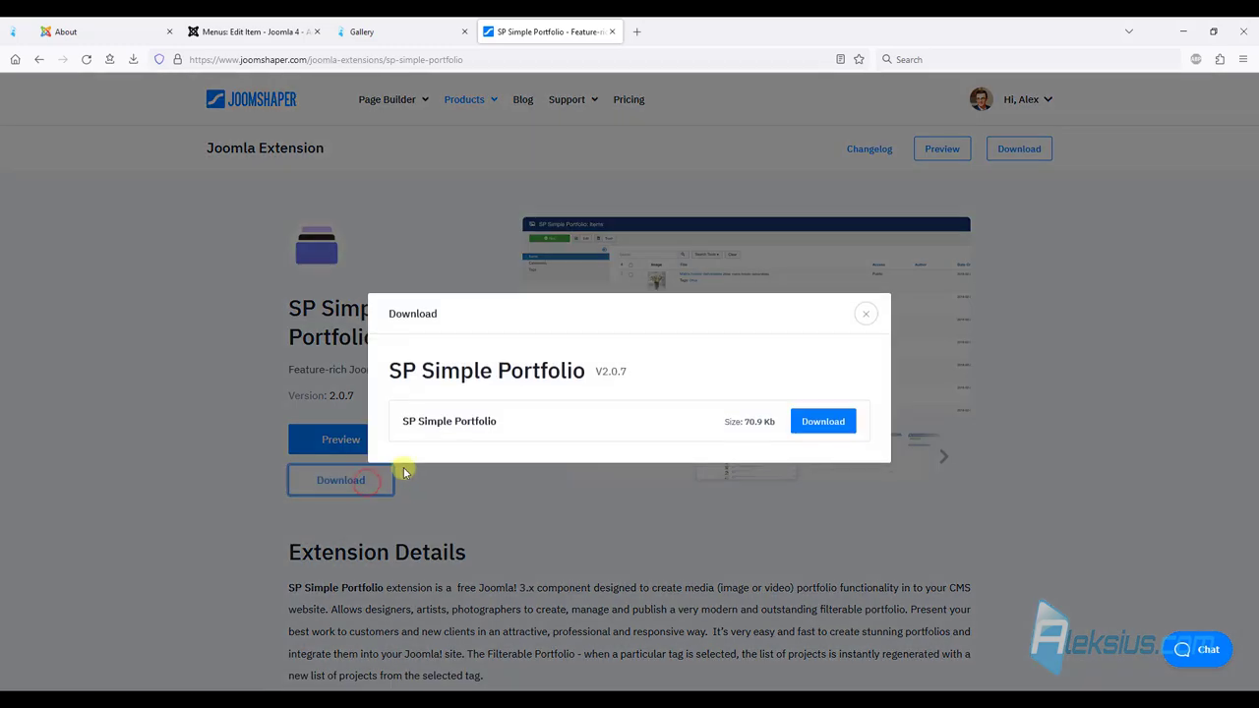
{"action": "left_click", "coordinate": [806, 426]}
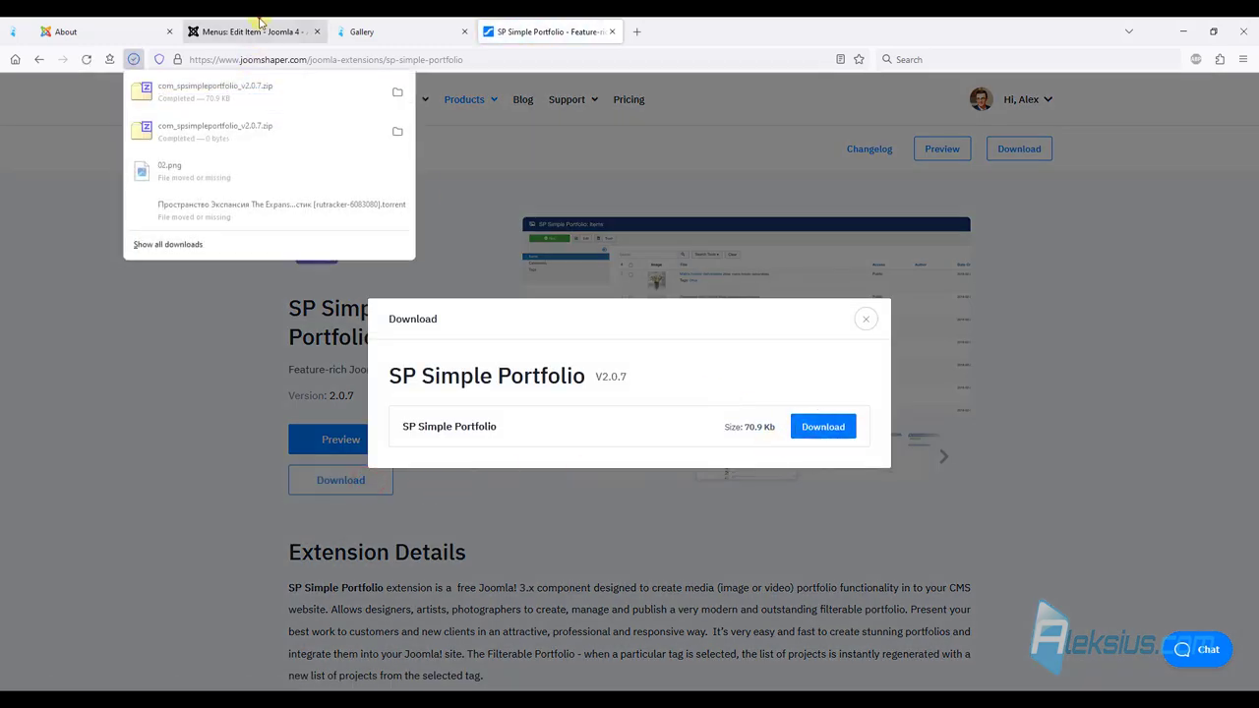
{"action": "left_click", "coordinate": [260, 31]}
{"action": "left_click", "coordinate": [173, 144]}
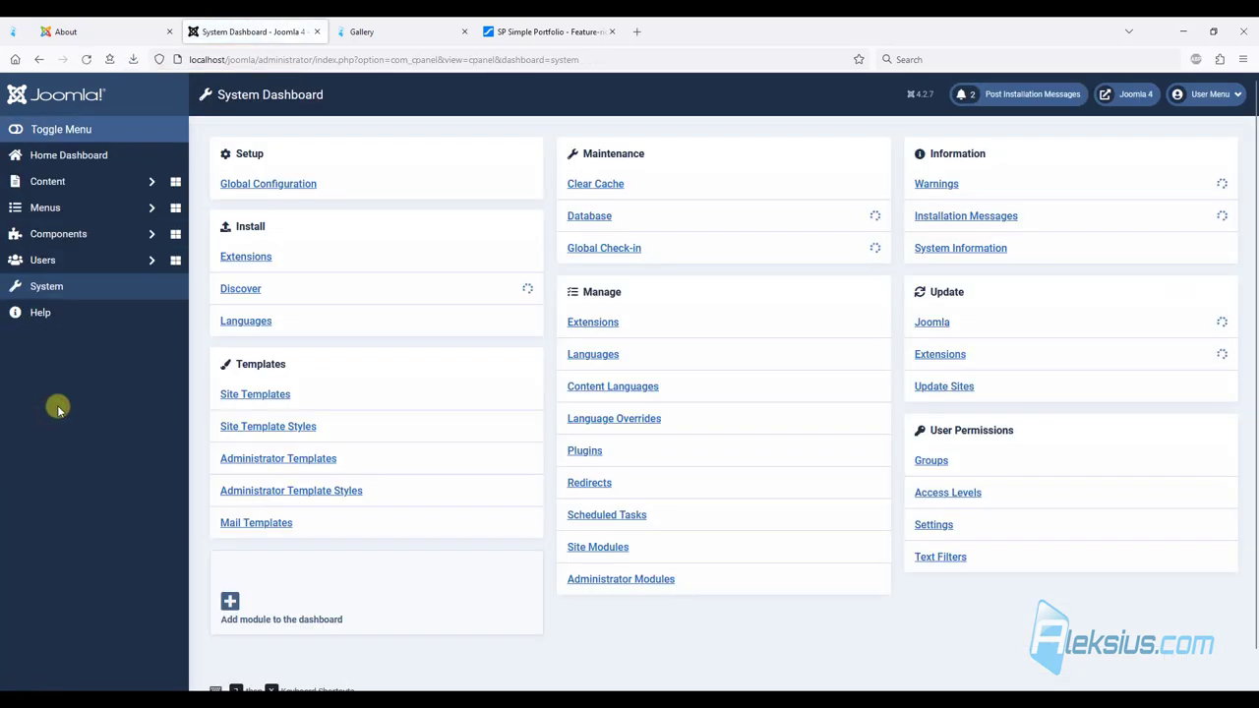
Install SP Simple Portfolio by uploading its downloaded zip in the extension installer.
{"action": "left_click", "coordinate": [257, 268]}
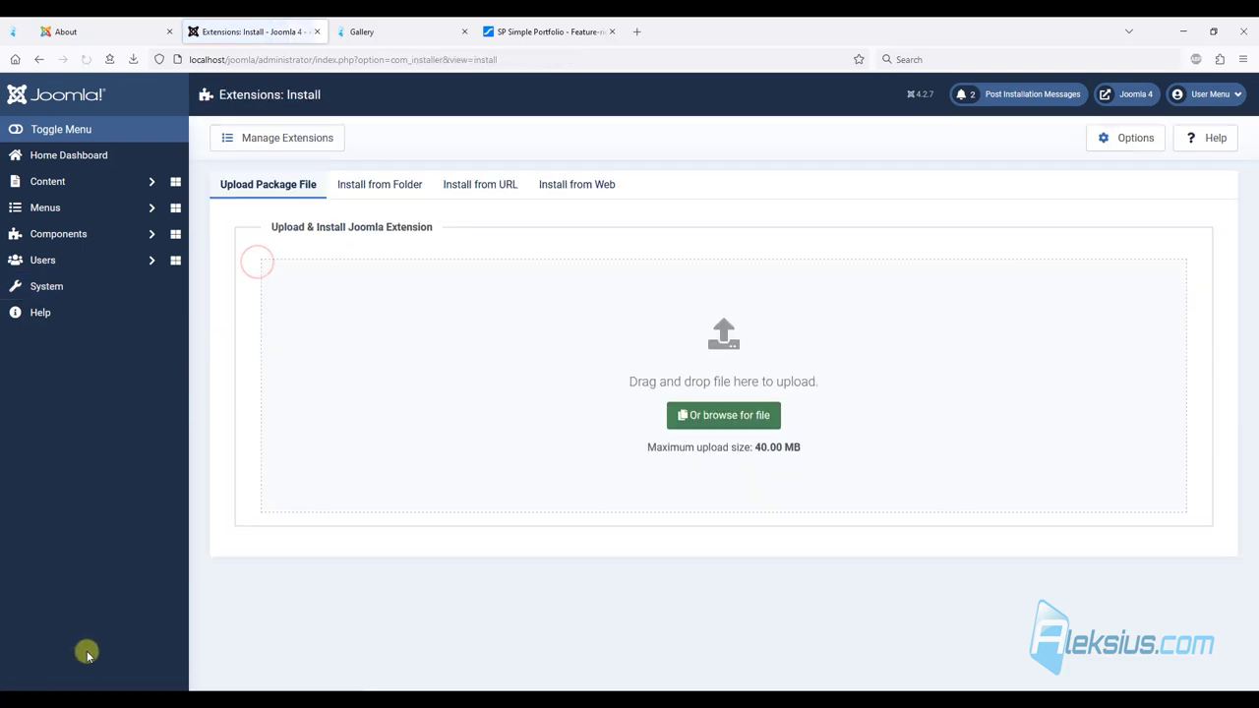
{"action": "left_click", "coordinate": [103, 682]}
{"action": "left_click", "coordinate": [686, 167]}
{"action": "left_click_drag", "start_coordinate": [805, 163], "coordinate": [423, 295]}
{"action": "left_click", "coordinate": [233, 19]}
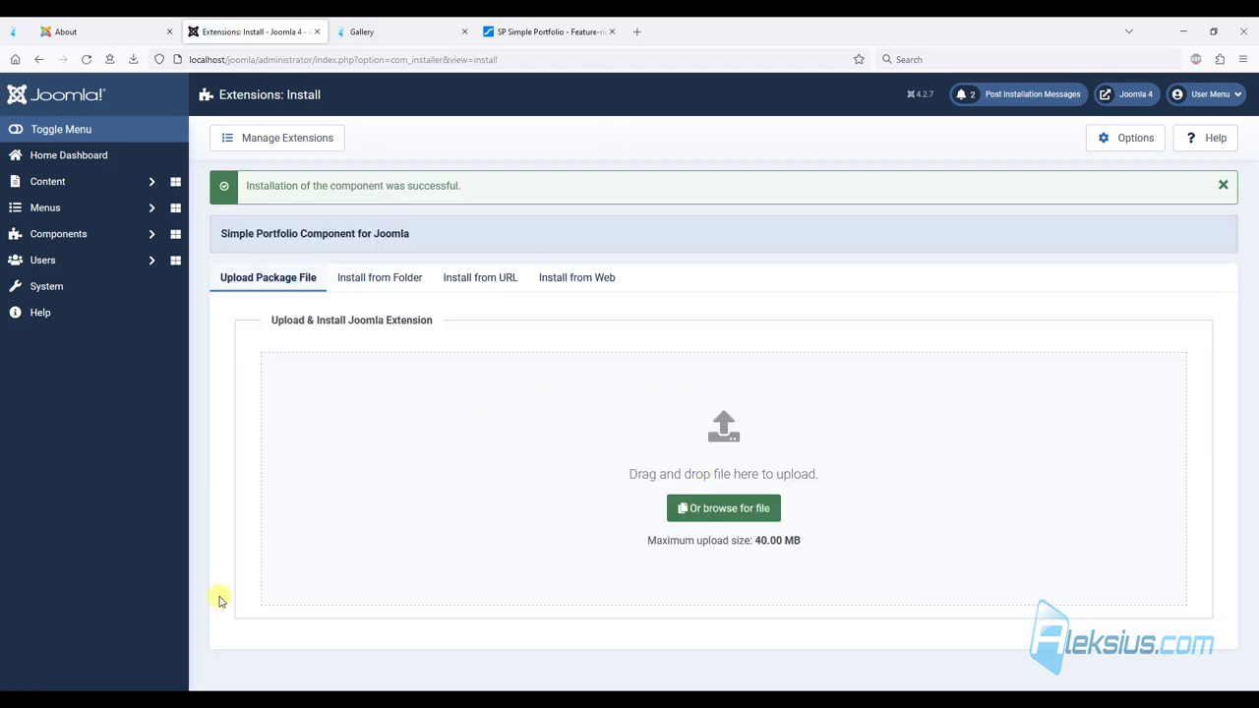
{"action": "left_click", "coordinate": [94, 235]}
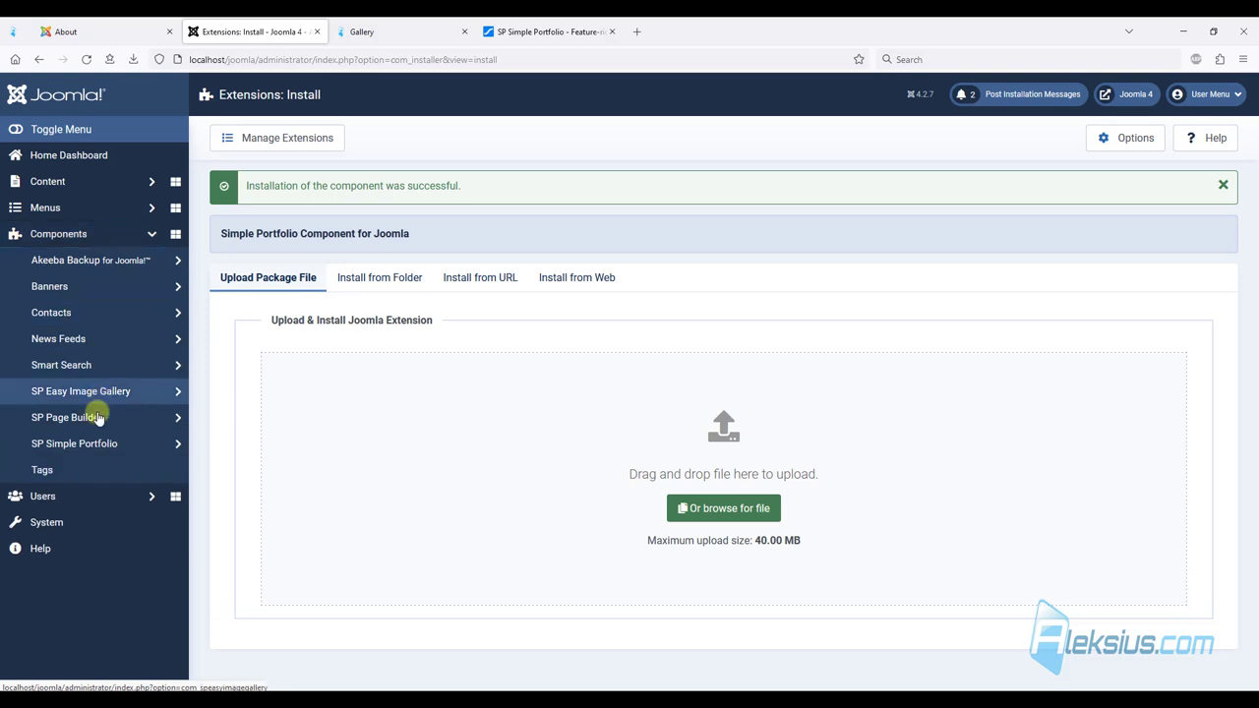
Browse the SP Simple Portfolio items, tags and categories lists.
{"action": "left_click", "coordinate": [89, 448]}
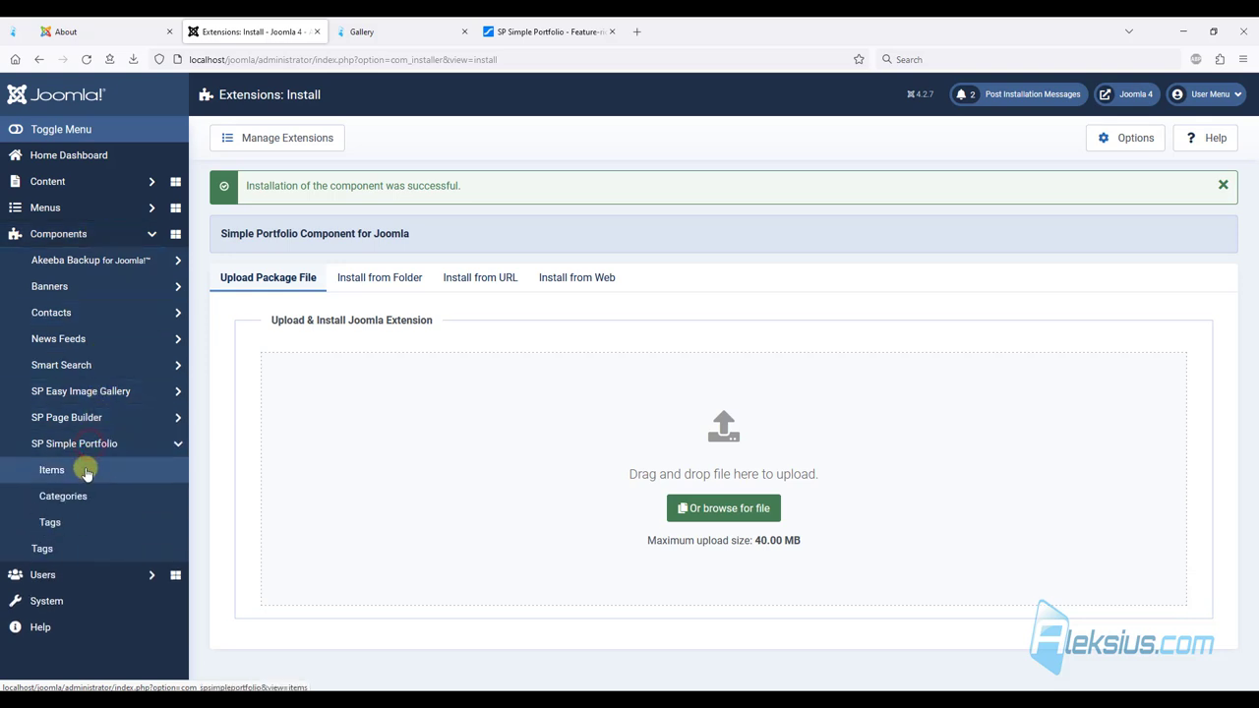
{"action": "left_click", "coordinate": [82, 472]}
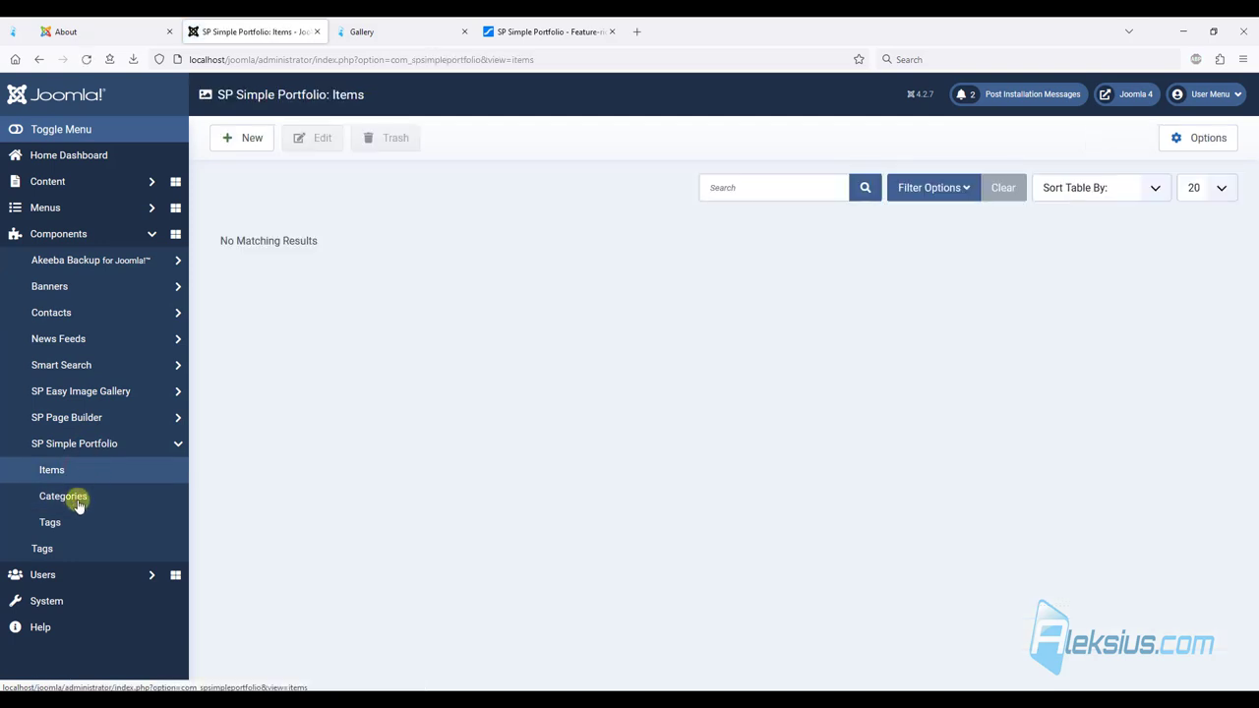
{"action": "left_click", "coordinate": [74, 503]}
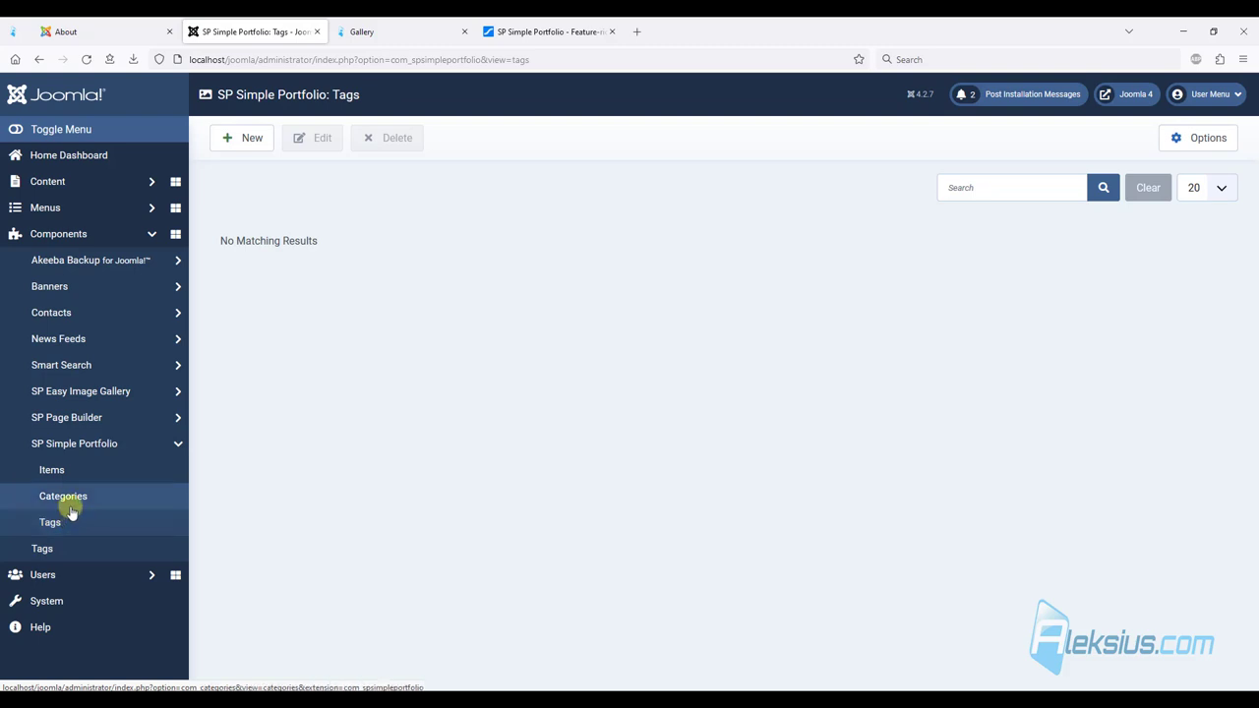
{"action": "left_click", "coordinate": [69, 508]}
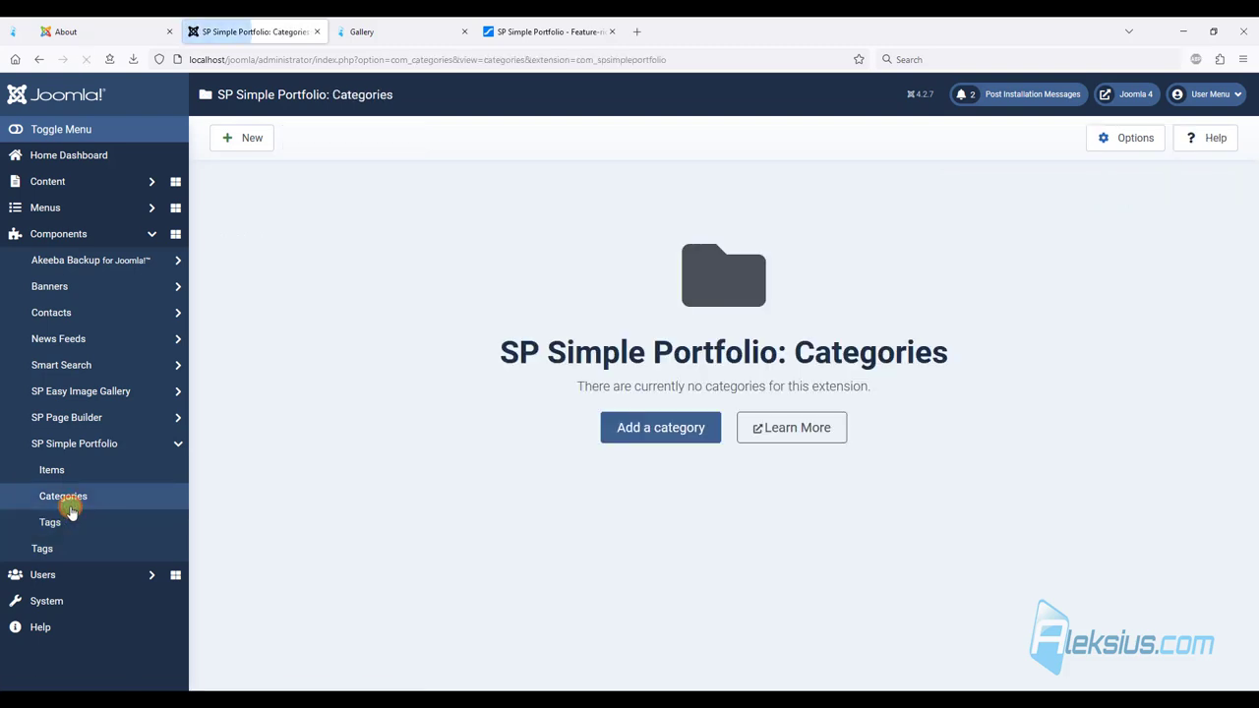
Add a category titled 'Portfolio', save it, review its tabs, and close it.
{"action": "left_click", "coordinate": [662, 433]}
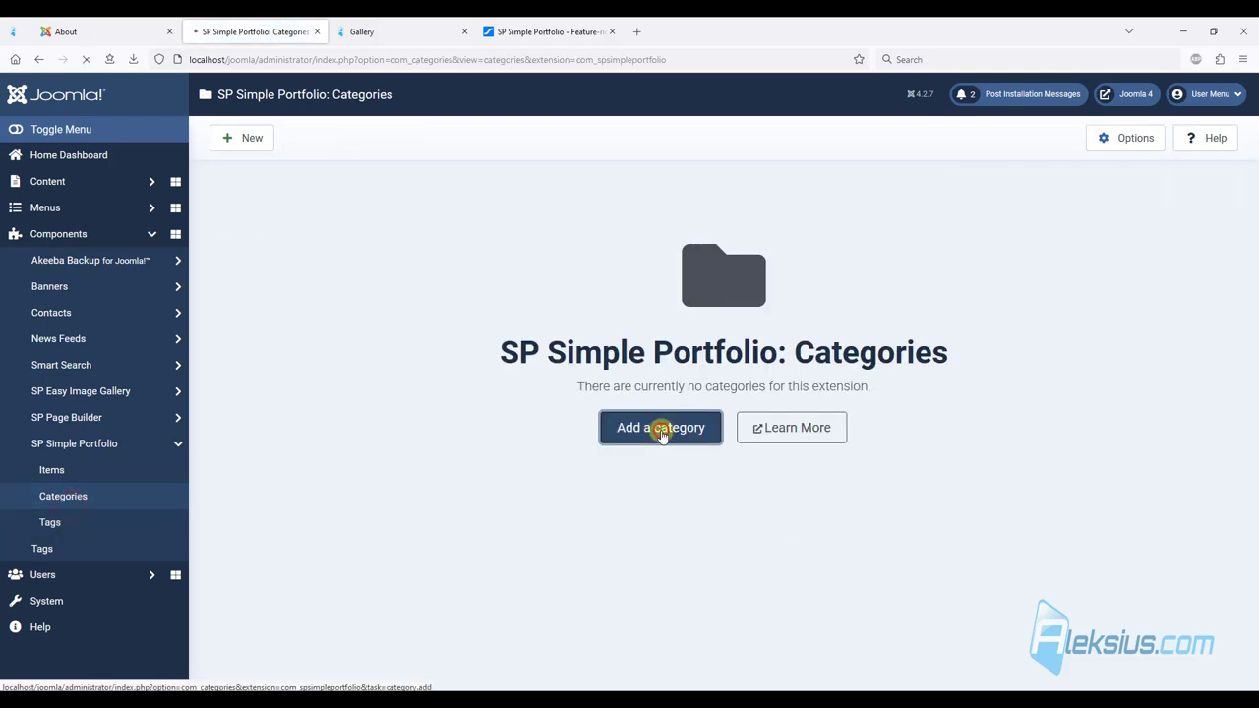
{"action": "left_click", "coordinate": [141, 206]}
{"action": "type", "text": "Portfolio"}
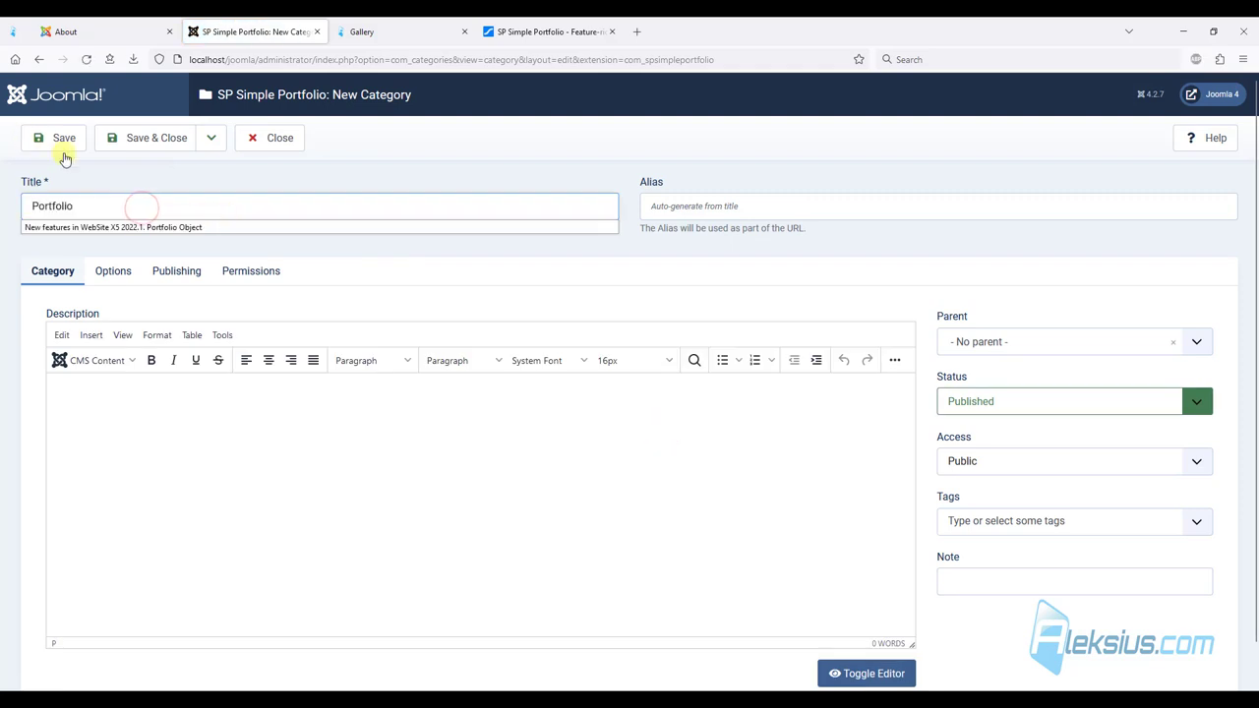
{"action": "left_click", "coordinate": [56, 138]}
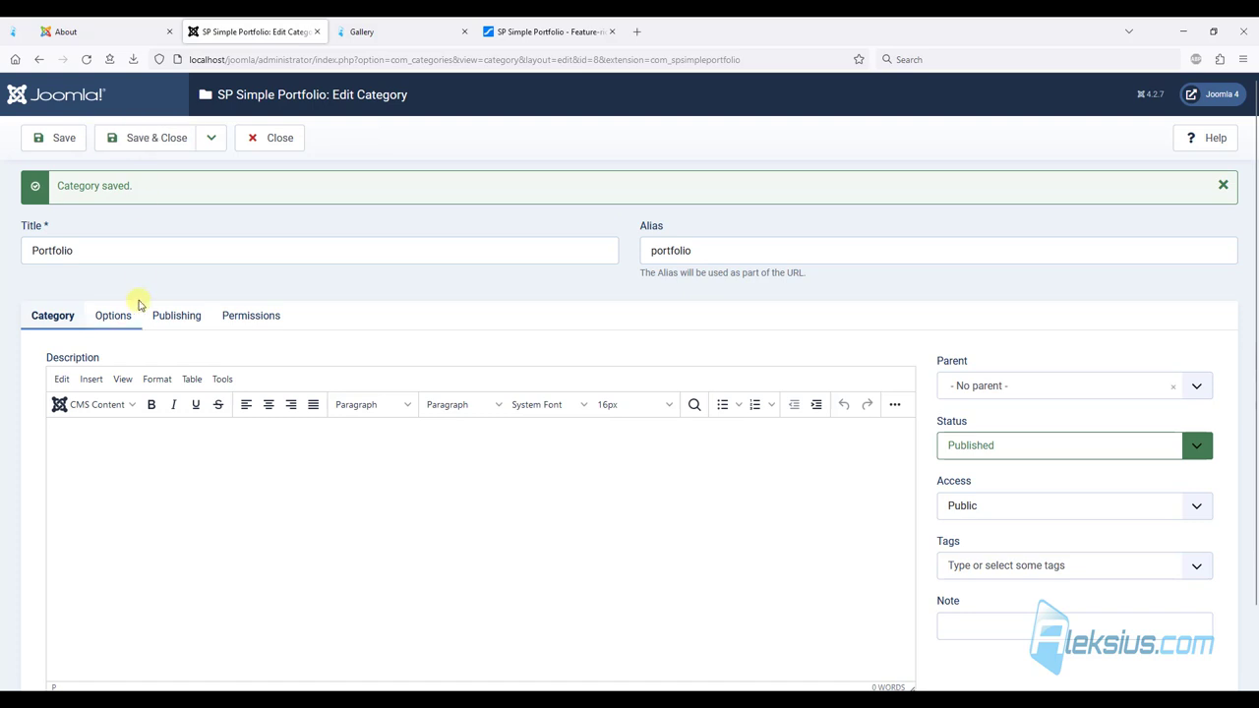
{"action": "left_click", "coordinate": [132, 318]}
{"action": "left_click", "coordinate": [160, 317]}
{"action": "left_click", "coordinate": [238, 316]}
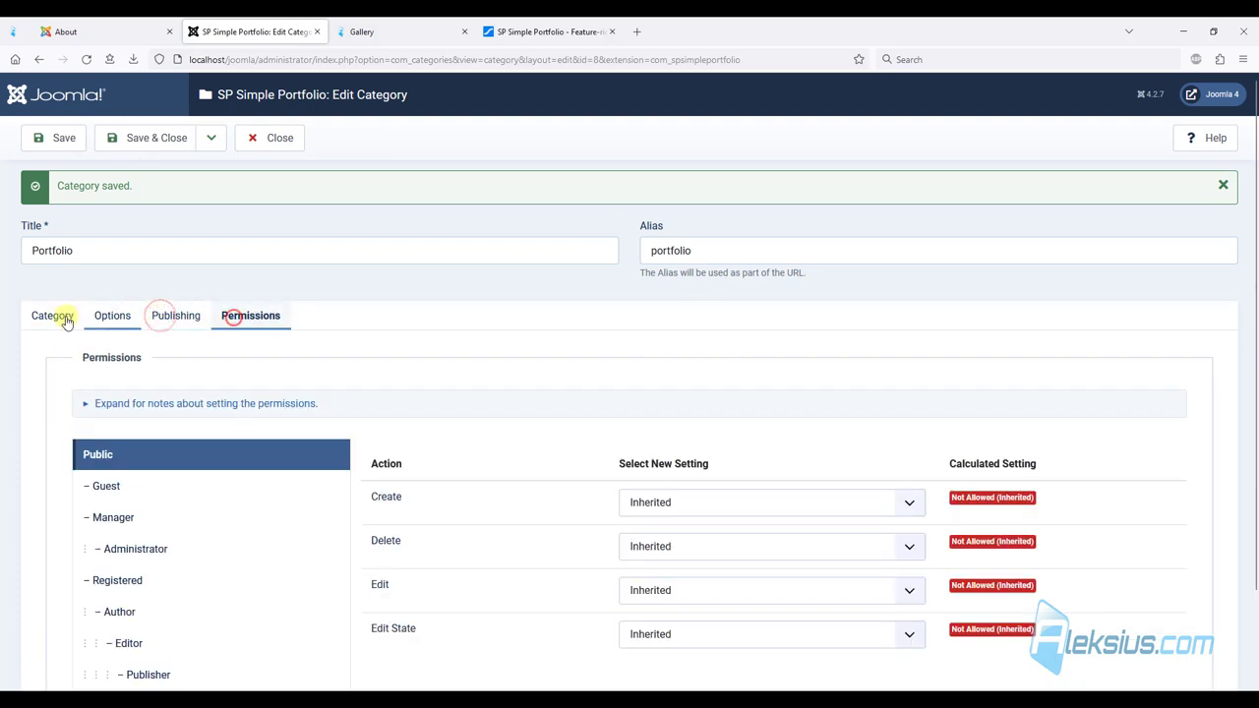
{"action": "left_click", "coordinate": [61, 316]}
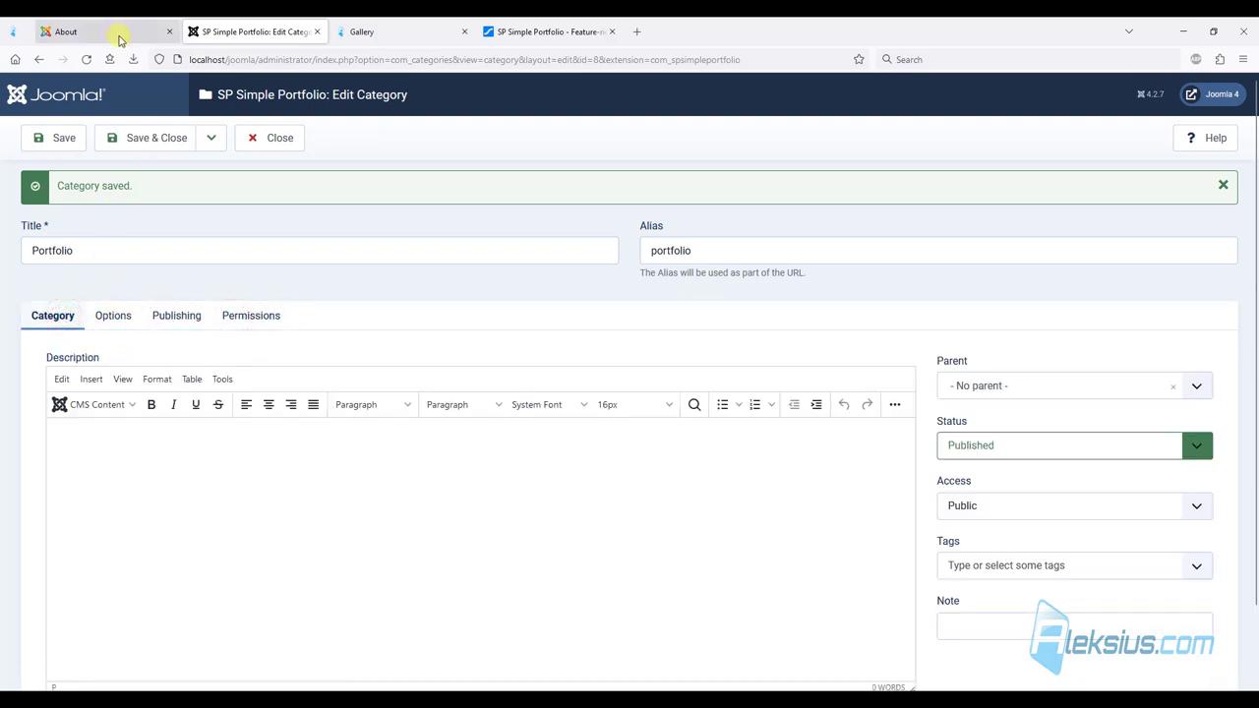
{"action": "left_click", "coordinate": [126, 134]}
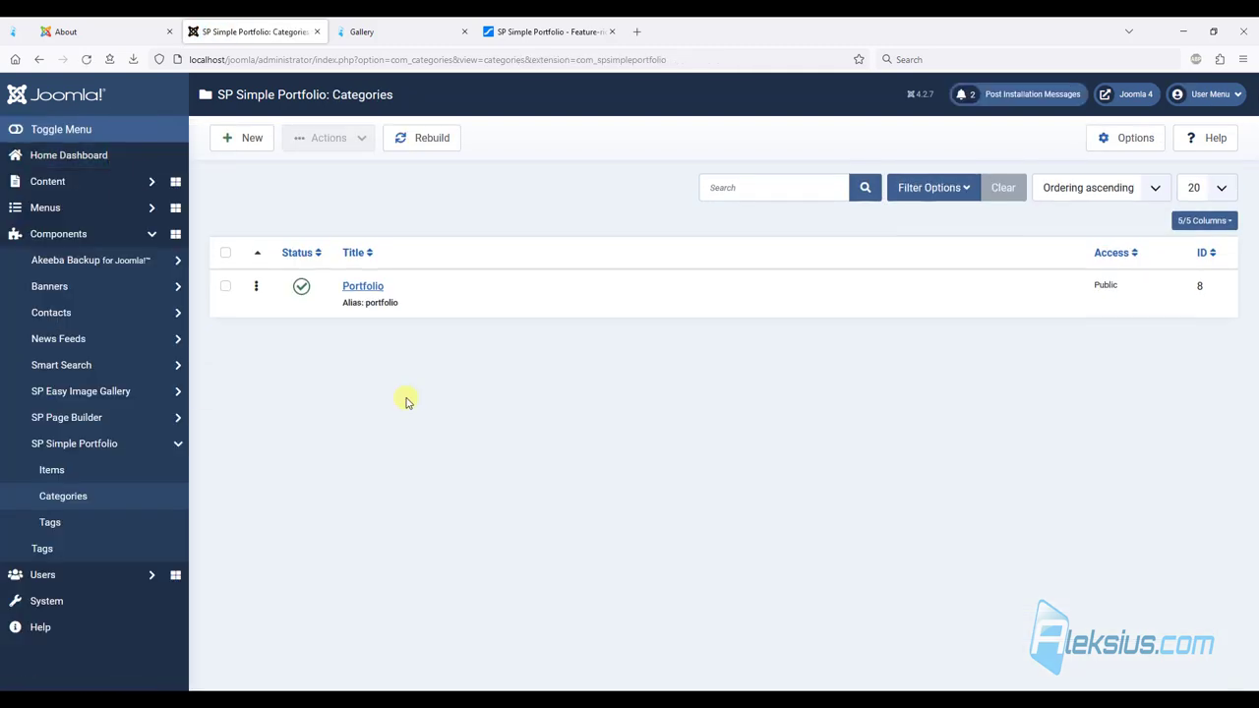
Create the tags 'Portfolio 1', 'Portfolio 2' and 'Portfolio 3', saving and closing each.
{"action": "left_click", "coordinate": [59, 523]}
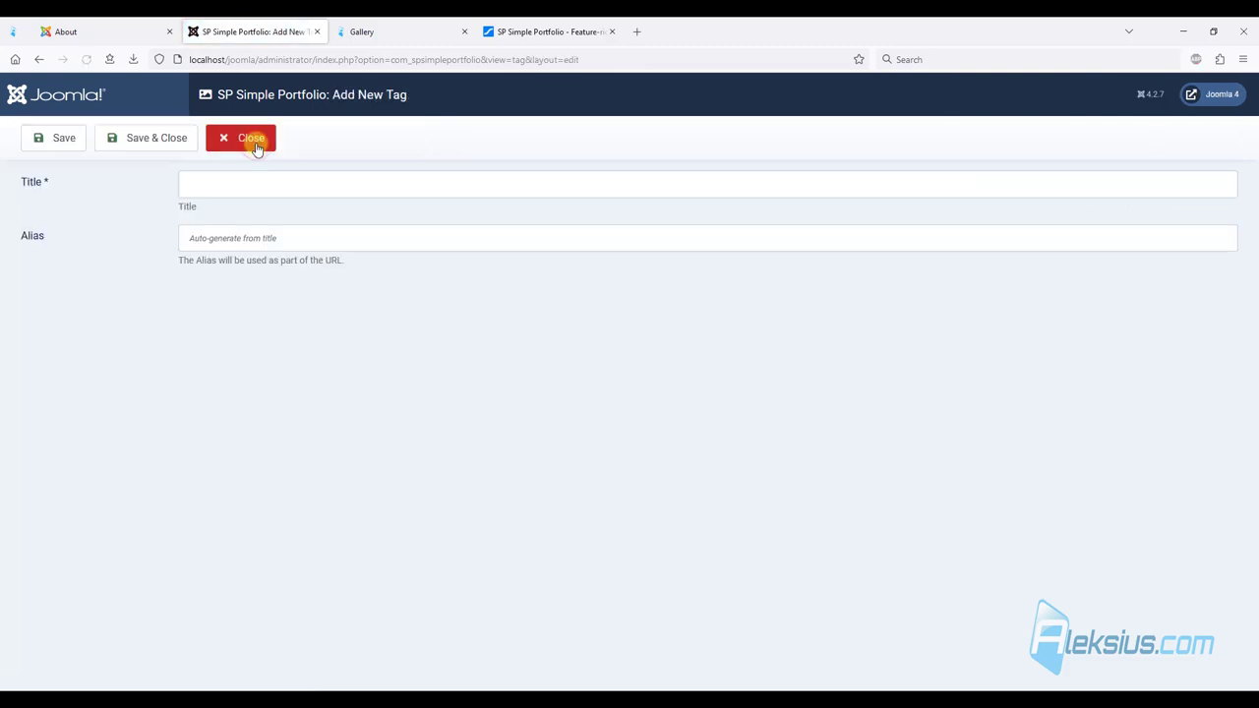
{"action": "left_click", "coordinate": [210, 188]}
{"action": "type", "text": "Portfolio "}
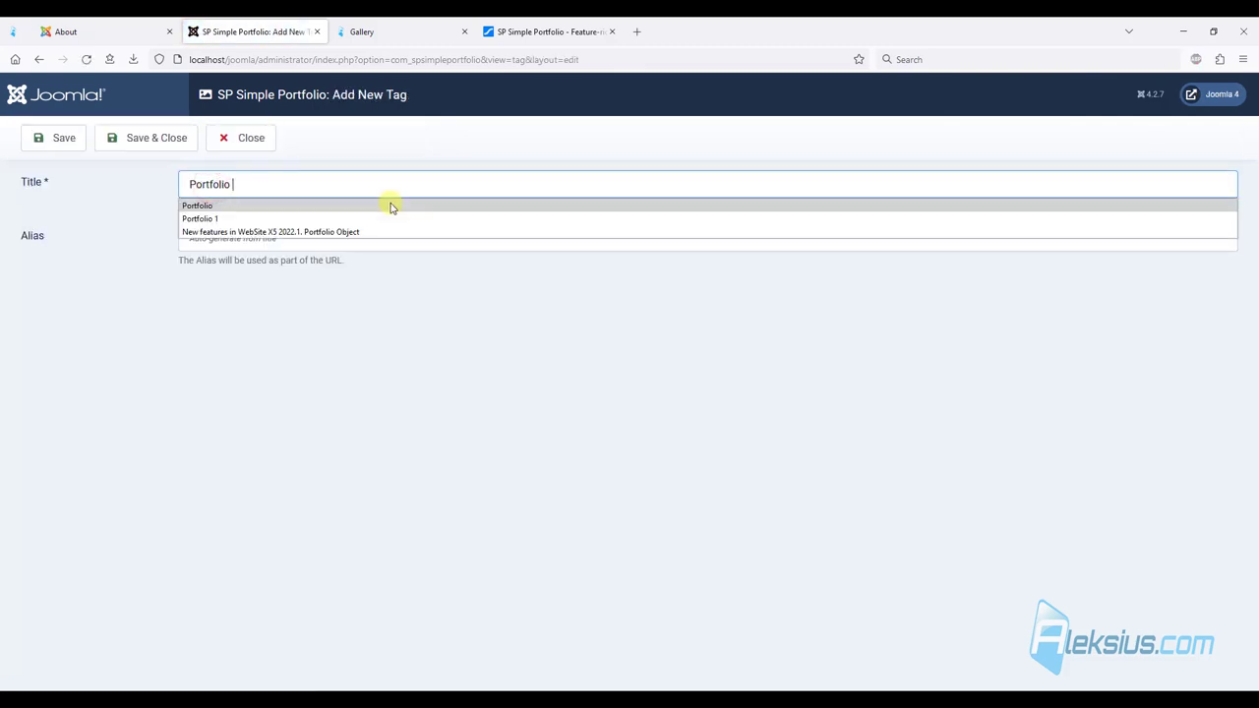
{"action": "type", "text": "1"}
{"action": "left_click", "coordinate": [156, 138]}
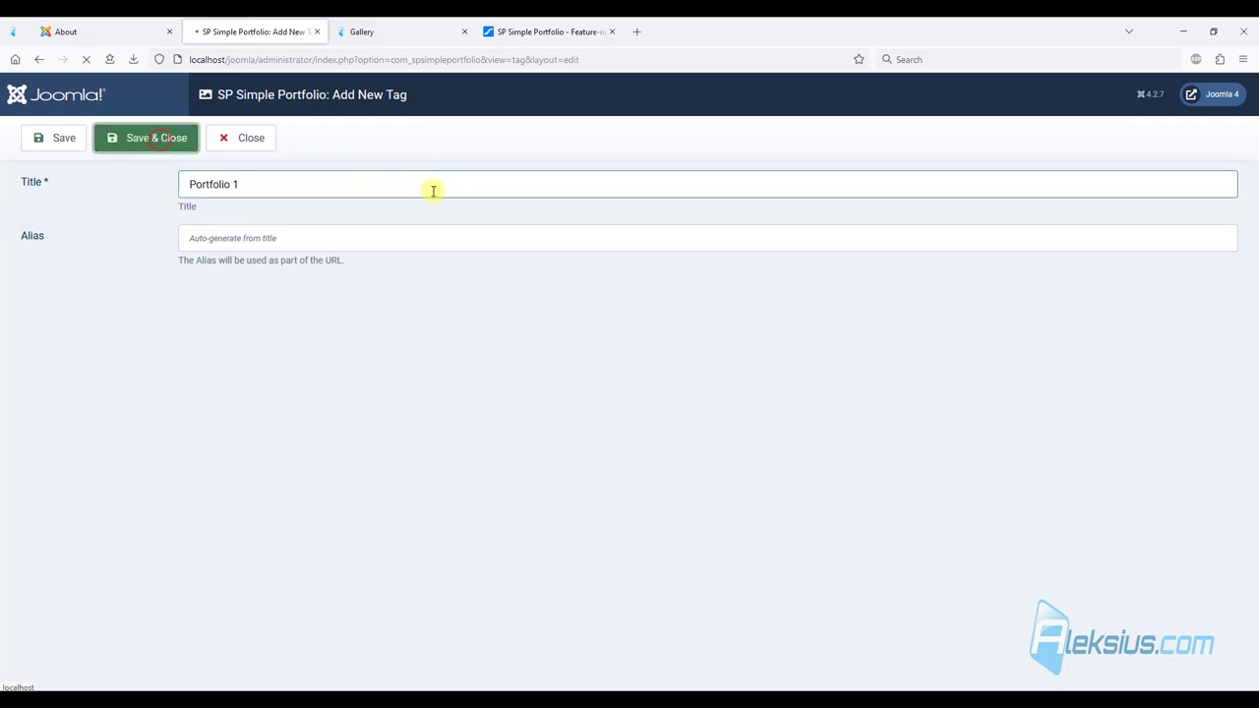
{"action": "left_click", "coordinate": [226, 138]}
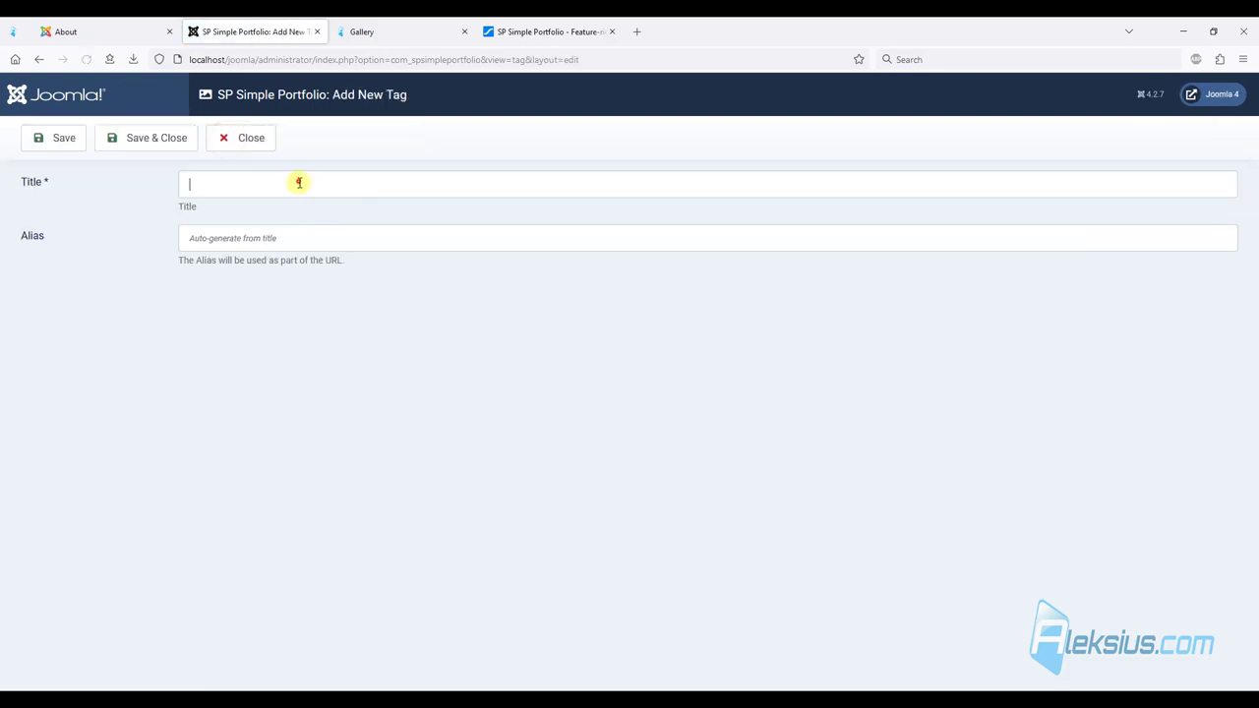
{"action": "type", "text": "Portfolio 2"}
{"action": "left_click", "coordinate": [157, 143]}
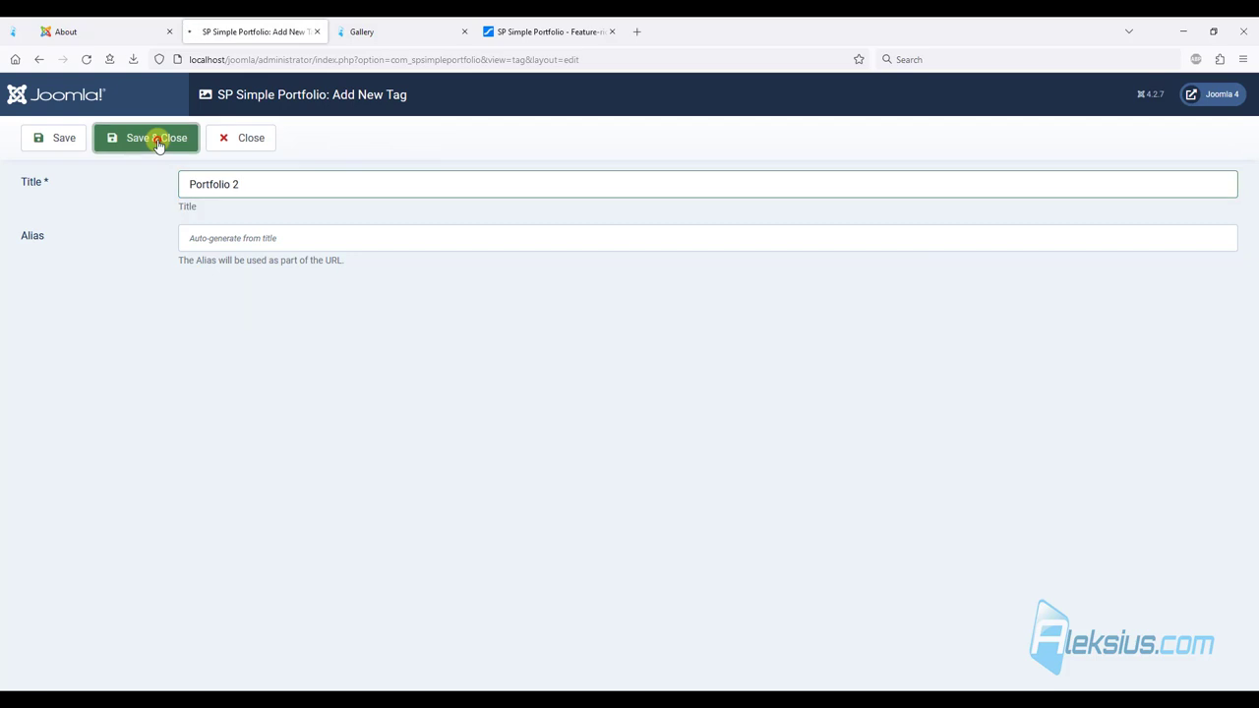
{"action": "left_click", "coordinate": [251, 130]}
{"action": "left_click", "coordinate": [339, 187]}
{"action": "type", "text": "Portfolio 3"}
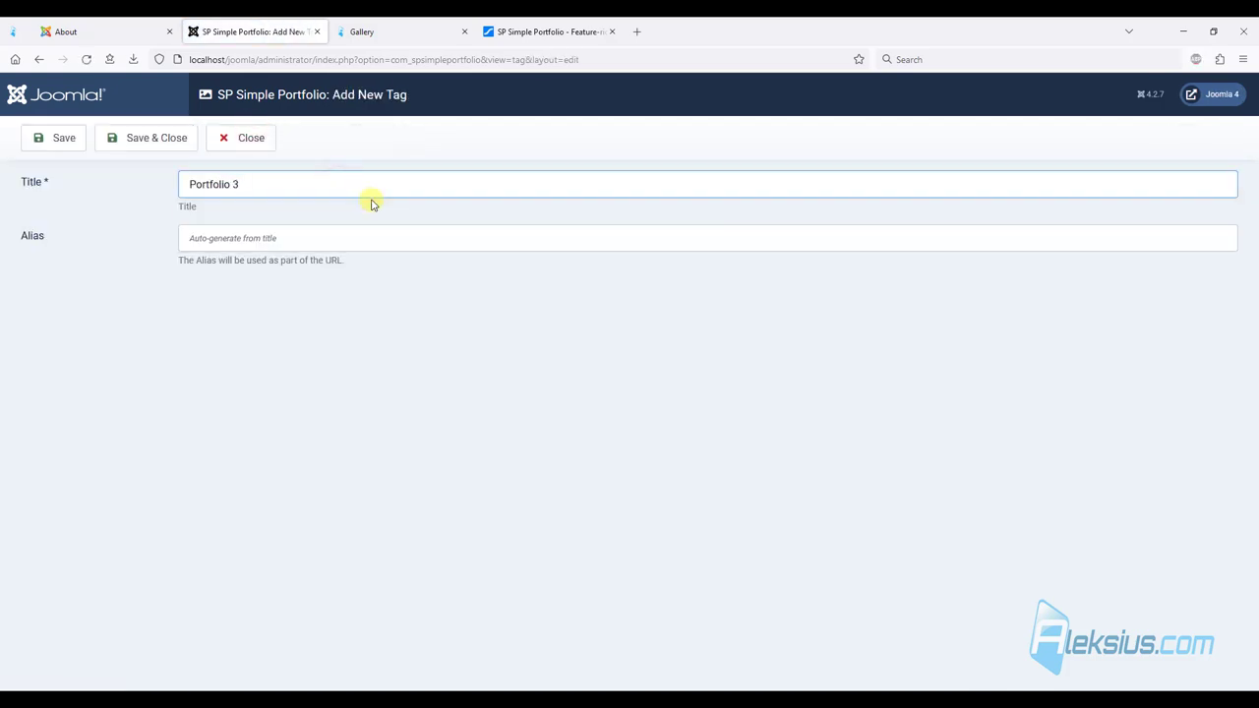
{"action": "left_click", "coordinate": [157, 138]}
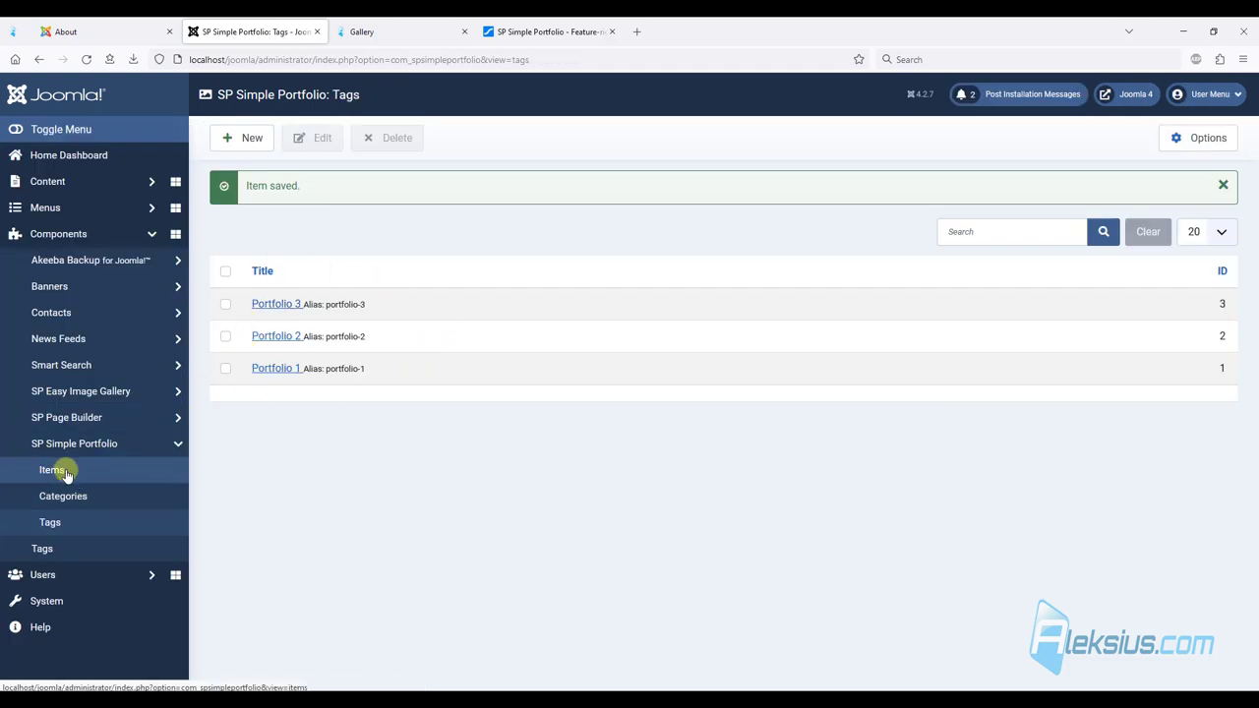
Start a new portfolio item titled 'Portfolio'.
{"action": "left_click", "coordinate": [236, 138]}
{"action": "left_click", "coordinate": [269, 184]}
{"action": "type", "text": "Portfolio"}
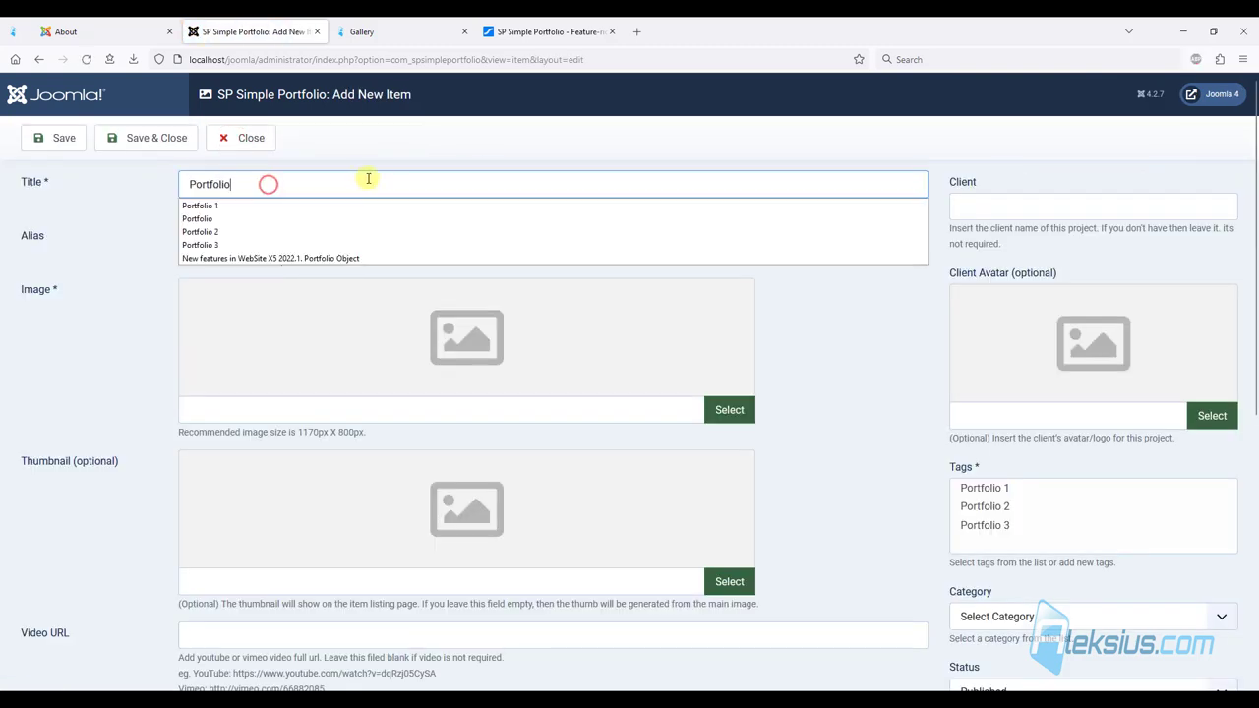
{"action": "left_click", "coordinate": [503, 138]}
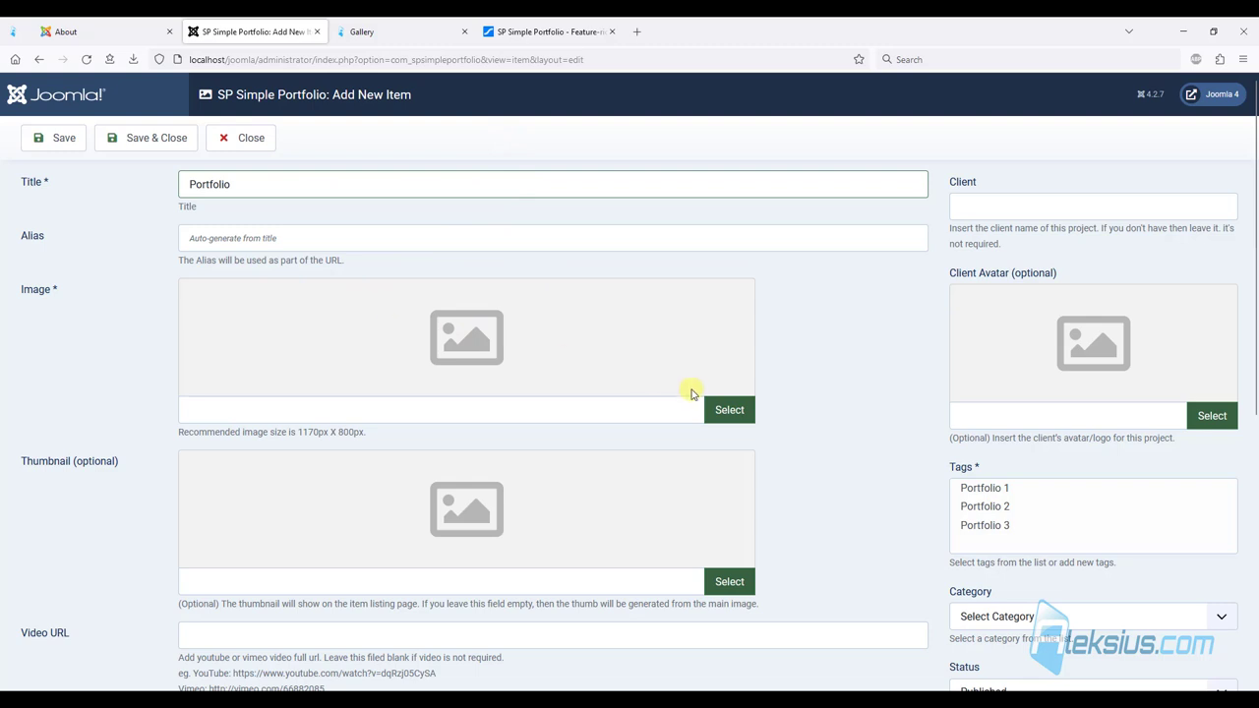
Create an image folder named 'Portfoliop' from the main image picker.
{"action": "left_click", "coordinate": [730, 412]}
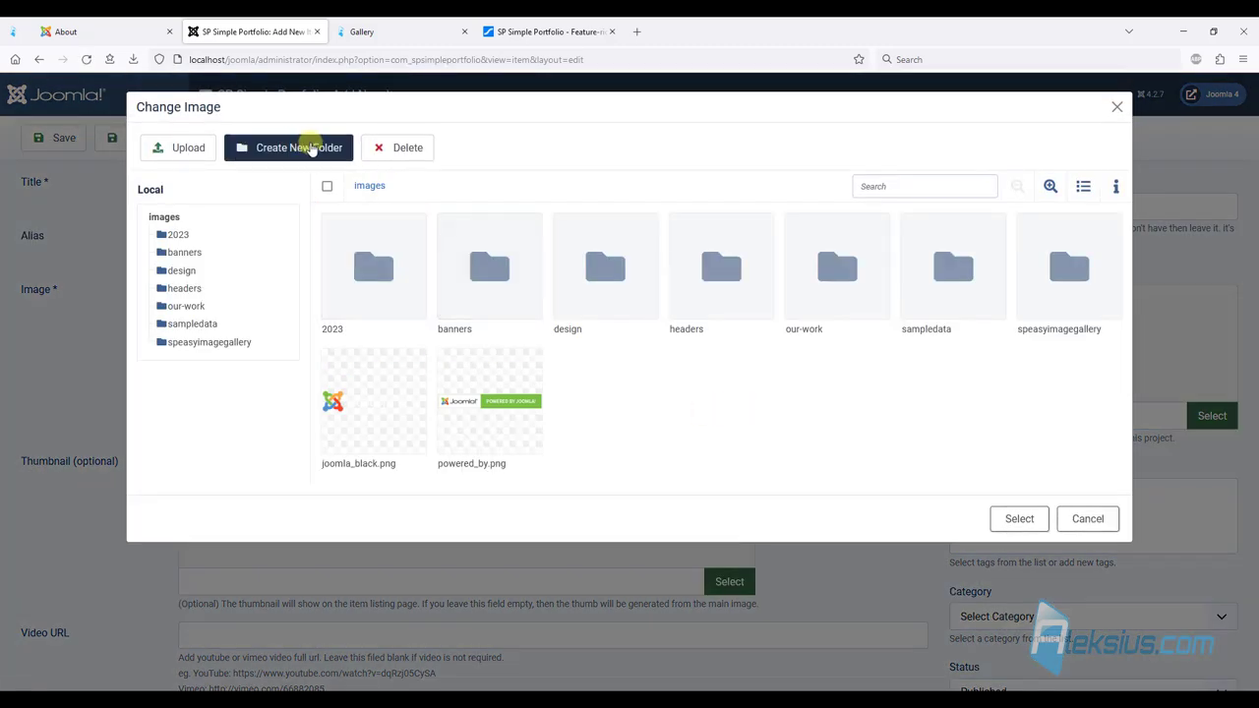
{"action": "left_click", "coordinate": [283, 149]}
{"action": "left_click", "coordinate": [608, 303]}
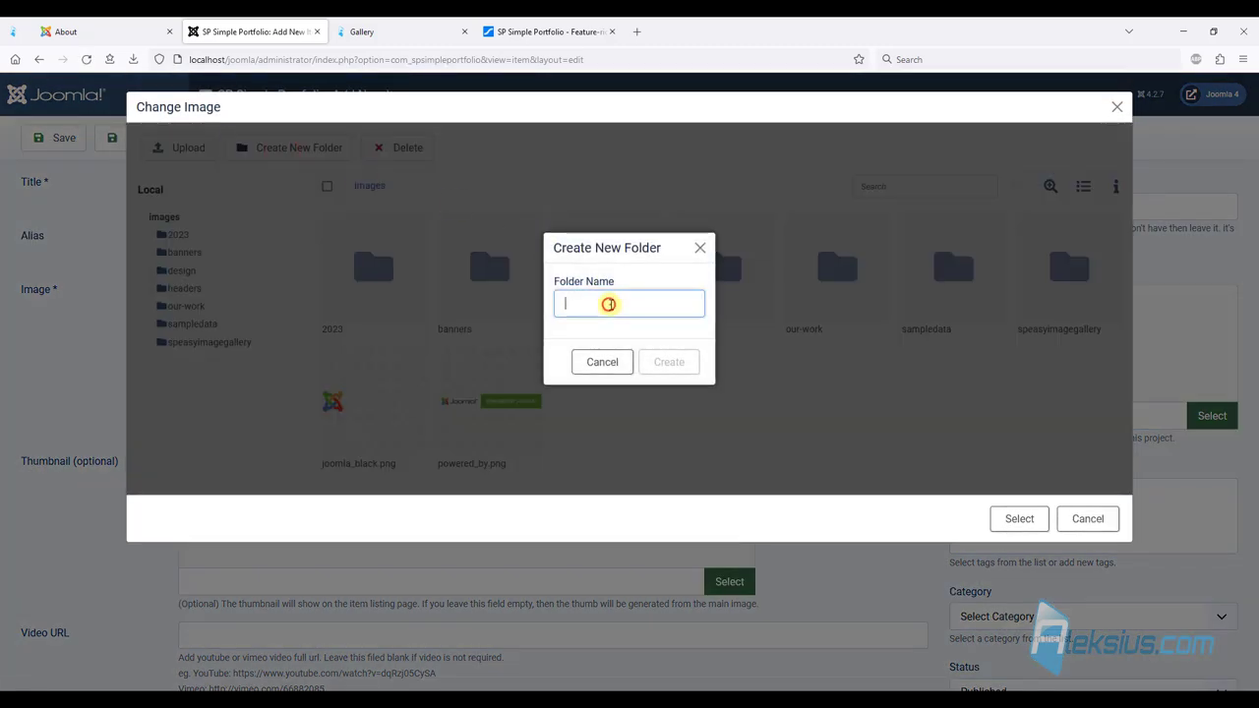
{"action": "type", "text": "Portfolio"}
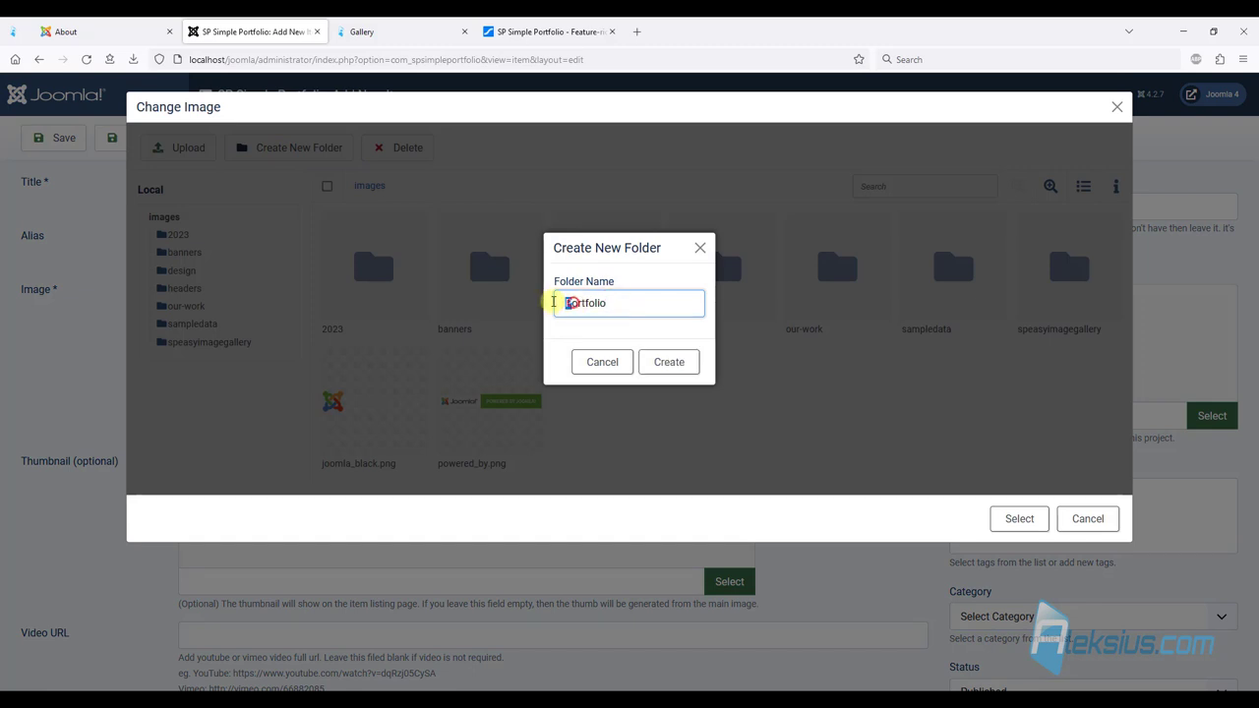
{"action": "type", "text": "p"}
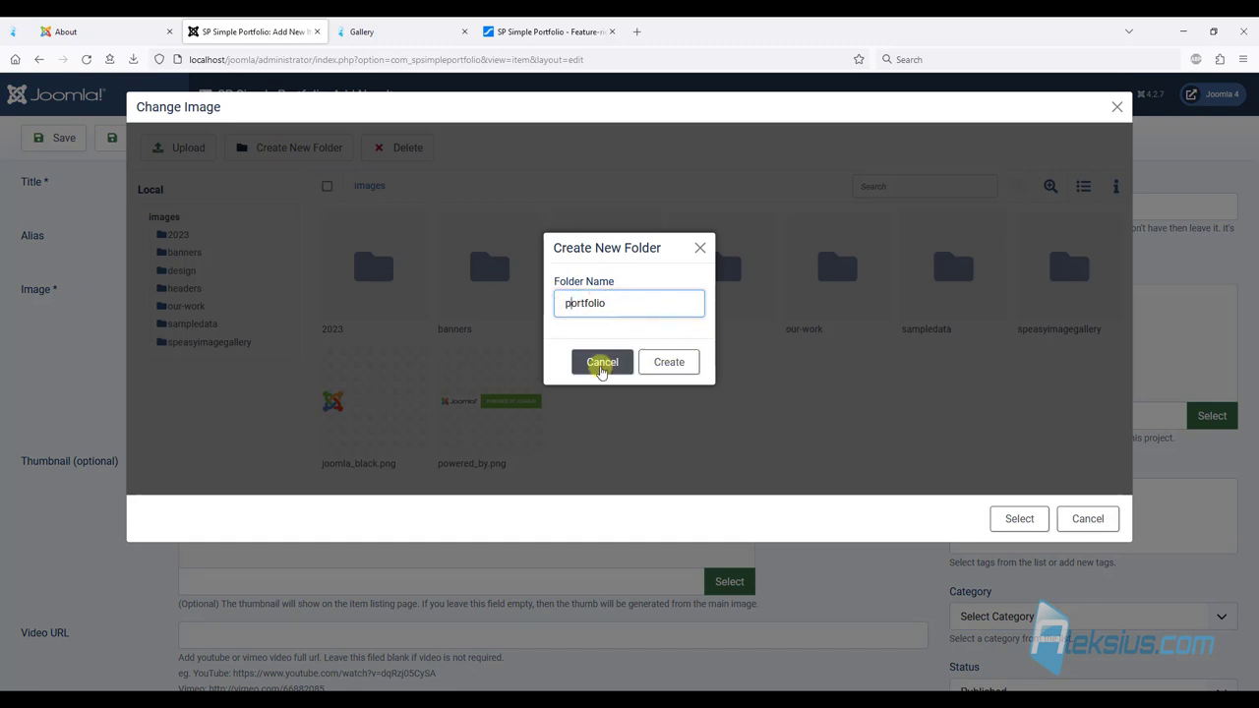
{"action": "left_click", "coordinate": [654, 361]}
Upload three images into that folder and set izobrazhenie-11.jpg as the item image.
{"action": "double_click", "coordinate": [924, 329]}
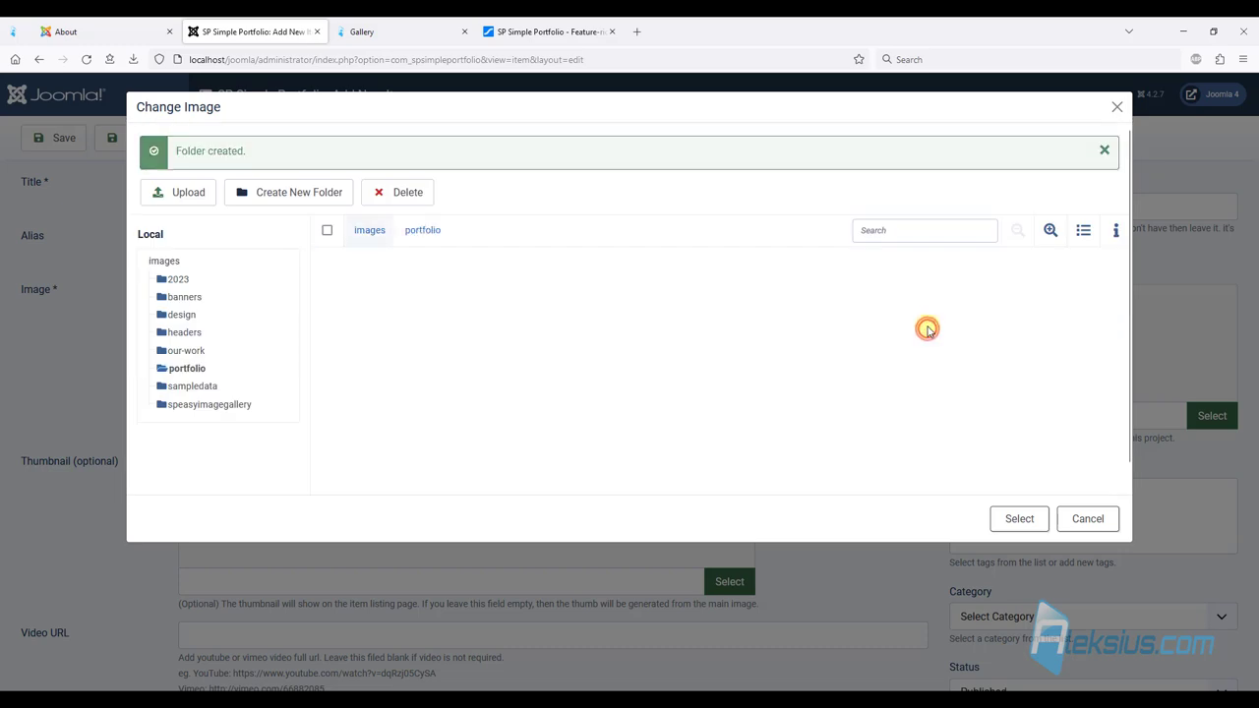
{"action": "left_click", "coordinate": [169, 147]}
{"action": "left_click", "coordinate": [251, 149]}
{"action": "left_click", "coordinate": [394, 158], "text": "shift"}
{"action": "left_click", "coordinate": [1114, 656]}
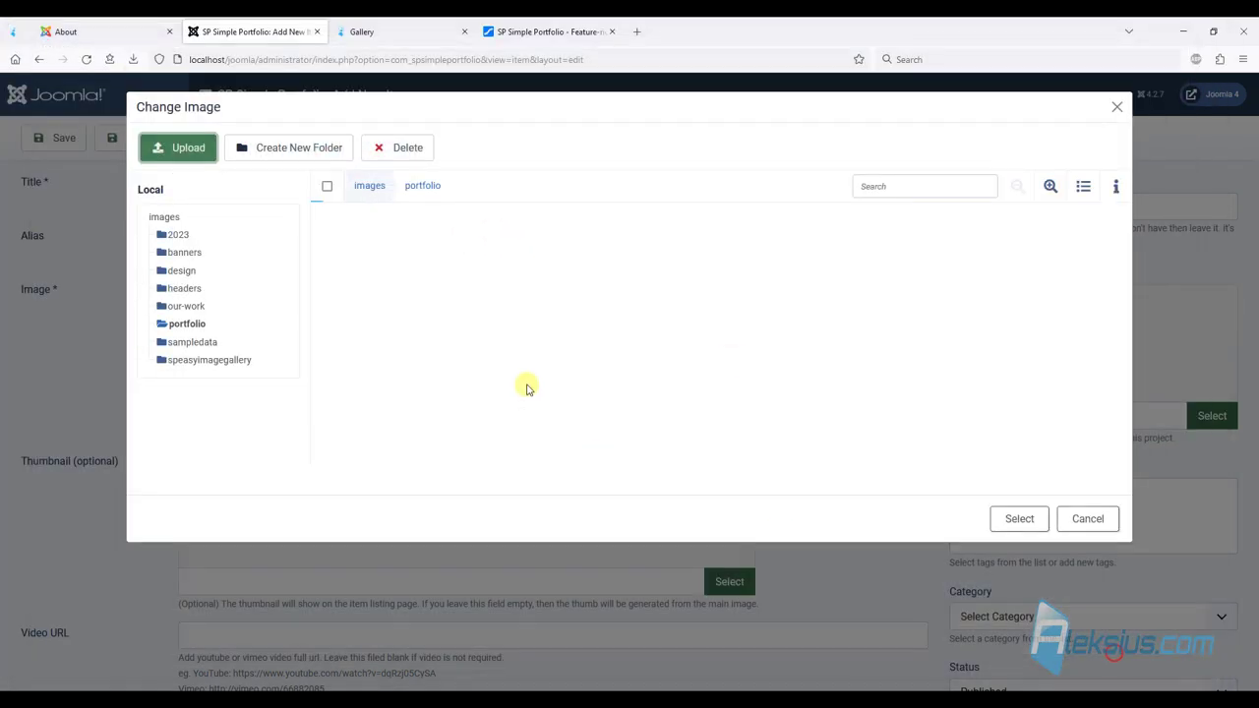
{"action": "left_click", "coordinate": [372, 385]}
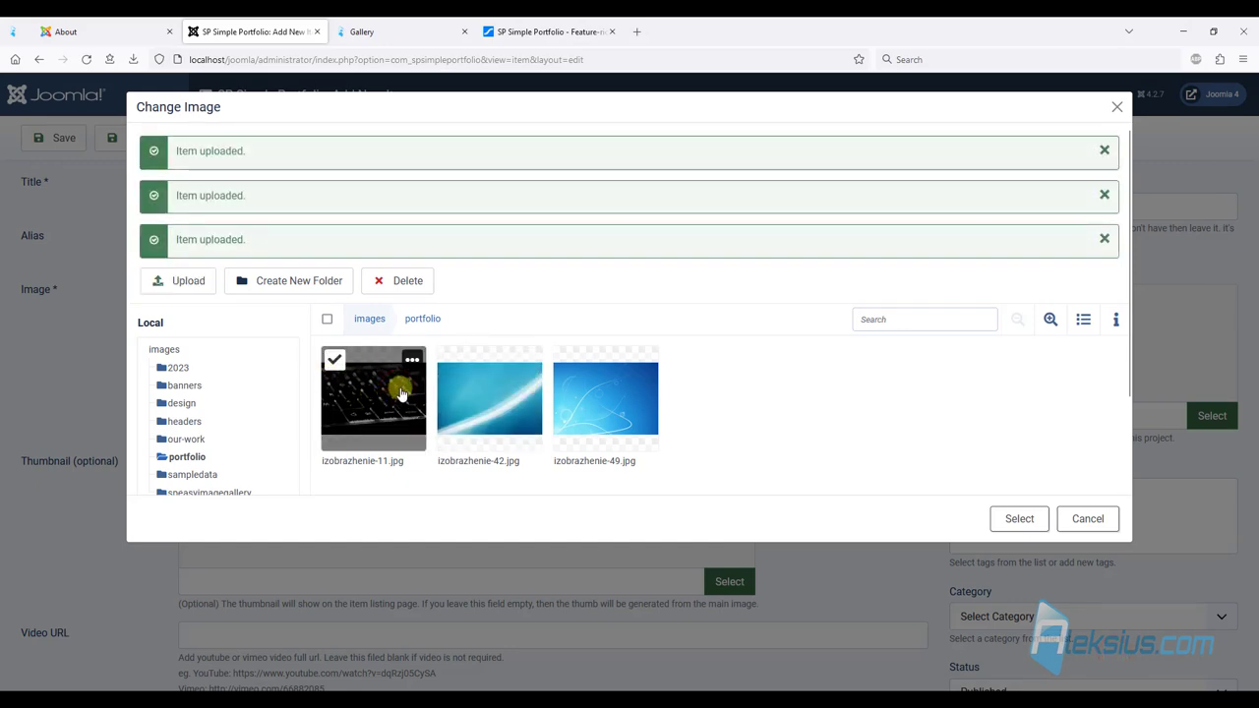
{"action": "left_click", "coordinate": [1028, 518]}
Tag the item Portfolio 1, paste the description and YouTube link, and save.
{"action": "left_click", "coordinate": [987, 489]}
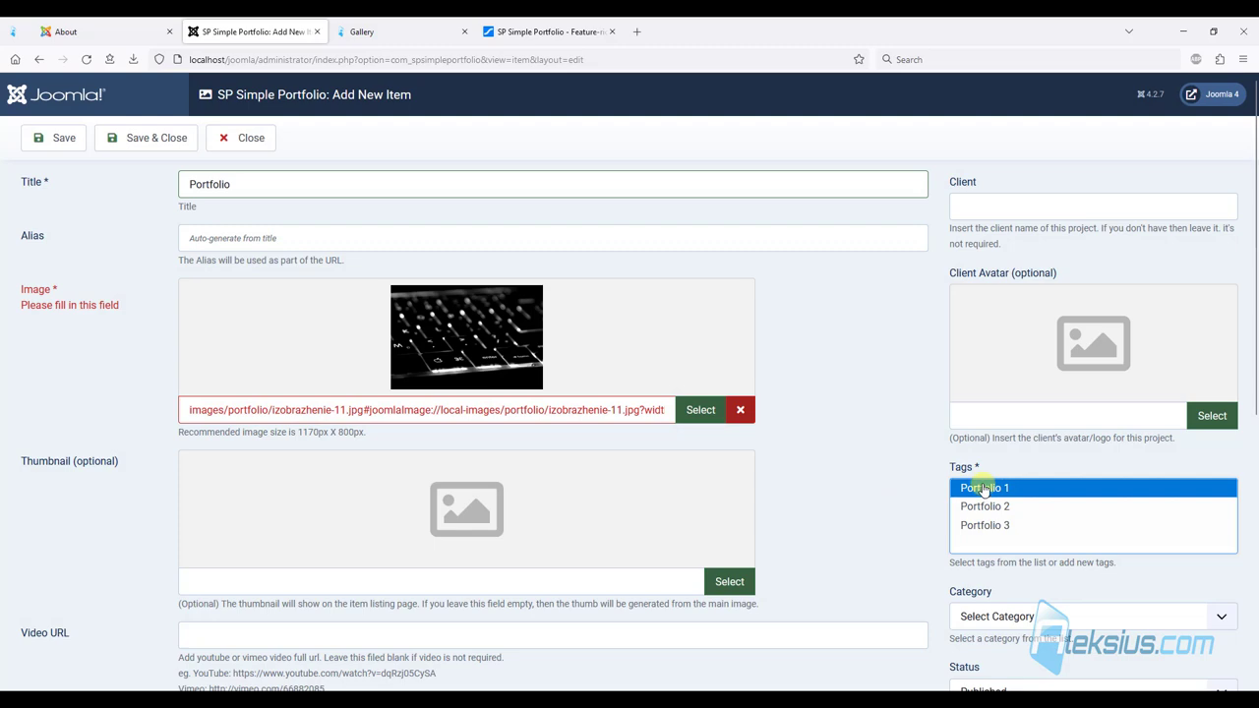
{"action": "scroll", "coordinate": [452, 448], "scroll_direction": "down", "scroll_amount": 5}
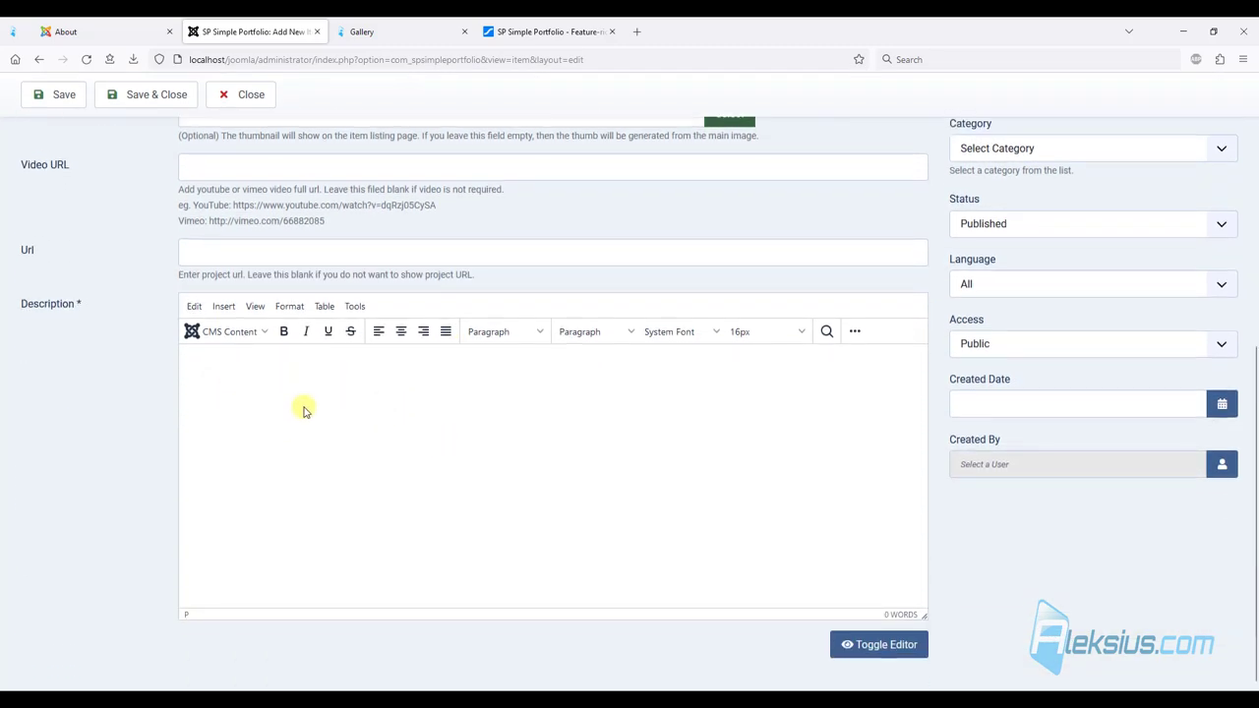
{"action": "left_click", "coordinate": [273, 374]}
{"action": "type", "text": "Video tutorial recorded February 19, 2023. List of software from the video: Joomla 4.2.7, XAMPP Windows x64 8.1.12 0 VS16, Helix Ultimate 2.0.11, SP Easy Image Gallery 2.0.2. My computer is running Windows 11 Pro 22H2 x64 (22621.1265, Windows Feature Experience Pack 1000.22638.1000.0), browser – Firefox 110.0."}
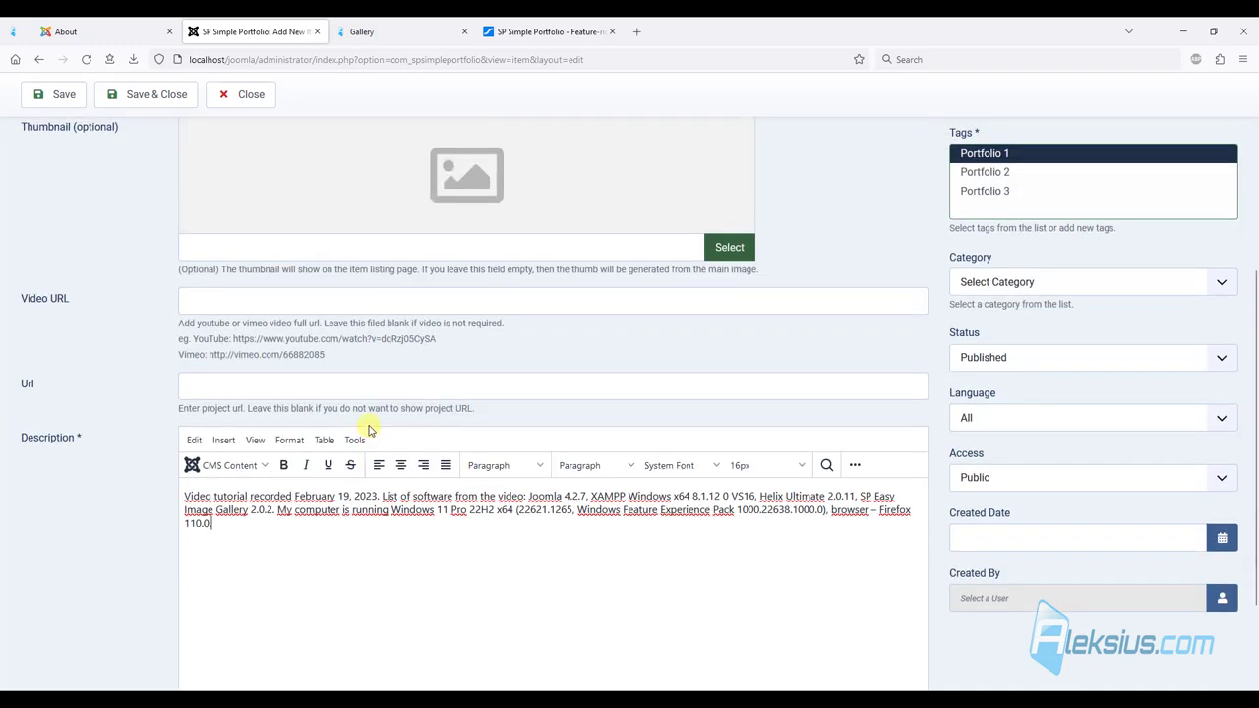
{"action": "left_click", "coordinate": [330, 300]}
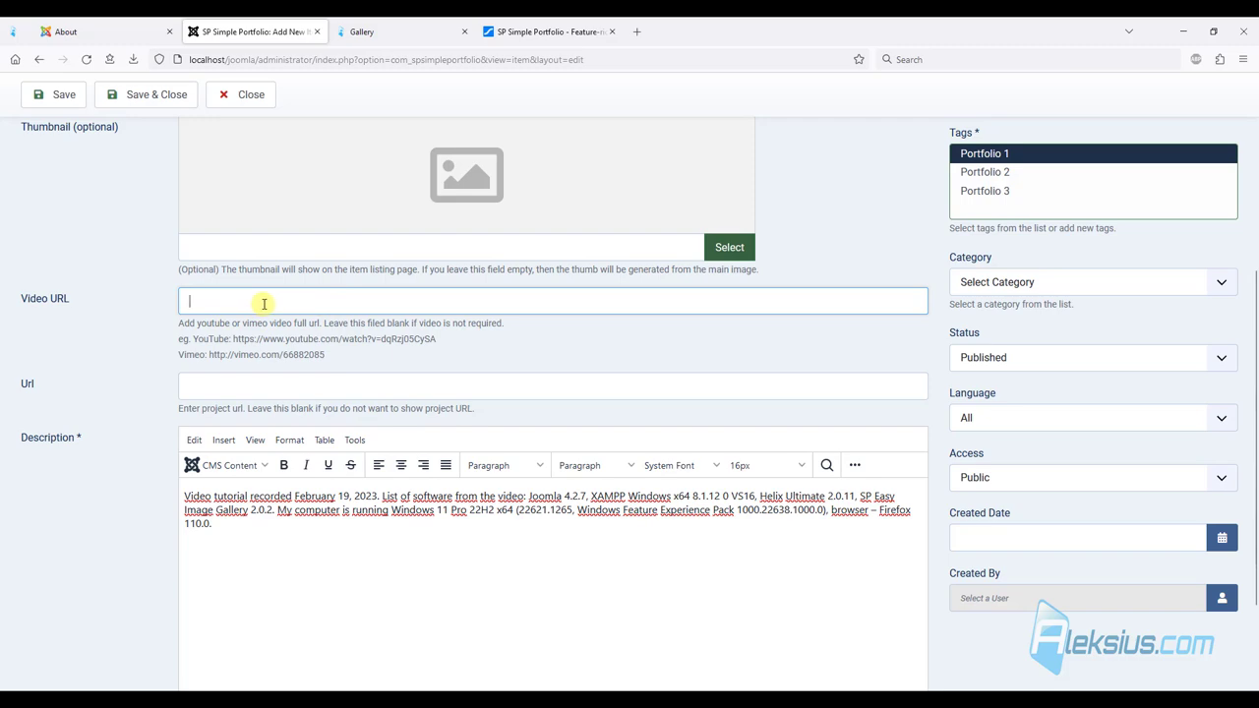
{"action": "type", "text": "https://www.youtube.com/watch?v=9CiSQjjwyXk"}
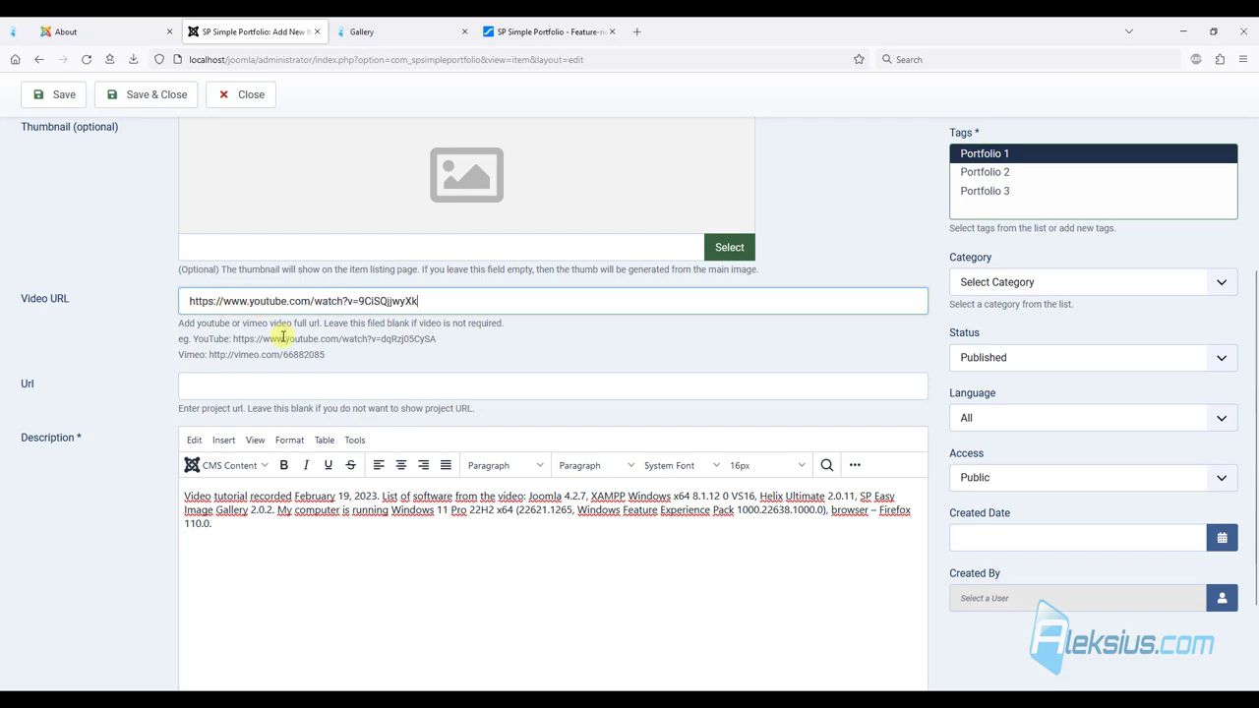
{"action": "scroll", "coordinate": [283, 334], "scroll_direction": "down", "scroll_amount": 2}
{"action": "scroll", "coordinate": [278, 339], "scroll_direction": "up", "scroll_amount": 5}
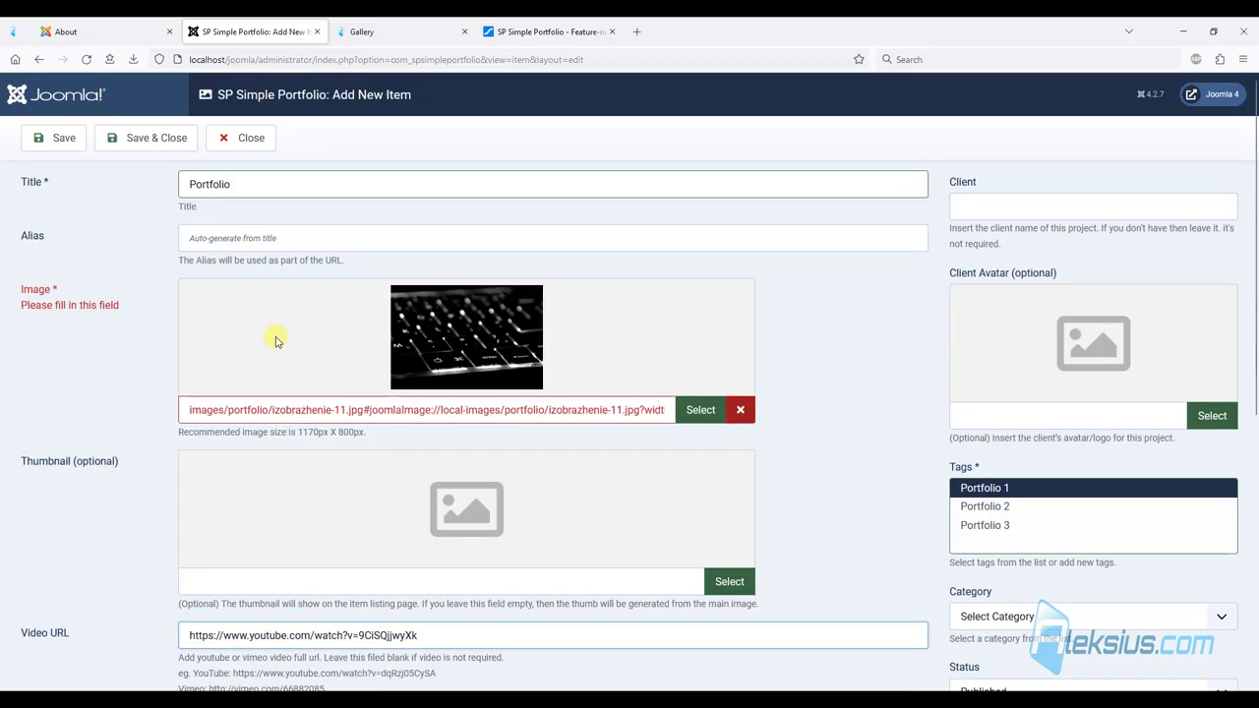
{"action": "left_click", "coordinate": [79, 143]}
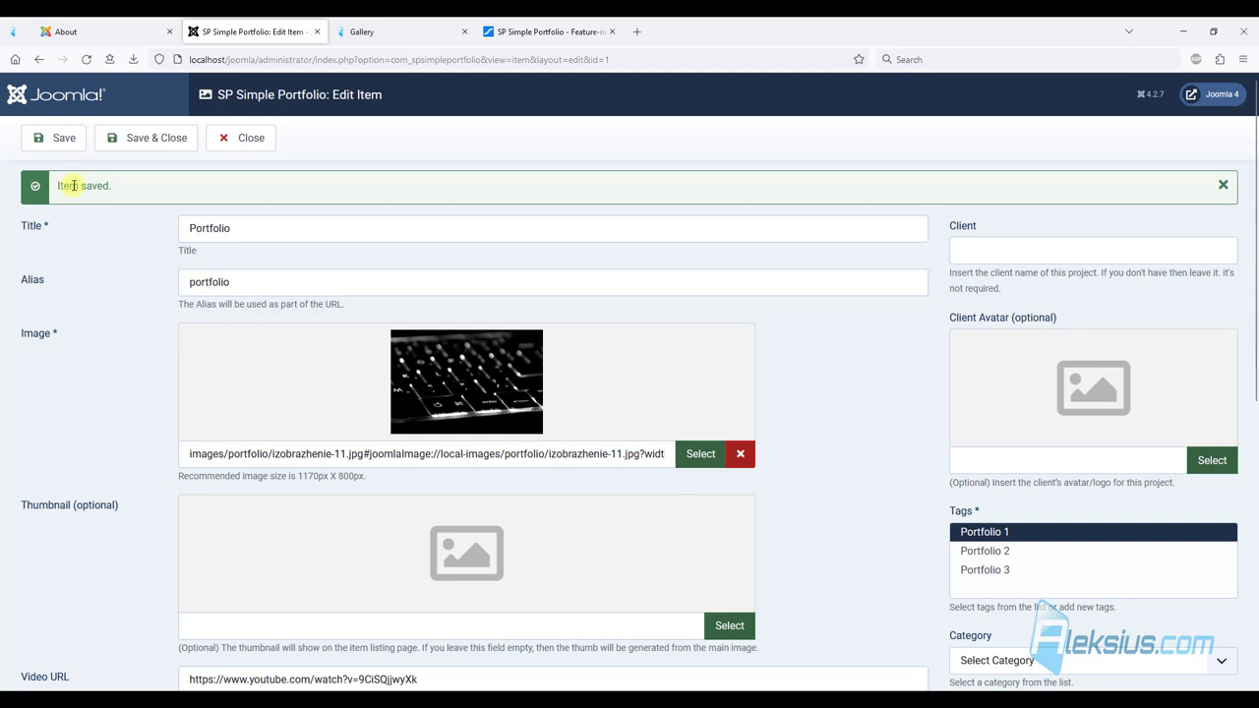
Paste the client name into the Client field.
{"action": "left_click", "coordinate": [990, 248]}
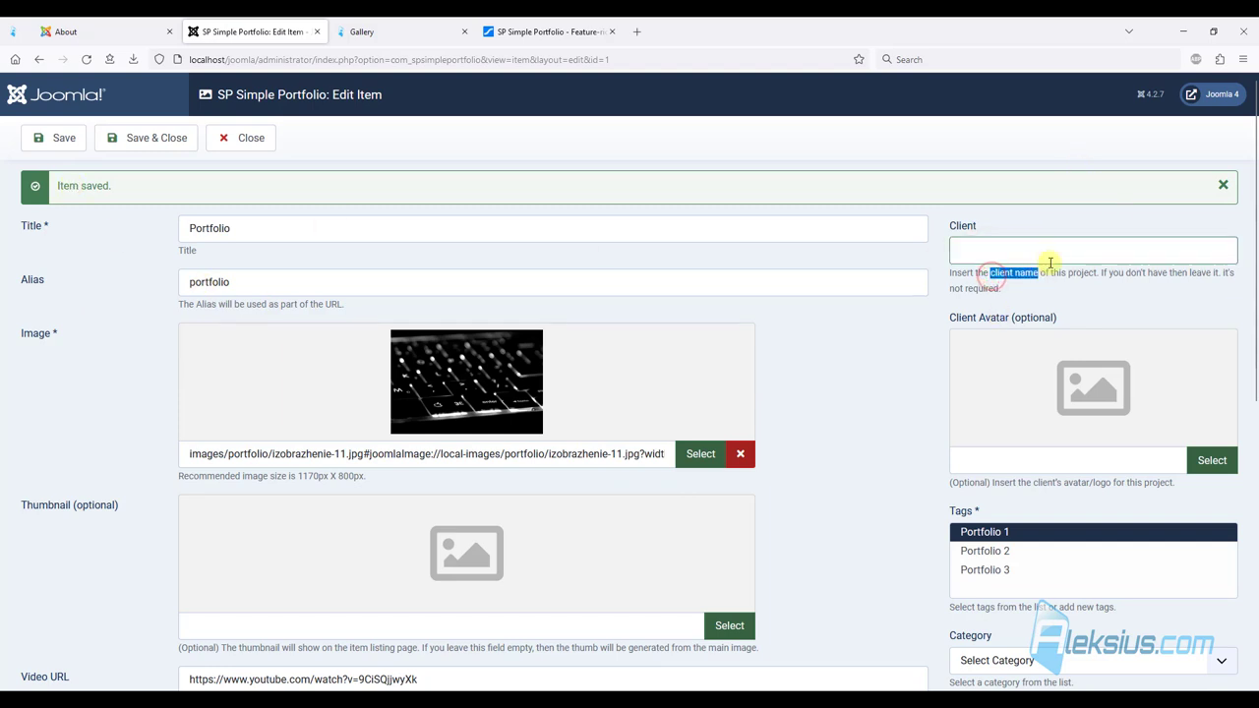
{"action": "left_click", "coordinate": [977, 247]}
{"action": "type", "text": "client name"}
Set 4.jpg from images/2023/03/01 as the client avatar, then save and close.
{"action": "left_click", "coordinate": [1212, 460]}
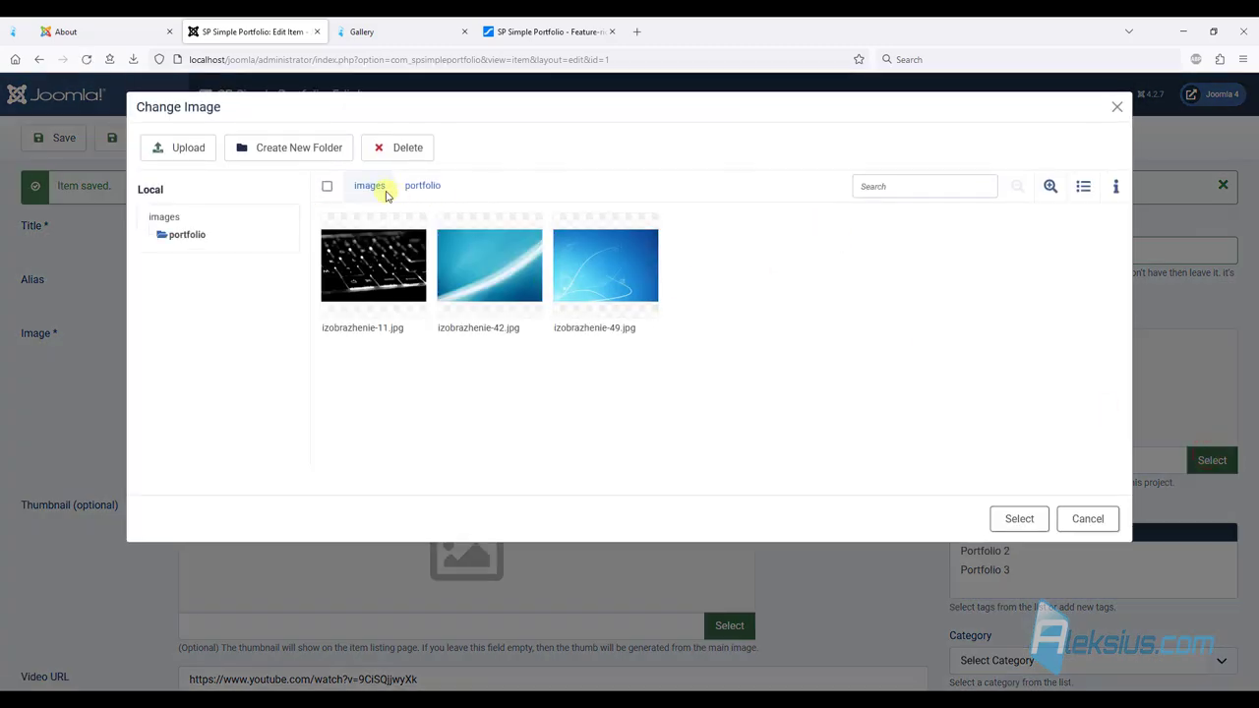
{"action": "left_click", "coordinate": [381, 186]}
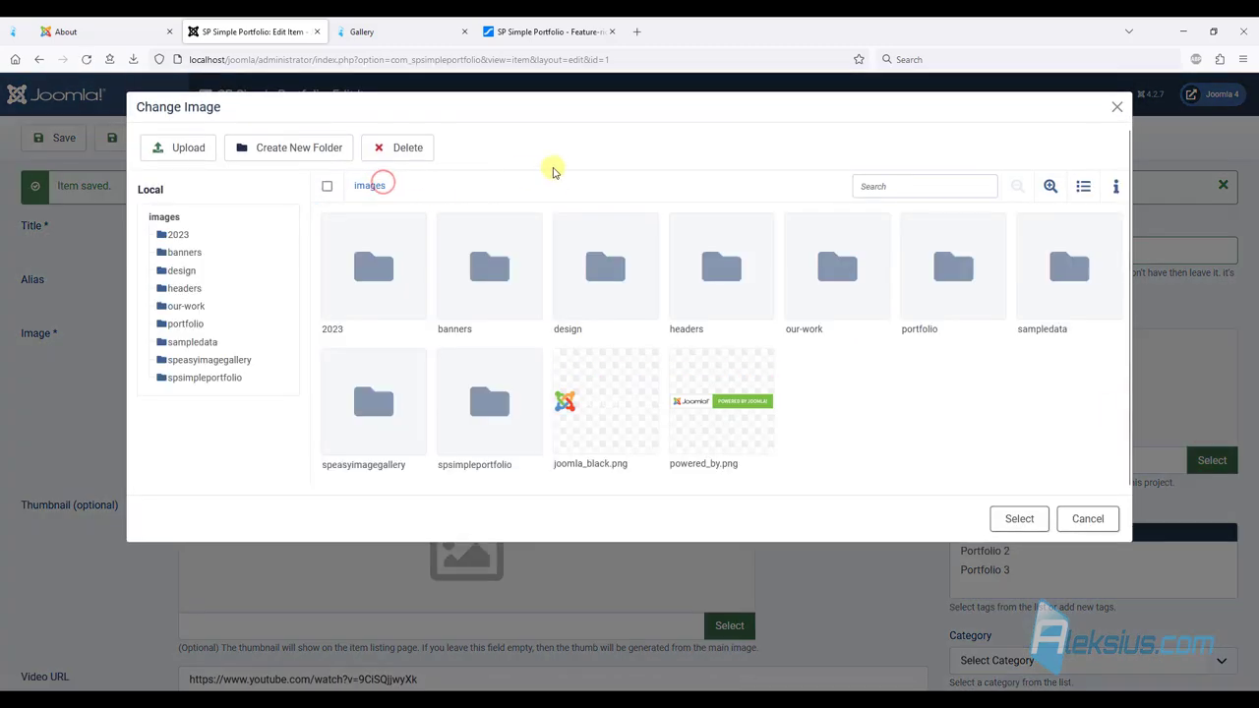
{"action": "double_click", "coordinate": [387, 266]}
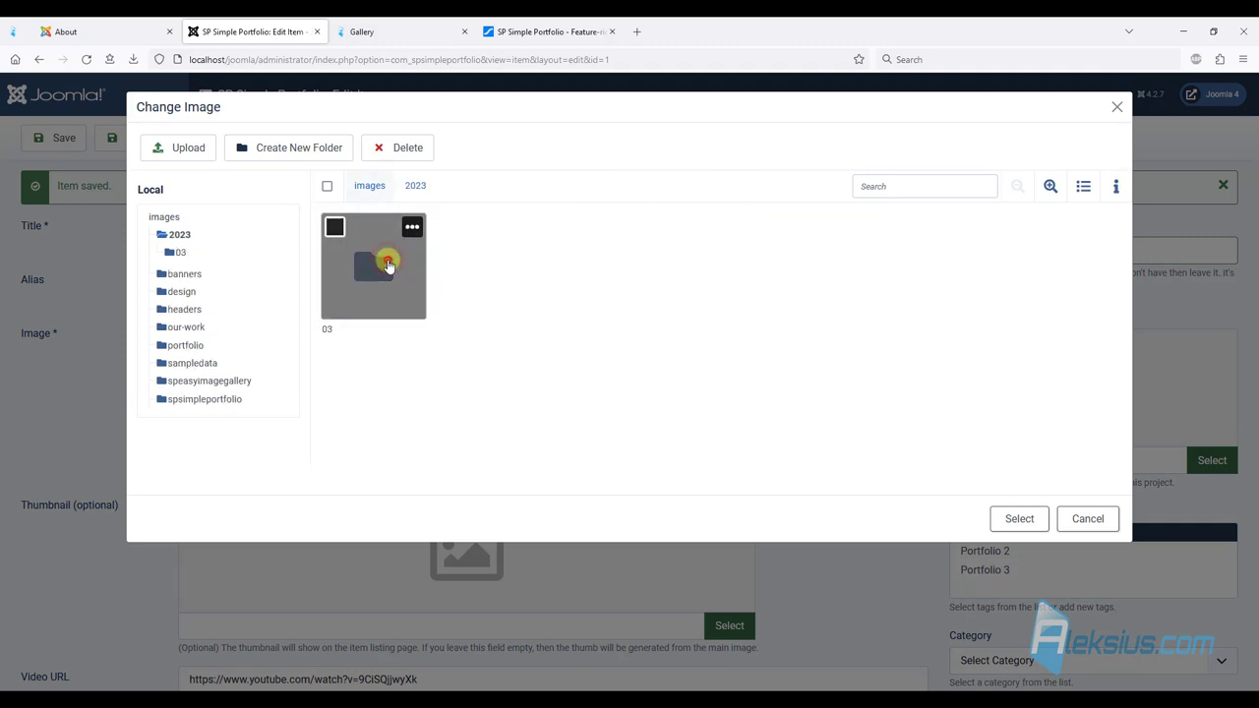
{"action": "double_click", "coordinate": [387, 266]}
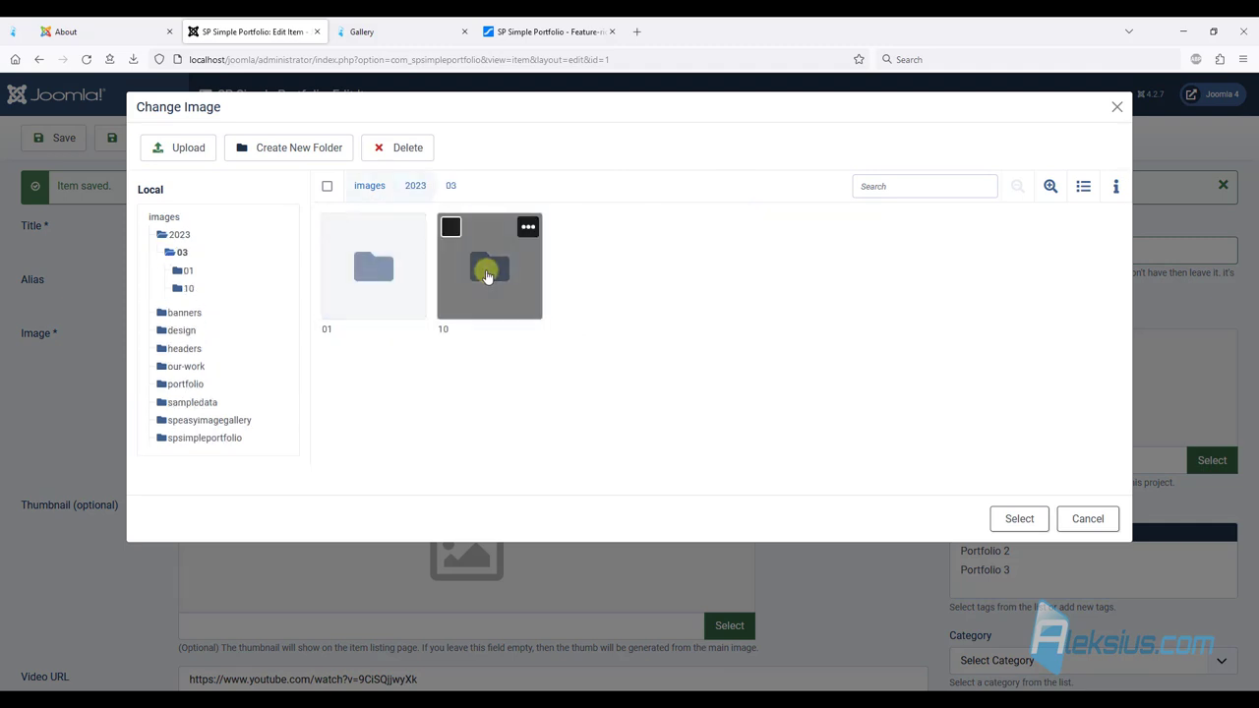
{"action": "double_click", "coordinate": [387, 266]}
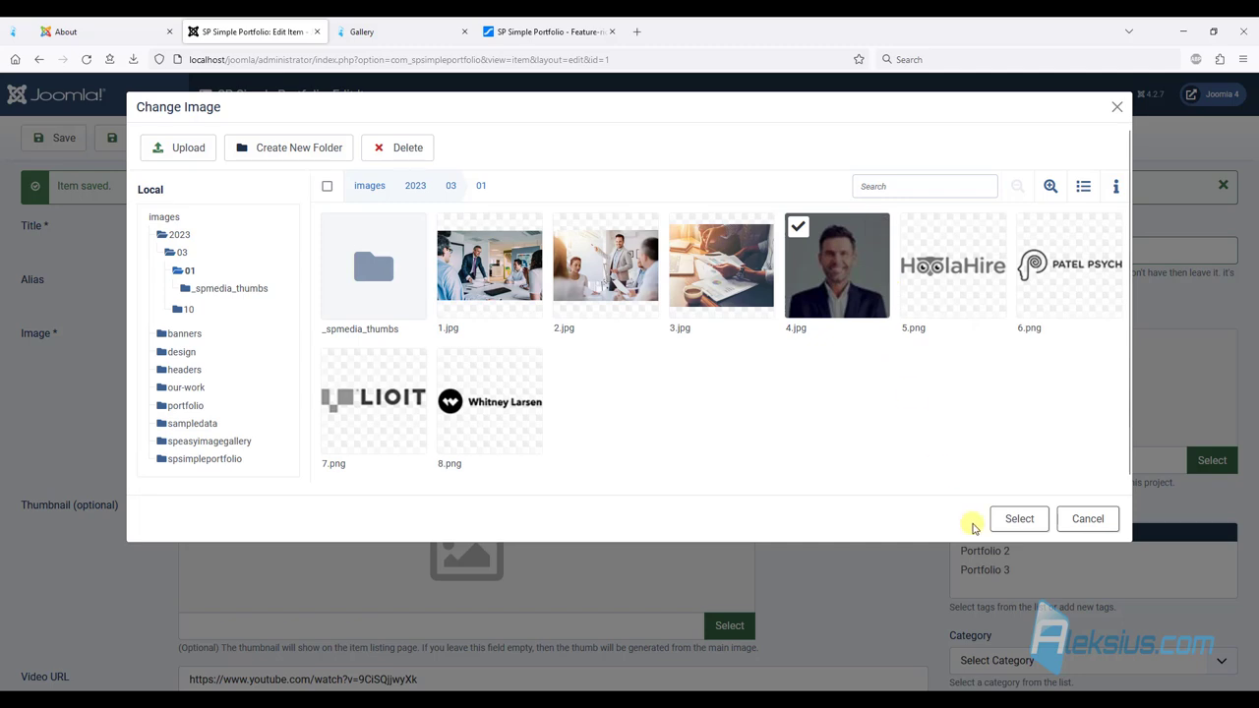
{"action": "left_click", "coordinate": [1017, 524]}
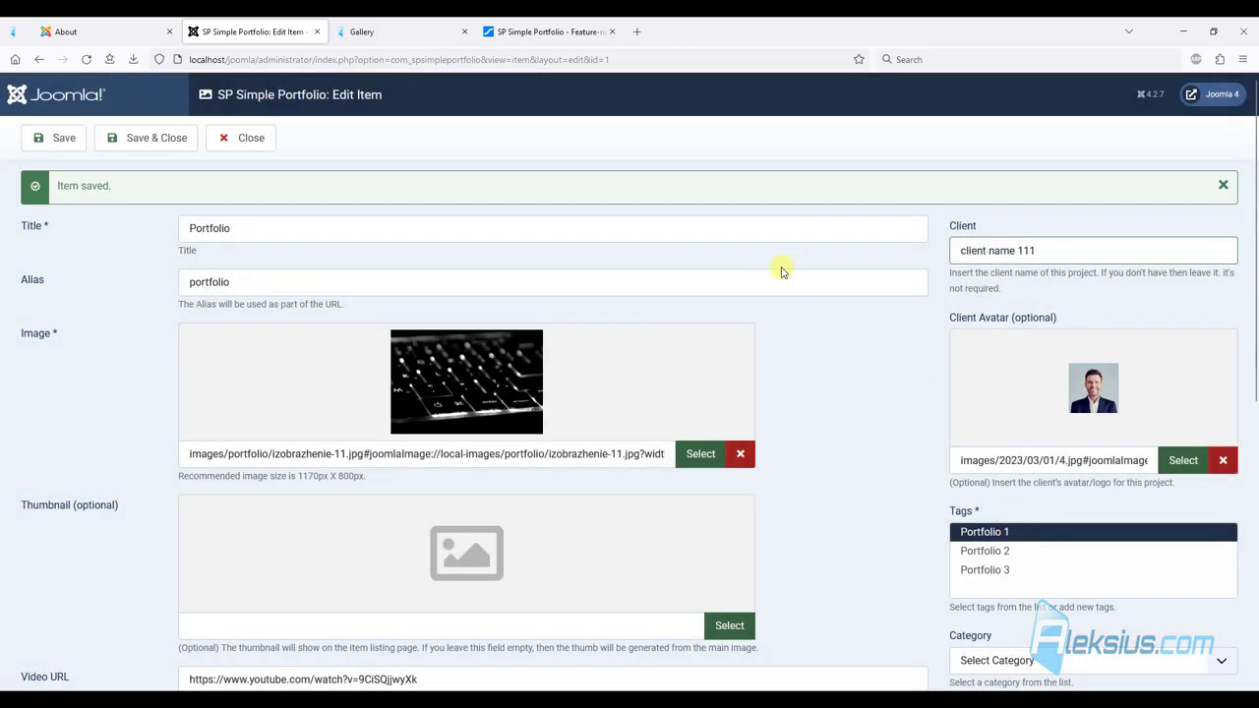
{"action": "scroll", "coordinate": [786, 276], "scroll_direction": "down", "scroll_amount": 4}
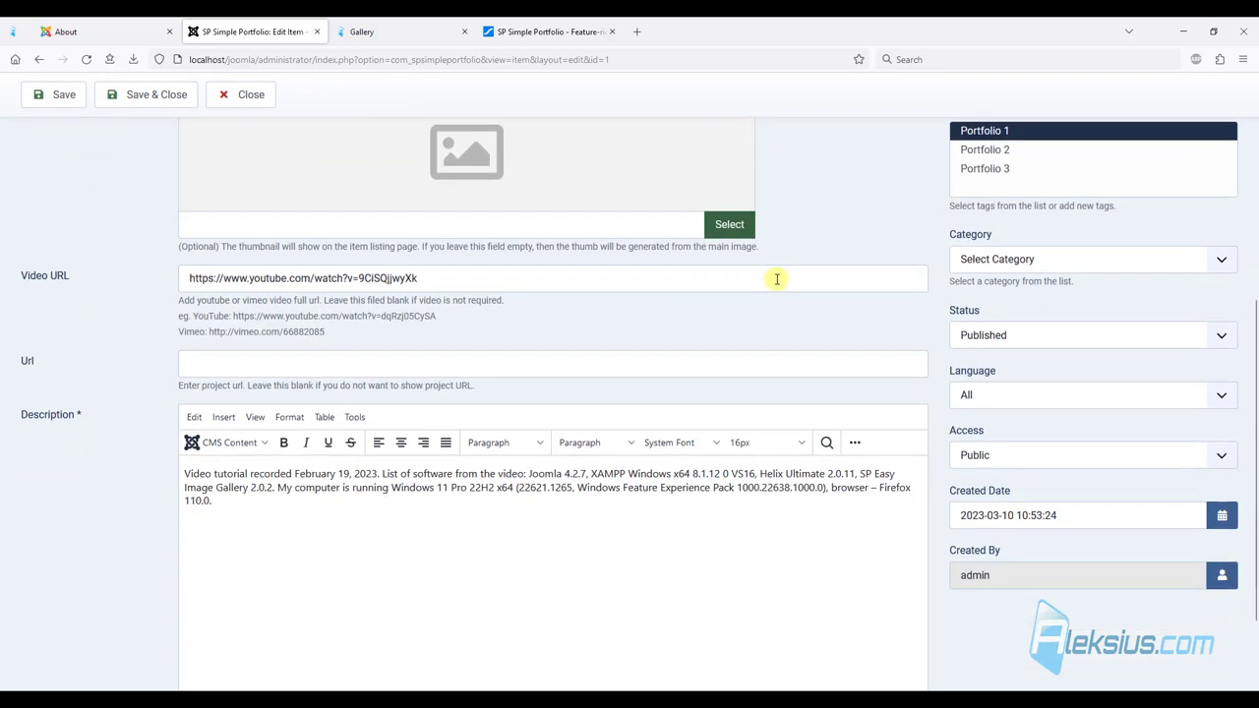
{"action": "scroll", "coordinate": [777, 279], "scroll_direction": "down", "scroll_amount": 1}
{"action": "left_click", "coordinate": [143, 95]}
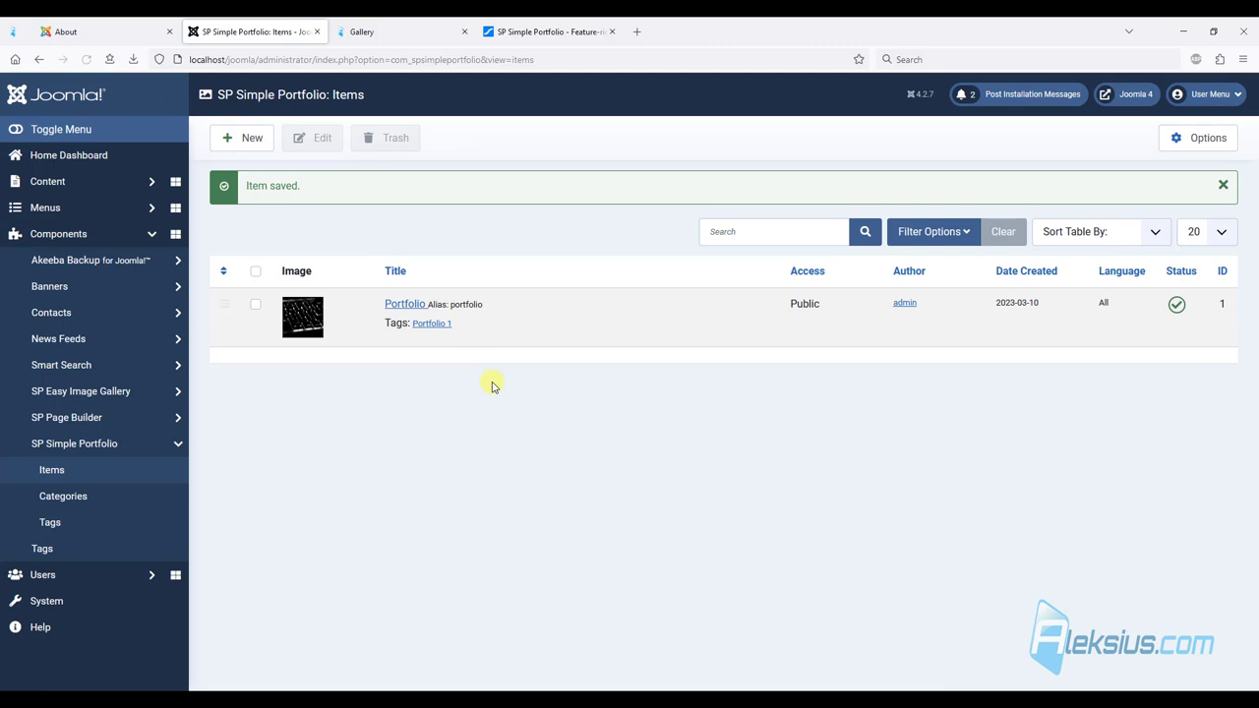
Start a new Top menu item titled 'Portfolio'.
{"action": "left_click", "coordinate": [76, 215]}
{"action": "left_click", "coordinate": [37, 306]}
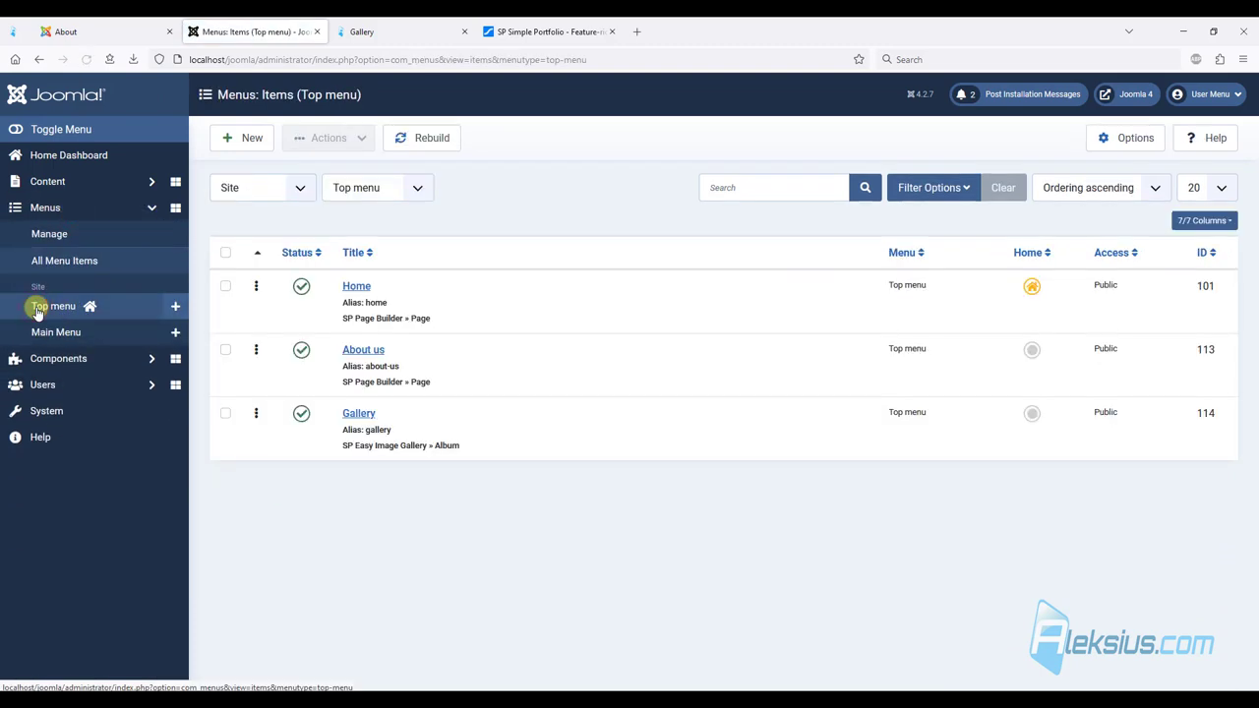
{"action": "left_click", "coordinate": [263, 143]}
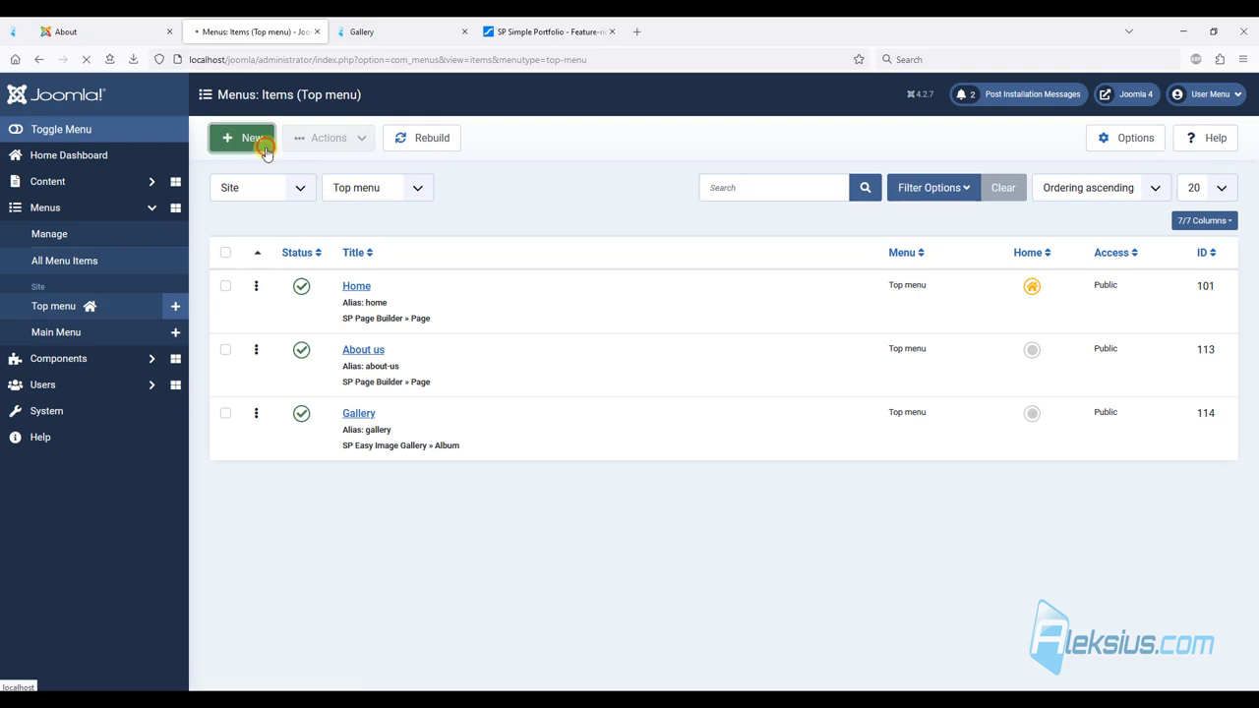
{"action": "left_click", "coordinate": [65, 210]}
{"action": "type", "text": "Portfolio"}
{"action": "left_click", "coordinate": [710, 276]}
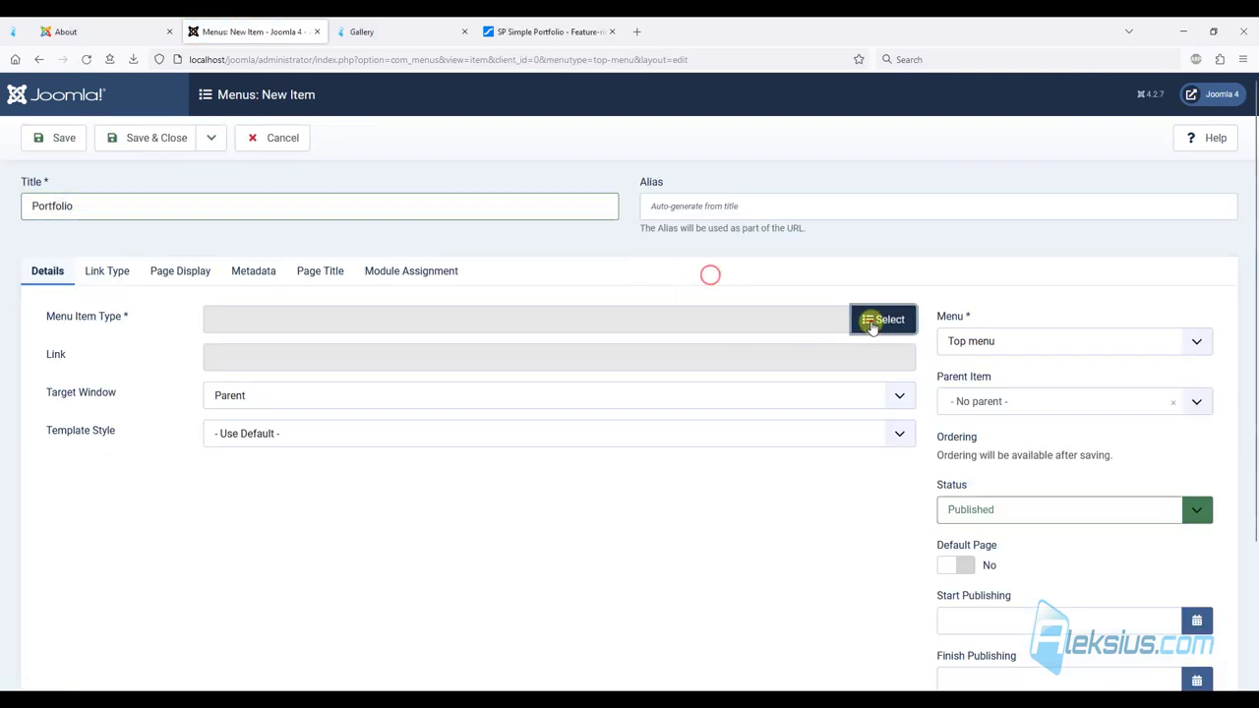
Make it an SP Simple Portfolio Default page showing only the Portfolio category.
{"action": "left_click", "coordinate": [870, 321]}
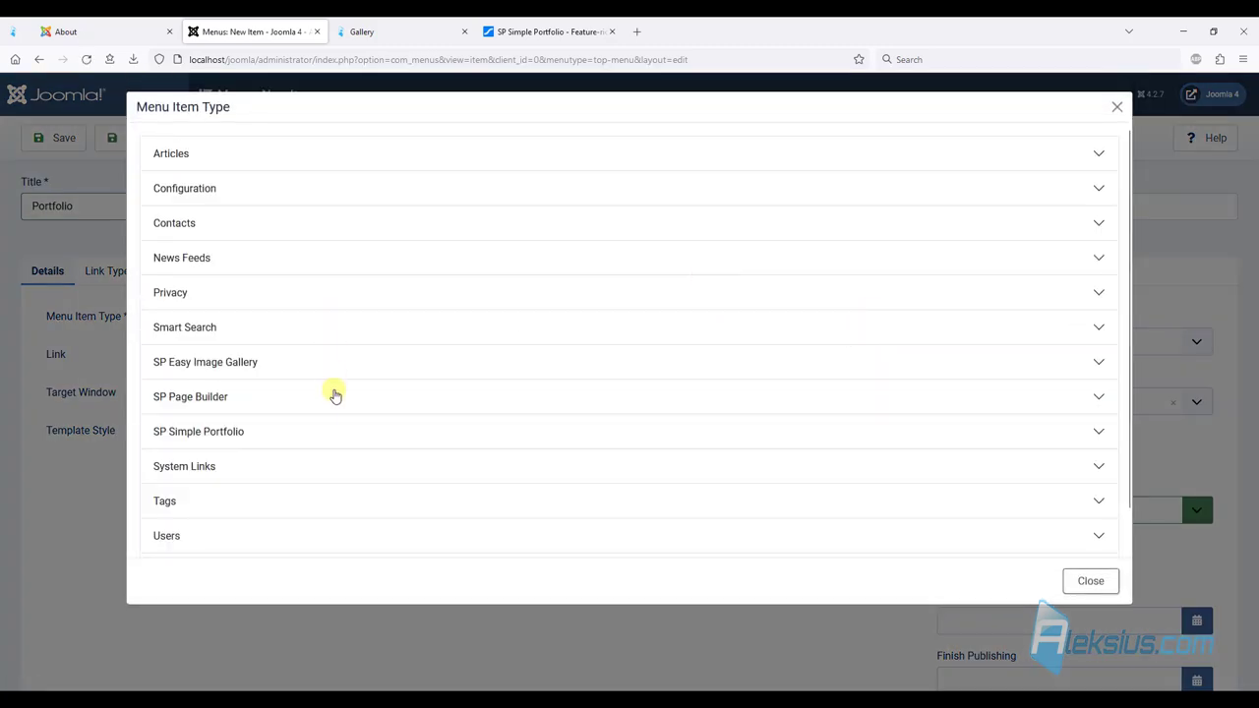
{"action": "left_click", "coordinate": [224, 434]}
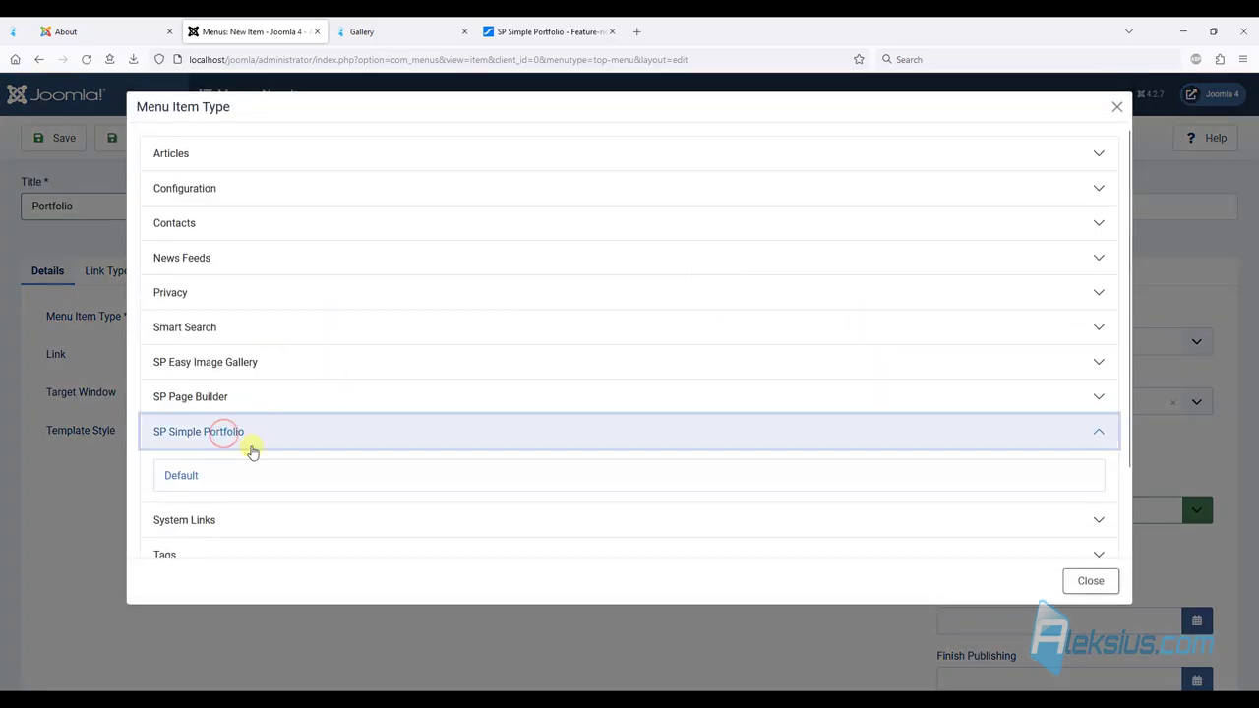
{"action": "left_click", "coordinate": [185, 477]}
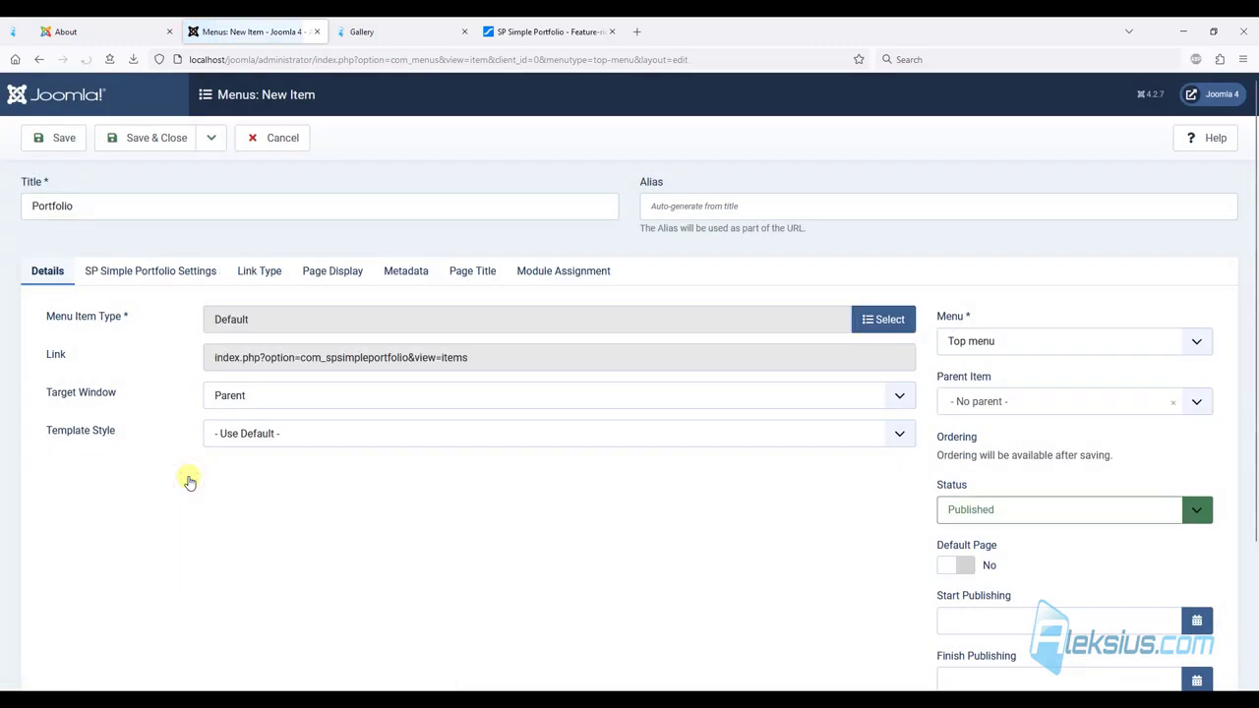
{"action": "left_click", "coordinate": [172, 276]}
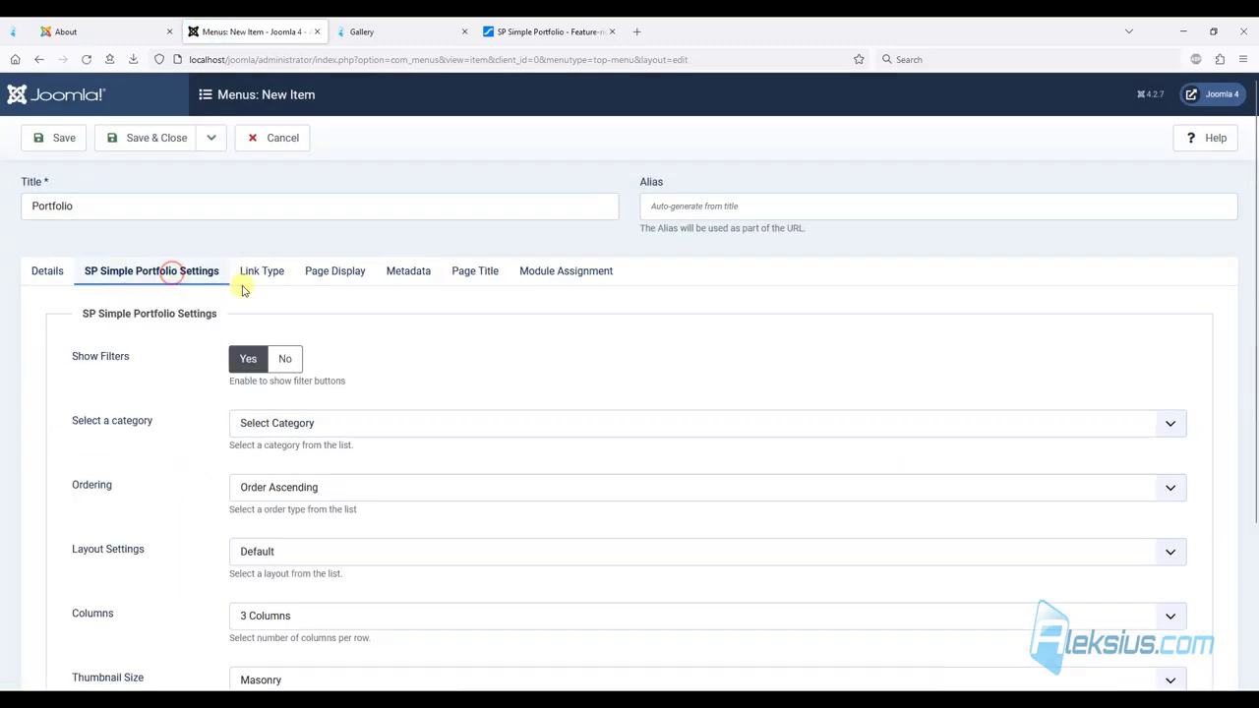
{"action": "left_click", "coordinate": [345, 424]}
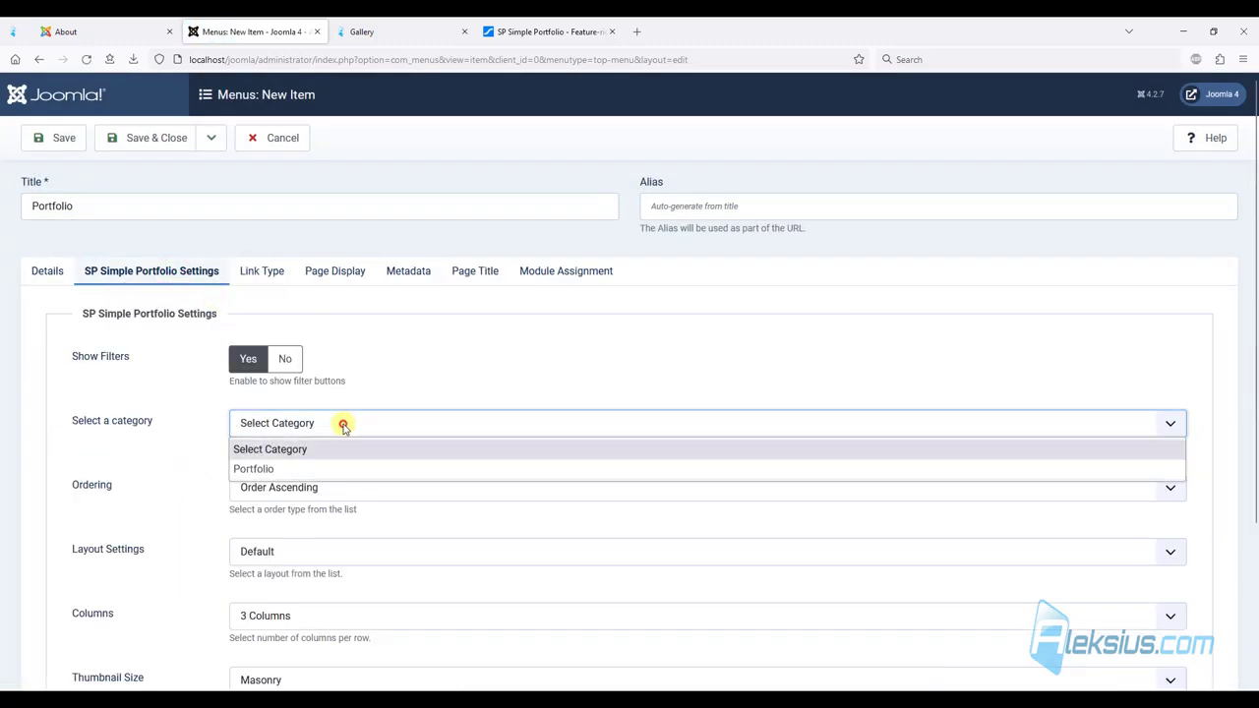
{"action": "left_click", "coordinate": [278, 471]}
{"action": "scroll", "coordinate": [271, 457], "scroll_direction": "down", "scroll_amount": 2}
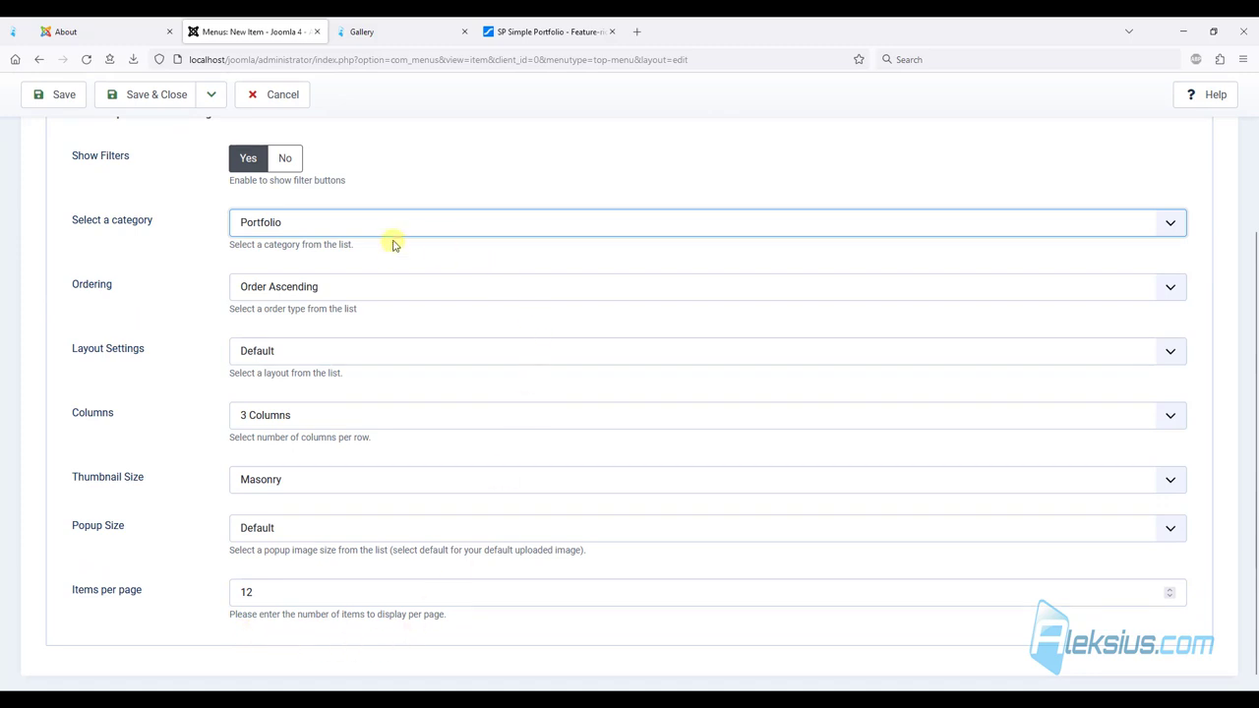
{"action": "scroll", "coordinate": [388, 270], "scroll_direction": "up", "scroll_amount": 2}
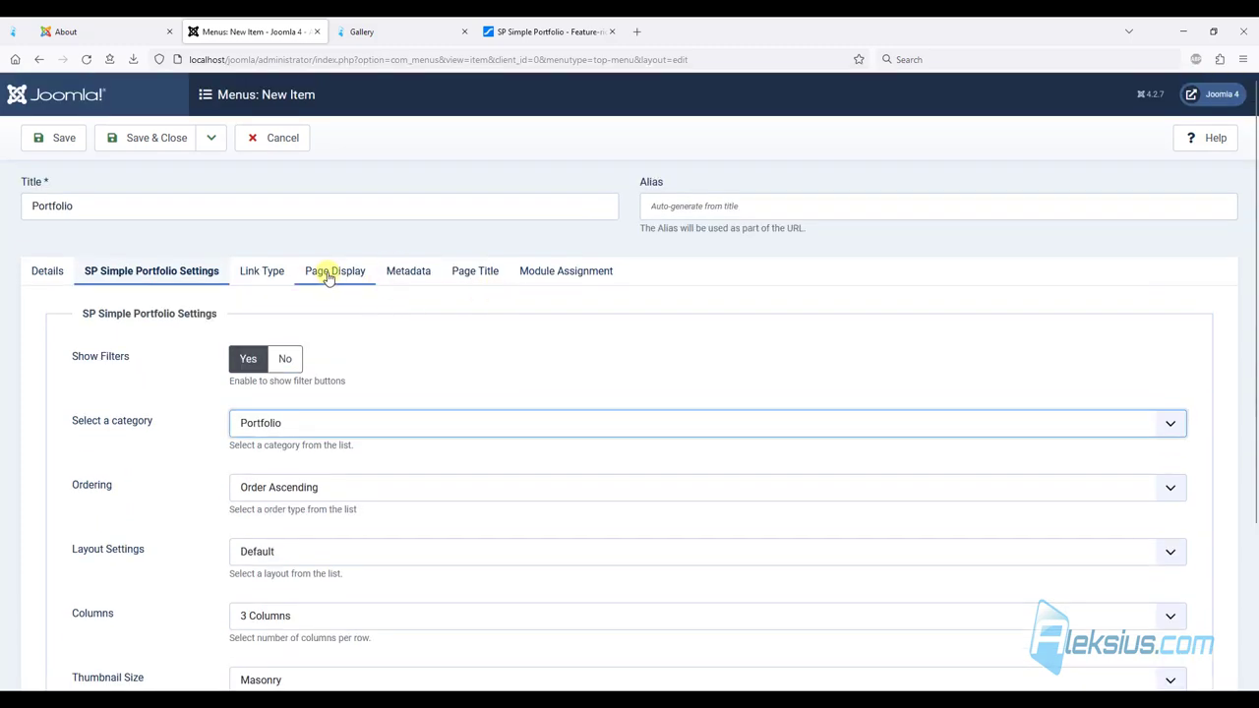
Show the page title with alternative title 'Portfolio', save, and view the site.
{"action": "left_click", "coordinate": [472, 272]}
{"action": "left_click", "coordinate": [248, 359]}
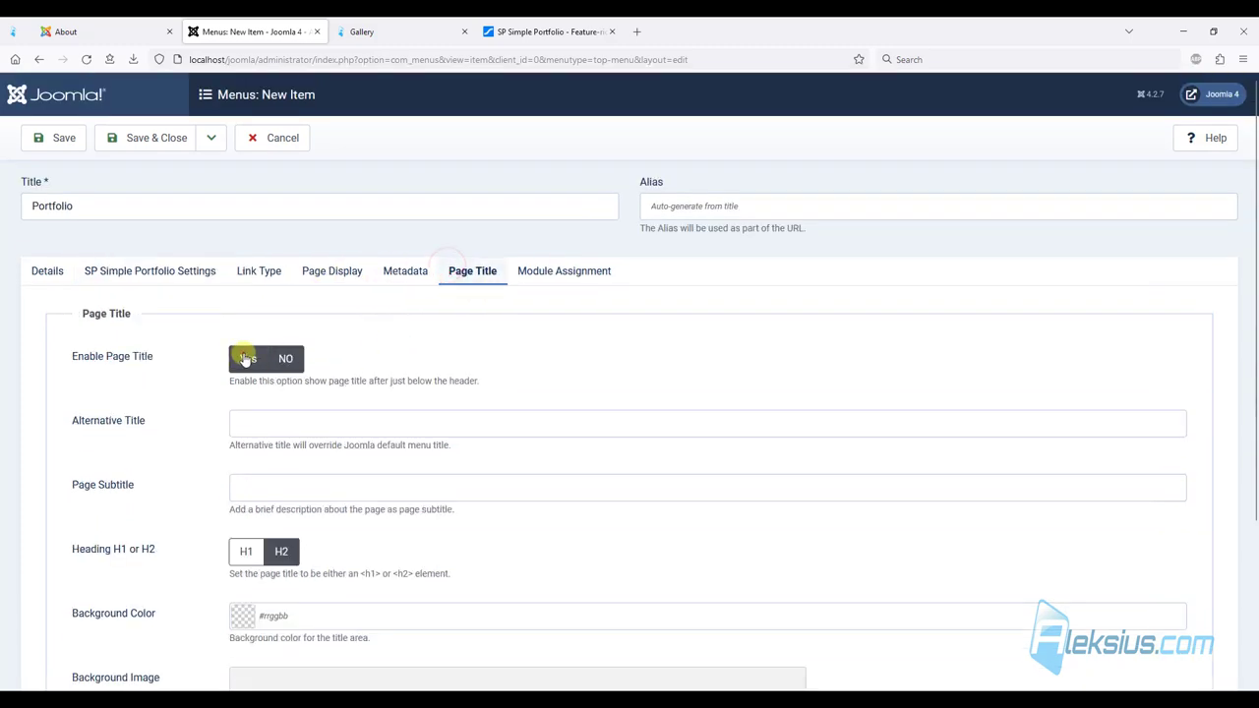
{"action": "left_click", "coordinate": [280, 419]}
{"action": "type", "text": "Portfolio"}
{"action": "left_click", "coordinate": [69, 137]}
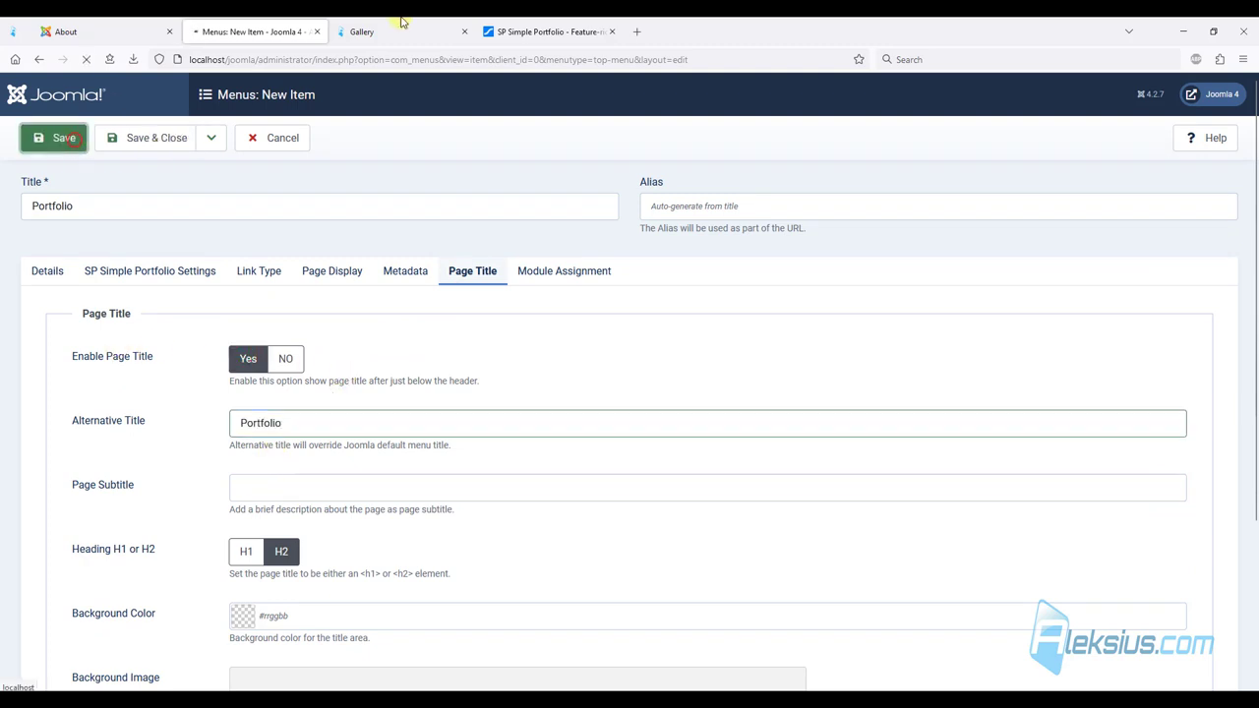
{"action": "left_click", "coordinate": [437, 24]}
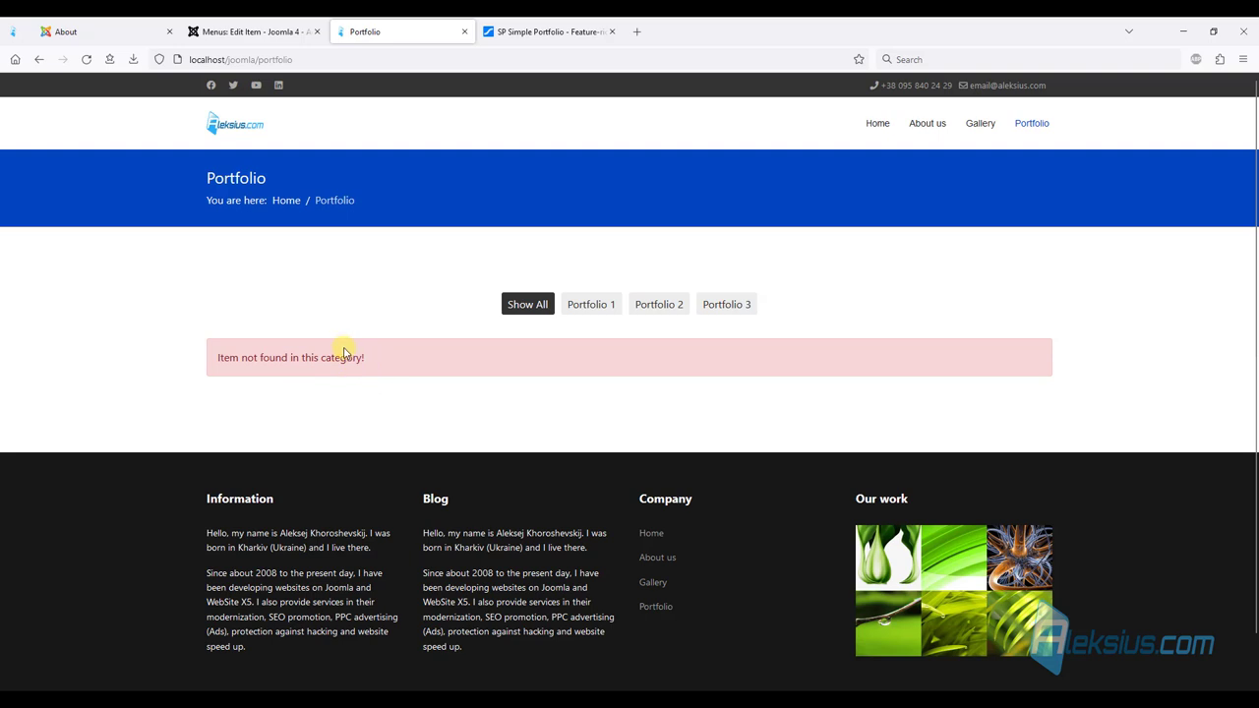
Save and close the menu item, then open the Portfolio item for editing.
{"action": "left_click", "coordinate": [254, 31]}
{"action": "left_click", "coordinate": [157, 138]}
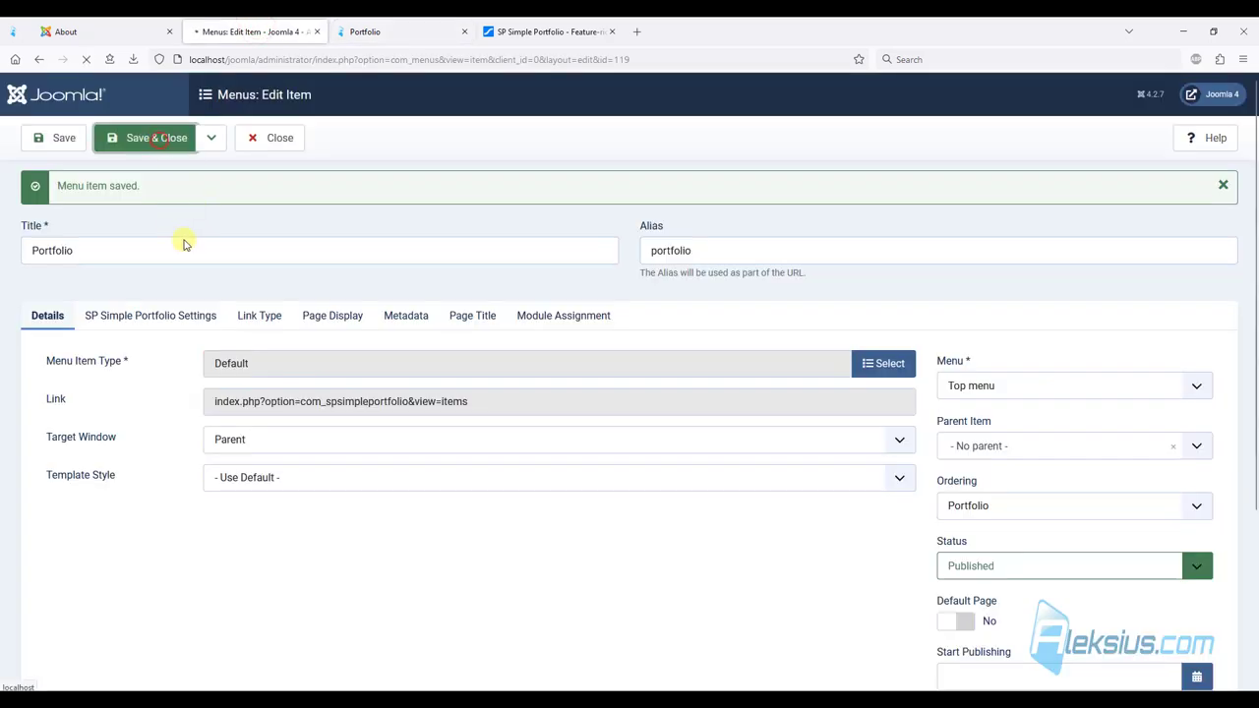
{"action": "left_click", "coordinate": [76, 359]}
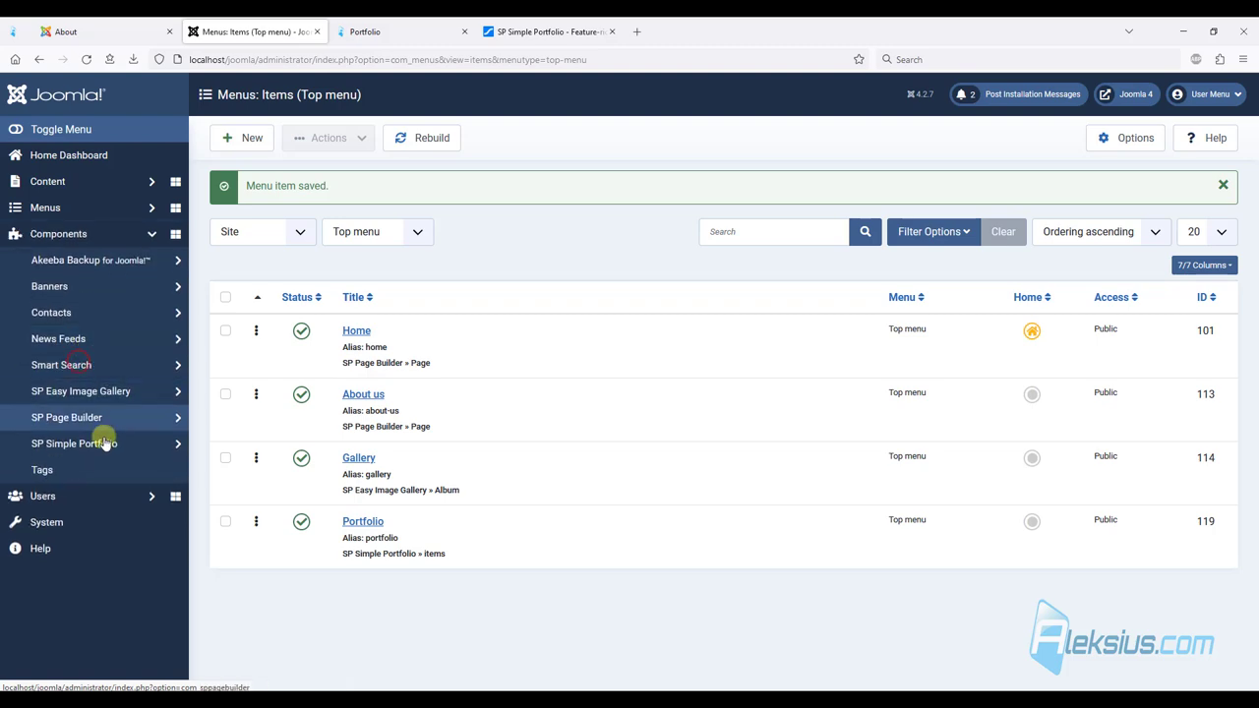
{"action": "left_click", "coordinate": [102, 442]}
{"action": "left_click", "coordinate": [82, 470]}
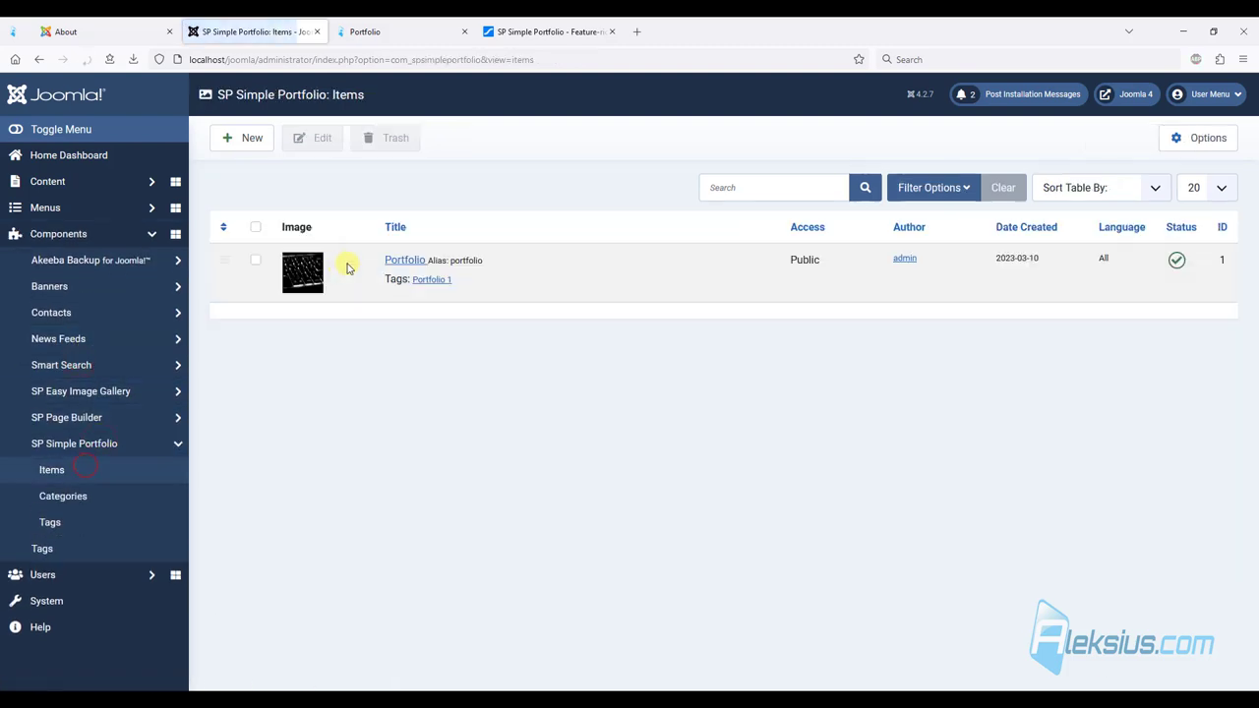
{"action": "left_click", "coordinate": [407, 261]}
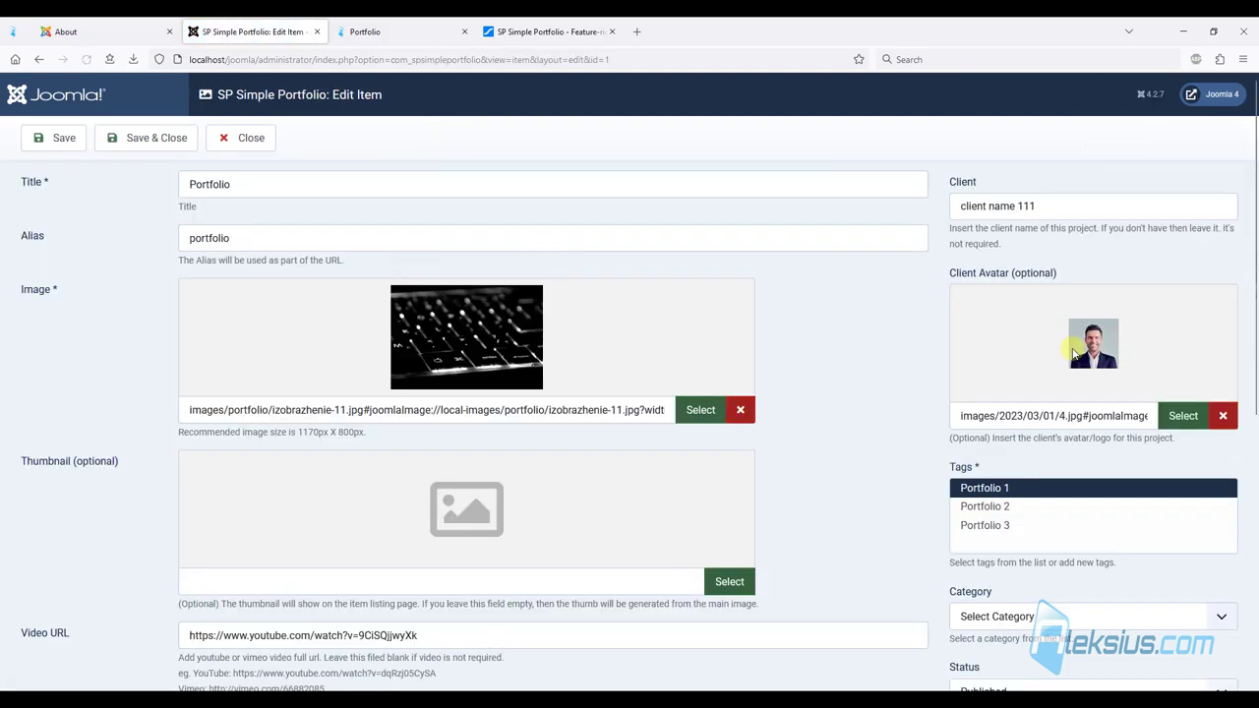
Assign the item to the Portfolio category, save, and reload the site's Portfolio page.
{"action": "scroll", "coordinate": [1075, 351], "scroll_direction": "down", "scroll_amount": 3}
{"action": "left_click", "coordinate": [988, 349]}
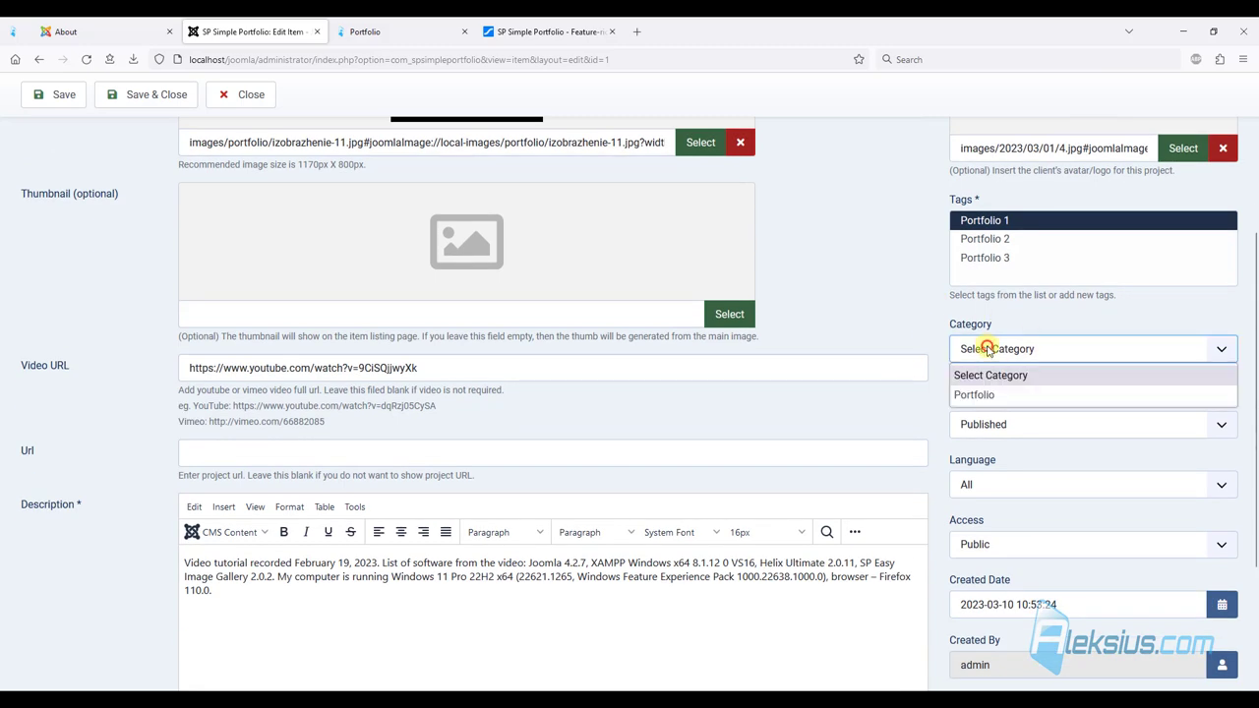
{"action": "left_click", "coordinate": [971, 395]}
{"action": "left_click", "coordinate": [59, 94]}
{"action": "left_click", "coordinate": [402, 29]}
{"action": "key", "text": "F5"}
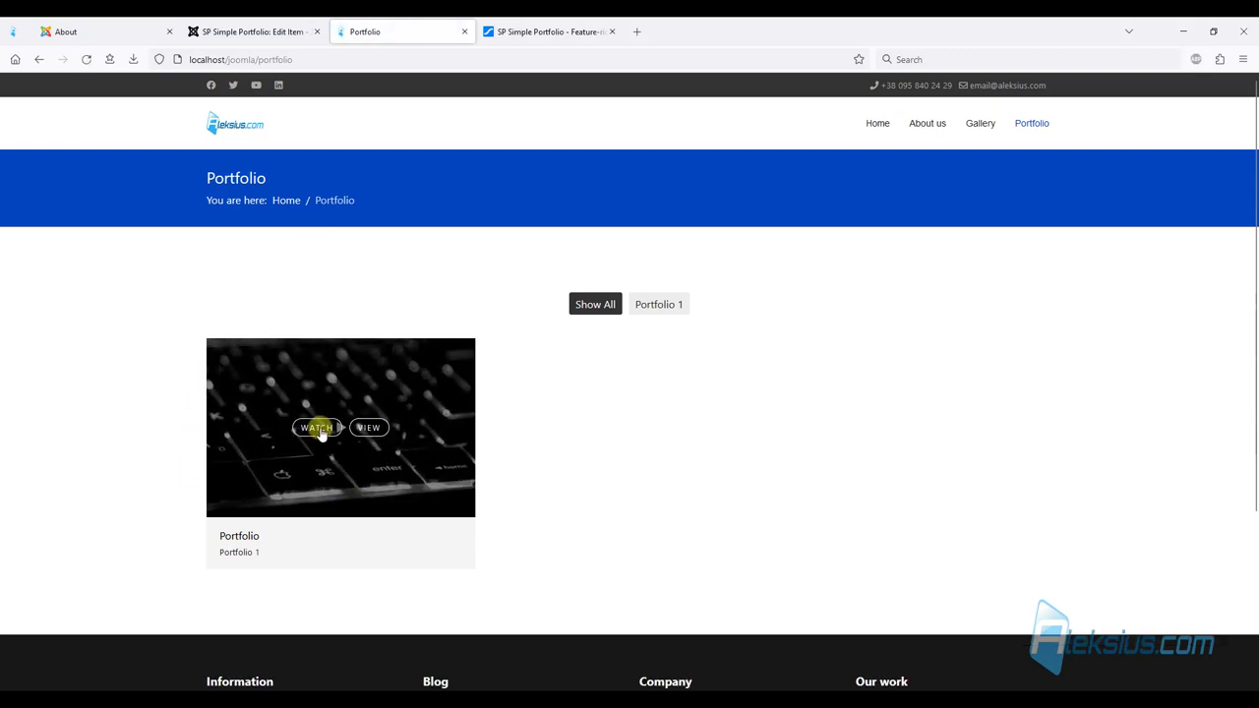
Play the item's video in the WATCH popup, then close it.
{"action": "left_click", "coordinate": [317, 428]}
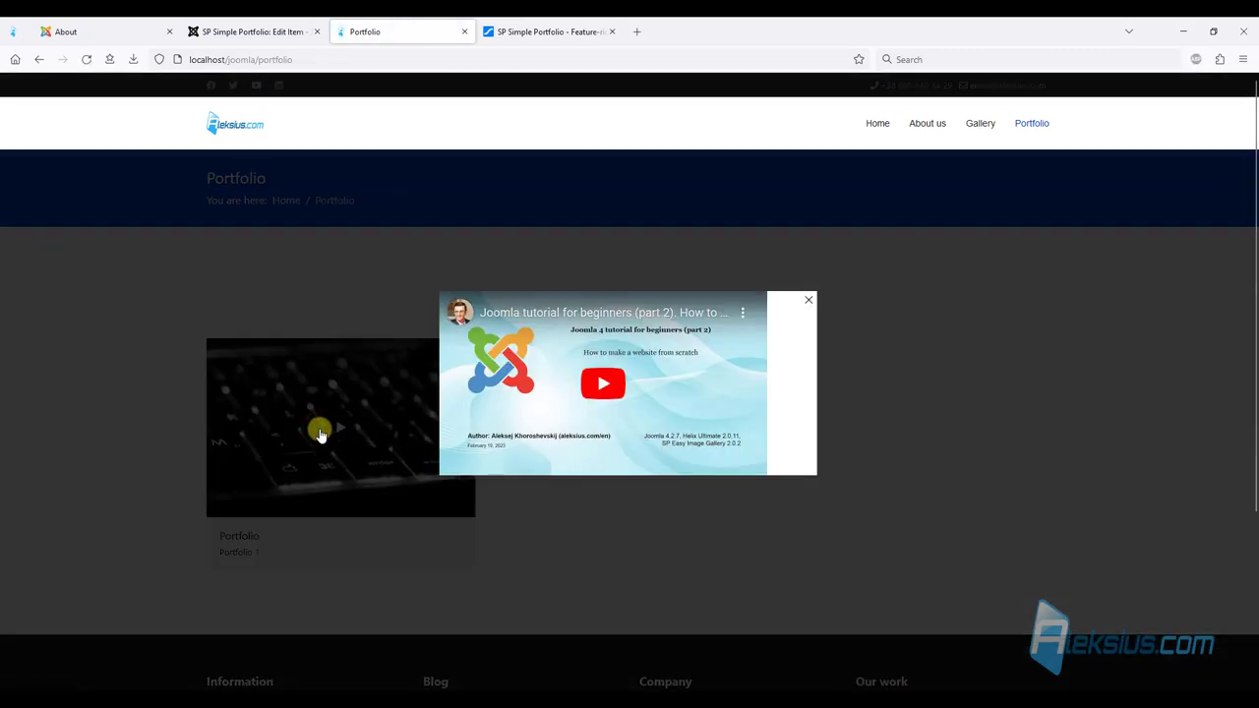
{"action": "left_click", "coordinate": [602, 385]}
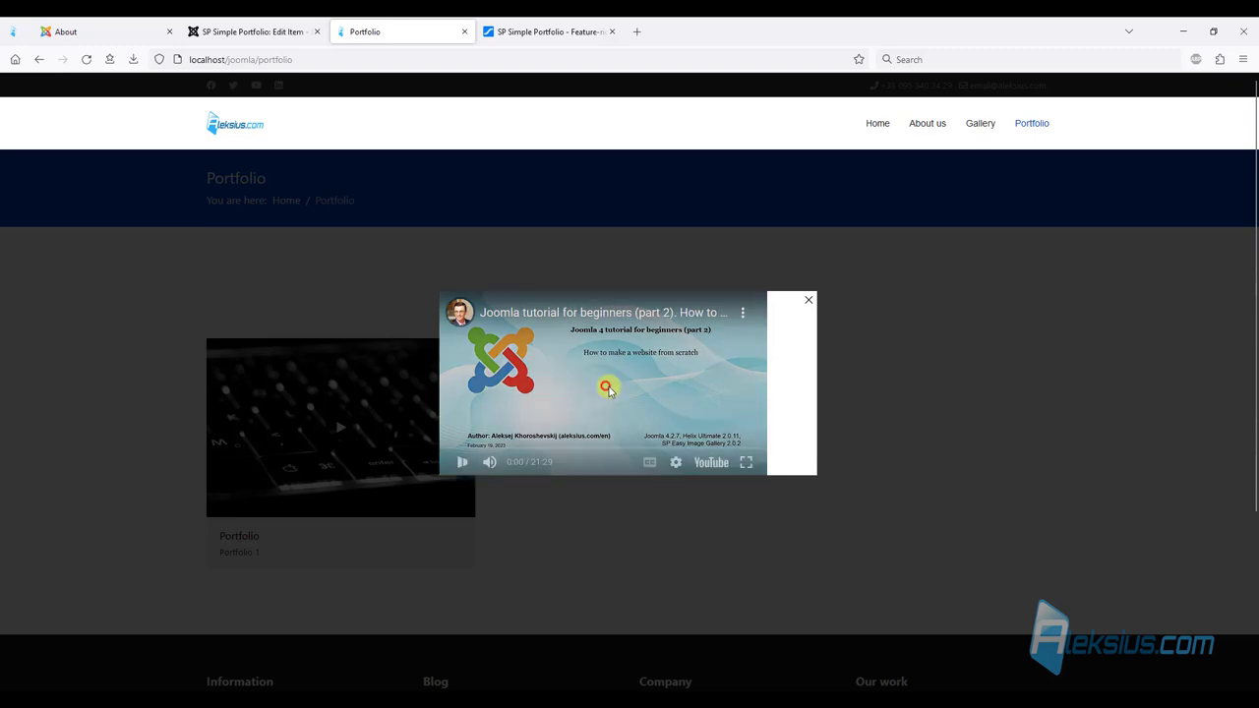
{"action": "left_click", "coordinate": [808, 300]}
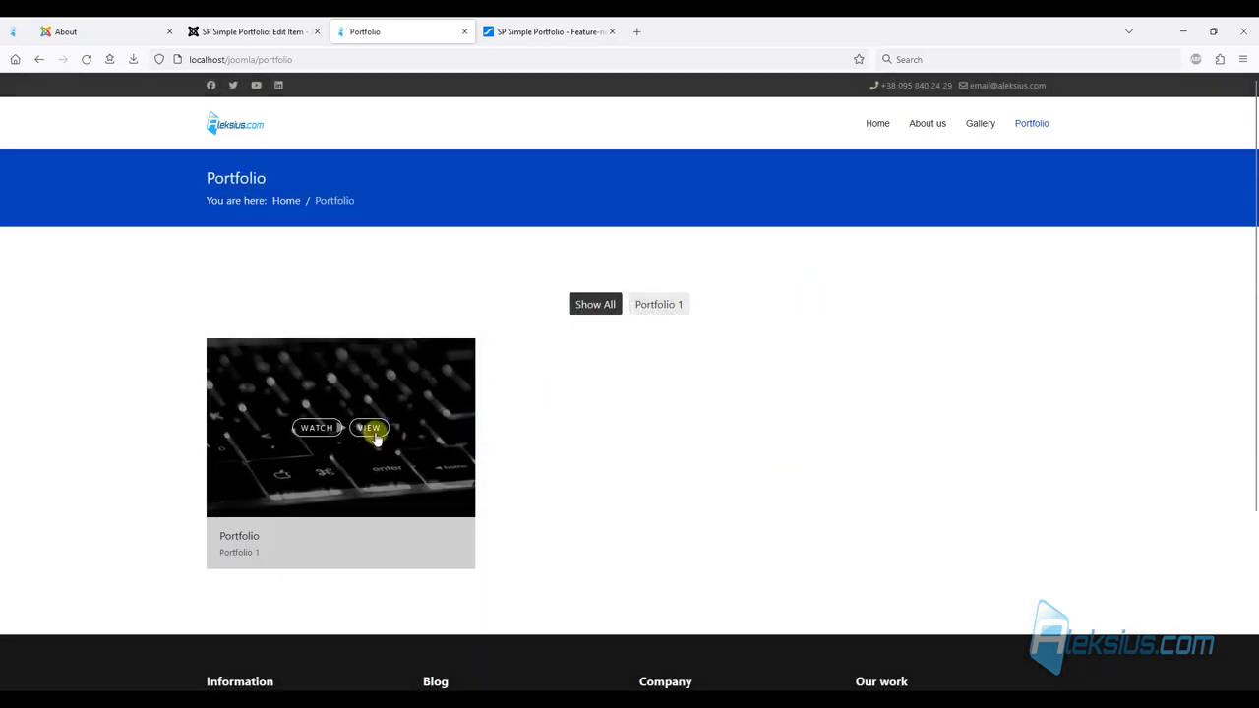
Scroll through the item's detail page, then save and close the item in admin.
{"action": "left_click", "coordinate": [433, 415]}
{"action": "scroll", "coordinate": [422, 324], "scroll_direction": "down", "scroll_amount": 4}
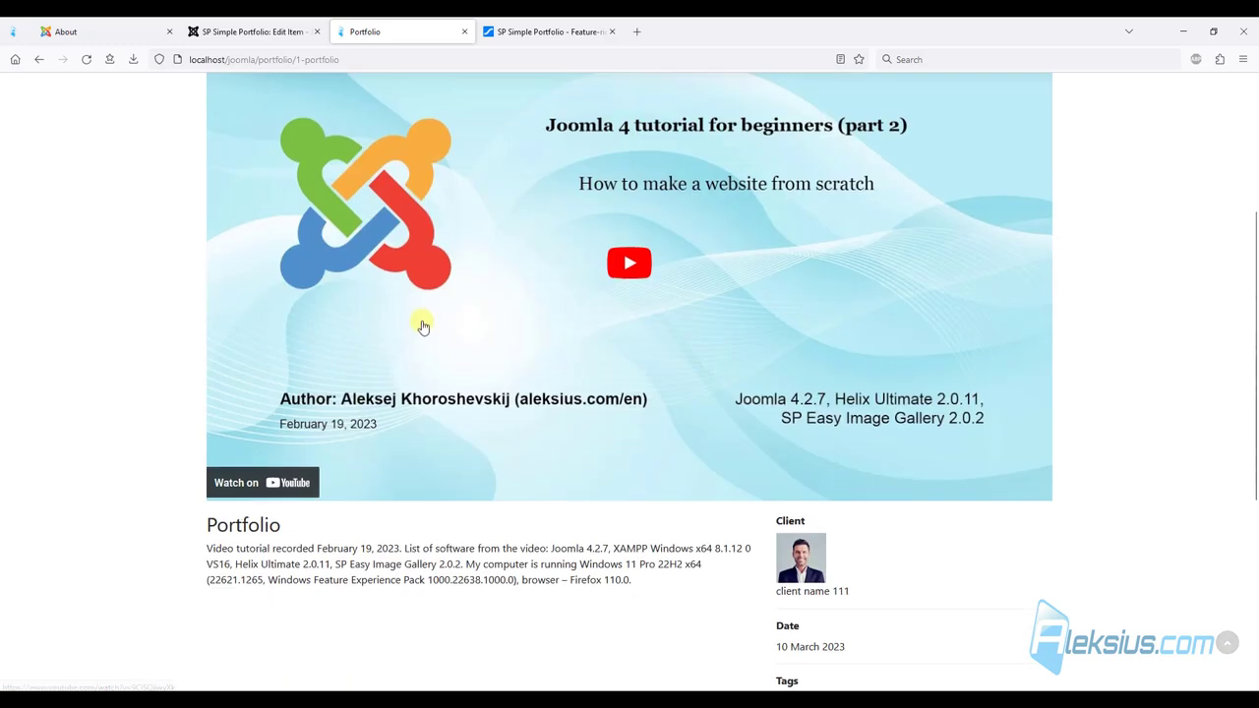
{"action": "scroll", "coordinate": [394, 320], "scroll_direction": "down", "scroll_amount": 1}
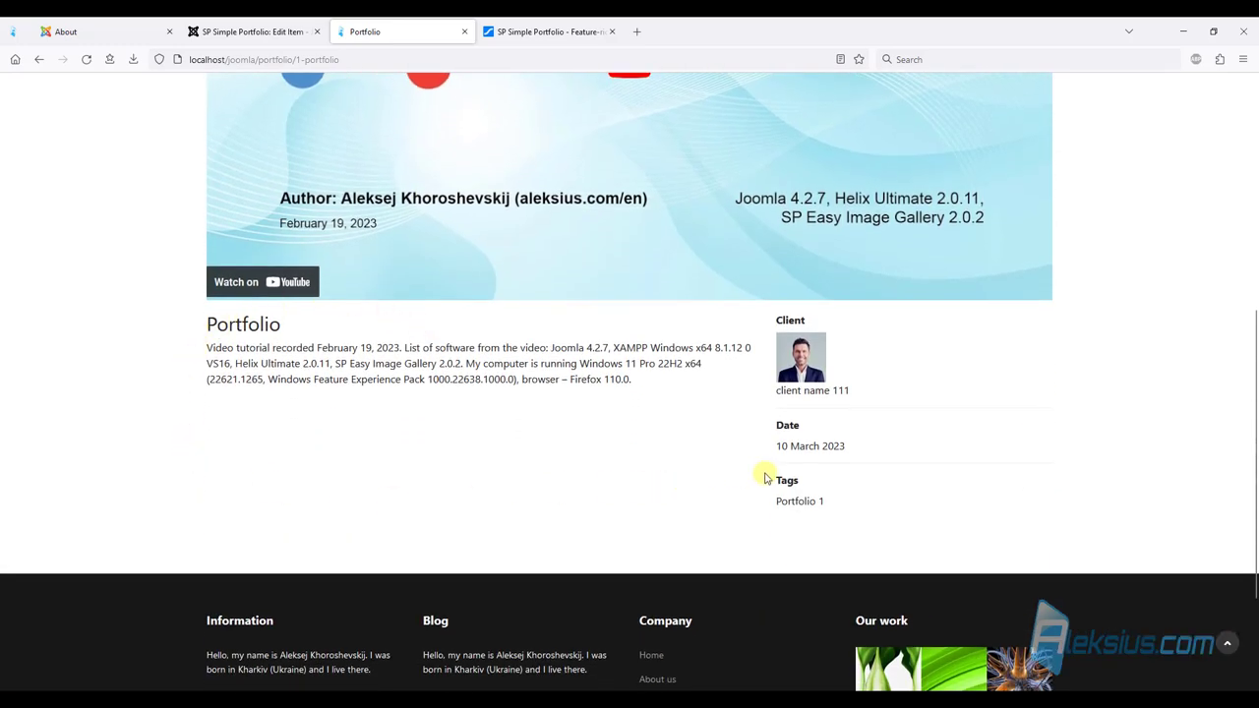
{"action": "scroll", "coordinate": [613, 372], "scroll_direction": "up", "scroll_amount": 5}
{"action": "scroll", "coordinate": [881, 276], "scroll_direction": "down", "scroll_amount": 2}
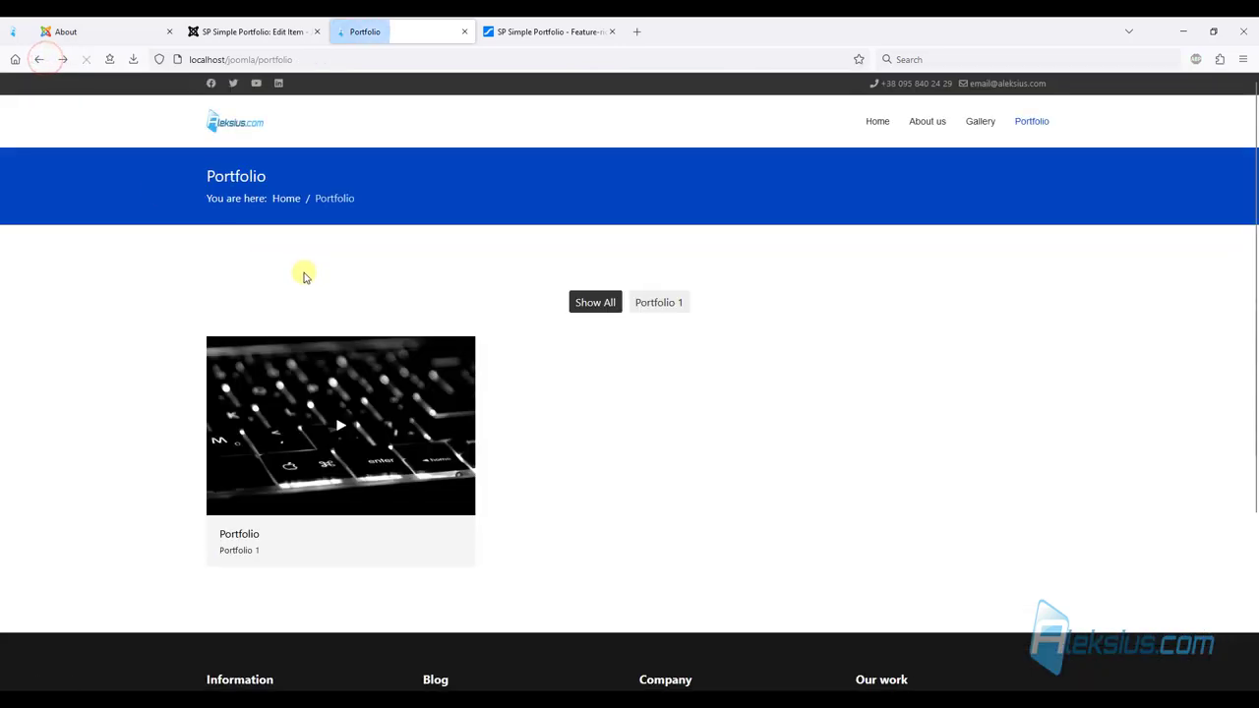
{"action": "scroll", "coordinate": [304, 272], "scroll_direction": "down", "scroll_amount": 4}
{"action": "left_click", "coordinate": [208, 29]}
{"action": "left_click", "coordinate": [174, 138]}
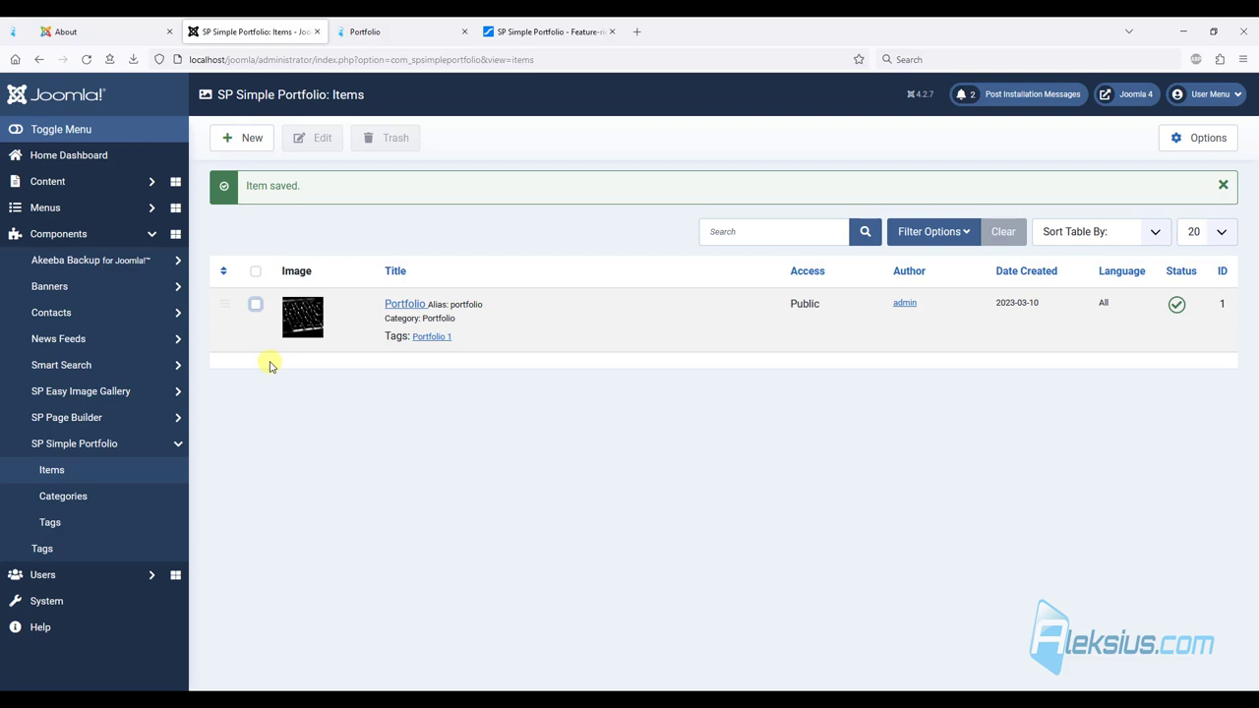
Start a new portfolio item titled 'Portfolio 2'.
{"action": "left_click", "coordinate": [253, 139]}
{"action": "left_click", "coordinate": [289, 193]}
{"action": "type", "text": "Portfolio 2"}
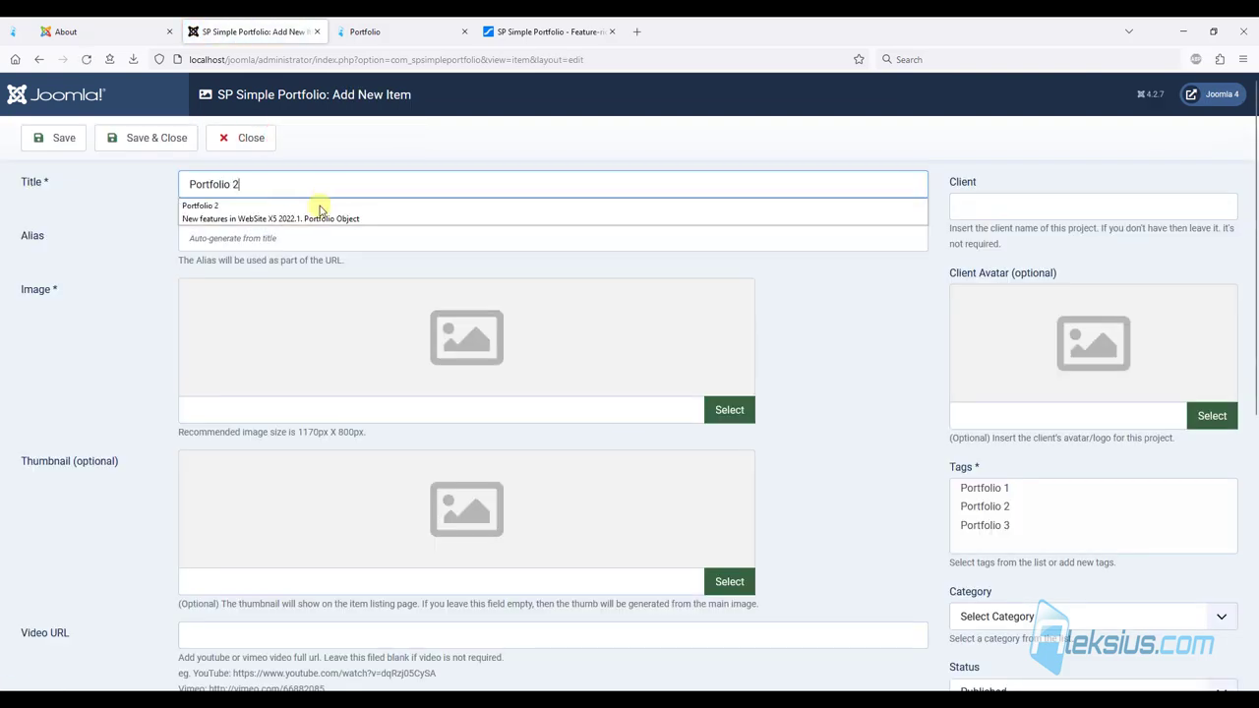
Choose izobrazhenie-42.jpg from the portfolio images folder as the main image.
{"action": "left_click", "coordinate": [728, 410]}
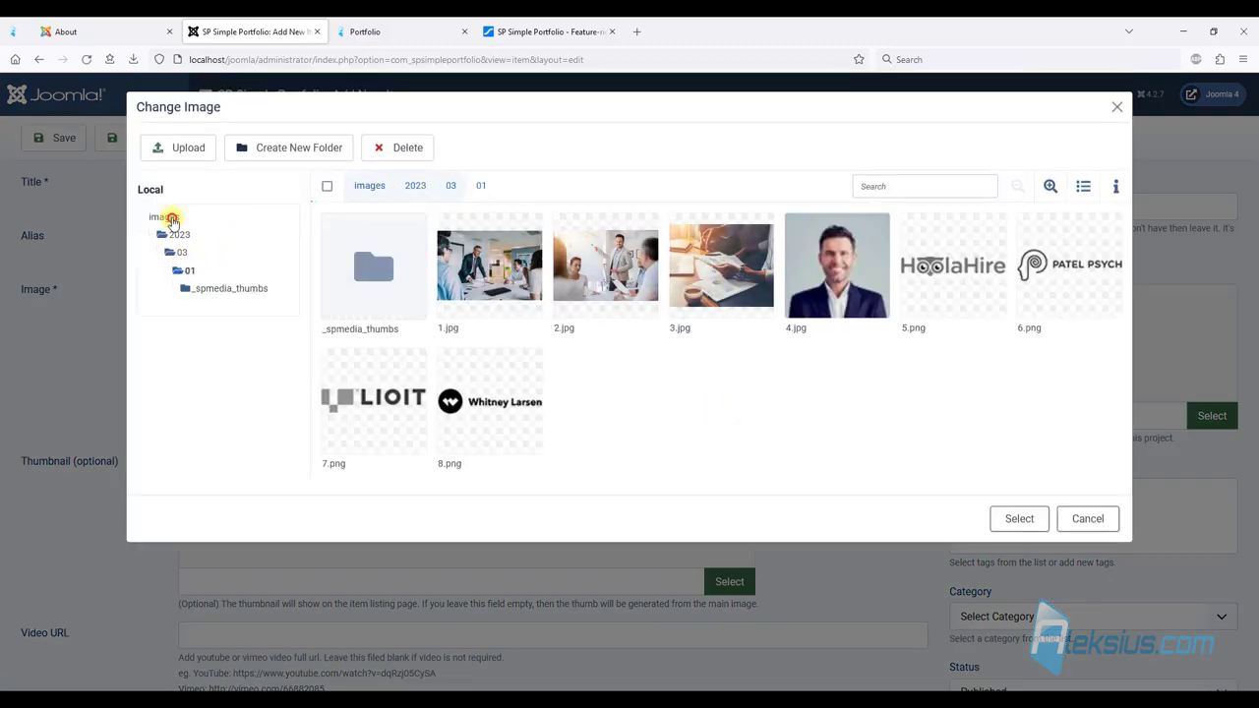
{"action": "left_click", "coordinate": [172, 219]}
{"action": "left_click", "coordinate": [955, 291]}
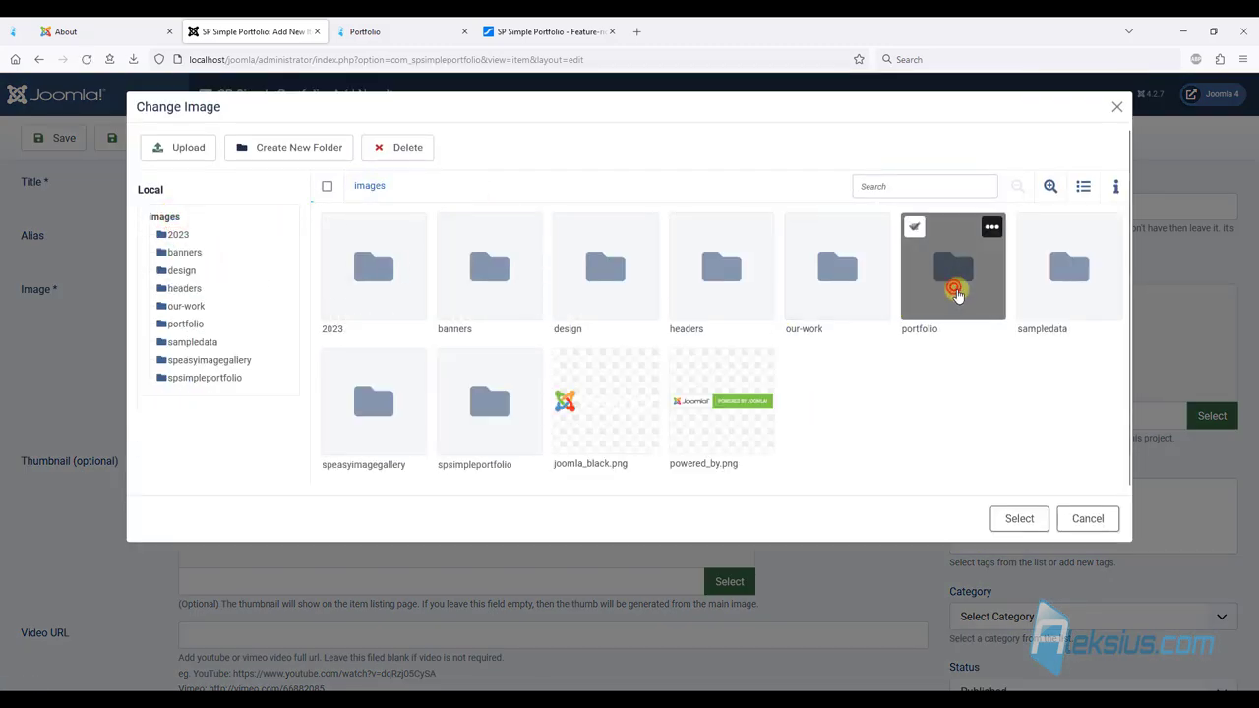
{"action": "double_click", "coordinate": [955, 290]}
{"action": "left_click", "coordinate": [491, 257]}
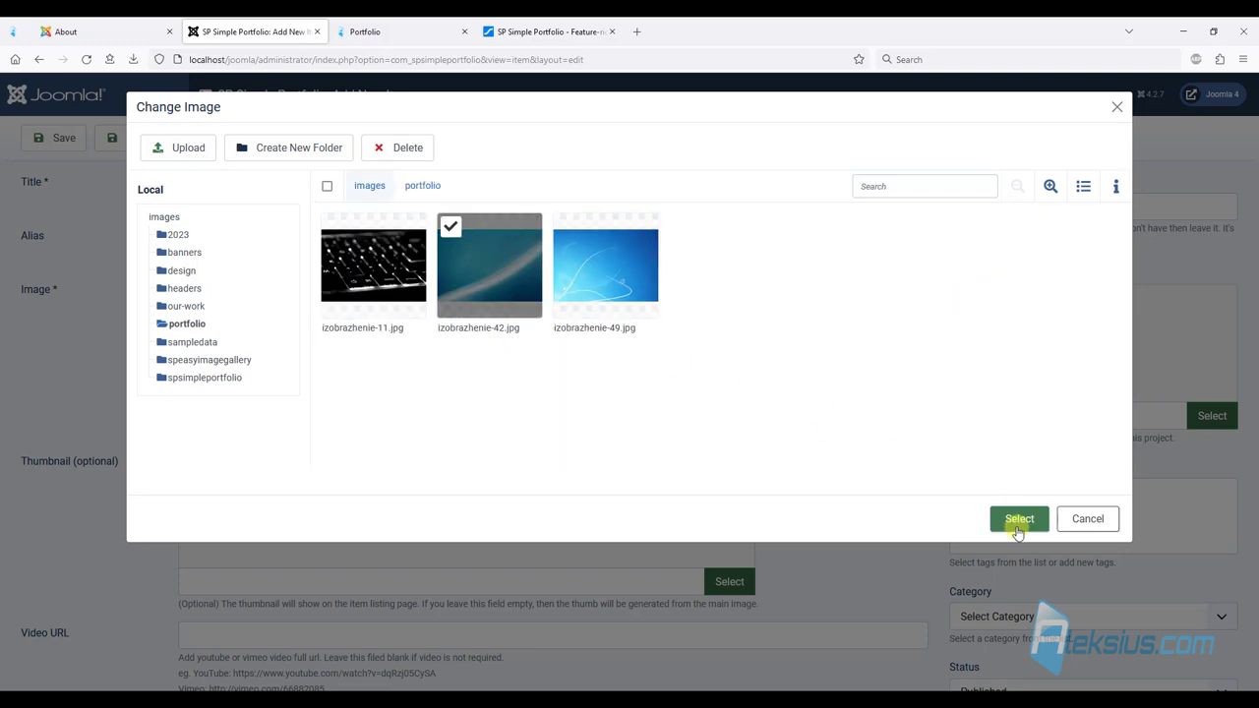
{"action": "left_click", "coordinate": [1016, 528]}
Tag the item Portfolio 2 and put it in the Portfolio category.
{"action": "left_click", "coordinate": [996, 507]}
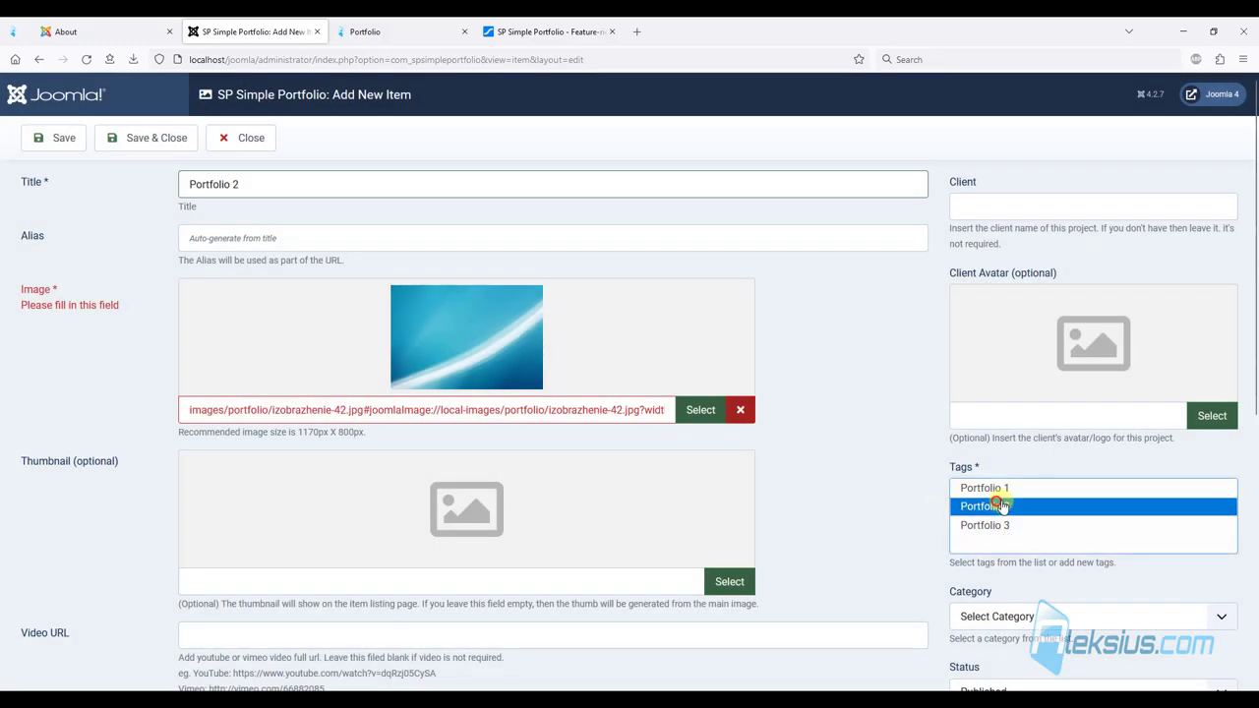
{"action": "scroll", "coordinate": [581, 402], "scroll_direction": "down", "scroll_amount": 3}
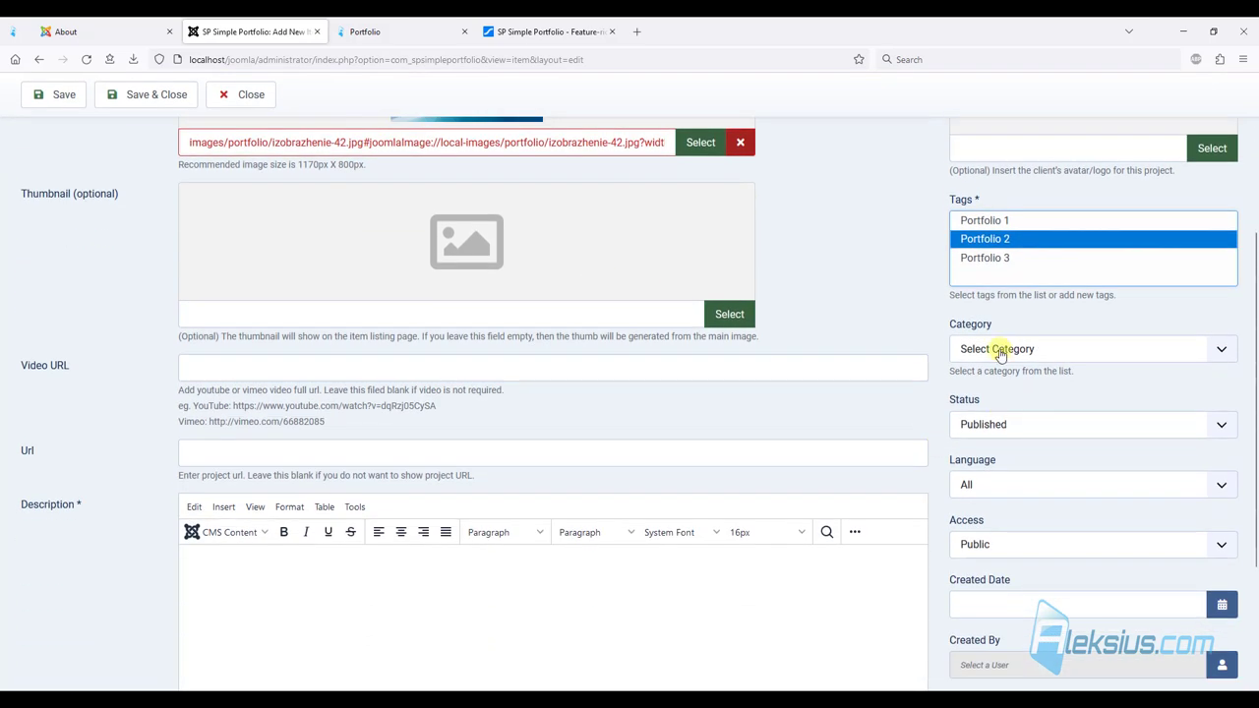
{"action": "left_click", "coordinate": [999, 349]}
{"action": "left_click", "coordinate": [1003, 397]}
Paste the description paragraph, save the item, and view the site's Portfolio page.
{"action": "scroll", "coordinate": [295, 349], "scroll_direction": "down", "scroll_amount": 1}
{"action": "scroll", "coordinate": [295, 350], "scroll_direction": "down", "scroll_amount": 1}
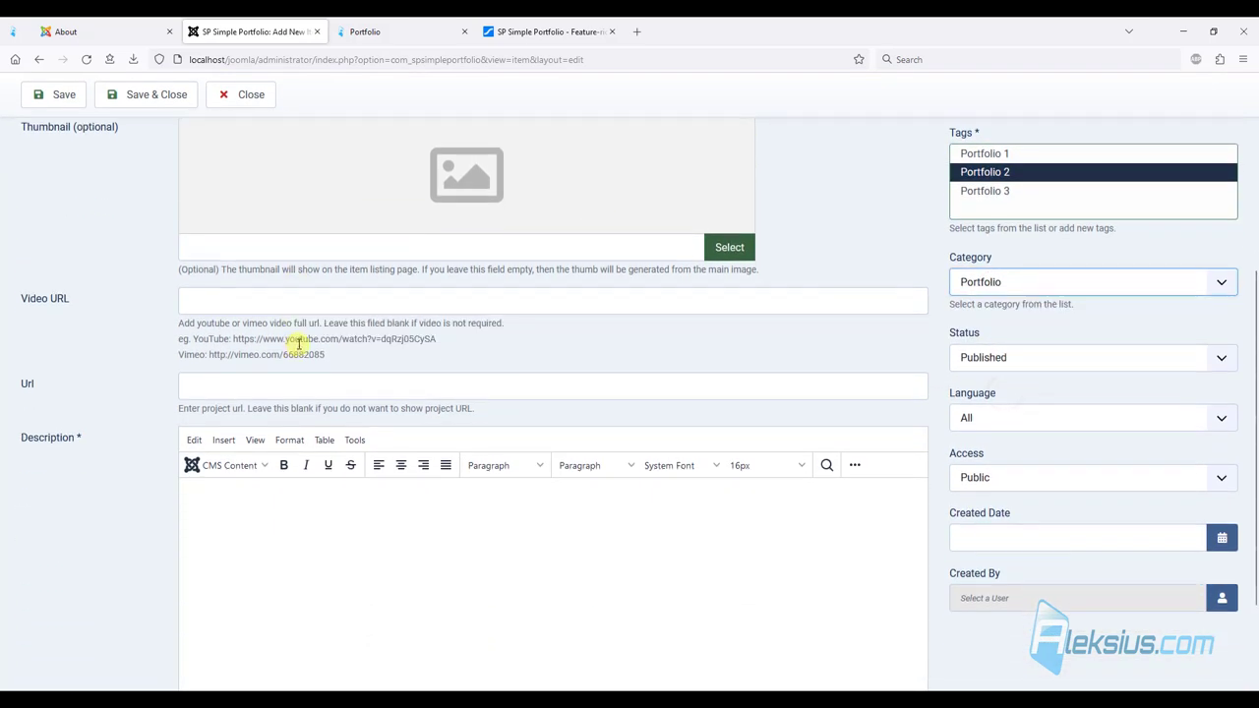
{"action": "left_click", "coordinate": [246, 531]}
{"action": "type", "text": "Since about 2008 to the present day, I have been developing websites on Joomla and WebSite X5. I also provide services in their modernization, SEO promotion, PPC advertising (Ads), protection against hacking and website speed up."}
{"action": "scroll", "coordinate": [541, 511], "scroll_direction": "down", "scroll_amount": 2}
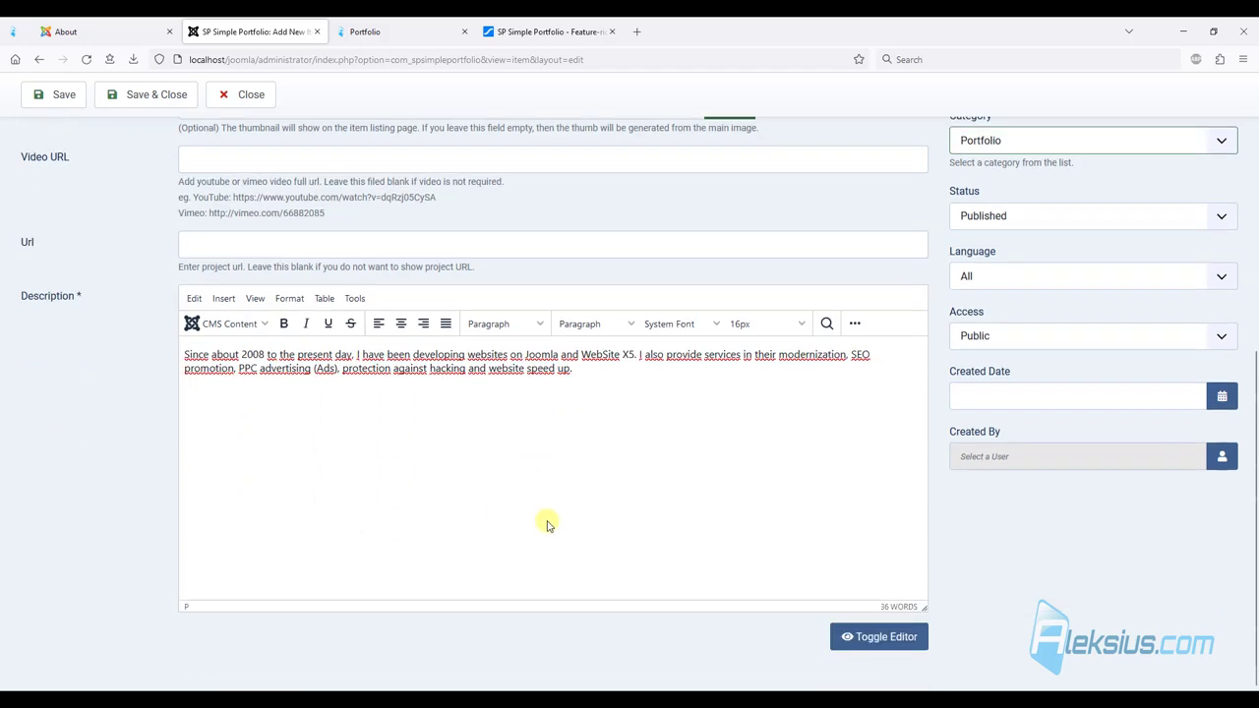
{"action": "scroll", "coordinate": [443, 527], "scroll_direction": "up", "scroll_amount": 4}
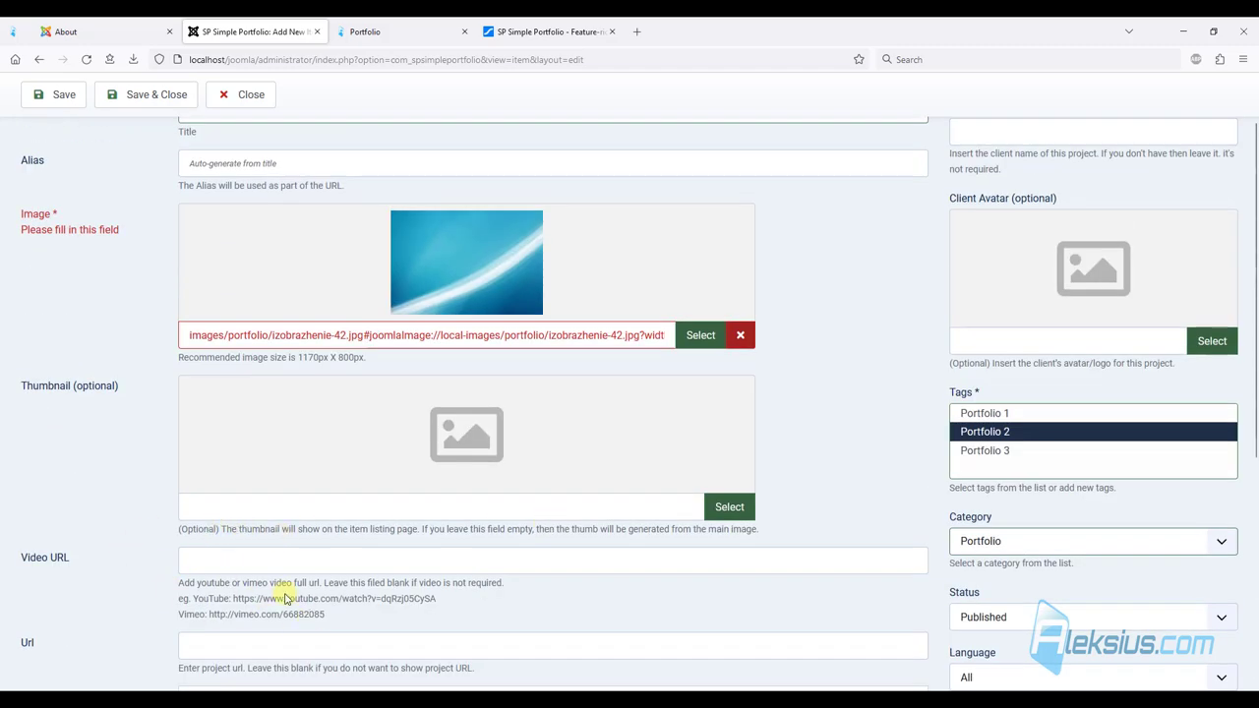
{"action": "scroll", "coordinate": [285, 614], "scroll_direction": "up", "scroll_amount": 1}
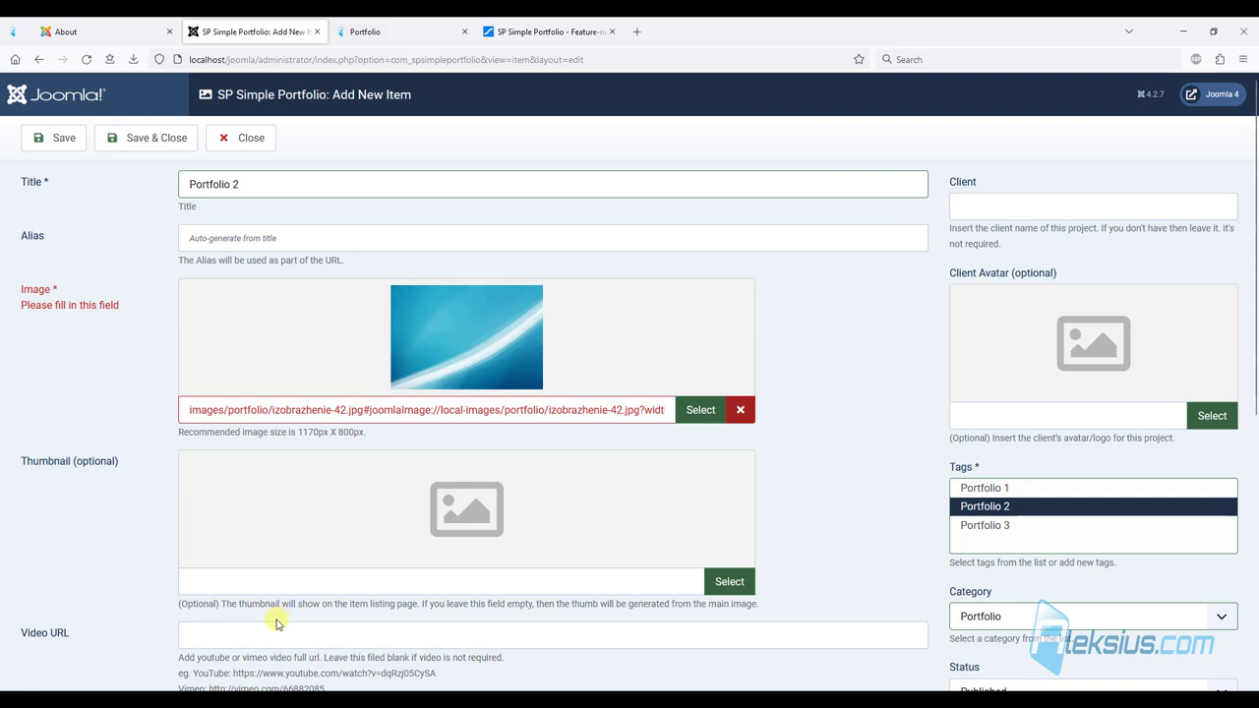
{"action": "left_click", "coordinate": [86, 141]}
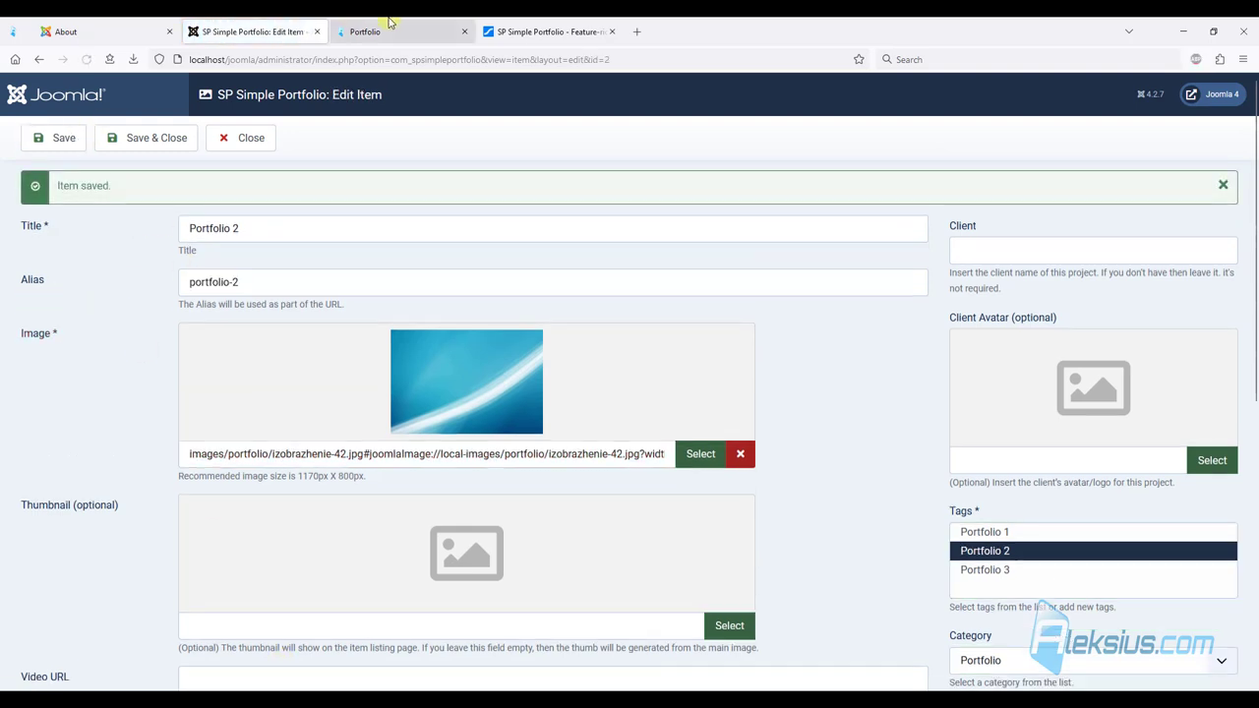
{"action": "left_click", "coordinate": [380, 21]}
Reload the Portfolio page and preview Portfolio 2's enlarged image and its detail page.
{"action": "key", "text": "F5"}
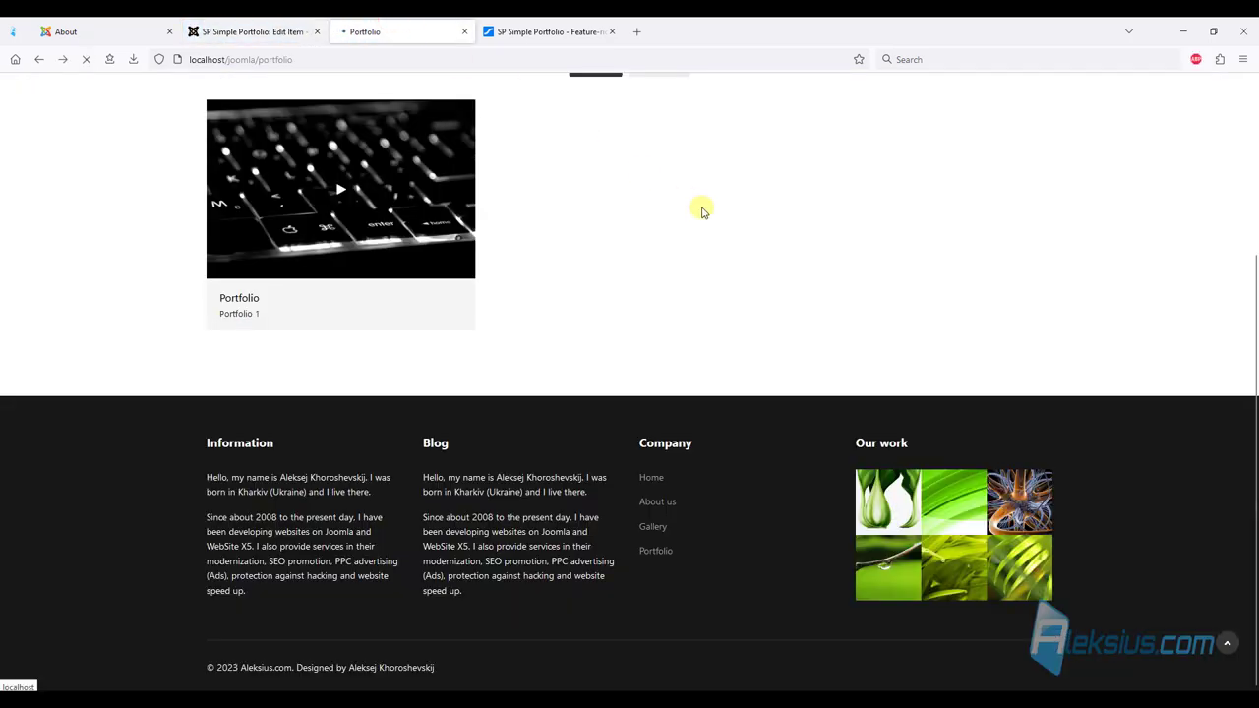
{"action": "scroll", "coordinate": [700, 330], "scroll_direction": "down", "scroll_amount": 2}
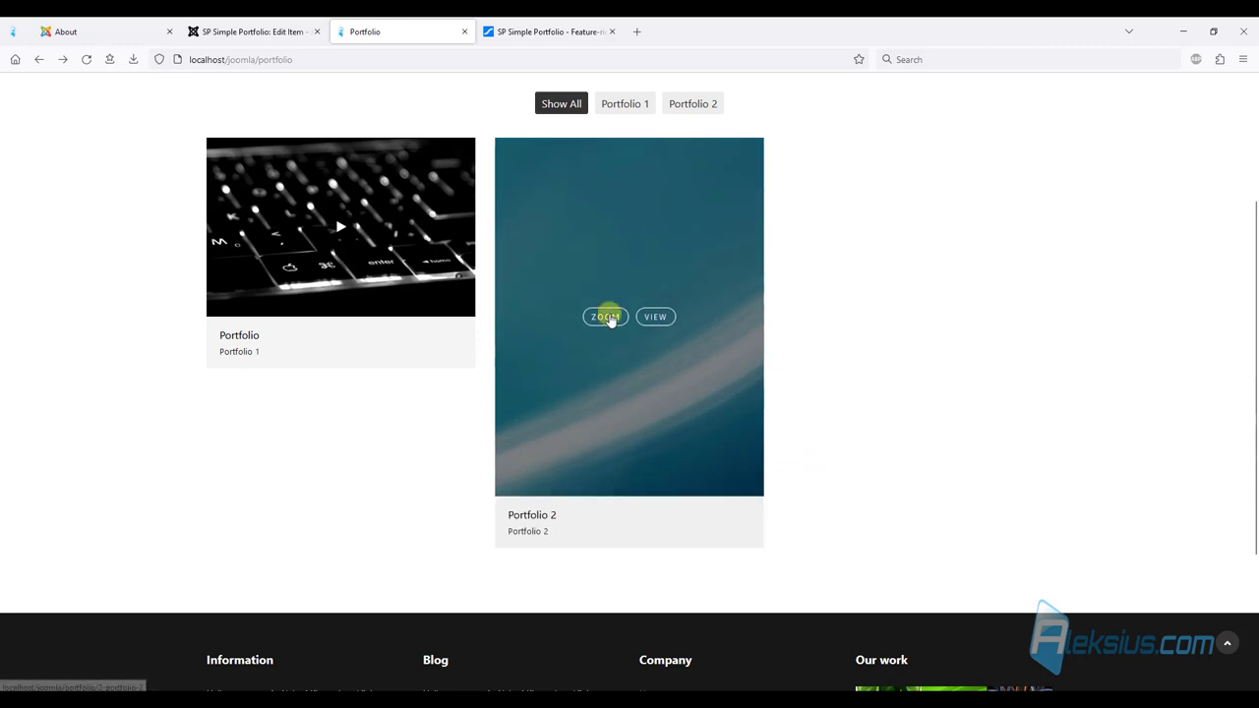
{"action": "left_click", "coordinate": [596, 318]}
{"action": "left_click", "coordinate": [1124, 231]}
{"action": "left_click", "coordinate": [656, 327]}
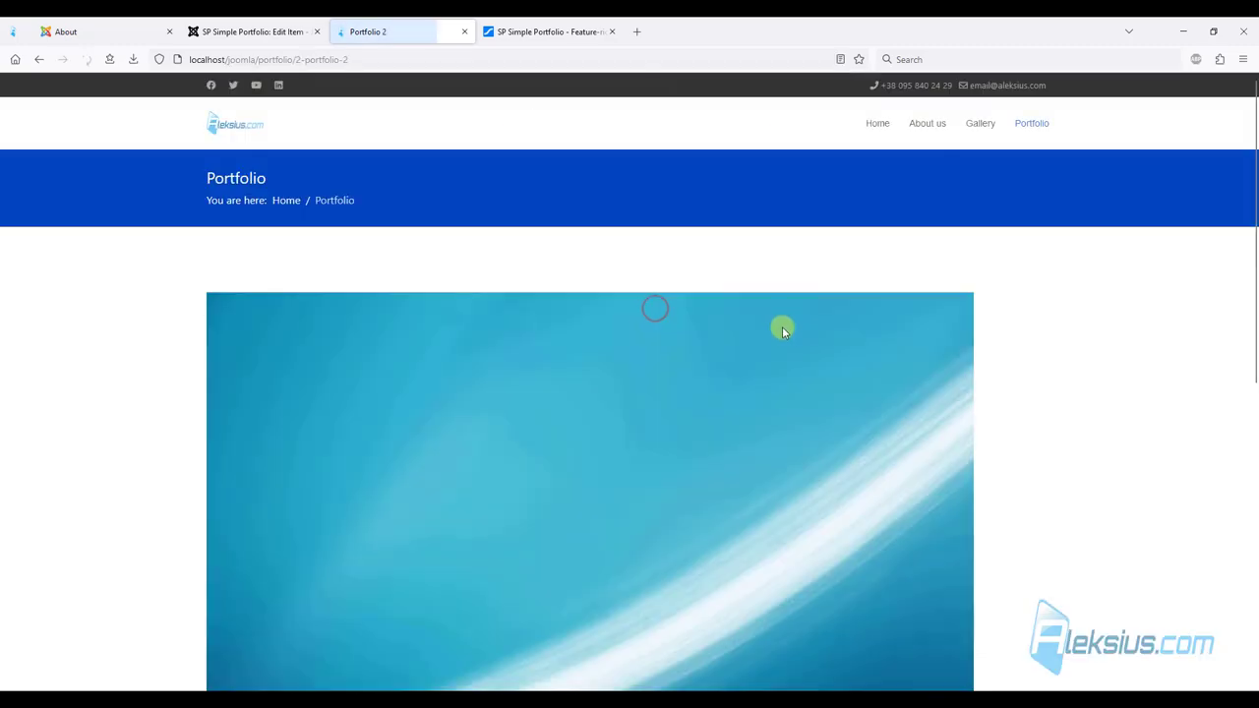
{"action": "scroll", "coordinate": [779, 330], "scroll_direction": "down", "scroll_amount": 3}
{"action": "scroll", "coordinate": [775, 329], "scroll_direction": "down", "scroll_amount": 3}
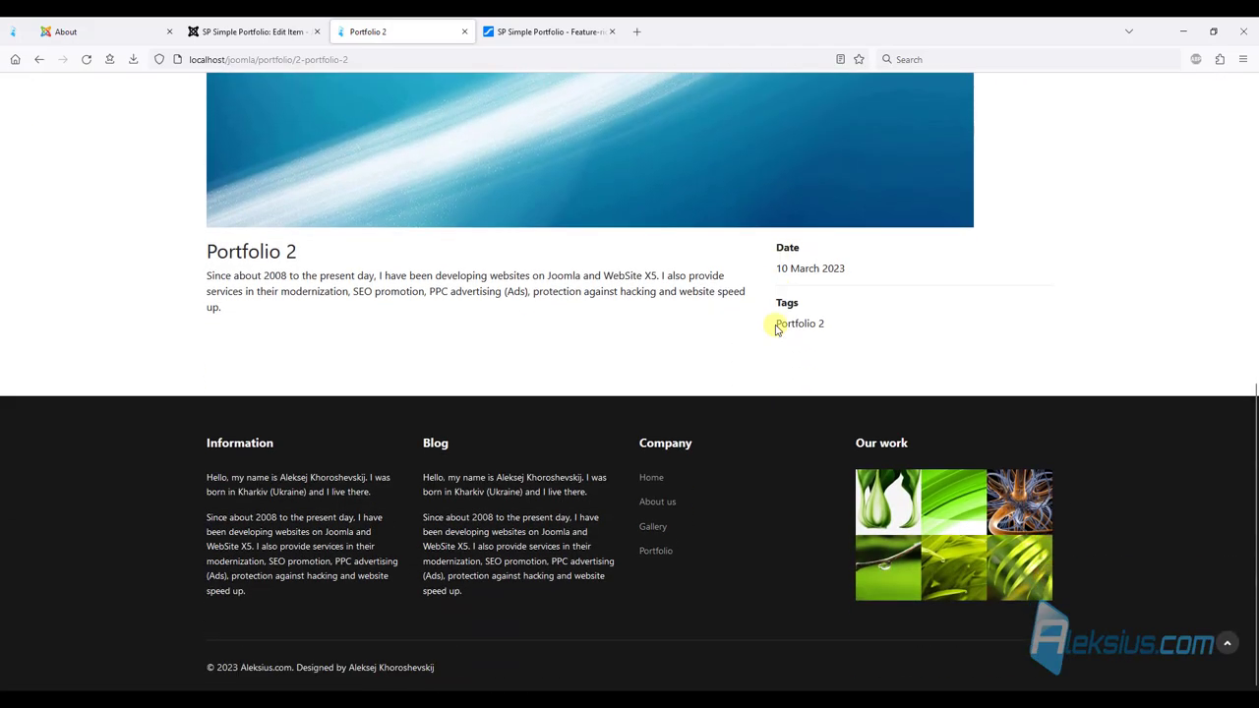
{"action": "scroll", "coordinate": [773, 328], "scroll_direction": "up", "scroll_amount": 3}
{"action": "left_click", "coordinate": [40, 61]}
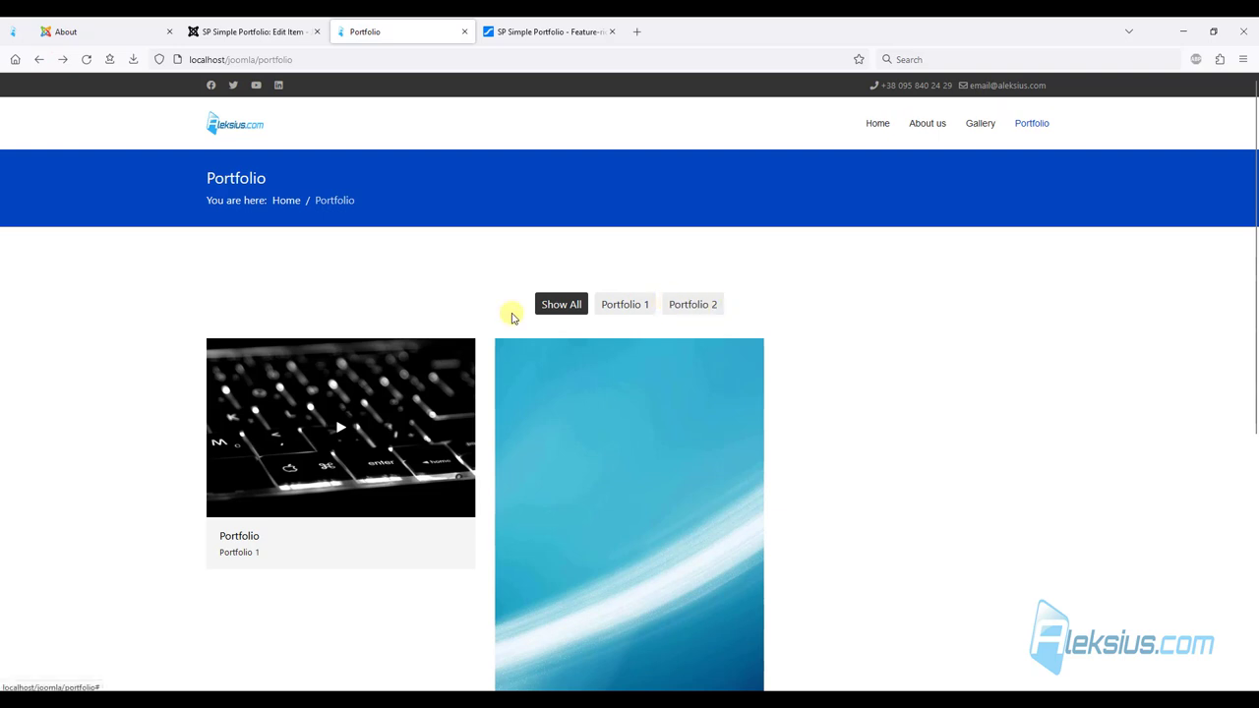
Filter the grid by Portfolio 2, then Portfolio 1, then show all items again.
{"action": "left_click", "coordinate": [690, 307]}
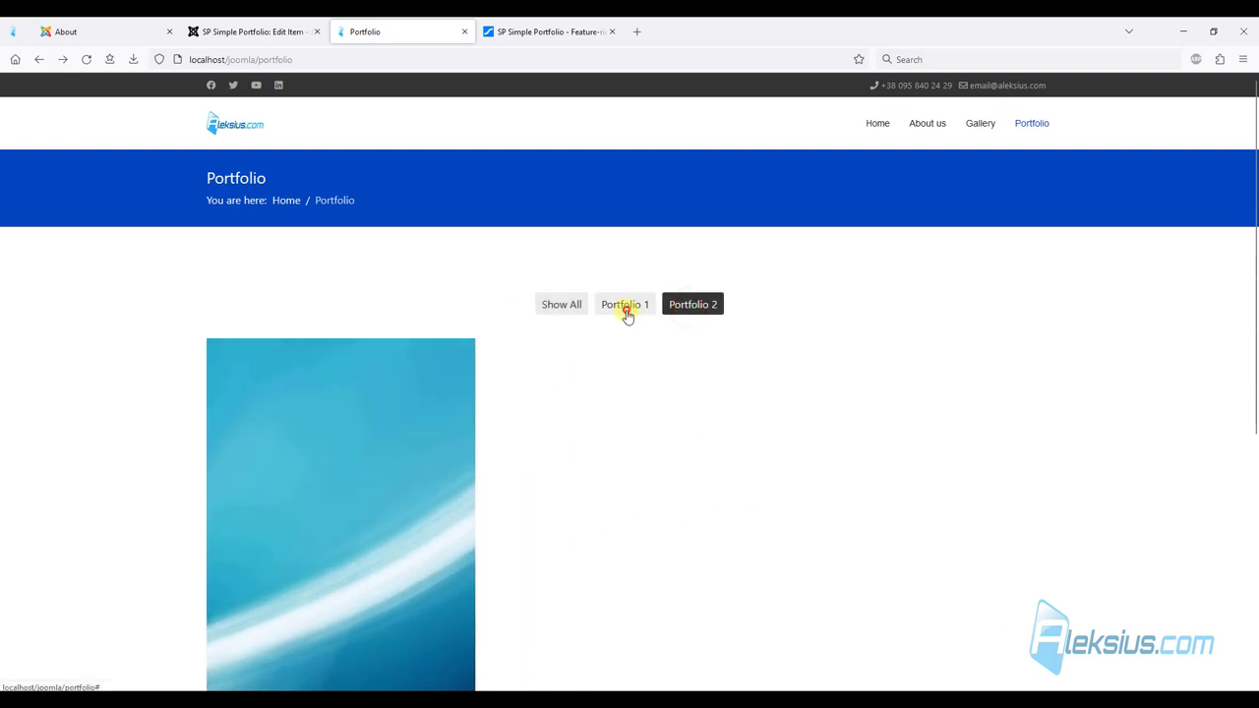
{"action": "left_click", "coordinate": [625, 309]}
{"action": "left_click", "coordinate": [556, 309]}
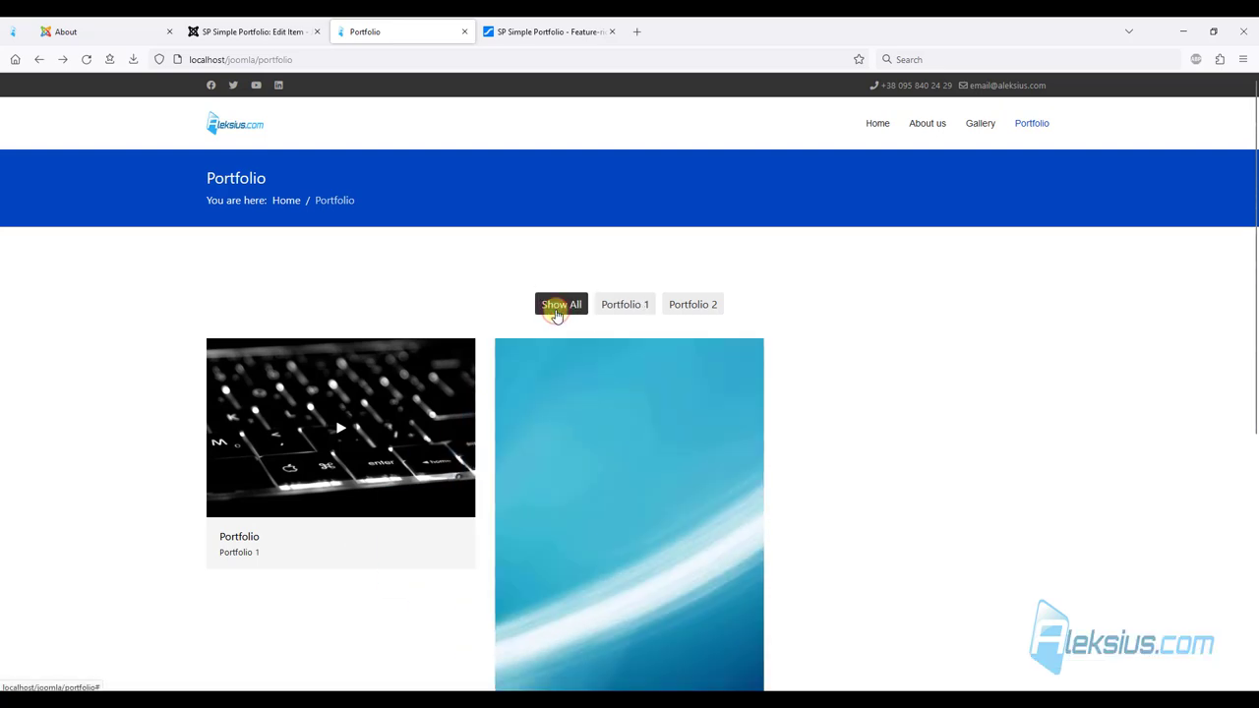
{"action": "scroll", "coordinate": [543, 321], "scroll_direction": "down", "scroll_amount": 3}
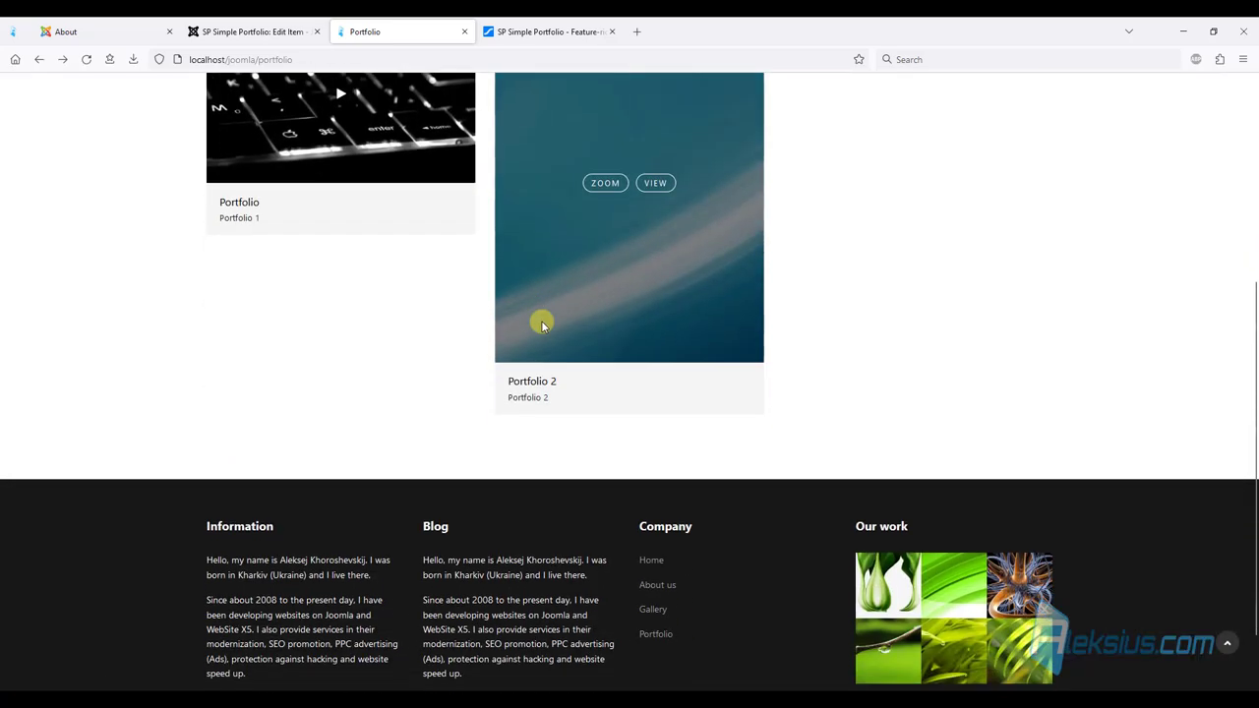
Save and close the Portfolio 2 item in admin and start a new portfolio item.
{"action": "left_click", "coordinate": [227, 32]}
{"action": "left_click", "coordinate": [148, 139]}
{"action": "left_click", "coordinate": [241, 138]}
Title the new item 'Portfolio 3' with izobrazhenie-49.jpg as its main image.
{"action": "left_click", "coordinate": [259, 193]}
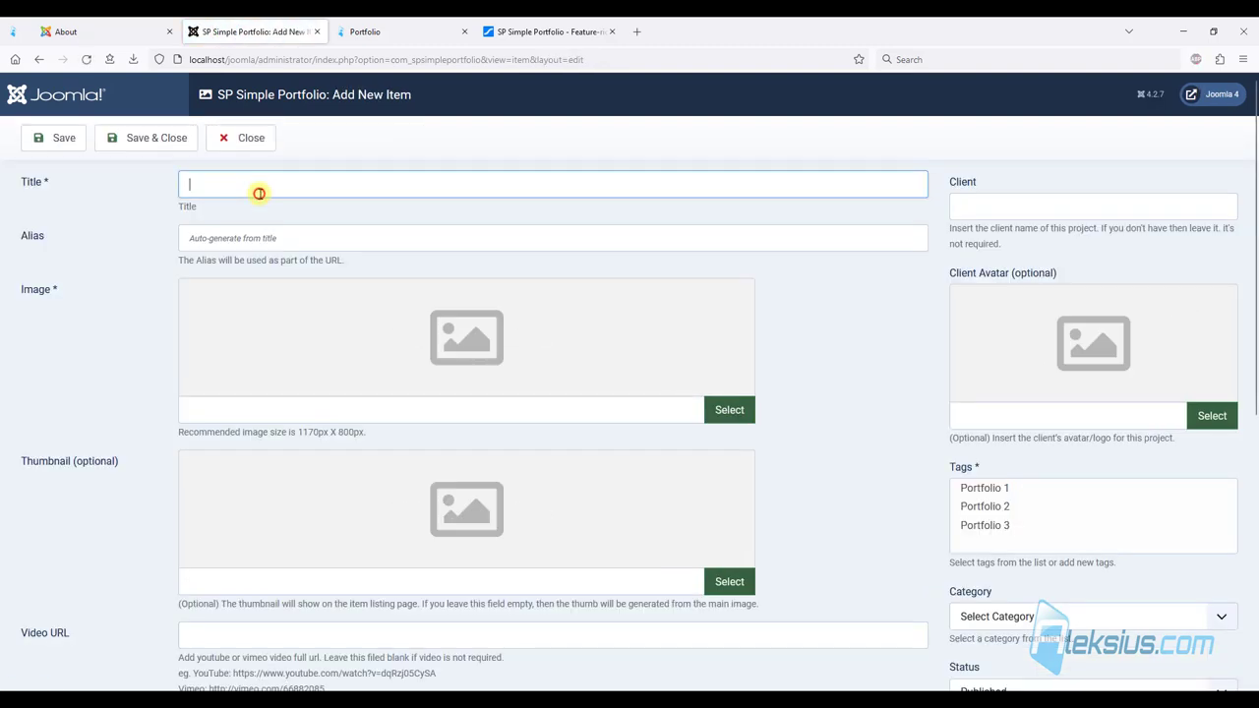
{"action": "type", "text": "Portfolio 3"}
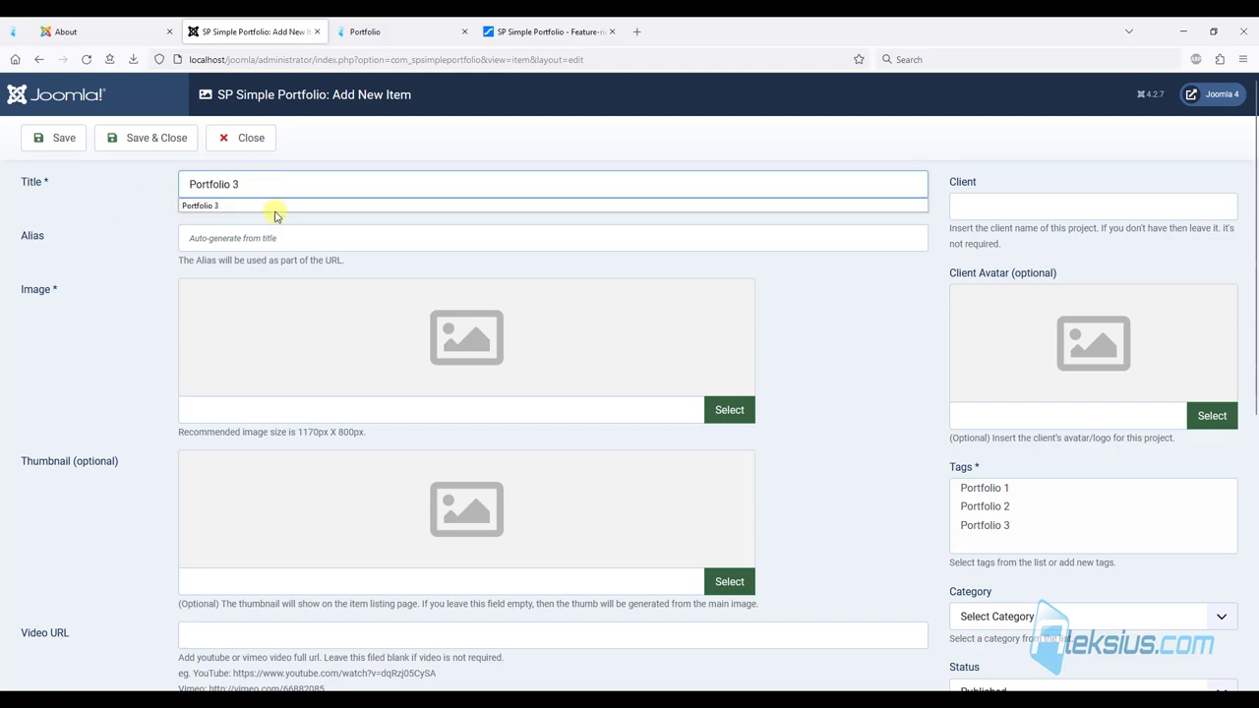
{"action": "left_click", "coordinate": [745, 418]}
{"action": "left_click", "coordinate": [639, 280]}
{"action": "left_click", "coordinate": [1019, 518]}
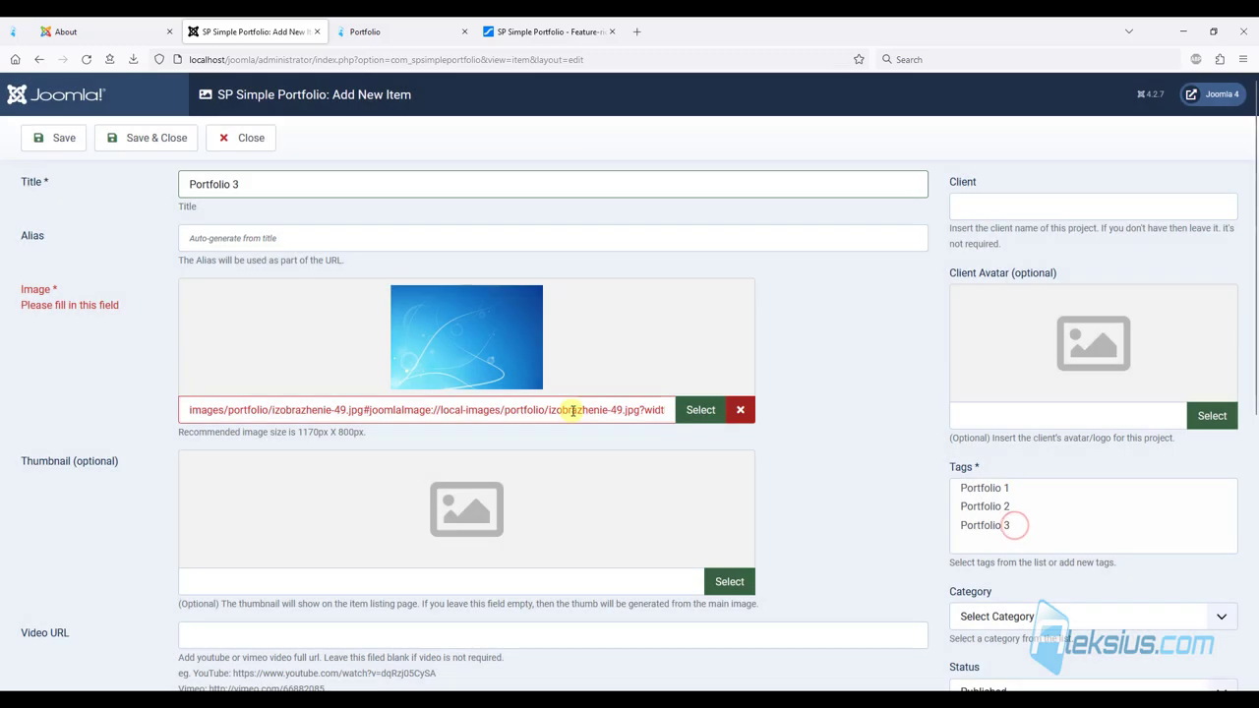
Tag the item Portfolio 3 and assign it to the Portfolio category.
{"action": "scroll", "coordinate": [577, 410], "scroll_direction": "down", "scroll_amount": 3}
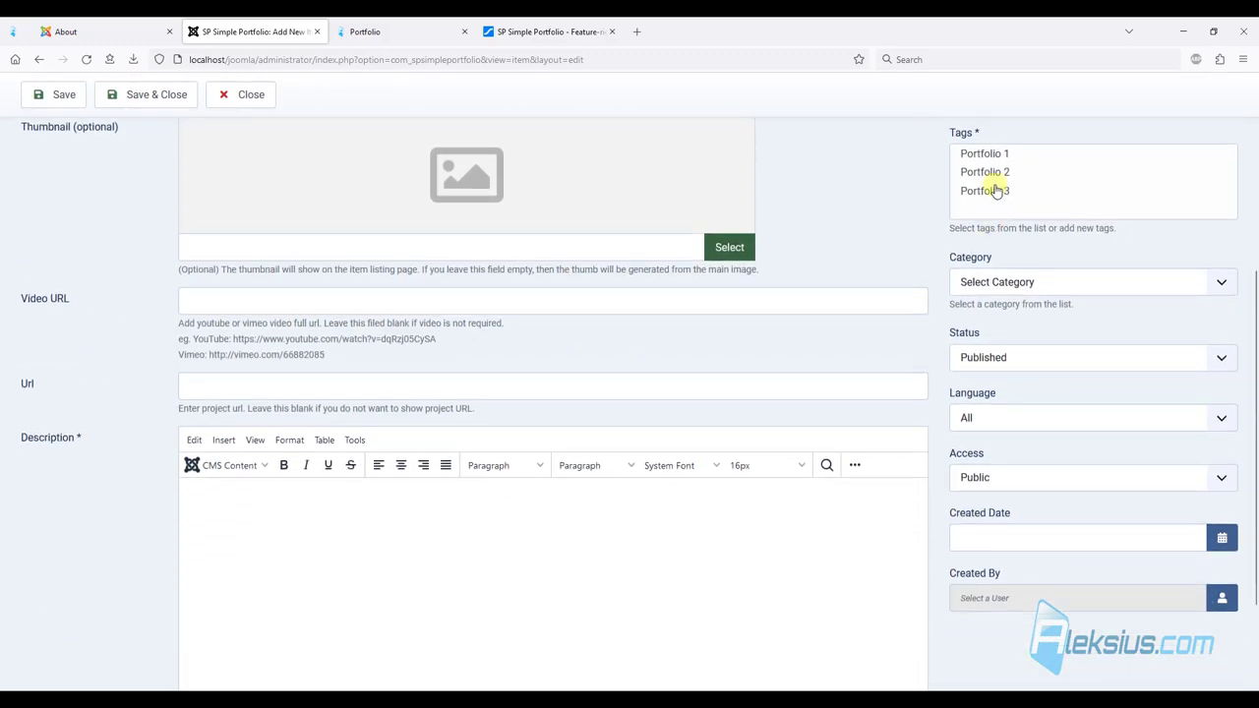
{"action": "left_click", "coordinate": [984, 191]}
{"action": "left_click", "coordinate": [995, 285]}
{"action": "left_click", "coordinate": [985, 329]}
Copy the tutorial article's web address and paste it as the item's project link.
{"action": "left_click", "coordinate": [602, 548]}
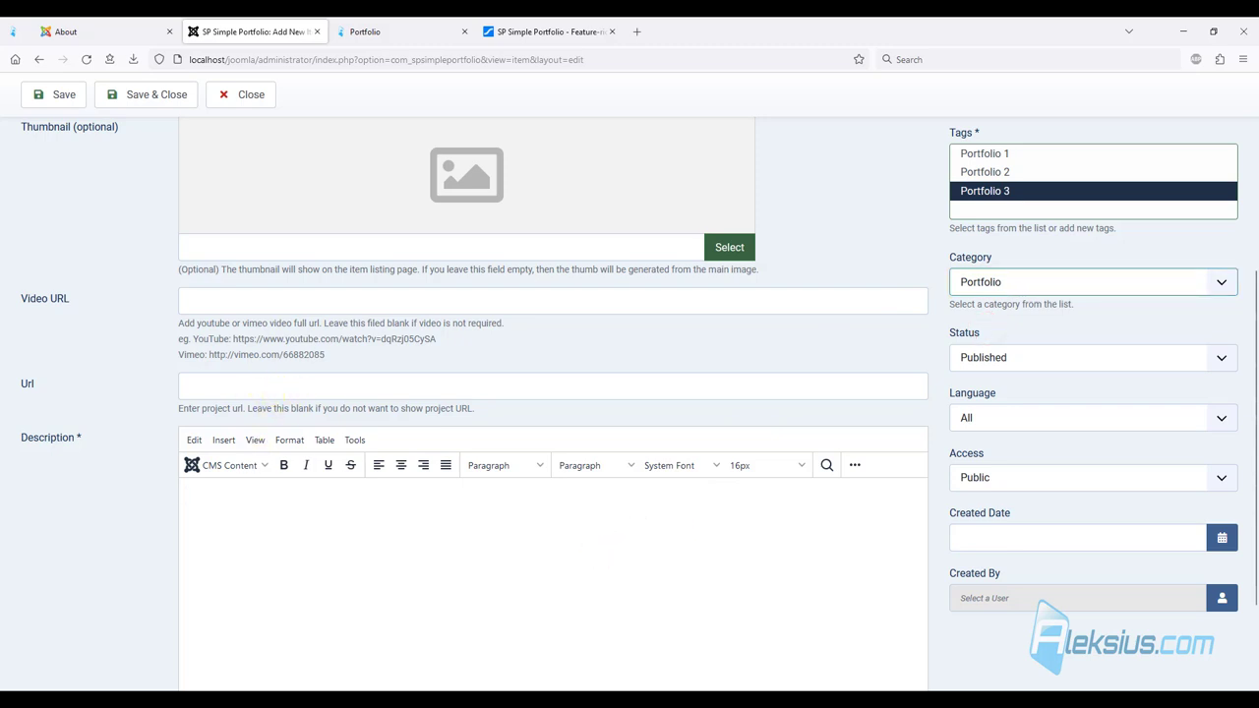
{"action": "left_click", "coordinate": [10, 27]}
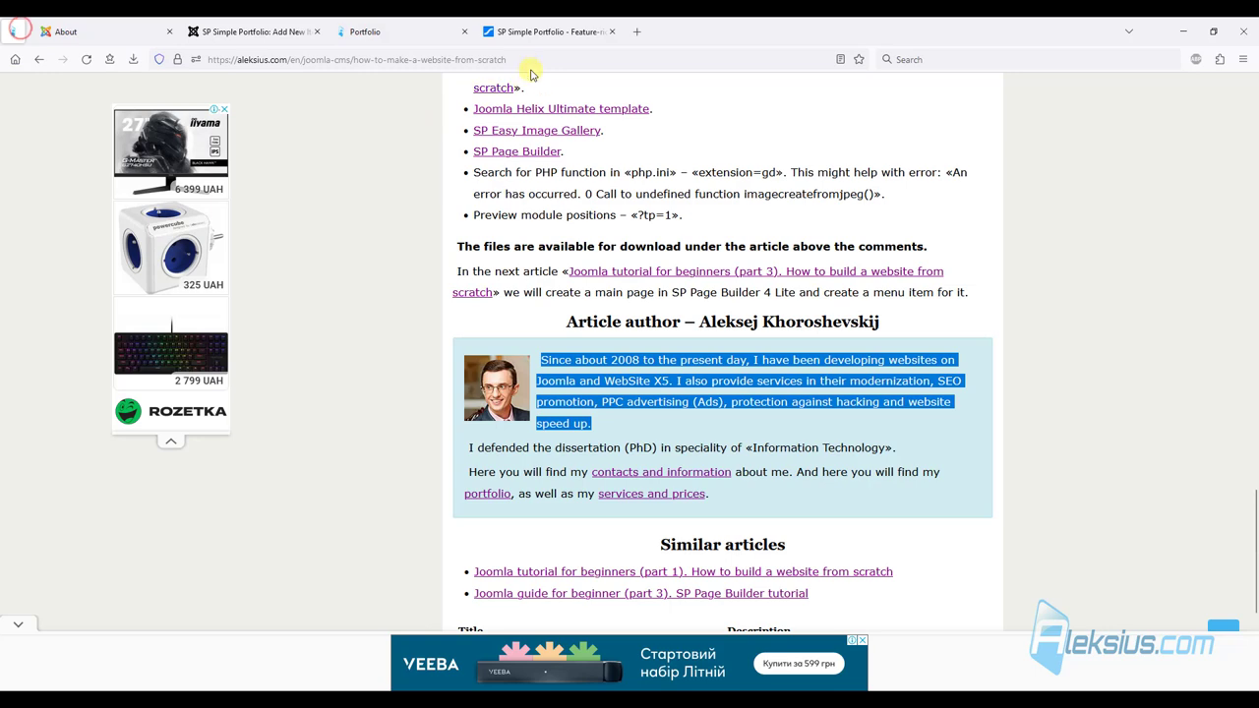
{"action": "left_click", "coordinate": [531, 59]}
{"action": "key", "text": "ctrl+c"}
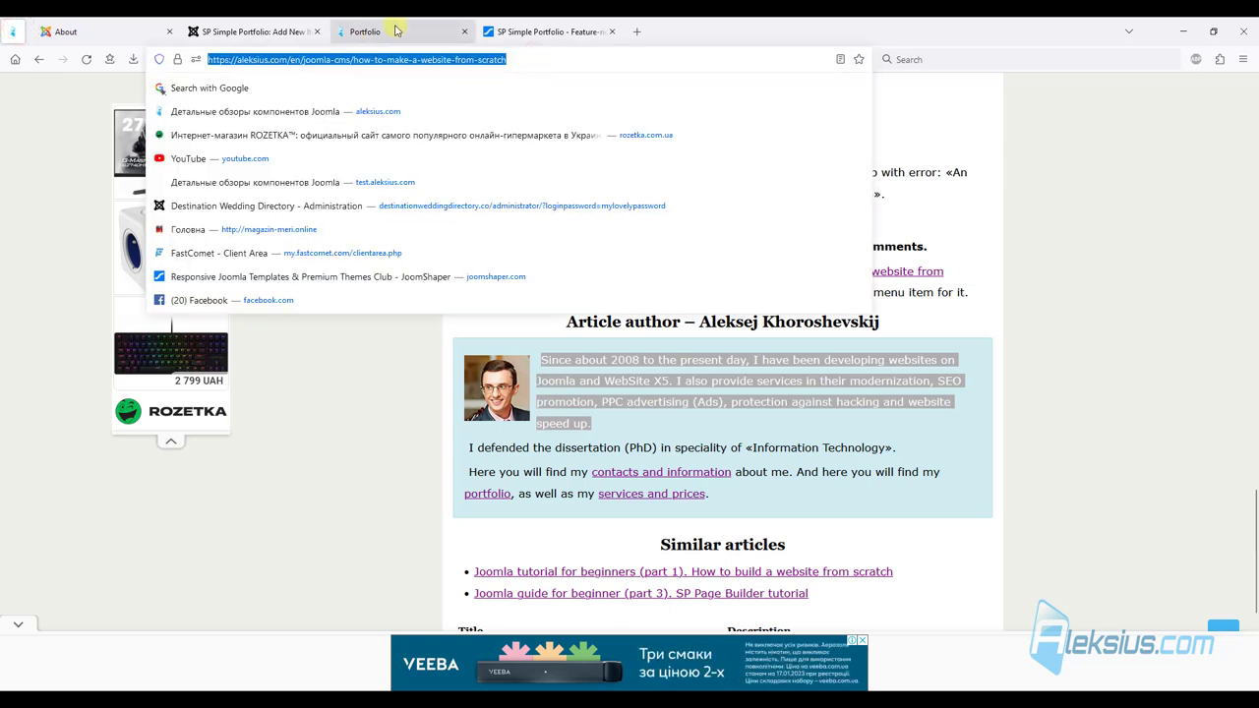
{"action": "left_click", "coordinate": [396, 30]}
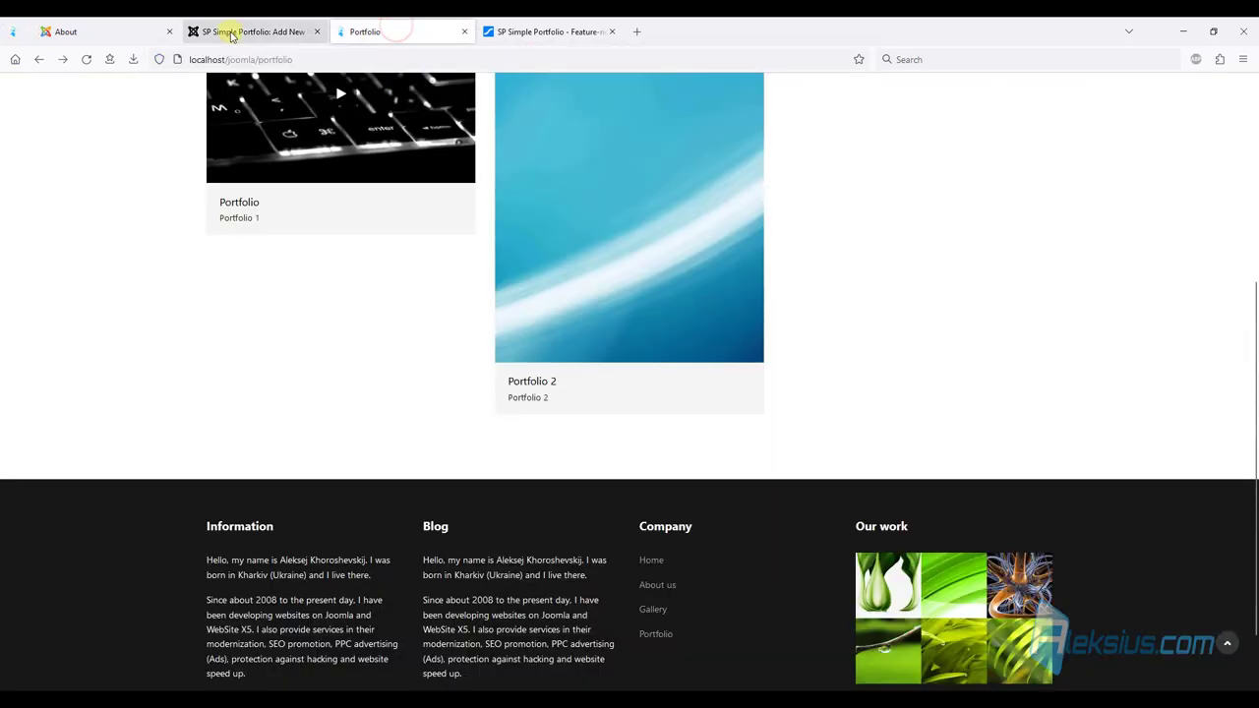
{"action": "left_click", "coordinate": [226, 30]}
{"action": "left_click", "coordinate": [186, 295]}
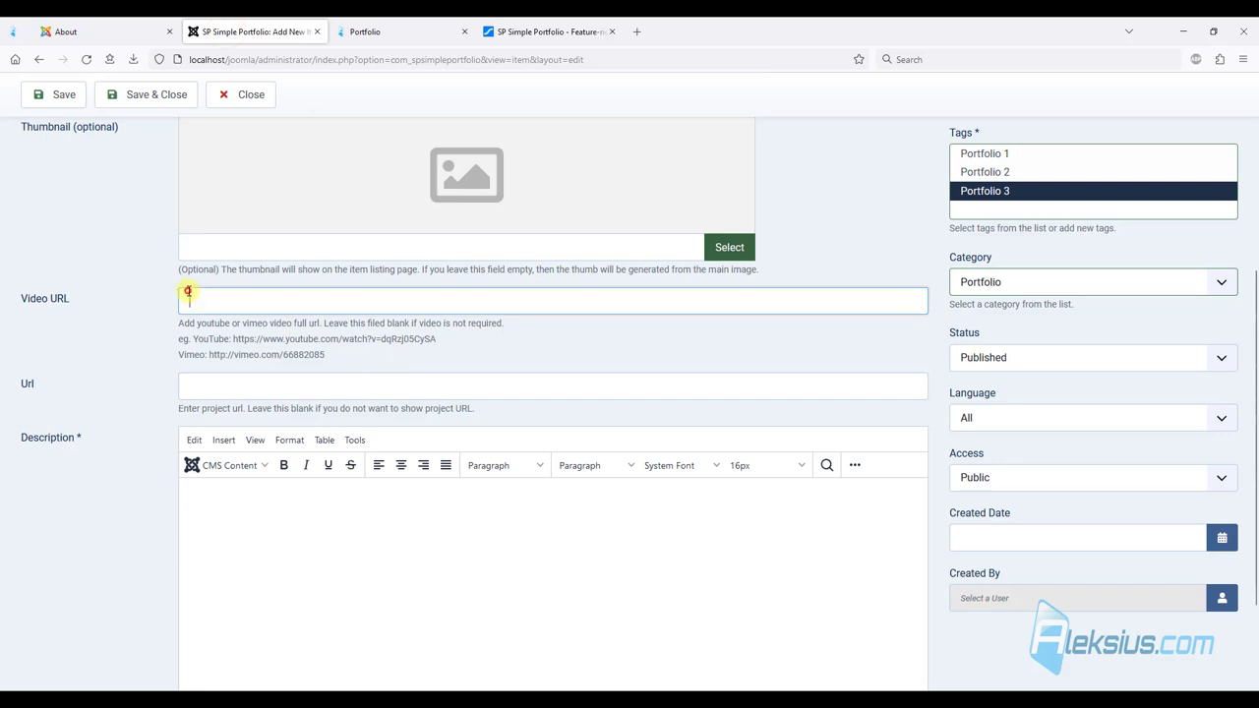
{"action": "left_click", "coordinate": [220, 386]}
{"action": "key", "text": "ctrl+v"}
Paste the article sentence as the description and save Portfolio 3.
{"action": "scroll", "coordinate": [580, 362], "scroll_direction": "down", "scroll_amount": 3}
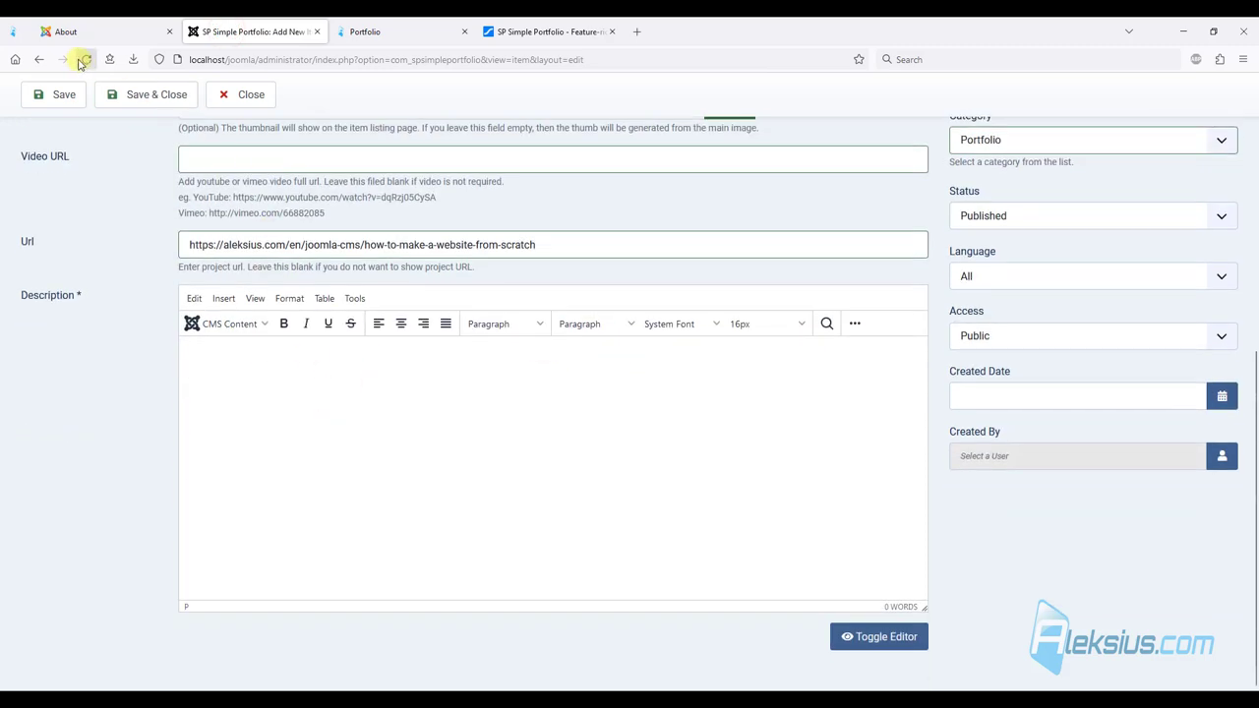
{"action": "left_click", "coordinate": [324, 391]}
{"action": "type", "text": "In the next article «Joomla tutorial for beginners (part 3). How to build a website from scratch» we will create a main page in SP Page Builder 4 Lite and create a menu item for it."}
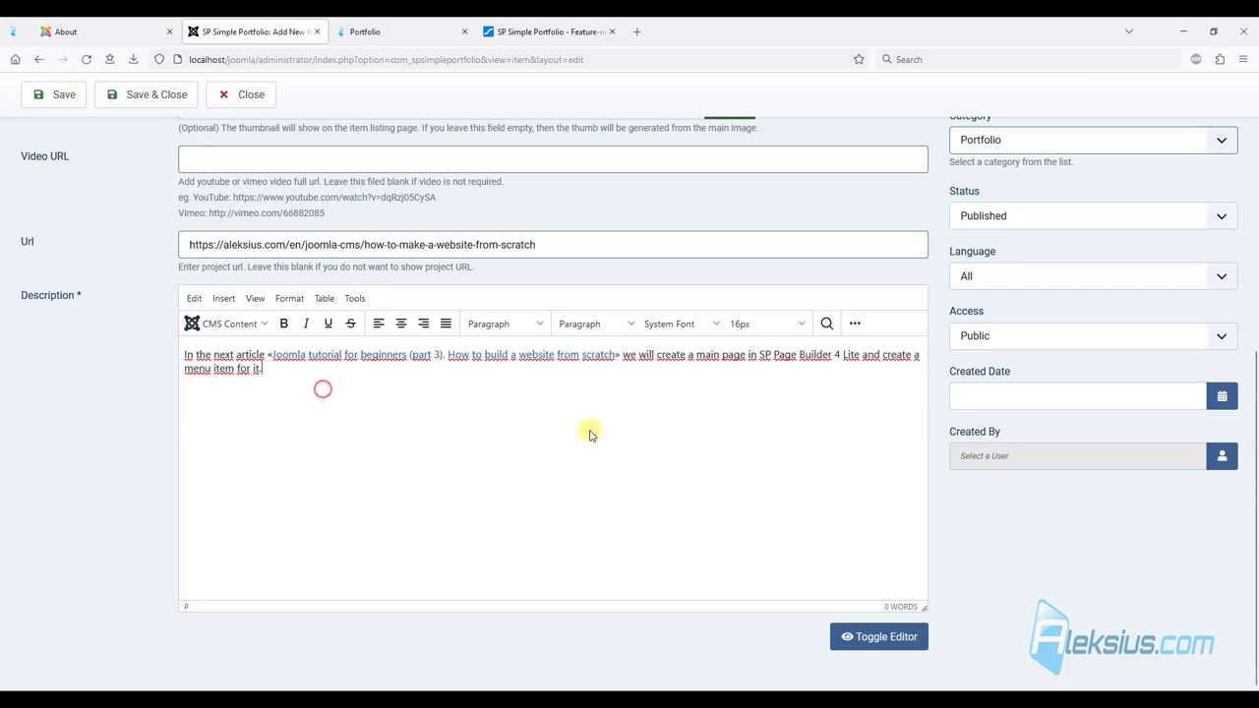
{"action": "left_click", "coordinate": [59, 96]}
Reload the front-end Portfolio page and open Portfolio 3's detail page.
{"action": "left_click", "coordinate": [399, 34]}
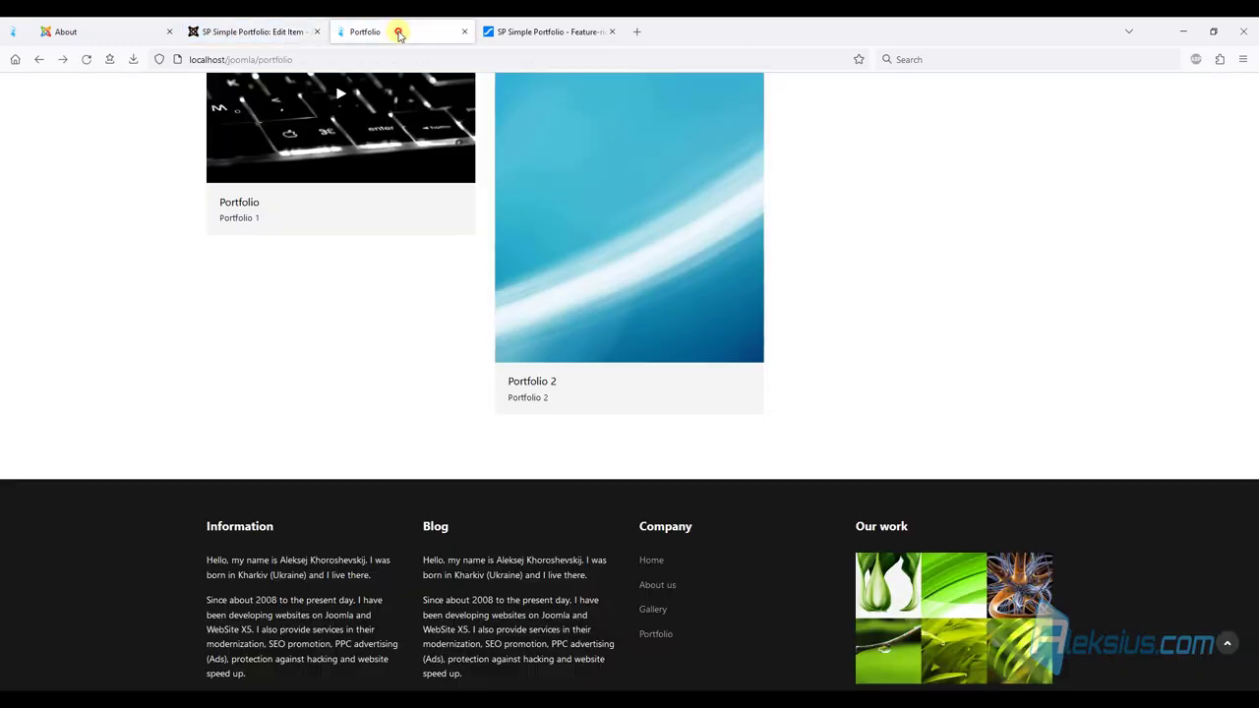
{"action": "key", "text": "F5"}
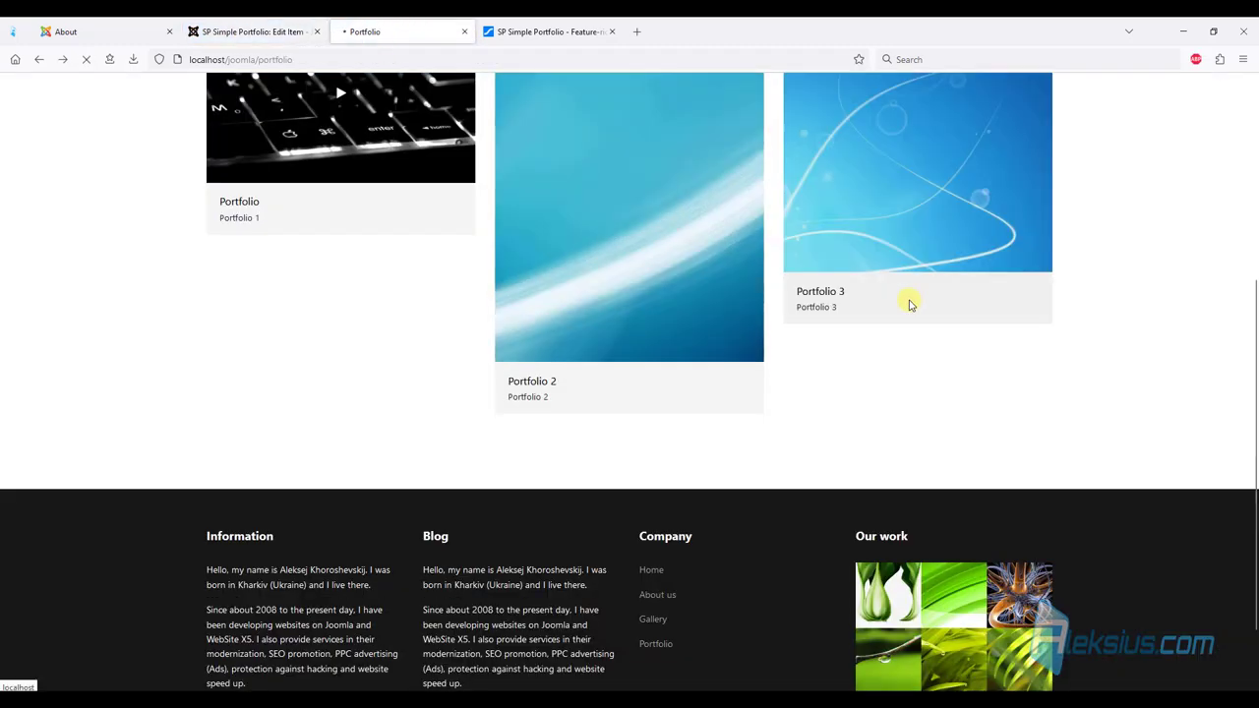
{"action": "scroll", "coordinate": [879, 260], "scroll_direction": "down", "scroll_amount": 2}
{"action": "mouse_move", "coordinate": [829, 196]}
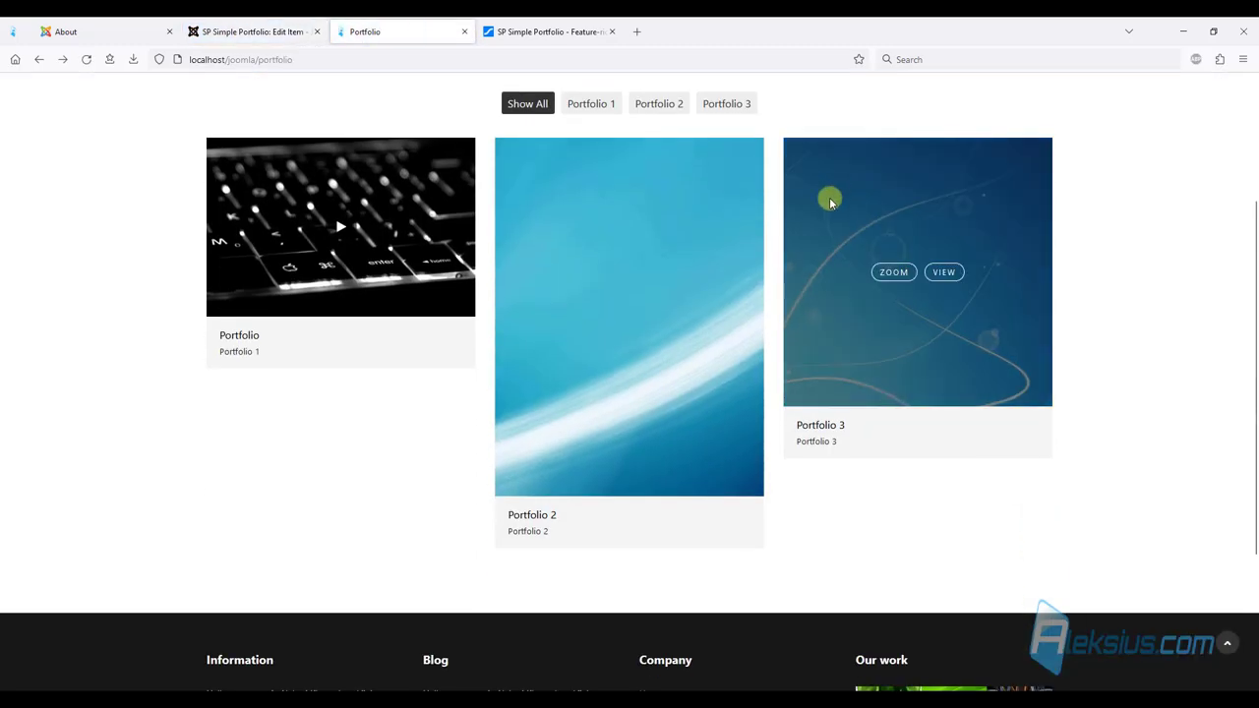
{"action": "left_click", "coordinate": [943, 275]}
{"action": "scroll", "coordinate": [645, 277], "scroll_direction": "down", "scroll_amount": 5}
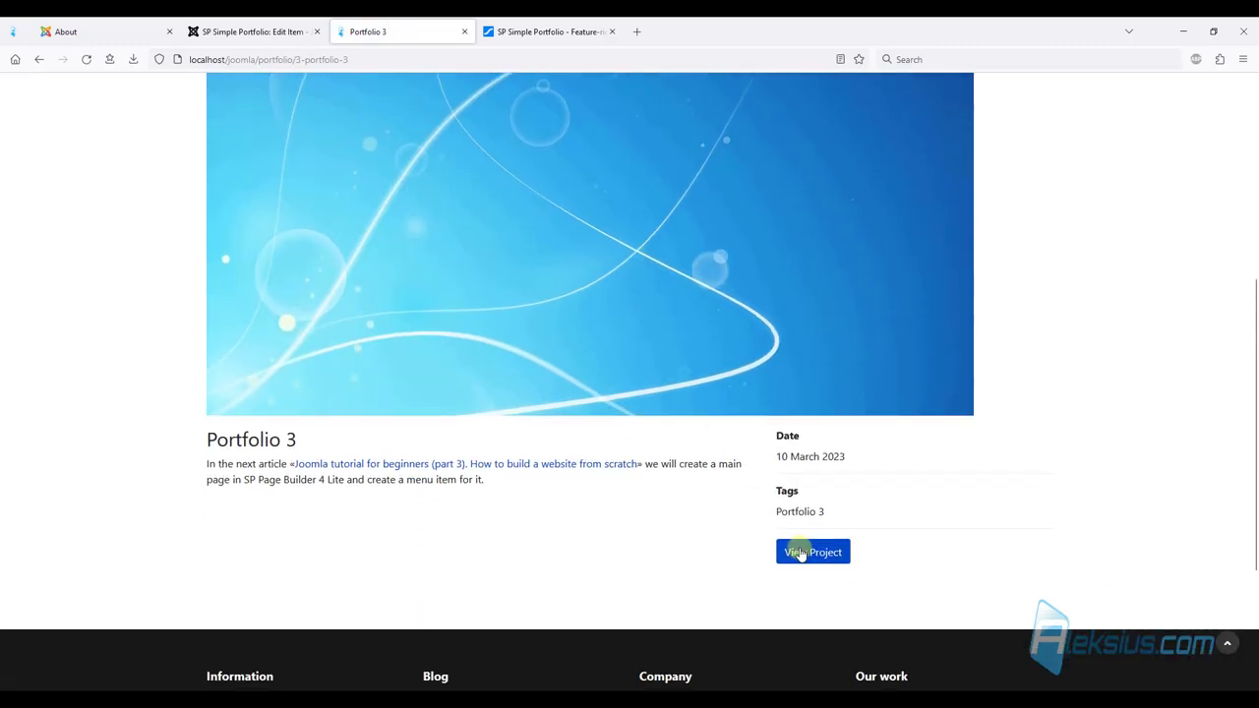
Test Portfolio 3's View Project link to the tutorial article, then return to the item editor.
{"action": "left_click", "coordinate": [801, 553]}
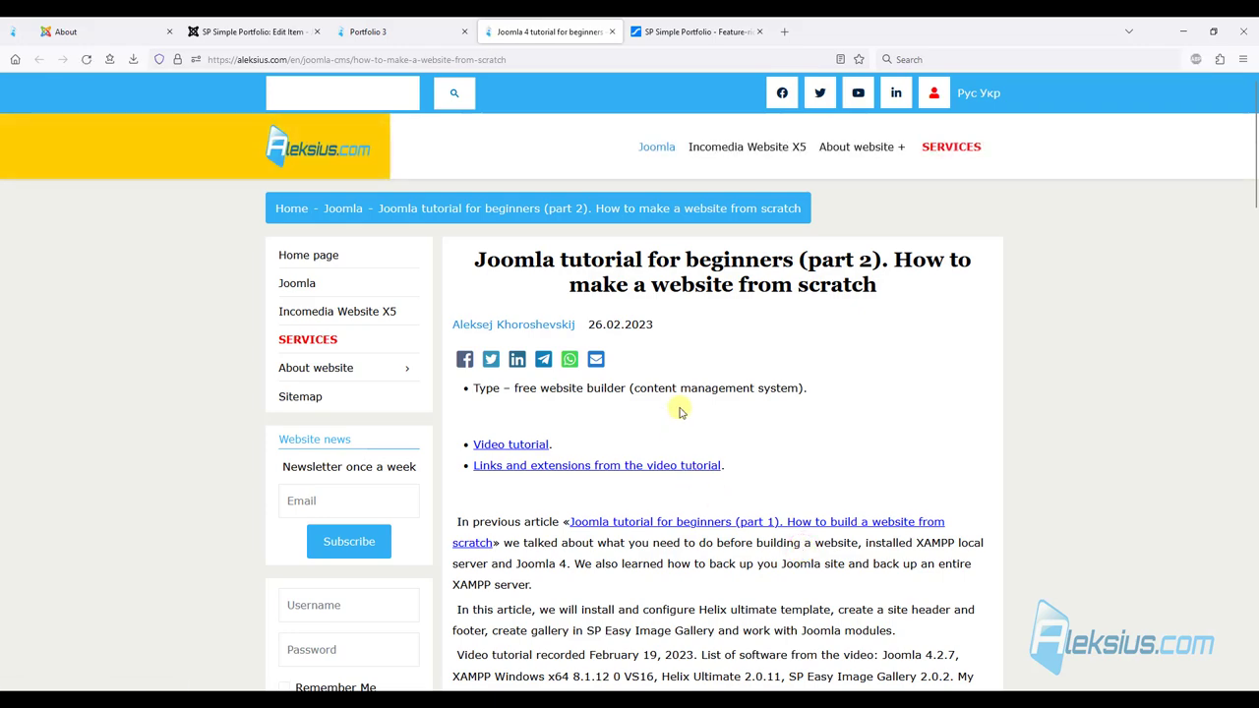
{"action": "scroll", "coordinate": [675, 410], "scroll_direction": "down", "scroll_amount": 10}
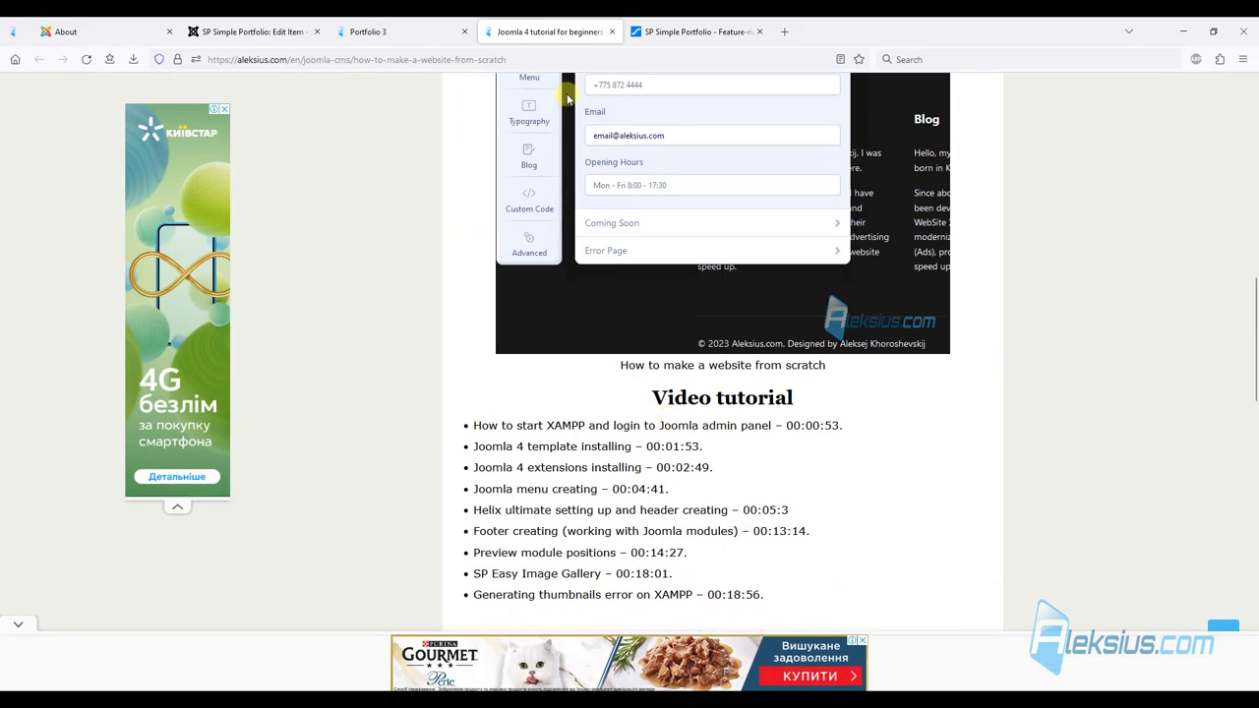
{"action": "left_click", "coordinate": [613, 33]}
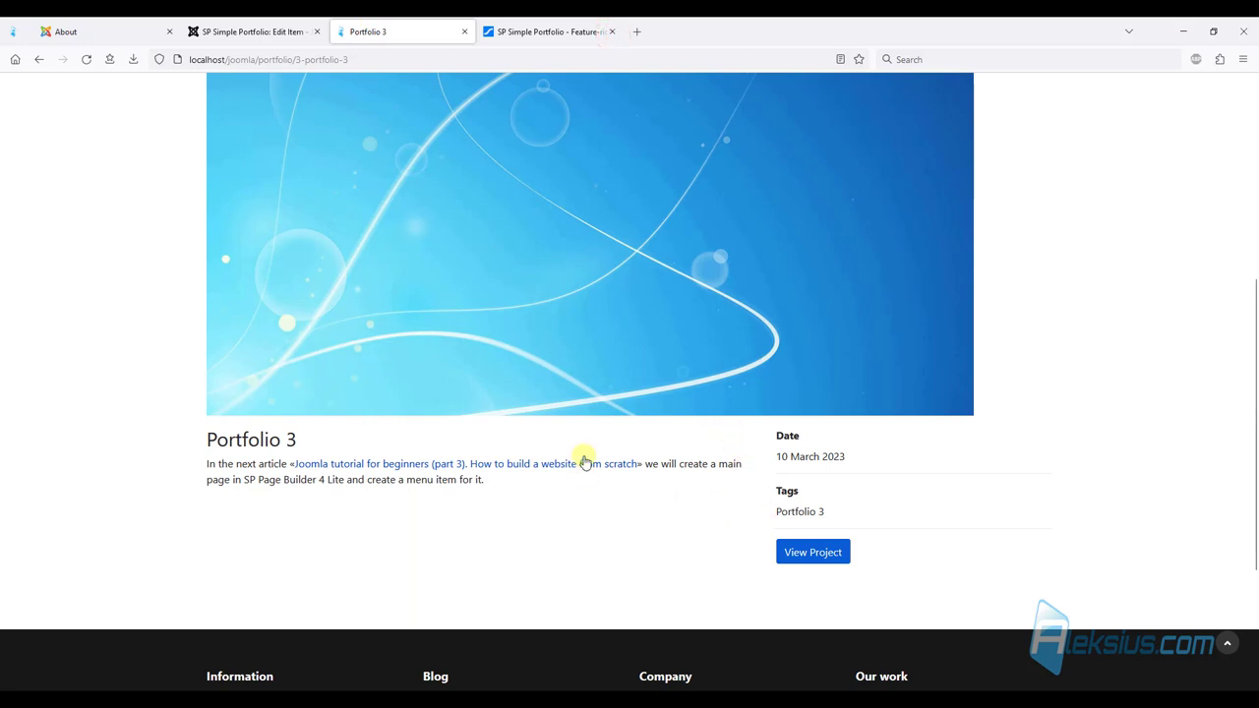
{"action": "scroll", "coordinate": [402, 348], "scroll_direction": "up", "scroll_amount": 5}
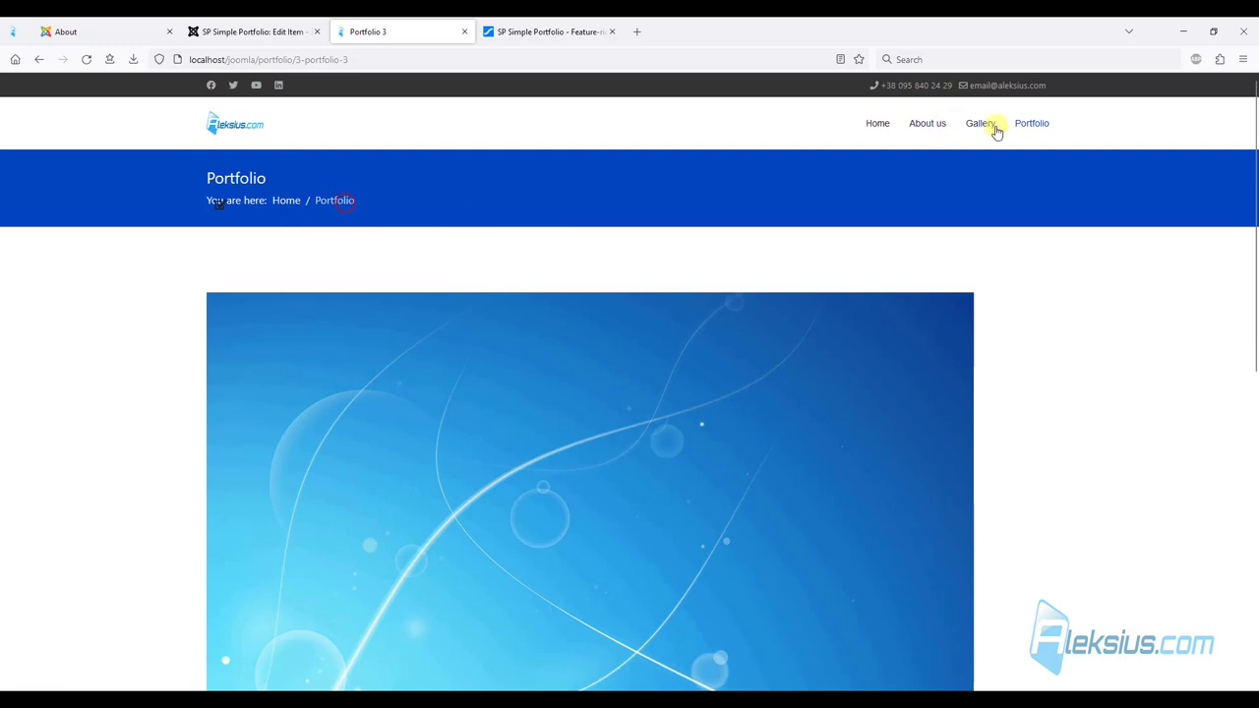
{"action": "left_click", "coordinate": [1035, 125]}
{"action": "left_click", "coordinate": [220, 25]}
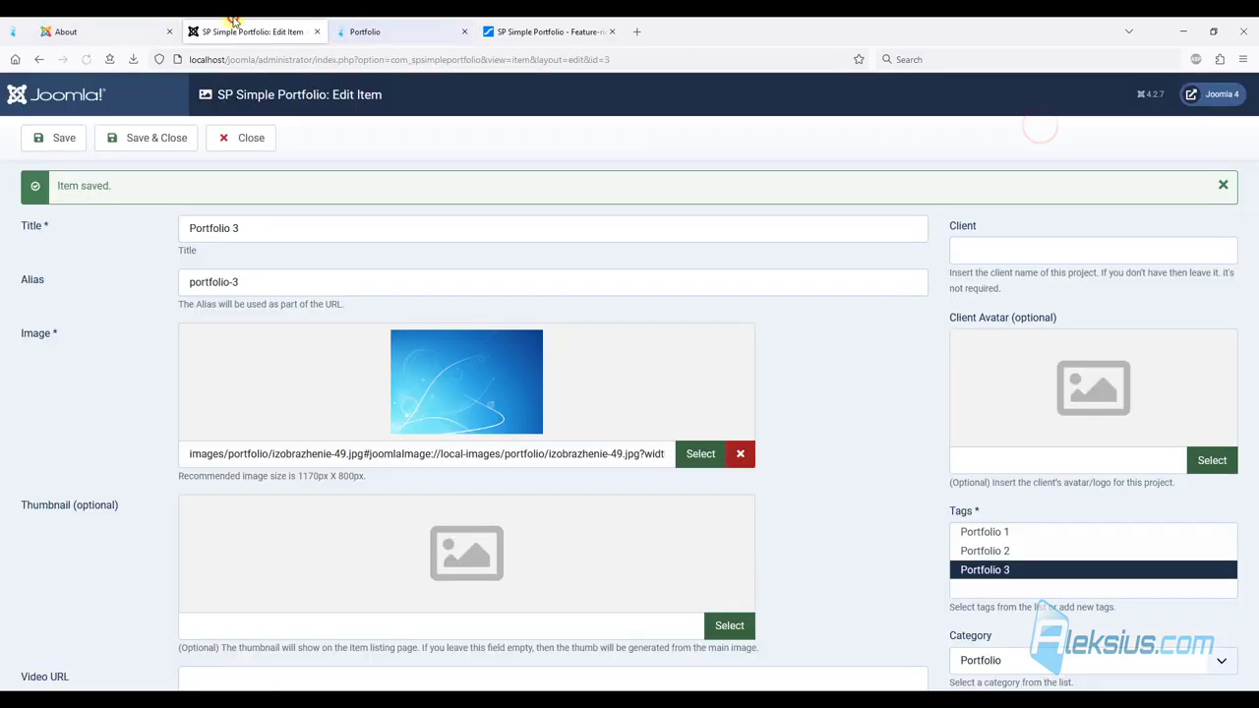
Save and close Portfolio 3 and open the Top menu's Portfolio menu item.
{"action": "left_click", "coordinate": [155, 135]}
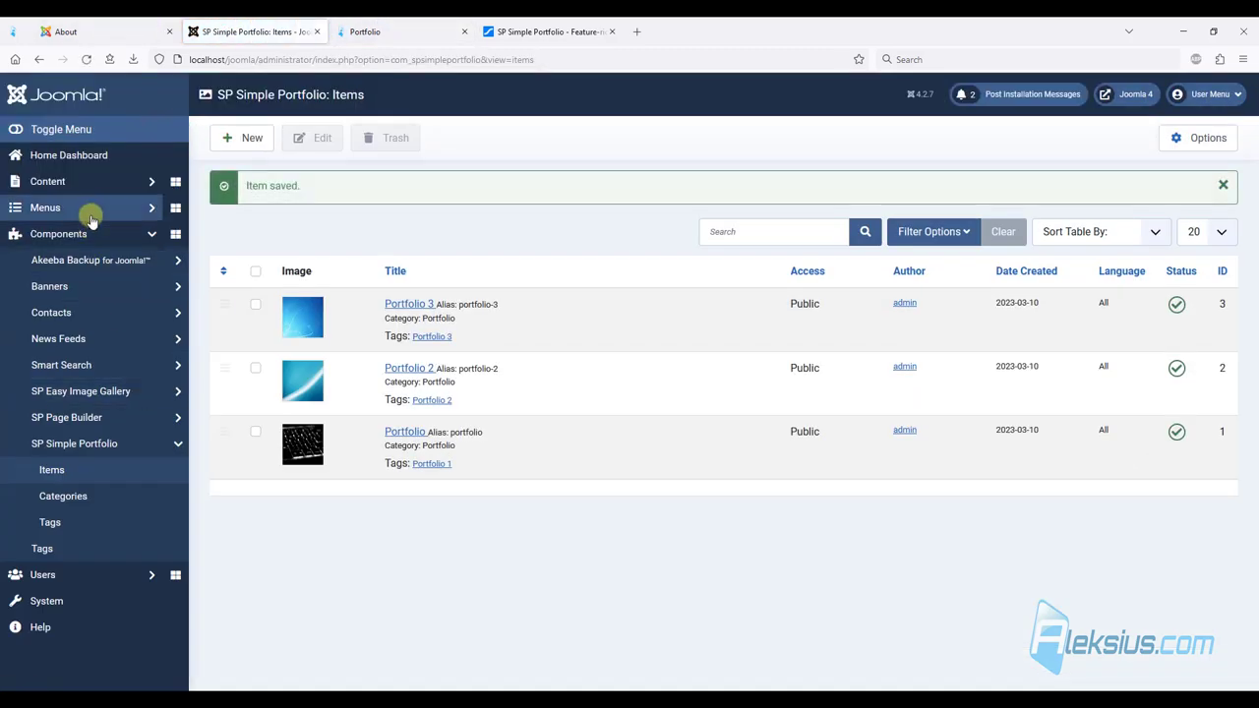
{"action": "left_click", "coordinate": [89, 211]}
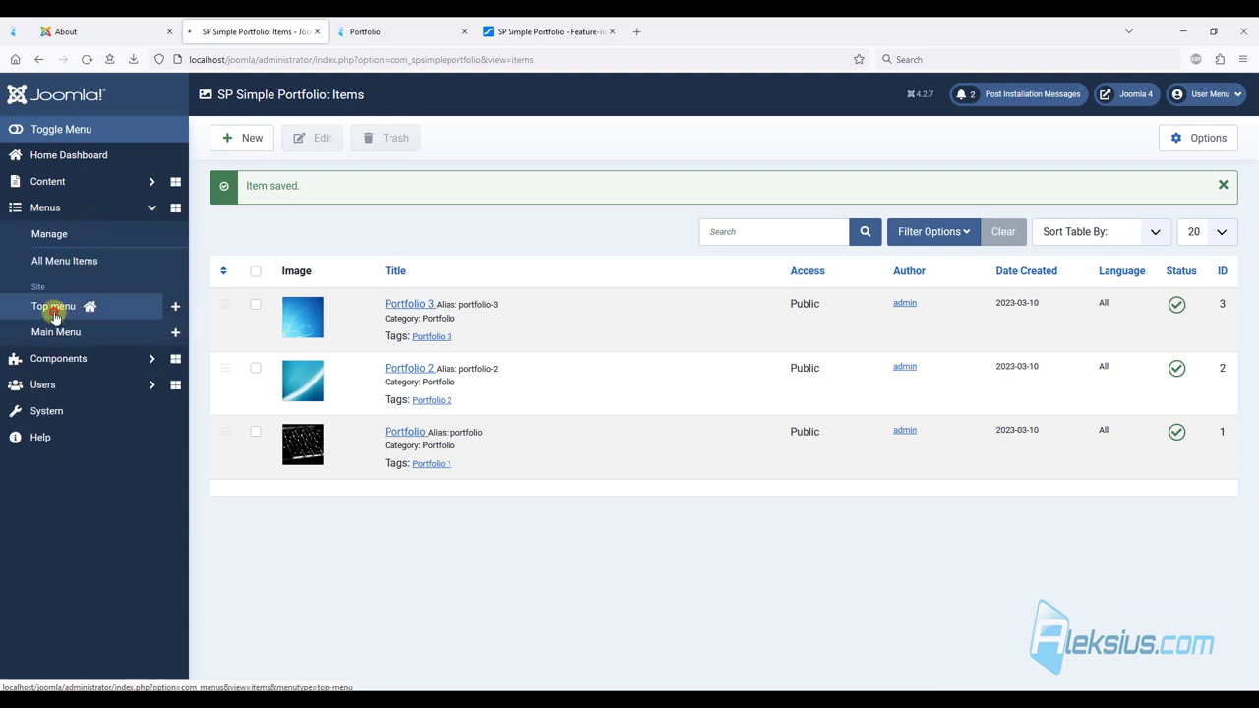
{"action": "left_click", "coordinate": [54, 310]}
{"action": "left_click", "coordinate": [356, 477]}
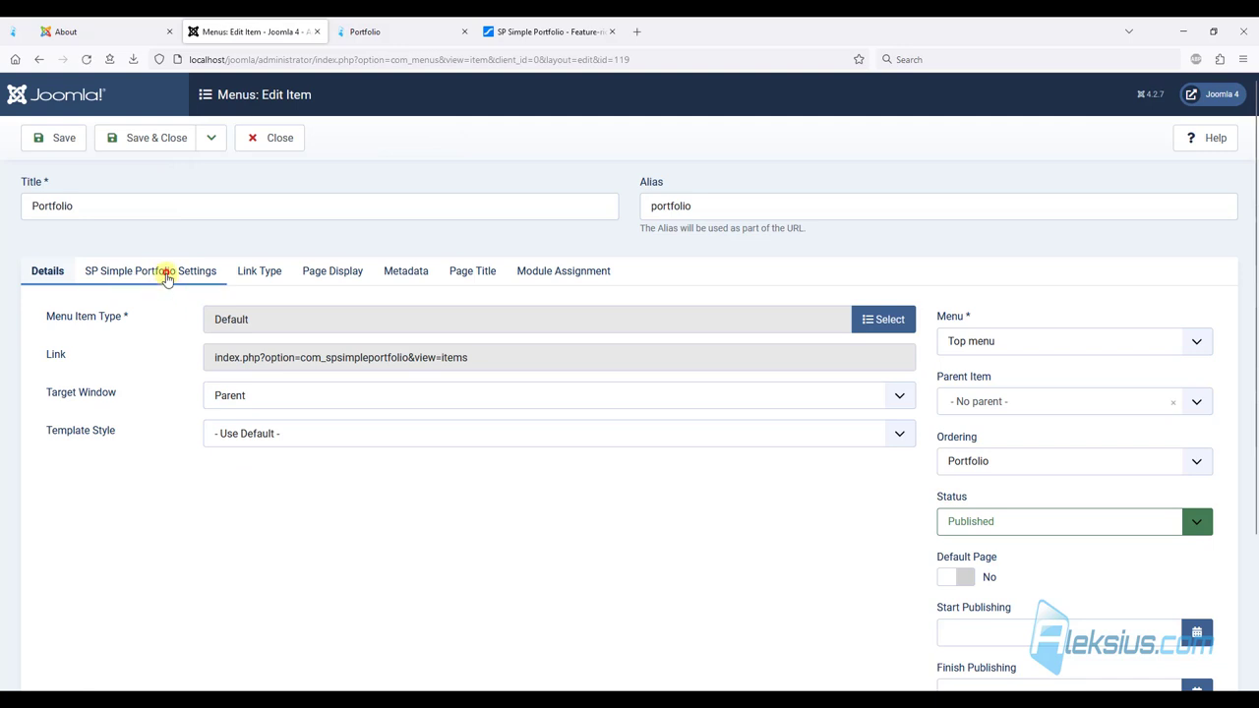
Set Thumbnail Size to Square in SP Simple Portfolio Settings and save the menu item.
{"action": "left_click", "coordinate": [169, 273]}
{"action": "scroll", "coordinate": [25, 270], "scroll_direction": "down", "scroll_amount": 1}
{"action": "scroll", "coordinate": [27, 265], "scroll_direction": "down", "scroll_amount": 1}
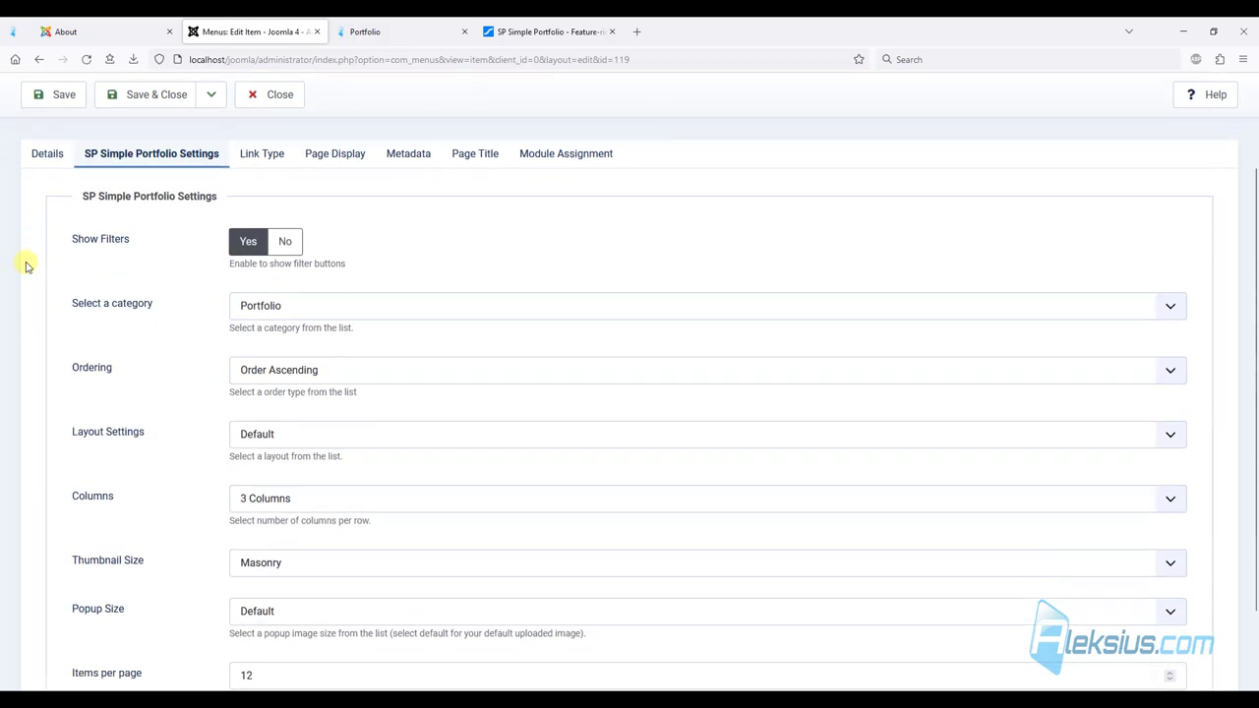
{"action": "scroll", "coordinate": [214, 518], "scroll_direction": "down", "scroll_amount": 1}
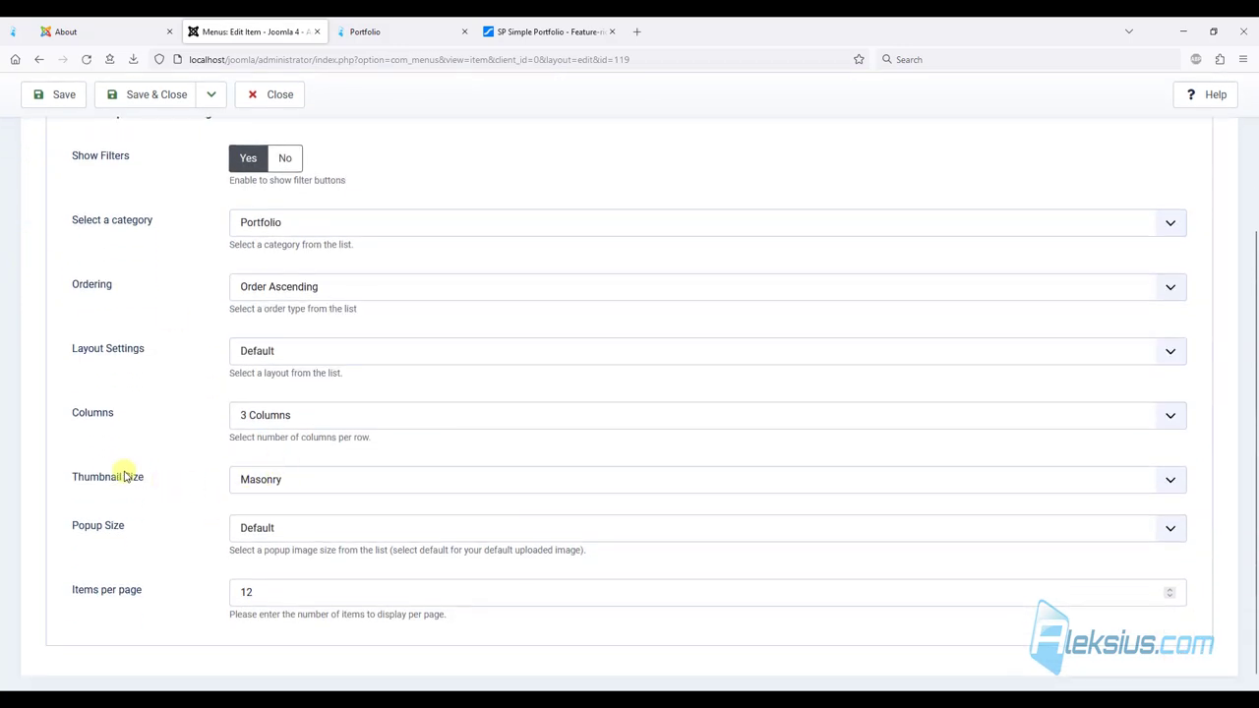
{"action": "left_click", "coordinate": [283, 482]}
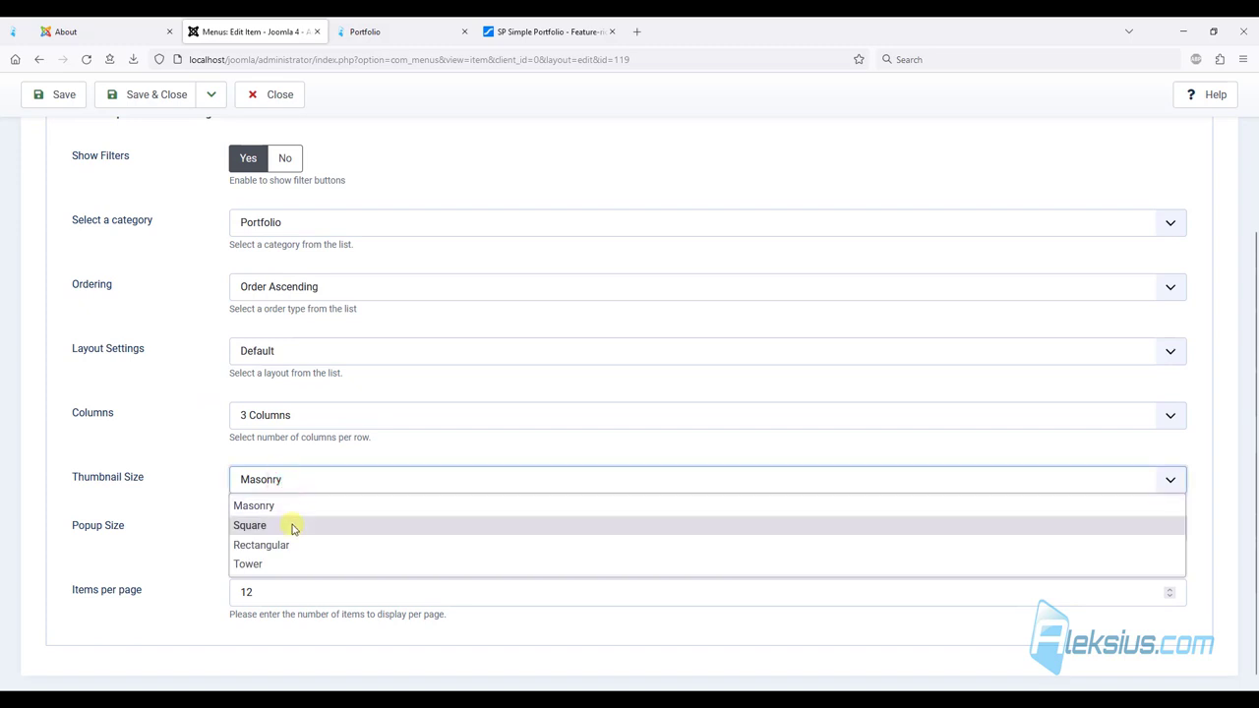
{"action": "left_click", "coordinate": [293, 526]}
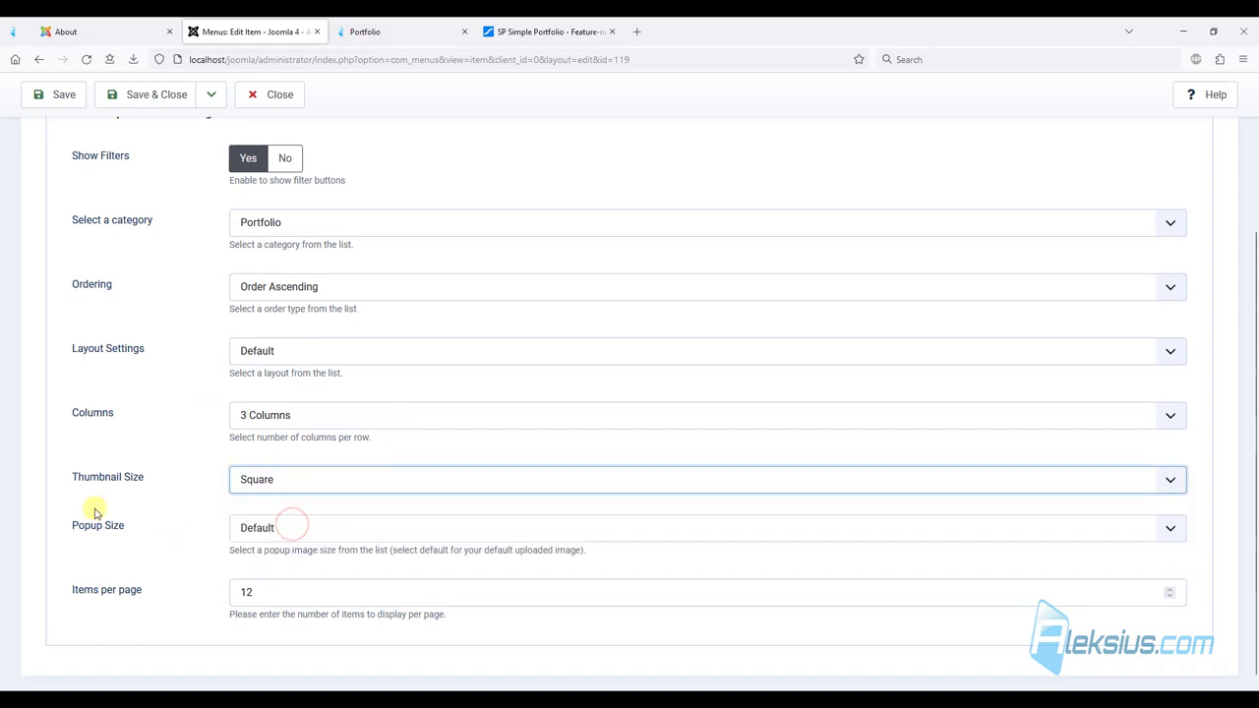
{"action": "left_click", "coordinate": [63, 110]}
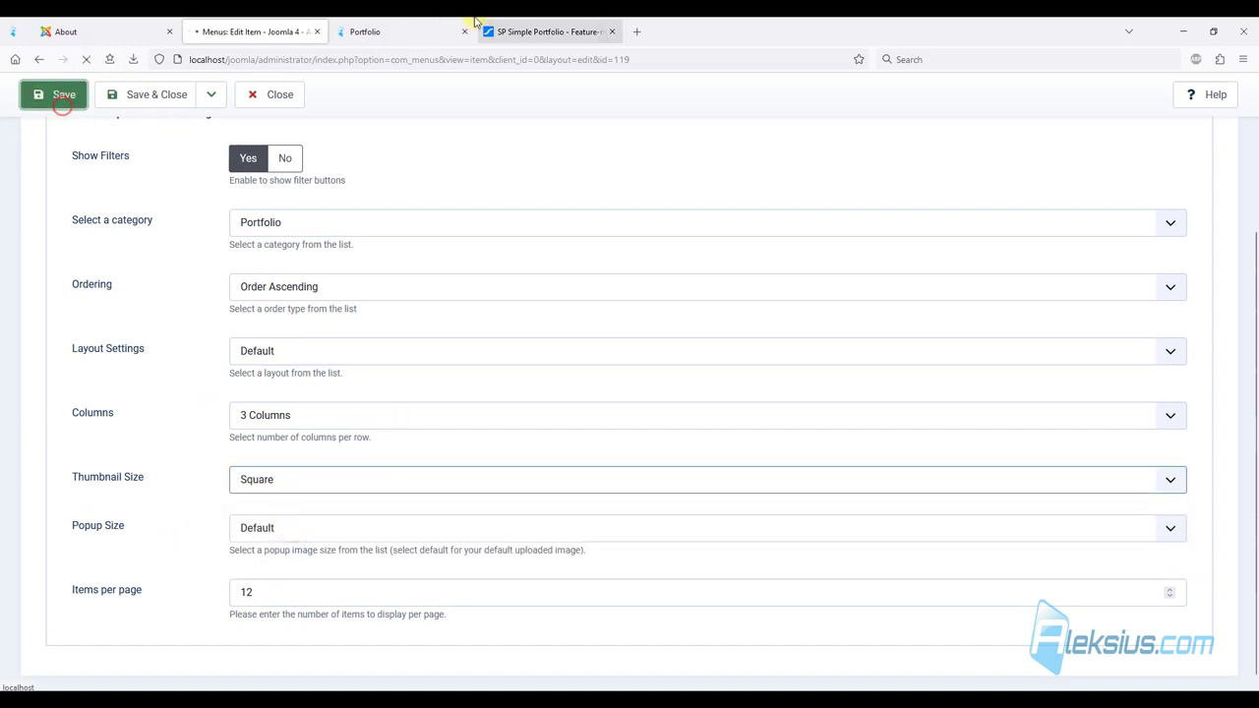
Check the three square-thumbnail tiles and one item's page, then go to the Gallery page.
{"action": "left_click", "coordinate": [418, 22]}
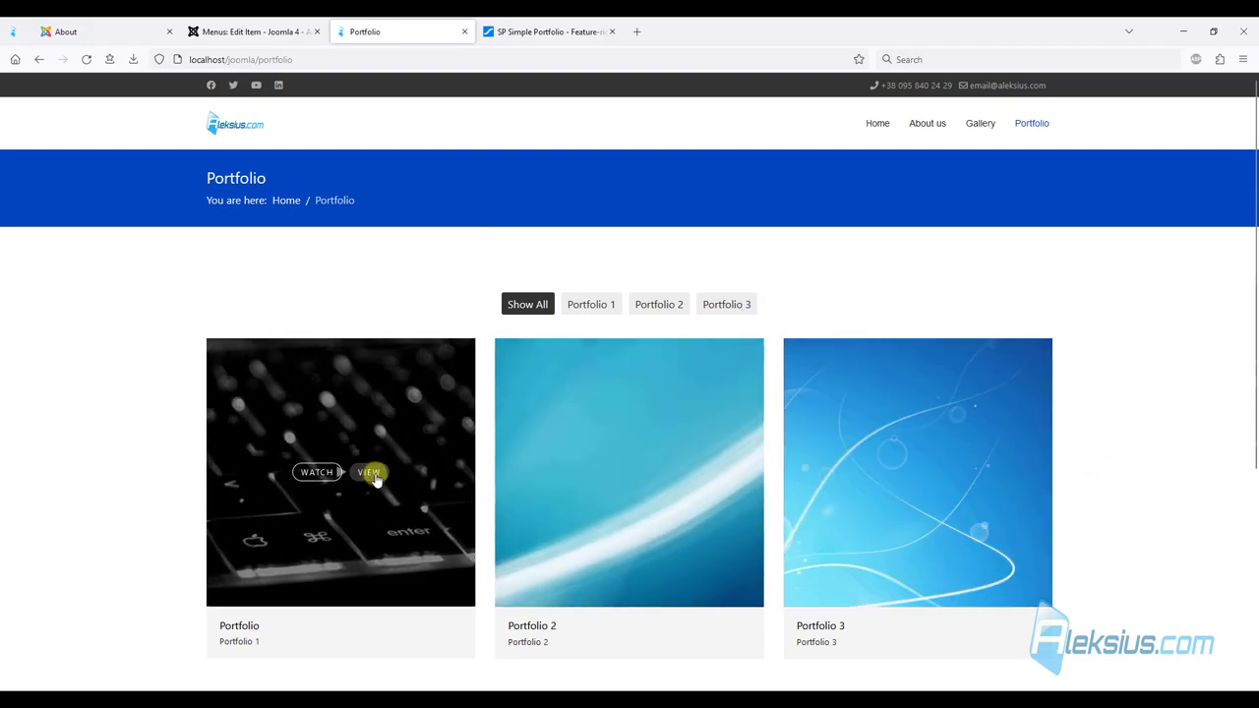
{"action": "left_click", "coordinate": [372, 474]}
{"action": "scroll", "coordinate": [364, 413], "scroll_direction": "down", "scroll_amount": 5}
{"action": "scroll", "coordinate": [361, 386], "scroll_direction": "up", "scroll_amount": 3}
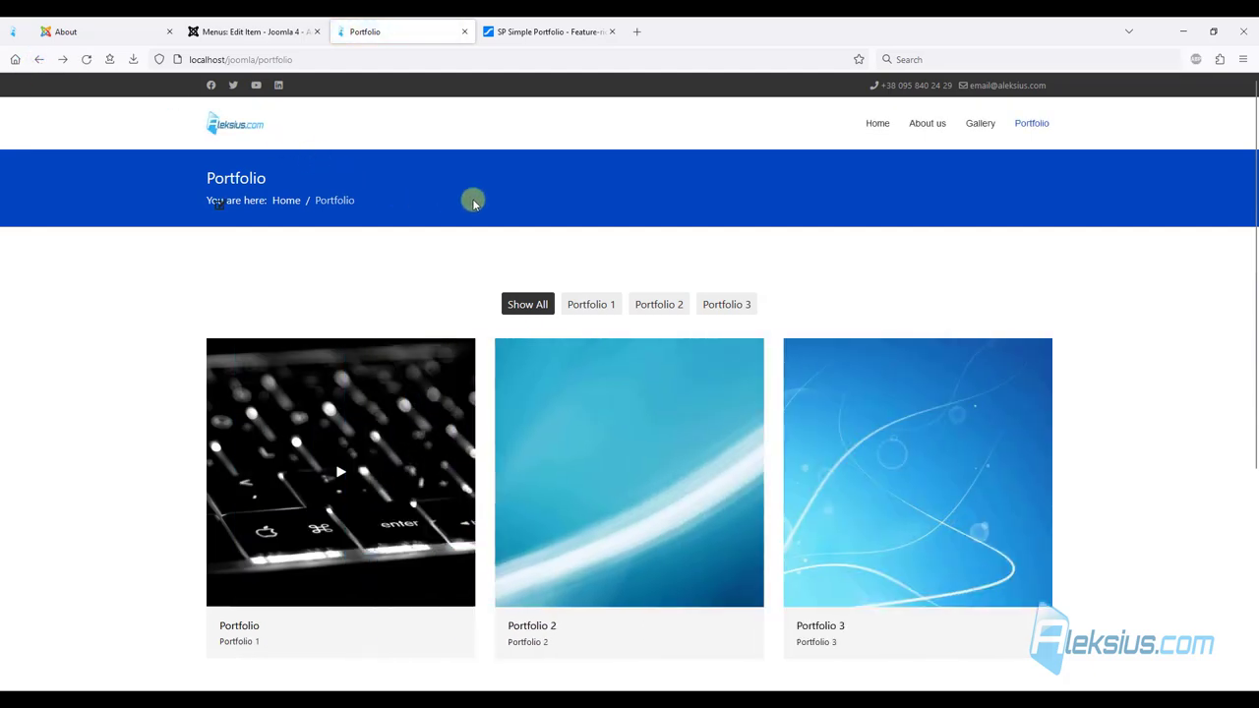
{"action": "scroll", "coordinate": [706, 303], "scroll_direction": "down", "scroll_amount": 3}
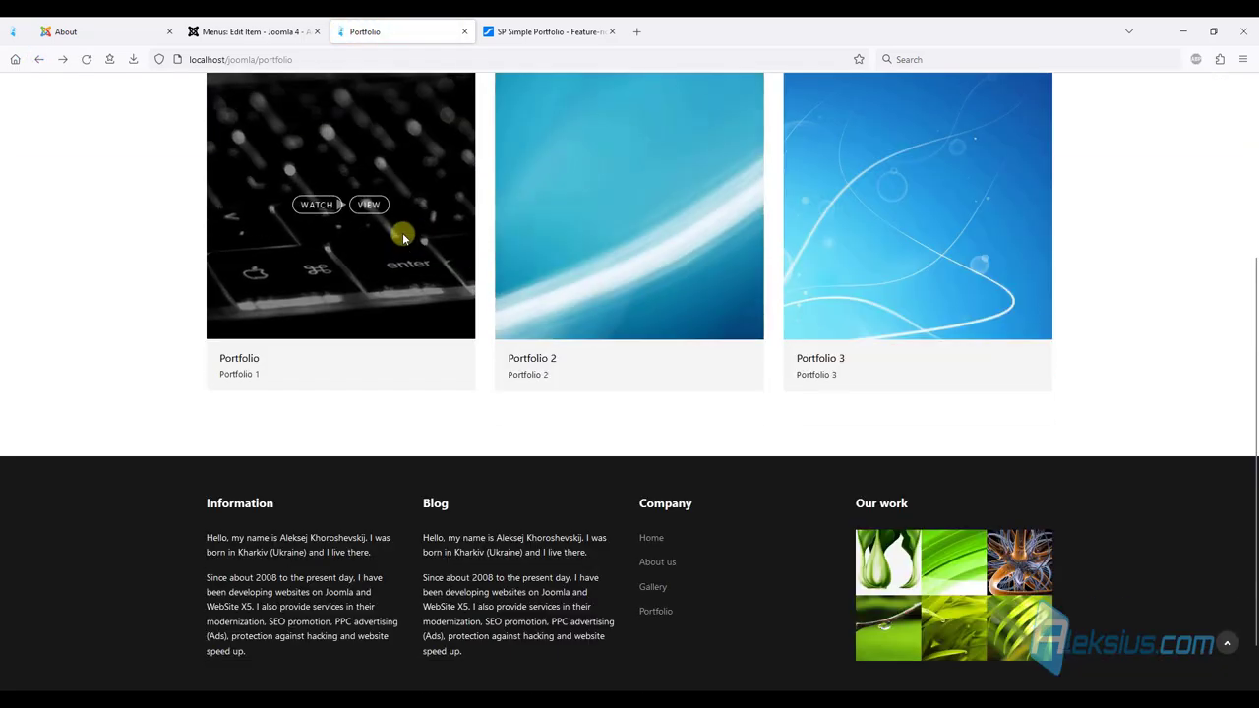
{"action": "scroll", "coordinate": [406, 238], "scroll_direction": "up", "scroll_amount": 3}
{"action": "left_click", "coordinate": [976, 125]}
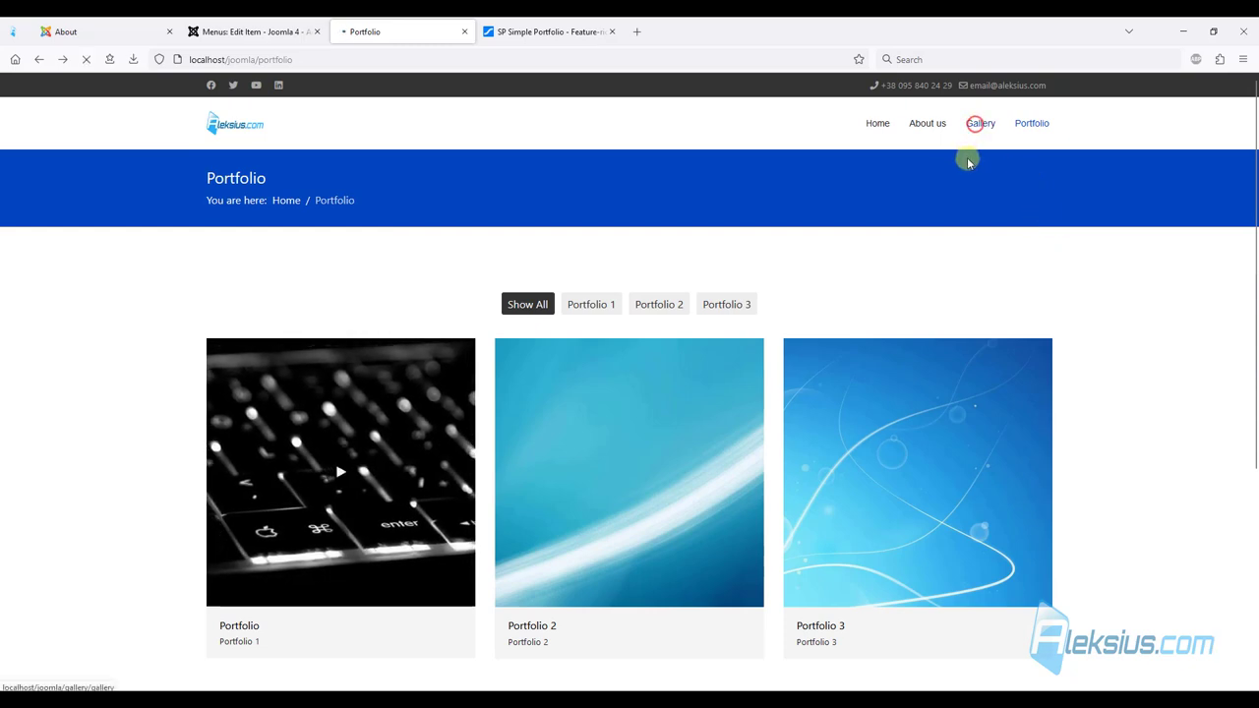